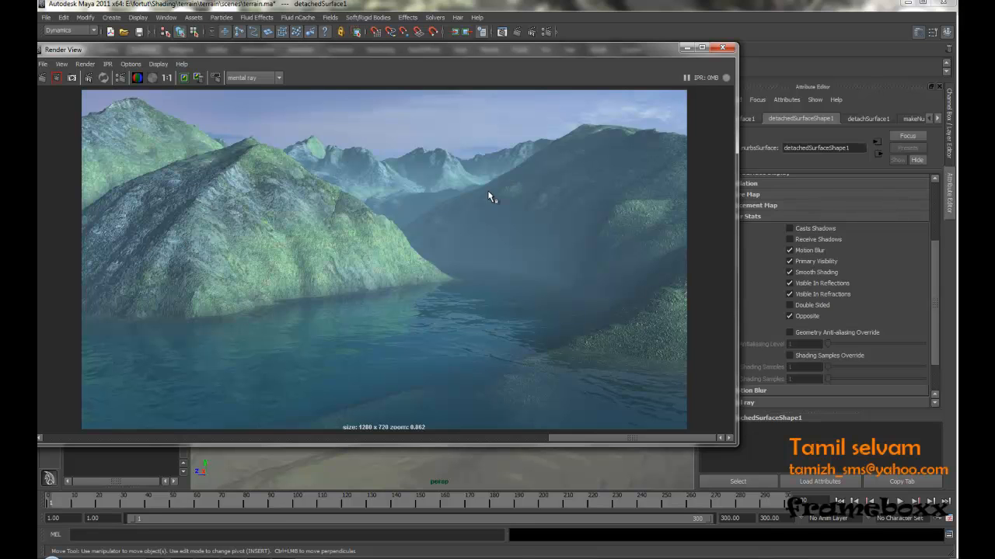
Step: Close the terrain render and start a new empty scene without saving changes to terrain.ma
left_click(722, 50)
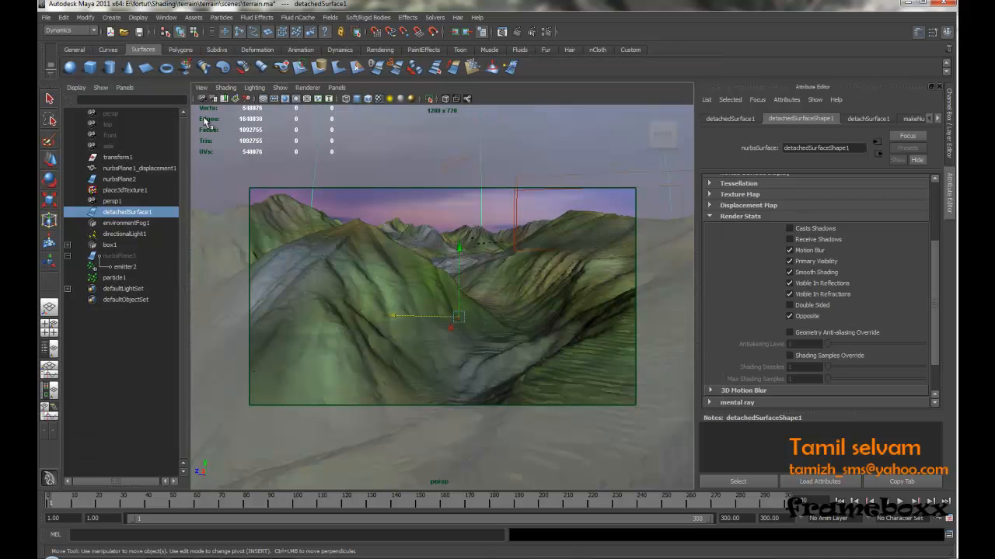
left_click(111, 32)
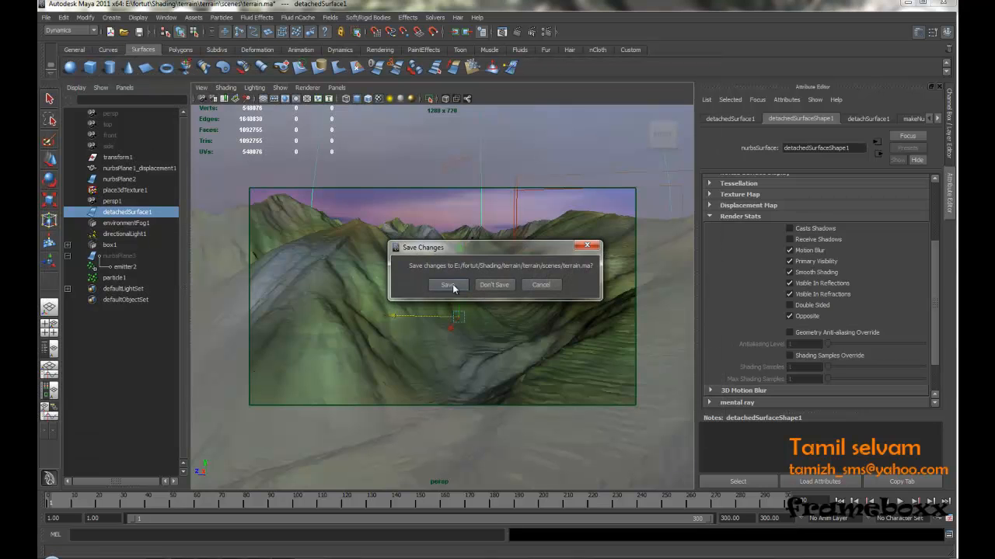
left_click(492, 284)
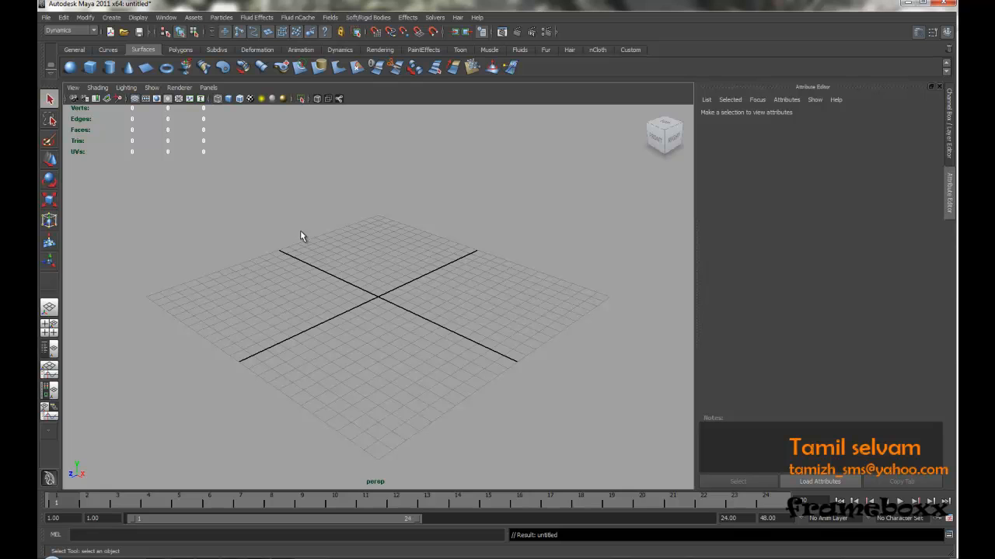
Step: Open the Hypershade editor
left_click(166, 17)
mouse_move(257, 45)
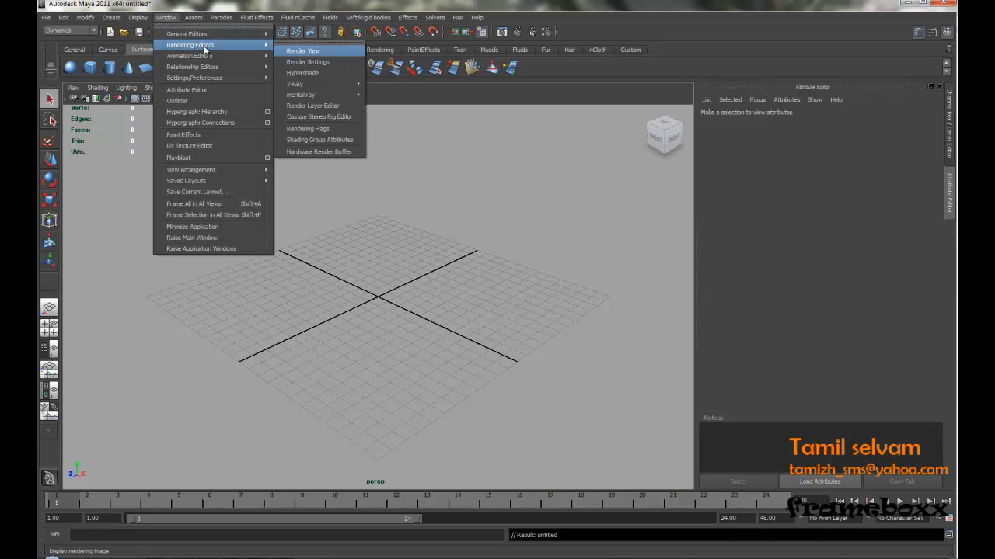
left_click(319, 64)
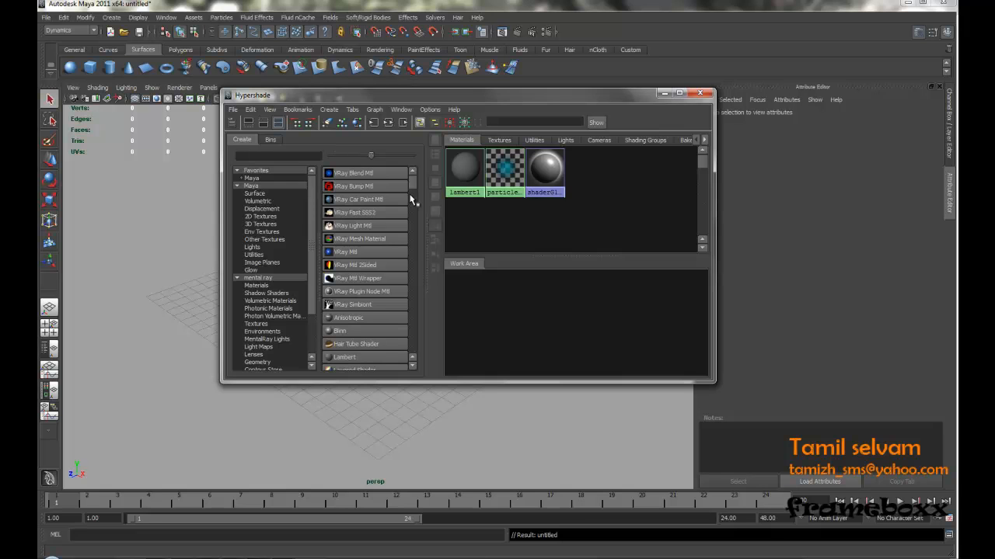
Step: Browse the Hypershade node list, create a Blend Colors node in the work area, and delete it
scroll(413, 179, "down", 5)
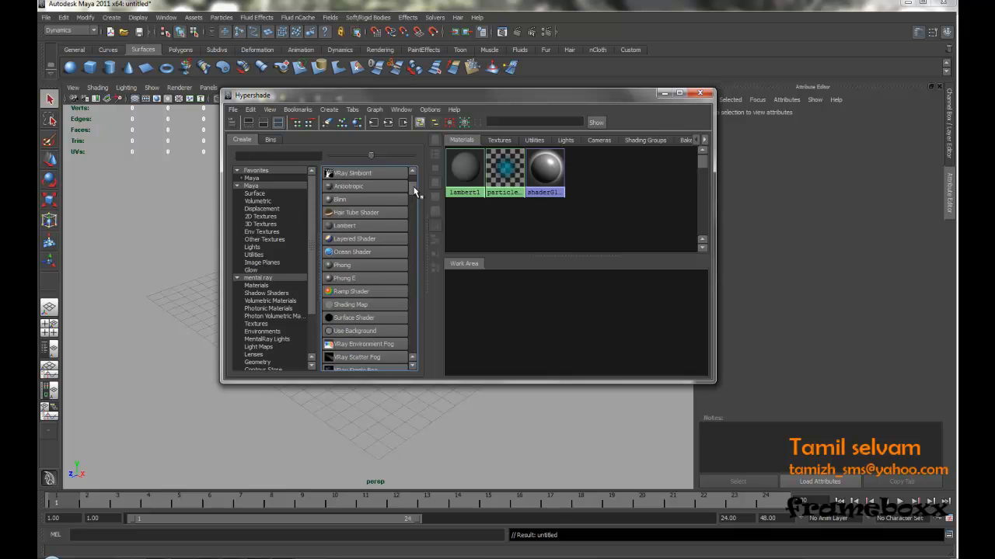
left_click_drag(414, 191, 411, 202)
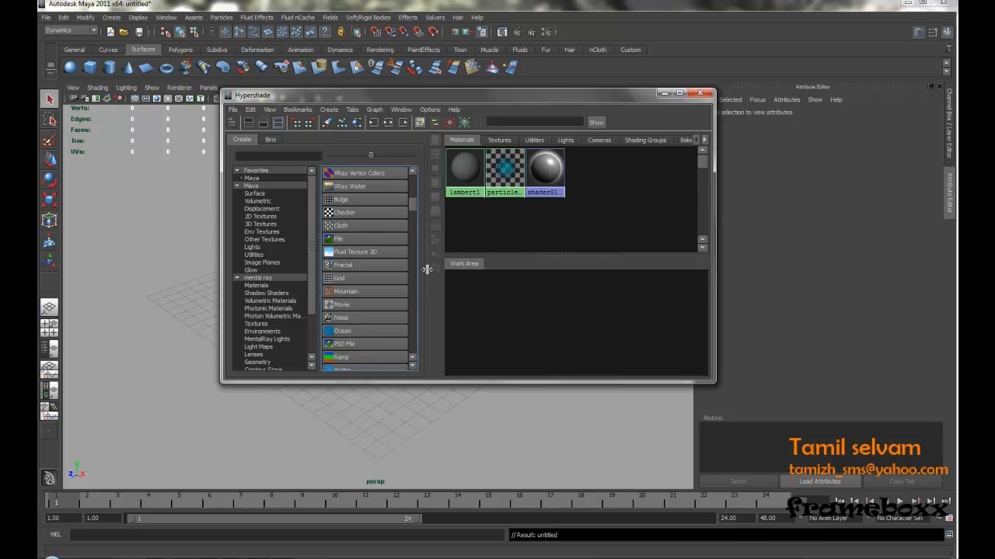
left_click(412, 207)
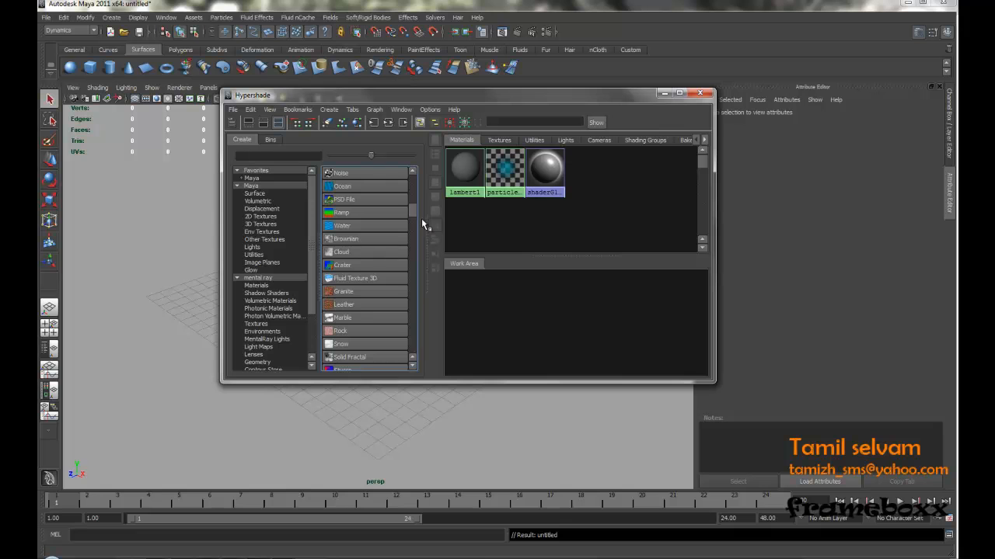
left_click_drag(412, 208, 412, 230)
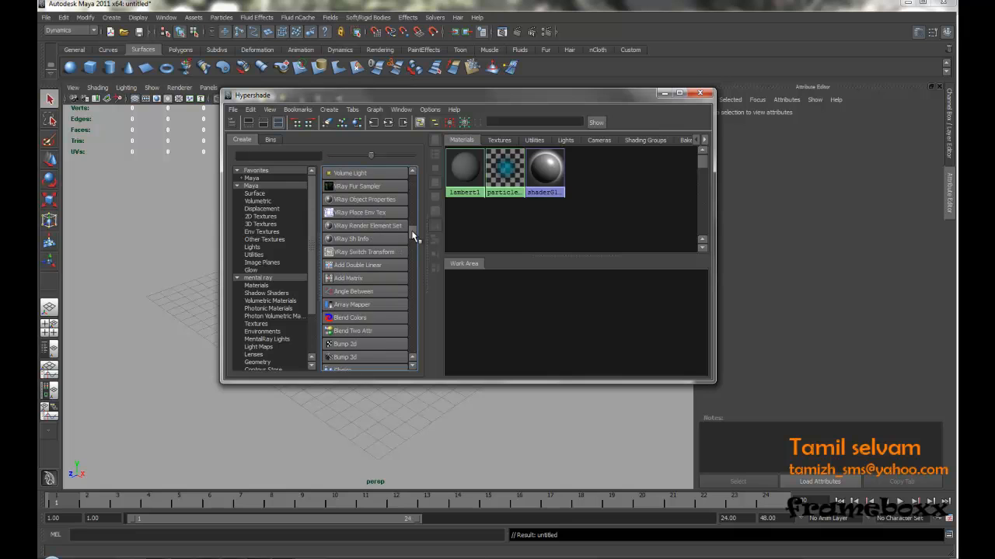
left_click(351, 318)
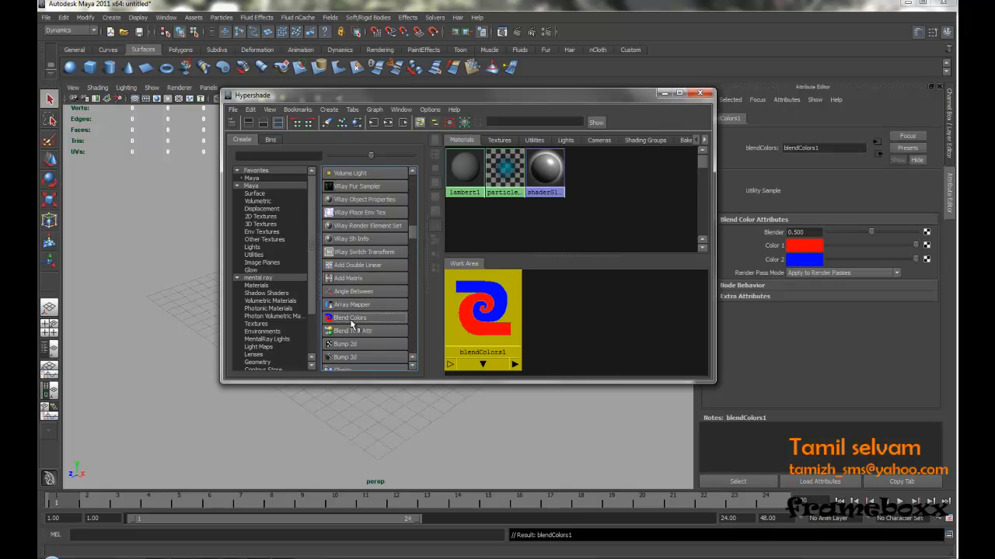
left_click_drag(476, 309, 526, 309)
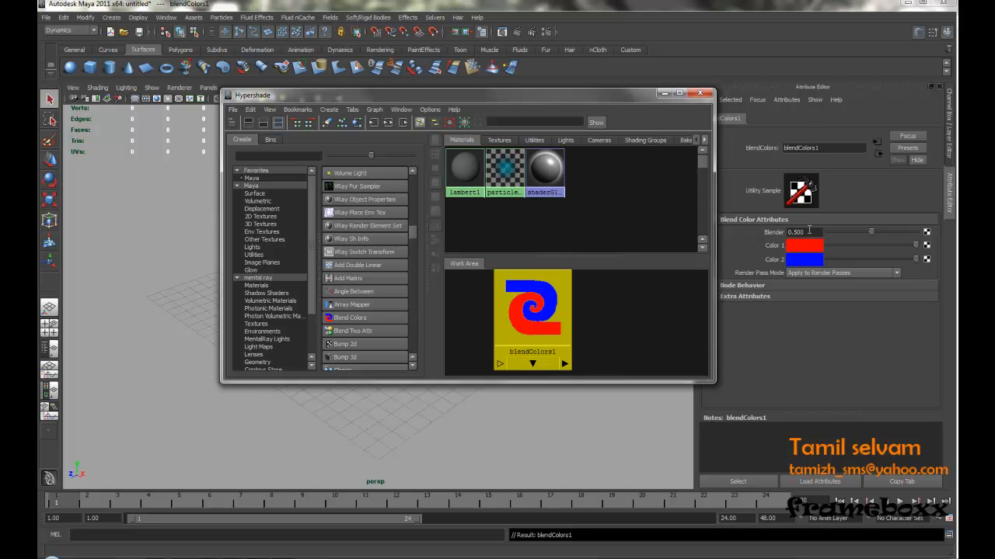
left_click_drag(547, 289, 536, 289)
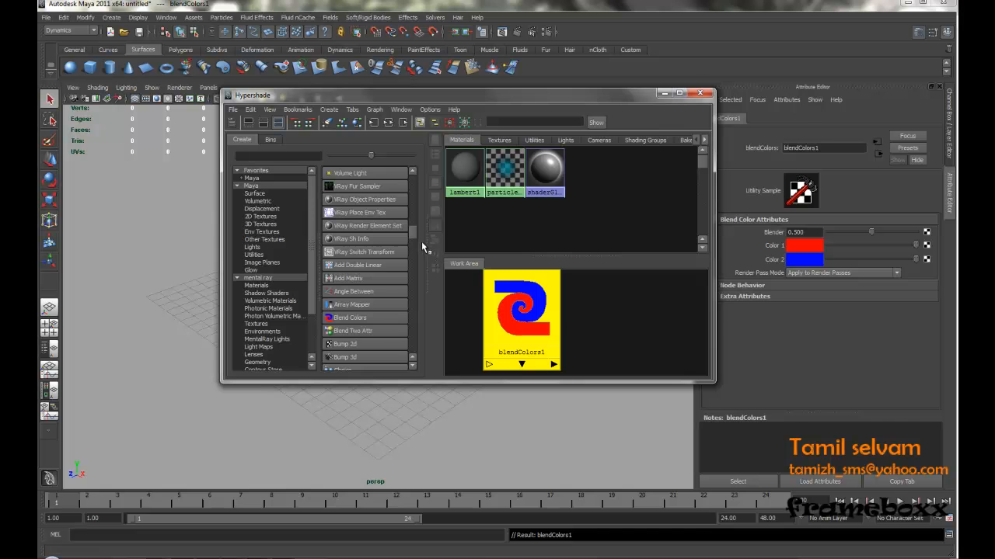
key("Delete")
Step: Create a Stucco texture, inspect its connected 3D placement node, and delete both from the work area
left_click_drag(413, 230, 412, 213)
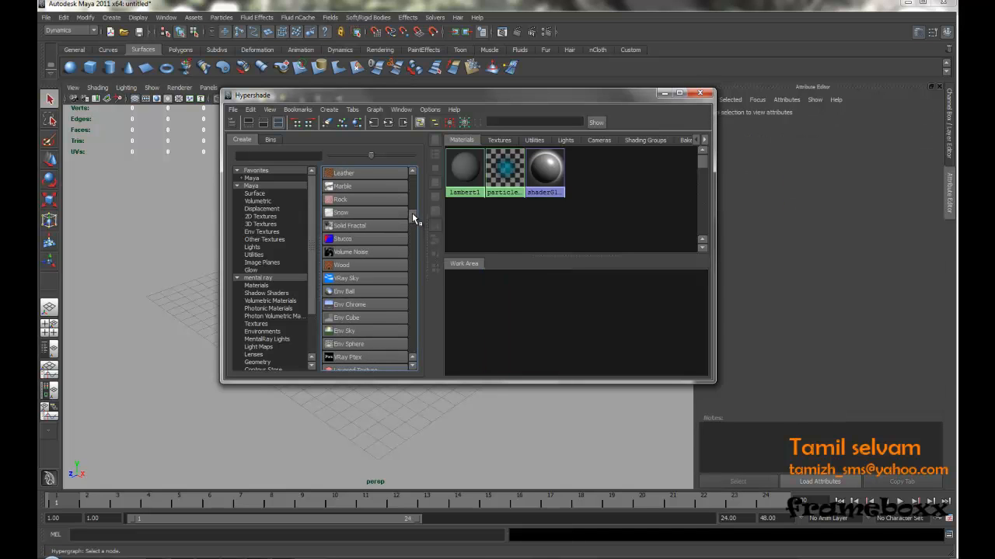
left_click(357, 243)
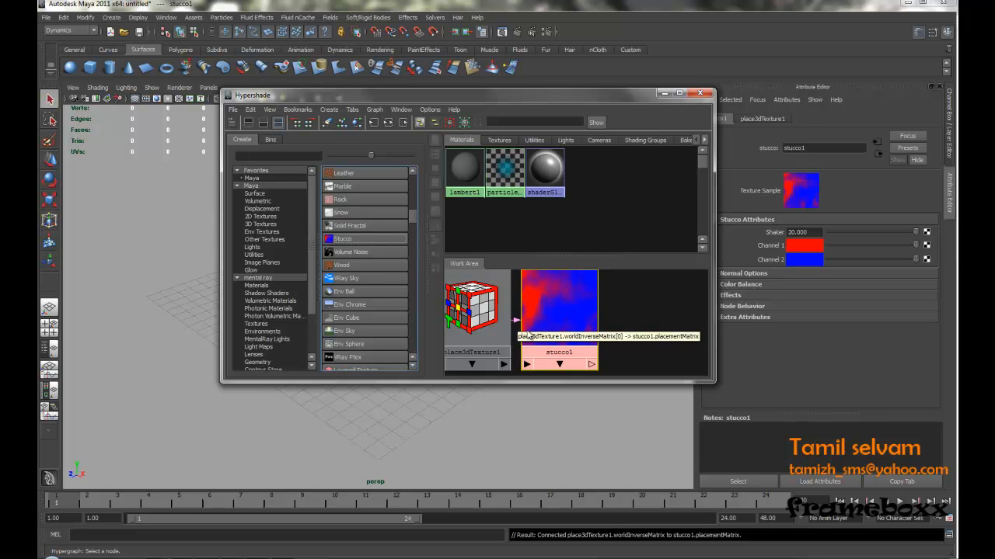
scroll(595, 313, "down", 1)
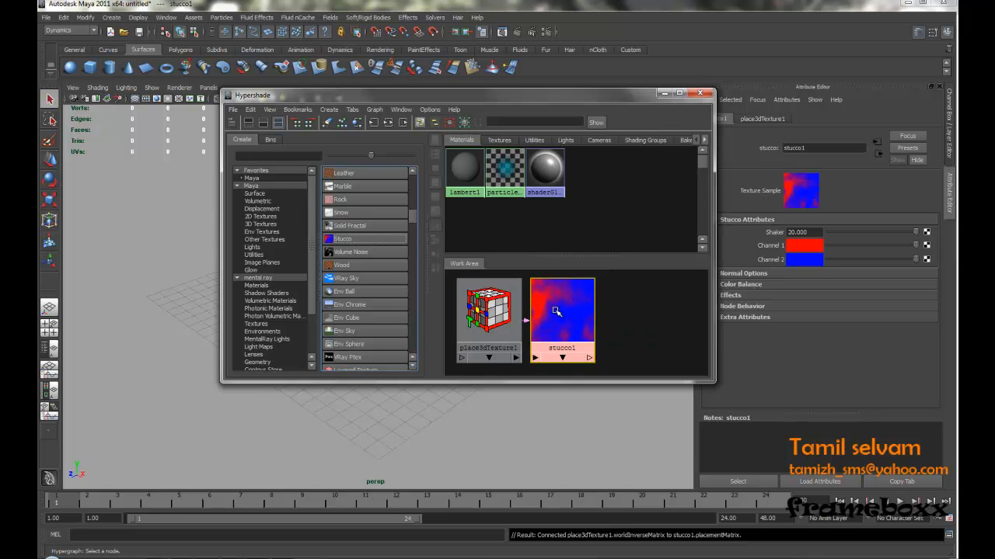
left_click(490, 320)
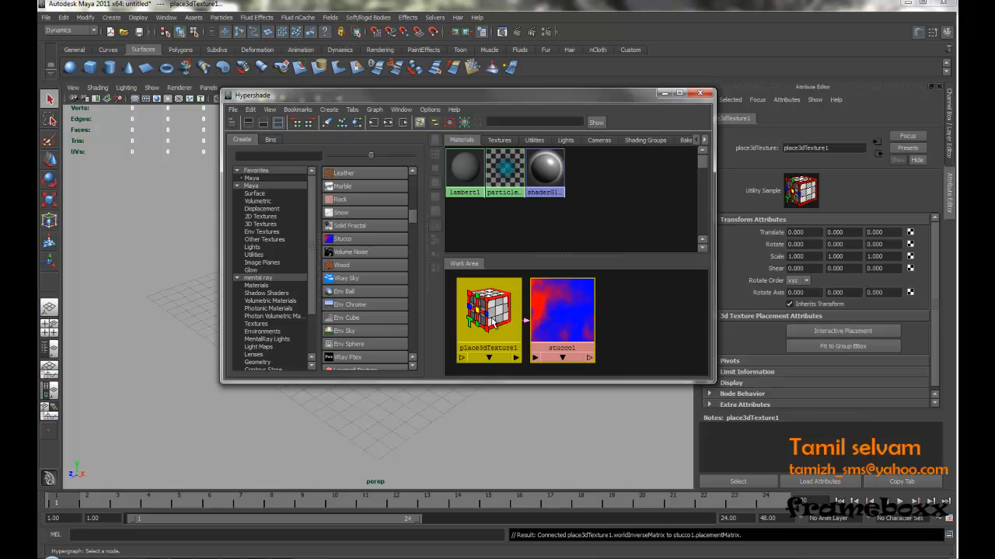
key("Delete")
mouse_move(411, 216)
left_mouse_down()
mouse_move(414, 181)
mouse_move(414, 204)
left_mouse_up()
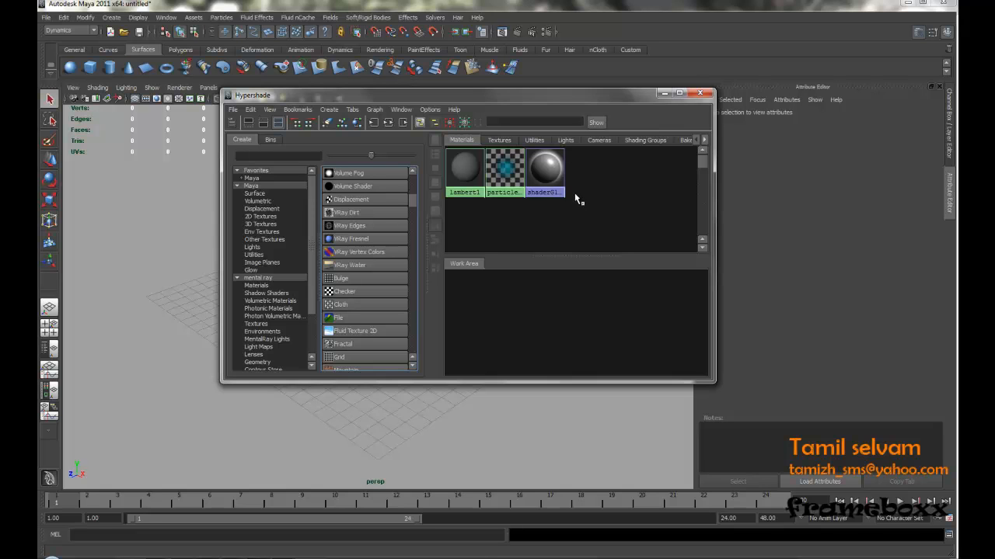
Step: Set the current project to the mixtext_road folder in E:/fortut/Shading
left_click(125, 33)
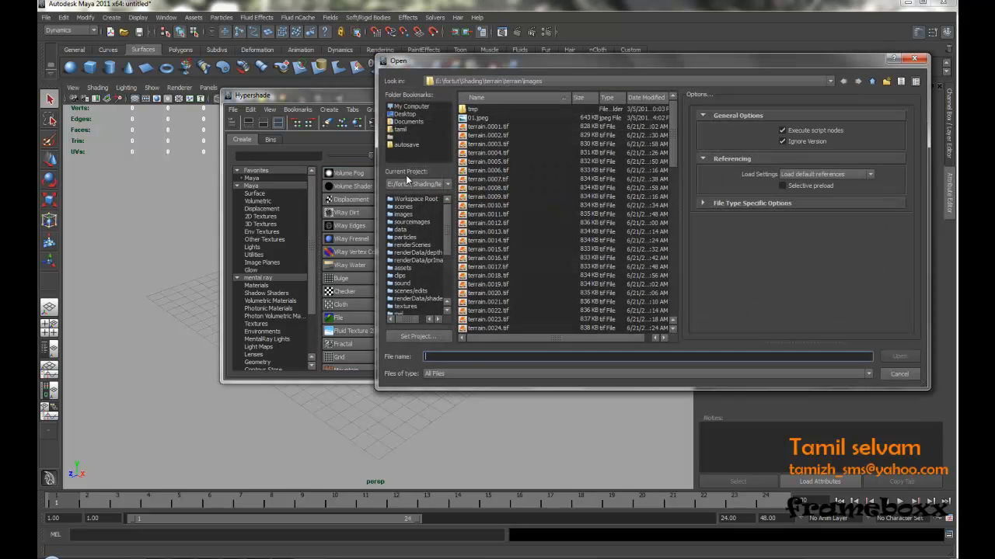
left_click(899, 374)
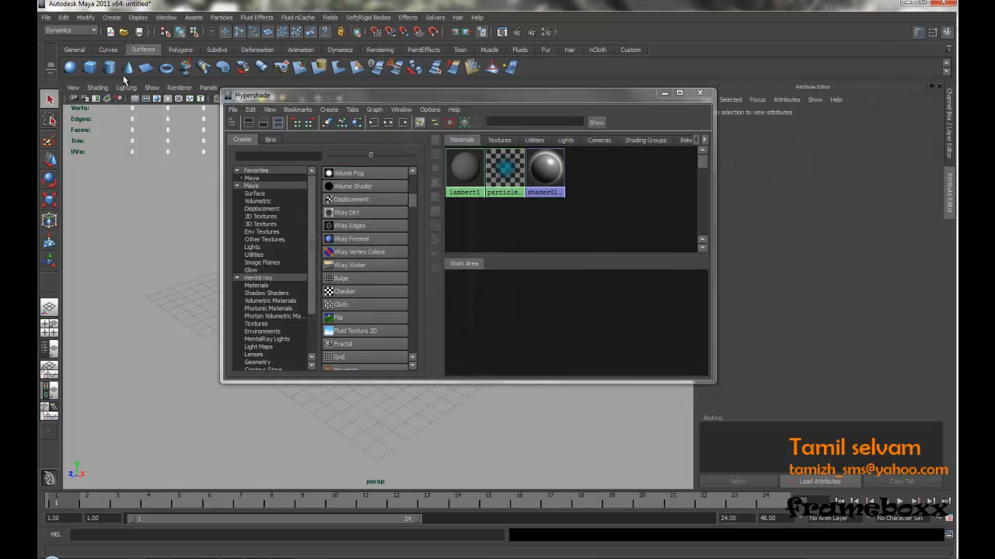
left_click(46, 17)
mouse_move(124, 227)
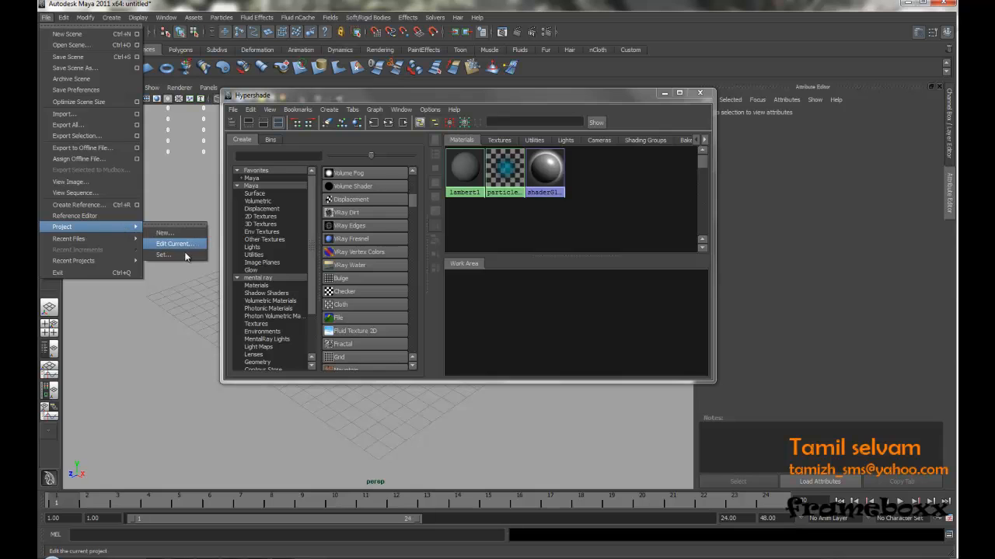
left_click(185, 255)
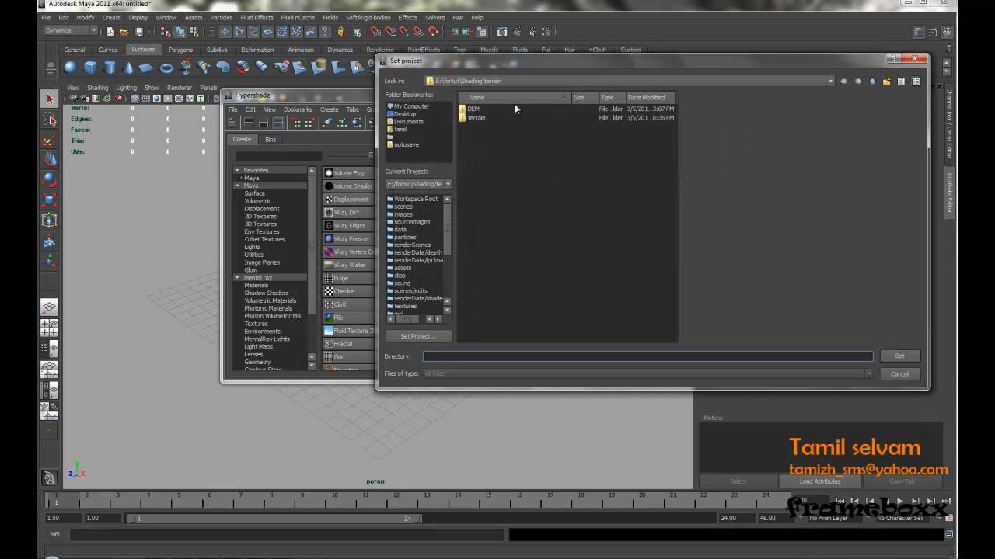
left_click(872, 80)
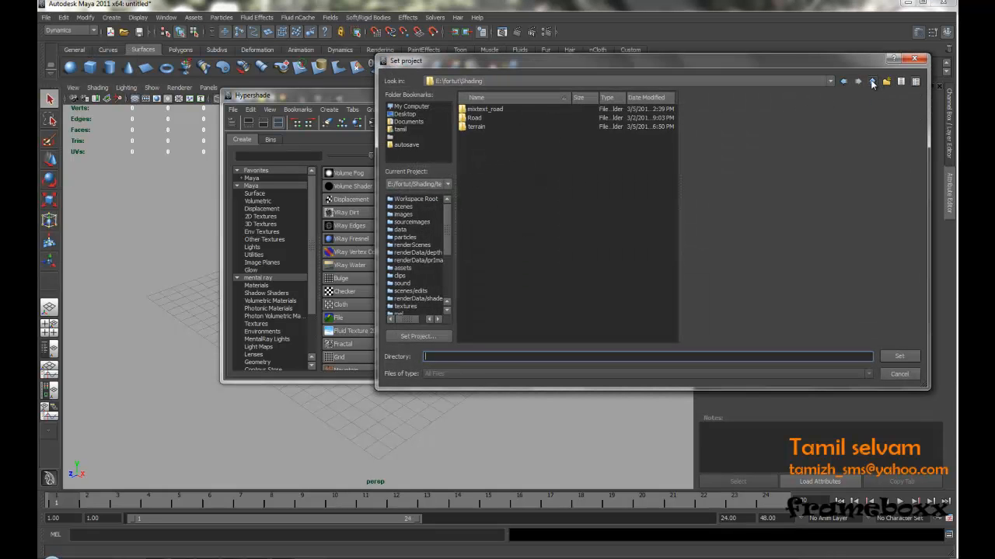
left_click(485, 108)
left_click(903, 357)
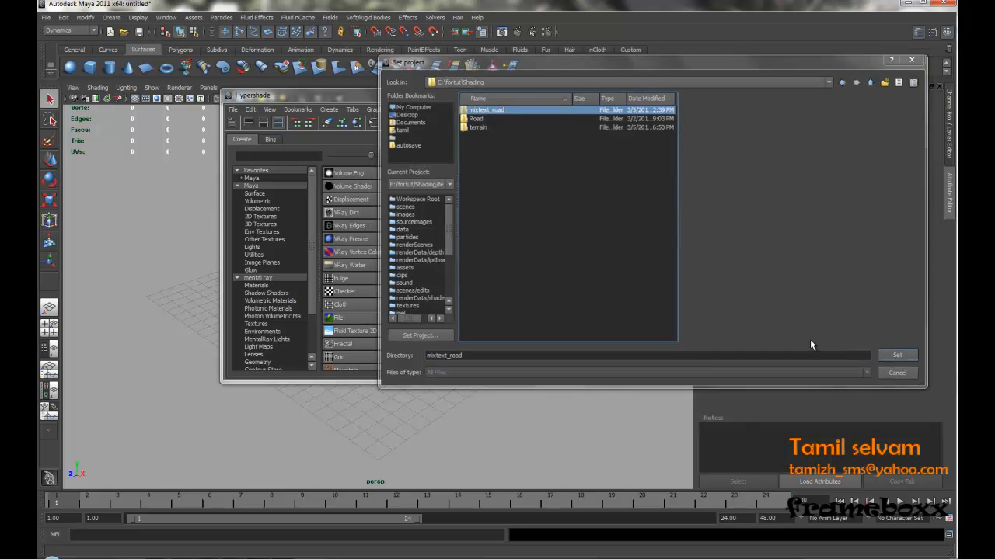
Step: Open the road.ma scene from the mixtext_road project, discarding the untitled scene
left_click(124, 32)
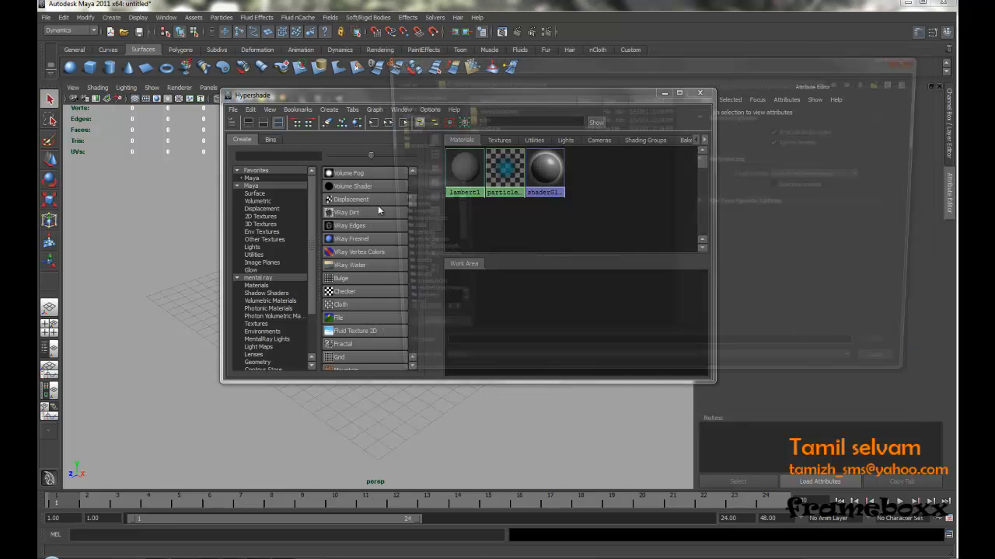
double_click(481, 126)
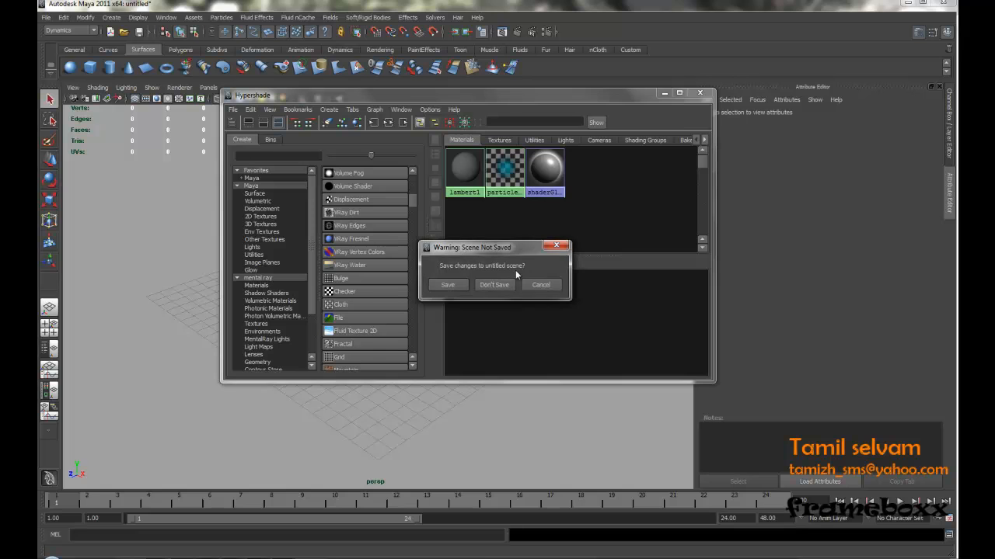
left_click(492, 282)
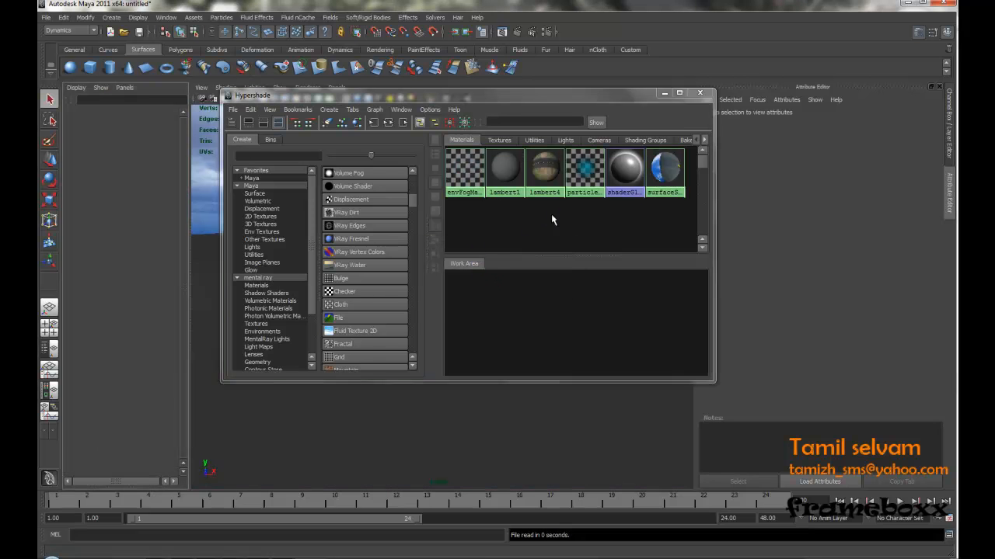
Step: Minimize the Hypershade and render the road scene's perspective view with Maya Software
left_click(665, 93)
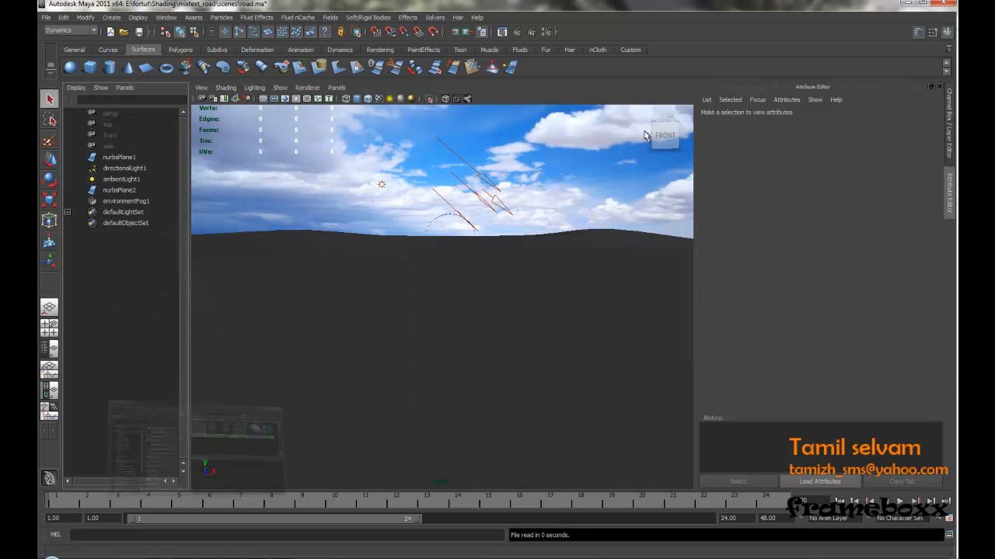
left_click(502, 31)
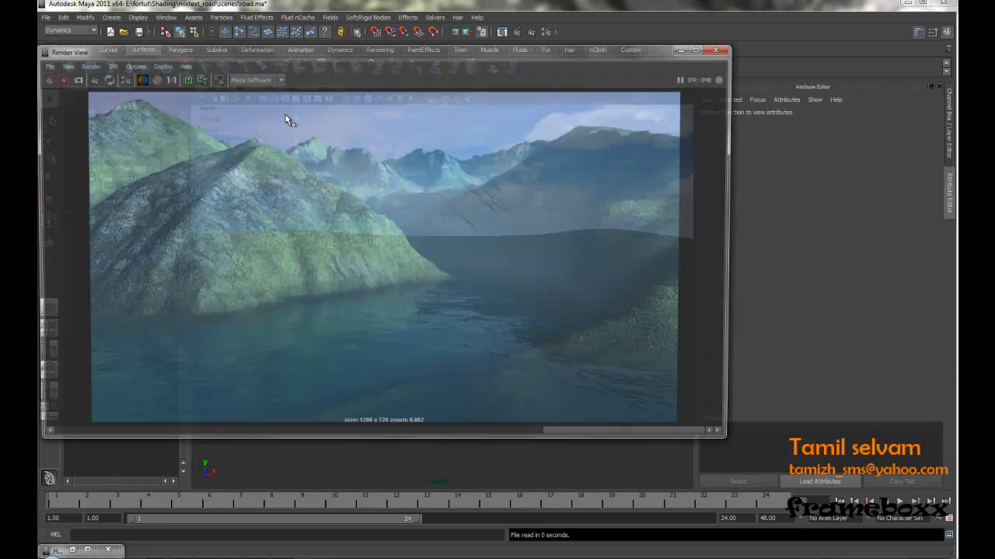
left_click(43, 77)
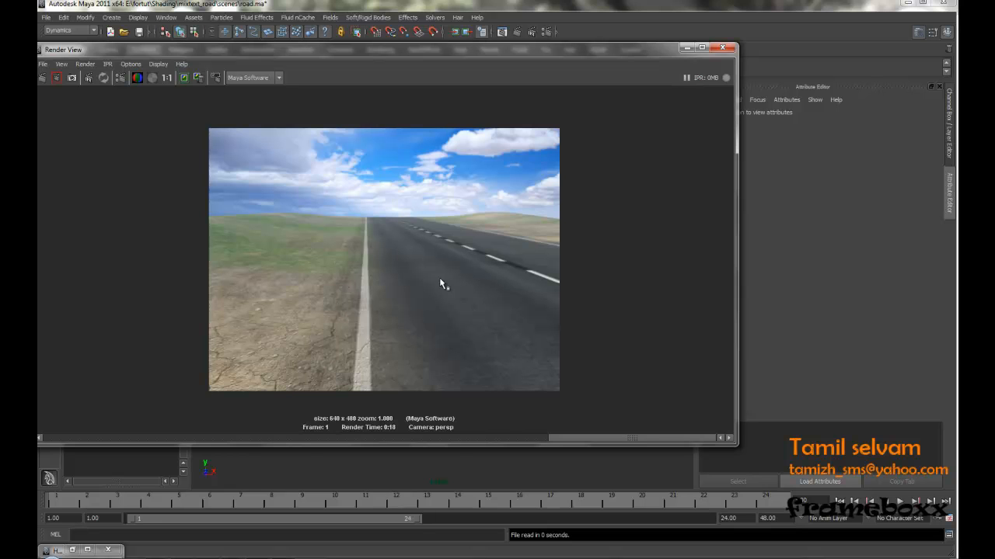
Step: Close the road render and start a new empty scene without saving changes to road.ma
left_click(726, 51)
left_click(110, 32)
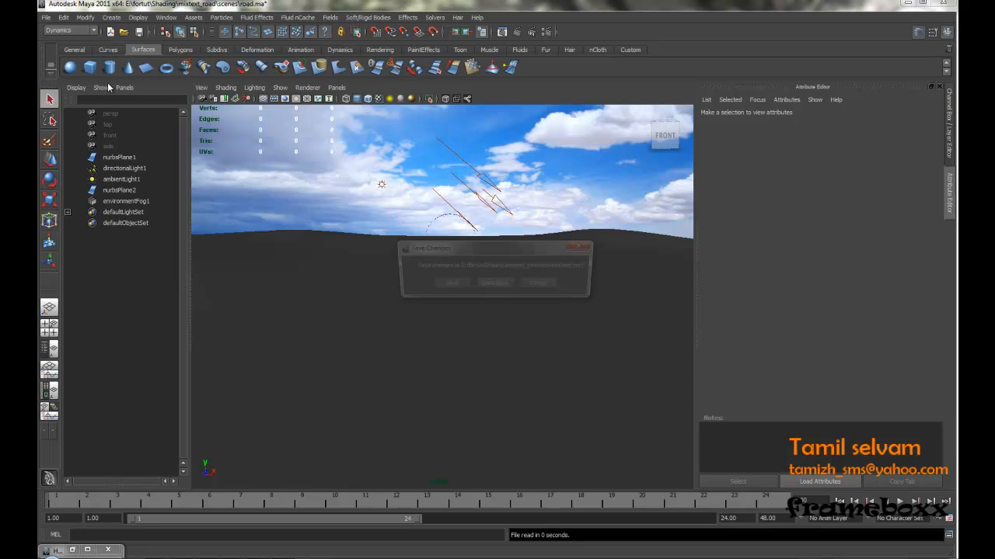
left_click(503, 284)
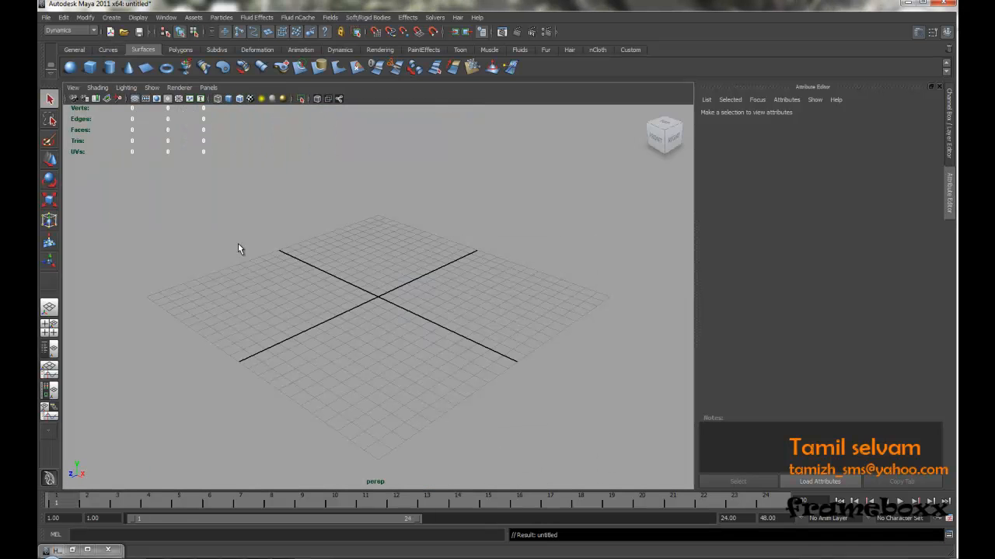
Step: Create a NURBS plane at the origin and scale it uniformly to about 29.87 so it extends past the grid
left_click_drag(334, 303, 457, 327, "alt")
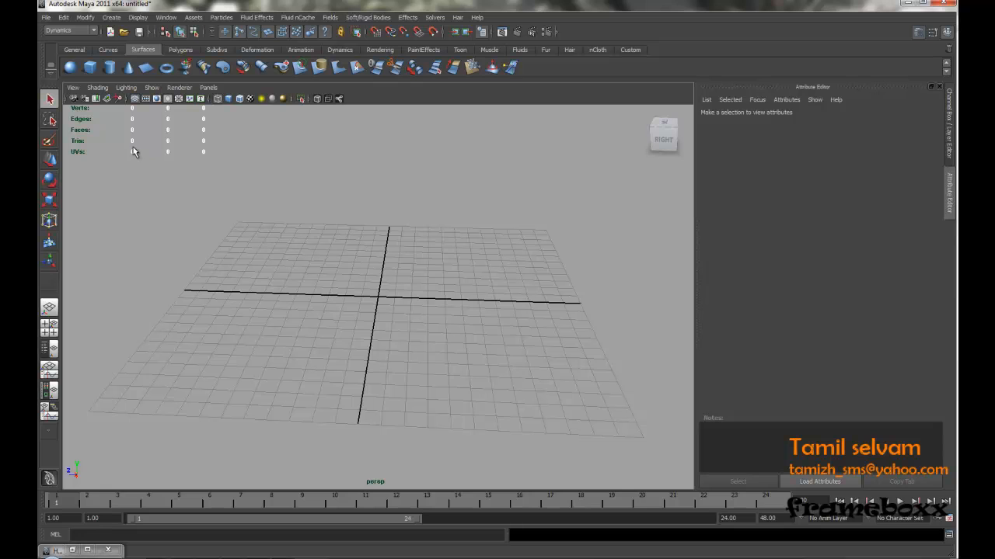
left_click(145, 68)
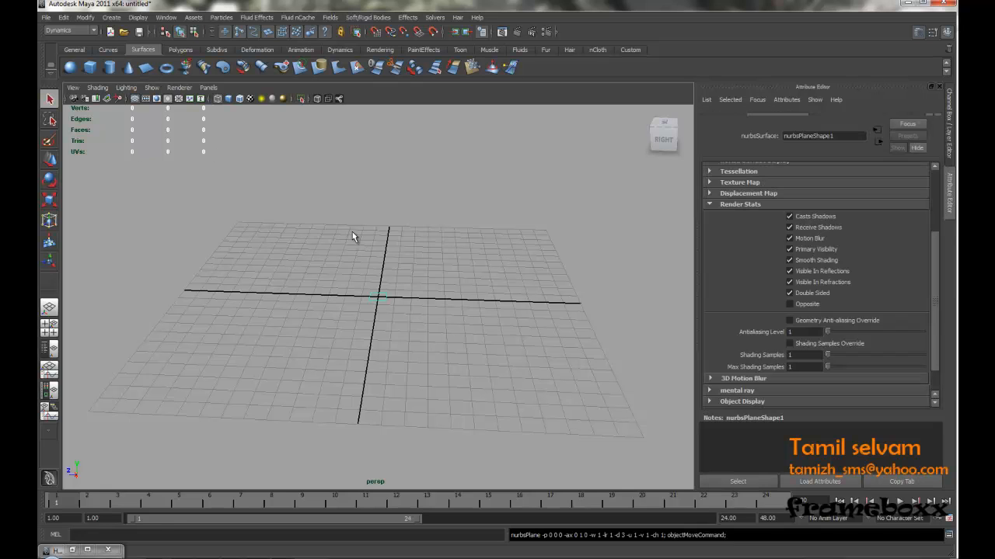
key("r")
left_click_drag(378, 297, 413, 317)
right_click_drag(413, 317, 494, 401, "alt")
Step: Show the NURBS plane's transform channels and inputs in the Channel Box instead of the Attribute Editor
left_click(945, 34)
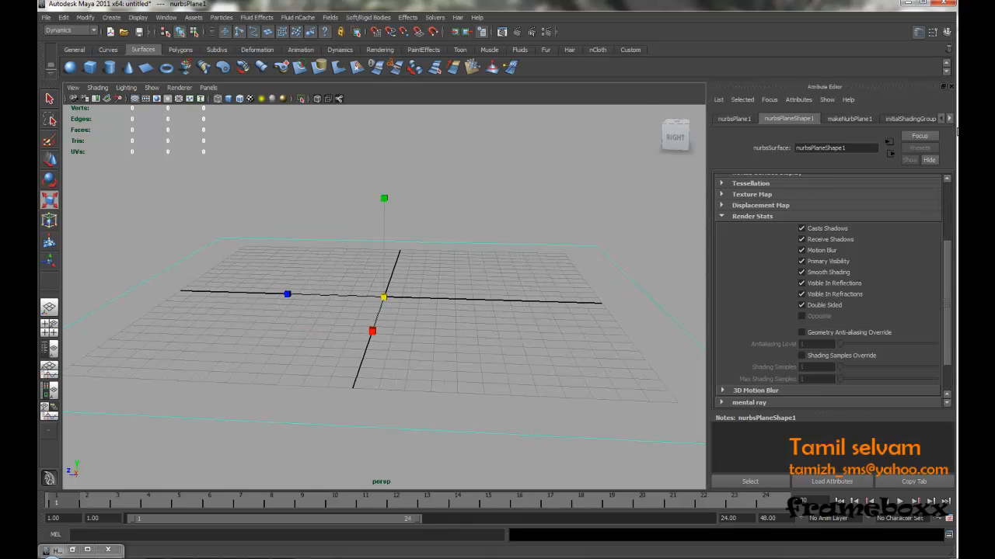
left_click(947, 32)
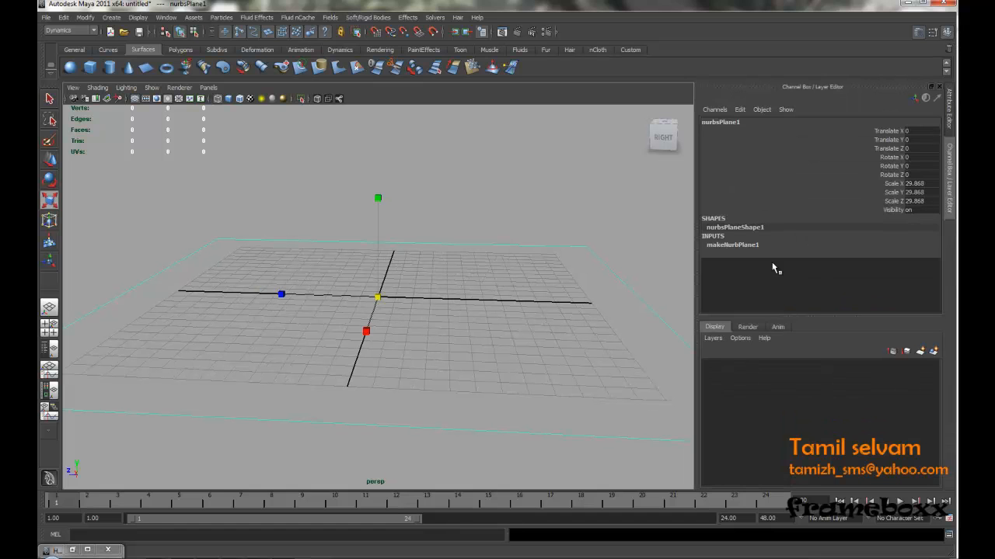
Step: Set the NURBS plane's U and V patches to 10 and display the surface shaded in the perspective view
left_click(732, 245)
left_click_drag(919, 271, 915, 279)
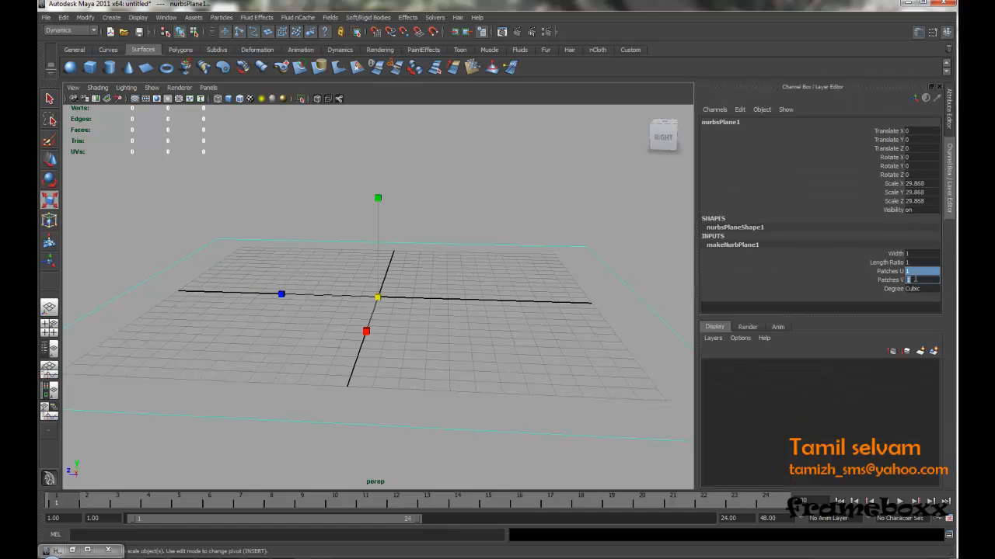
type("10")
left_click_drag(524, 285, 491, 246, "alt")
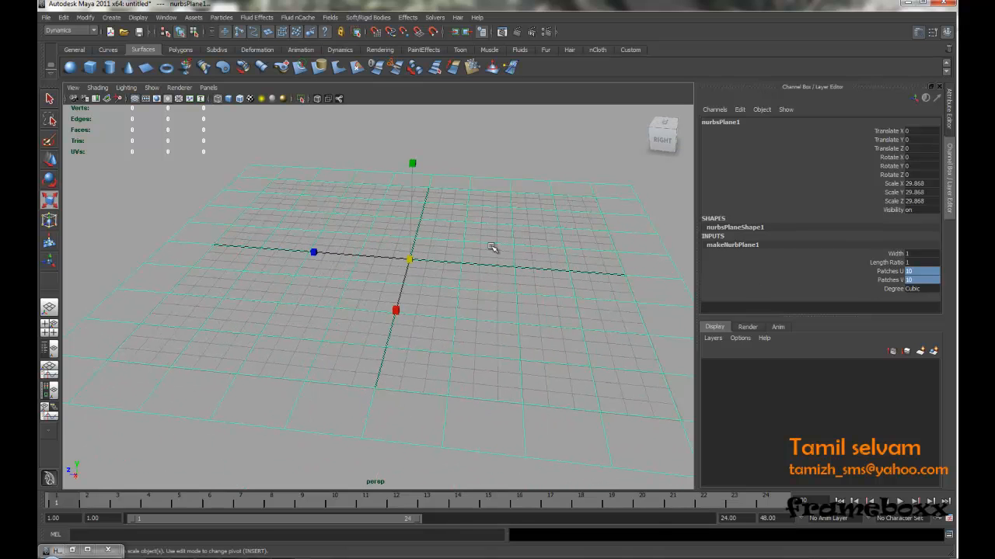
left_click_drag(444, 327, 455, 347, "alt")
left_click_drag(409, 304, 484, 327, "alt")
middle_click_drag(486, 329, 465, 323, "alt")
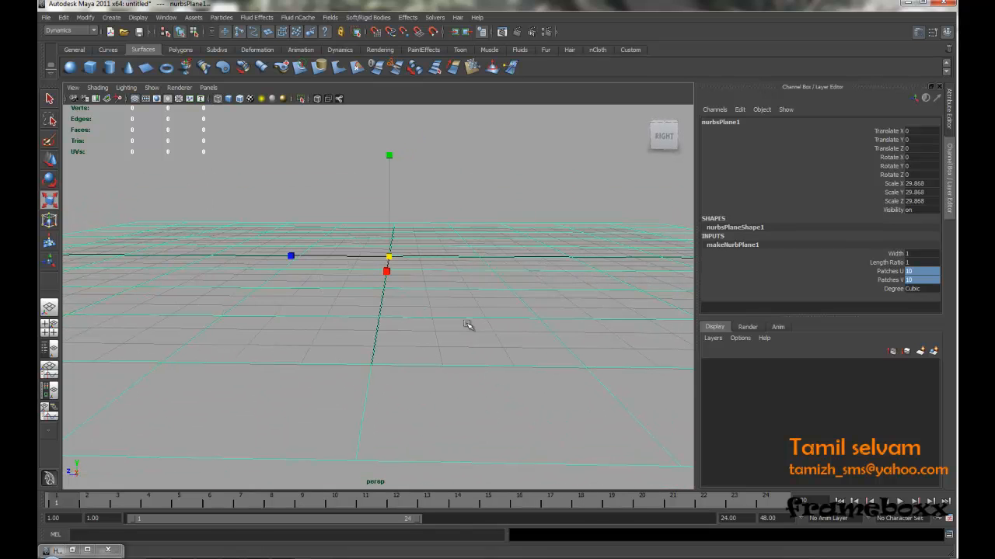
key("5")
left_click_drag(410, 270, 418, 278, "alt")
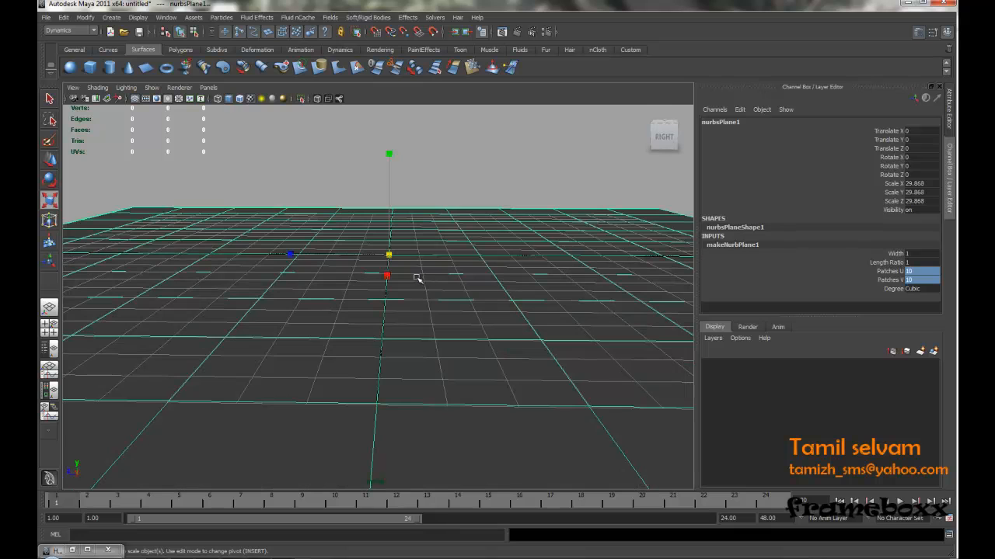
Step: Open the Hypershade and create a new Lambert material in the work area
left_click(166, 17)
mouse_move(205, 46)
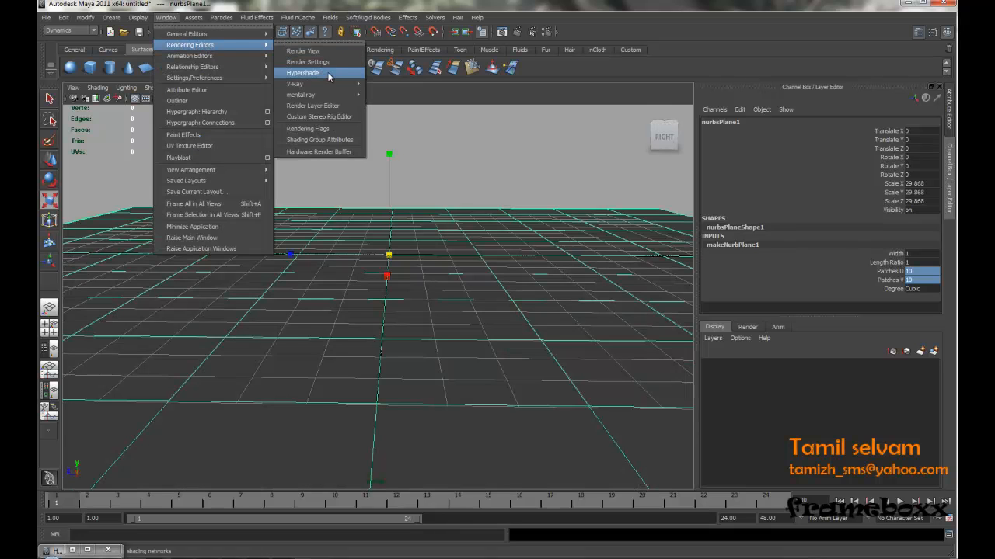
left_click(331, 76)
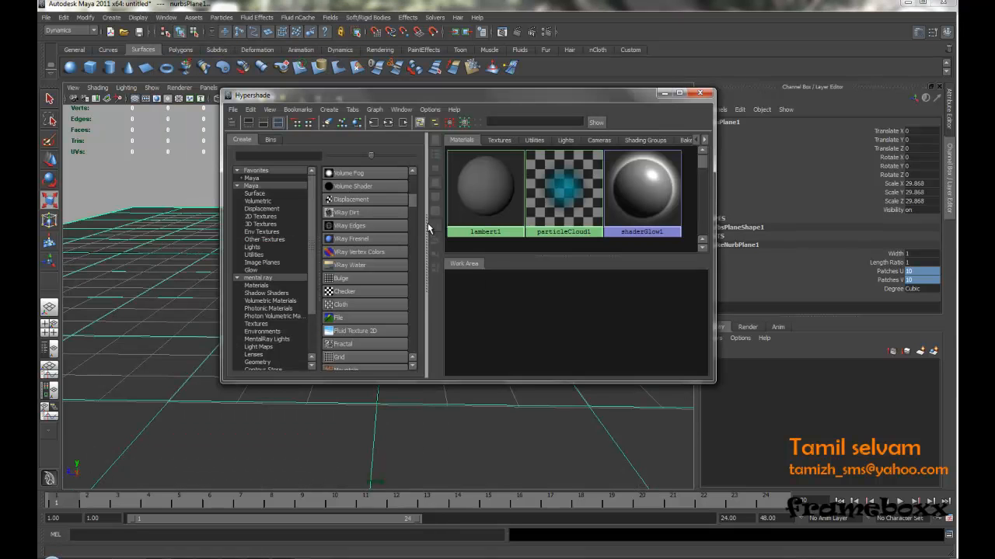
scroll(413, 201, "up", 5)
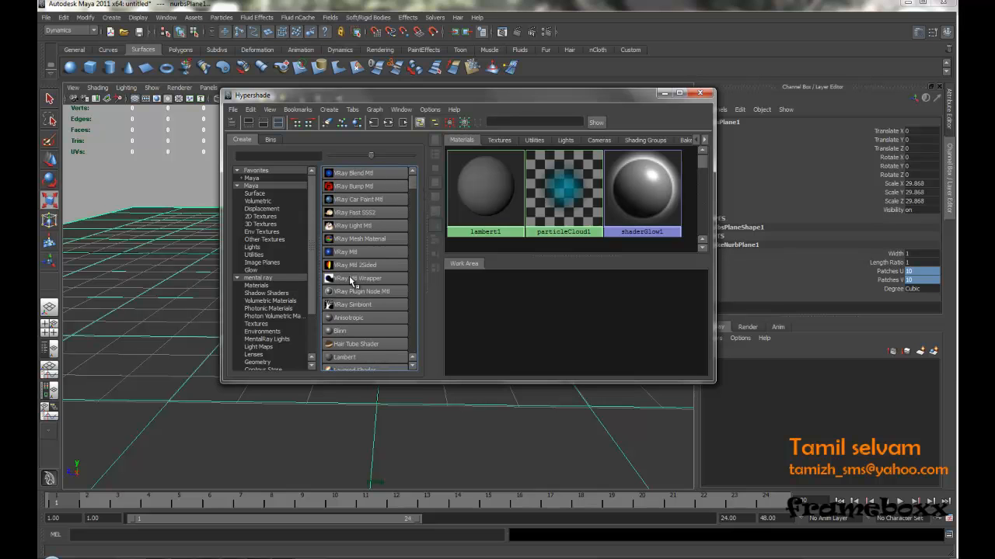
left_click_drag(414, 179, 413, 185)
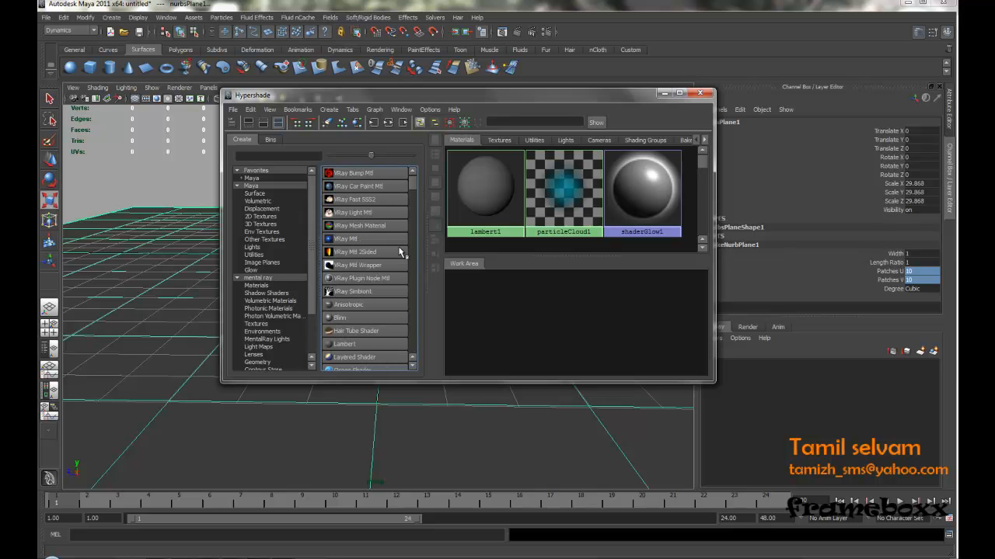
left_click(358, 346)
left_click_drag(680, 314, 626, 307)
scroll(586, 321, "down", 2)
middle_click_drag(637, 317, 659, 316, "alt")
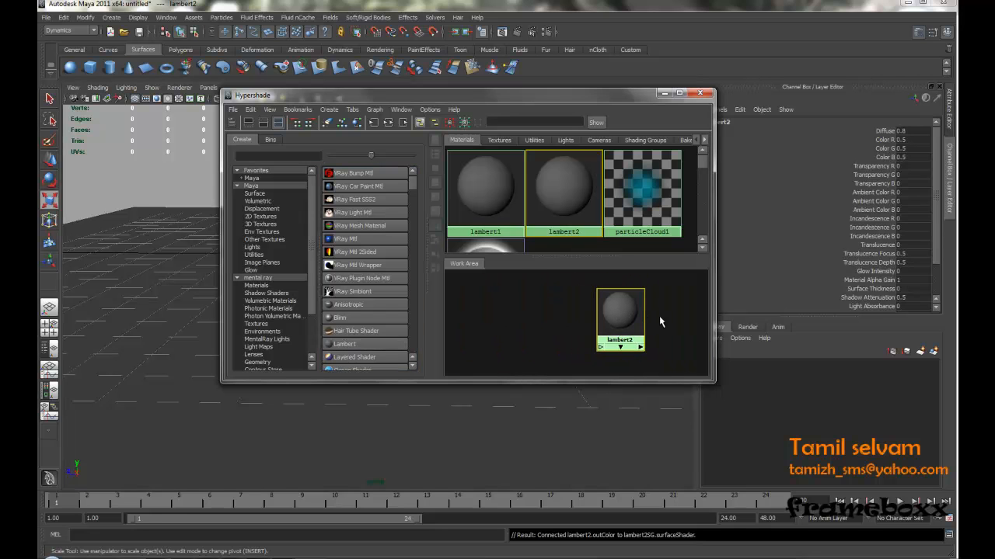
left_click(665, 93)
left_click_drag(476, 233, 464, 257, "alt")
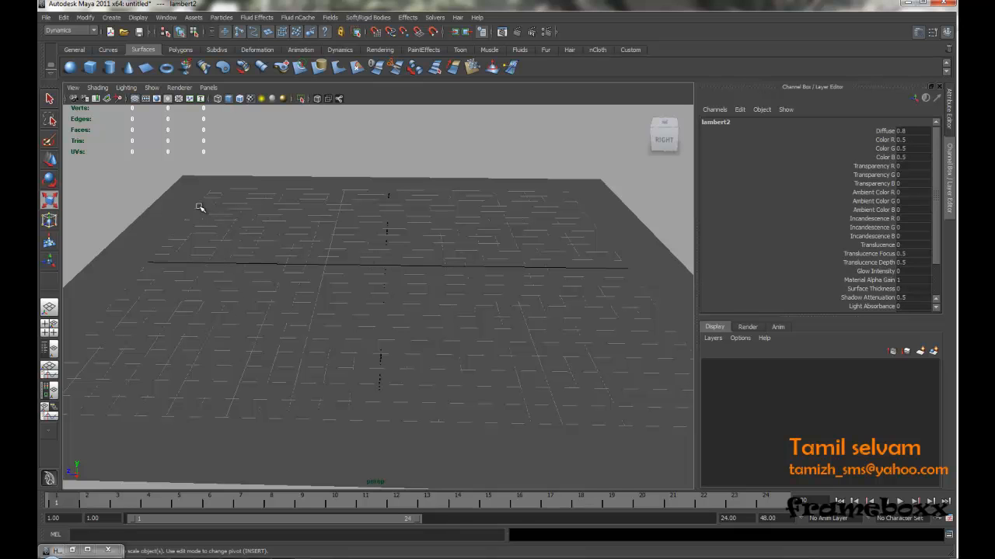
Step: Create a file texture node with 2D placement beside the new Lambert material in the Hypershade
left_click(72, 550)
scroll(413, 195, "down", 10)
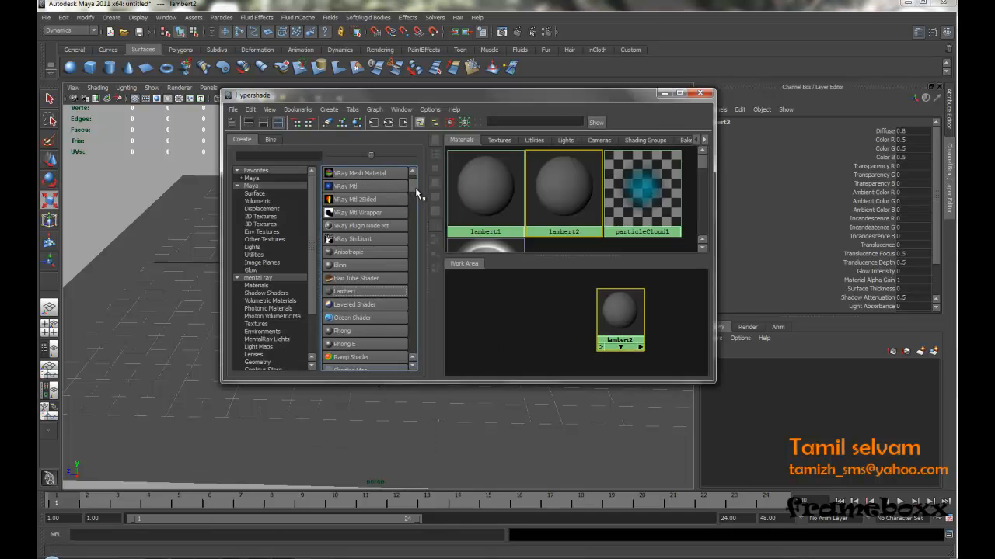
scroll(413, 202, "down", 3)
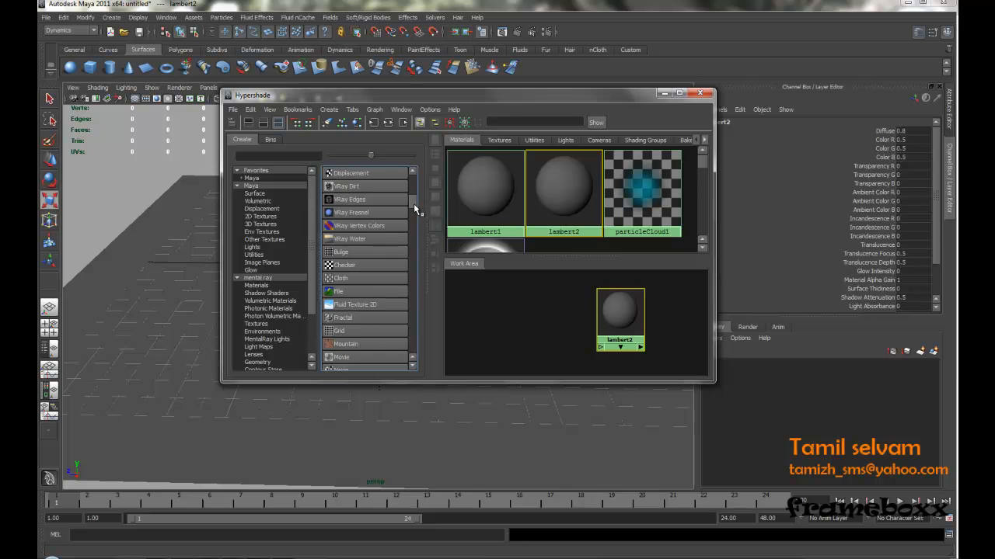
left_click(384, 290)
left_click_drag(488, 301, 531, 315)
left_click(580, 312)
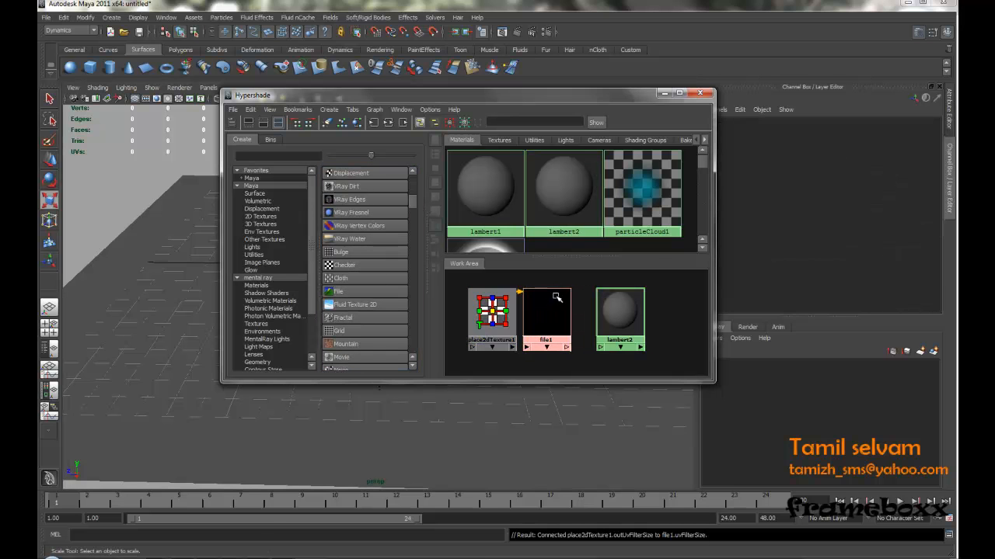
Step: Load Roads0059_4_S.jpg from the project's sourceimages folder as the file texture's image
double_click(552, 310)
left_click(907, 276)
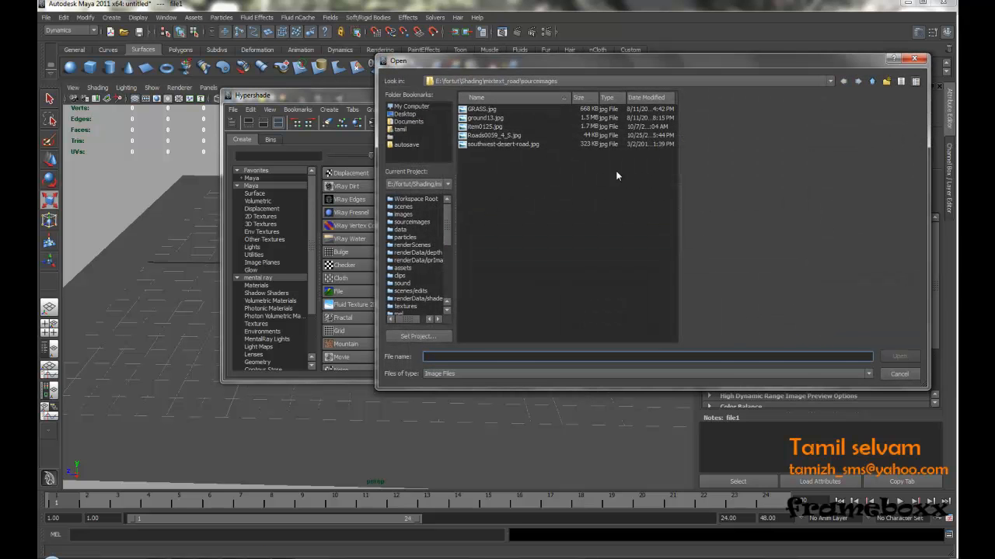
left_click(486, 119)
left_click(488, 127)
left_click(489, 135)
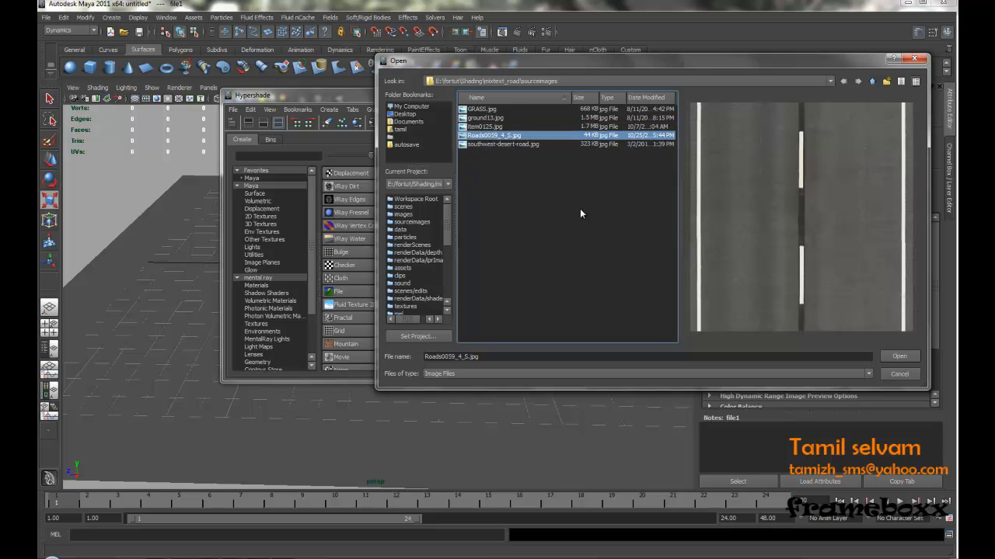
left_click(899, 356)
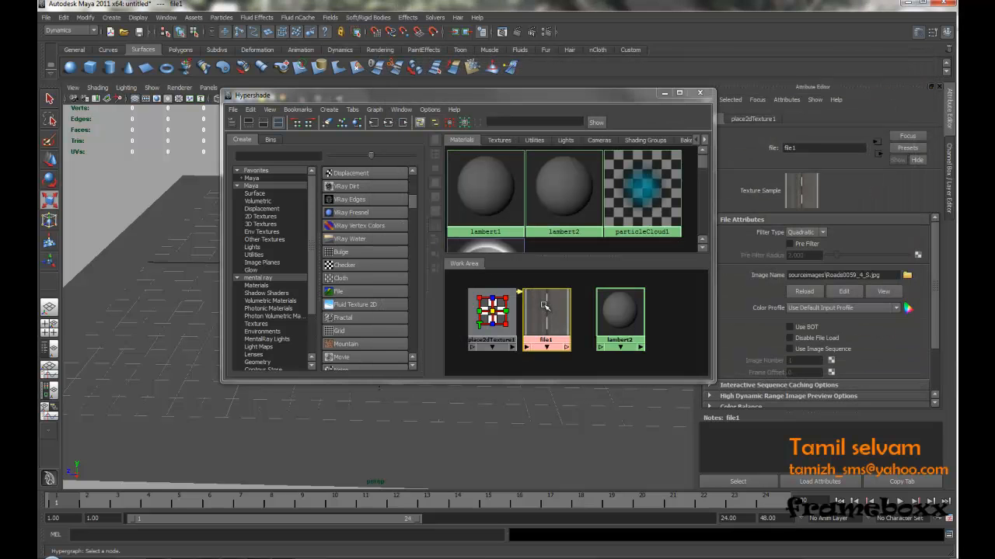
Step: Connect the road file texture to the new Lambert's color and assign that material to the NURBS plane
middle_click_drag(544, 308, 152, 324)
left_click(641, 353)
left_click_drag(591, 97, 630, 0)
left_click(923, 6)
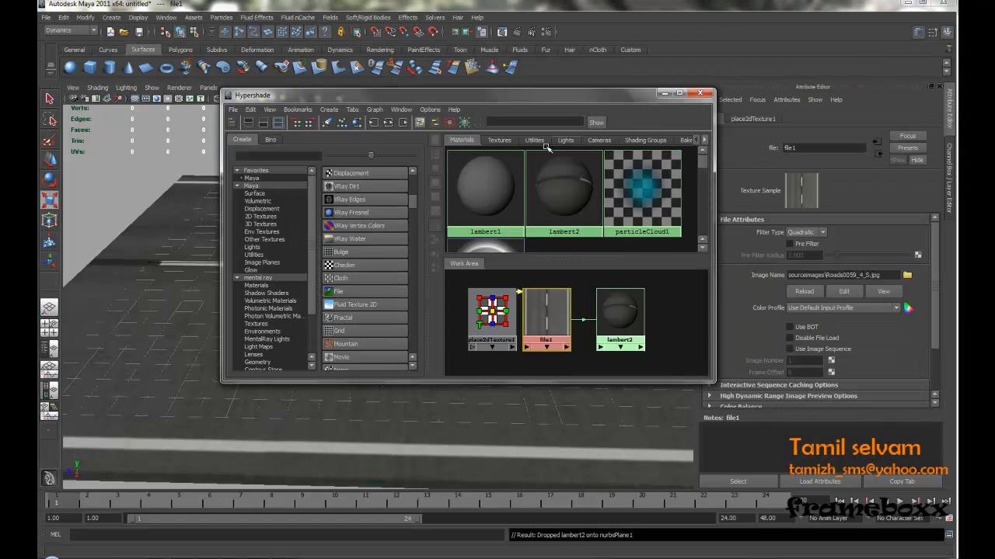
Step: Set Rotate Frame to 90 on the road texture's 2D placement node and minimize the Hypershade
left_click(489, 311)
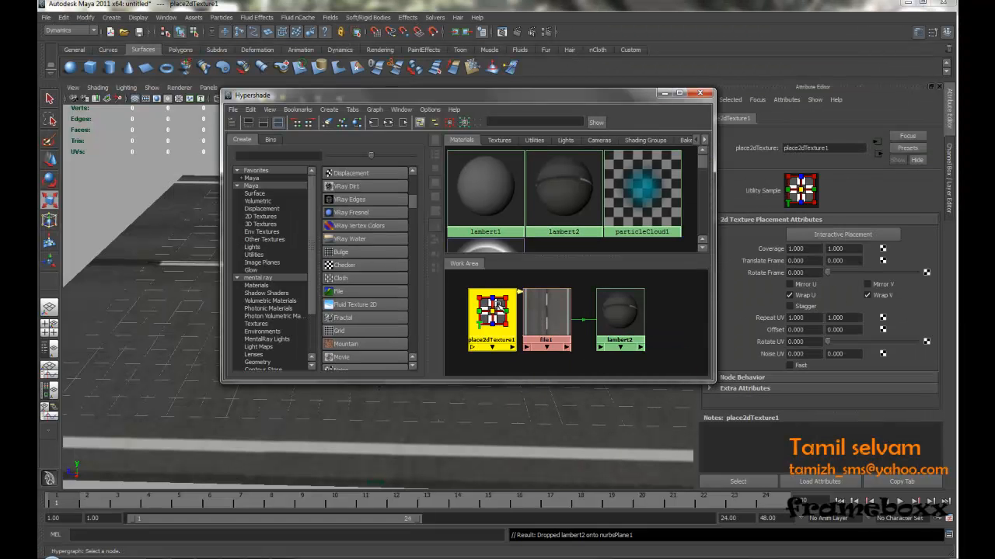
double_click(809, 272)
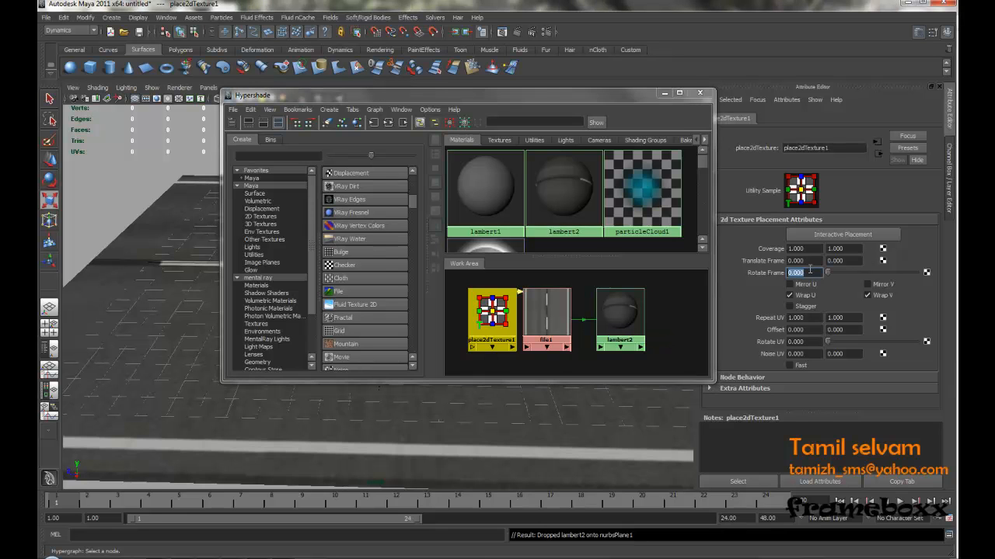
key("Return")
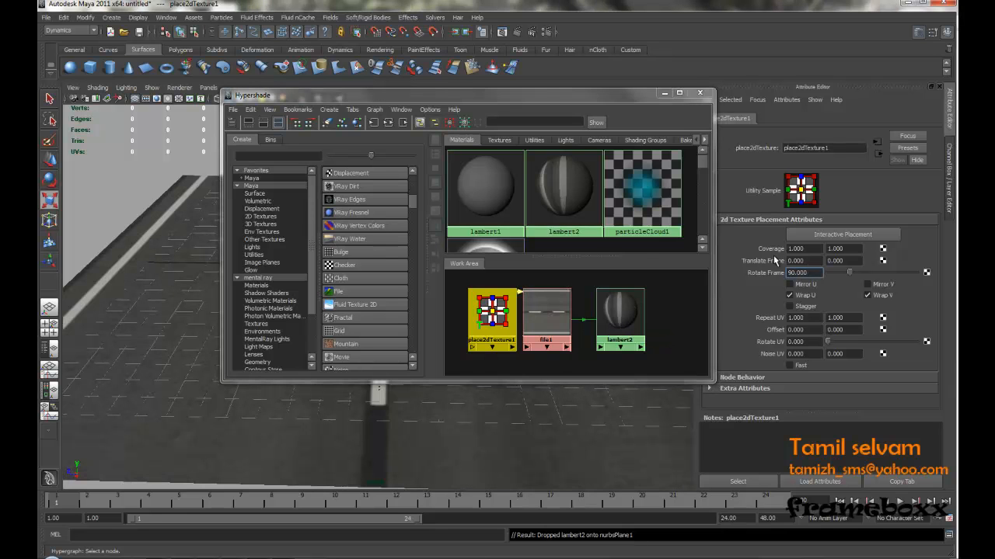
left_click_drag(503, 95, 698, 1)
left_click(920, 6)
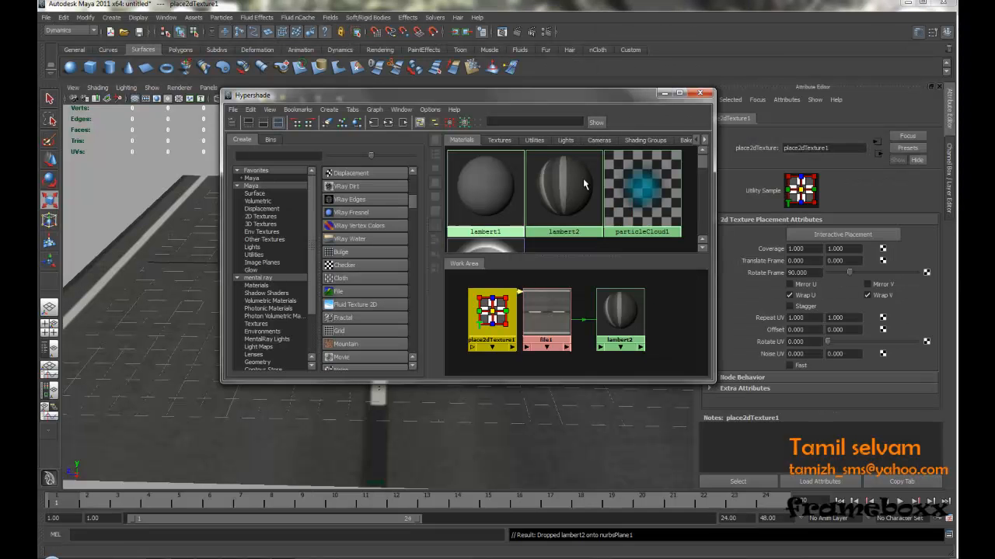
left_click(664, 94)
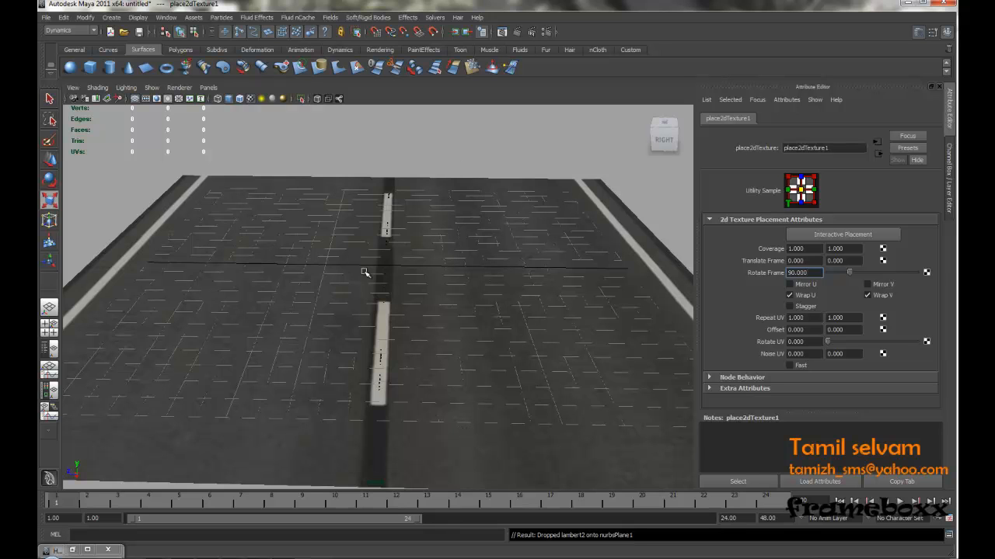
left_click(66, 550)
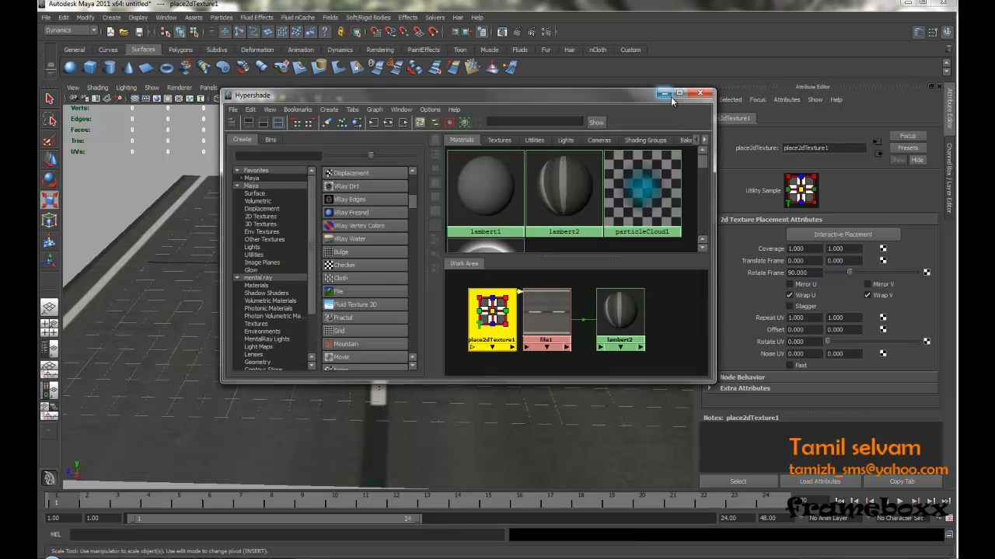
left_click(665, 93)
Step: Try a V repeat of 5 on the road texture's placement, and restore it to 1
left_click(843, 317)
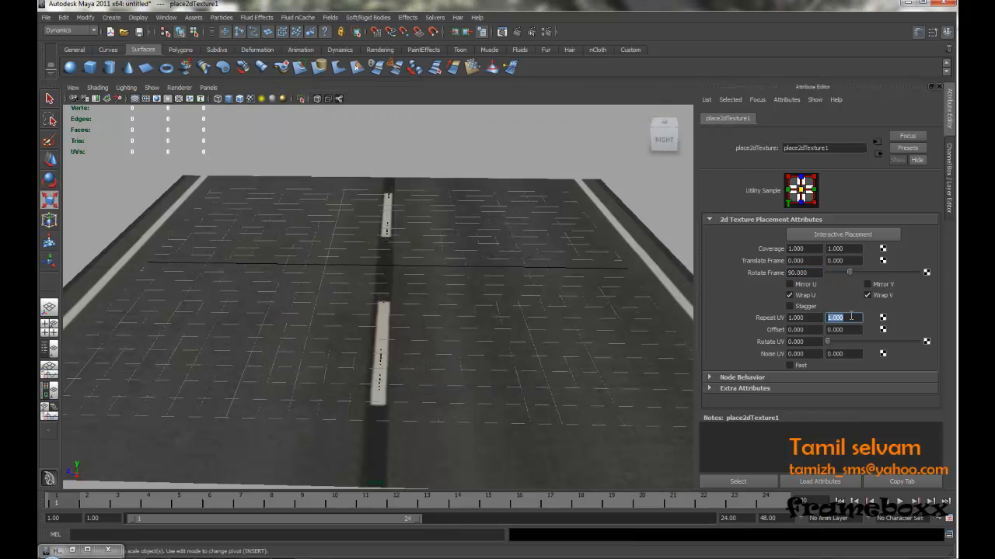
type("5")
key("Return")
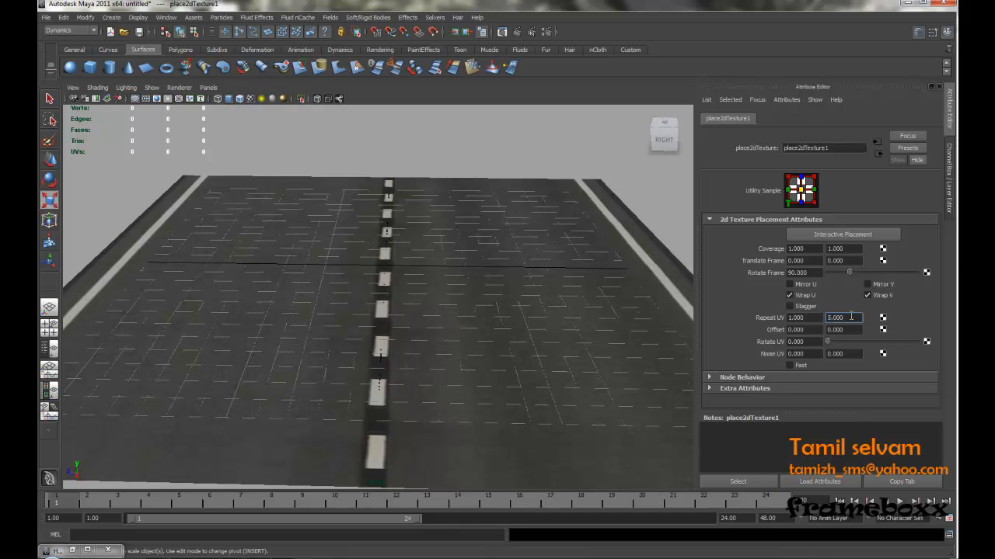
key("Return")
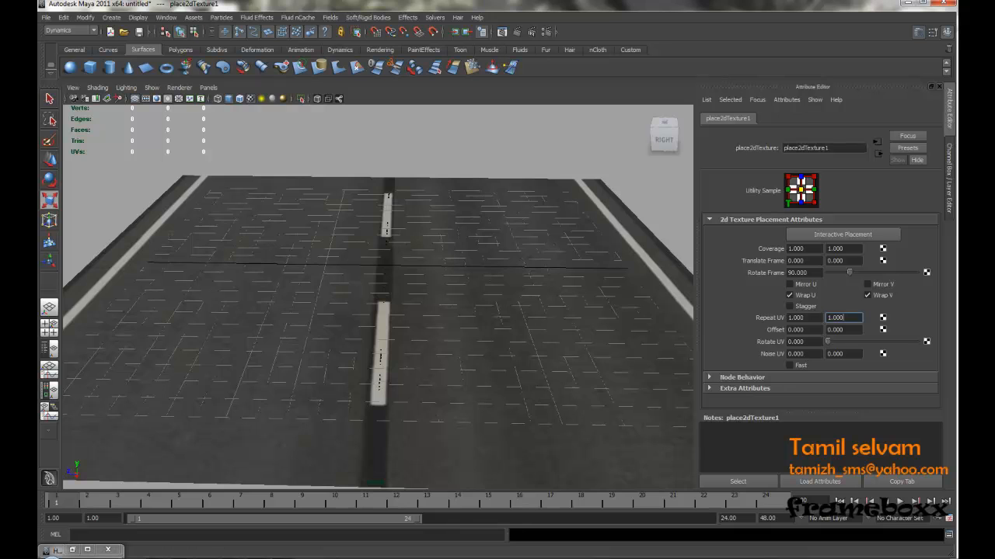
Step: Set the road texture's Repeat UV to 5 in U and 5 in V
left_click(808, 318)
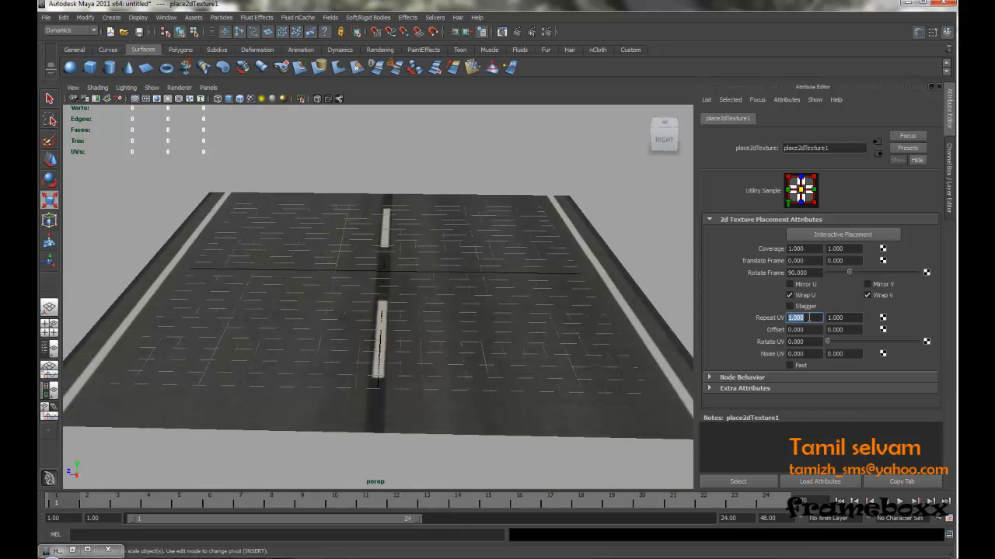
type("5")
key("Return")
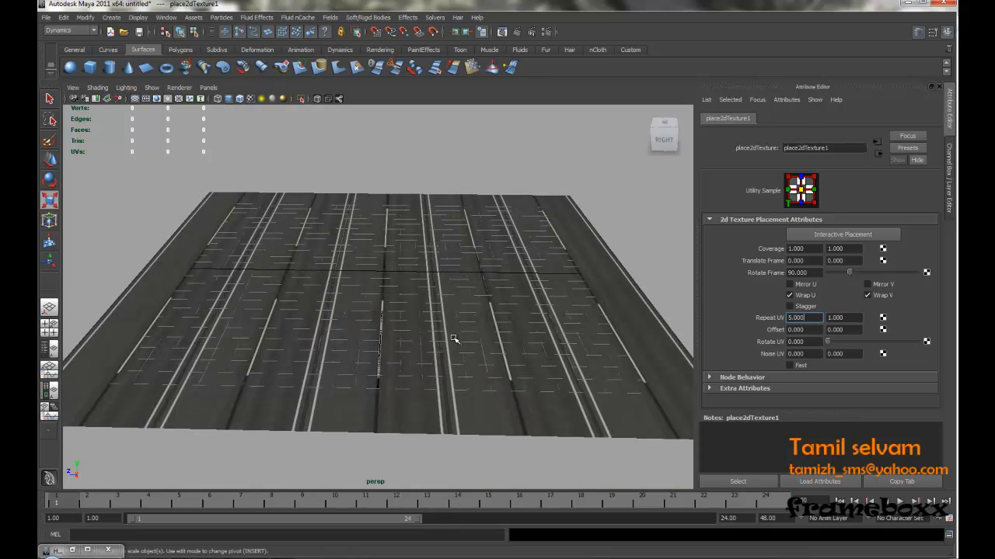
scroll(458, 351, "up", 3)
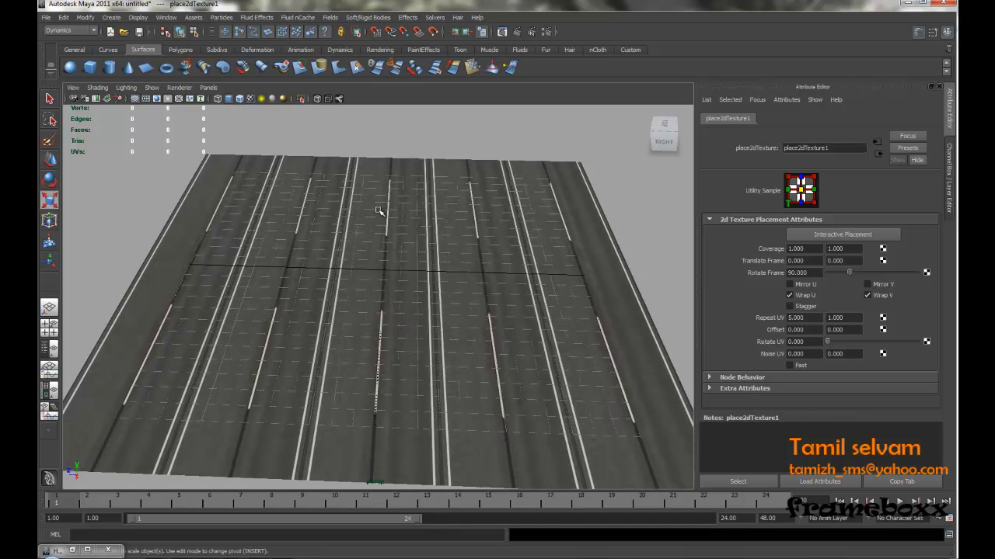
scroll(450, 285, "down", 2)
left_click(847, 318)
key("Return")
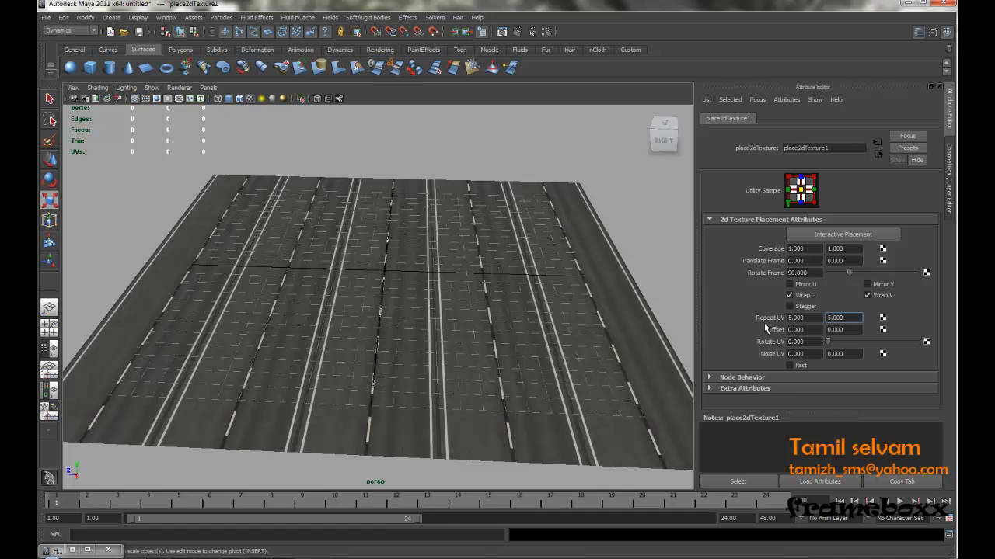
Step: Examine how the repeated road texture tiles across the NURBS plane, both close up and from farther away
right_click_drag(431, 261, 483, 346, "alt")
mouse_move(484, 326)
left_mouse_down("alt")
mouse_move(485, 346)
mouse_move(488, 298)
mouse_move(495, 342)
left_mouse_up("alt")
right_click_drag(494, 341, 521, 386, "alt")
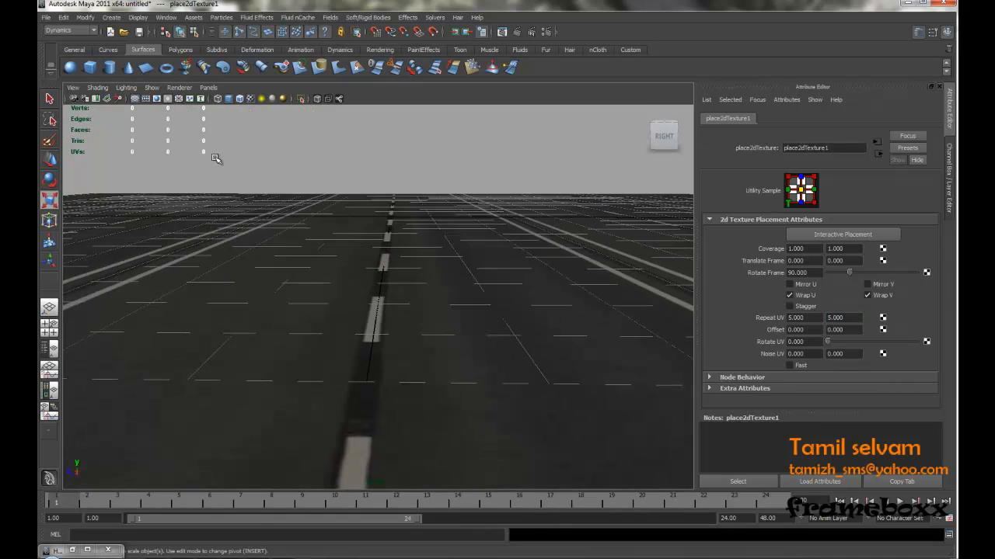
middle_click_drag(515, 335, 557, 279, "alt")
right_click_drag(558, 280, 434, 259, "alt")
left_click_drag(317, 231, 316, 274, "alt")
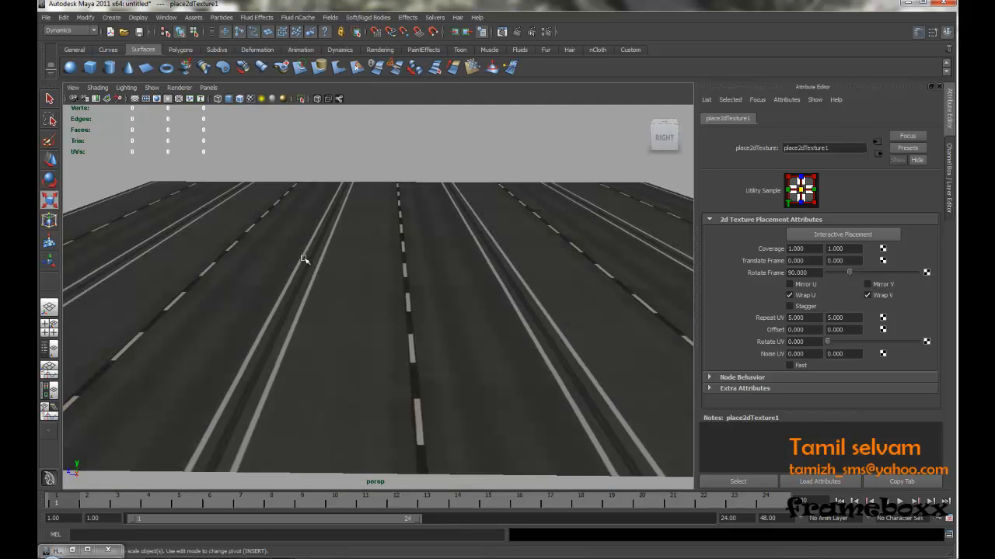
left_click(521, 290)
right_click_drag(494, 288, 345, 282, "alt")
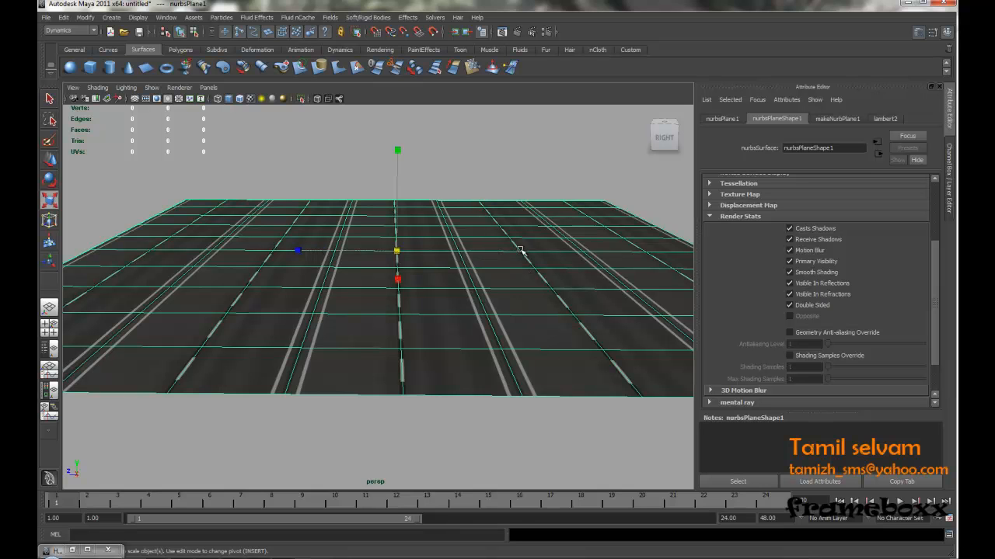
right_click_drag(524, 271, 530, 319, "alt")
middle_click_drag(530, 318, 535, 313, "alt")
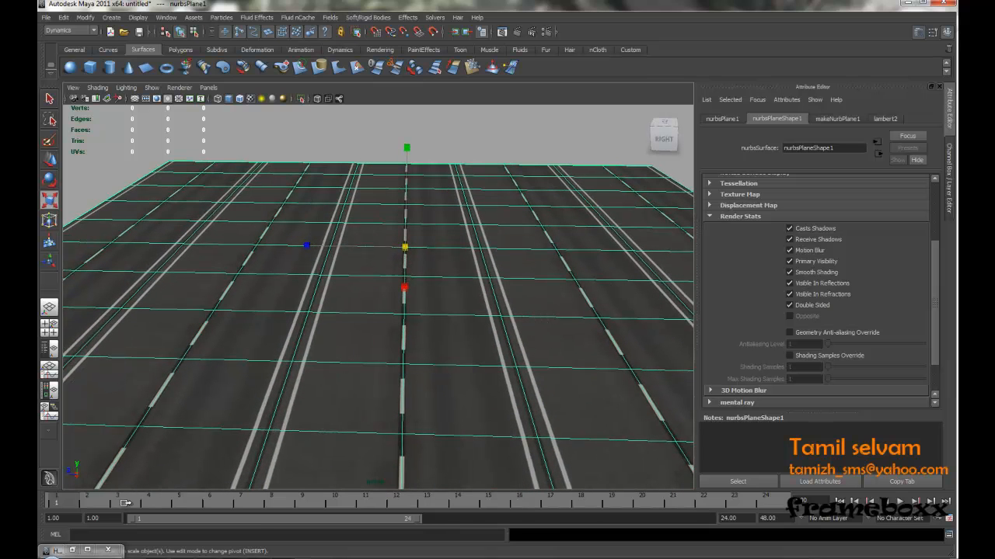
Step: Restore the Hypershade, create a Ramp texture and place it with its 2D placement node below the road shader network
left_click(71, 550)
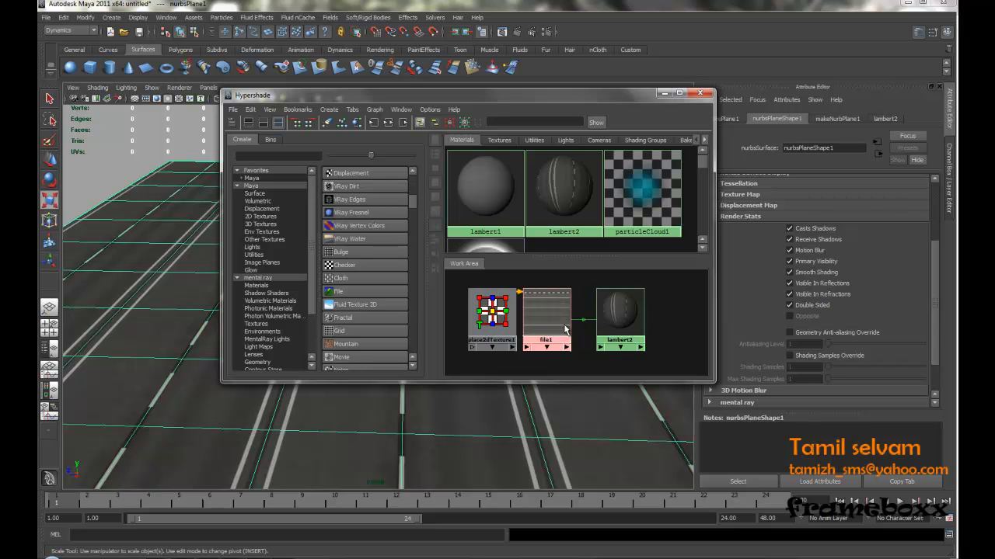
scroll(577, 321, "down", 3)
middle_click_drag(565, 318, 542, 277, "alt")
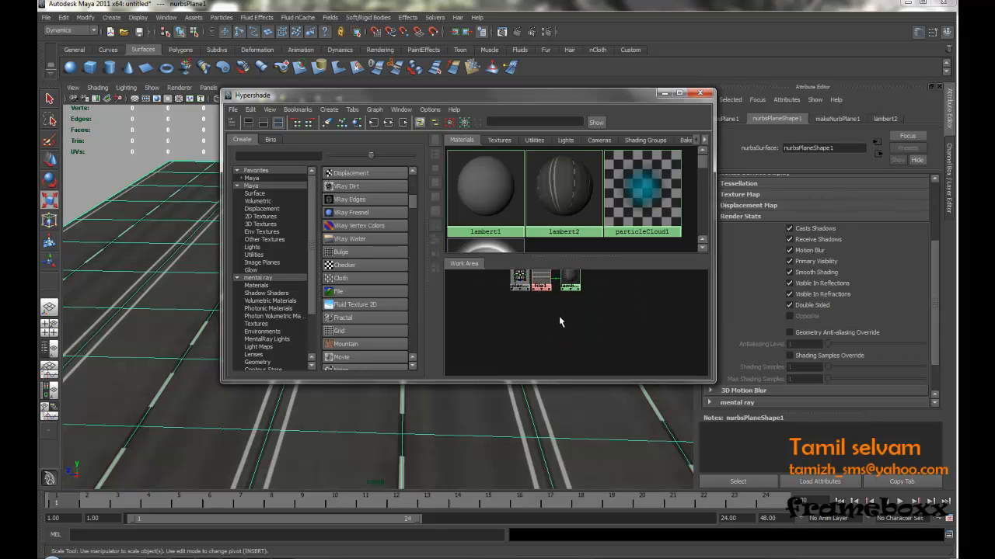
middle_click_drag(554, 322, 567, 345, "alt")
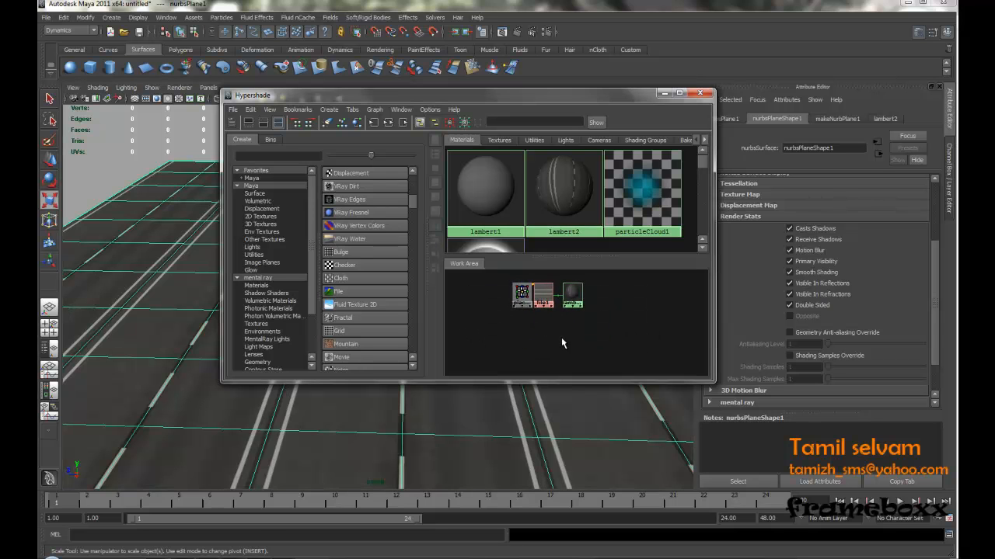
left_click(414, 202)
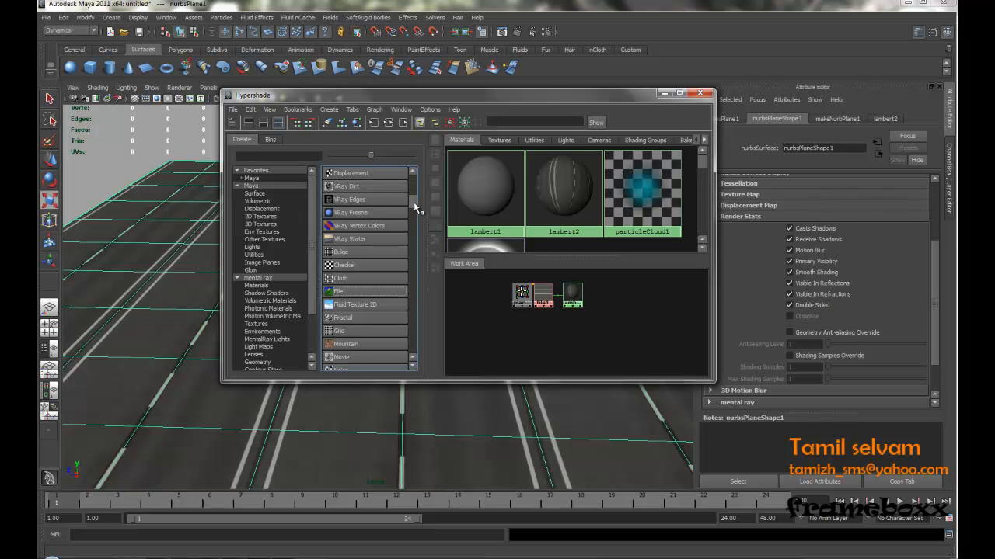
left_click_drag(413, 202, 416, 211)
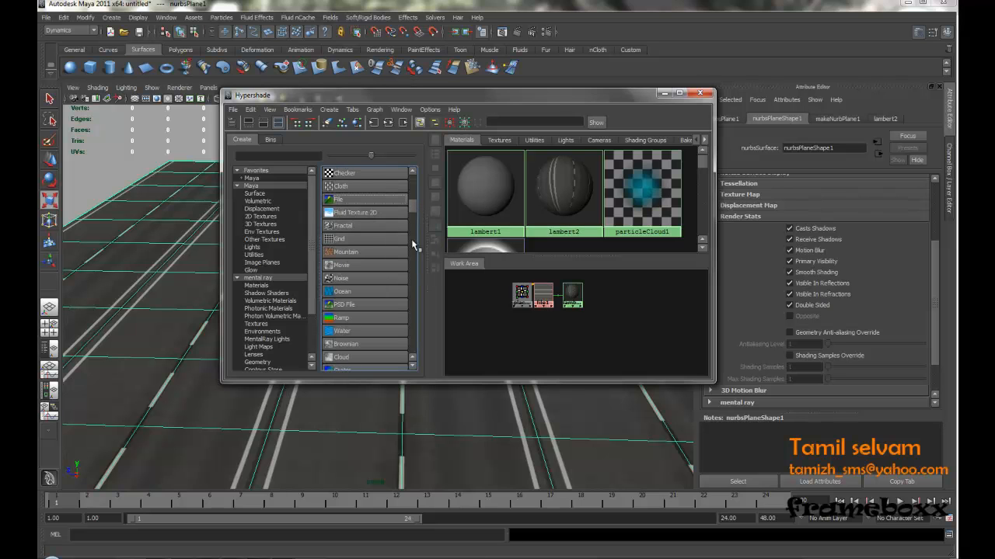
middle_click_drag(327, 318, 550, 318)
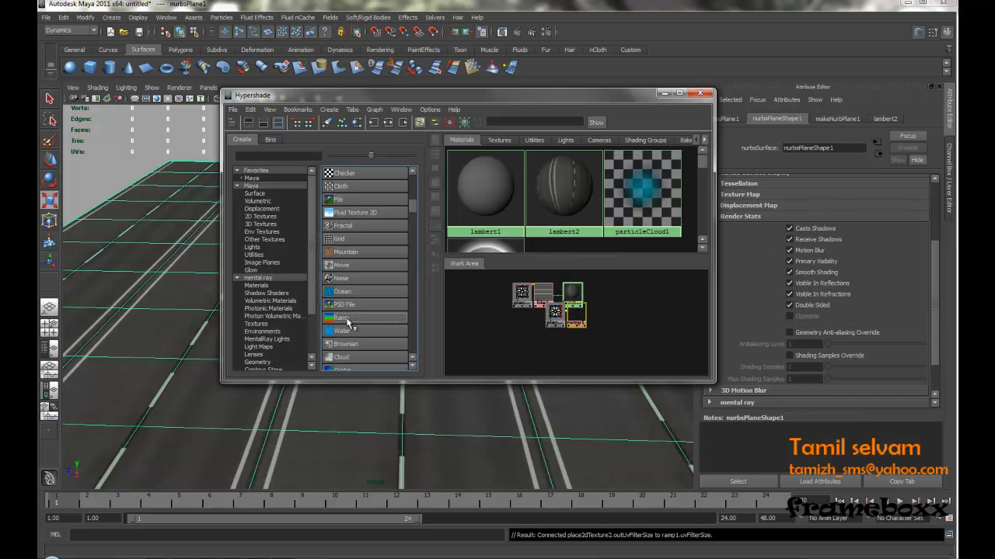
scroll(551, 320, "up", 2)
middle_click_drag(606, 352, 653, 367, "alt")
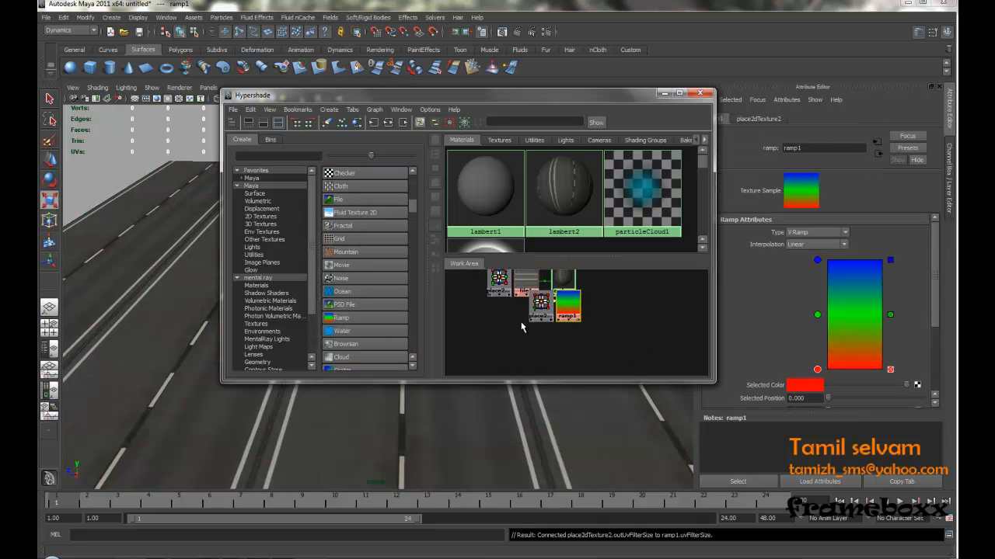
left_click_drag(587, 321, 551, 334)
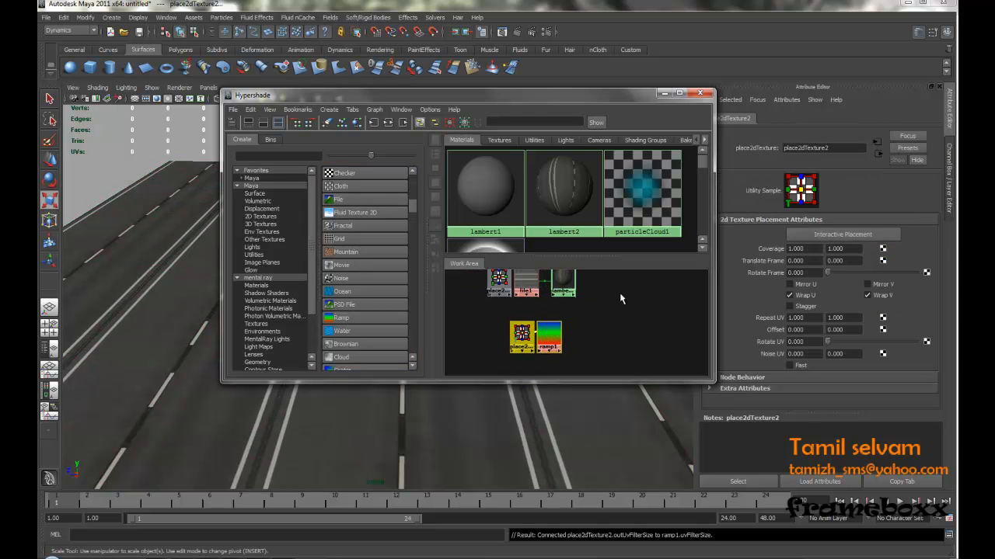
Step: Inspect the new ramp's red and green color entries
left_click(546, 335)
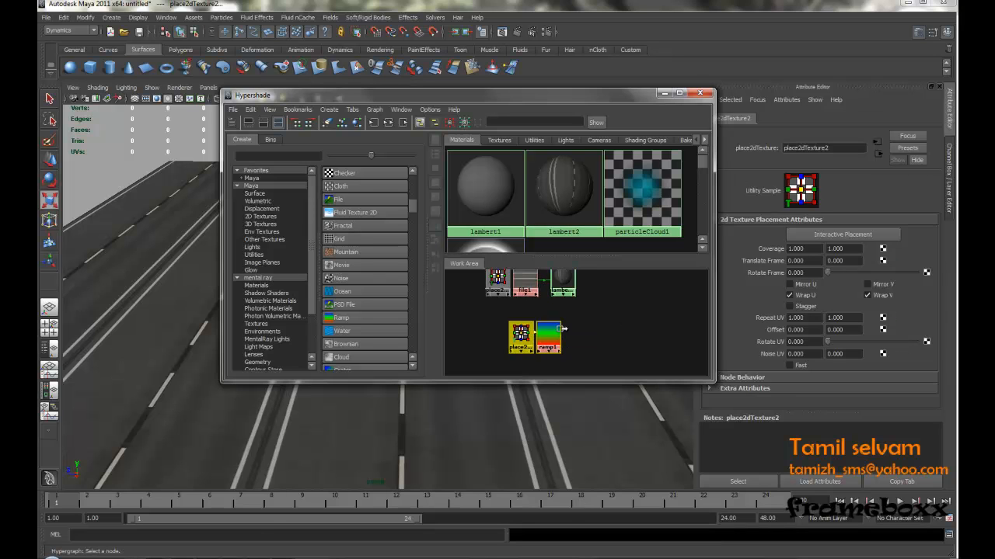
left_click(548, 336)
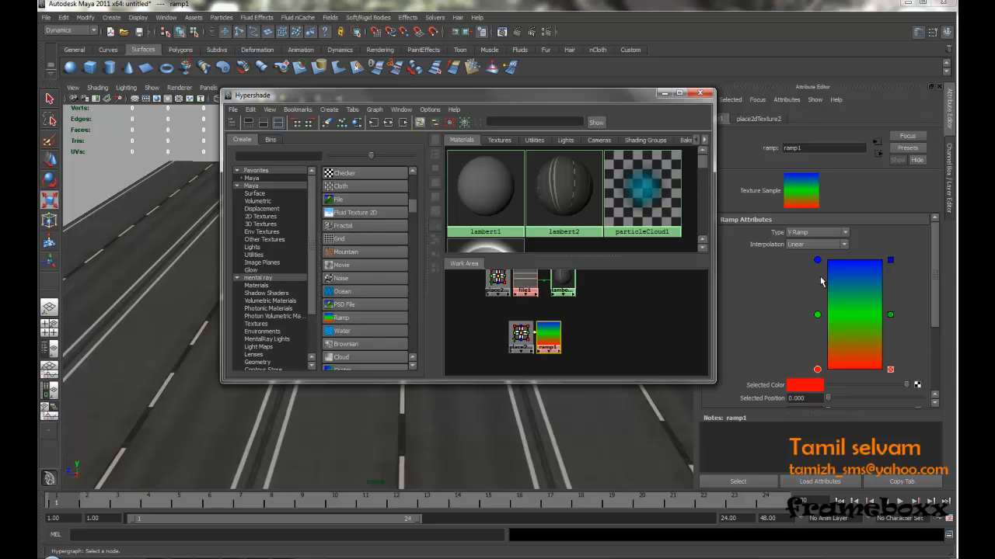
left_click(818, 371)
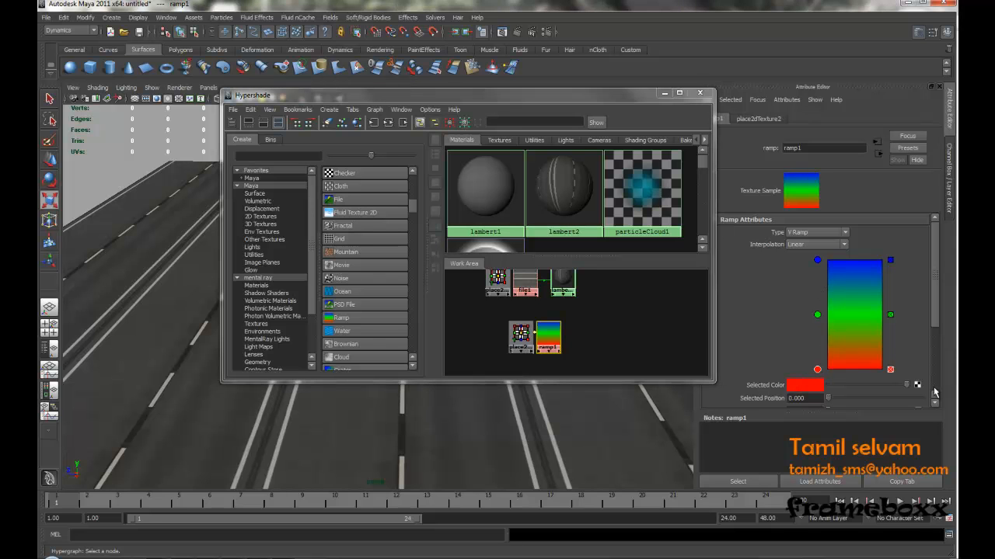
left_click(817, 315)
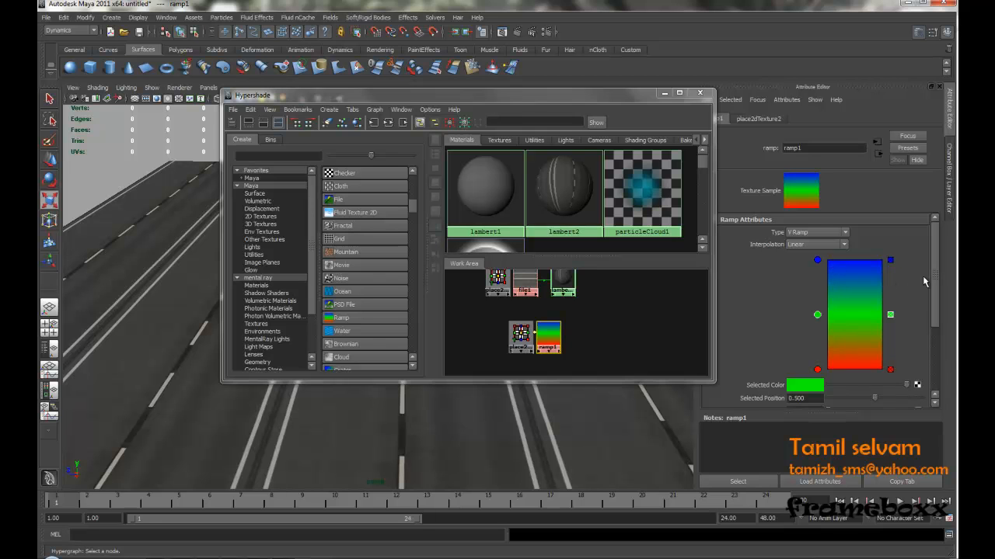
Step: Create three File textures and show only the work area in the Hypershade
middle_click_drag(600, 309, 630, 278, "alt")
scroll(640, 317, "up", 1)
middle_click_drag(640, 317, 650, 327, "alt")
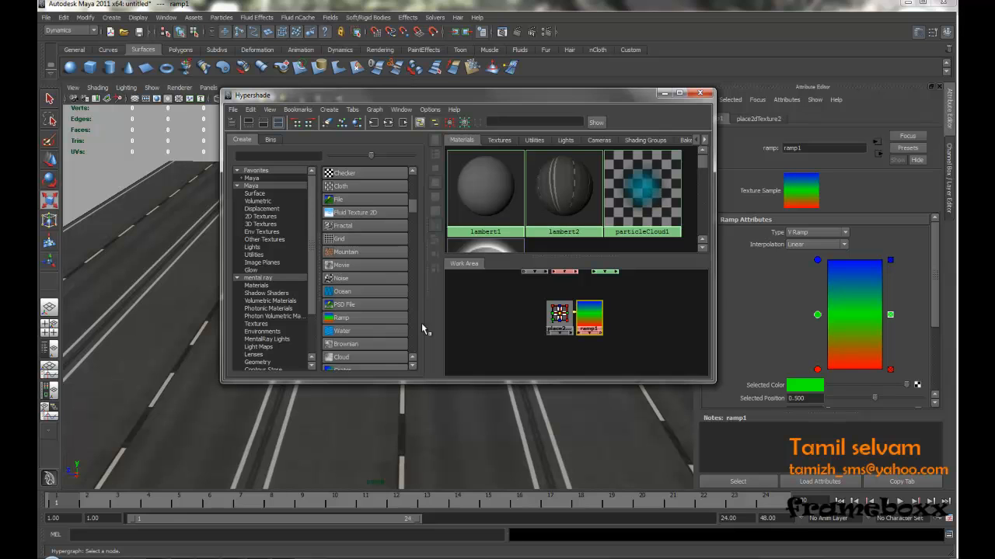
right_click_drag(565, 307, 386, 288, "alt")
left_click(344, 200)
left_click(344, 201)
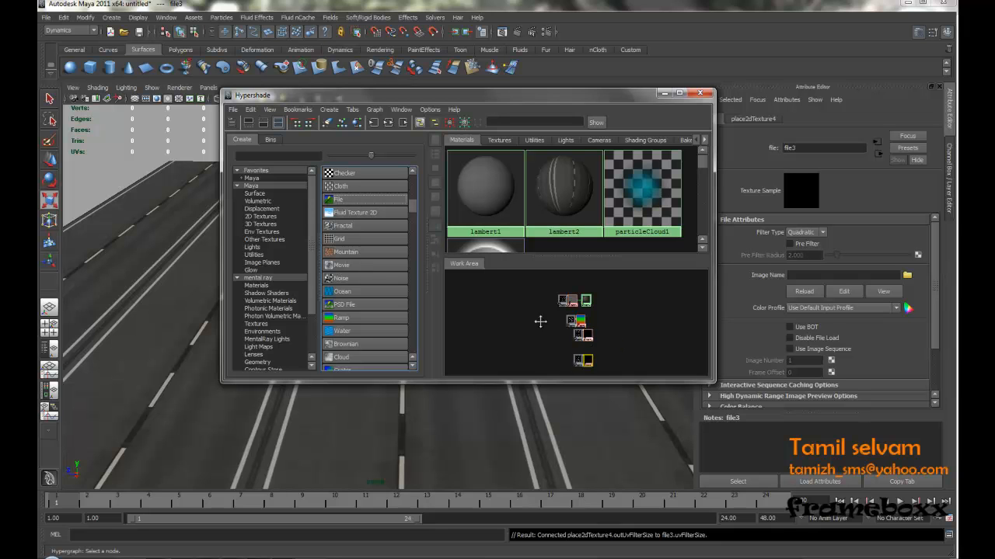
right_click_drag(553, 331, 615, 395, "alt")
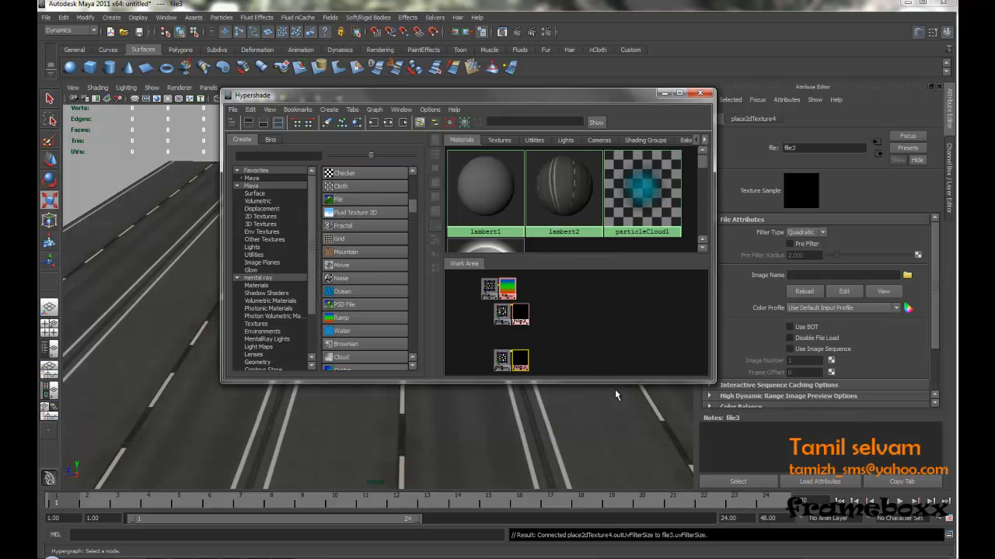
left_click(264, 123)
scroll(573, 292, "up", 2)
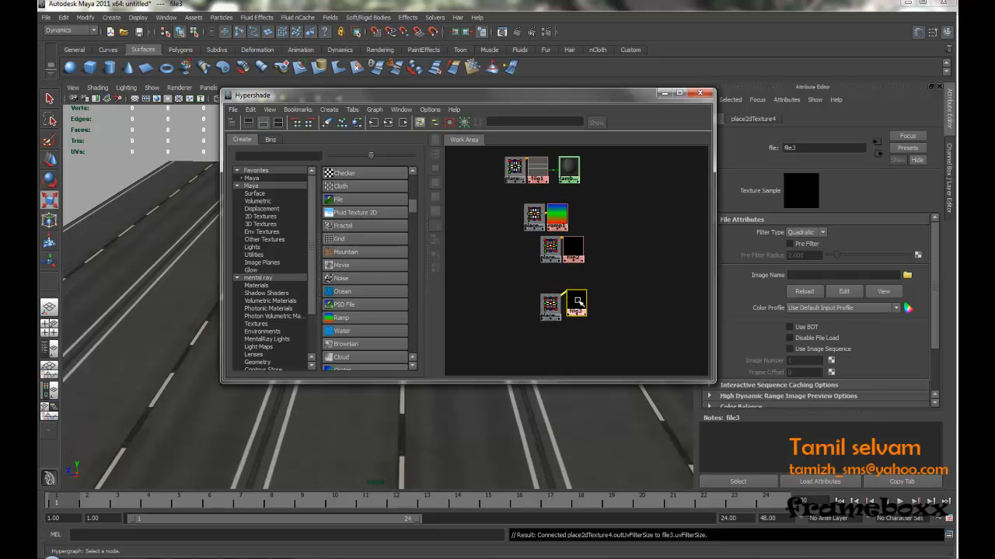
left_click(338, 199)
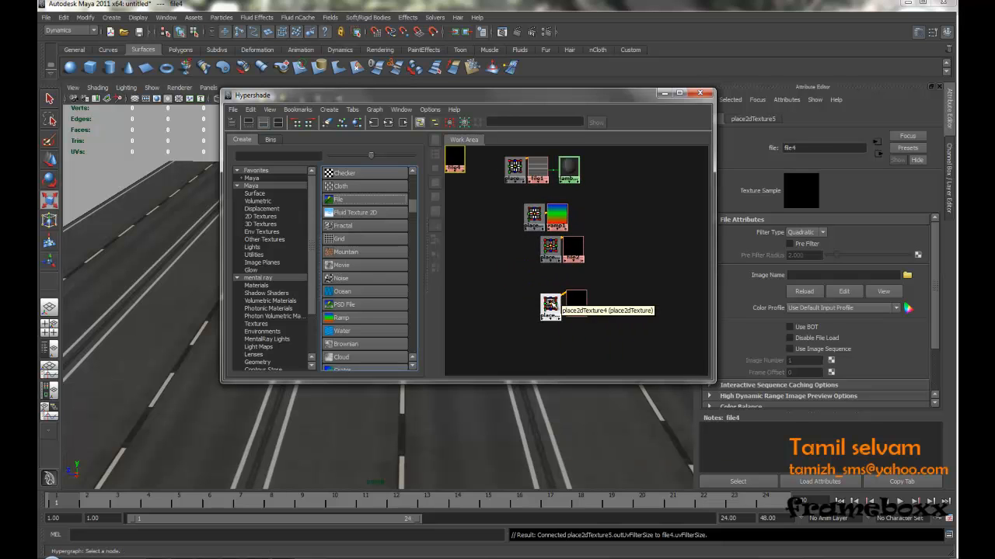
Step: Arrange the file2 and file3 textures with their placement nodes in a column below file4, beside the ramp network
middle_click_drag(555, 282, 584, 312, "alt")
left_click_drag(553, 285, 492, 241)
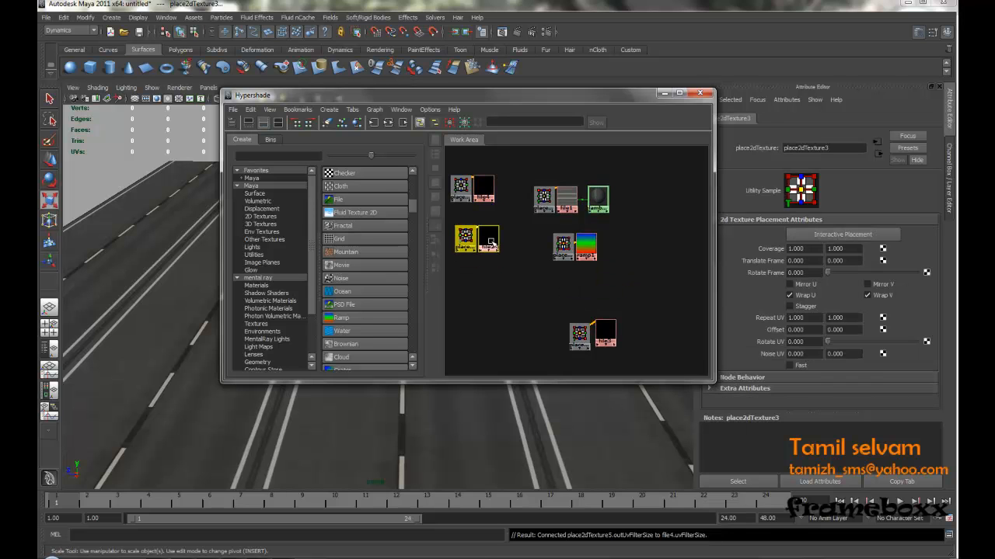
left_click_drag(545, 304, 500, 284)
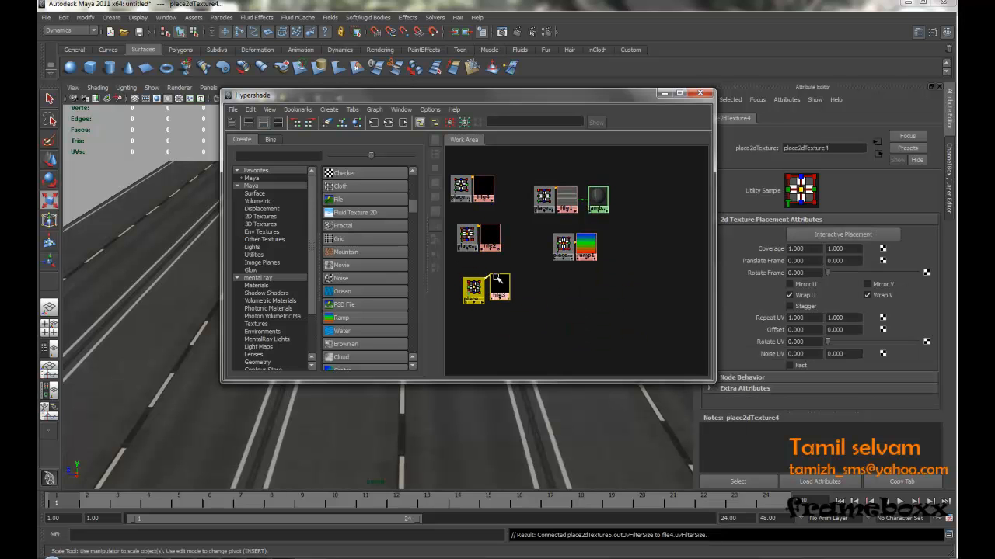
Step: Load the image item0125.jpg into the file4 texture
left_click(507, 193)
left_click(483, 189)
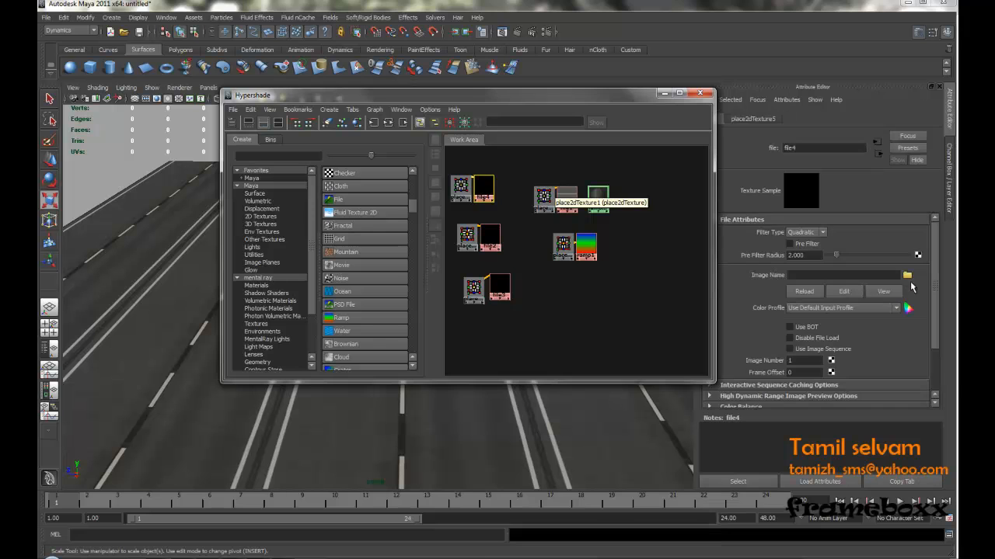
left_click(902, 292)
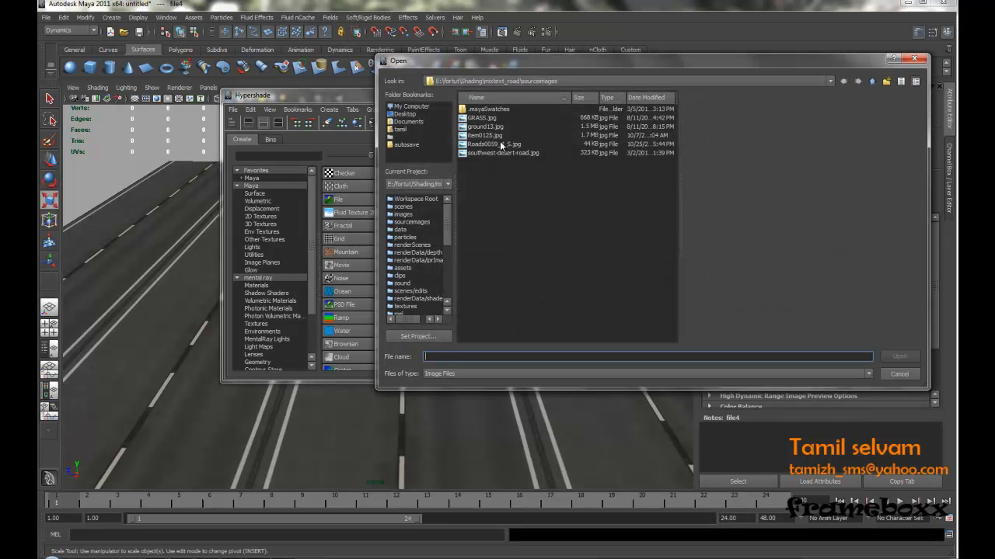
left_click(490, 136)
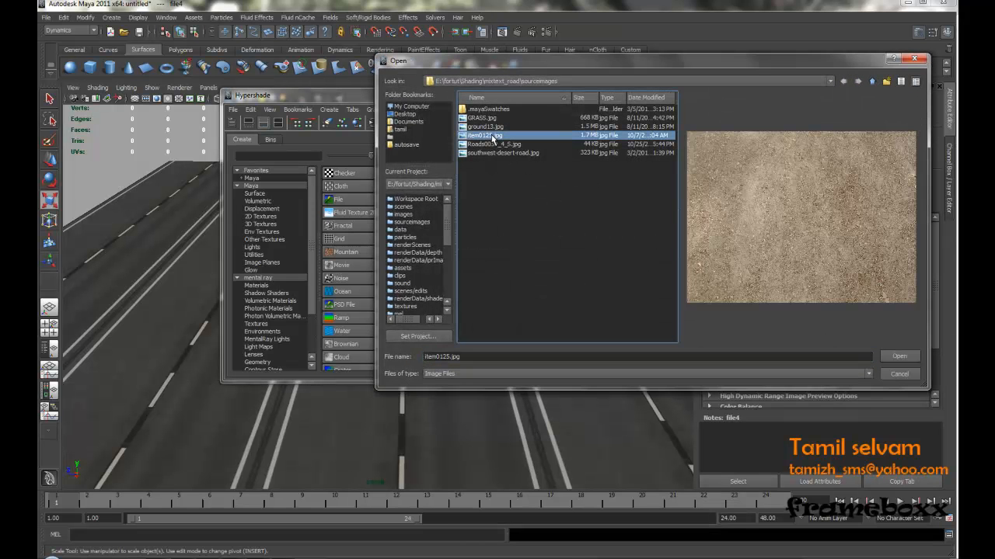
double_click(491, 137)
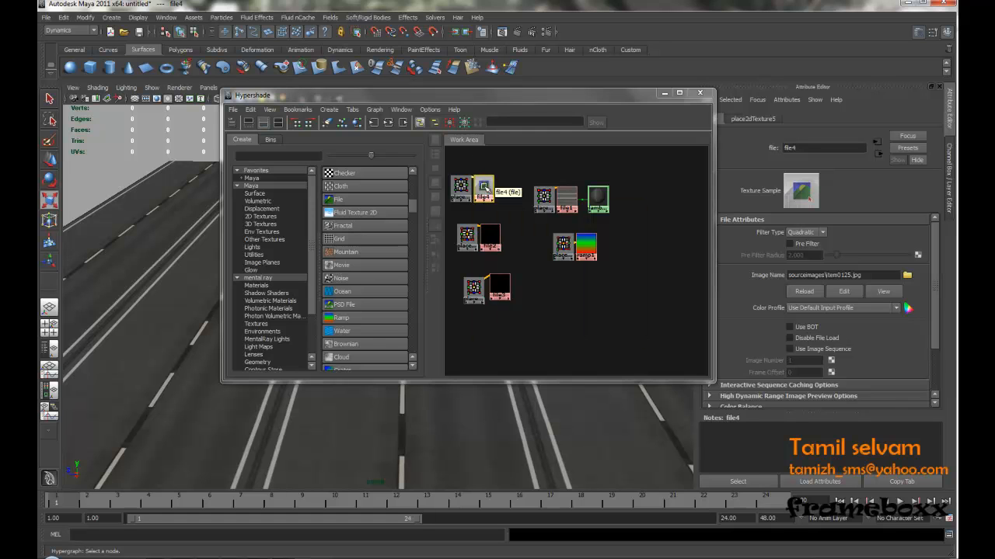
left_click(805, 196)
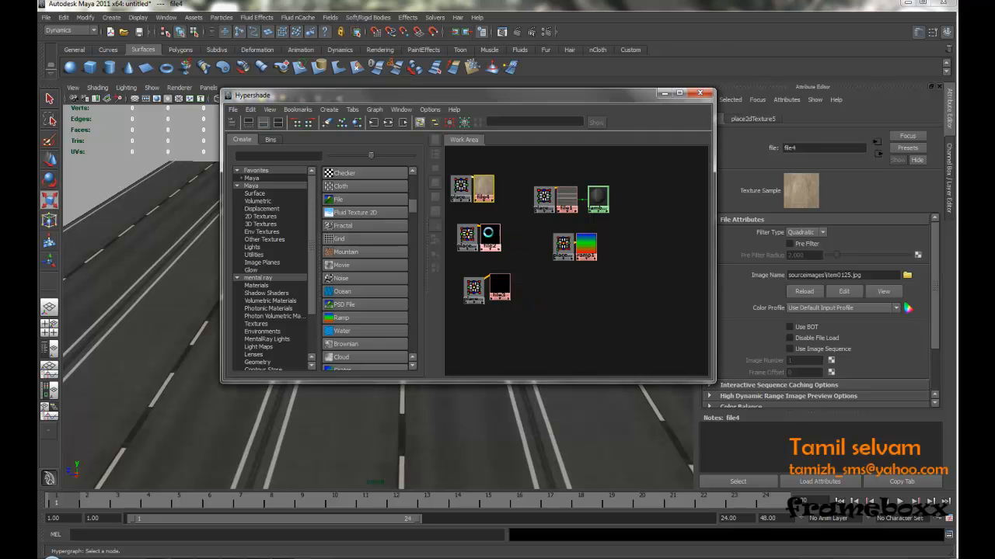
Step: Load the image ground13.jpg into the file2 texture
left_click(490, 233)
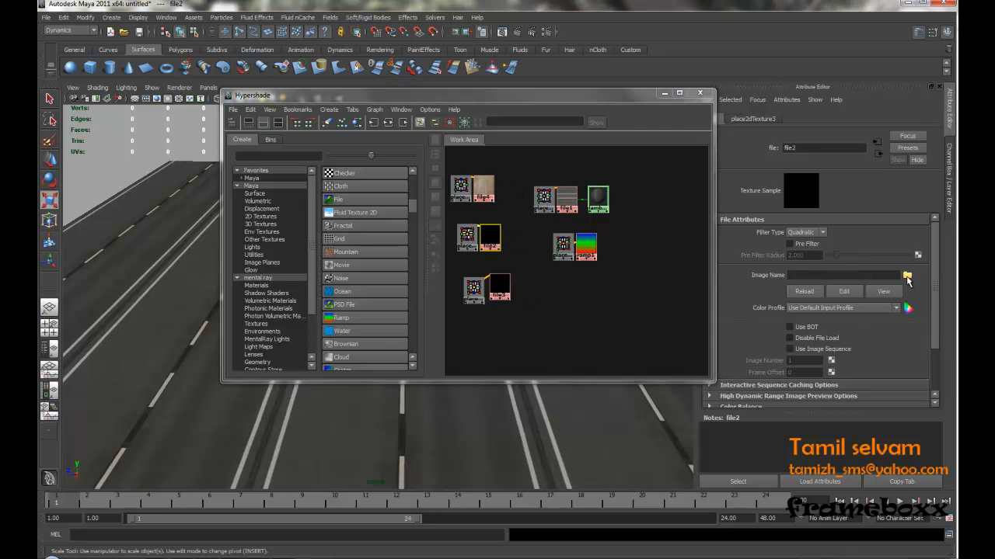
left_click(906, 276)
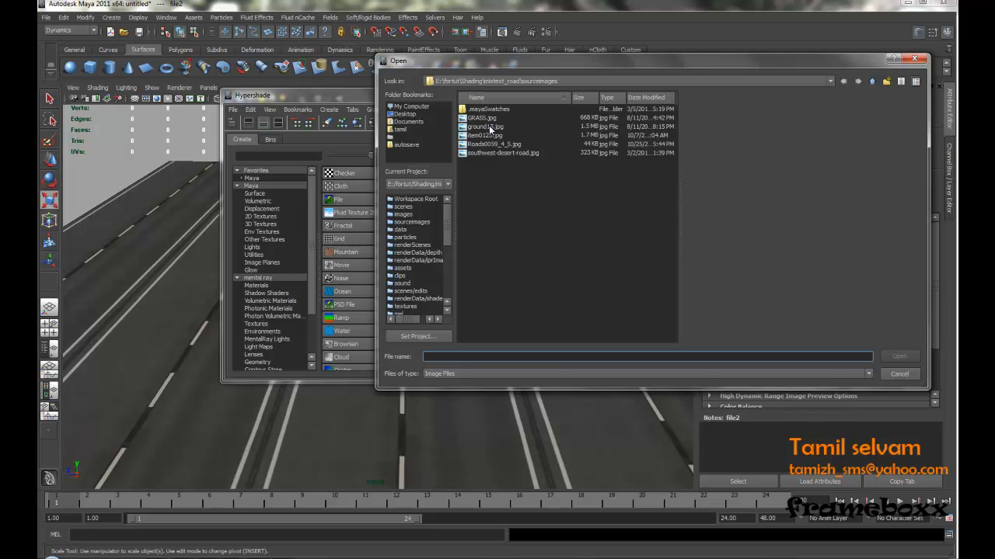
left_click(490, 127)
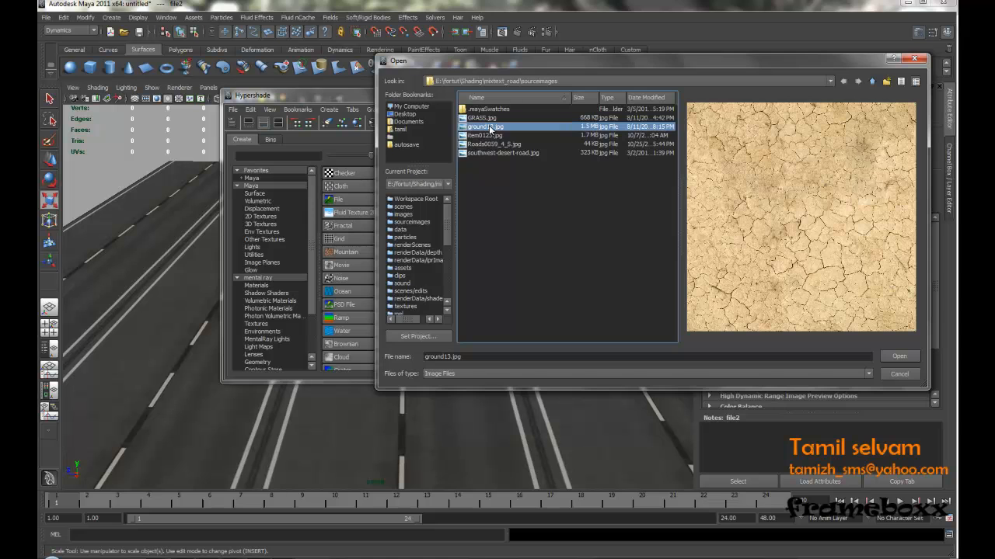
double_click(491, 126)
Step: Load the image GRASS.jpg into the file3 texture
left_click(499, 286)
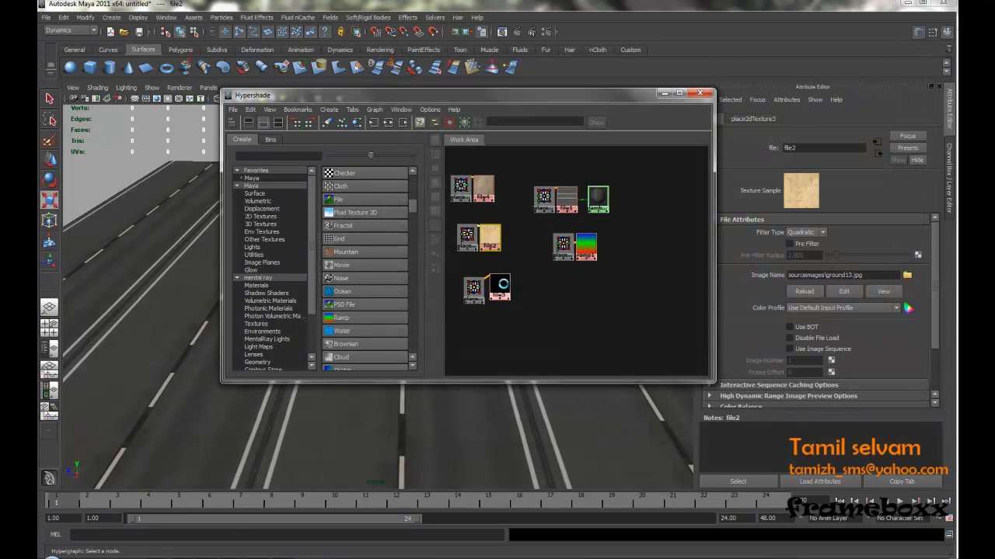
left_click(907, 275)
double_click(481, 119)
Step: Connect the grass texture to the color of the ramp's lowest entry at position 0.000
middle_click_drag(571, 277, 586, 291, "alt")
left_click(600, 264)
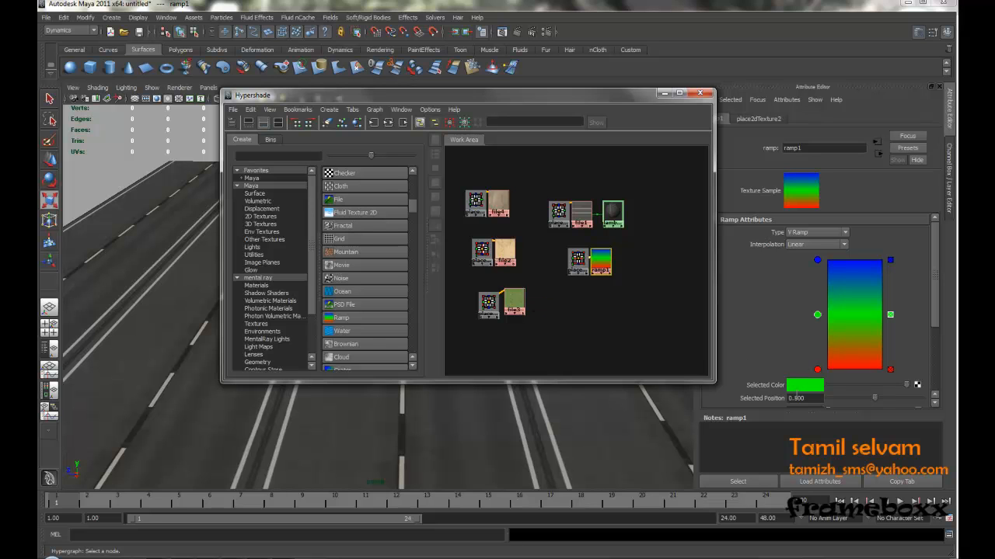
left_click(817, 369)
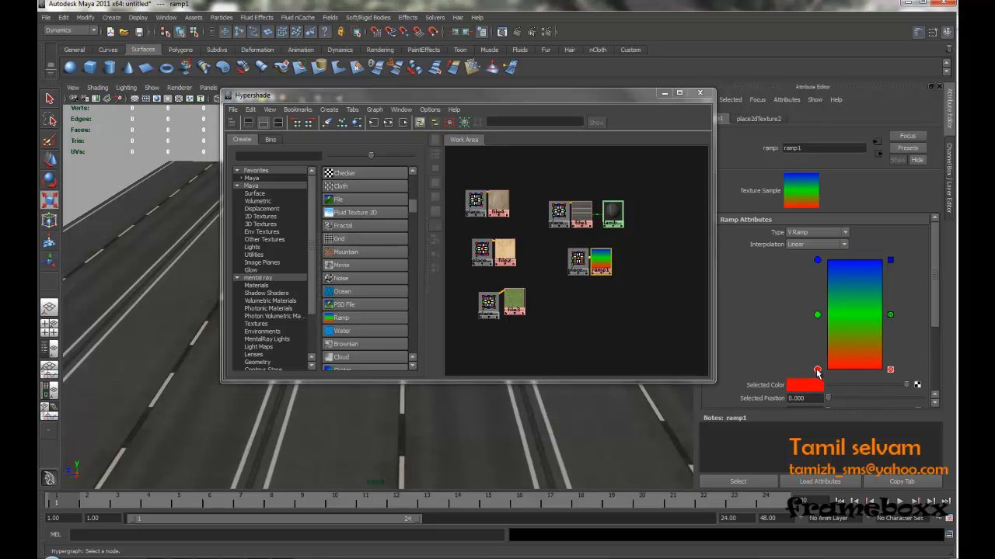
middle_click_drag(512, 297, 790, 389)
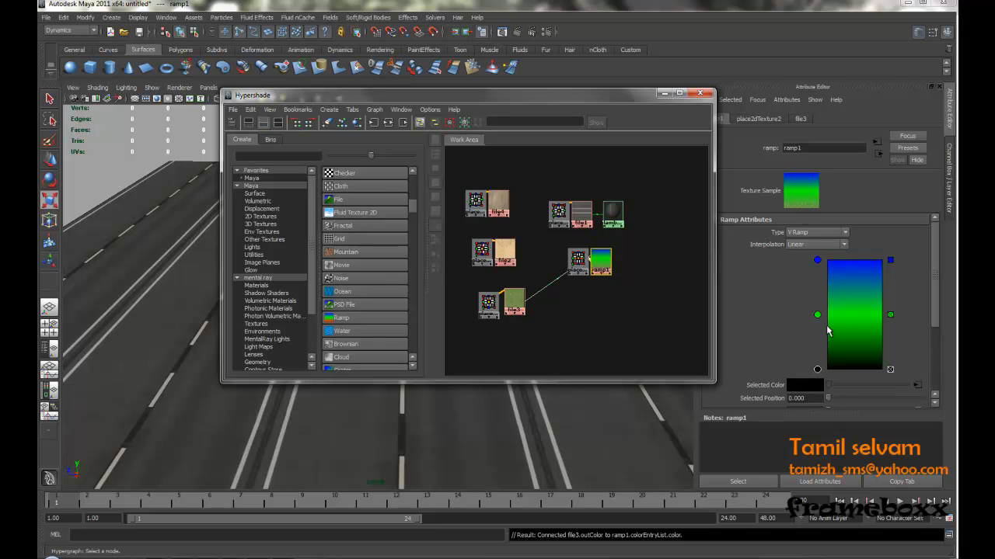
Step: Connect the ground13 texture to the ramp's middle entry at 0.500 and the item0125 texture to its highest entry at 1.000
left_click(817, 315)
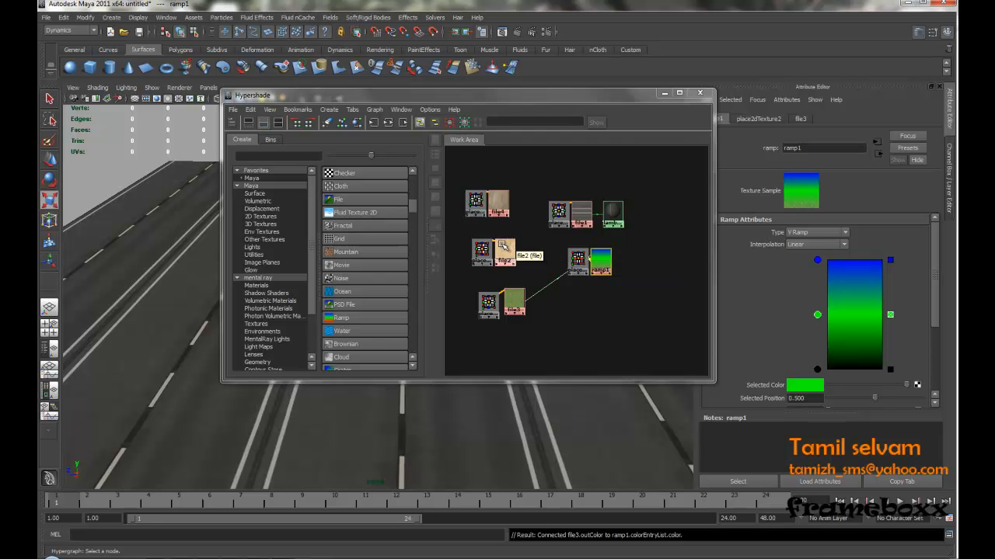
middle_click_drag(504, 247, 786, 387)
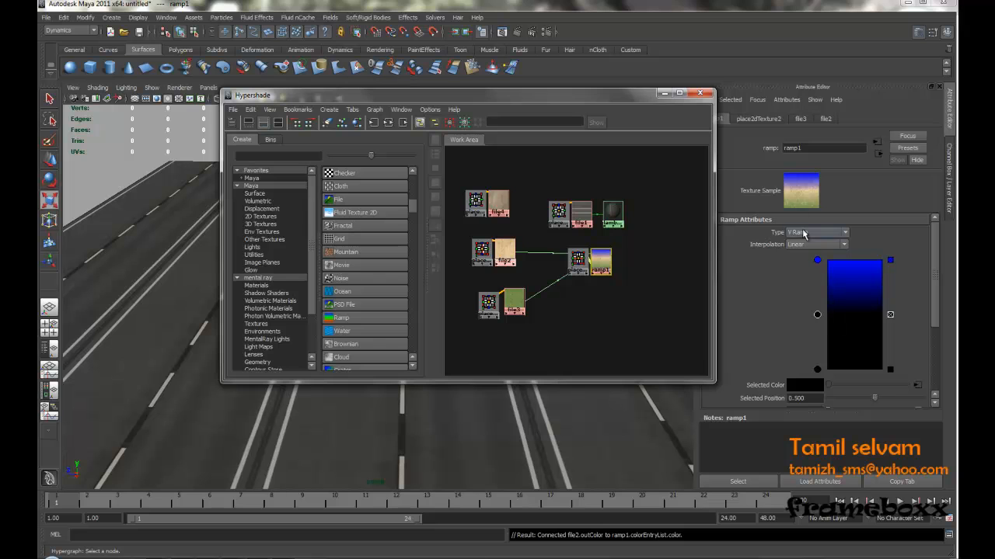
left_click(817, 261)
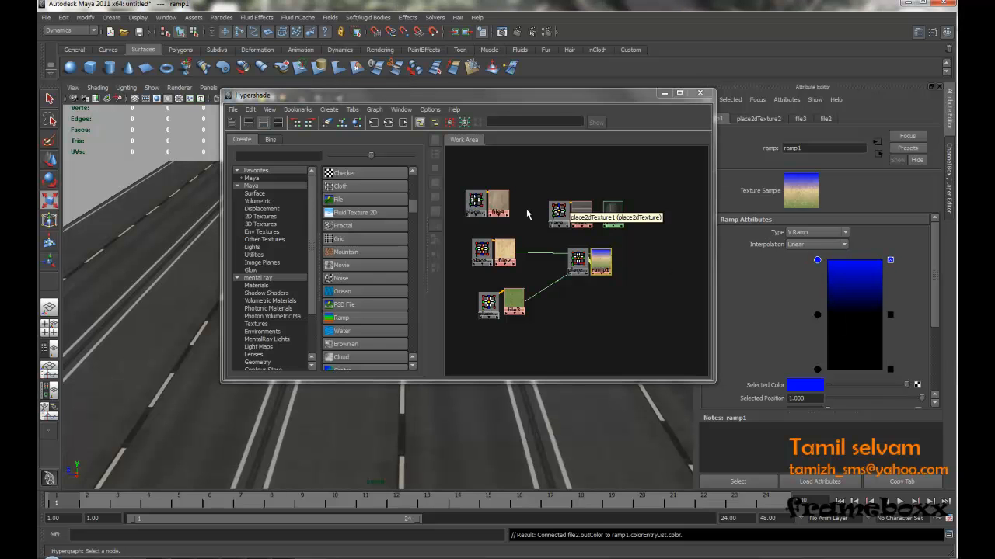
middle_click_drag(498, 199, 788, 392)
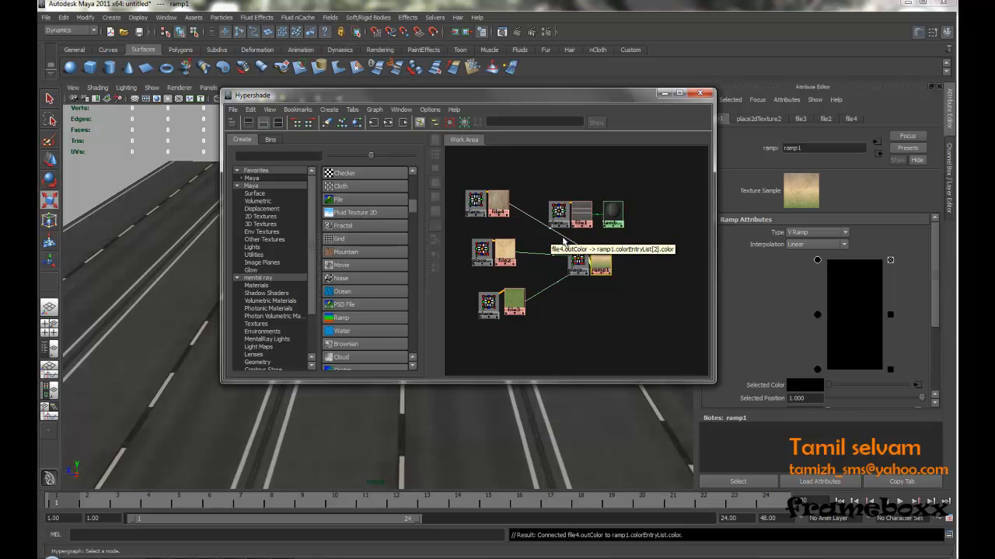
Step: Set the Repeat UV of place2dTexture5, the placement node of file4, to 8 by 8
left_click(475, 201)
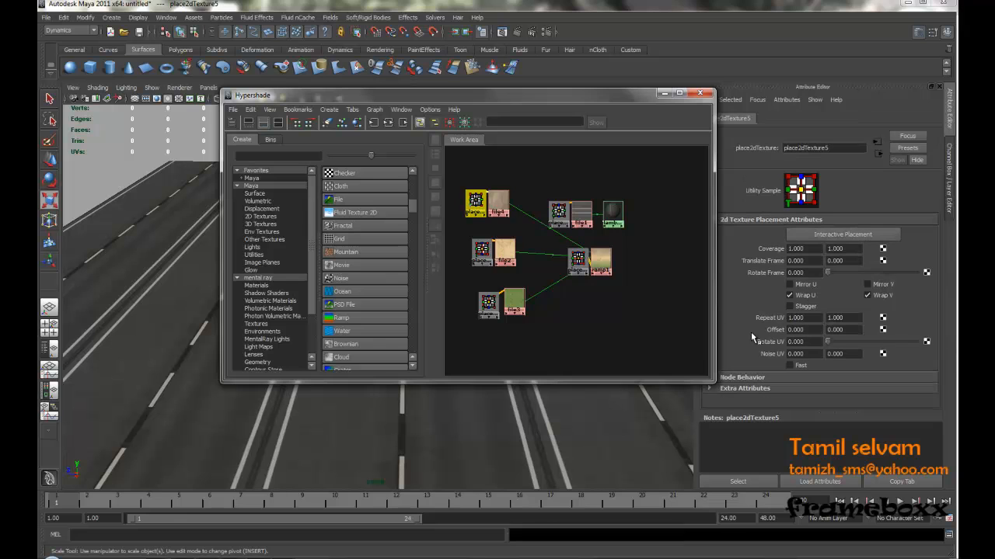
left_click(809, 318)
type("8")
left_click(854, 320)
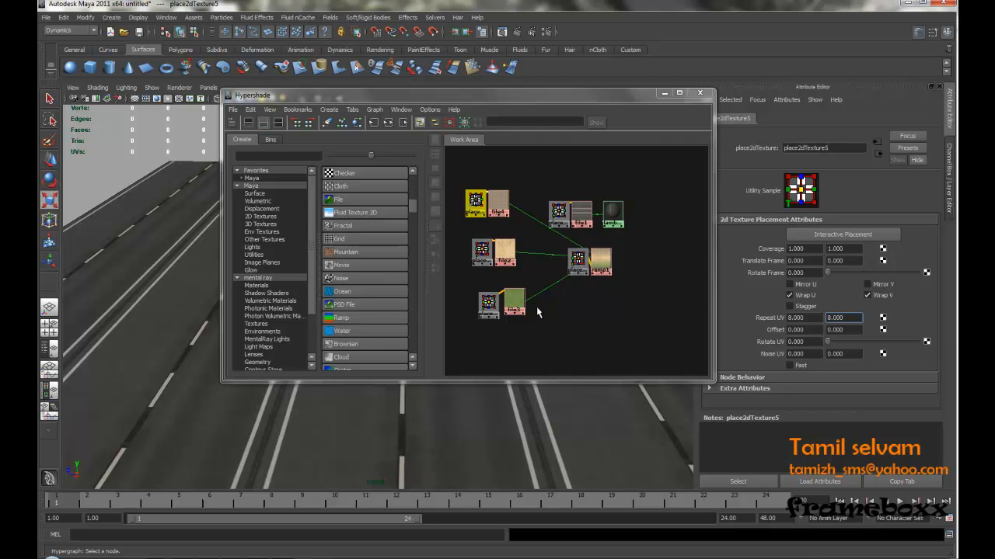
Step: Delete the separate placement nodes of file2 and file3 and connect place2dTexture5 to both textures with the default connection
left_click_drag(462, 227, 487, 327)
key("Delete")
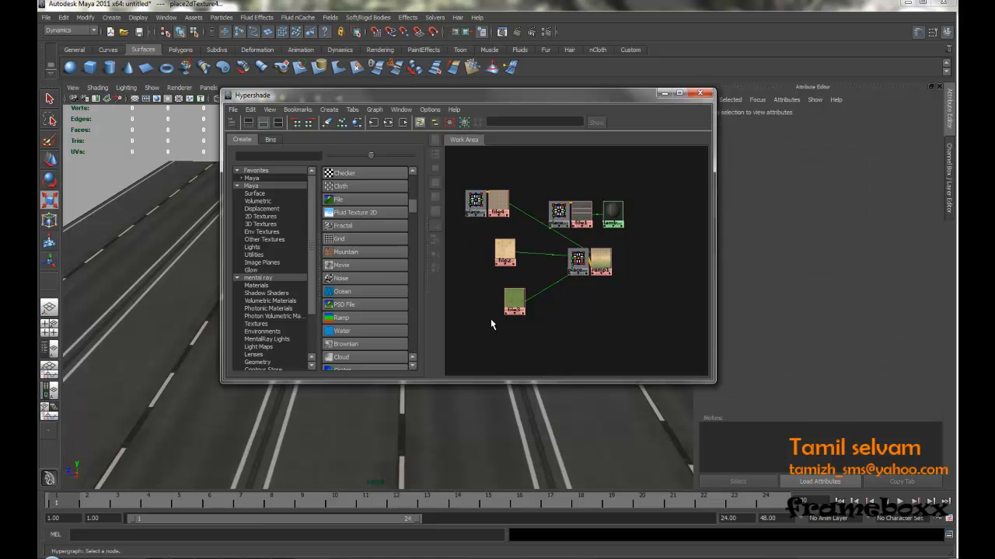
left_click(475, 202)
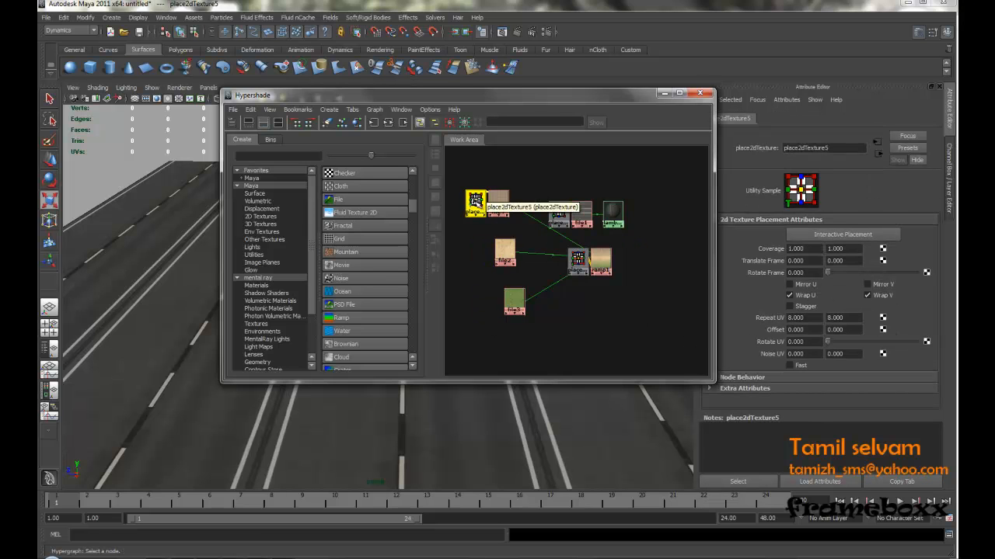
middle_click_drag(474, 202, 503, 256)
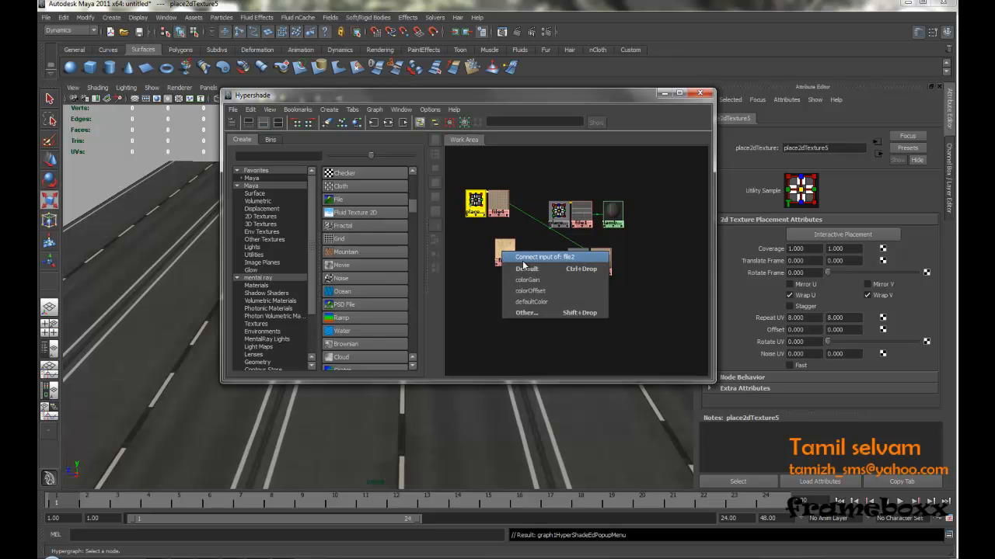
left_click(538, 269)
left_click_drag(475, 203, 461, 238)
middle_click_drag(462, 238, 518, 307)
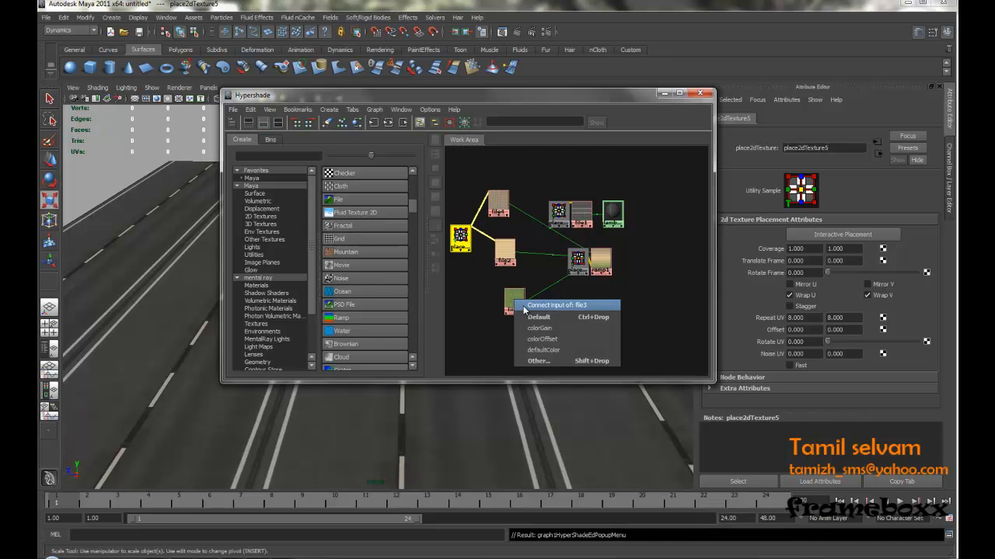
left_click(548, 323)
left_click_drag(462, 237, 465, 266)
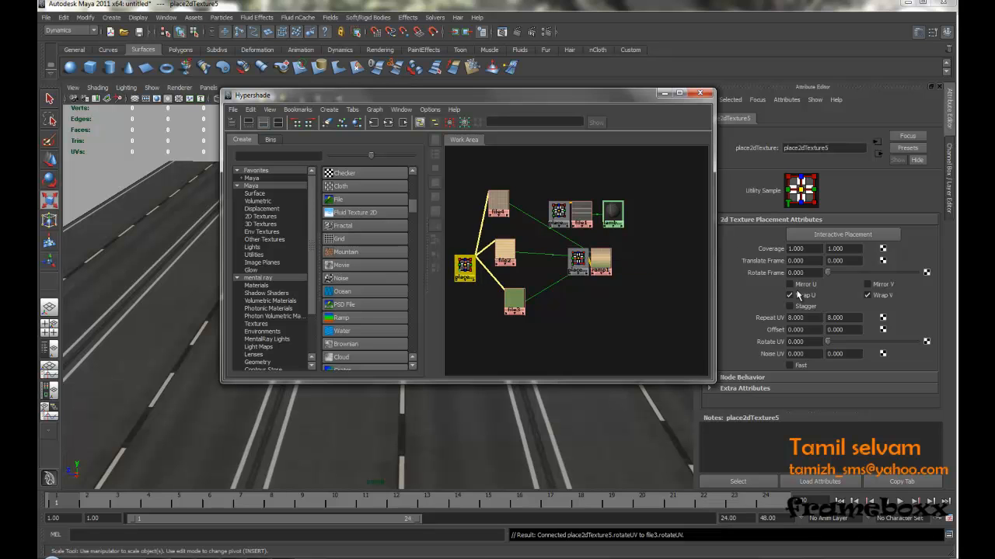
Step: Enable Mirror U and Mirror V on the shared placement node place2dTexture5
left_click(789, 284)
left_click(868, 284)
mouse_move(526, 286)
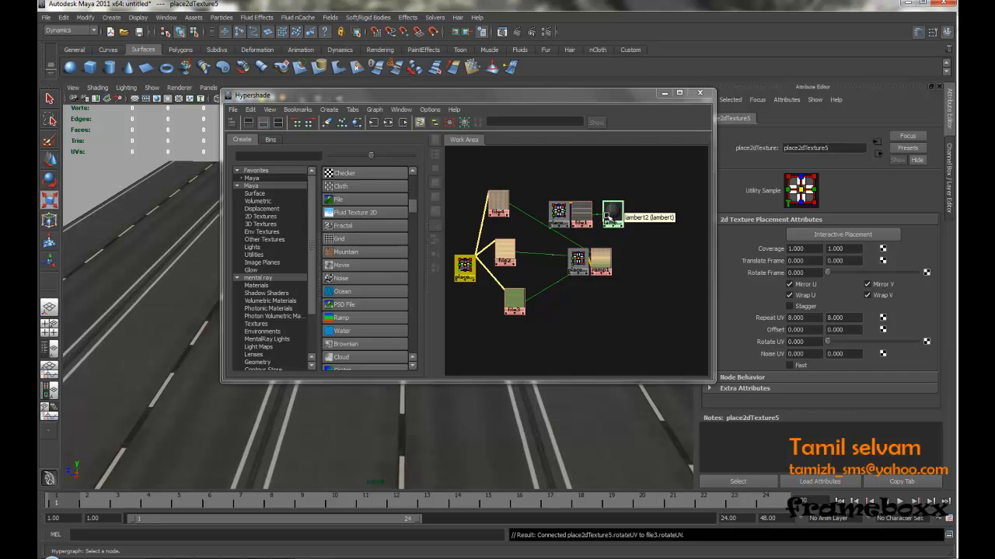
Step: Disconnect the file1 road texture from lambert2 and connect ramp1 to the material's color
left_click_drag(615, 216, 641, 222)
left_click(609, 230)
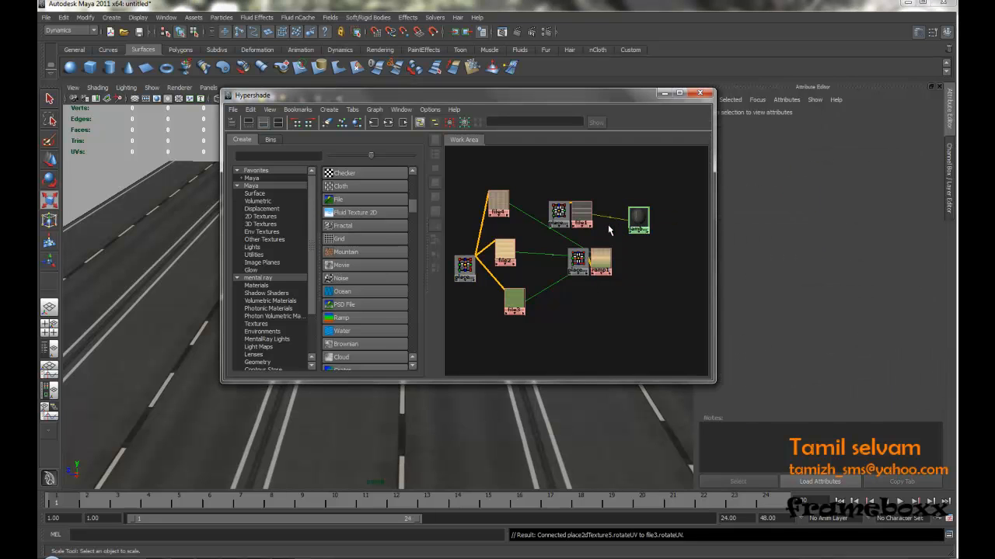
key("Delete")
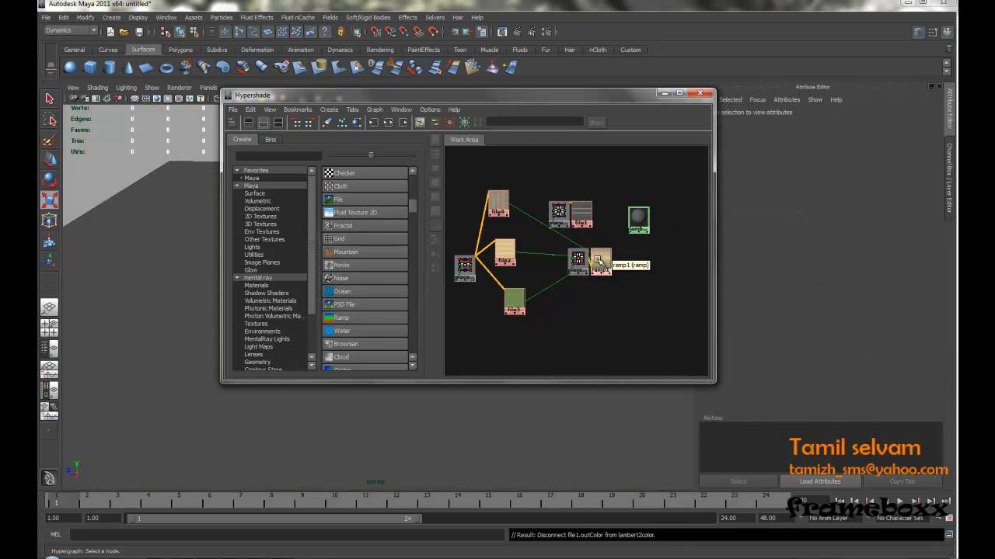
middle_click_drag(601, 266, 639, 221)
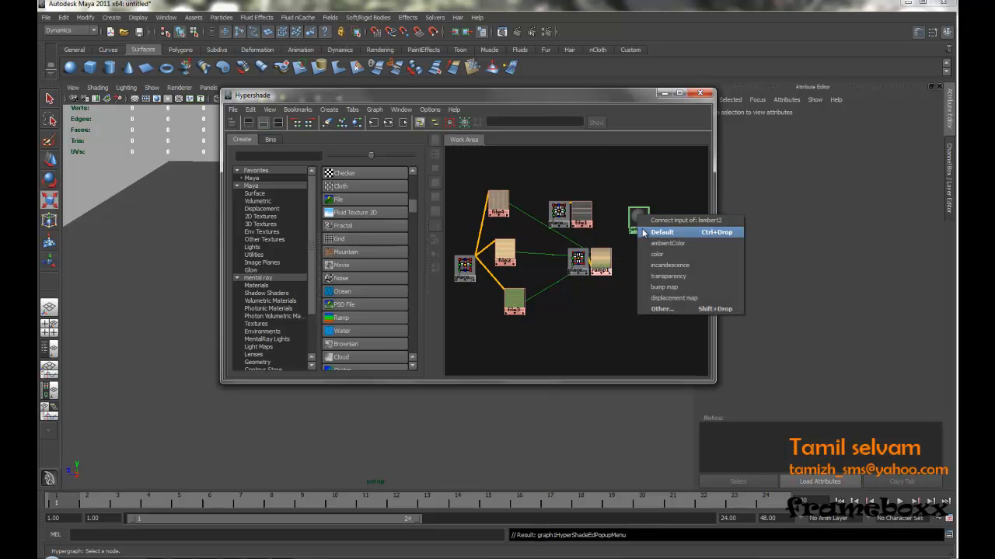
left_click(656, 249)
Step: Set the Repeat UV of place2dTexture5 to 5 by 5
left_click_drag(551, 95, 807, 105)
right_click_drag(295, 268, 92, 242, "alt")
left_click_drag(371, 227, 378, 280, "alt")
right_click_drag(379, 278, 358, 277, "alt")
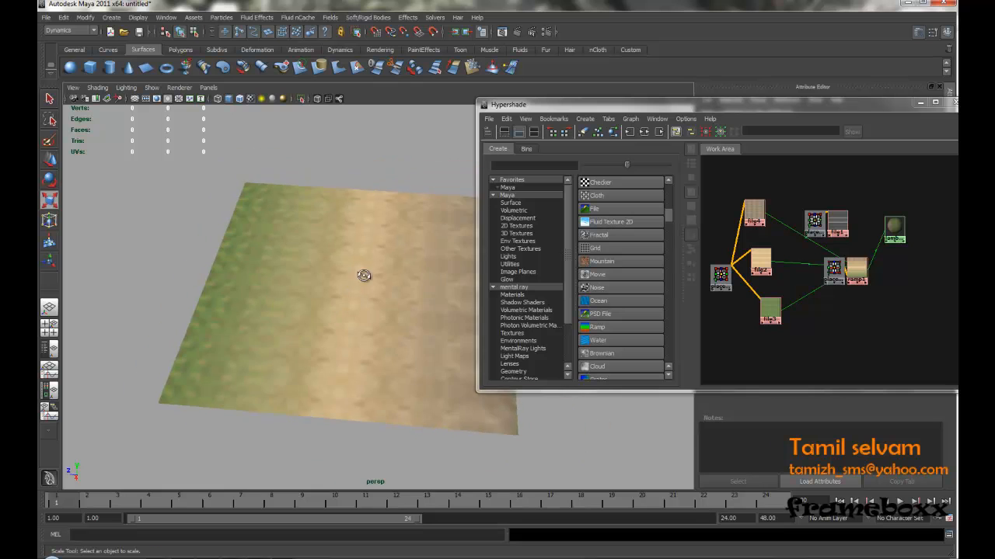
left_click_drag(357, 278, 364, 274, "alt")
mouse_move(363, 274)
right_mouse_down("alt")
mouse_move(395, 269)
mouse_move(370, 270)
right_mouse_up("alt")
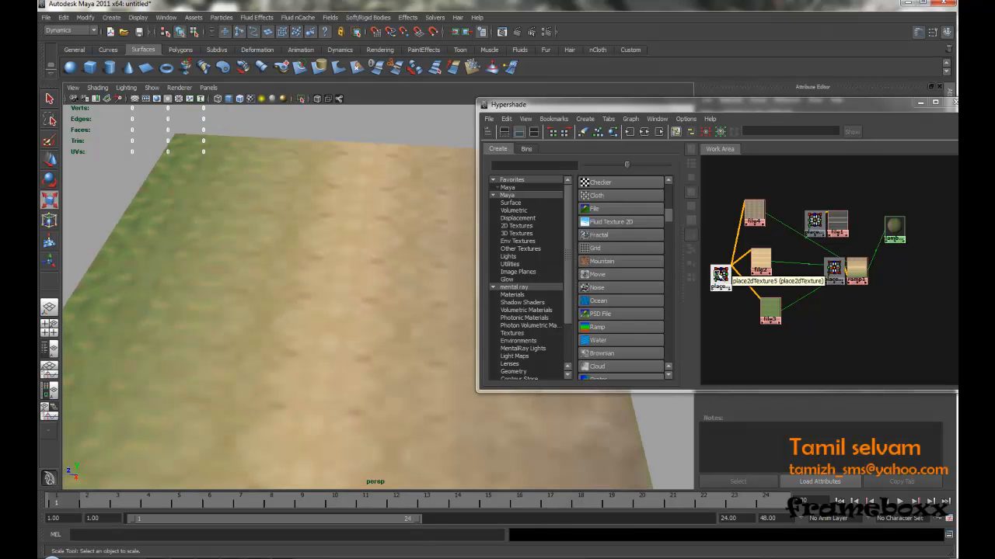
left_click(720, 275)
left_click_drag(871, 102, 643, 32)
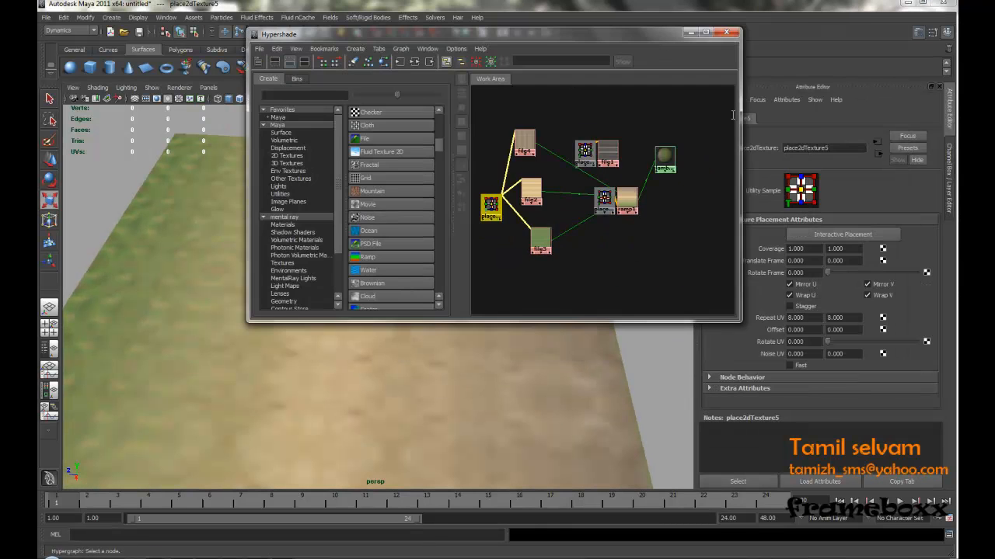
left_click(807, 317)
type("5")
key("Tab")
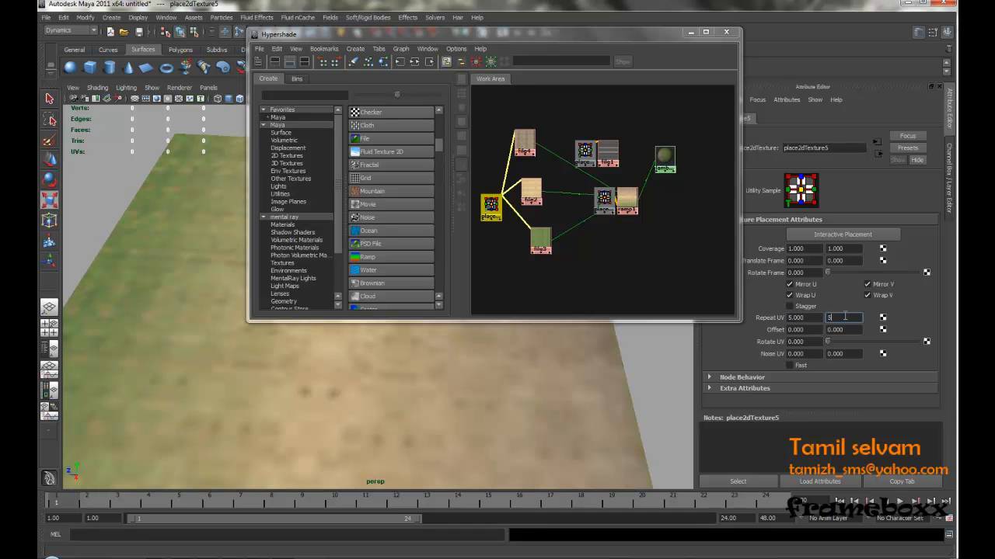
type("5")
key("Return")
Step: Try the Radial Ramp type on ramp1 and minimize the Hypershade to see the plane
middle_click_drag(621, 175, 643, 175, "alt")
left_click(657, 217)
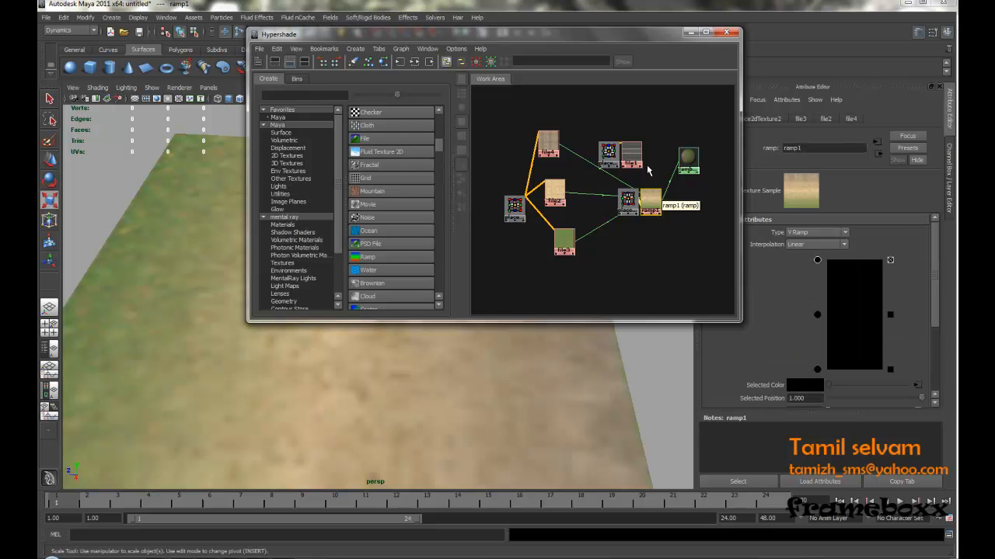
left_click_drag(465, 41, 633, 32)
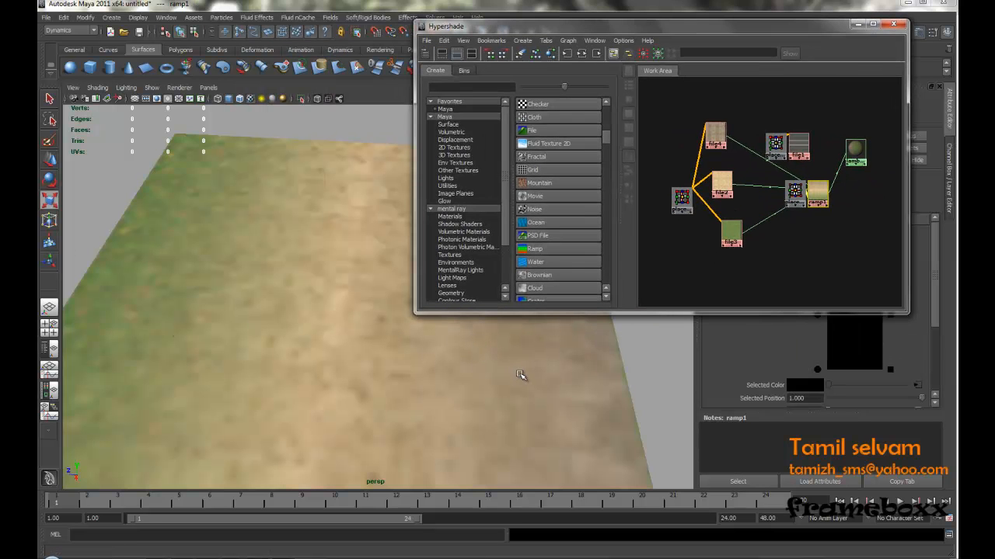
left_click_drag(822, 31, 527, 81)
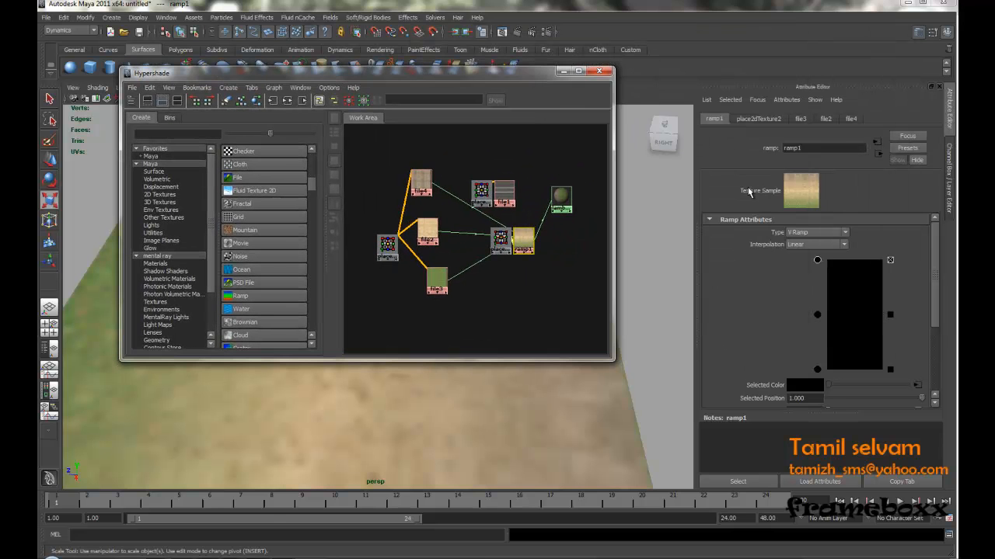
left_click(844, 232)
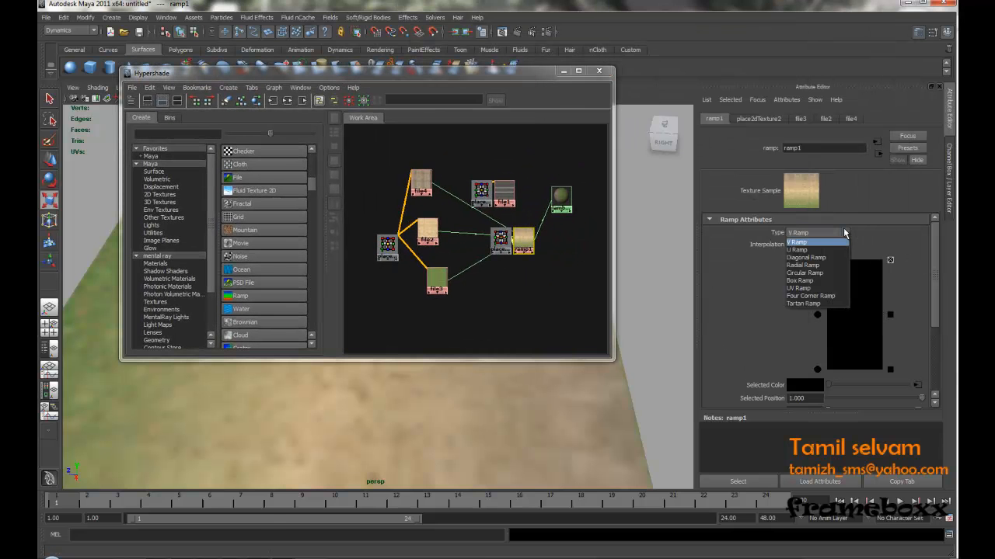
left_click(803, 265)
left_click(564, 70)
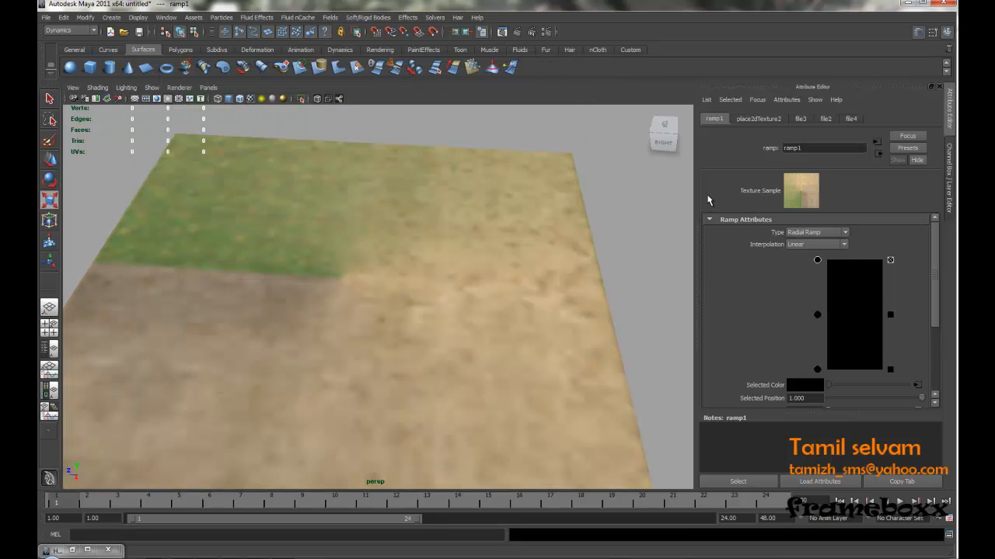
Step: Try the Four Corner Ramp and Tartan Ramp types on ramp1, and return it to V Ramp
left_click(812, 232)
left_click(805, 300)
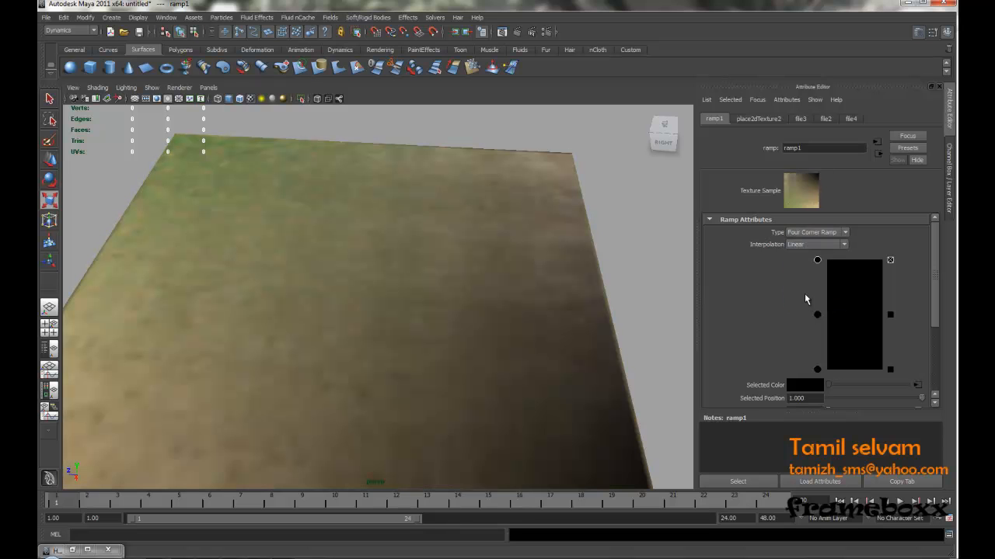
left_click(812, 232)
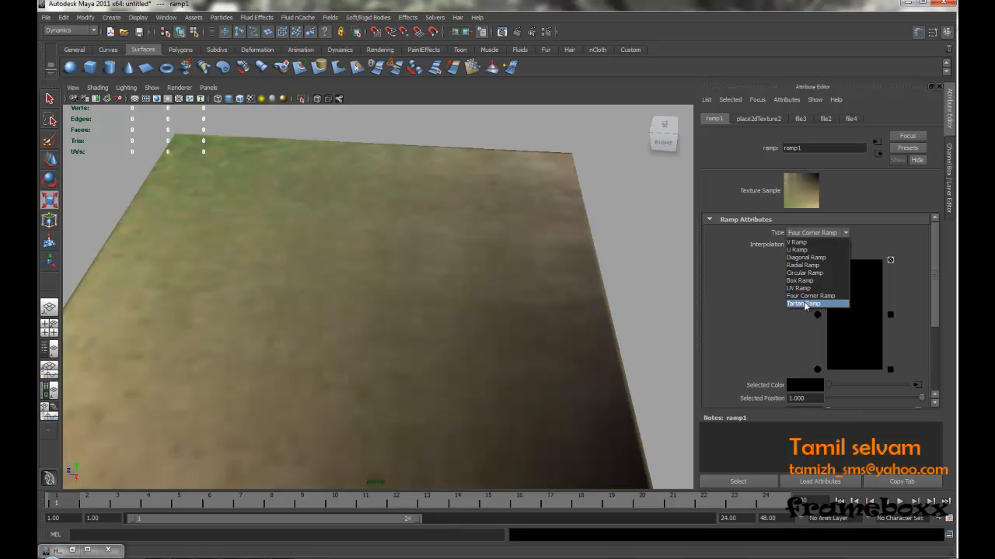
left_click(804, 303)
left_click(813, 233)
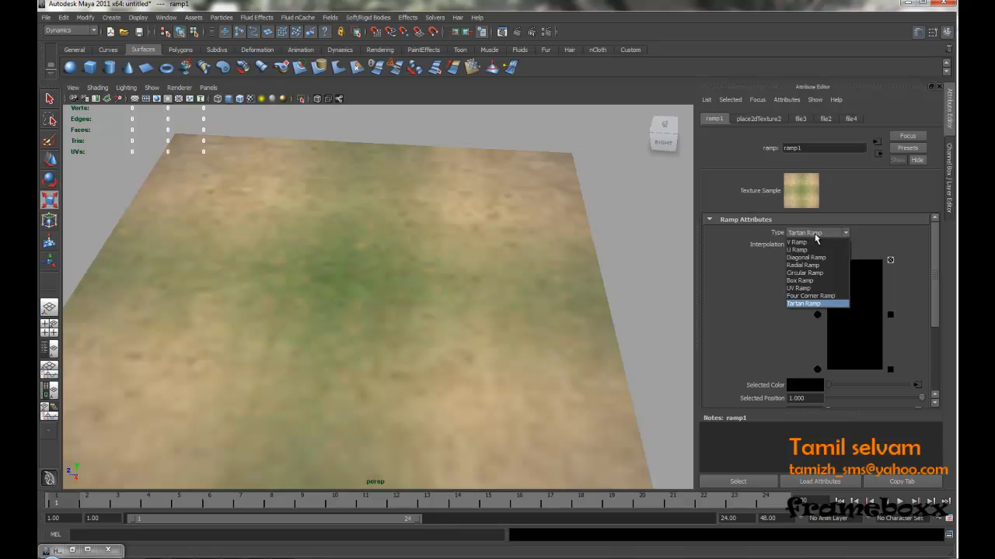
left_click(815, 243)
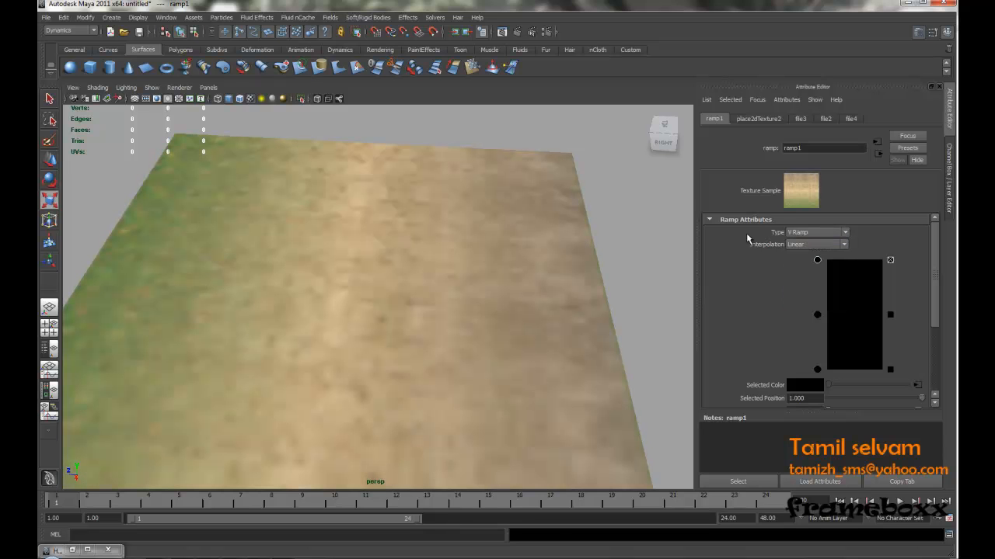
middle_click_drag(333, 240, 392, 224, "alt")
middle_click_drag(362, 289, 370, 276, "alt")
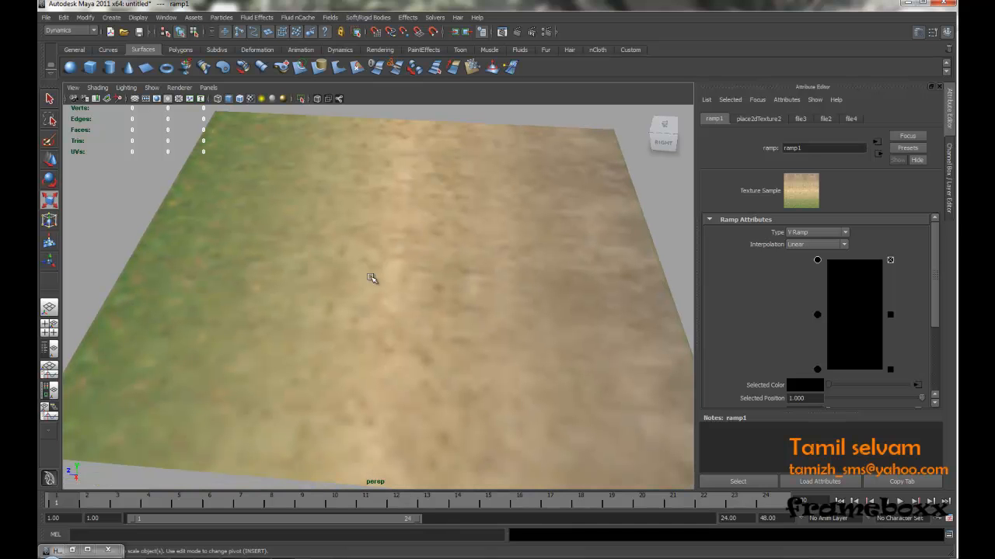
Step: Create a Fractal texture in the Hypershade and place it with its placement node in the empty area below file3 and ramp1
left_click(72, 551)
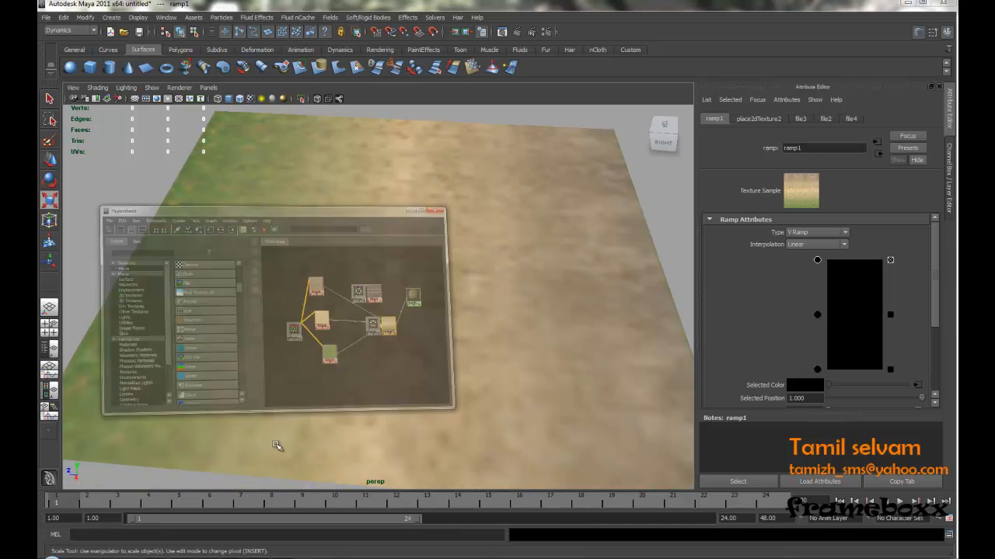
middle_click_drag(499, 258, 516, 247, "alt")
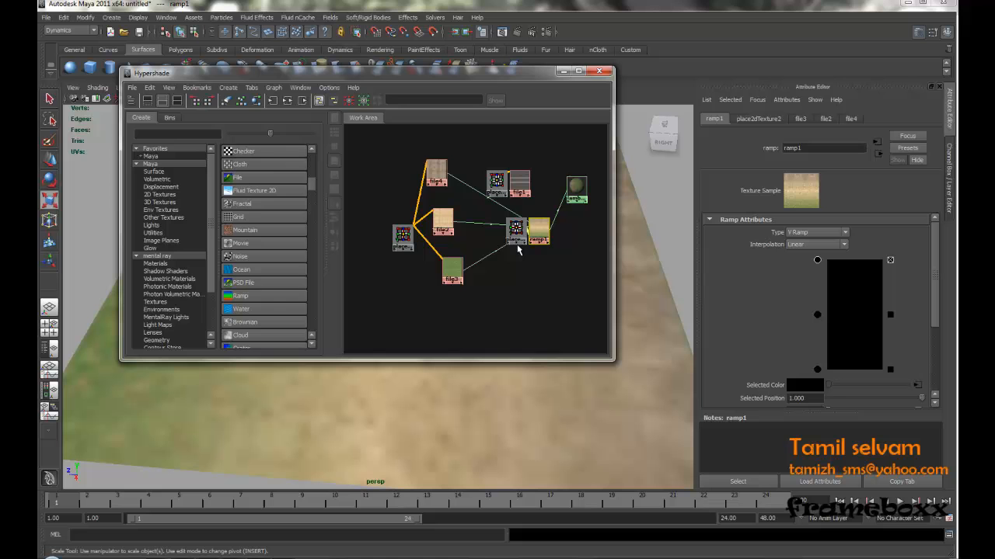
left_click(242, 203)
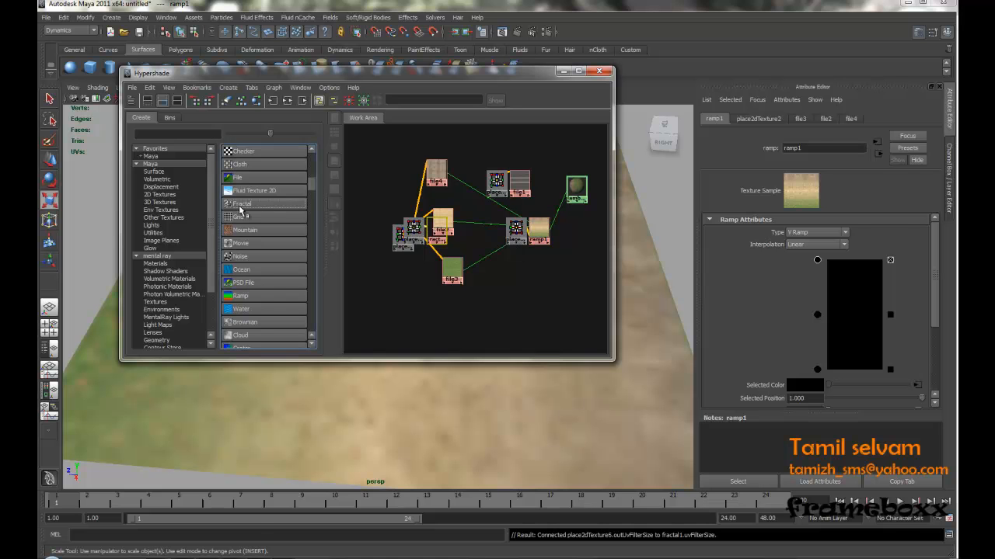
left_click(414, 227)
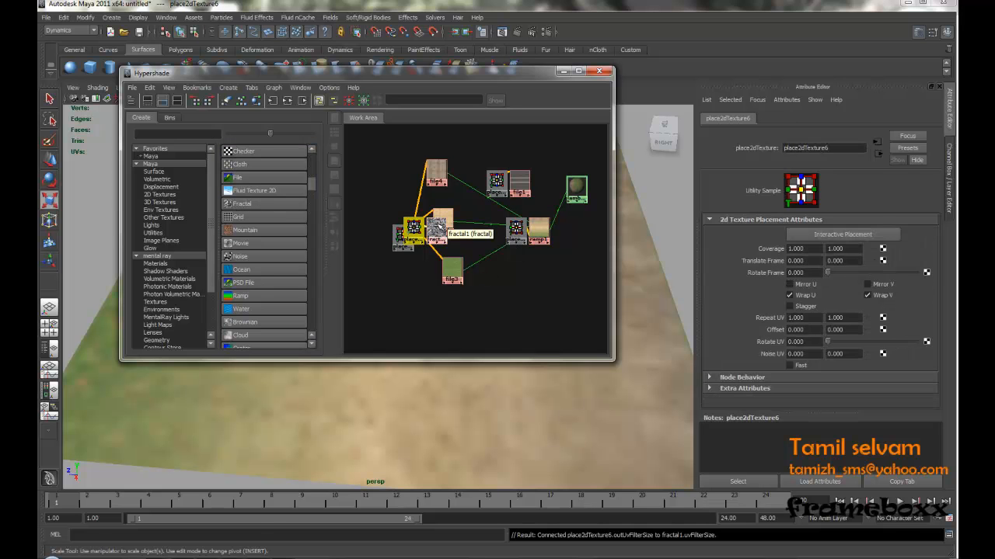
left_click(437, 227, "shift")
left_click_drag(437, 227, 504, 305)
Step: Set the Coverage of place2dTexture6, the fractal's placement node, to 7 by 7
scroll(478, 296, "up", 4)
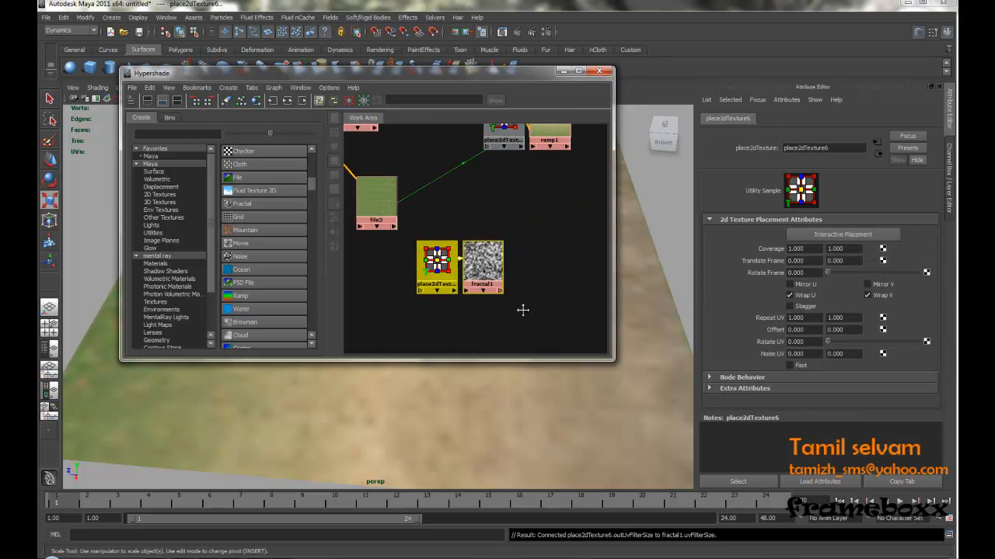
scroll(474, 280, "up", 5)
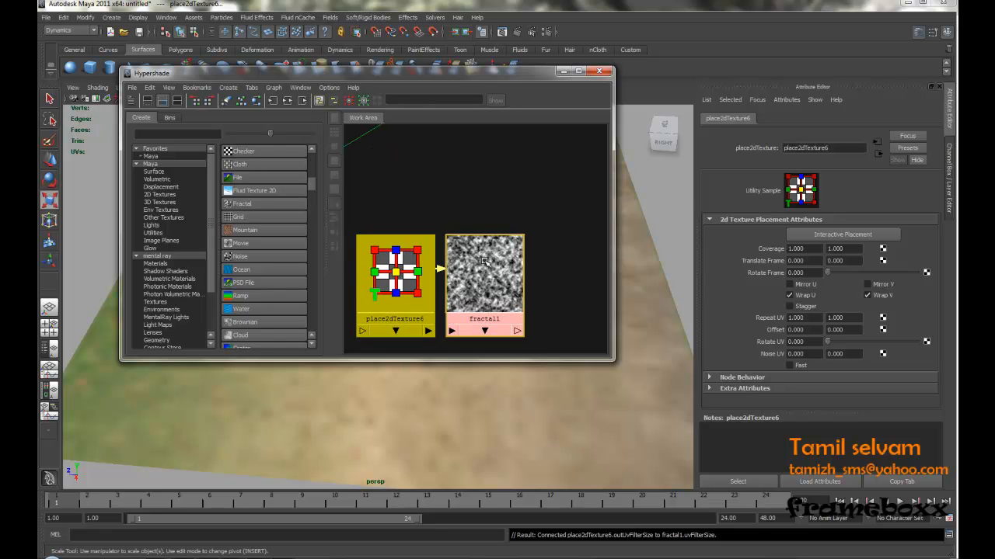
left_click_drag(410, 163, 398, 304)
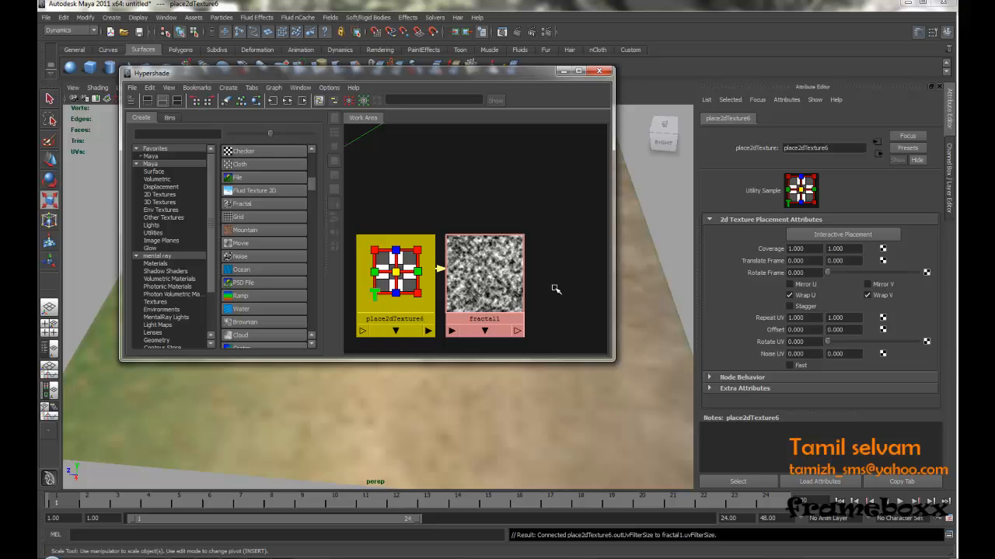
left_click(810, 249)
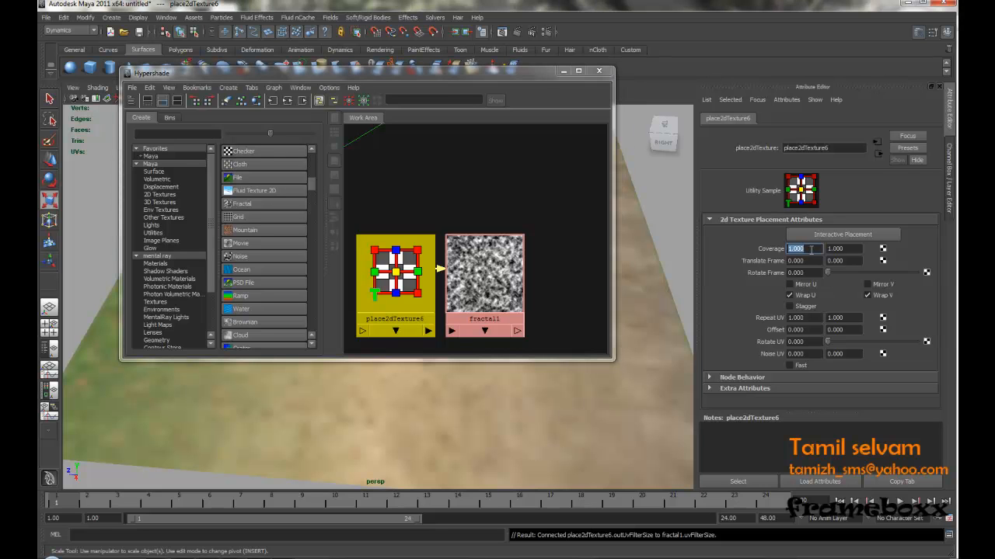
type("7")
left_click(852, 248)
type("7")
key("Return")
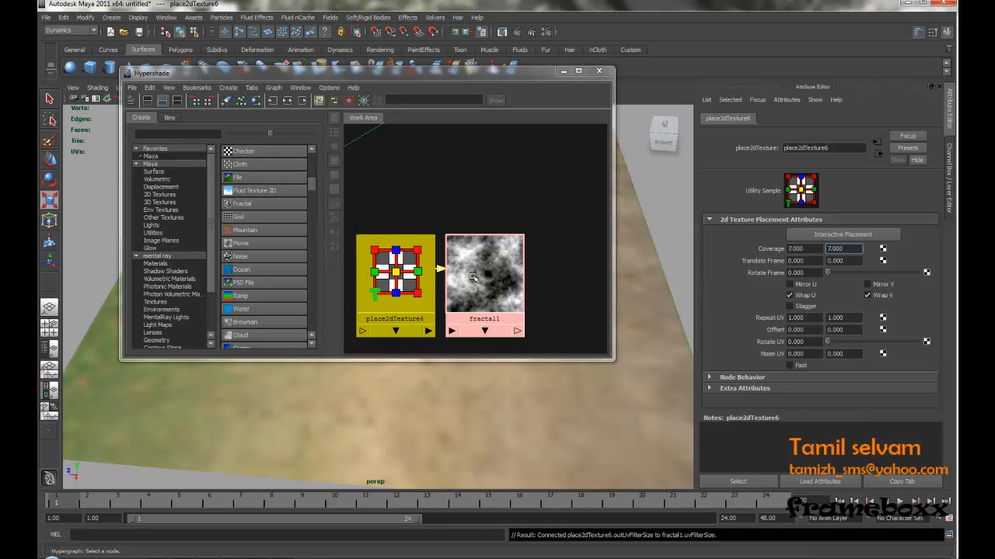
scroll(565, 300, "down", 5)
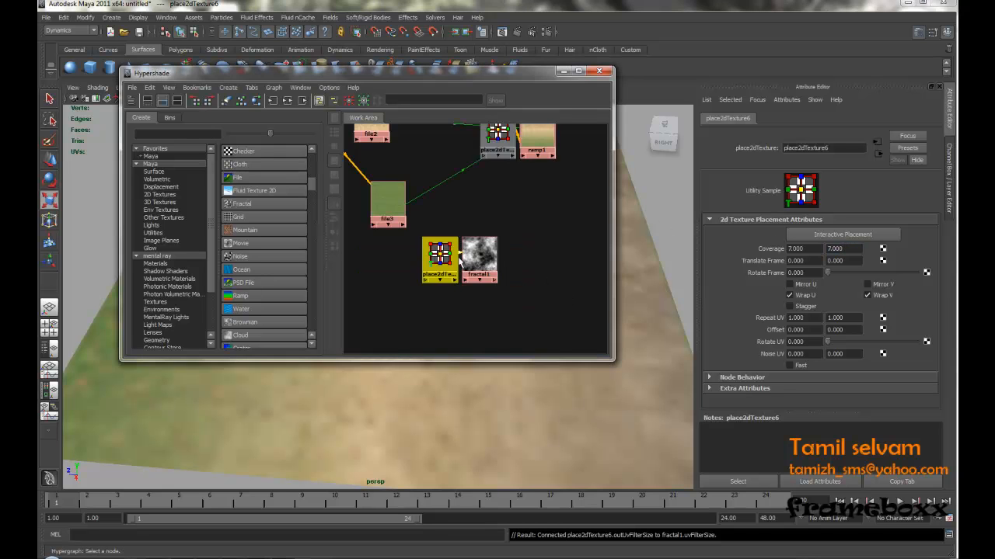
Step: Open the Connection Editor with fractal1 as the source and ramp1 as the target
scroll(484, 309, "down", 3)
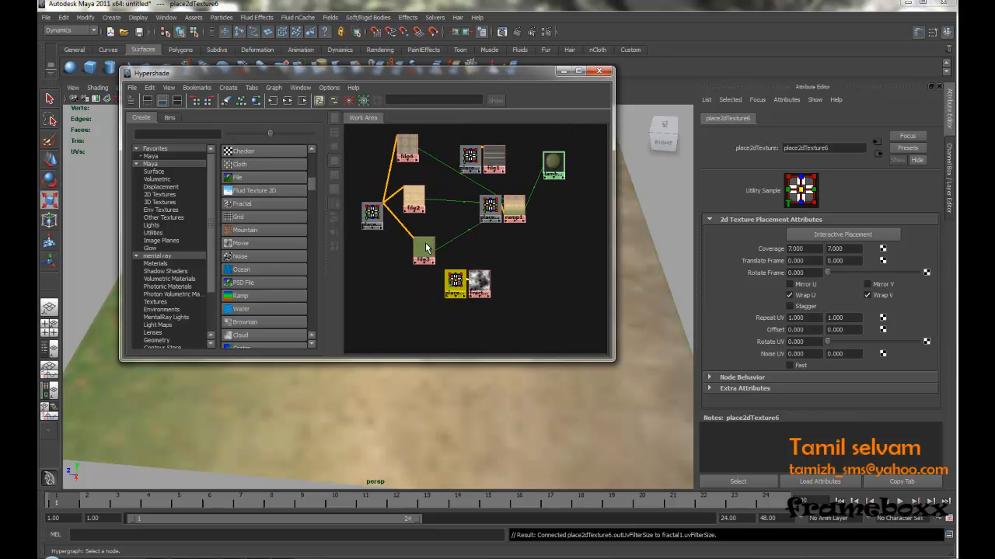
middle_click_drag(522, 258, 511, 260, "alt")
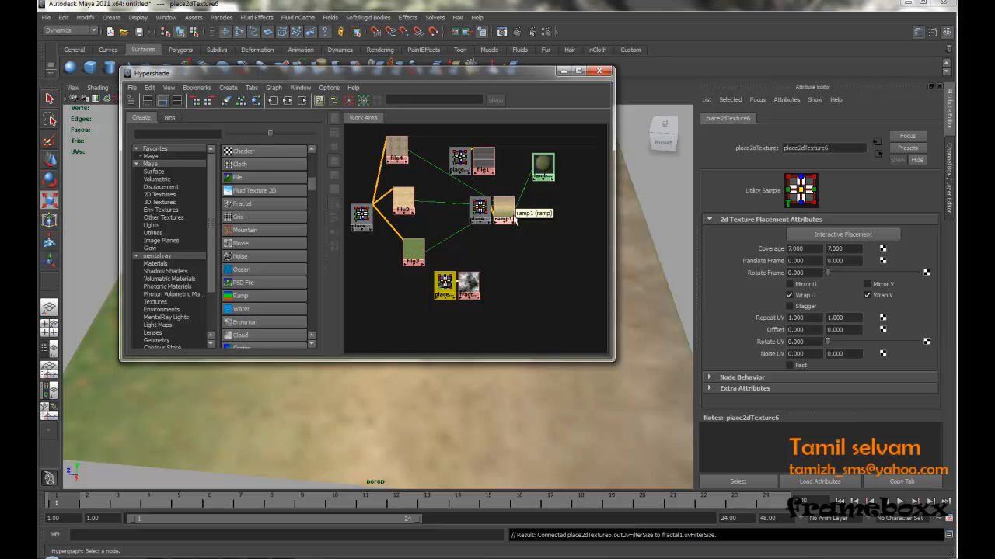
left_click(473, 261)
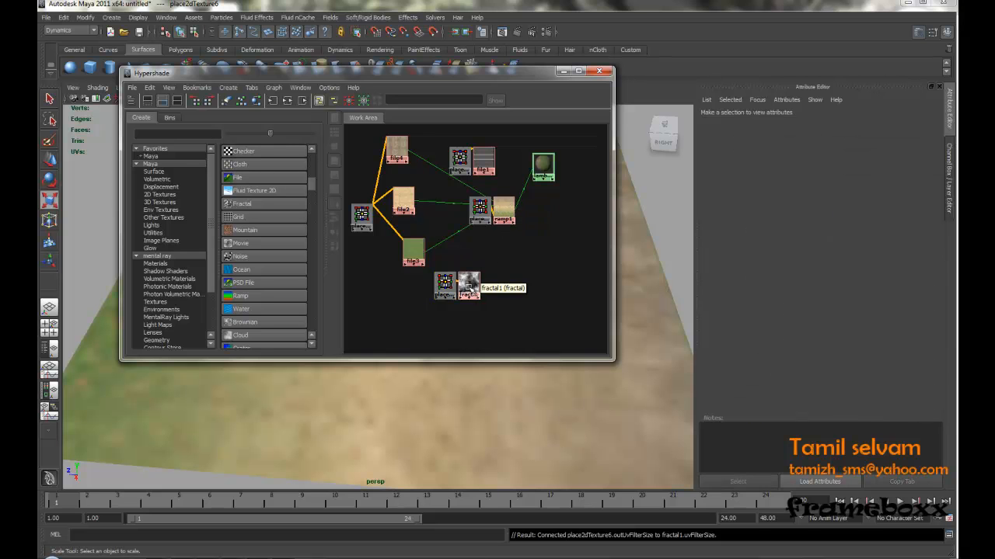
middle_click_drag(470, 283, 507, 216)
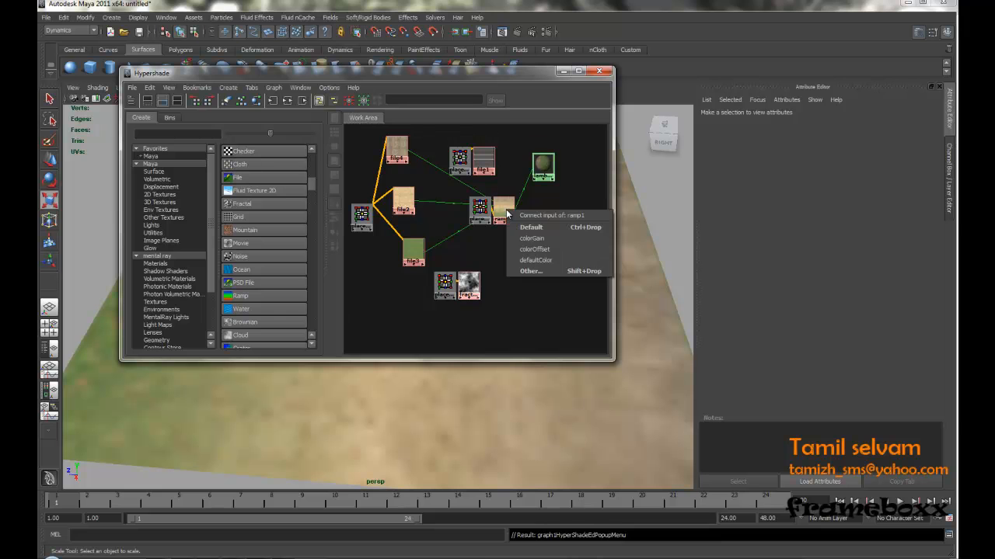
left_click(533, 272)
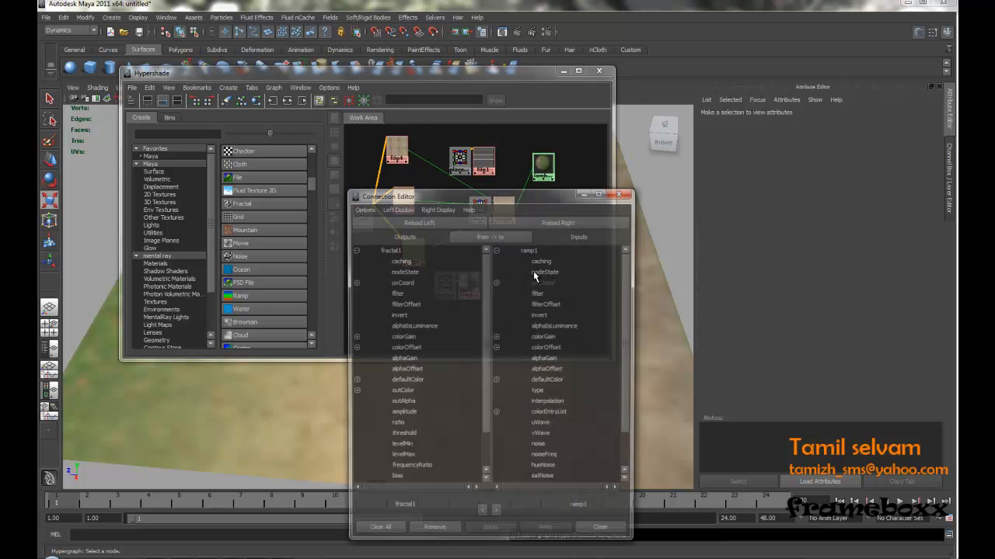
left_click_drag(519, 197, 539, 112)
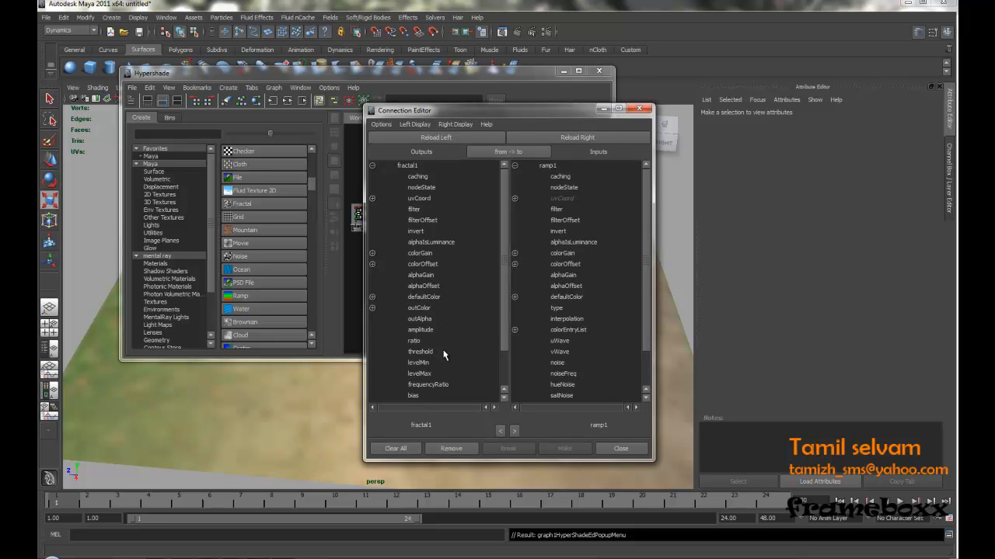
Step: Connect fractal1's outAlpha to ramp1's uCoord and vCoord, and close the Connection Editor
left_click(423, 318)
left_click_drag(541, 115, 725, 119)
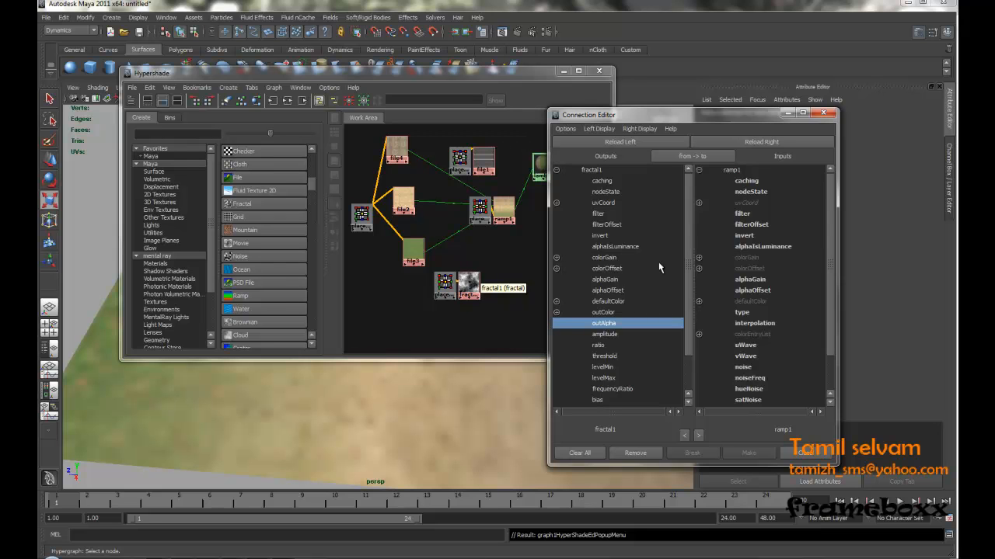
left_click(699, 202)
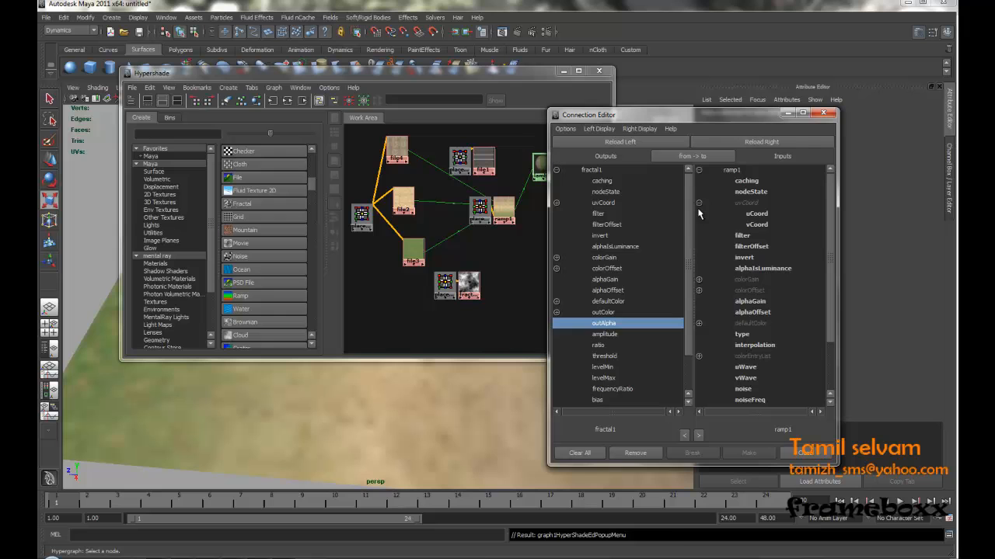
left_click(763, 224)
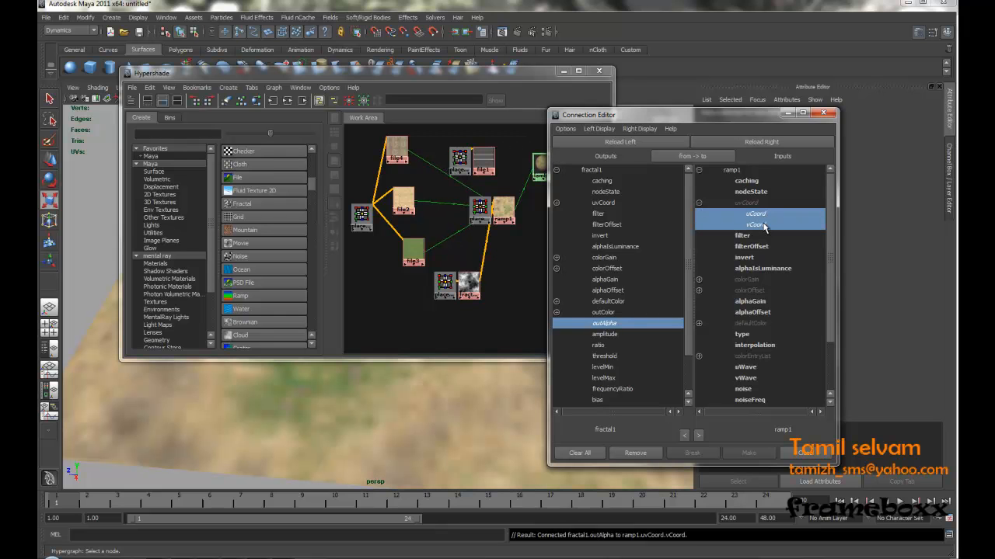
left_click_drag(536, 72, 331, 372)
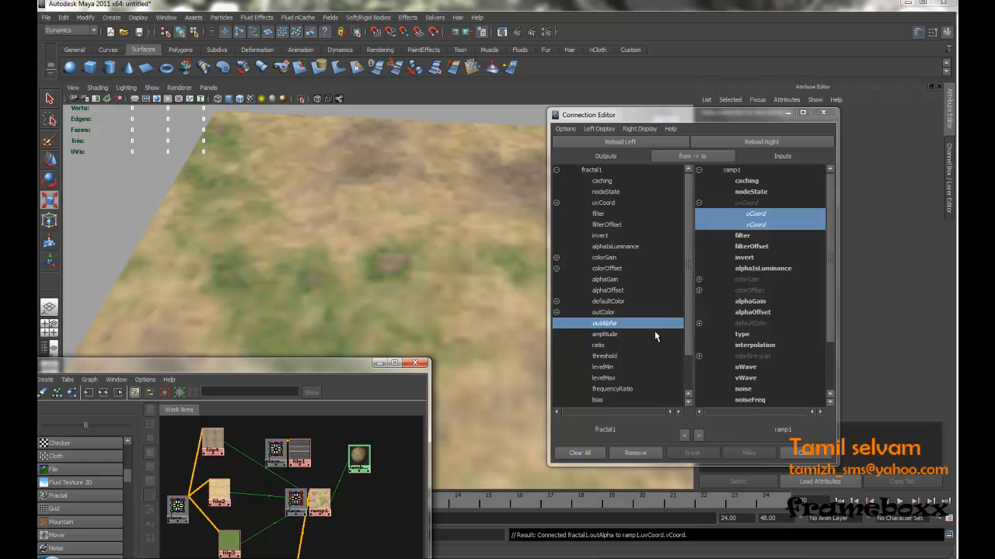
left_click(812, 455)
Step: Swap the end color entries of ramp1, moving the top one to the bottom and the bottom one up to position 0.745
left_click_drag(318, 363, 803, 341)
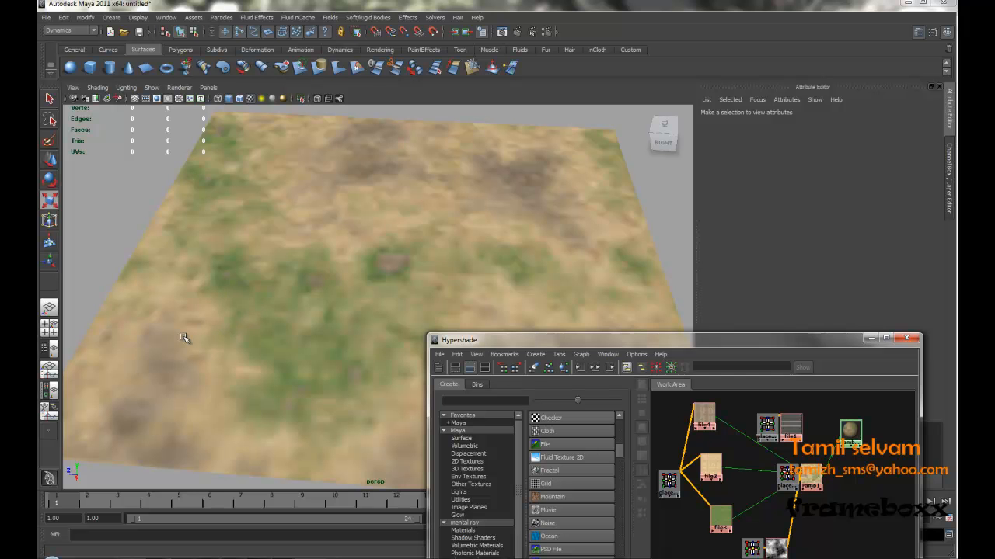
left_click_drag(705, 342, 639, 222)
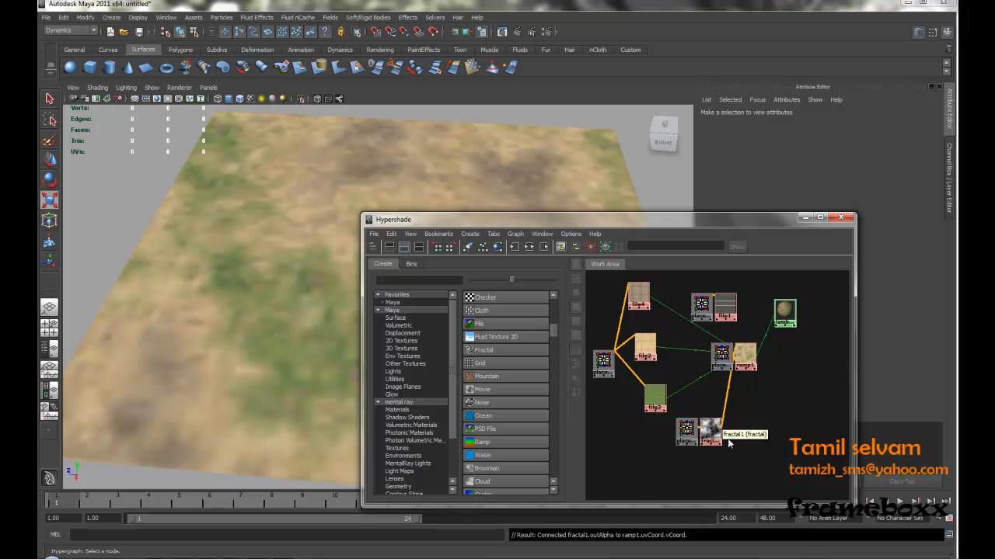
left_click(745, 357)
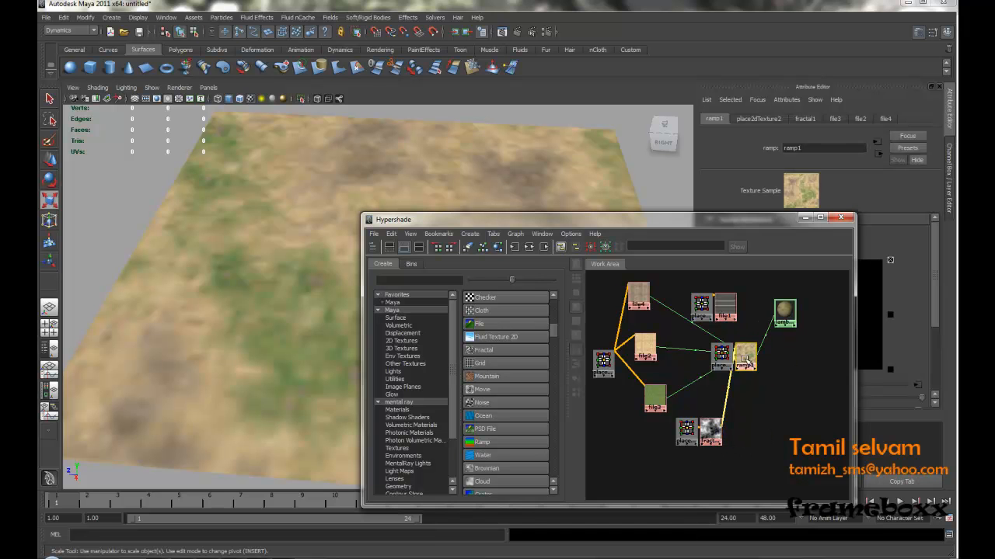
left_click_drag(774, 222, 608, 404)
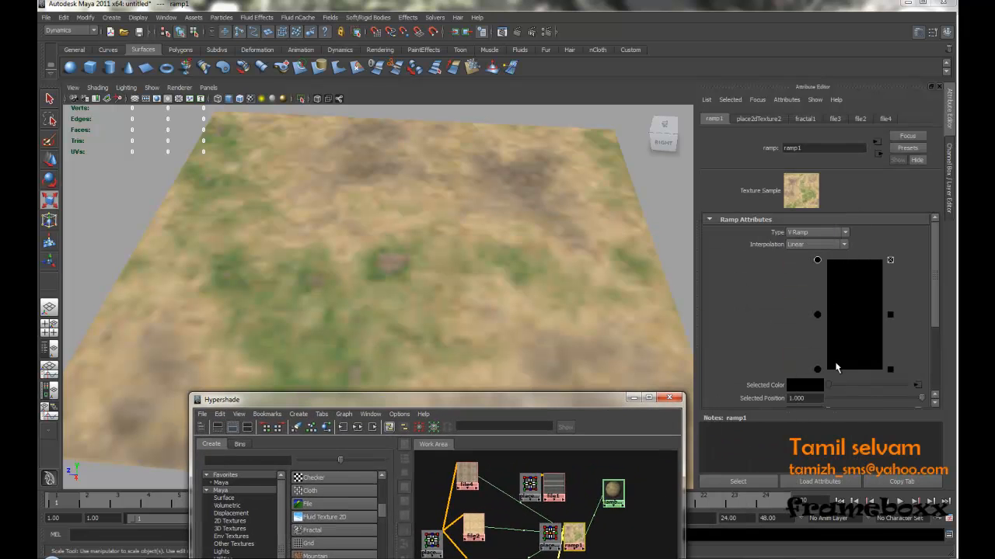
left_click_drag(817, 370, 819, 334)
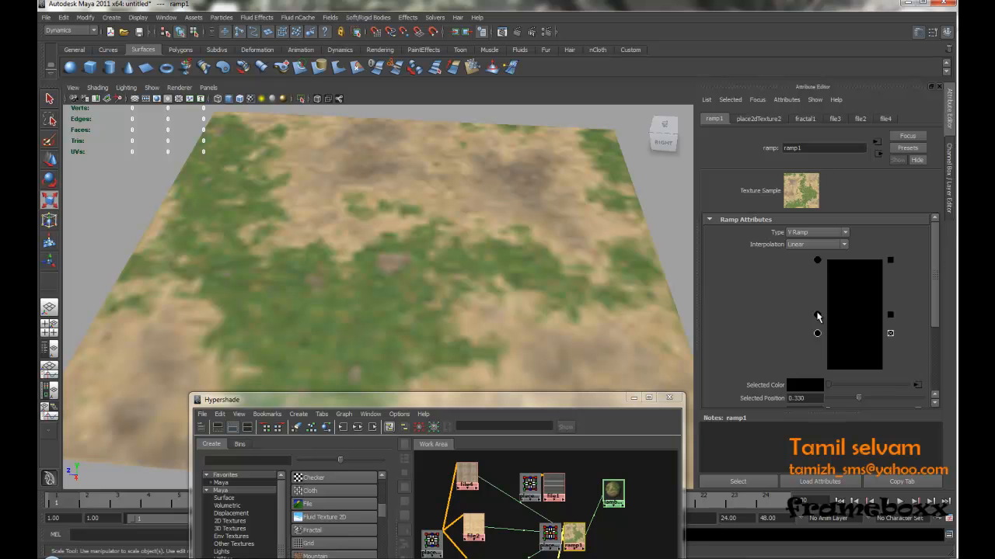
left_click_drag(816, 260, 822, 377)
mouse_move(819, 335)
left_mouse_down()
mouse_move(828, 261)
mouse_move(828, 291)
left_mouse_up()
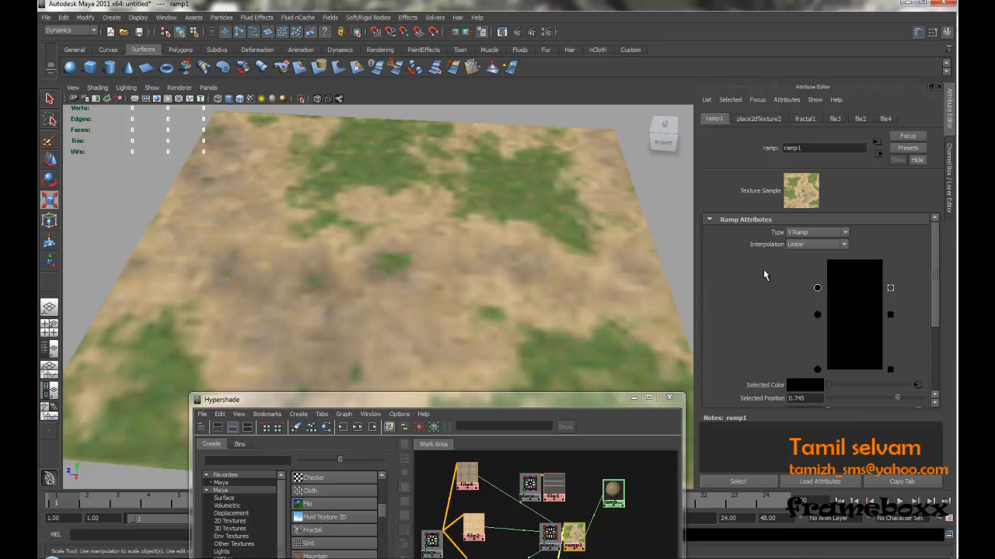
Step: Set the Interpolation of ramp1 to Smooth
left_click(815, 246)
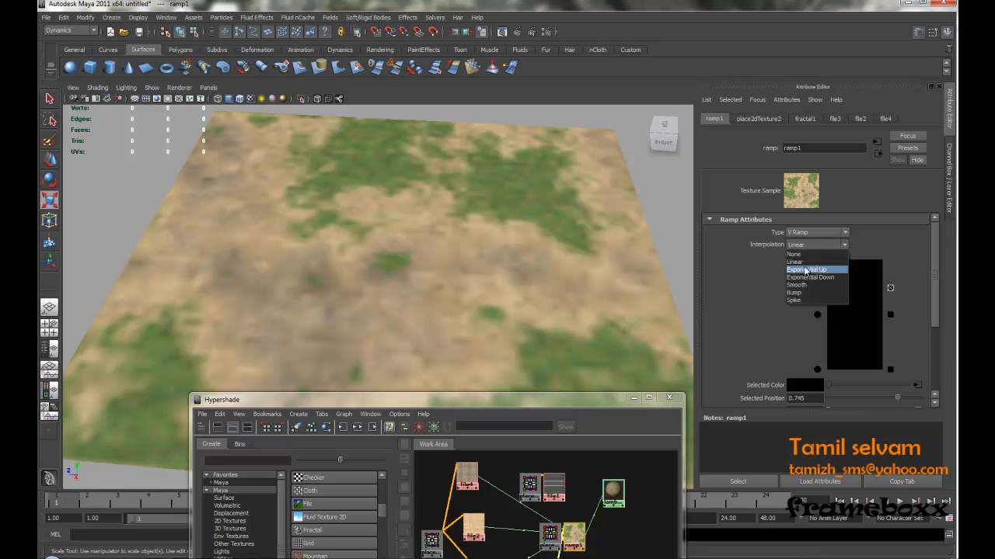
left_click(808, 282)
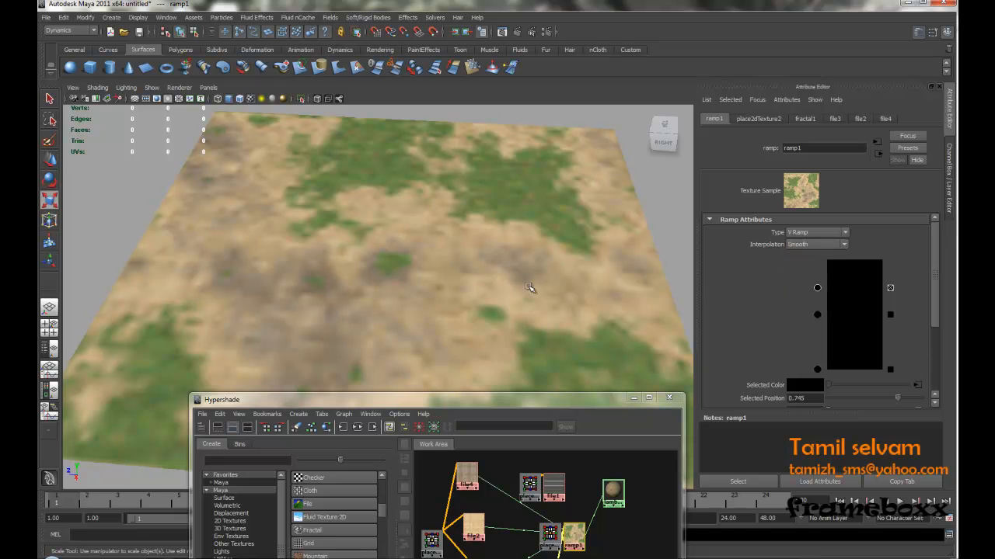
scroll(528, 287, "down", 3)
left_click_drag(531, 401, 542, 377)
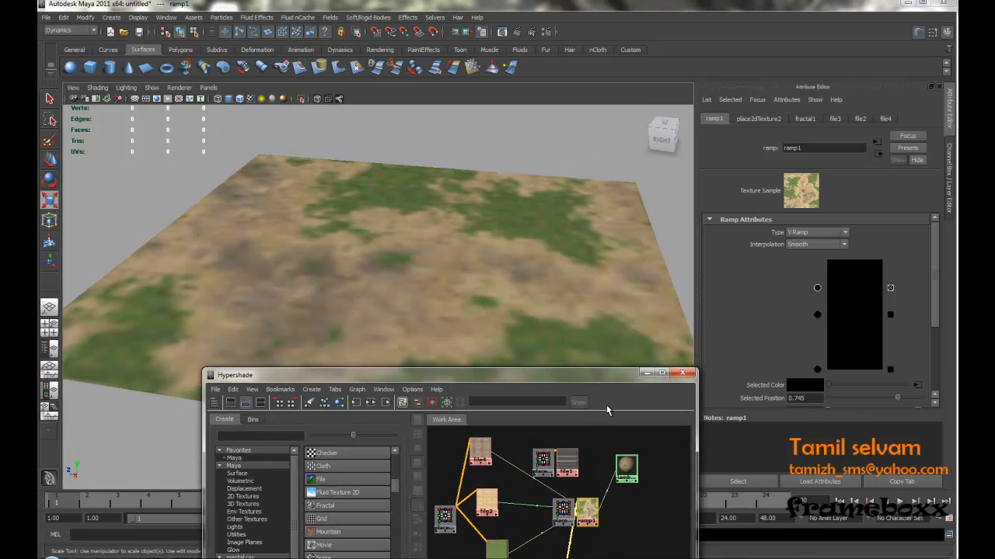
Step: Set lambert2's hardware texturing to the Combined Textures channel at Highest (256x256) resolution
left_click(626, 468)
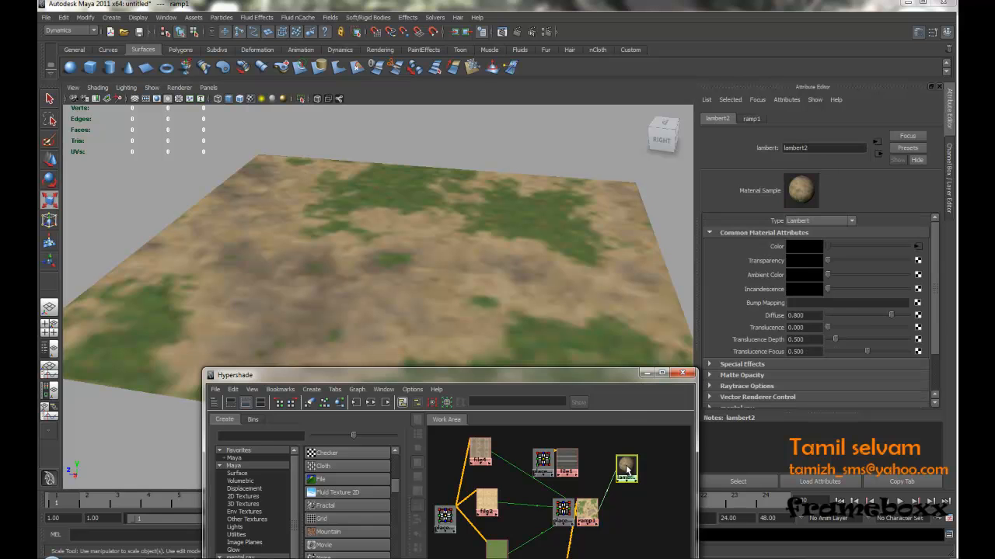
left_click_drag(626, 374, 505, 323)
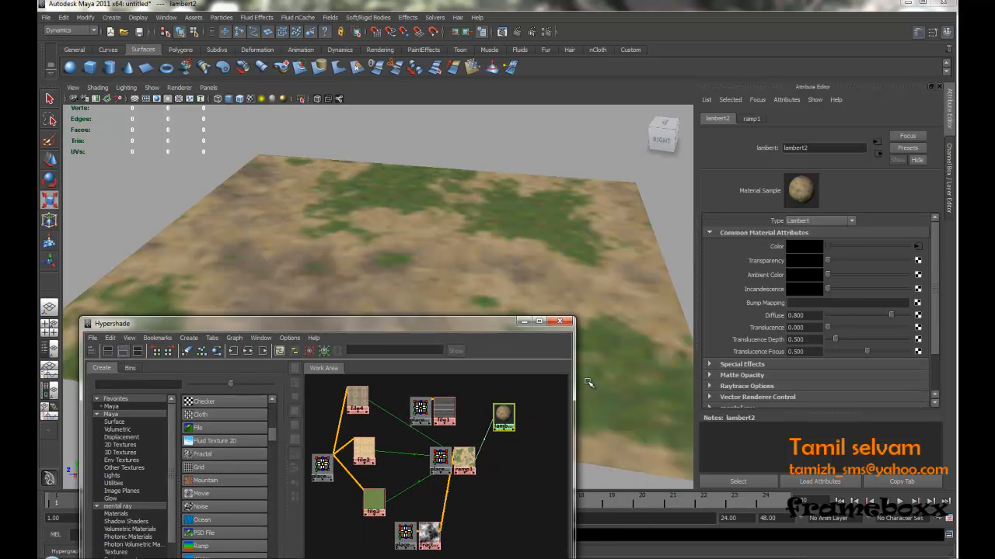
left_click_drag(937, 331, 937, 382)
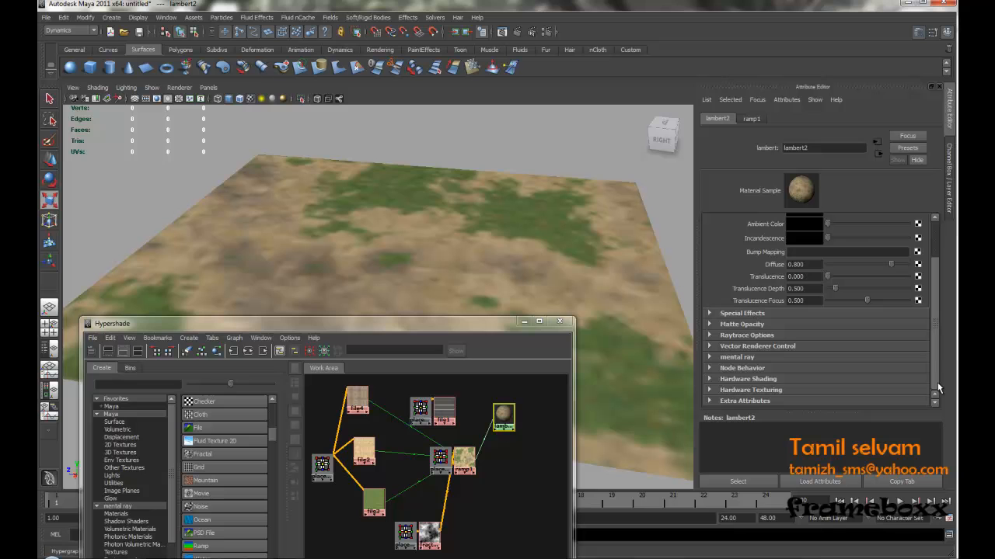
left_click(710, 391)
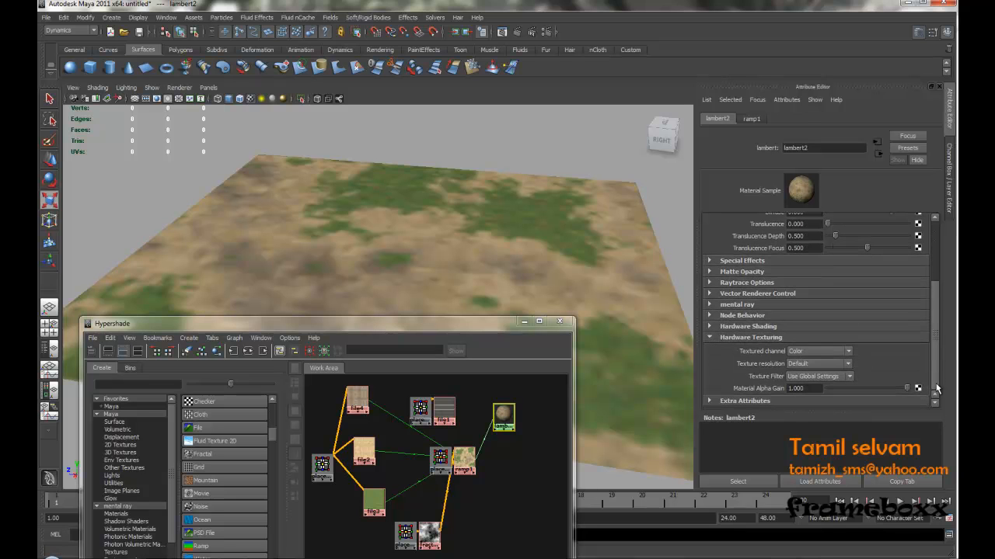
left_click(799, 353)
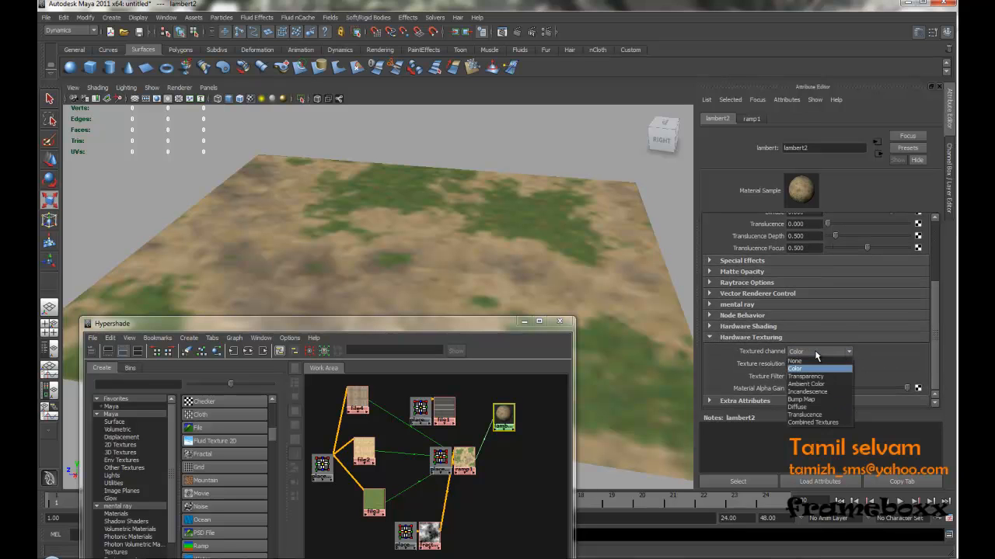
left_click(816, 422)
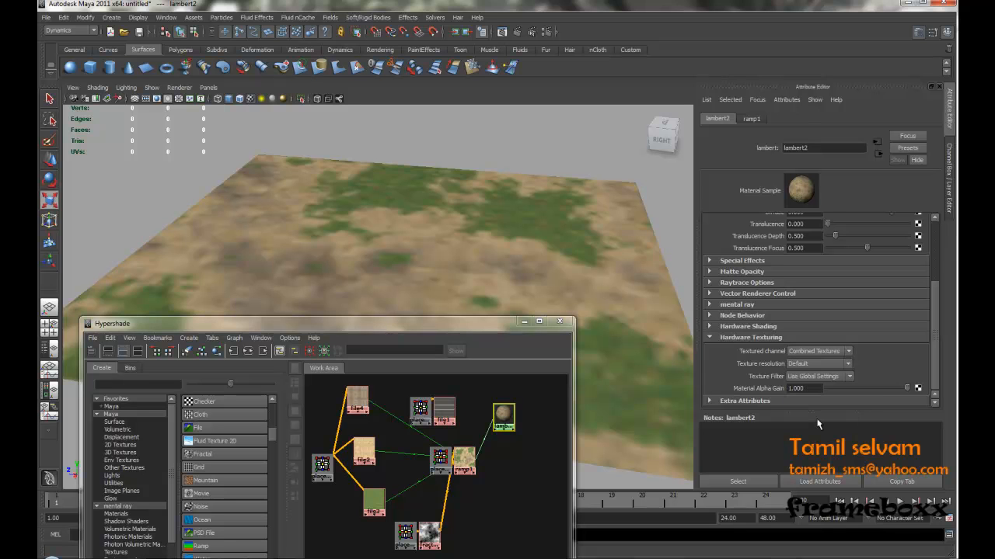
left_click(800, 364)
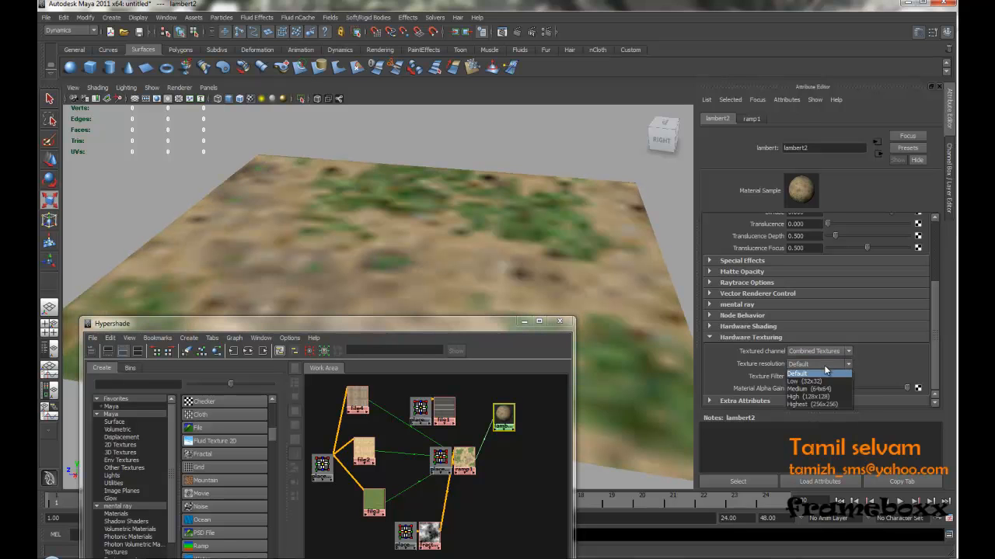
left_click(812, 404)
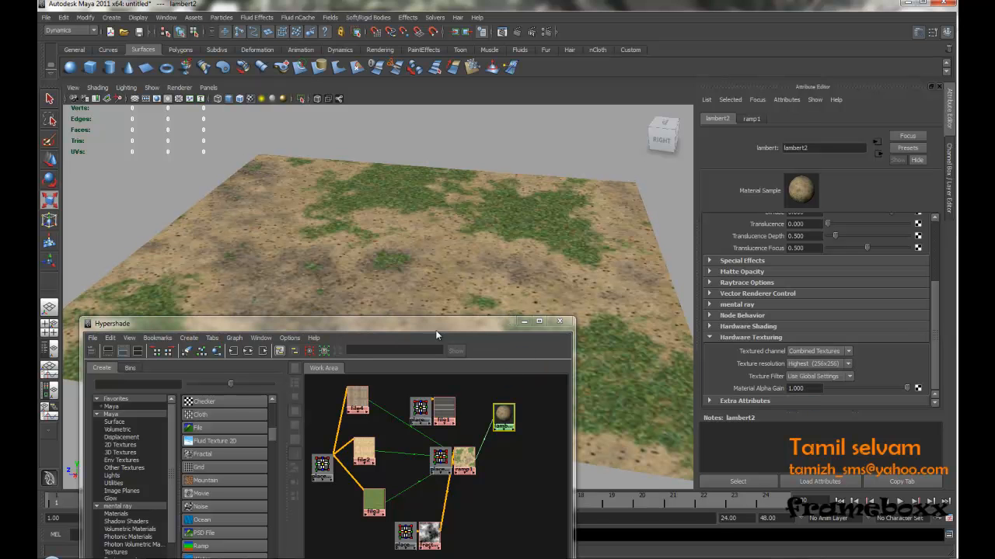
left_click_drag(436, 336, 789, 321)
left_click_drag(346, 279, 349, 288, "alt")
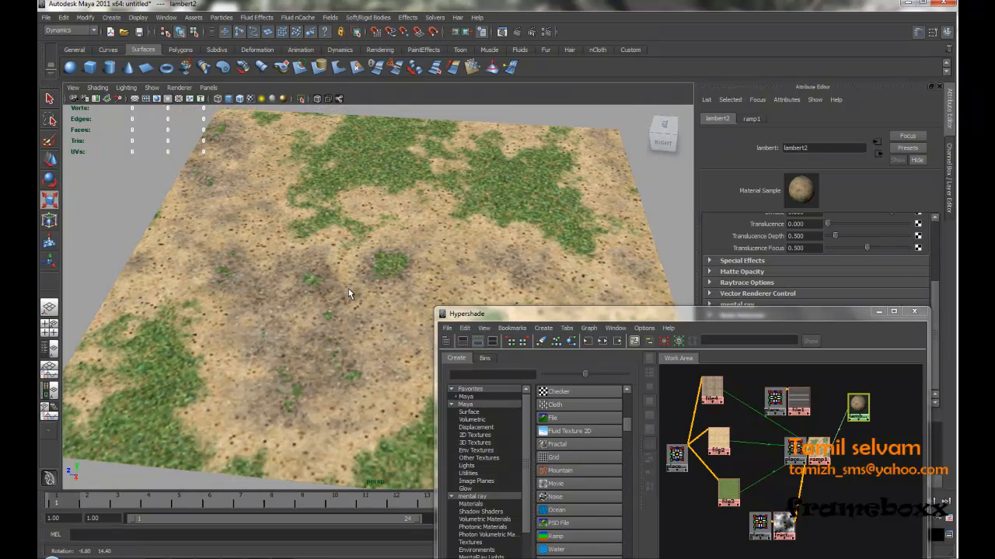
Step: Move ramp1's middle color entry to position 0.555 and its bottom entry to 0.290
left_click_drag(497, 314, 340, 294)
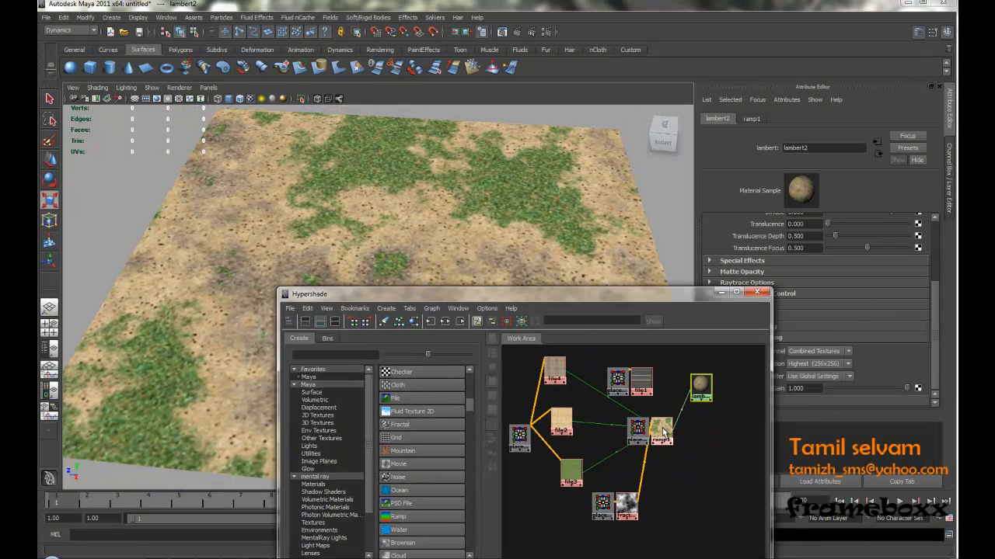
left_click(662, 432)
left_click_drag(702, 296, 609, 395)
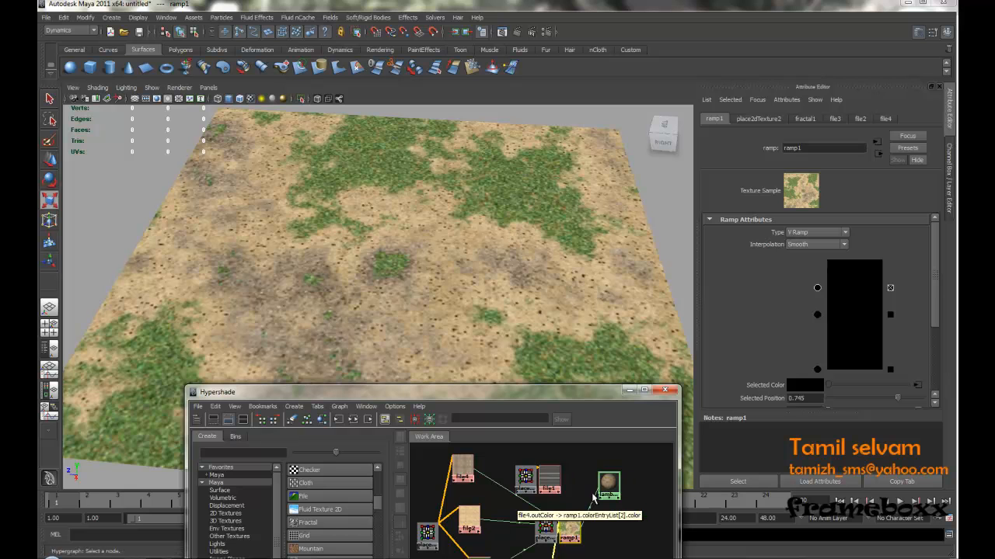
left_click(816, 315)
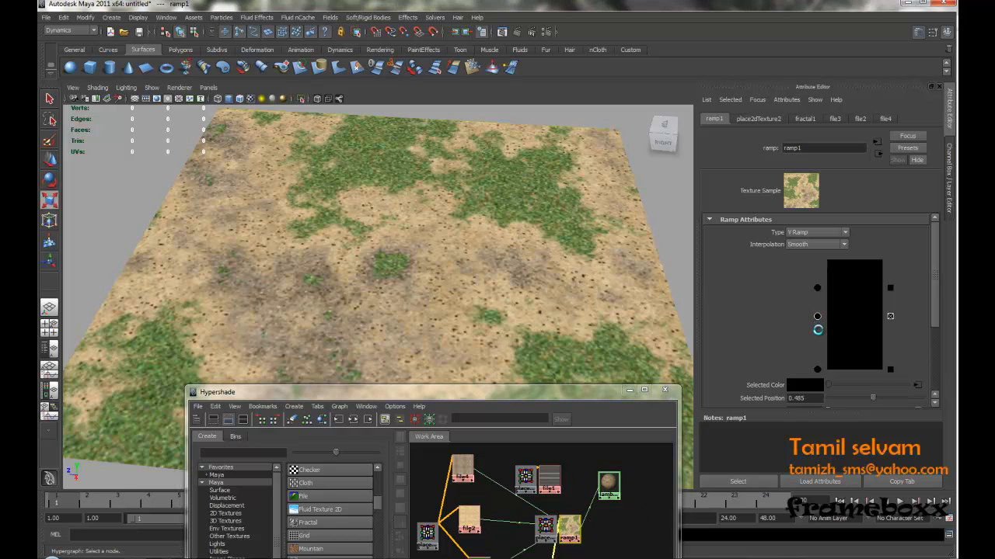
left_click_drag(816, 318, 817, 308)
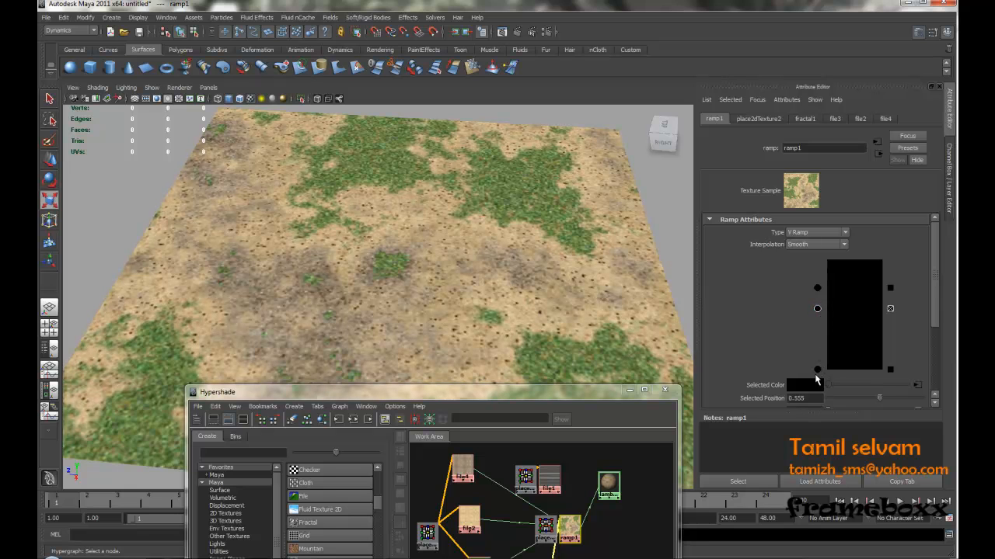
left_click(817, 369)
left_click_drag(817, 369, 820, 339)
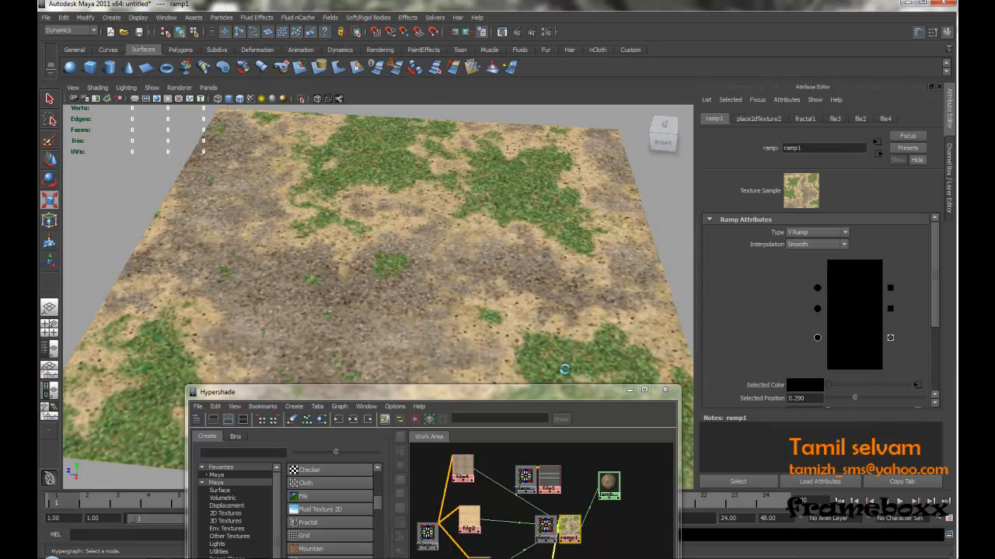
Step: Set the Coverage of the fractal's placement node, place2dTexture6, to 4 by 4
left_click_drag(464, 394, 542, 213)
left_click(589, 422)
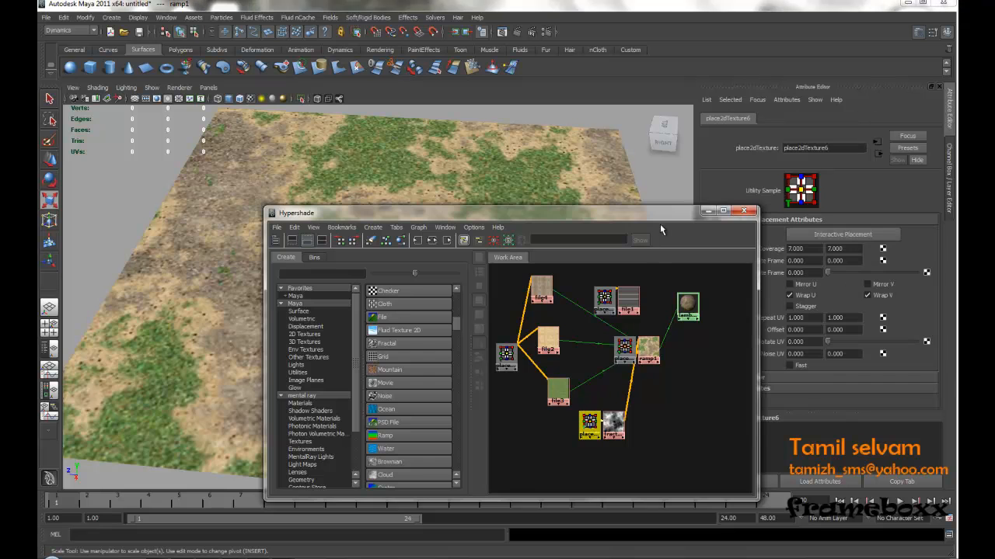
left_click_drag(661, 214, 615, 341)
left_click(809, 248)
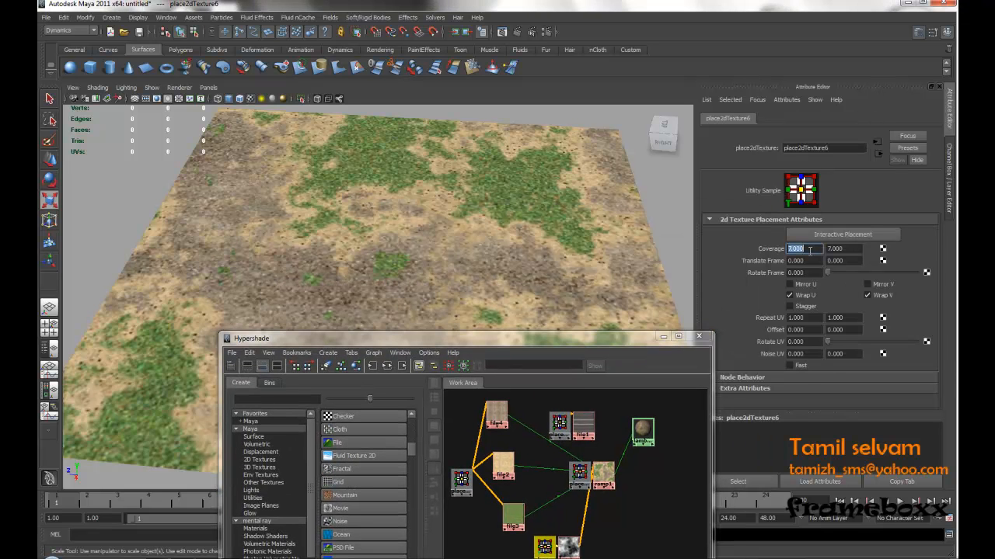
type("4")
left_click(841, 248)
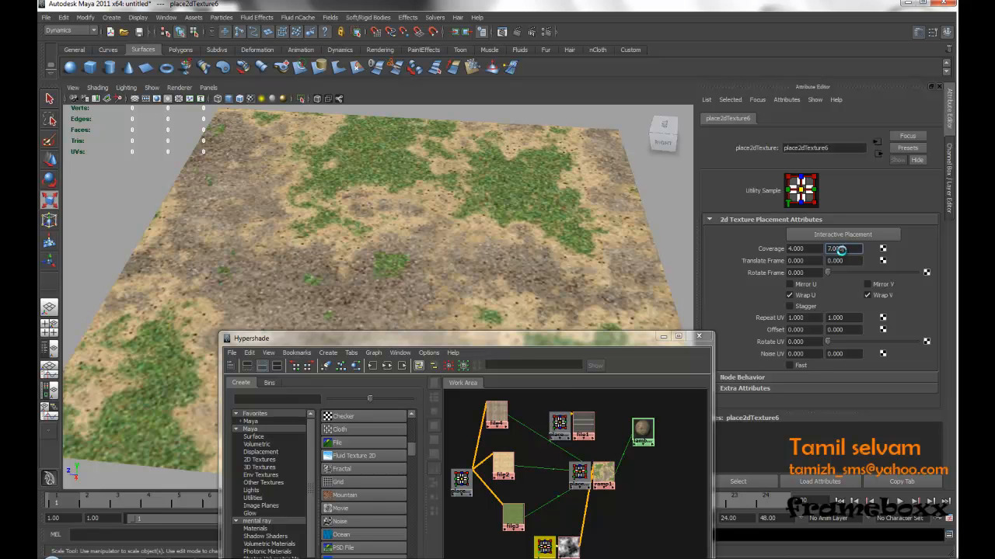
type("4")
key("Return")
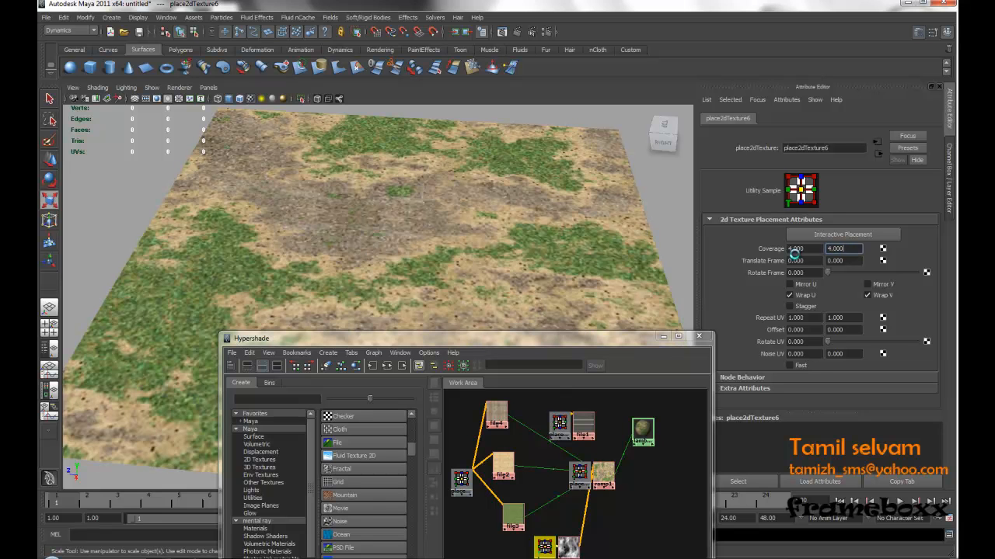
Step: Move ramp1's middle color entry to position 0.425 and its top entry to 0.670
left_click_drag(445, 337, 473, 282)
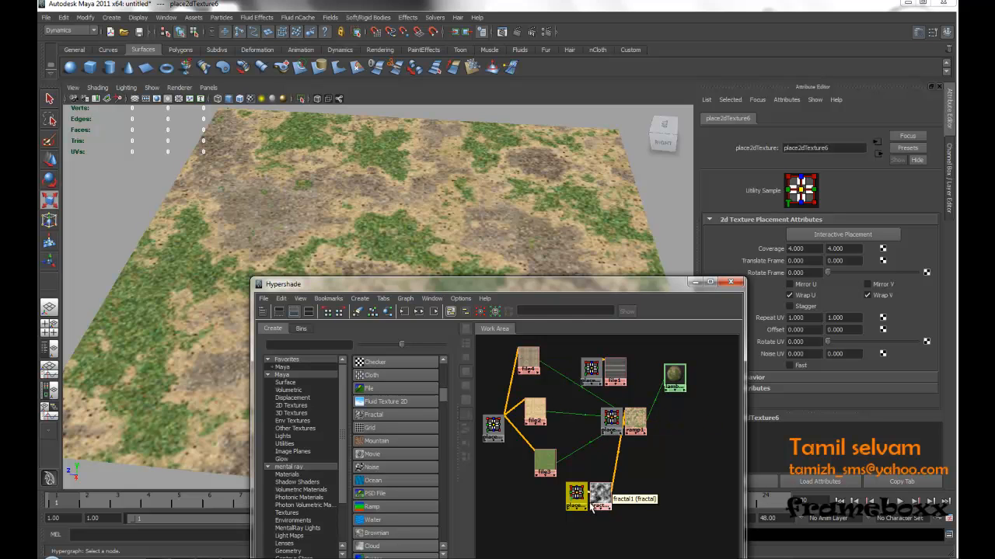
left_click(636, 424)
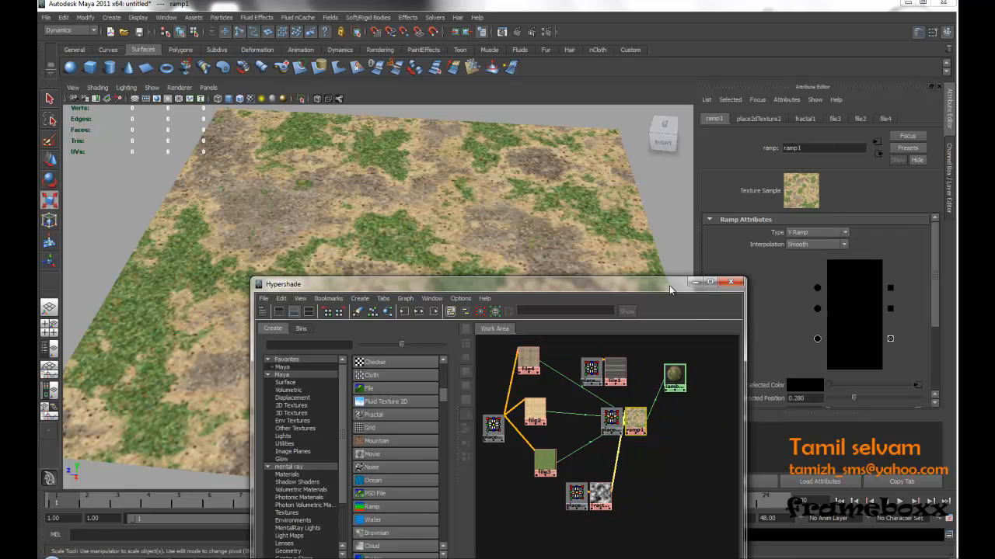
left_click_drag(669, 285, 562, 404)
left_click(816, 308)
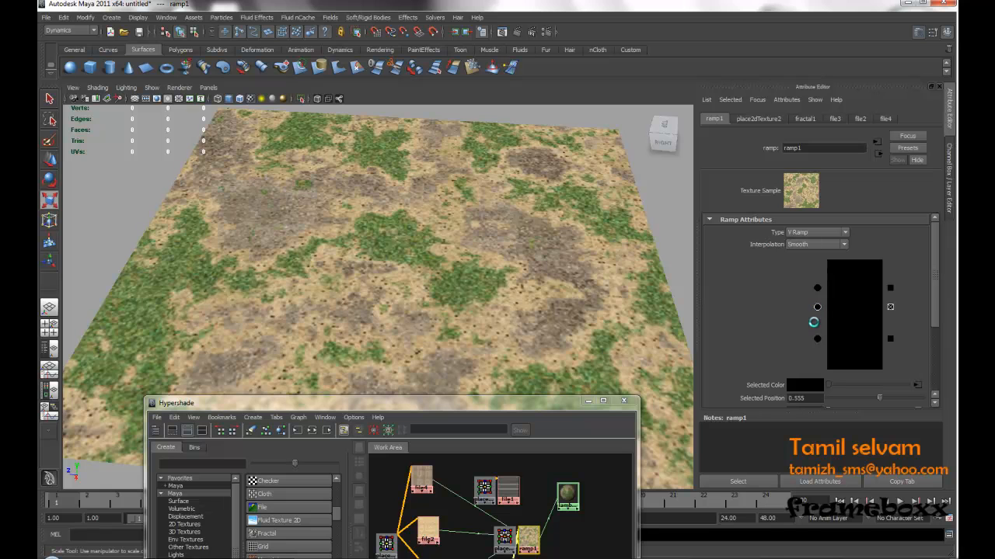
left_click_drag(813, 322, 816, 323)
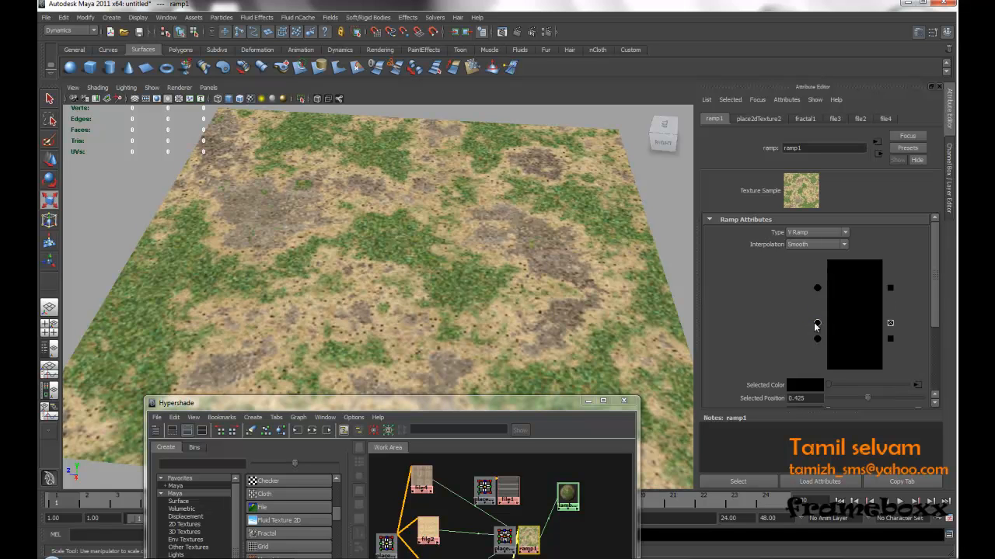
left_click(816, 288)
left_click_drag(816, 303, 820, 298)
Step: Render the textured plane from a lower, closer perspective view with Maya Software and inspect the grass and ground blend
left_click_drag(441, 404, 522, 241)
left_click(668, 237)
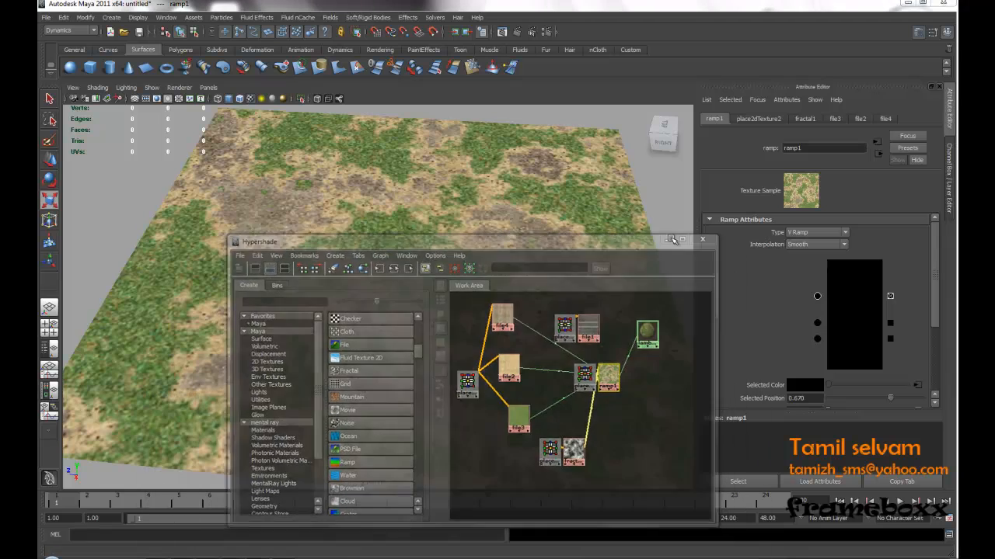
left_click_drag(444, 240, 514, 207, "alt")
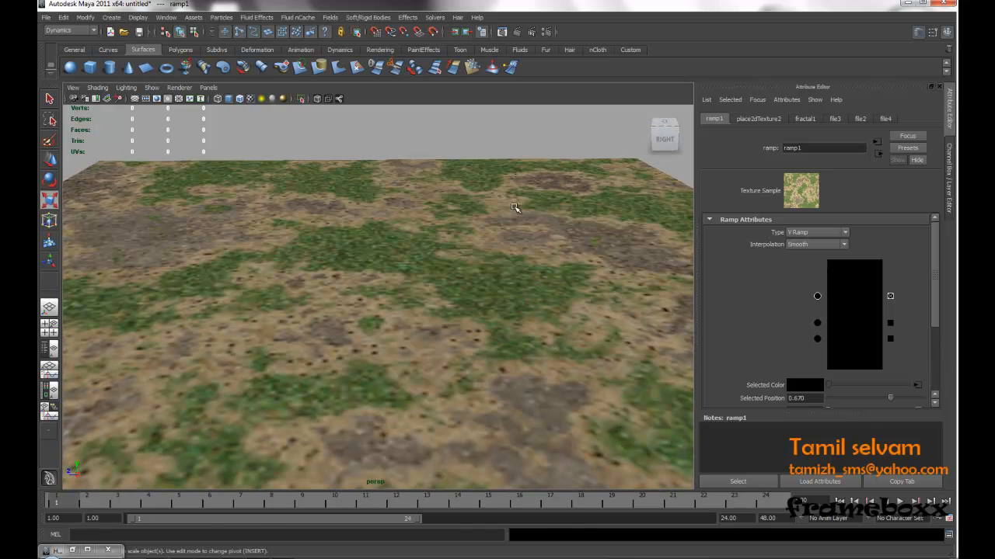
left_click(501, 31)
left_click_drag(85, 49, 209, 62)
left_click(171, 92)
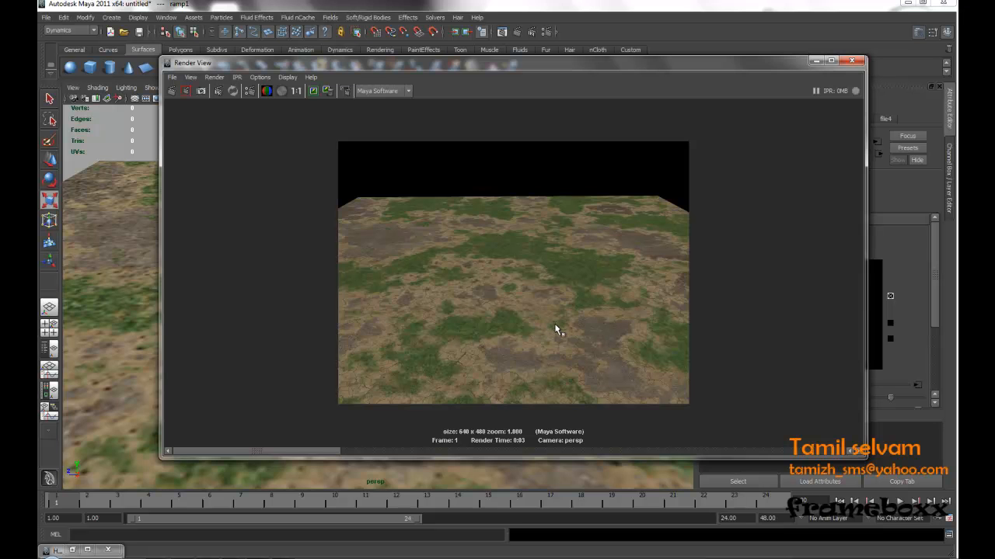
left_click(853, 63)
Step: Rearrange the Hypershade node graph and move the lambert2 node farther away from ramp1
left_click_drag(483, 308, 464, 275, "alt")
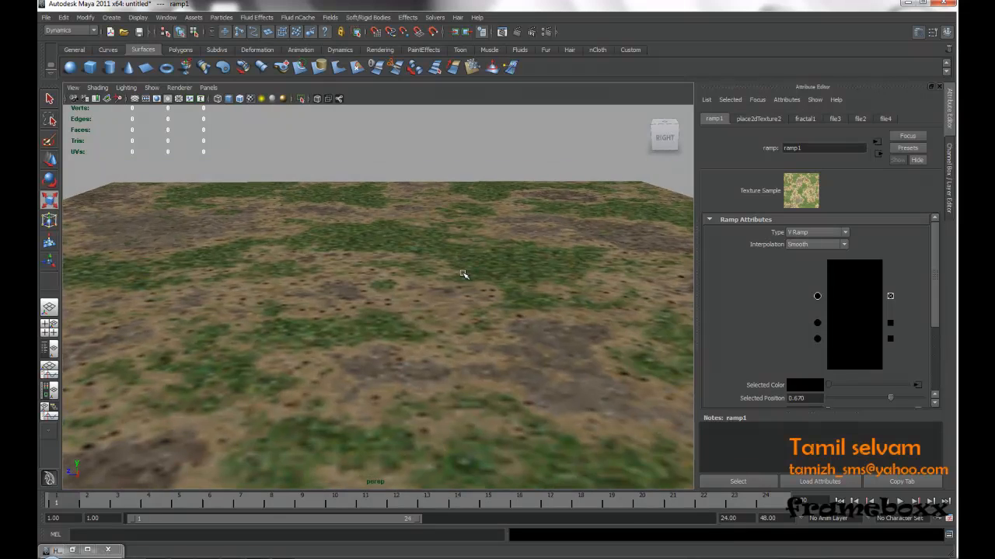
left_click(66, 551)
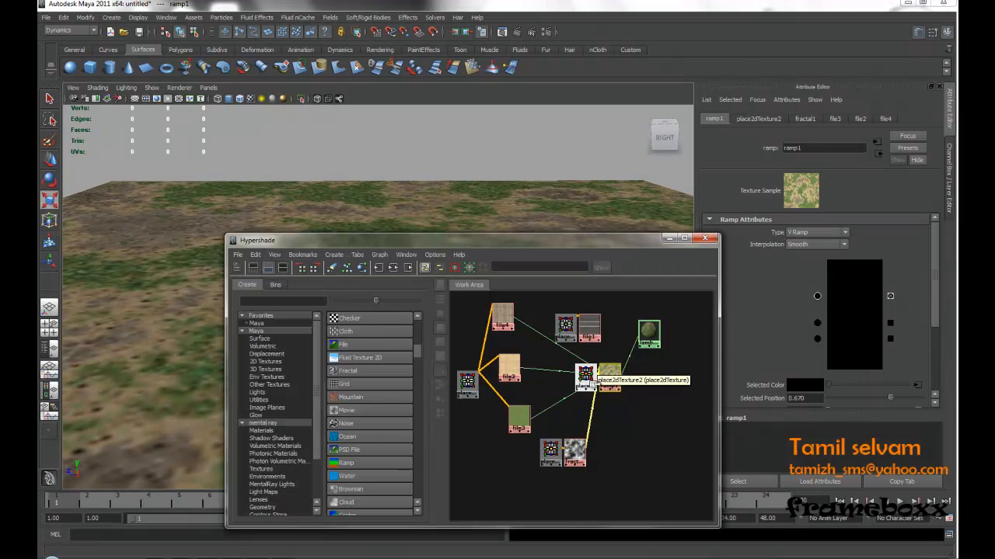
left_click(347, 267)
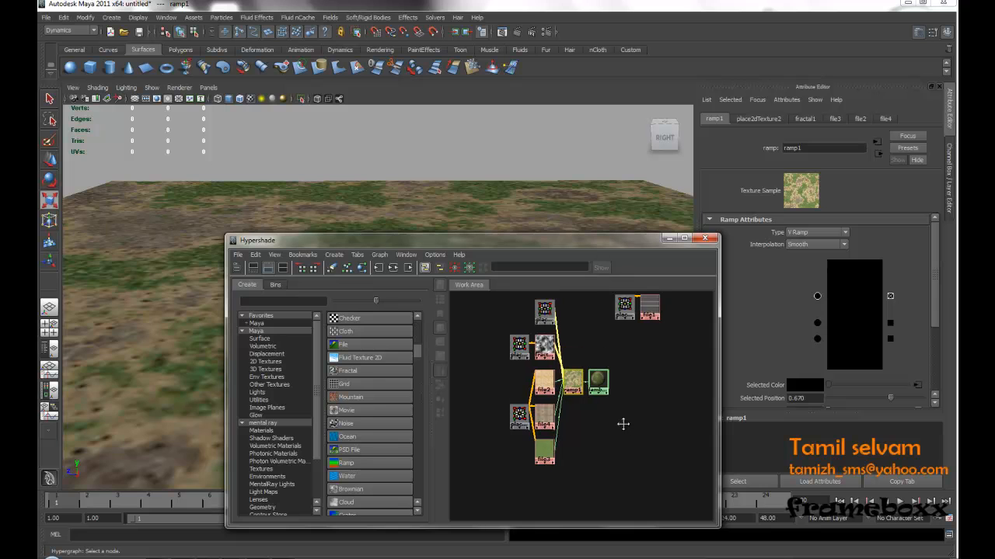
left_click_drag(600, 382, 669, 381)
middle_click_drag(463, 446, 456, 428, "alt")
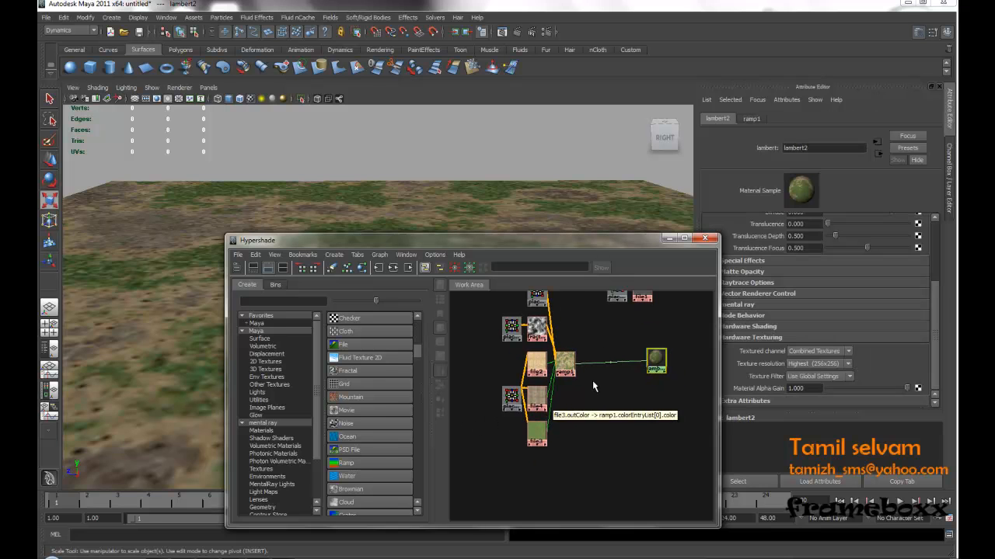
Step: Connect ramp1 to lambert2 as a bump map and render the perspective view
middle_click_drag(563, 361, 658, 362)
left_click(674, 430)
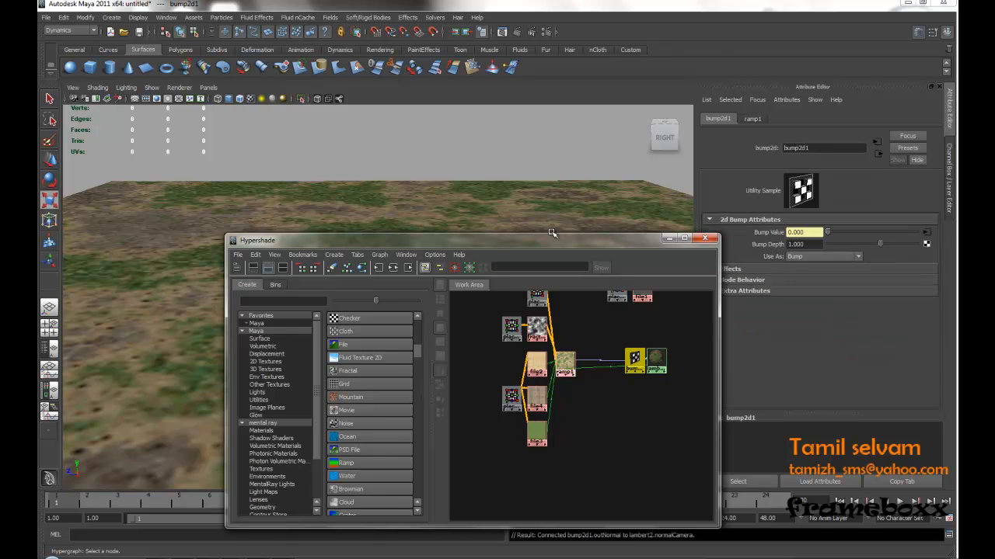
left_click(502, 31)
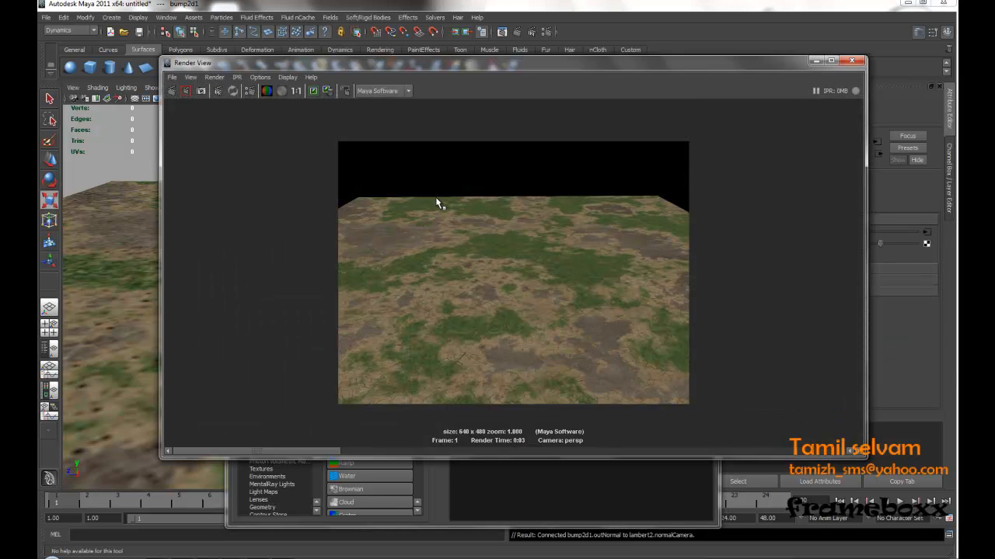
left_click_drag(674, 71, 496, 87)
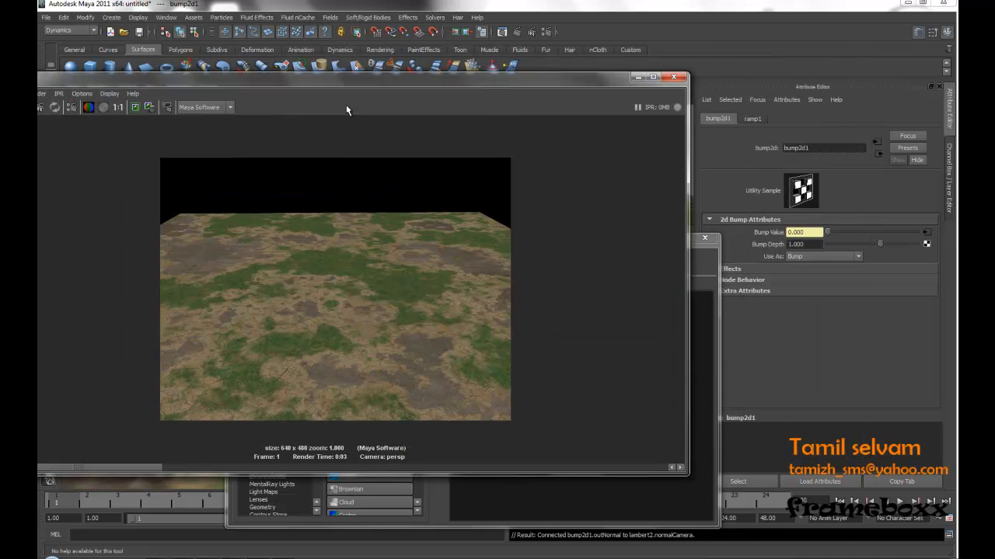
left_click_drag(70, 78, 171, 77)
left_click(94, 104)
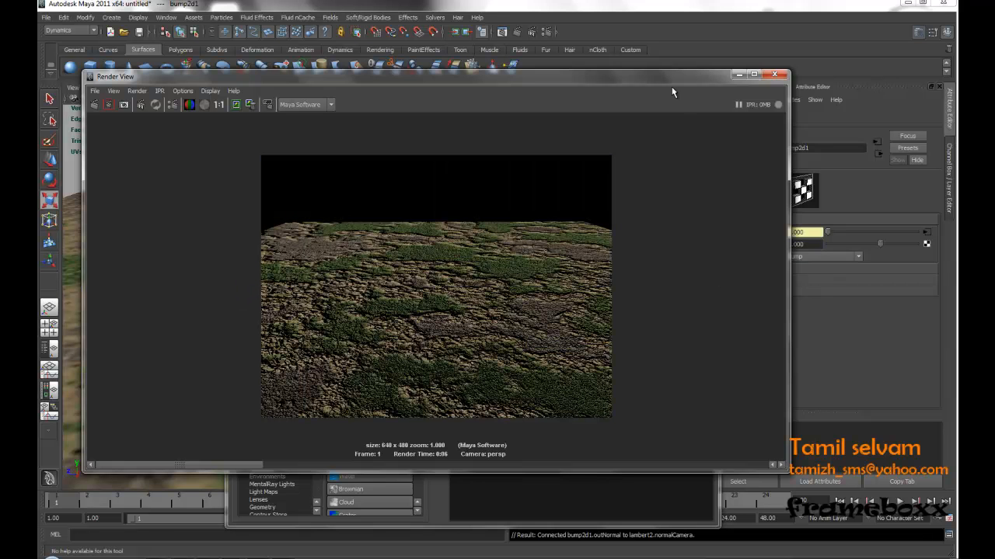
Step: Set bump2d1's Bump Depth to 0.1 and render the plane again
left_click_drag(672, 78, 591, 68)
left_click(813, 245)
type(".1")
key("Return")
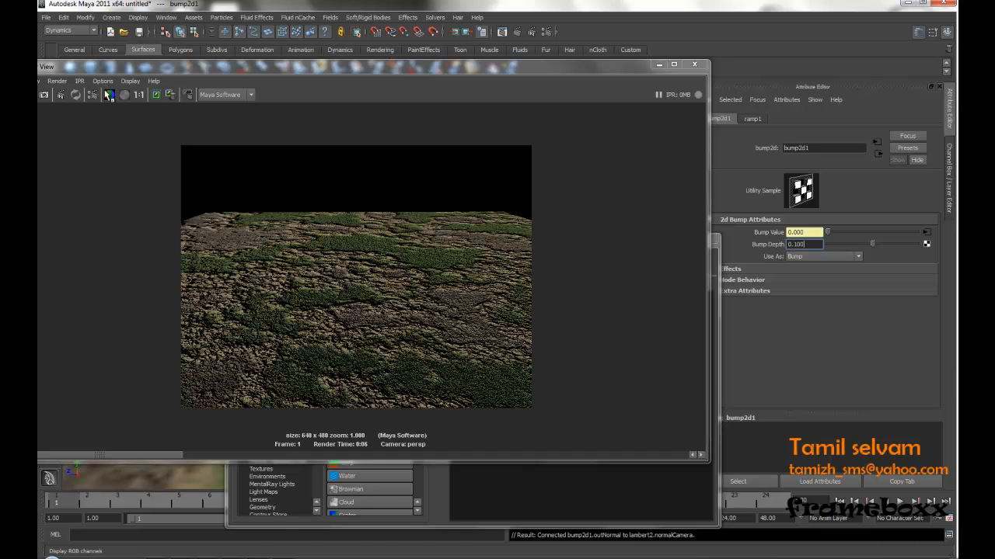
left_click_drag(88, 66, 180, 68)
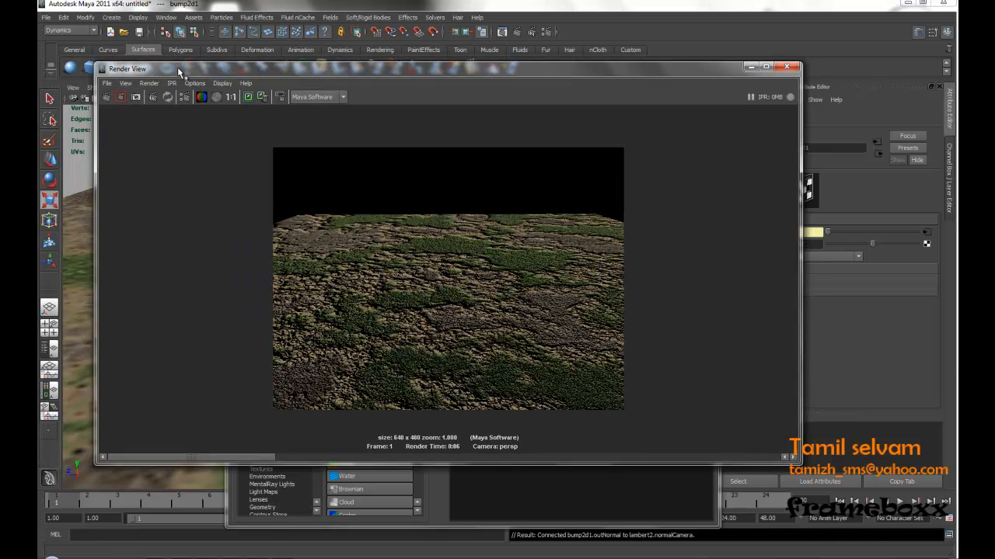
left_click(105, 96)
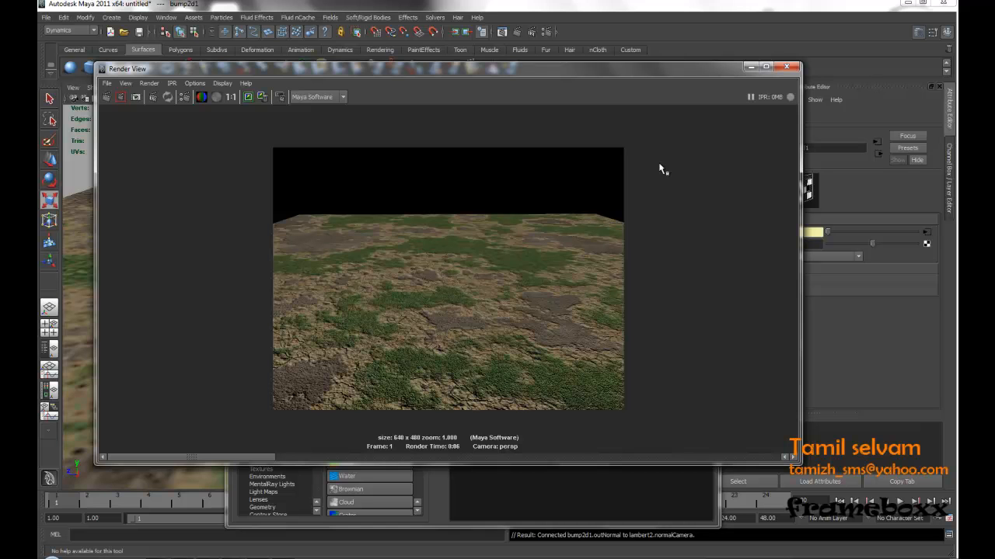
left_click(789, 68)
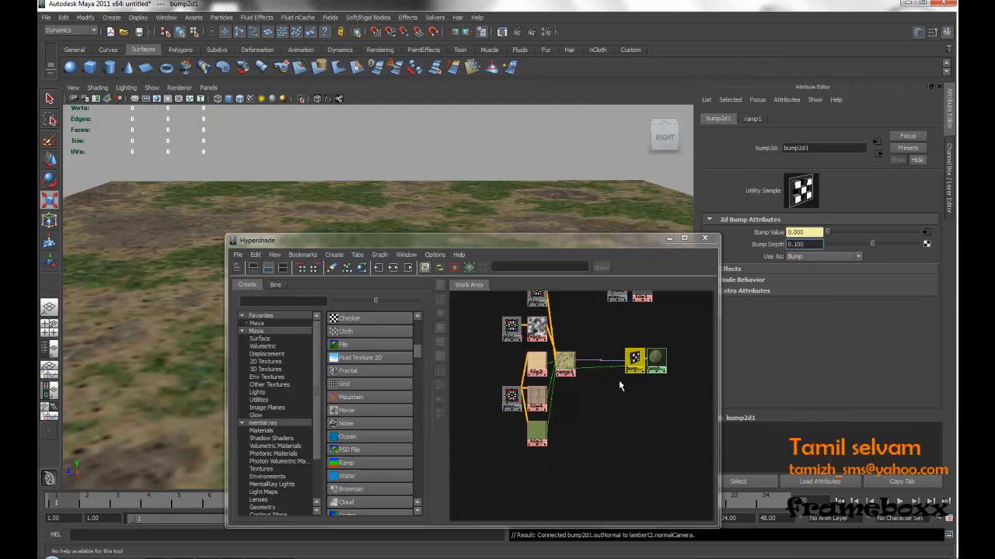
Step: Delete the bump2d1 node from the lambert2 network
left_click_drag(637, 353, 619, 340)
key("Delete")
Step: Create a Luminance utility node and place it between ramp1 and lambert2 in the work area
left_click_drag(495, 242, 473, 135)
mouse_move(395, 243)
left_mouse_down()
mouse_move(395, 347)
mouse_move(393, 299)
left_mouse_up()
left_click_drag(299, 325, 299, 364)
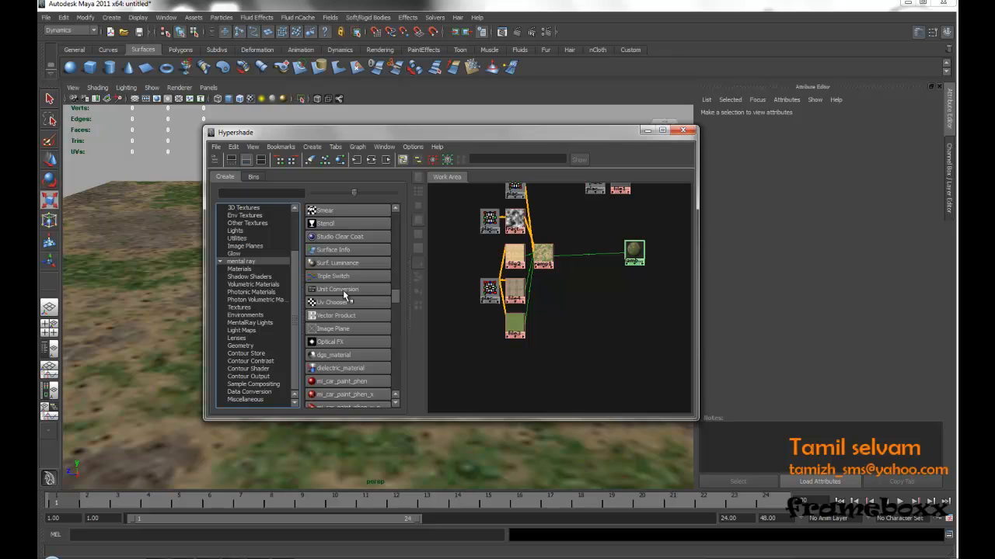
left_click(238, 237)
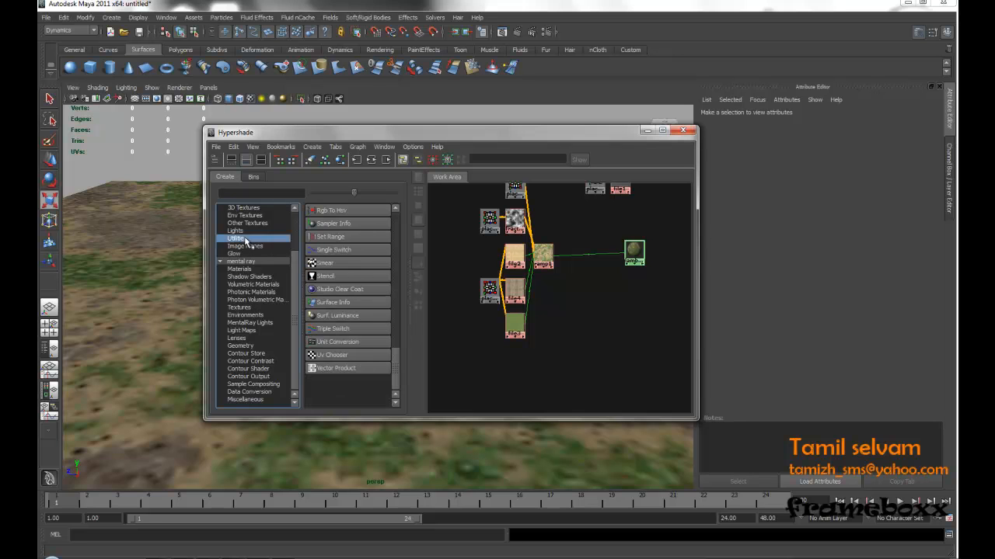
left_click_drag(394, 370, 395, 332)
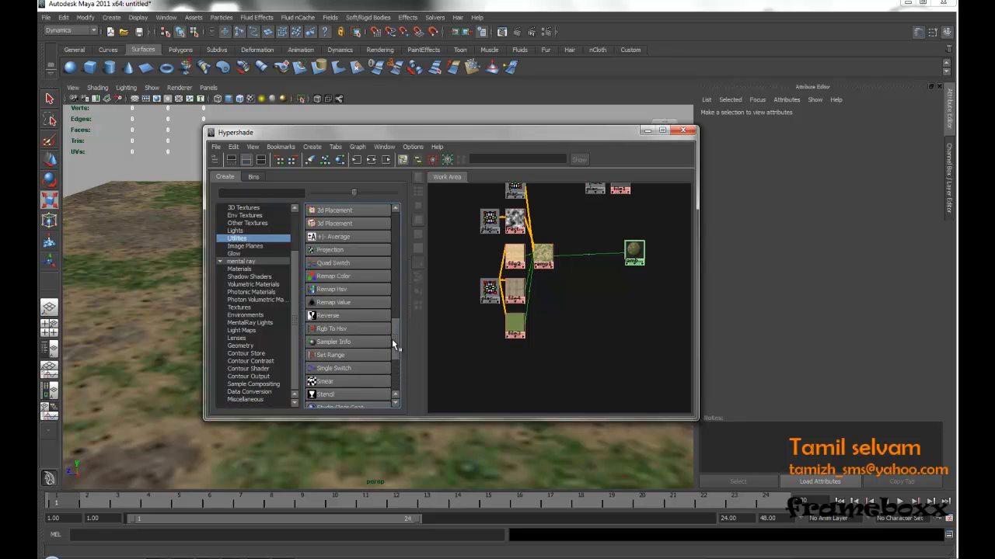
left_click_drag(394, 351, 395, 318)
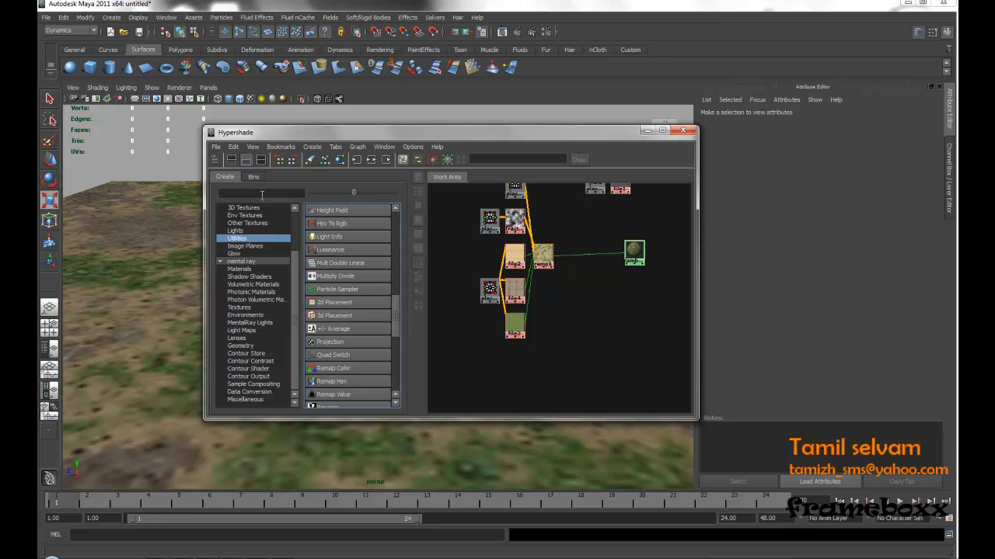
left_click(330, 250)
left_click_drag(437, 279, 588, 297)
Step: Connect ramp1 to the Luminance node and connect the Luminance node to lambert2's bump map input
middle_click_drag(543, 257, 594, 299)
left_click_drag(589, 295, 572, 300)
middle_click_drag(572, 298, 635, 257)
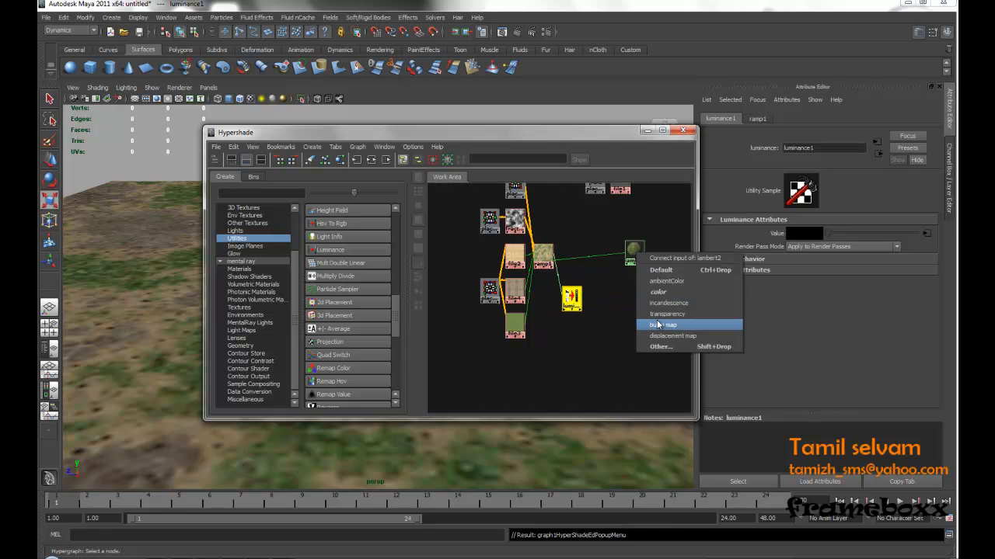
left_click(658, 325)
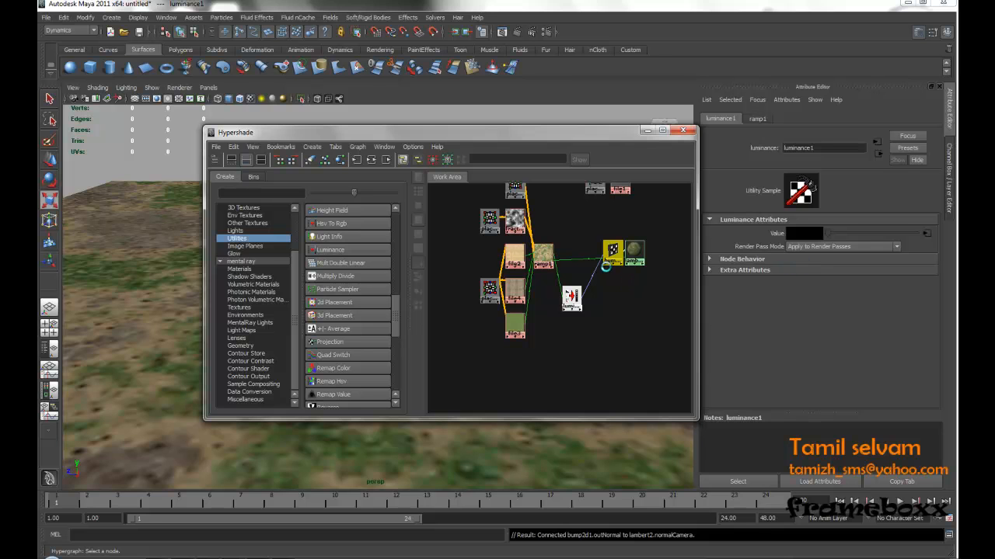
Step: Move the new bump2d1 node below lambert2 in the graph and set its Bump Depth to 0.05
left_click(619, 264)
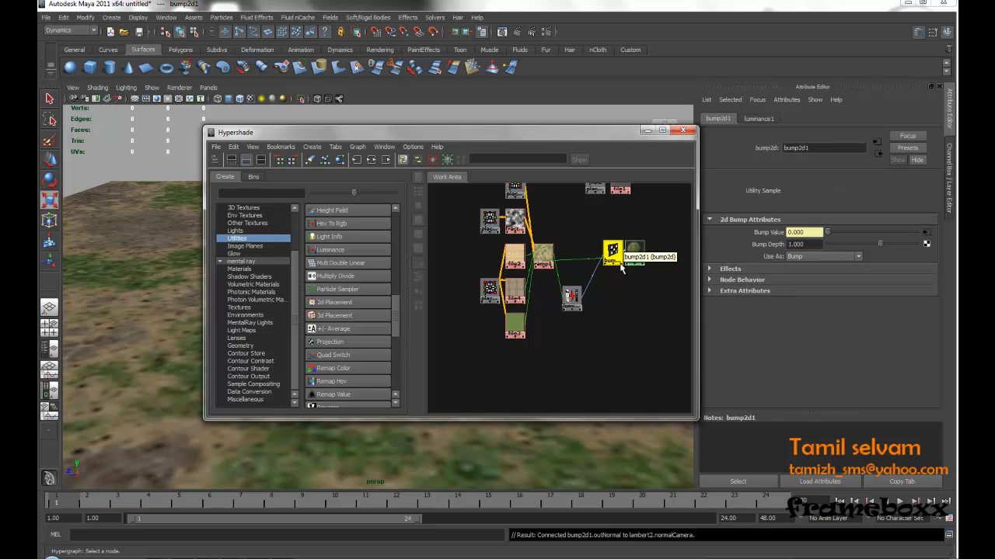
left_click_drag(619, 264, 614, 297)
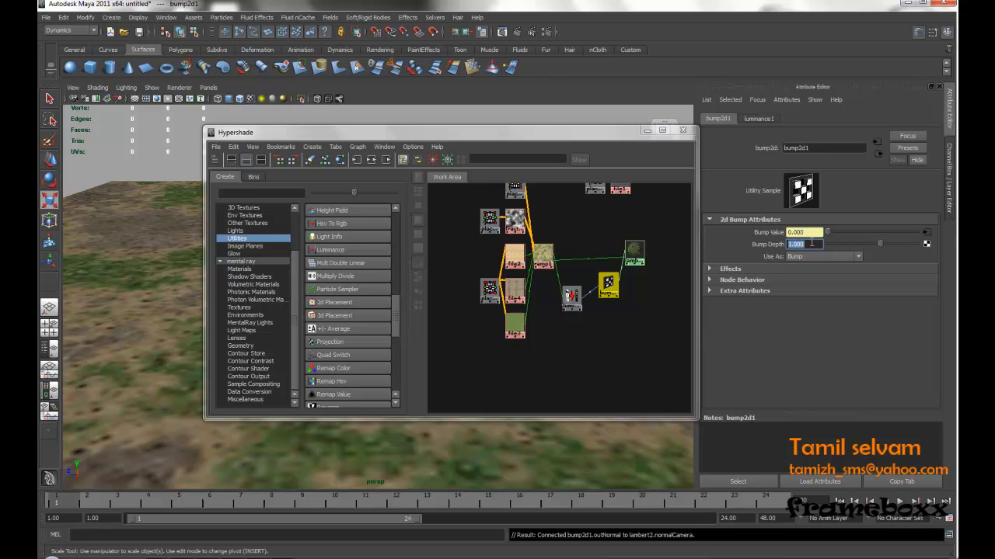
left_click(812, 243)
type(".05")
key("Return")
Step: Change lambert2's hardware Texture resolution and render the plane again
left_click(633, 251)
left_click(820, 375)
left_click(820, 390)
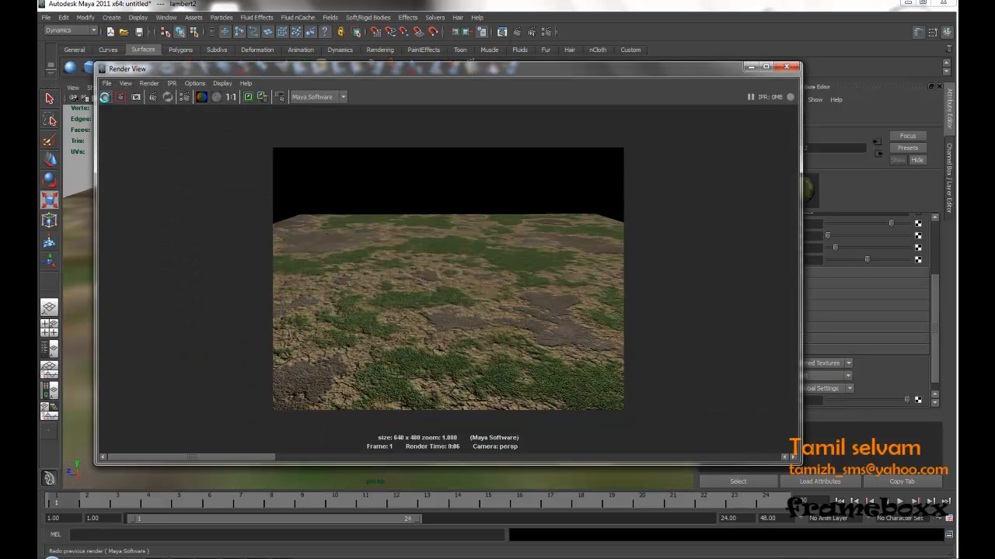
left_click(106, 96)
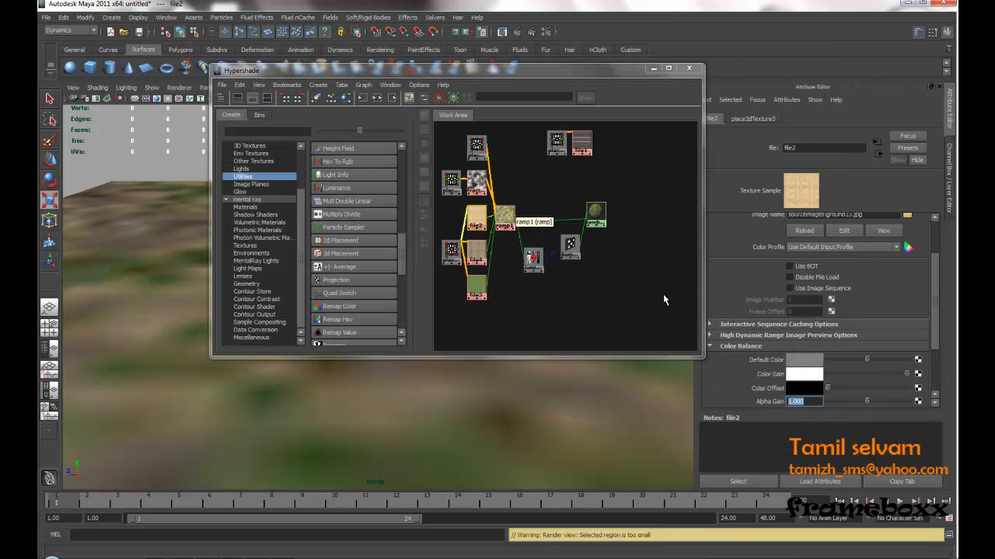
Step: Delete the bump2d1 node between the Luminance node and lambert2
left_click(570, 246)
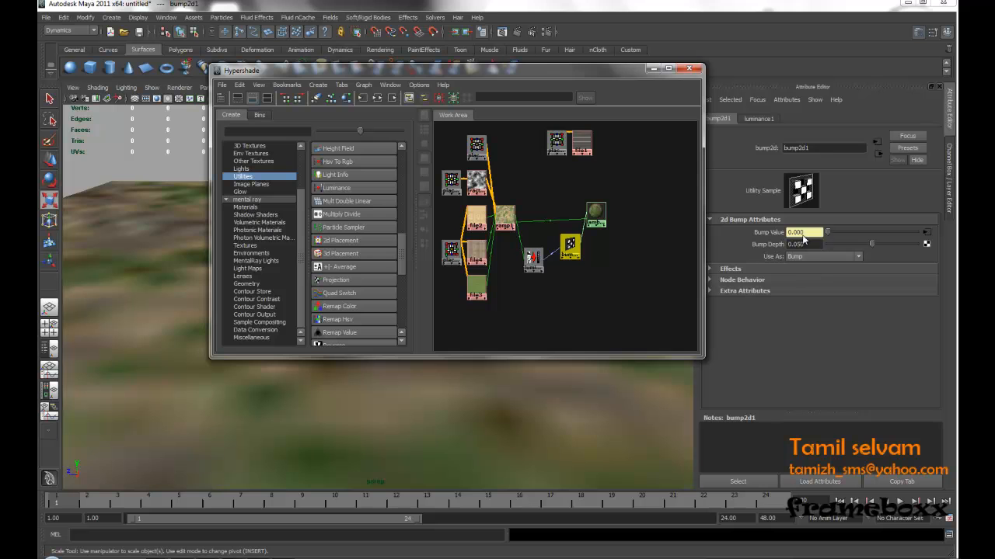
left_click(809, 243)
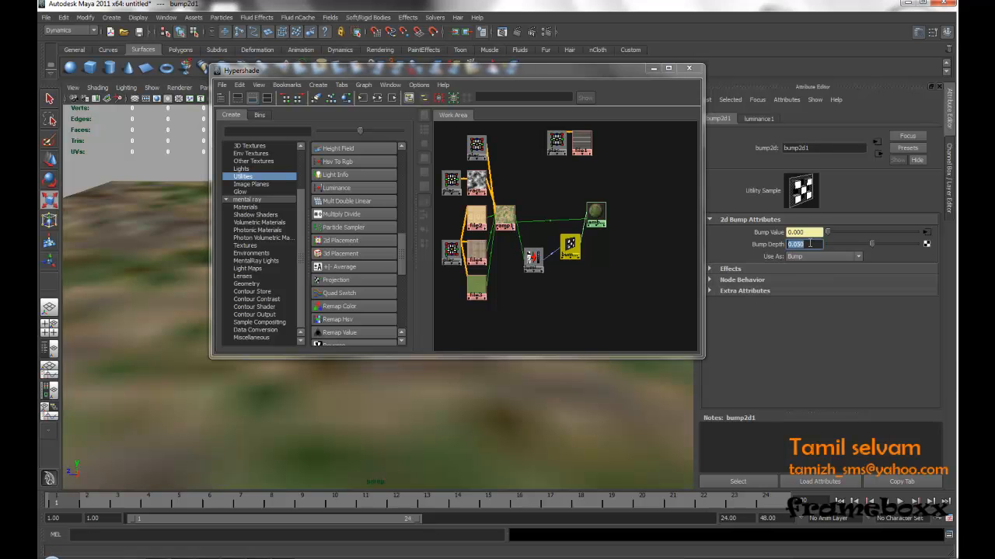
left_click(527, 80)
left_click_drag(526, 74, 672, 181)
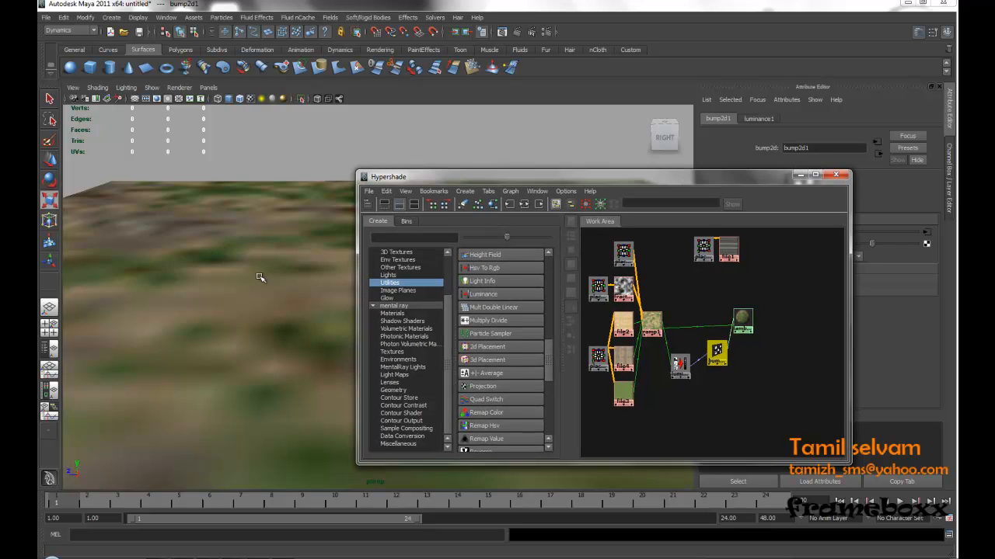
left_click_drag(572, 175, 398, 90)
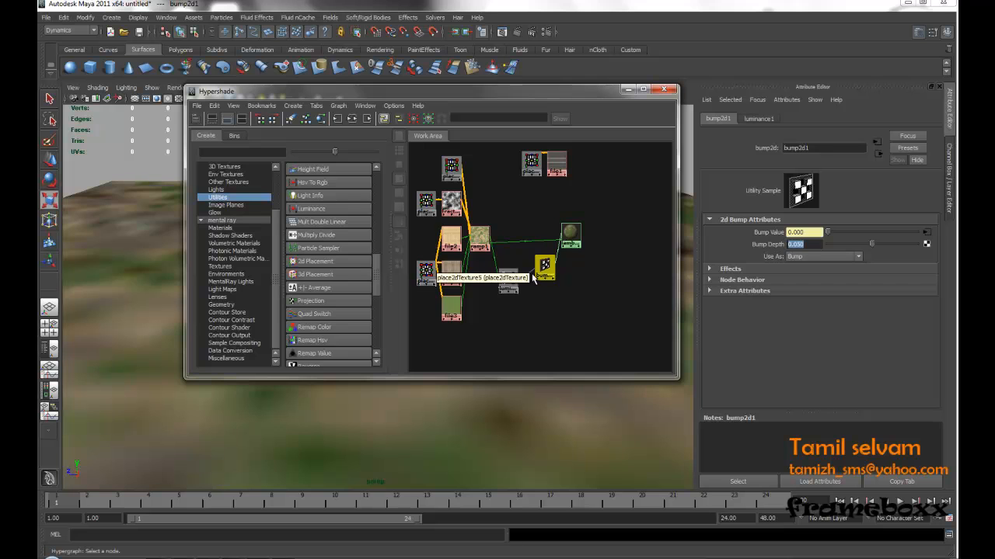
left_click_drag(548, 268, 551, 289)
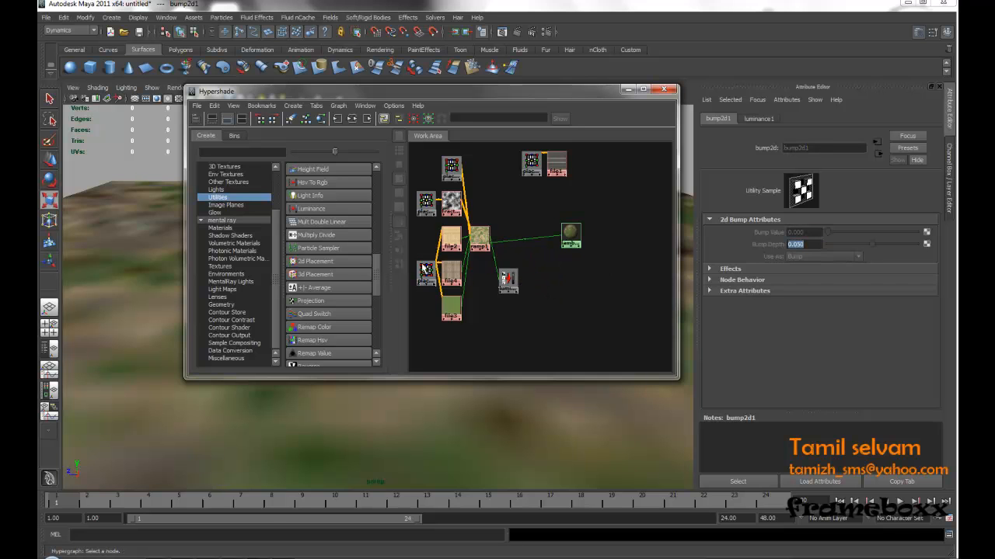
key("Delete")
Step: Create a 2D Ramp texture and place it with its placement node below lambert2 in the work area
left_click_drag(377, 260, 372, 239)
scroll(371, 242, "up", 3)
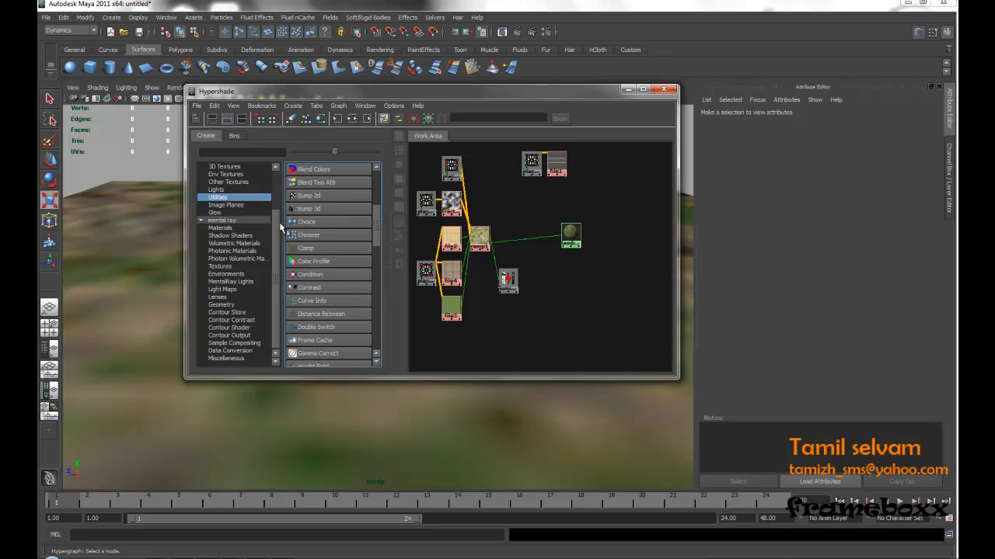
left_click_drag(278, 224, 275, 195)
left_click(224, 197)
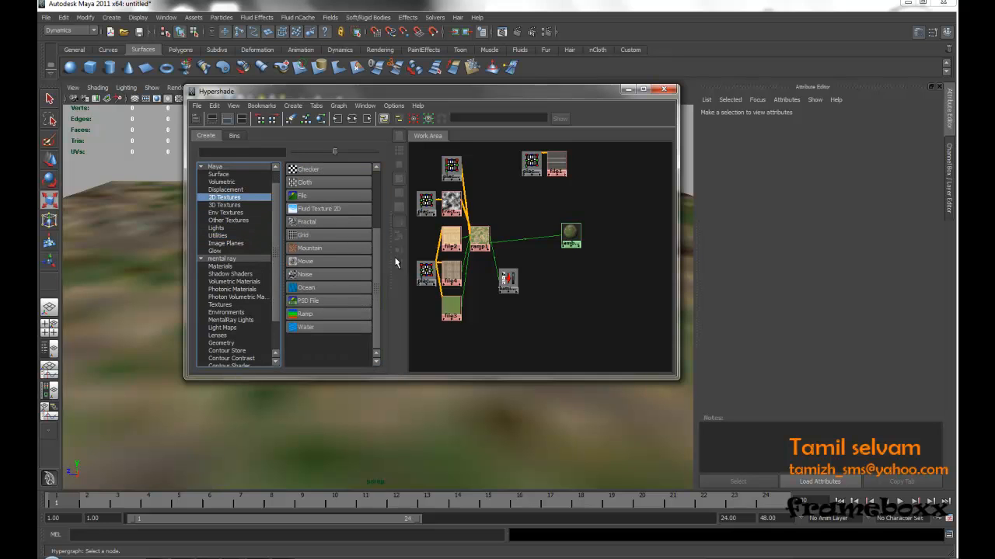
left_click(334, 315)
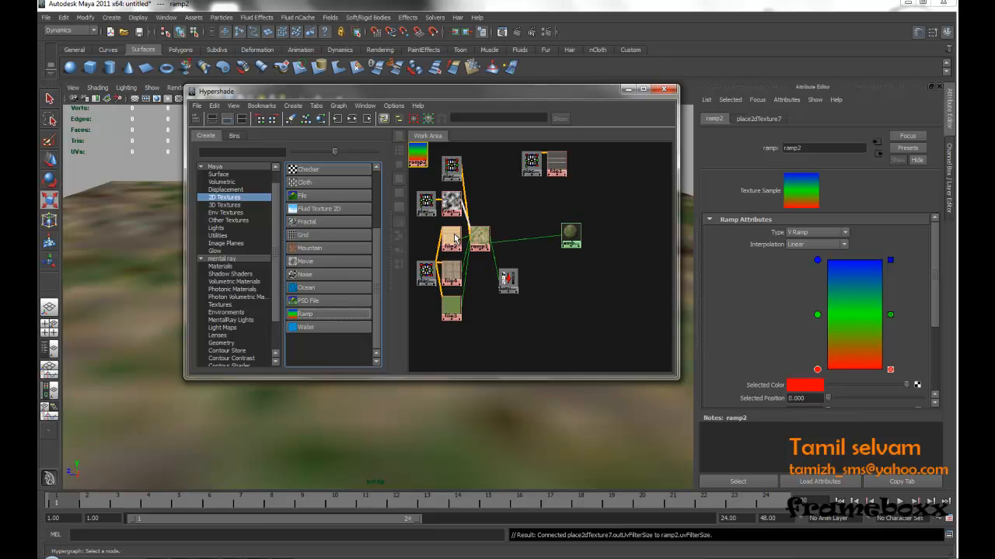
middle_click_drag(504, 207, 557, 257, "alt")
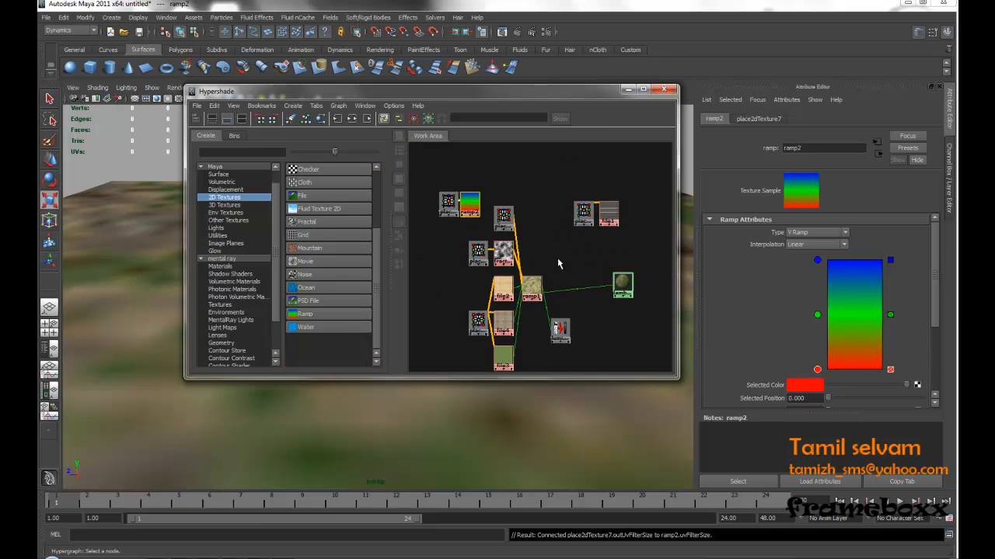
left_click(449, 195, "shift")
left_click_drag(473, 205, 614, 355)
middle_click_drag(597, 333, 506, 249, "alt")
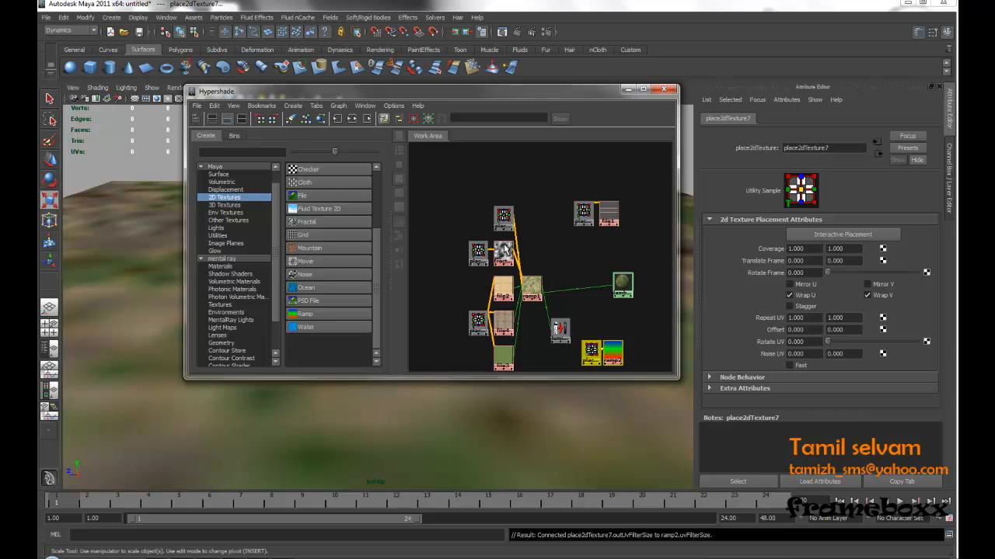
Step: Remove ramp2's middle green color entry and change its bottom red entry to black
left_click(522, 268)
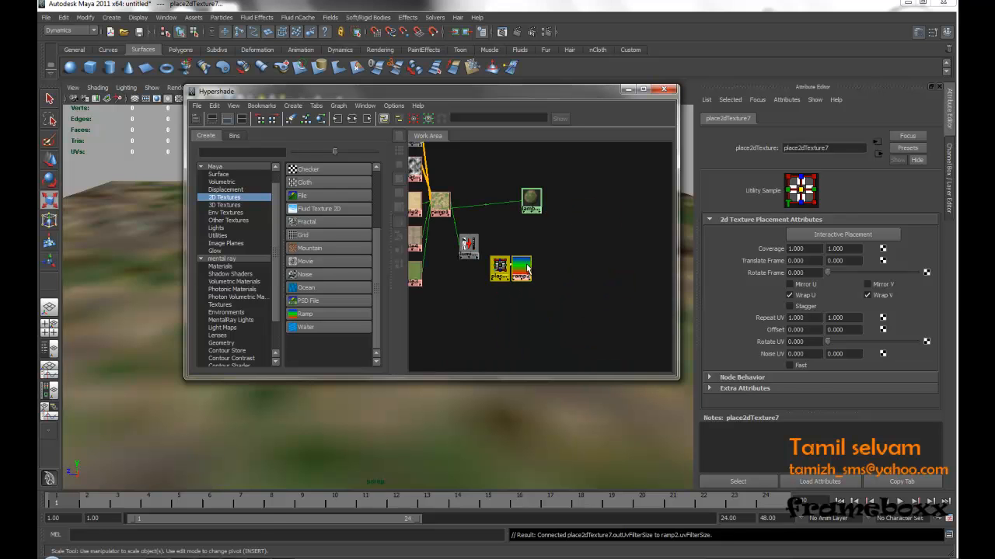
left_click(889, 314)
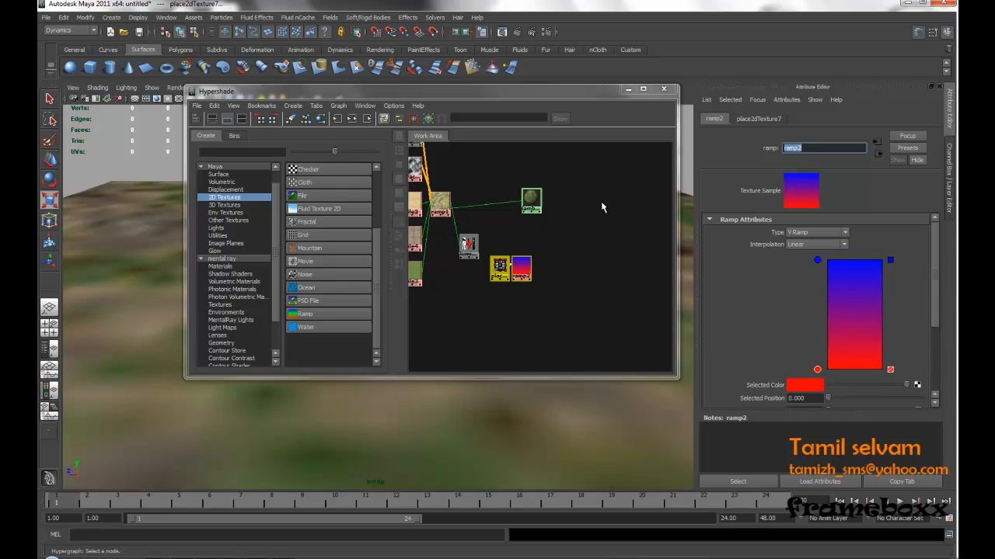
left_click(805, 386)
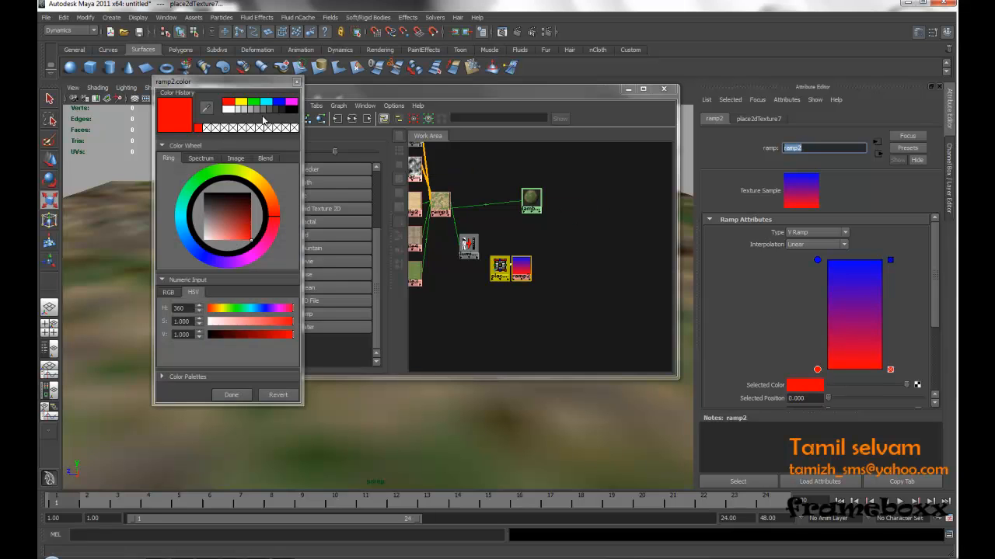
left_click(288, 110)
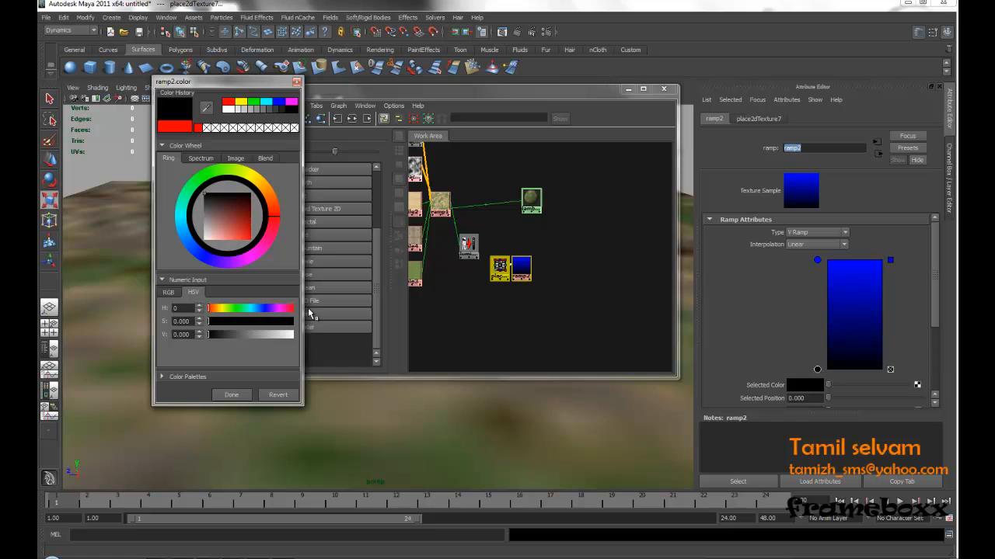
left_click(232, 395)
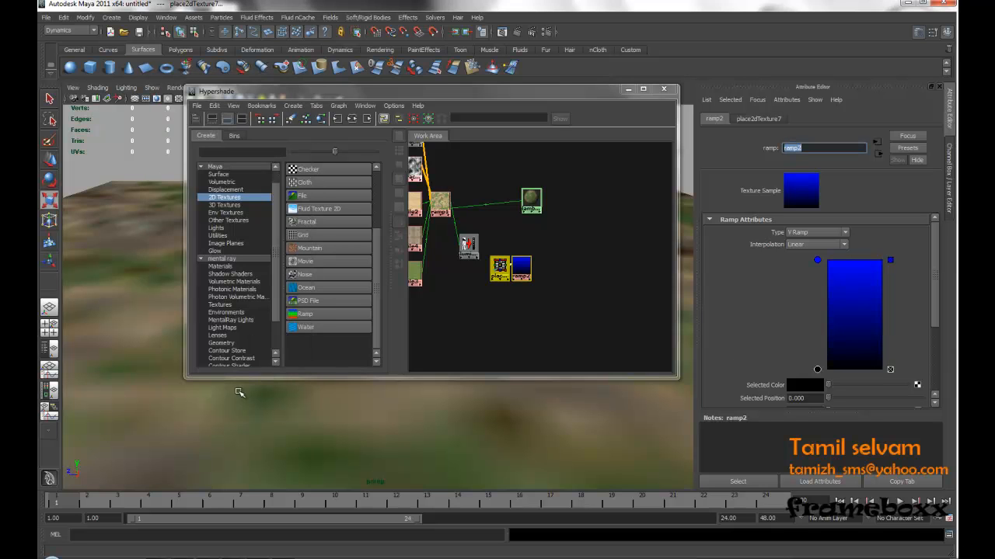
Step: Change ramp2's top blue entry to white and lighten the bottom entry to dark grey
left_click(817, 261)
left_click(805, 392)
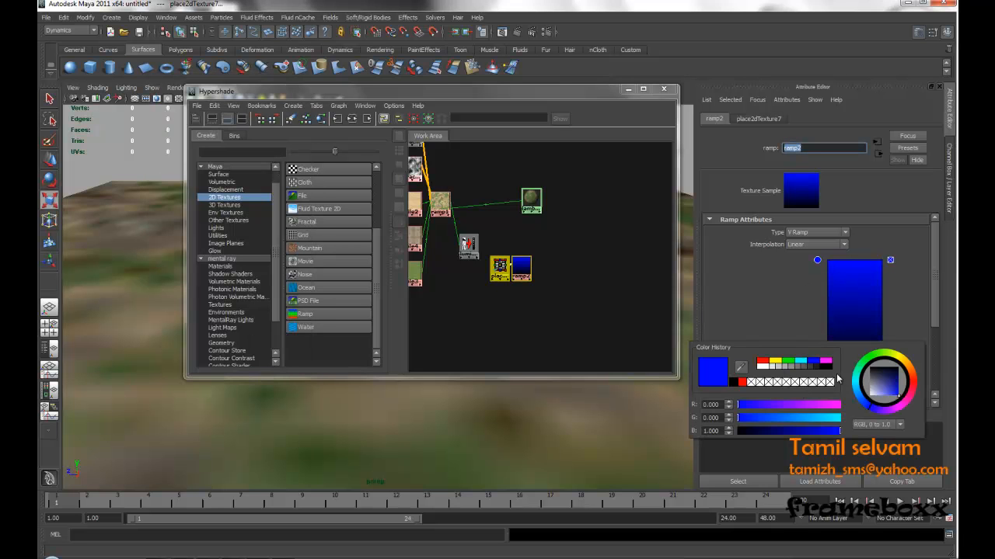
left_click(763, 367)
left_click(817, 370)
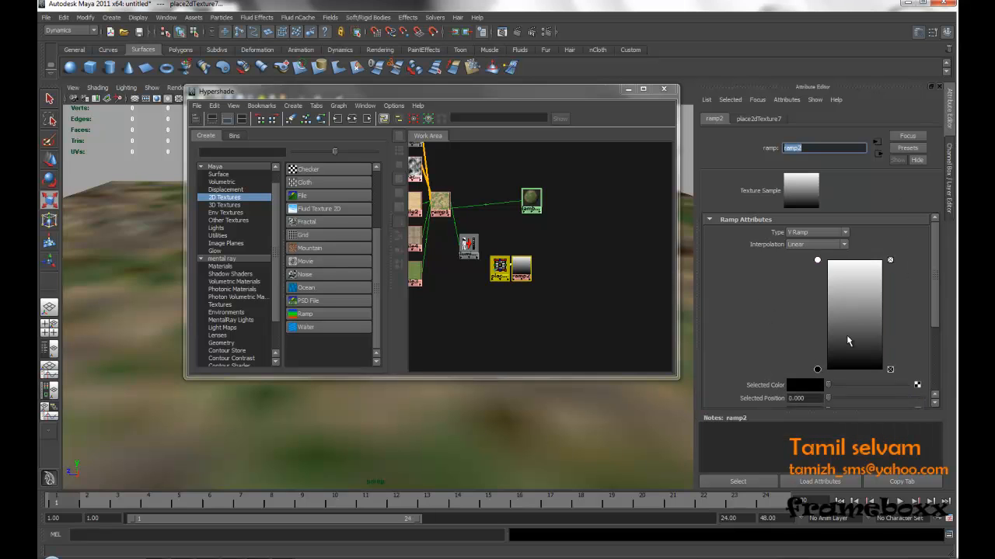
left_click_drag(829, 386, 852, 386)
Step: Connect the Luminance node's outValue to both uCoord and vCoord of ramp2
middle_click_drag(524, 229, 566, 257, "alt")
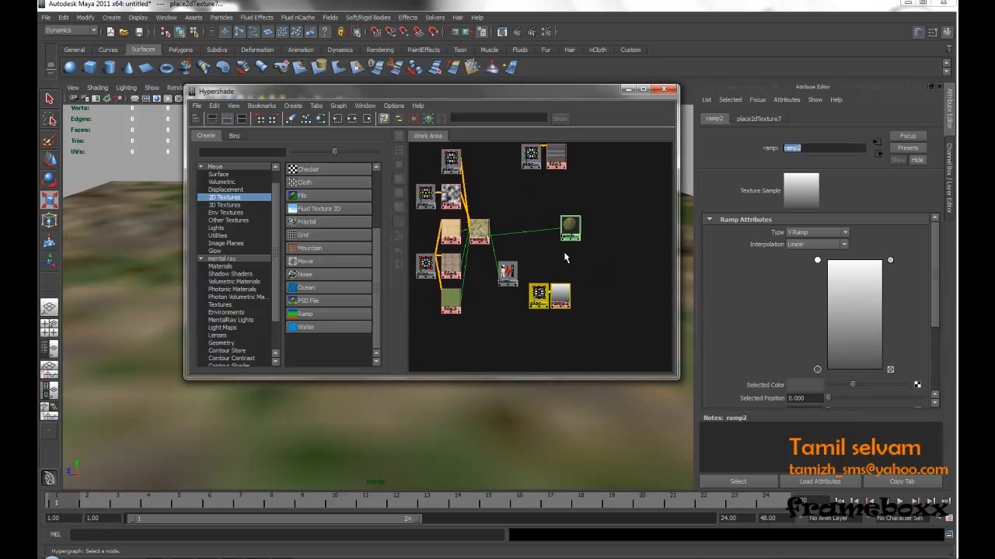
right_click_drag(566, 257, 588, 300, "alt")
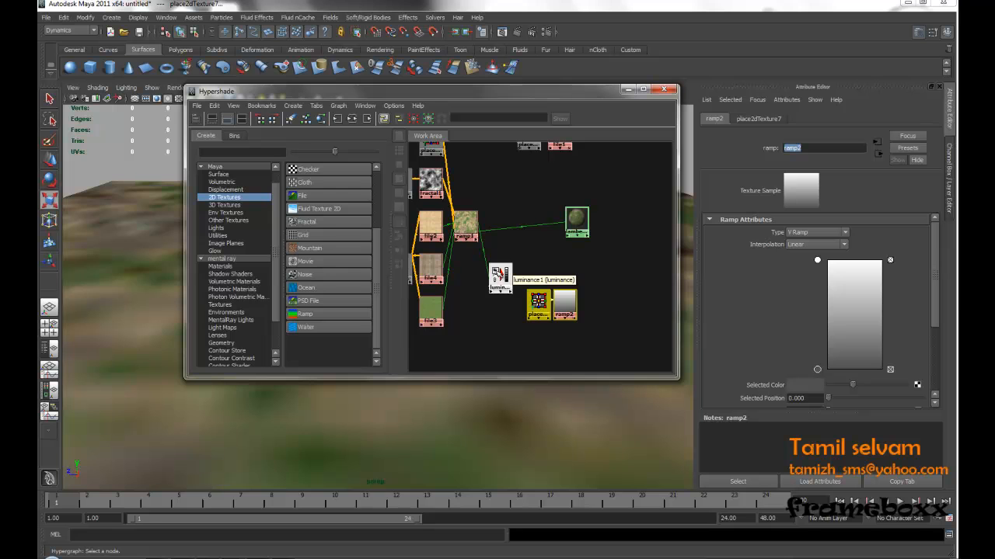
middle_click_drag(498, 270, 568, 310)
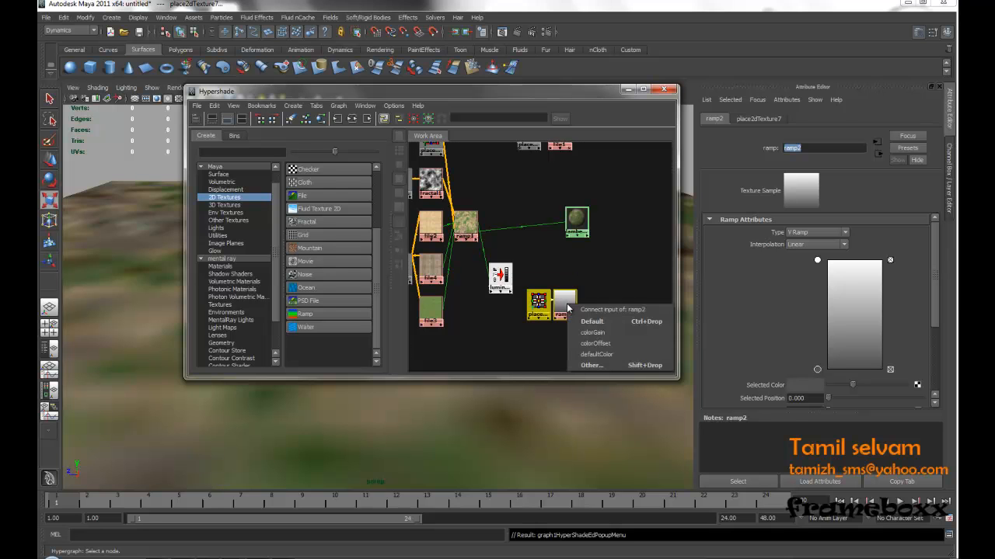
left_click(595, 365)
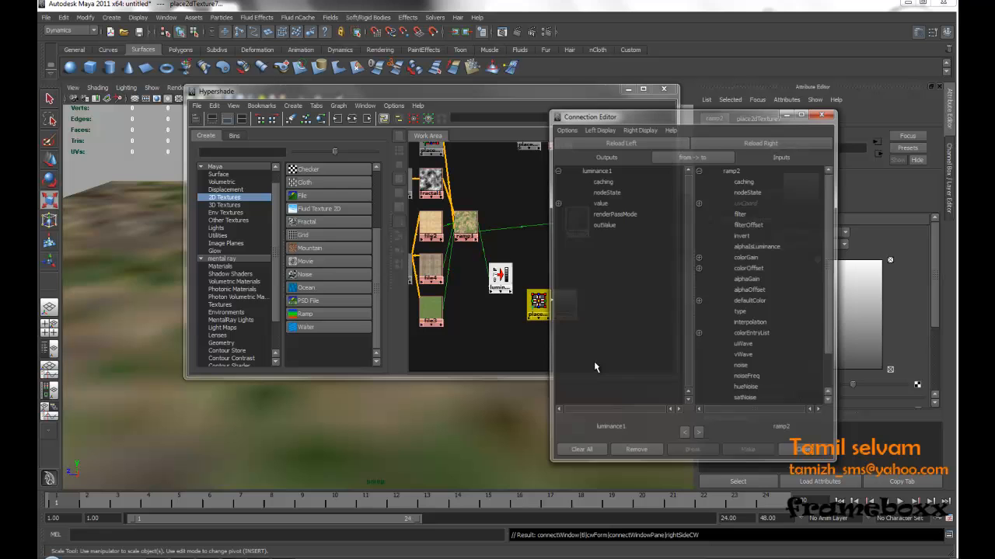
left_click(600, 225)
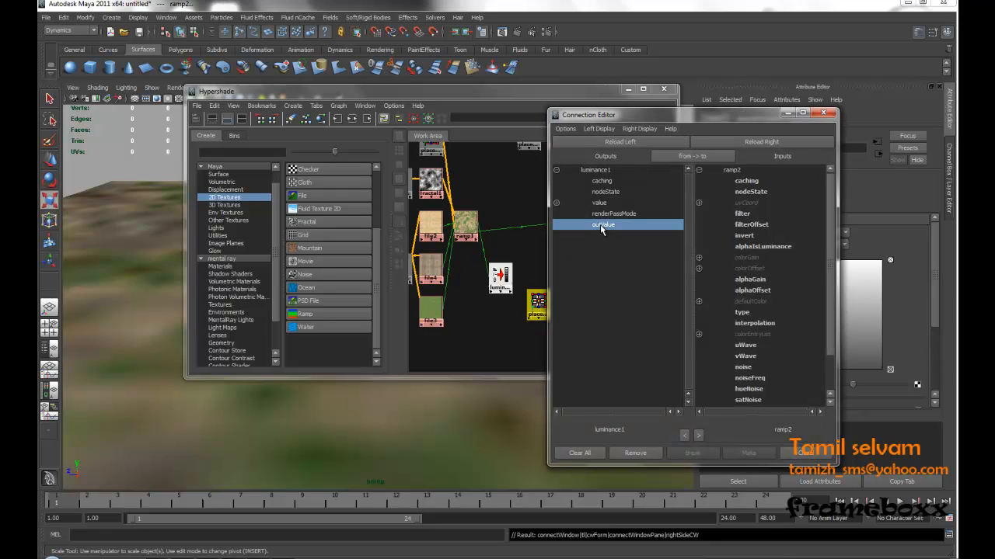
left_click(699, 203)
left_click(761, 223)
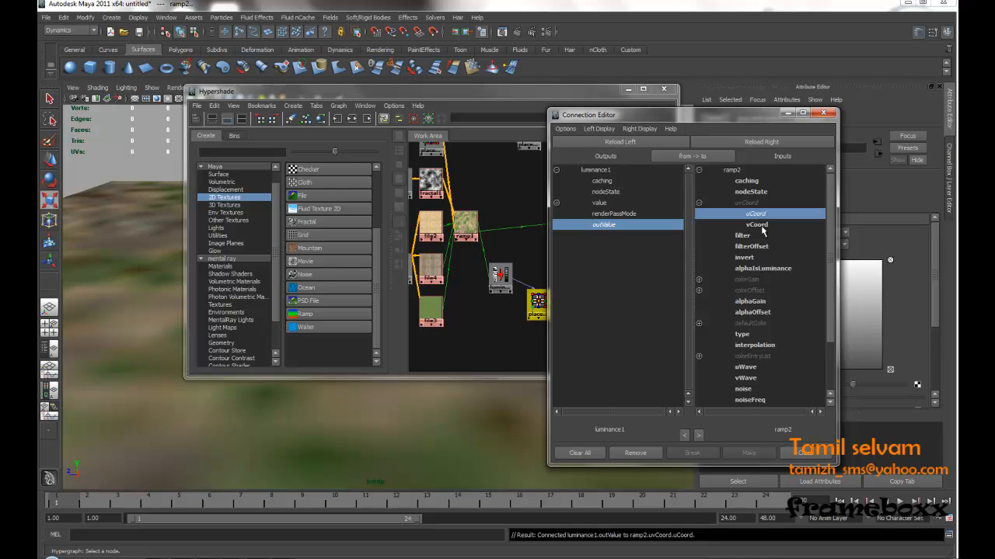
left_click(808, 453)
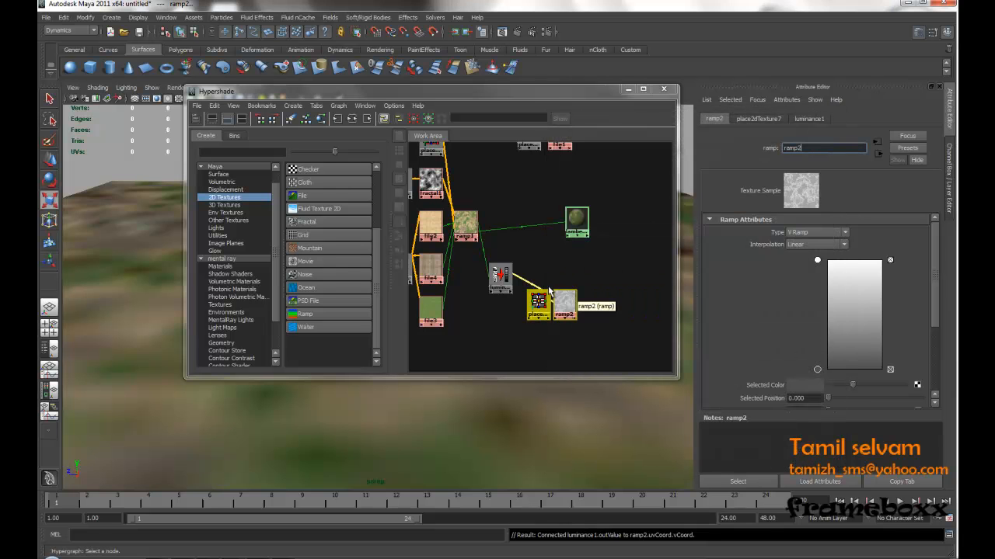
Step: Connect ramp2 to lambert2's bump map input
left_click_drag(540, 248, 524, 249, "alt")
right_click_drag(525, 272, 541, 282, "alt")
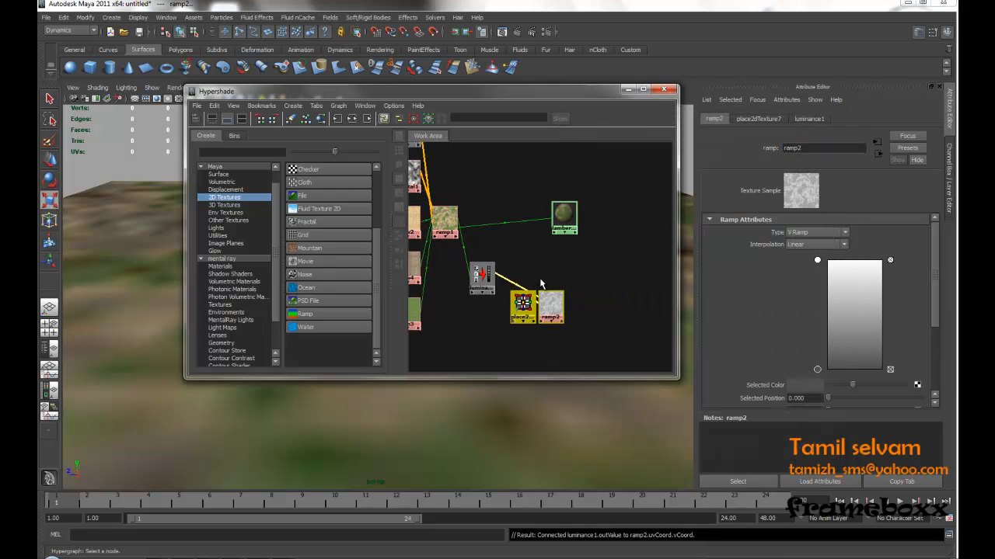
middle_click_drag(559, 265, 563, 290, "alt")
middle_click_drag(555, 333, 574, 244)
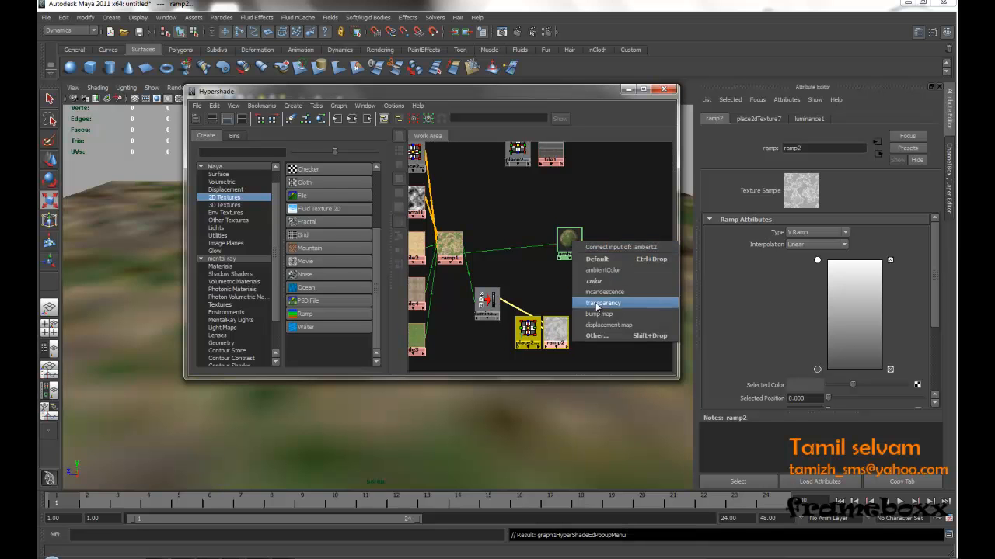
left_click(612, 315)
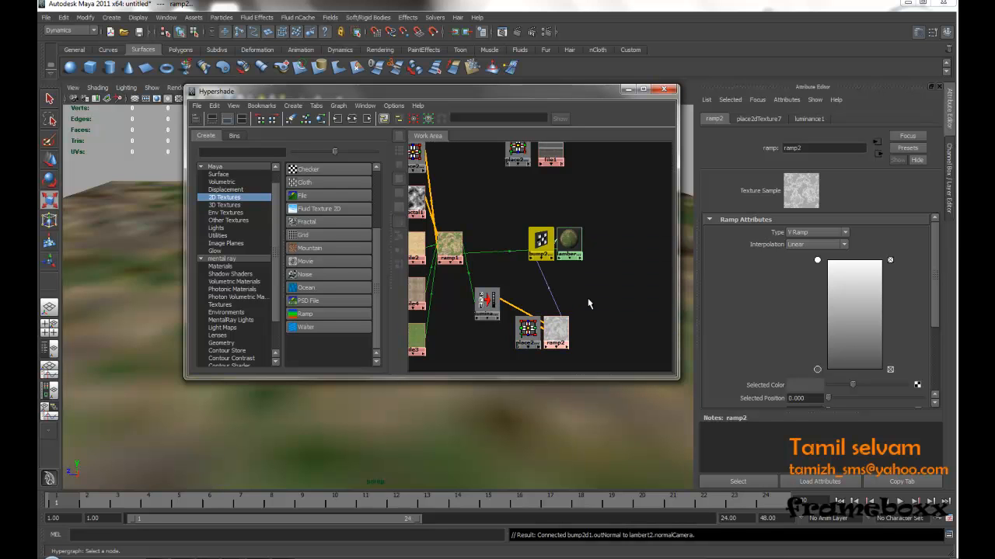
Step: Move the new bump2d1 node beside ramp2 below lambert2 and set its Bump Depth to 0.01
left_click(543, 243)
left_click_drag(542, 243, 585, 303)
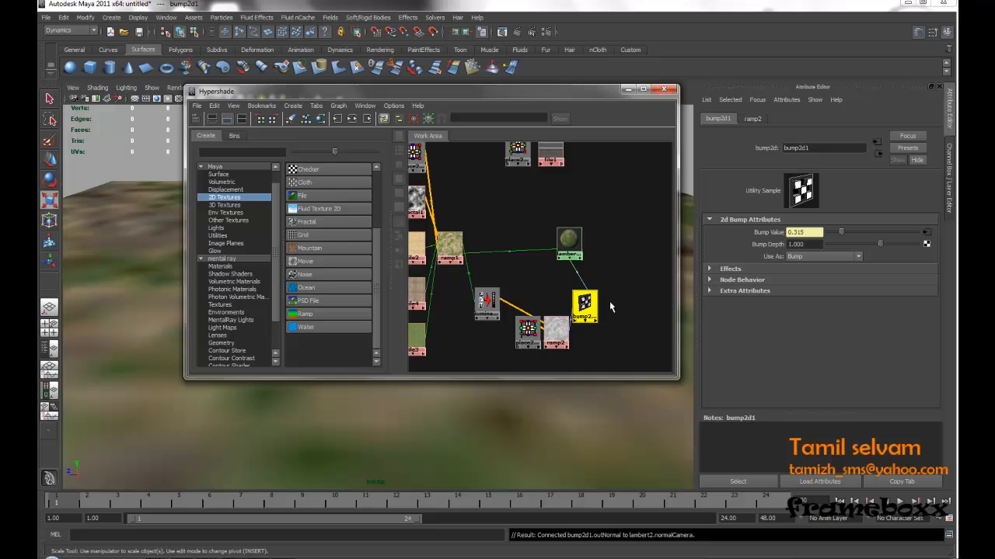
left_click(807, 244)
type(".01")
key("Return")
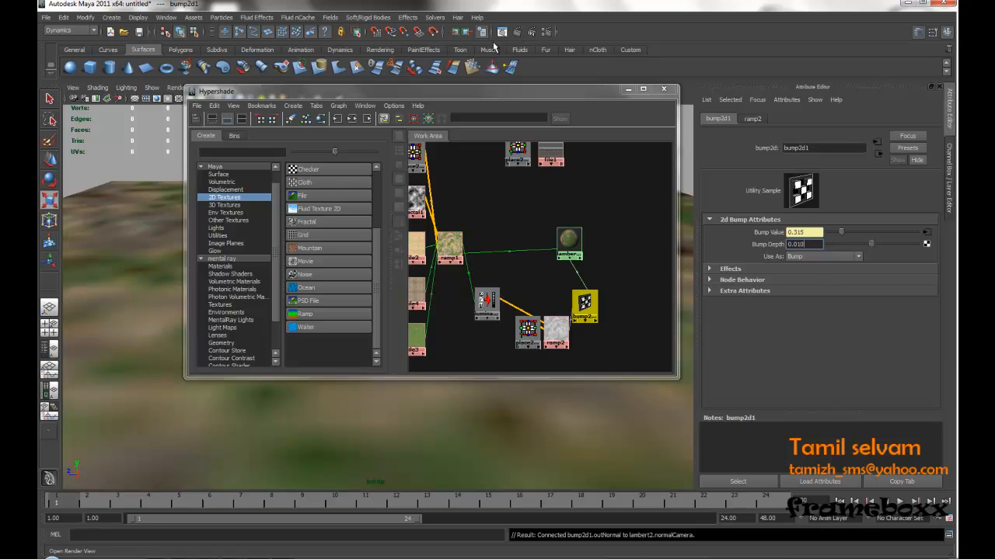
Step: Start an IPR render of the plane, select a tuning region over the foreground ground, and arrange the Hypershade beside the render
left_click(501, 31)
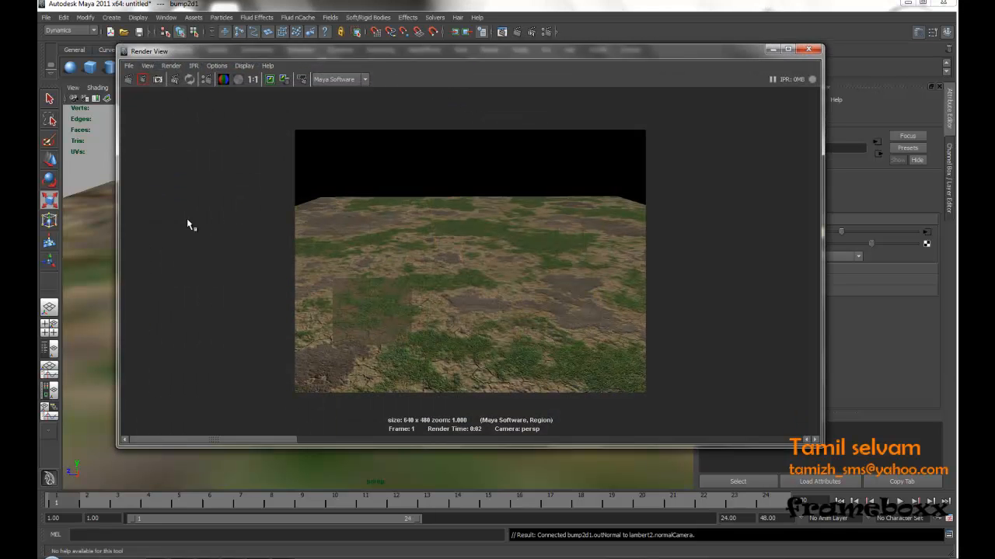
left_click_drag(119, 446, 363, 451)
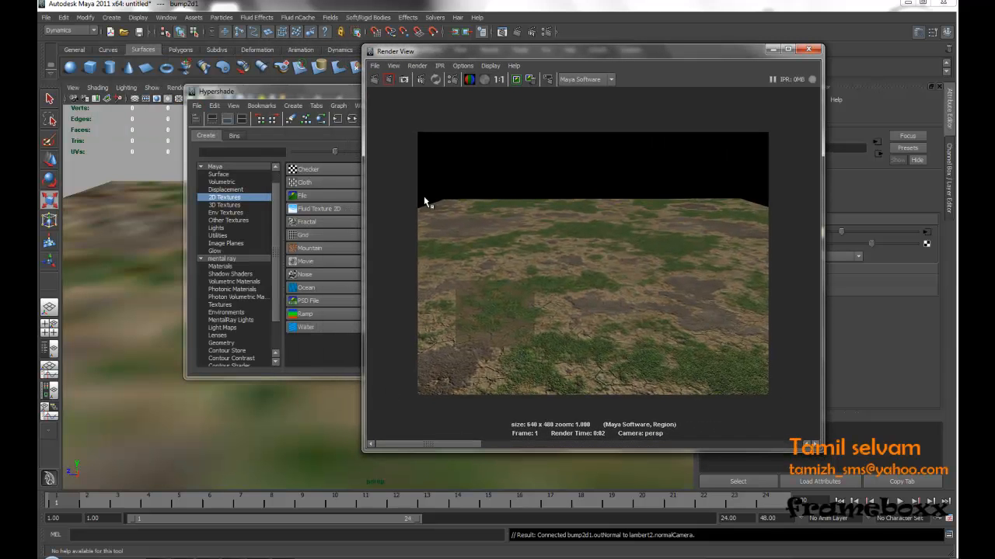
left_click(422, 80)
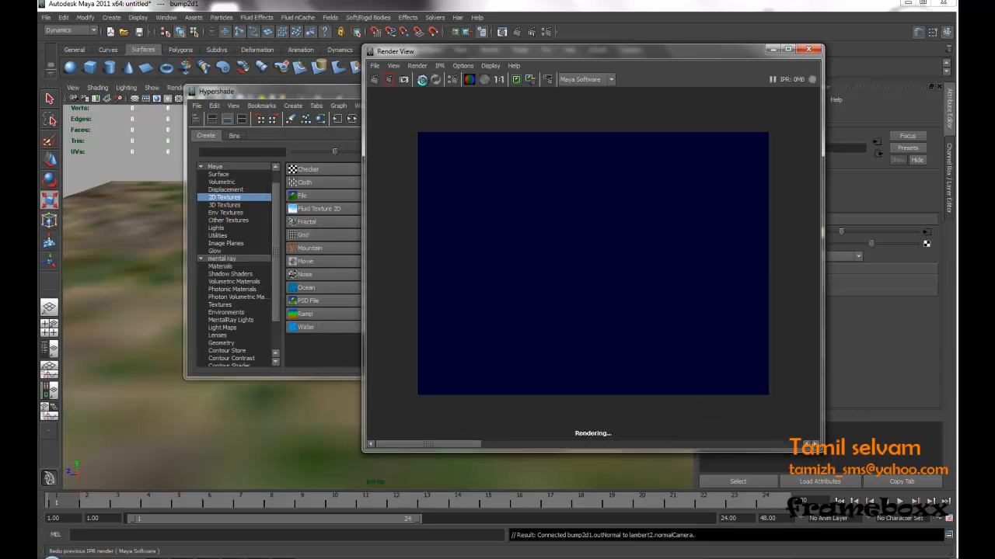
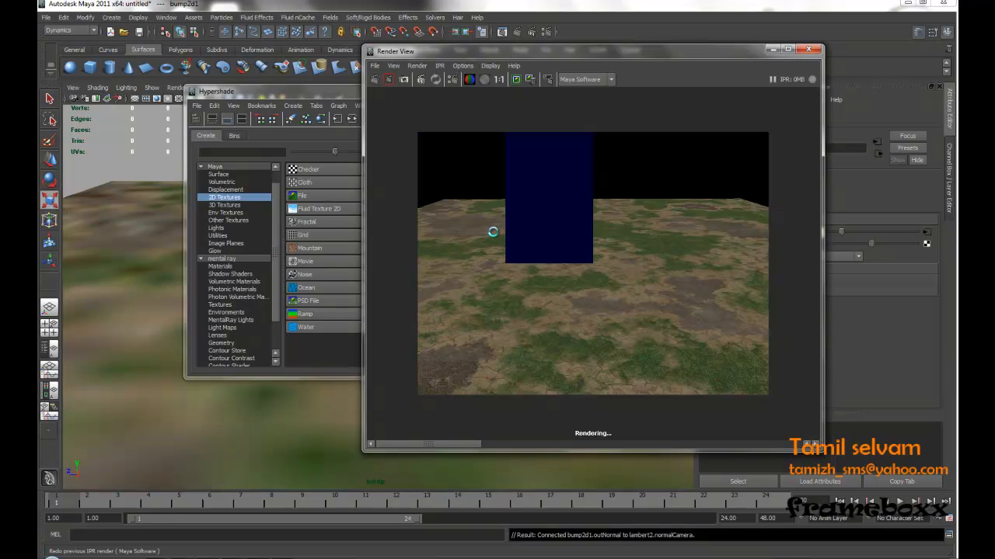
left_click_drag(467, 257, 669, 394)
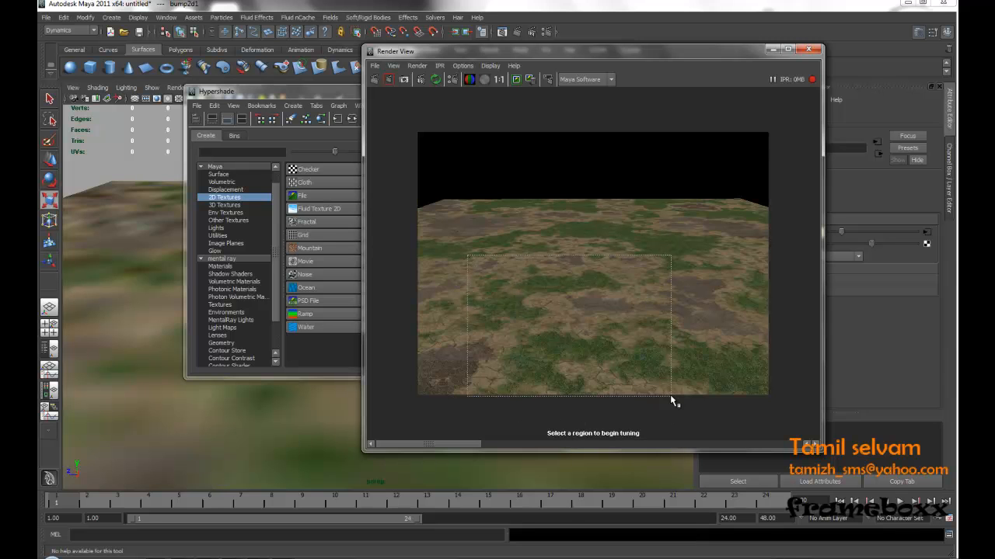
left_click_drag(338, 99, 216, 104)
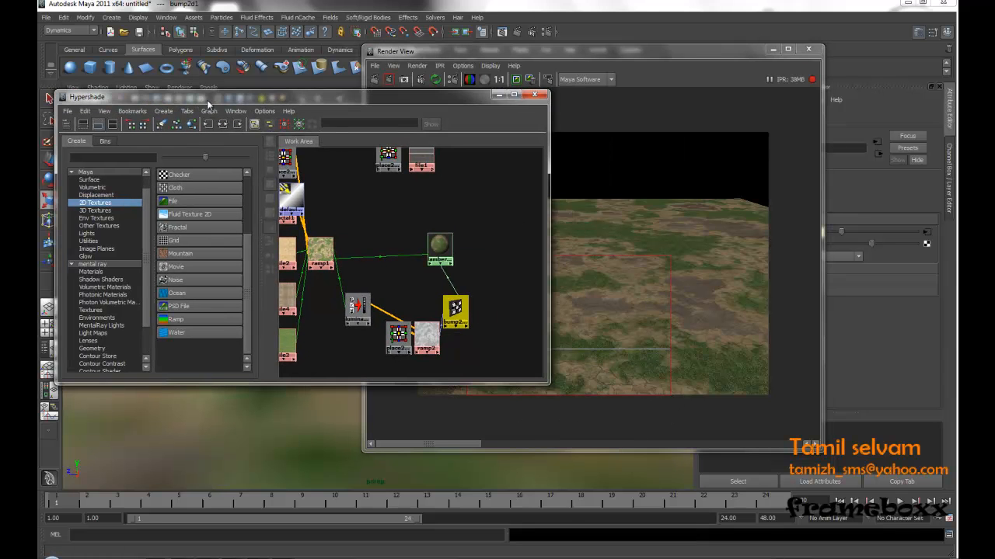
Step: Set ramp2's lower marker to black at position 0.290 and move its white marker to 0.465
left_click(425, 335)
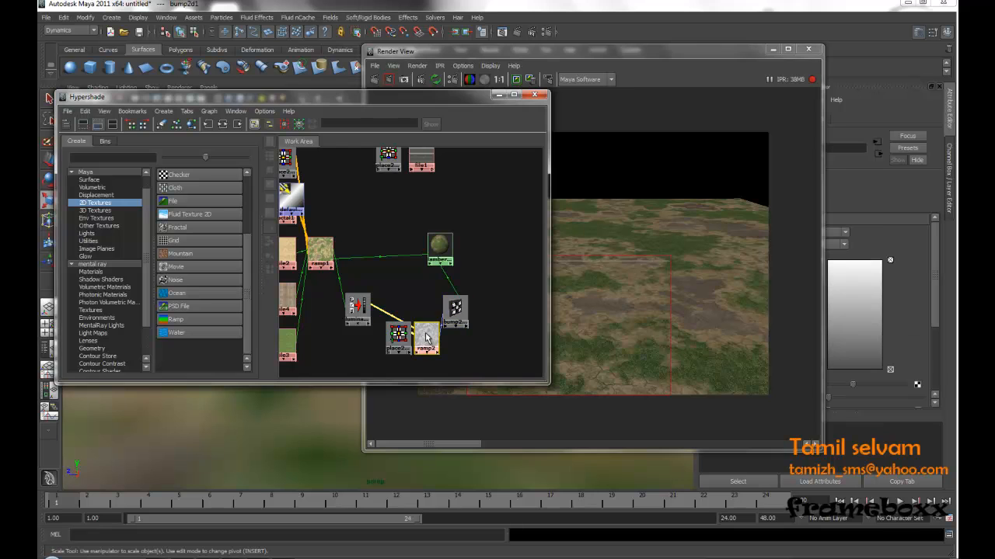
left_click_drag(665, 53, 488, 54)
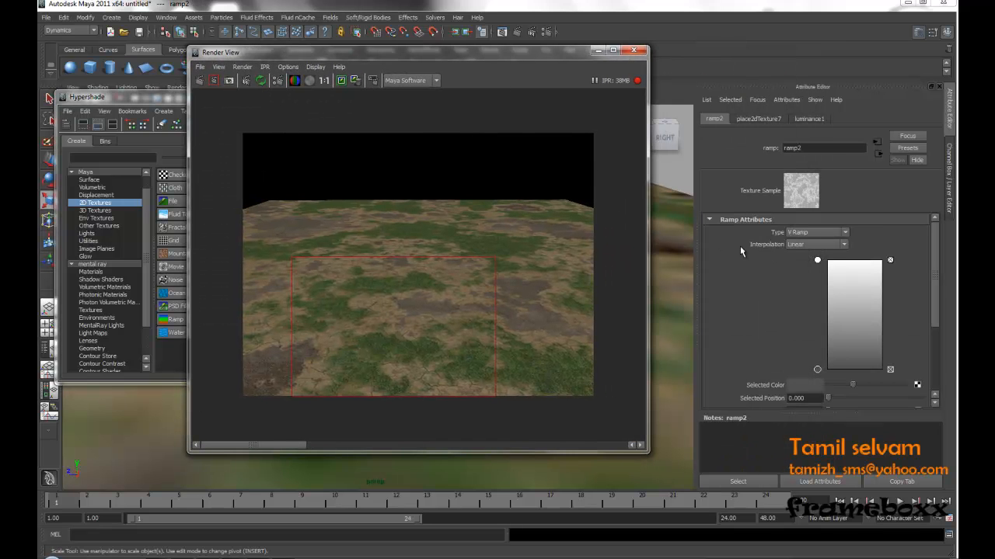
left_click_drag(853, 387, 828, 386)
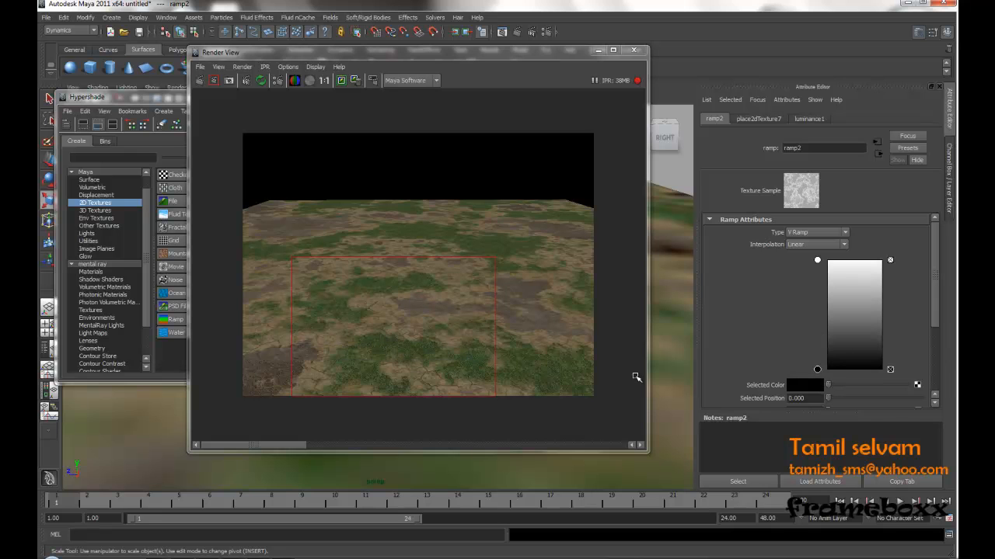
left_click_drag(818, 370, 819, 338)
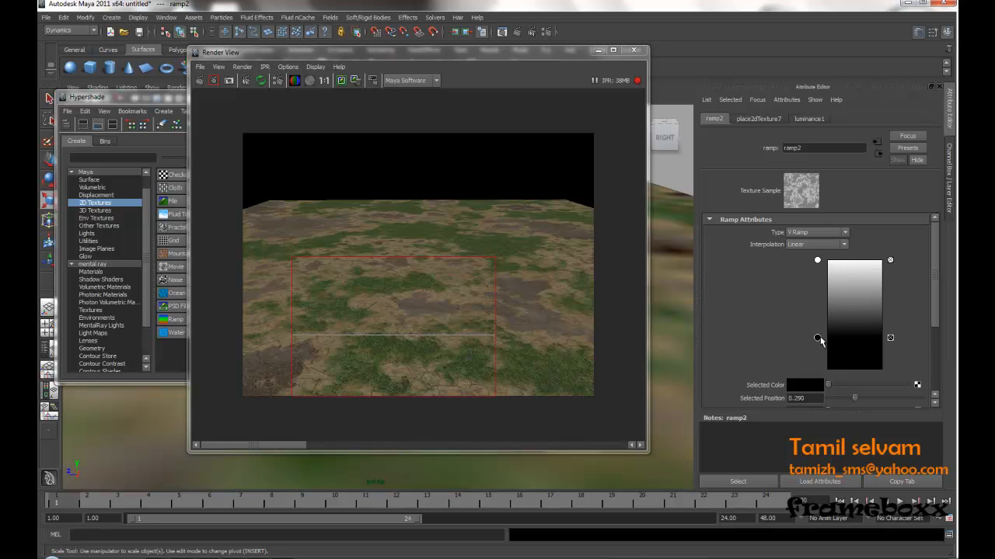
left_click_drag(821, 262, 818, 321)
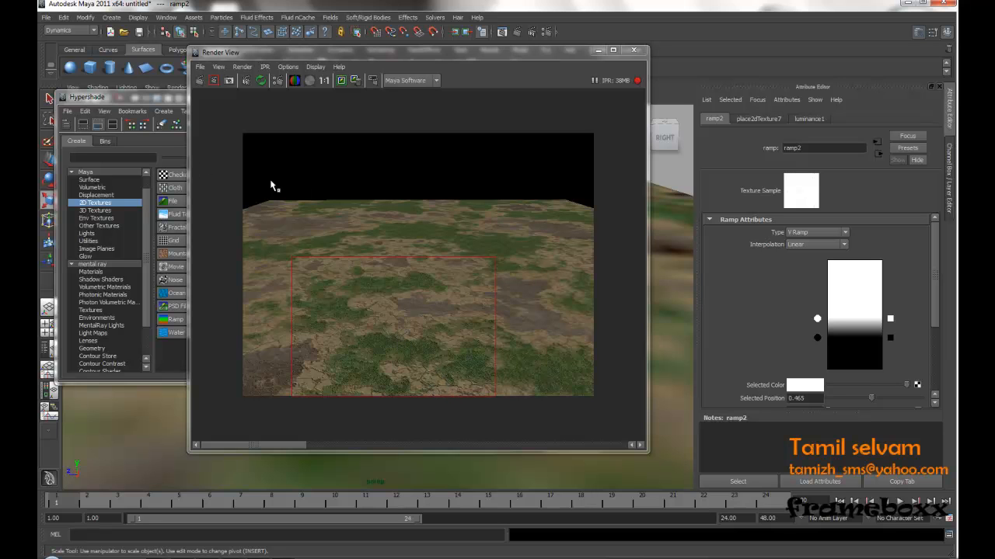
Step: Try a Bump Depth of 0.05 on bump2d1 and check the effect in the IPR render
left_click(183, 100)
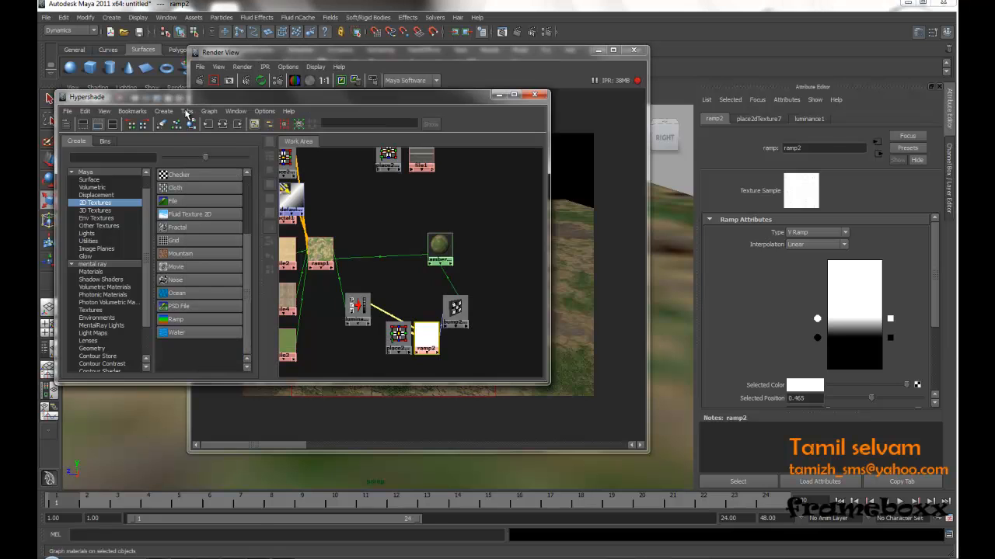
left_click(455, 311)
left_click(805, 244)
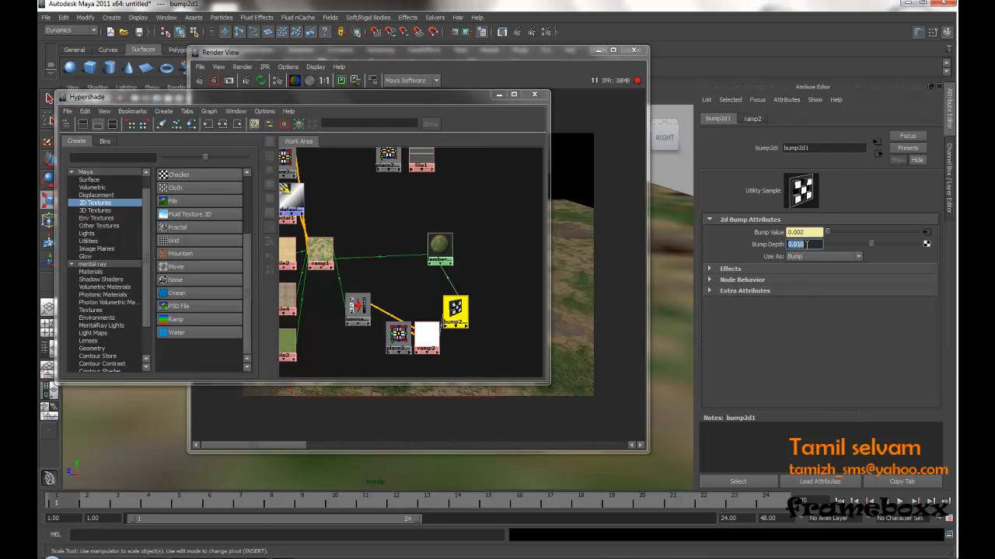
left_click(535, 71)
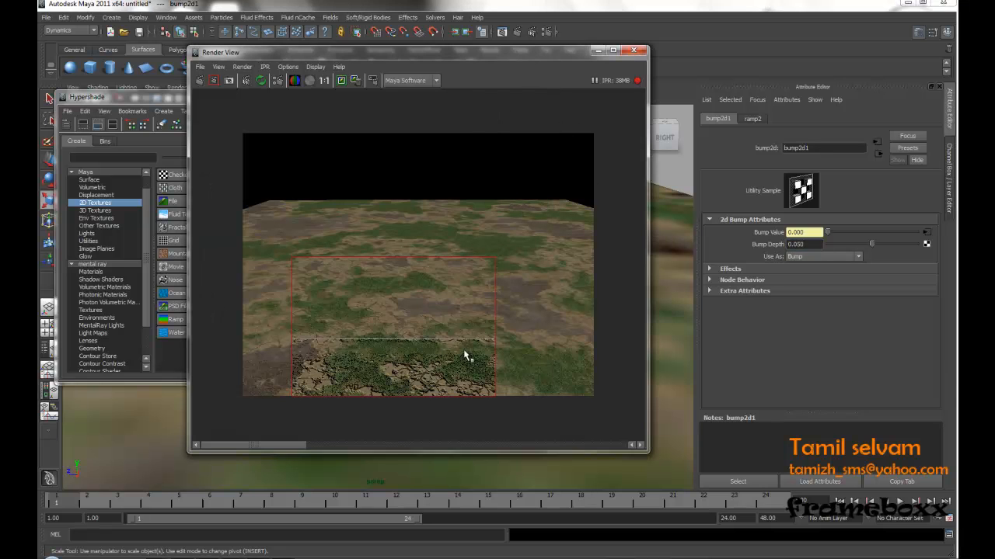
Step: Move ramp2's white marker to 1.000 and its black marker to 0.050, and lighten the black to dark grey
left_click(161, 105)
left_click(425, 335)
left_click(417, 57)
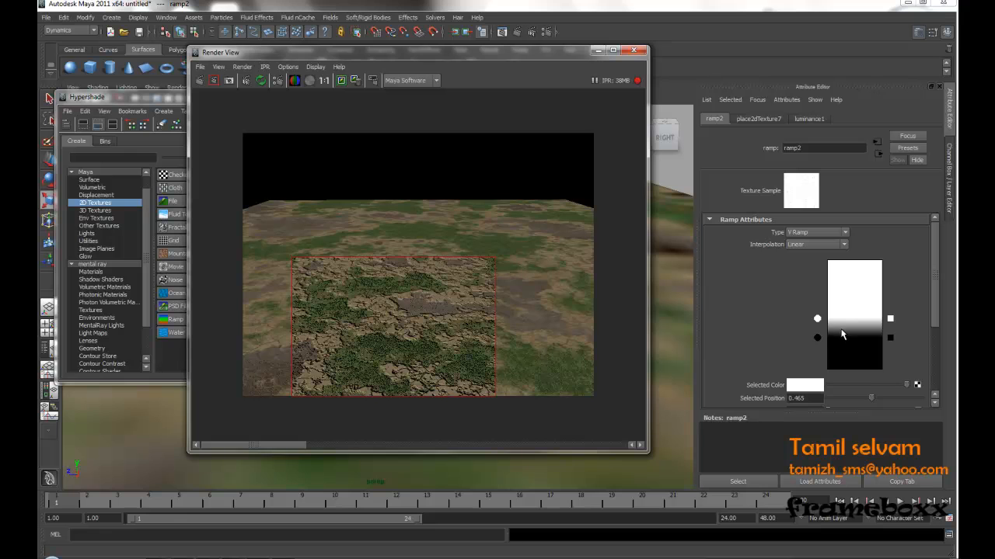
left_click_drag(818, 320, 826, 263)
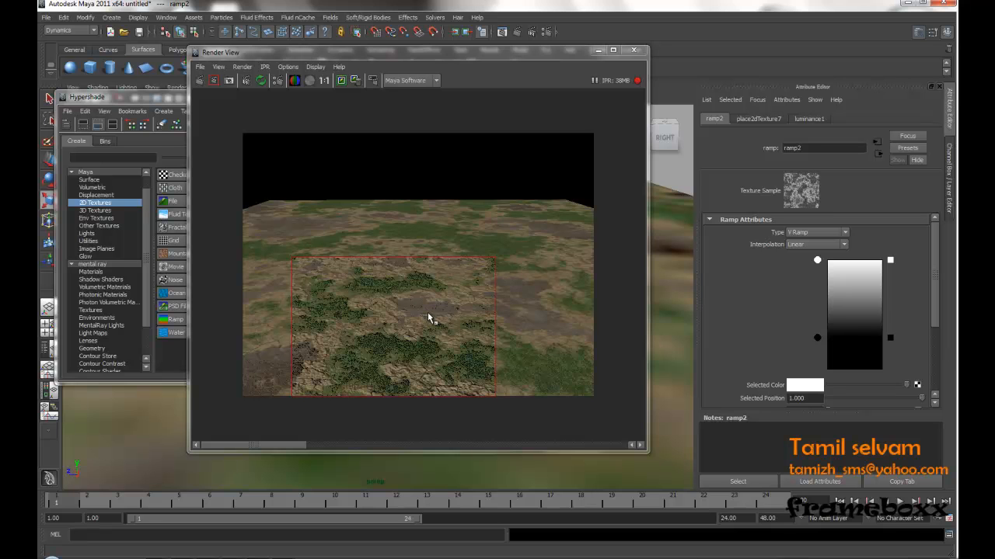
left_click_drag(817, 339, 821, 295)
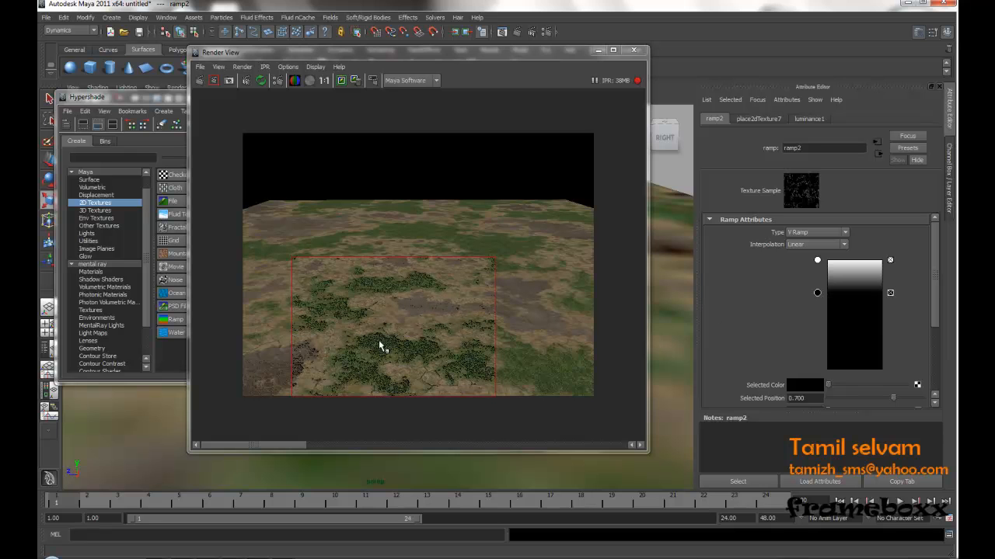
left_click_drag(820, 297, 824, 366)
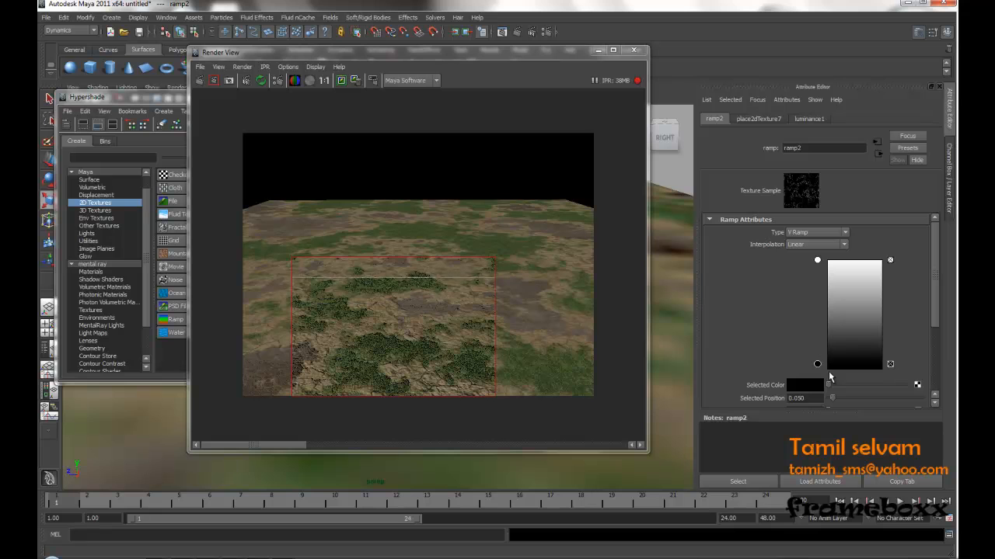
left_click_drag(829, 389, 842, 389)
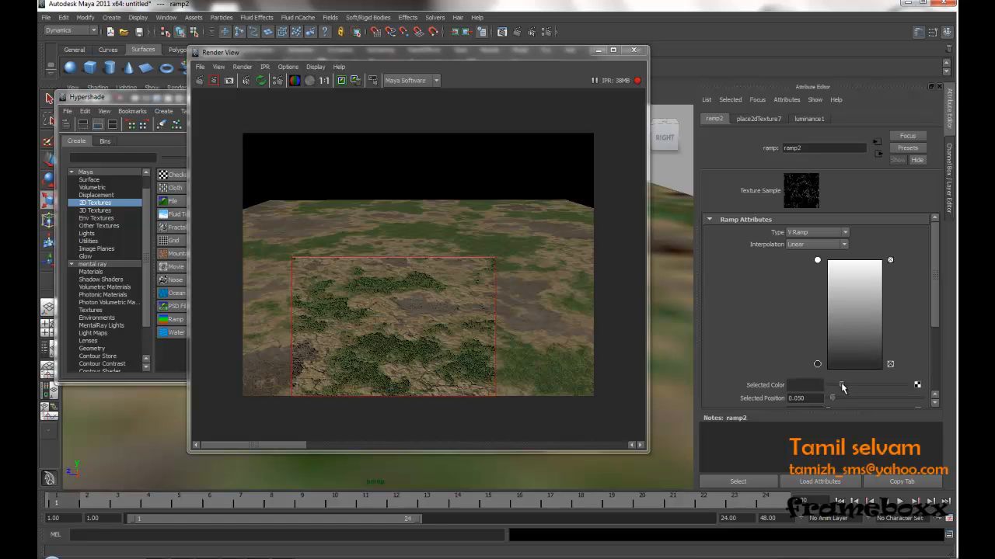
Step: Try a Bump Depth of 0.01 on bump2d1, then raise it to 0.02 while checking the IPR render
left_click(131, 97)
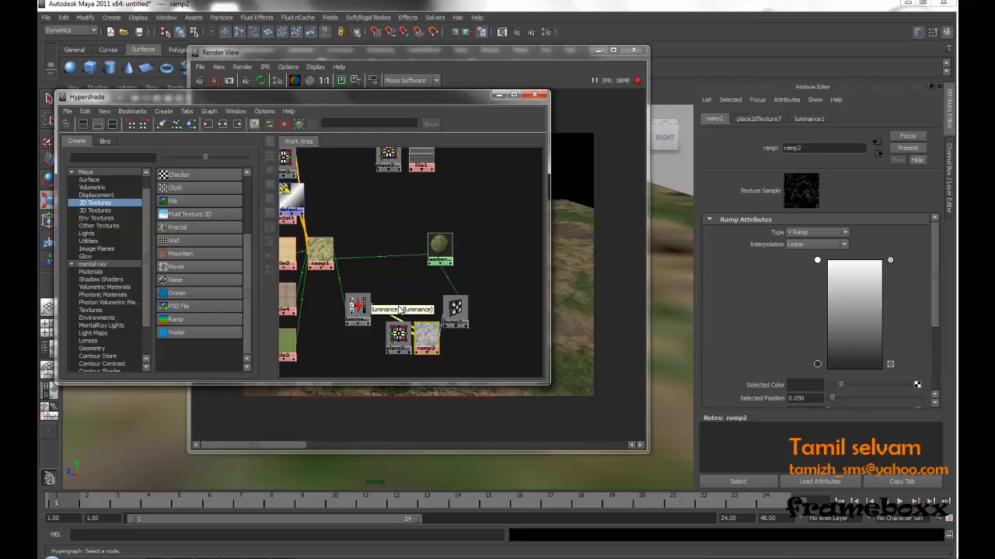
left_click(455, 311)
left_click(817, 244)
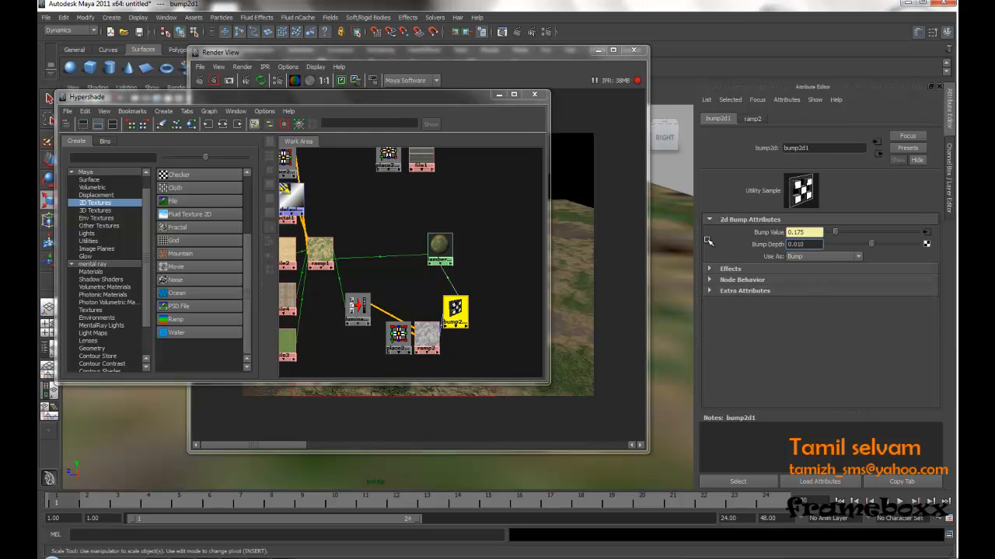
left_click(543, 57)
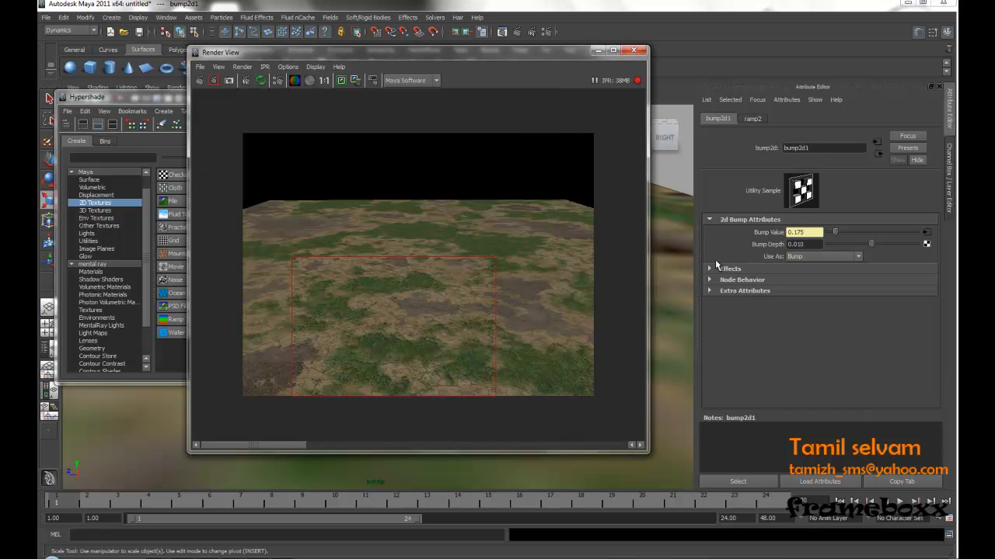
left_click(813, 245)
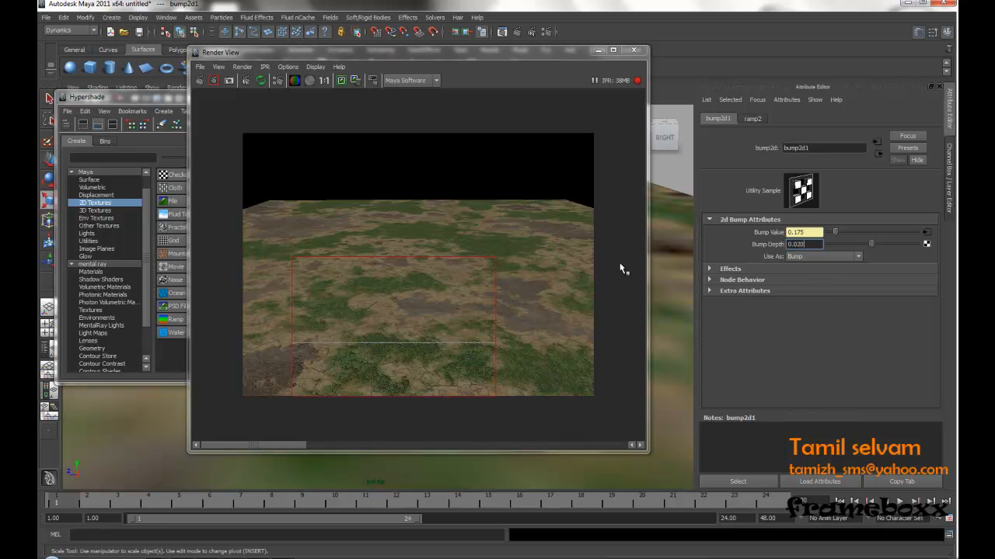
Step: Move ramp2's white marker to position 0.665 and its dark grey marker to 0.000, after trying the latter at 0.295
left_click(170, 104)
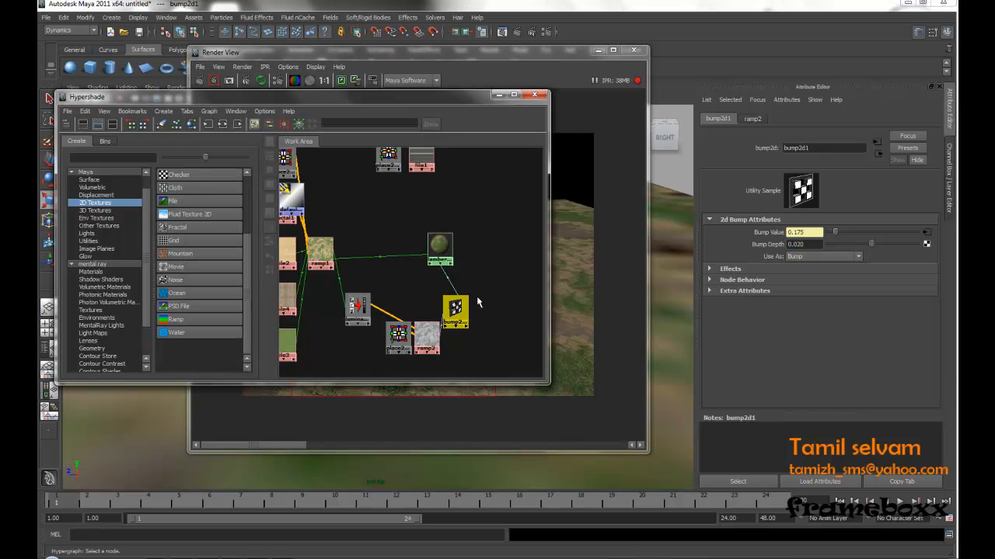
left_click(424, 339)
left_click(553, 58)
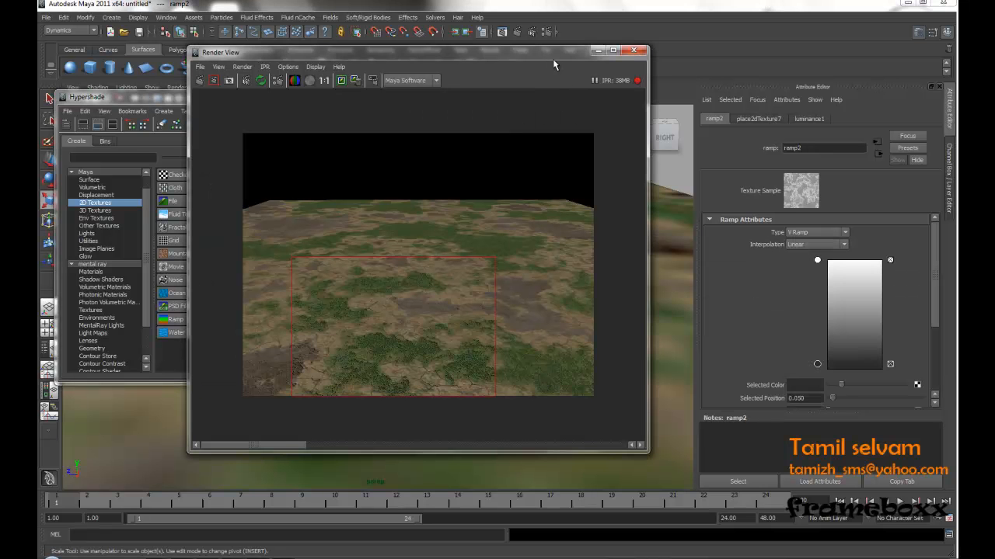
left_click_drag(818, 365, 818, 340)
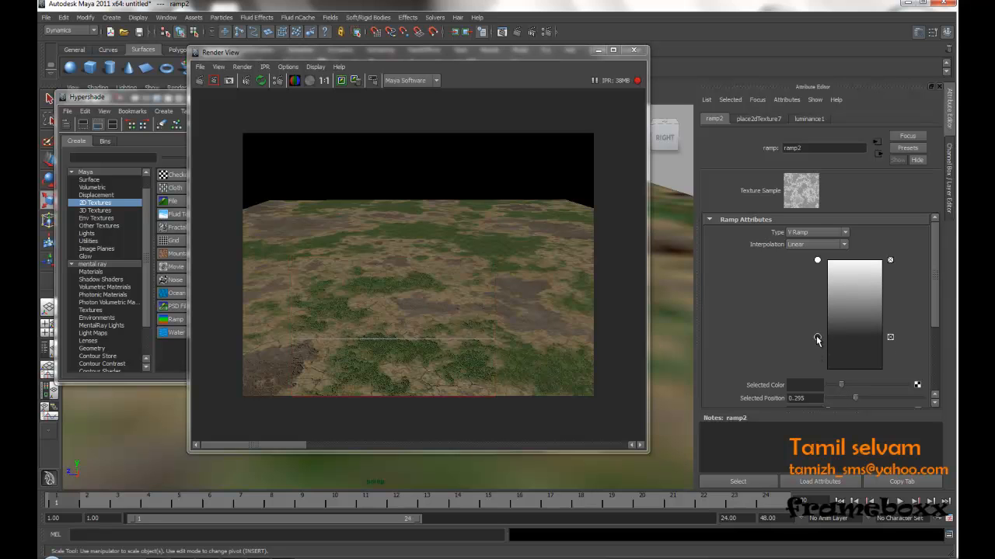
left_click_drag(817, 260, 817, 298)
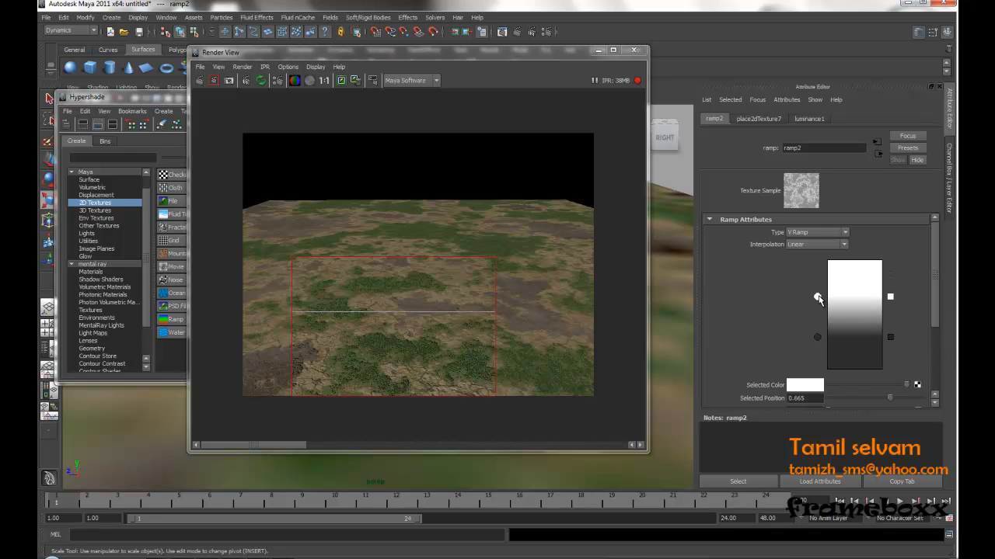
left_click_drag(817, 337, 816, 378)
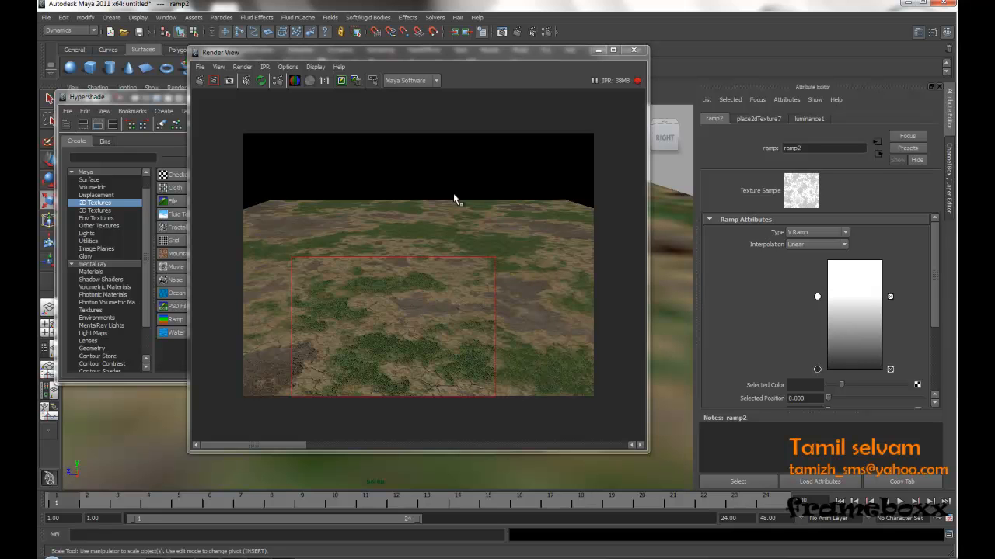
Step: Try a slightly darker tone on ramp2's white marker, restore it to white, and move it to position 0.555
left_click_drag(295, 58, 290, 51)
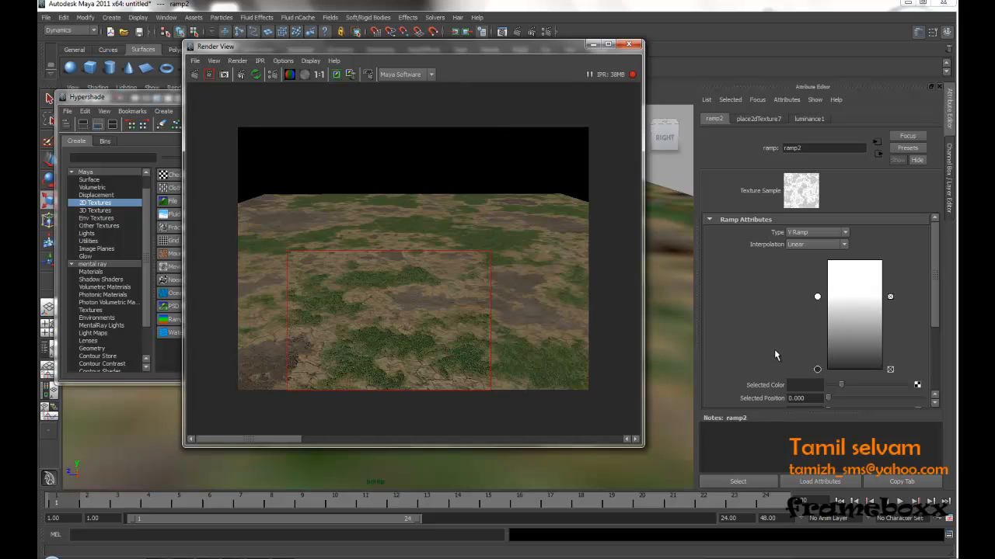
left_click(816, 297)
left_click_drag(909, 387, 901, 388)
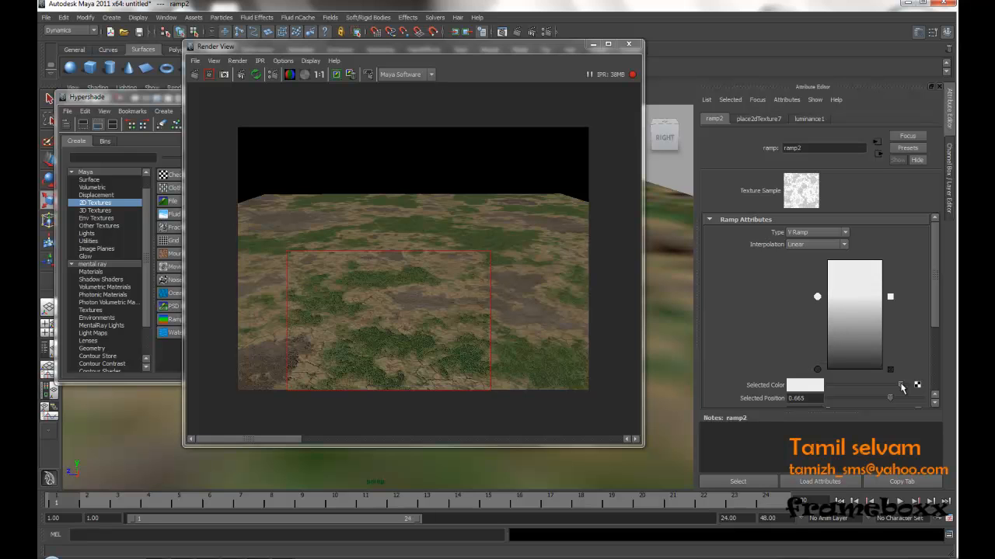
left_click_drag(908, 386, 911, 386)
left_click_drag(817, 297, 817, 309)
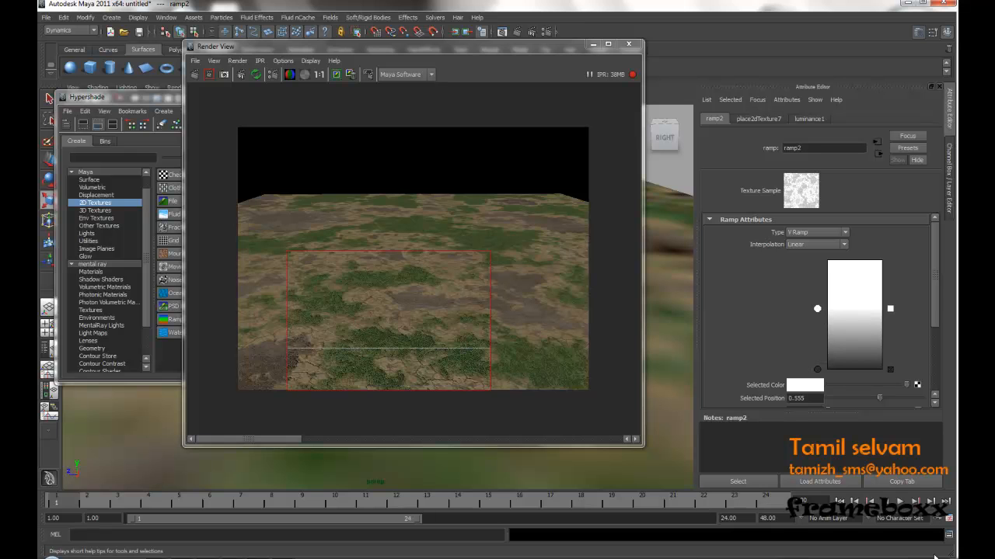
Step: Rearrange the whole node graph in the Hypershade work area and check the IPR render again
left_click(145, 128)
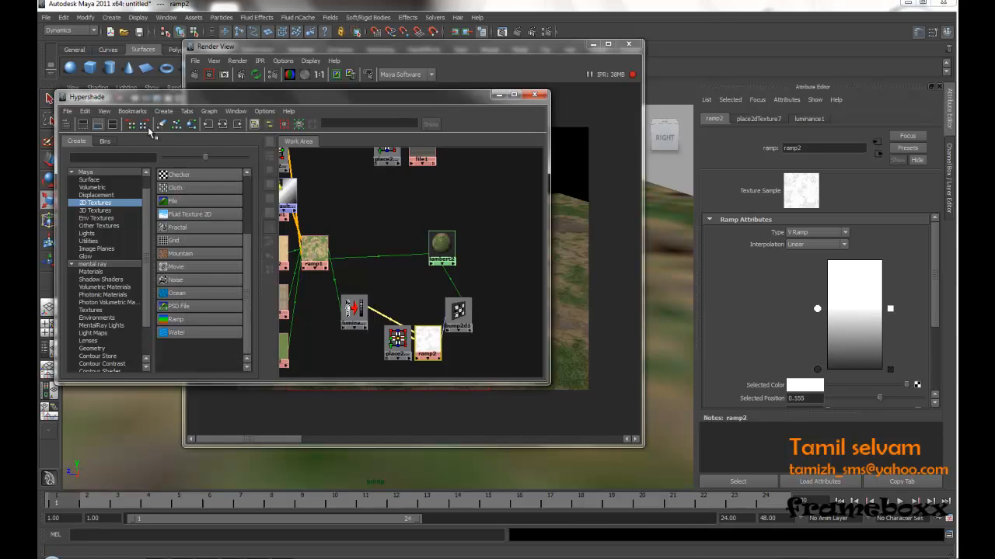
key("a")
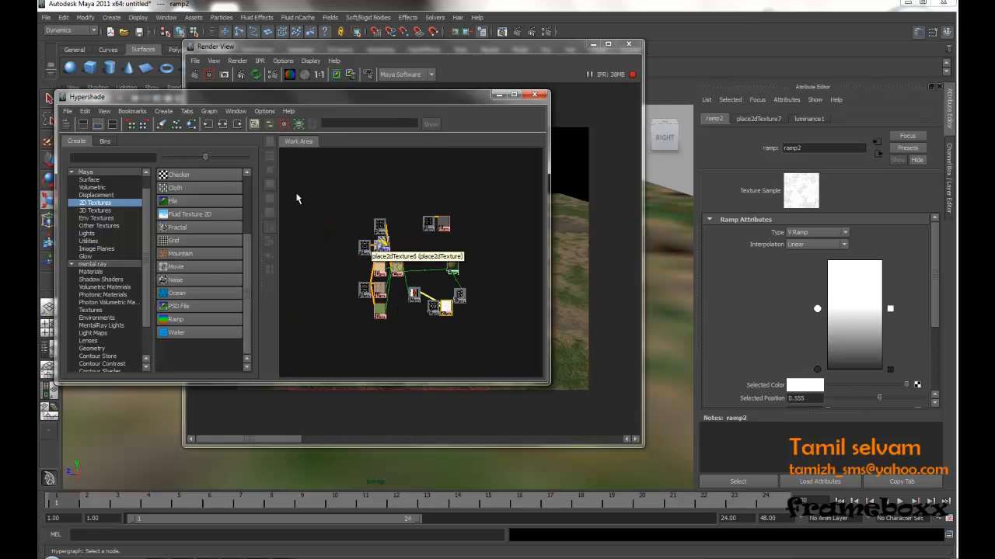
left_click(177, 129)
right_click_drag(492, 332, 393, 315, "alt")
middle_click_drag(417, 315, 391, 318, "alt")
right_click_drag(434, 308, 449, 321, "alt")
left_click(553, 47)
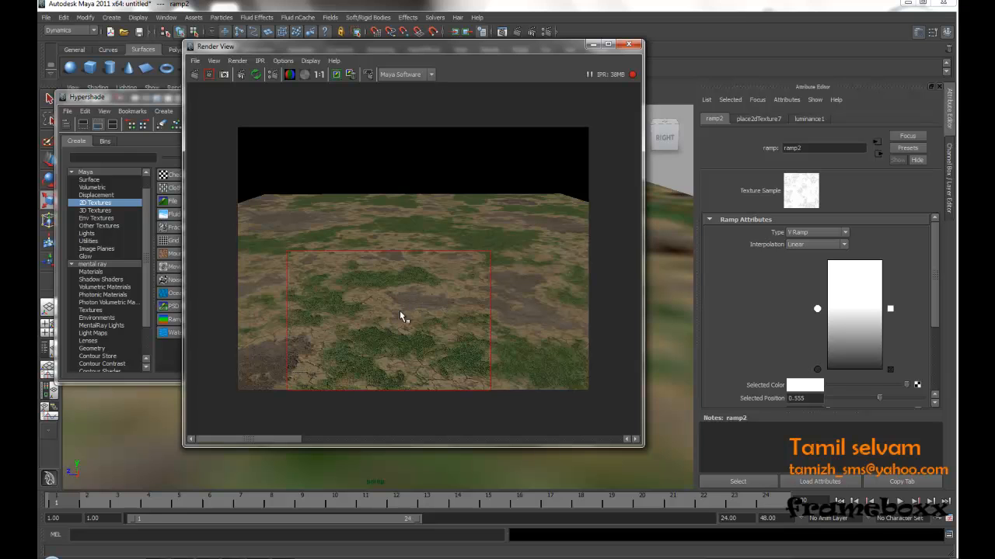
Step: Create a new 2D Ramp texture and place it with its placement node below the lambert2 network
left_click(159, 106)
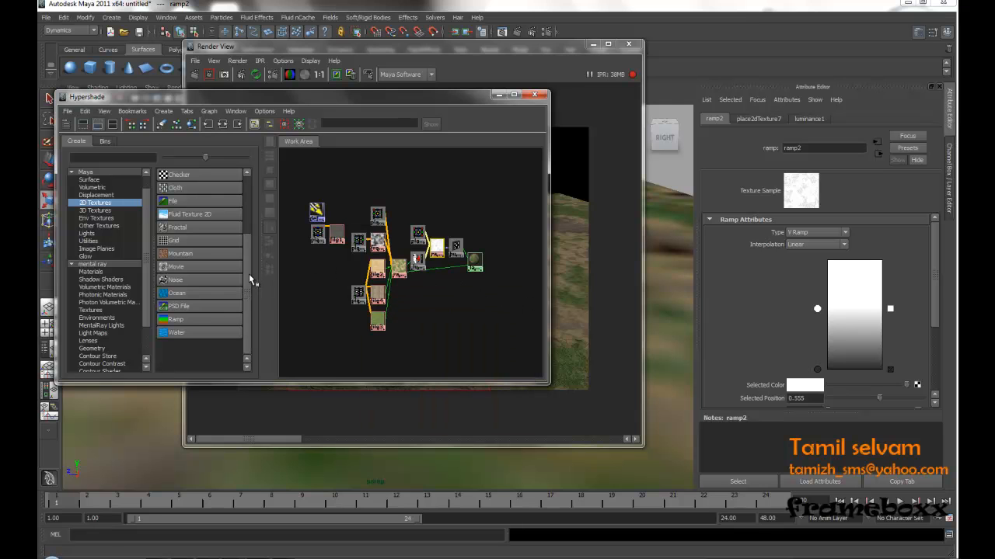
left_click(177, 320)
left_click(324, 258)
left_click_drag(340, 258, 449, 308)
Step: Delete ramp3's green middle marker, change its red marker to dark grey, and open the blue marker's colour for editing
left_click(449, 310)
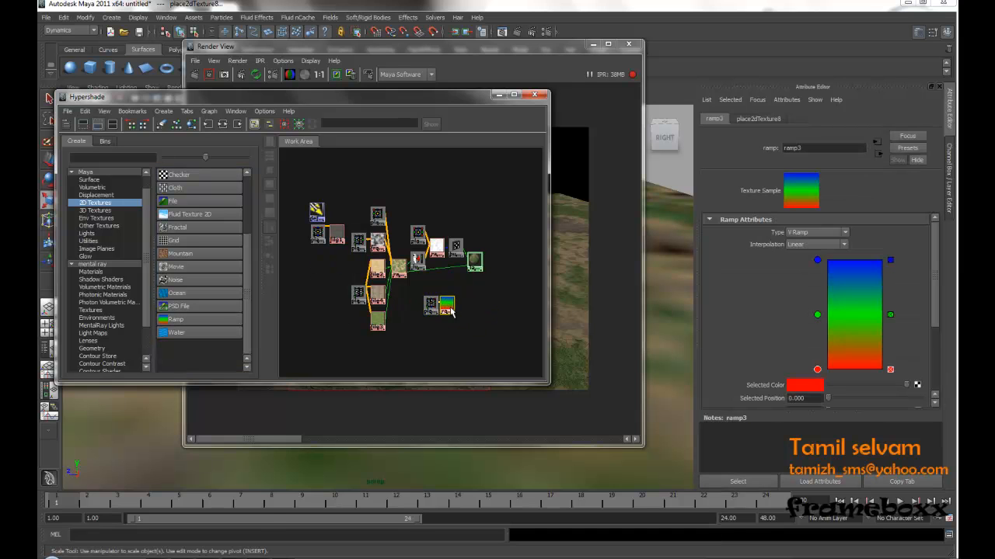
left_click(890, 315)
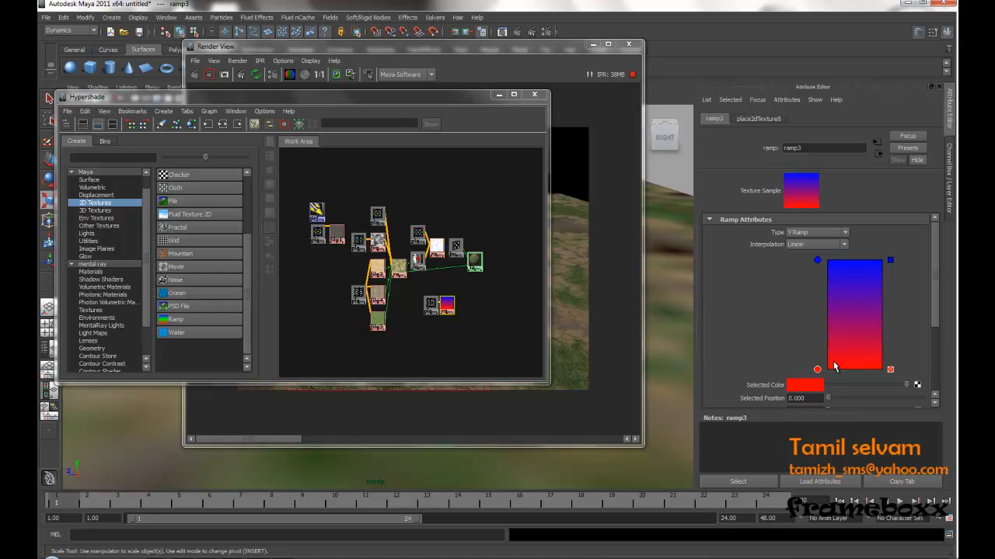
left_click(811, 386)
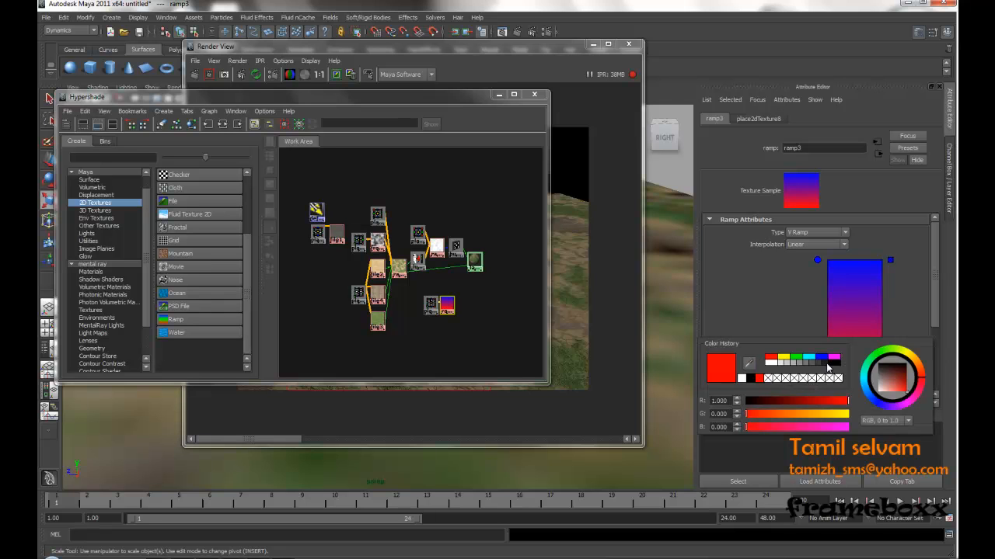
left_click(826, 363)
left_click(817, 261)
left_click(814, 386)
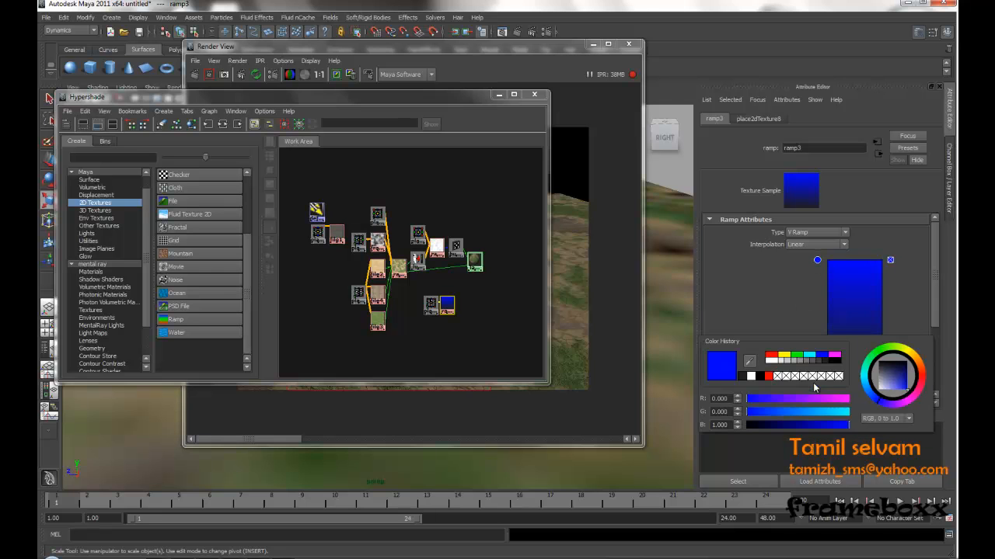
Step: Set the upper color of ramp3 to white and add a Luminance utility node just below ramp1 in the network
left_click(750, 376)
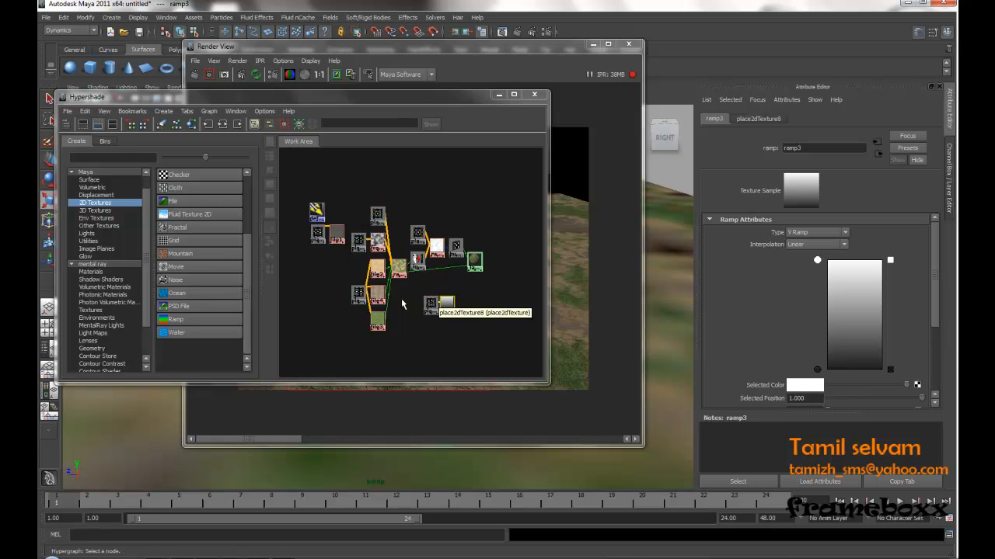
left_click(90, 241)
left_click_drag(245, 232, 245, 264)
left_click(204, 307)
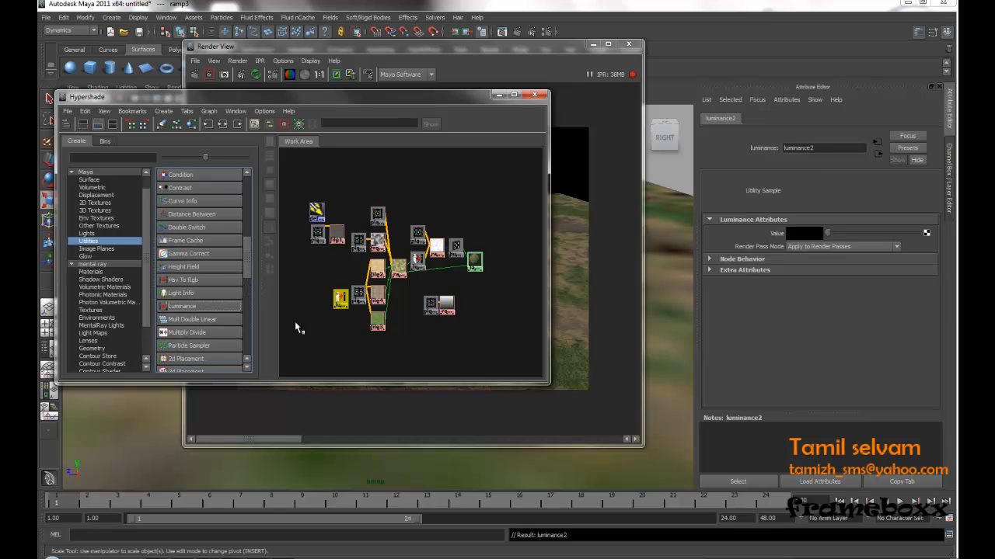
left_click_drag(342, 299, 402, 296)
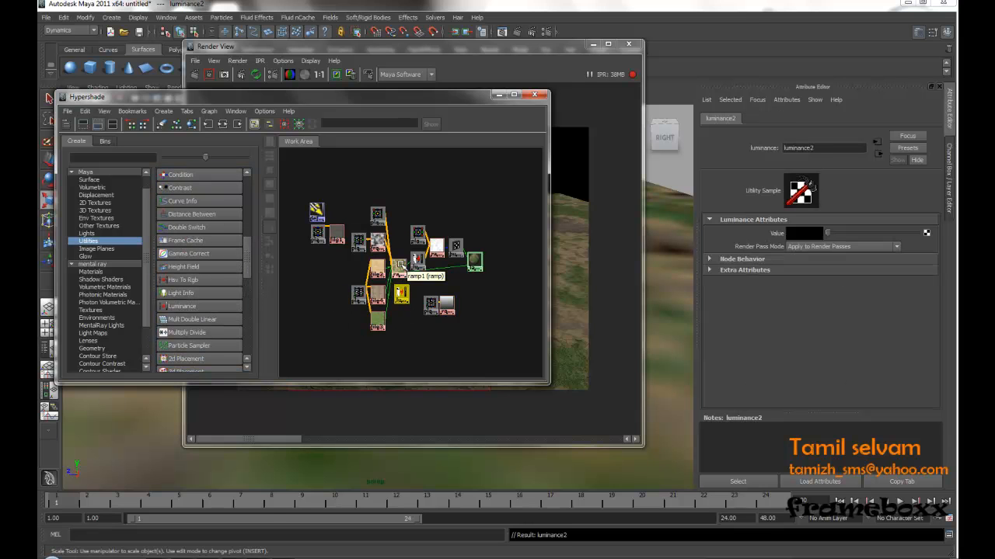
Step: Connect ramp1 to the luminance2 node and link luminance2's outValue to both uCoord and vCoord of ramp3
middle_click_drag(399, 264, 444, 306)
left_click(422, 321)
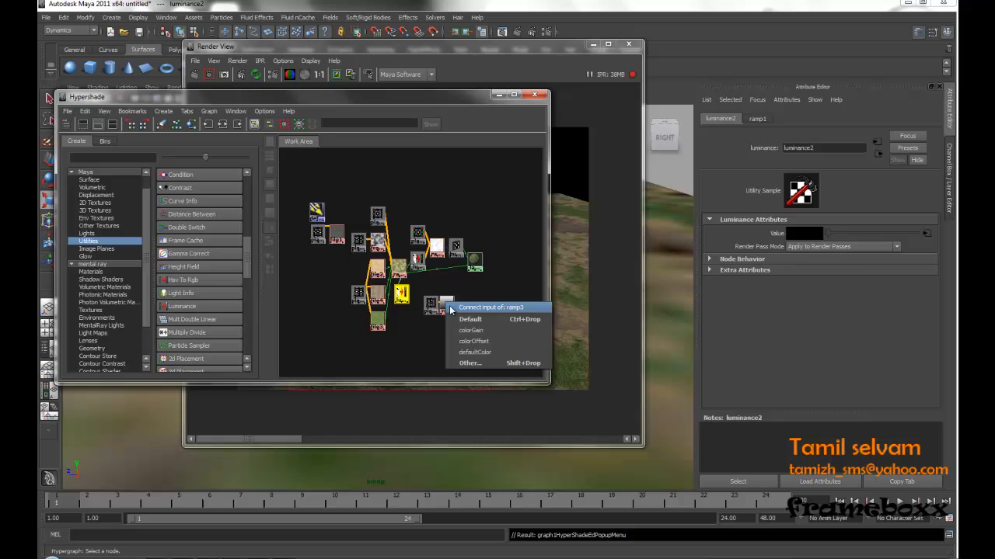
left_click(470, 363)
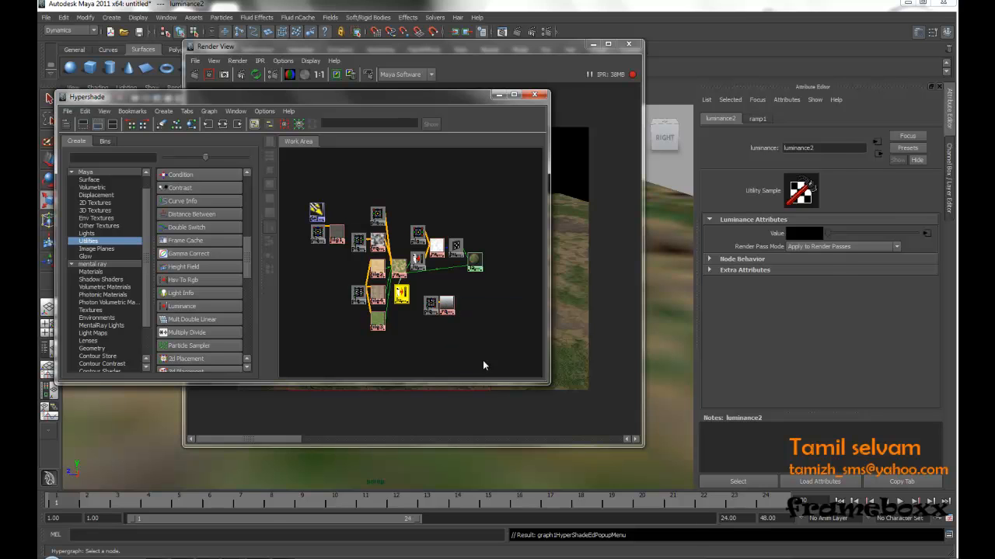
left_click(610, 225)
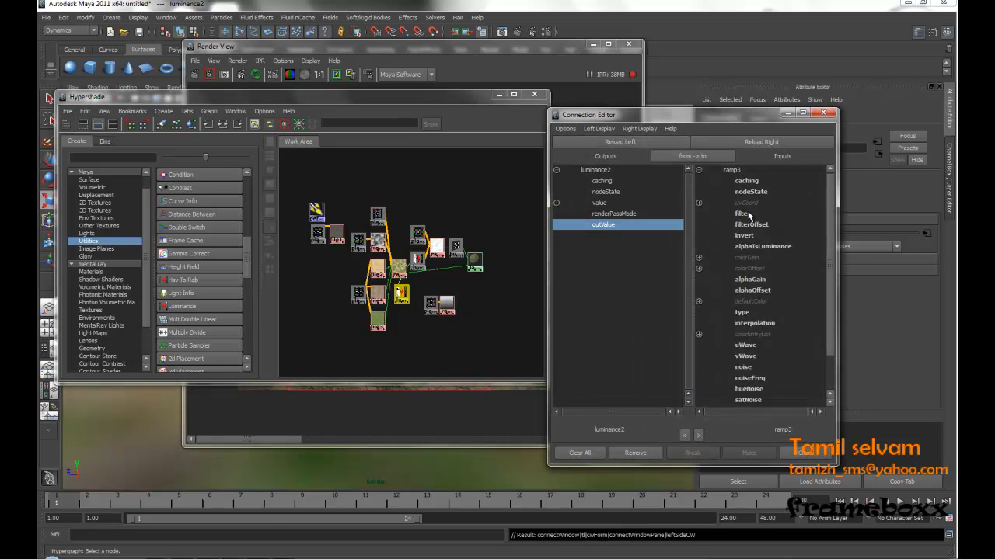
left_click(698, 203)
left_click(756, 213)
left_click(756, 225)
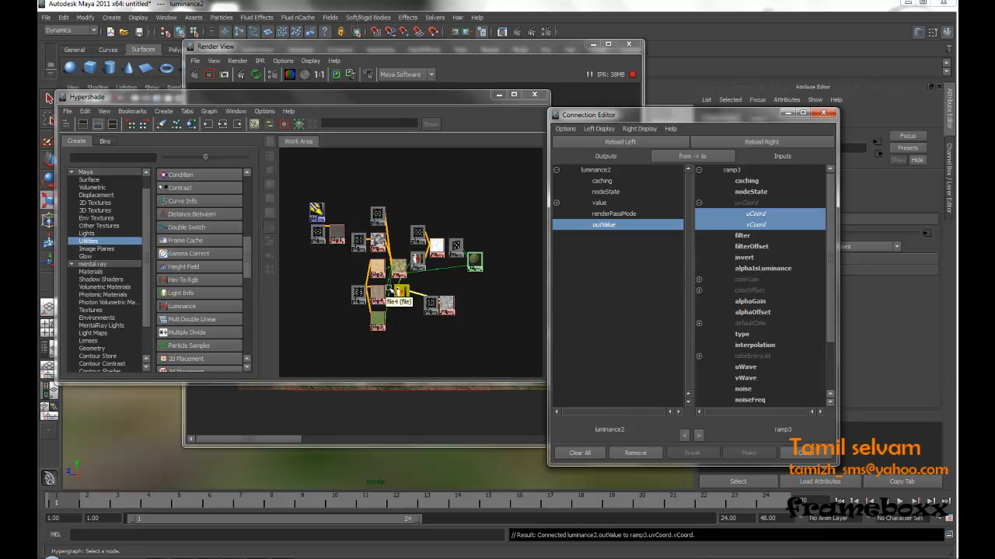
left_click(804, 453)
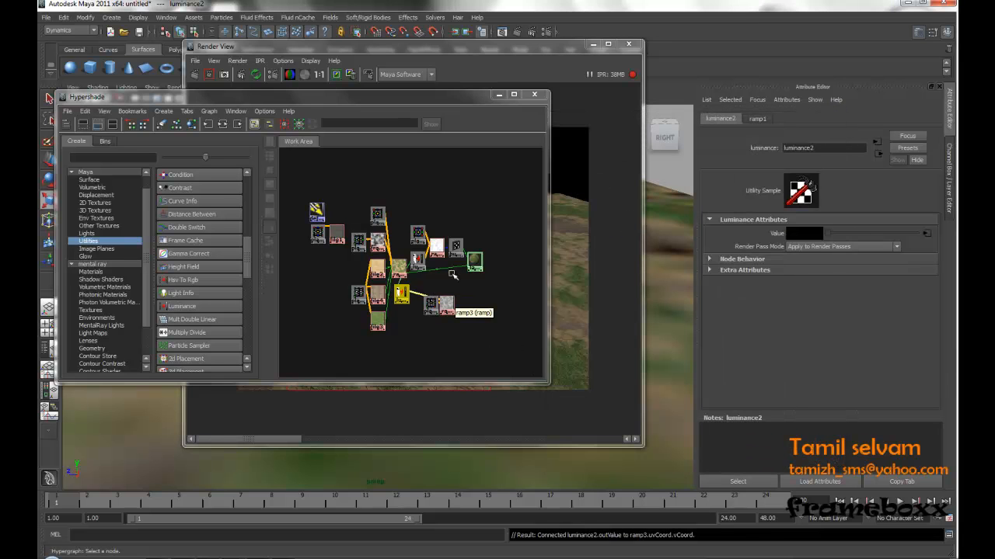
Step: Connect ramp3's outAlpha to the Diffuse attribute of the lambert2 material
left_click(474, 262)
middle_click_drag(473, 262, 446, 307)
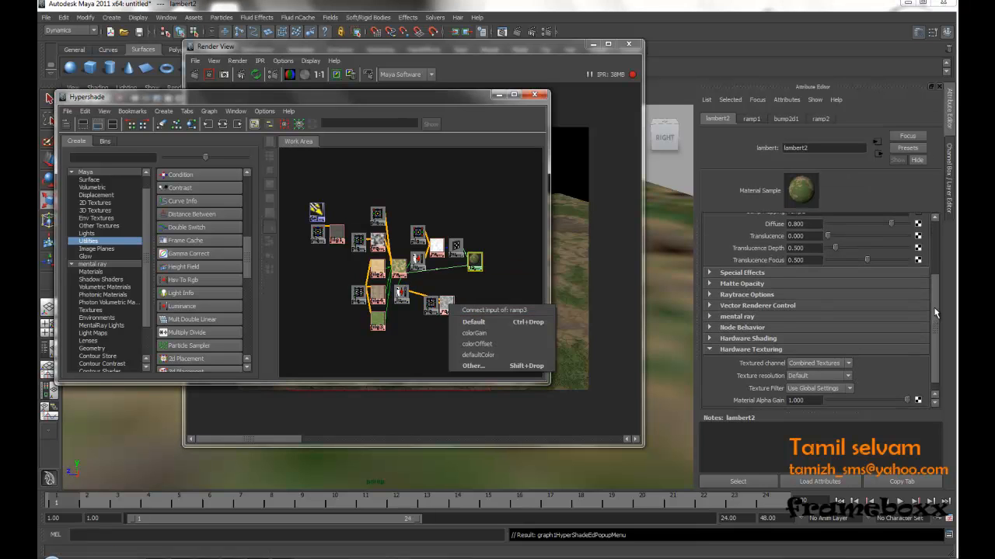
left_click_drag(935, 313, 940, 277)
middle_click_drag(451, 303, 746, 286)
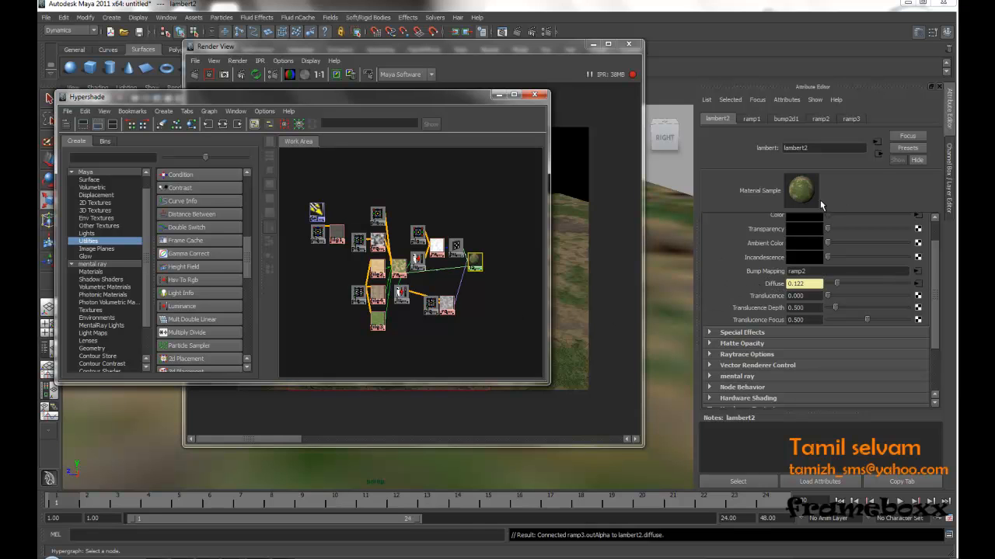
Step: Lighten ramp3's lowest color entry from black to a very dark grey while checking the render
left_click(446, 305)
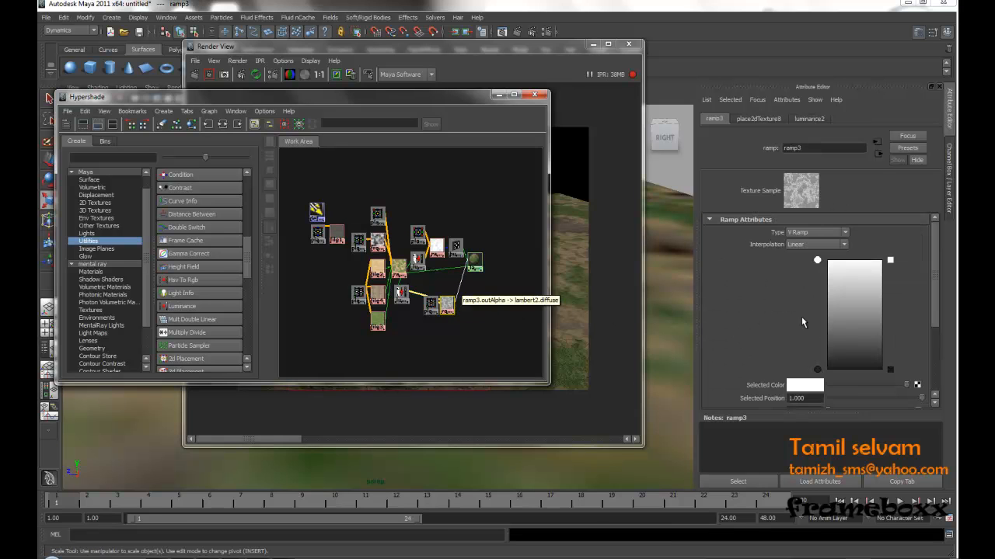
left_click(817, 370)
left_click_drag(838, 386, 815, 384)
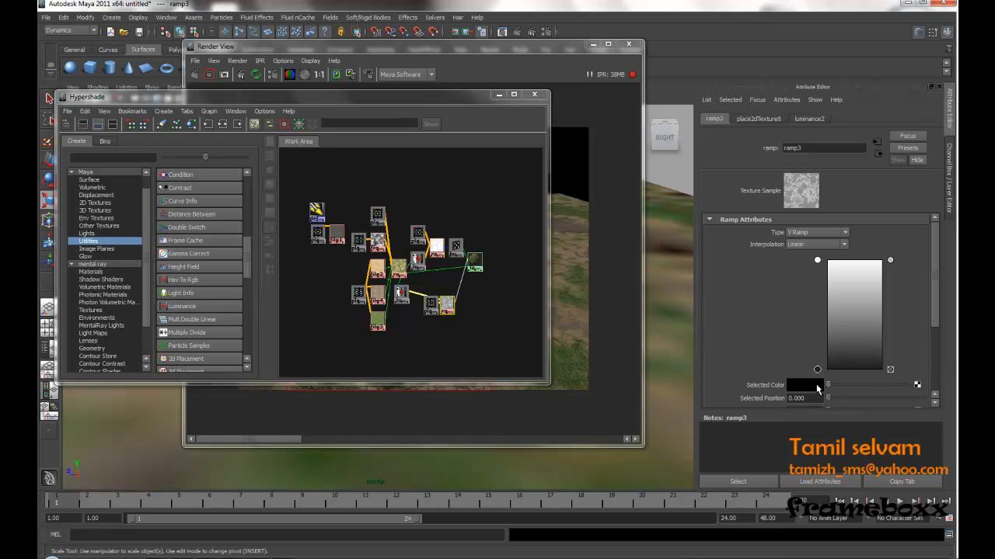
left_click(481, 57)
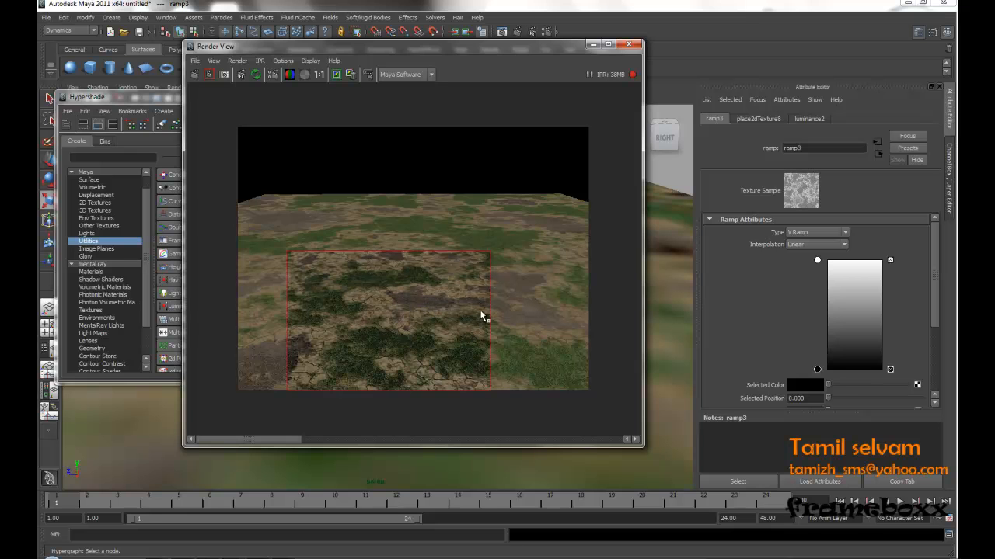
left_click(836, 387)
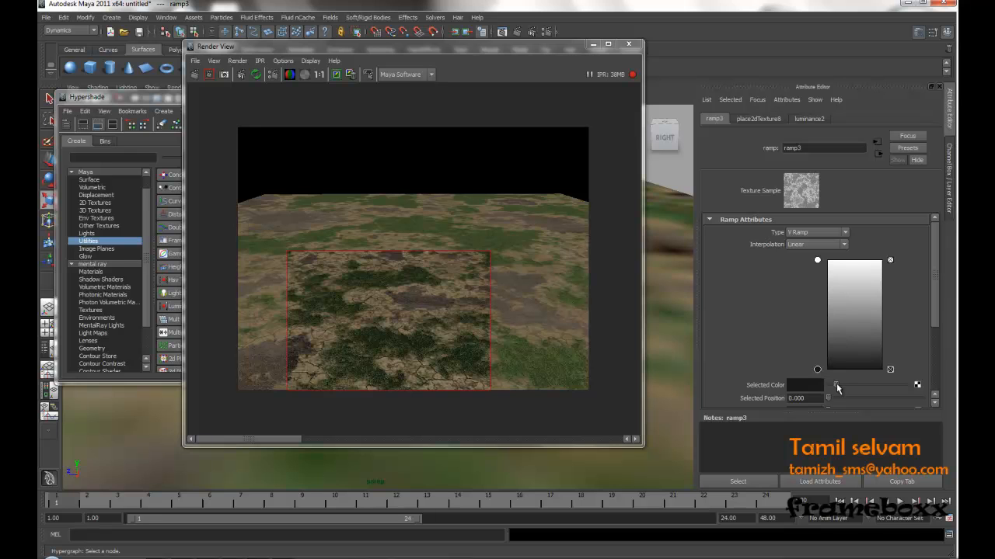
left_click_drag(837, 385, 840, 386)
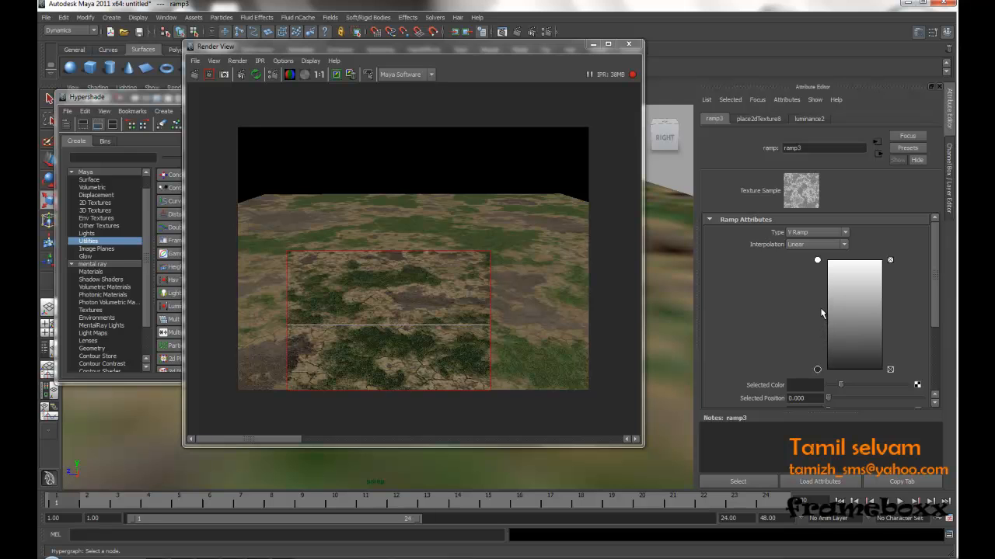
Step: Adjust ramp3's entry positions, placing the dark entry at 0.060 and the white entry at 0.960
left_click_drag(816, 371, 820, 331)
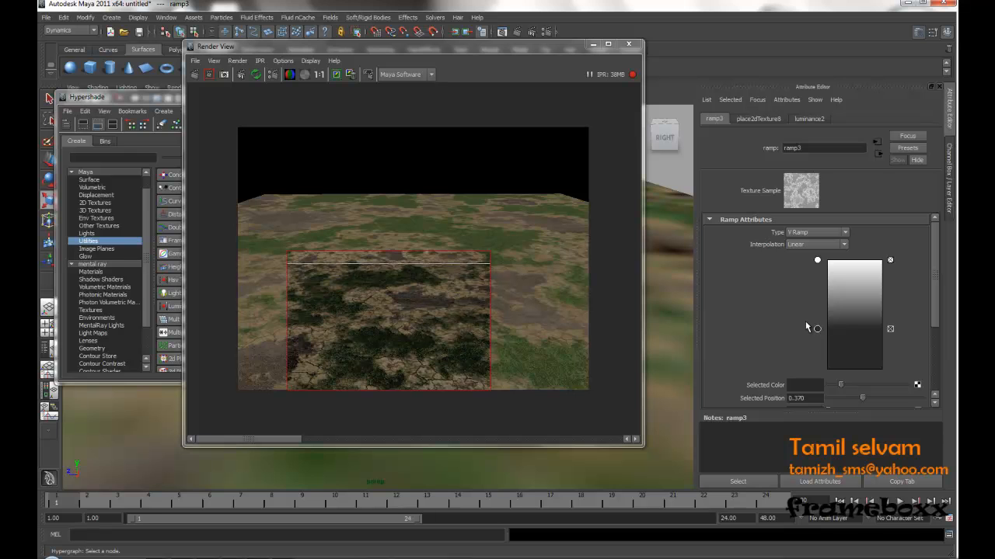
left_click_drag(819, 334, 818, 370)
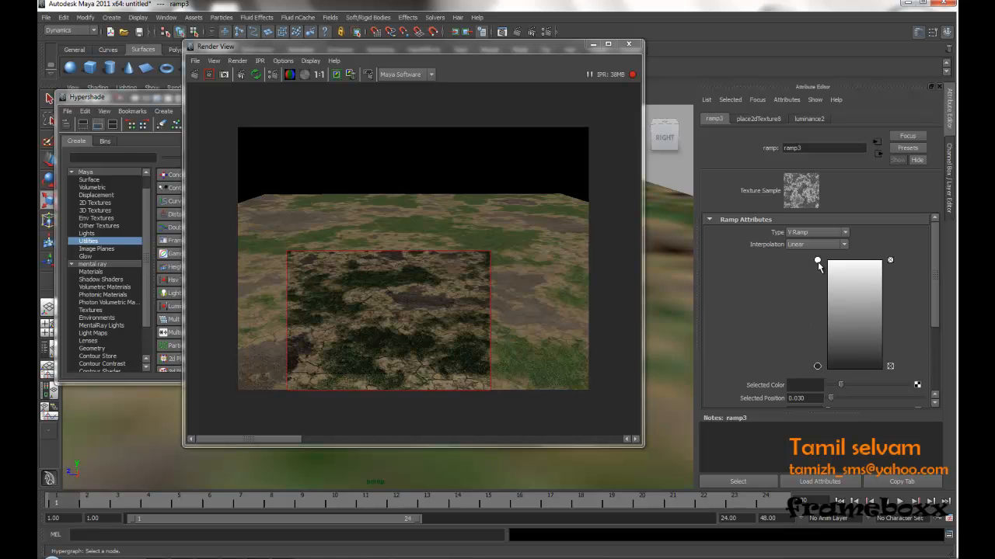
left_click_drag(816, 260, 817, 289)
left_click_drag(817, 366, 817, 363)
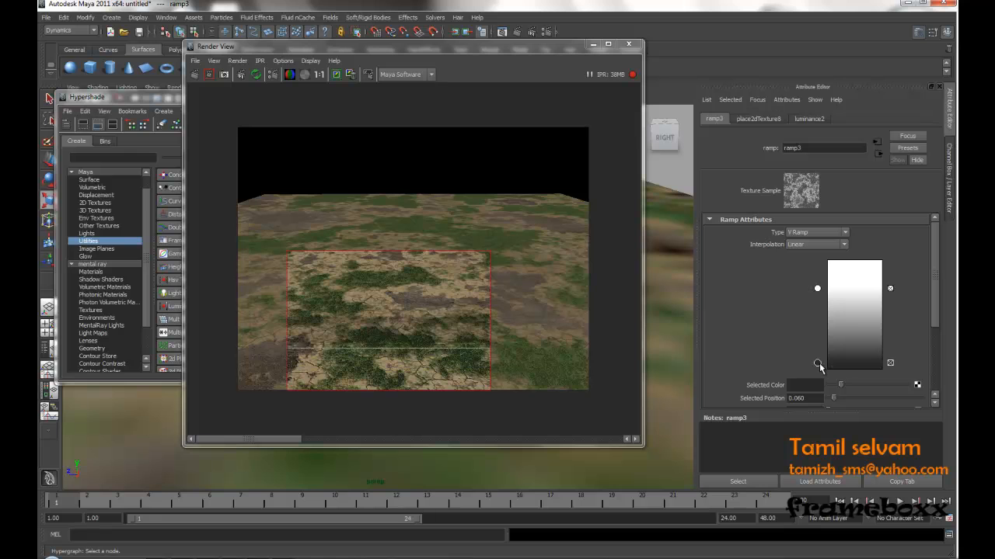
left_click_drag(819, 287, 817, 264)
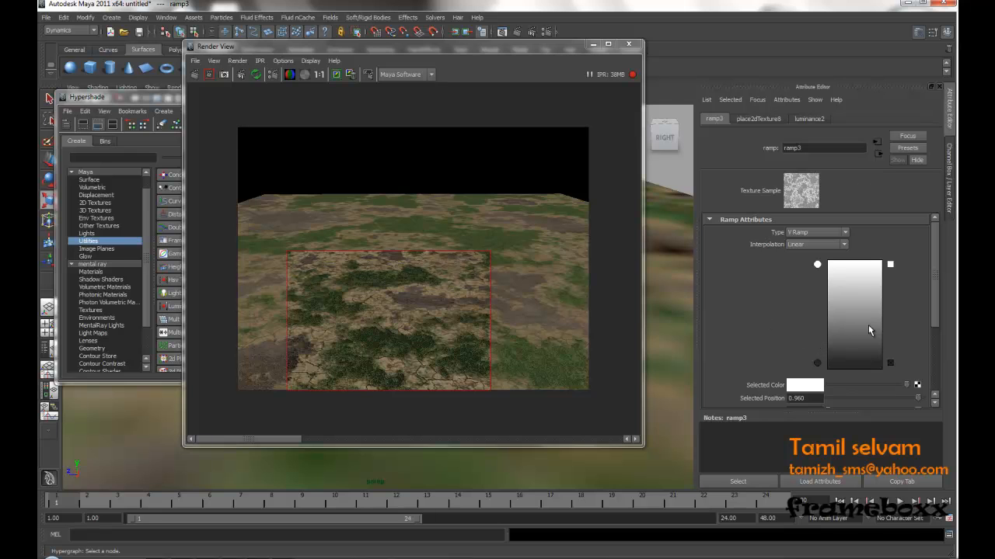
Step: Add a middle entry to ramp3 at position 0.505 and set its color to a grey with HSV value 0.451
left_click(848, 315)
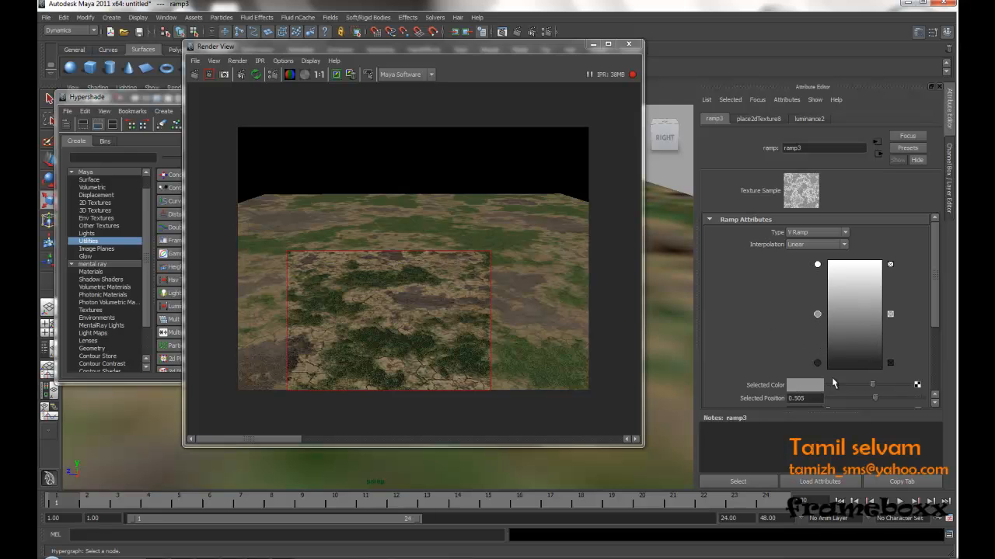
left_click(808, 385)
left_click(809, 385)
left_click_drag(254, 103, 723, 113)
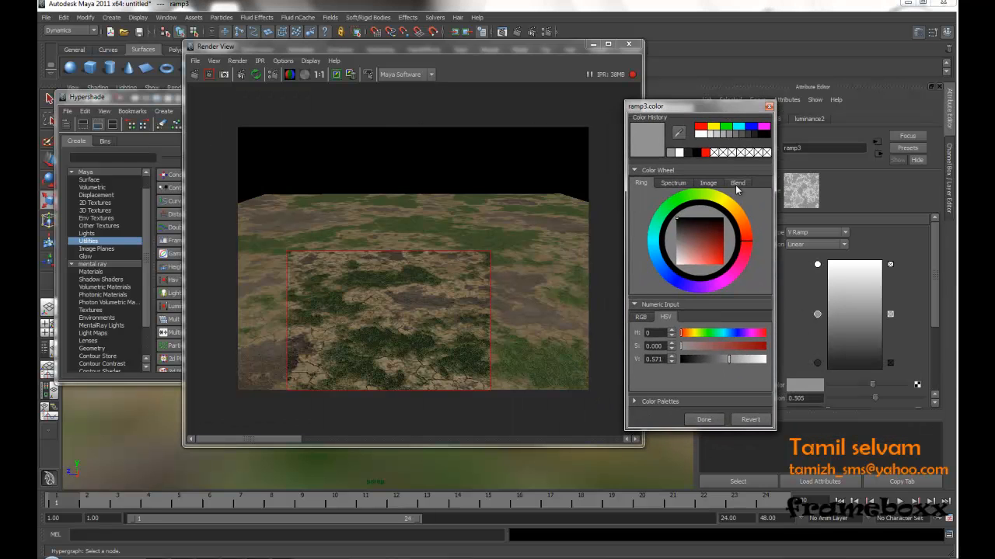
left_click(742, 135)
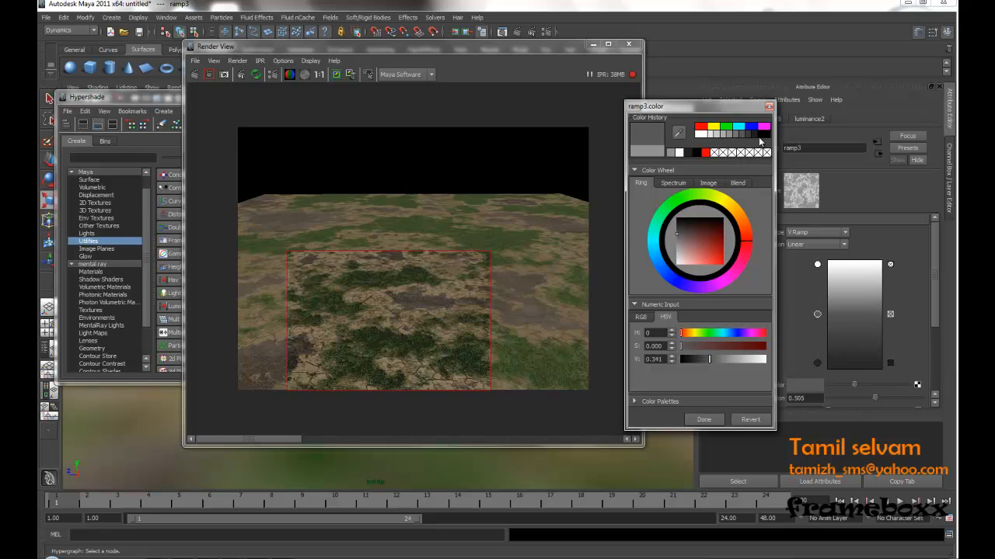
left_click(763, 135)
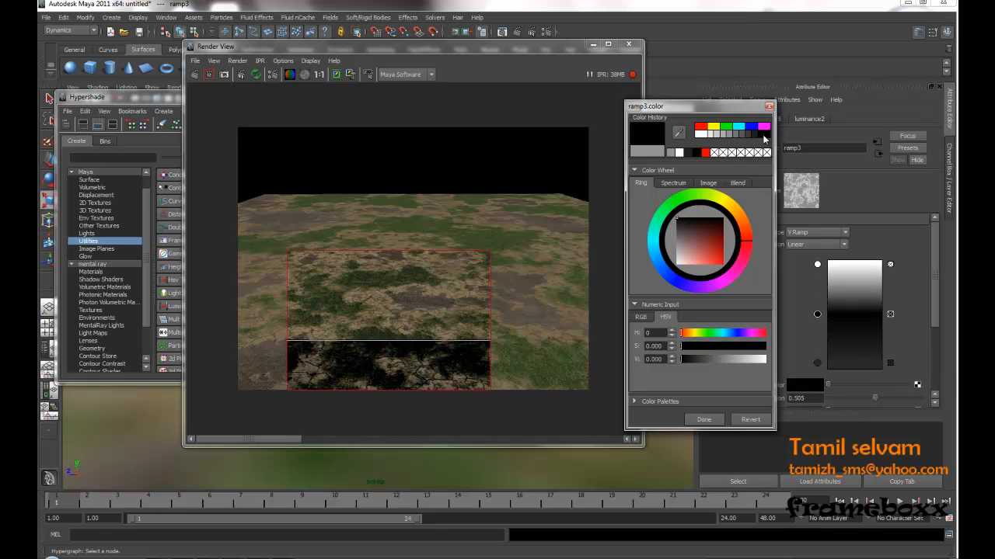
left_click(738, 136)
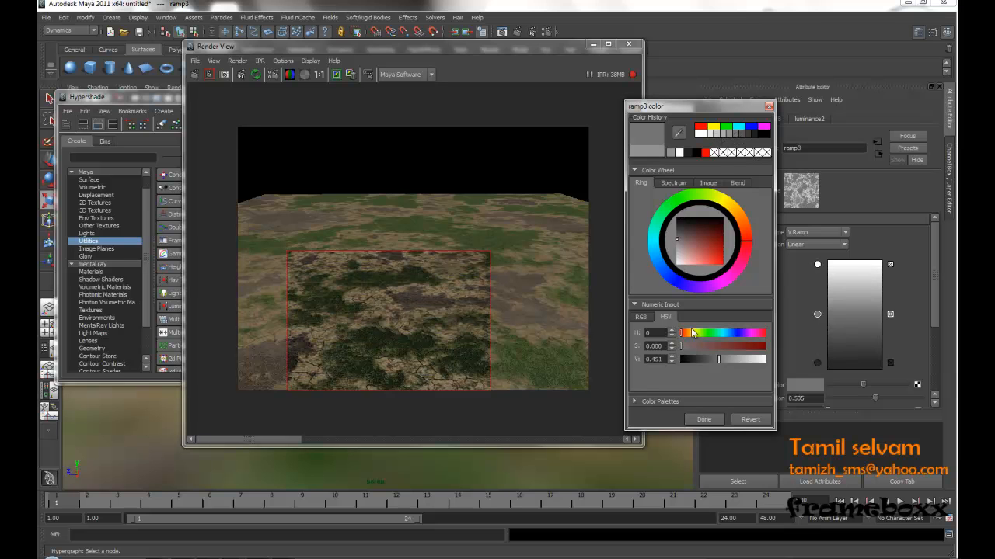
left_click(704, 420)
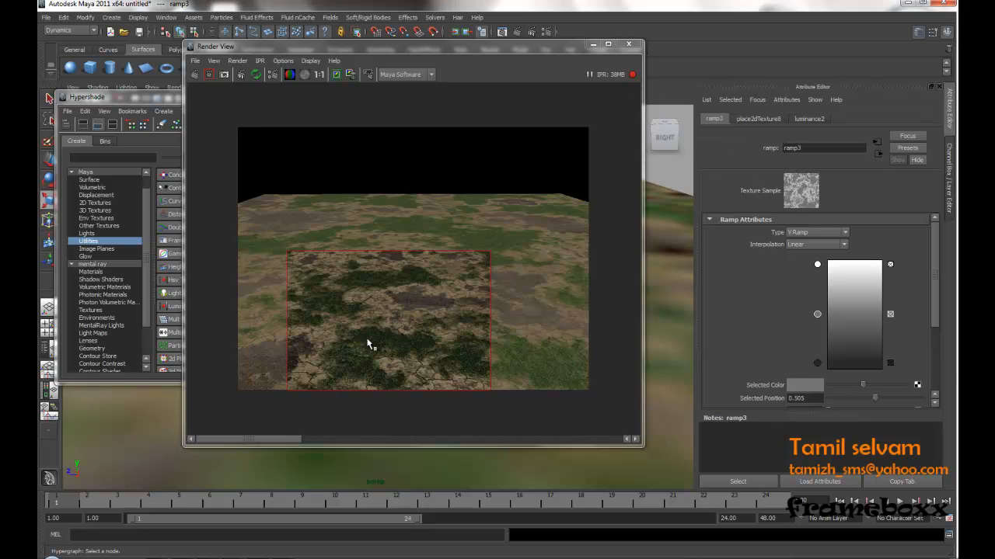
Step: Move the Hypershade aside from the render and lighten the dark entry at position 0.060 of ramp3
left_click(182, 124)
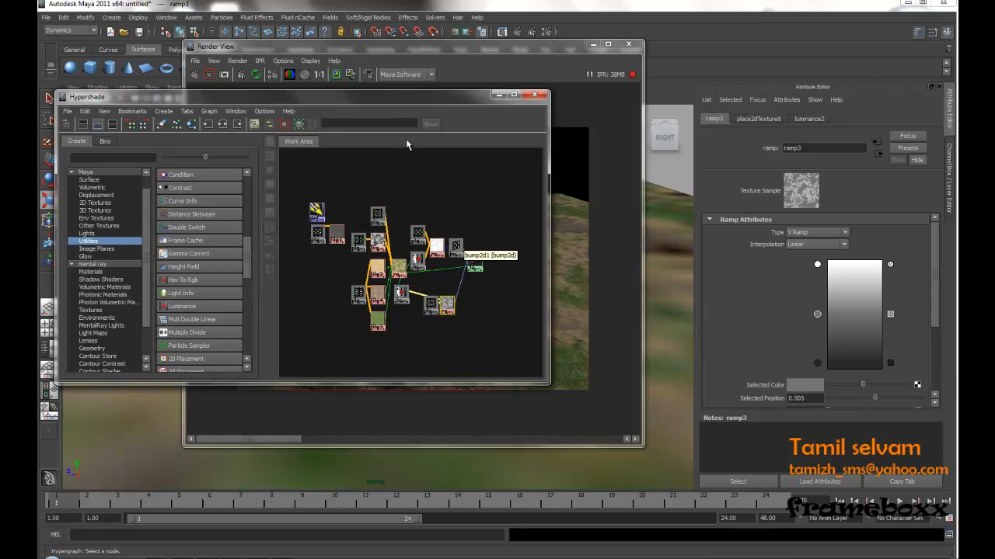
left_click_drag(434, 99, 233, 130)
left_click(817, 363)
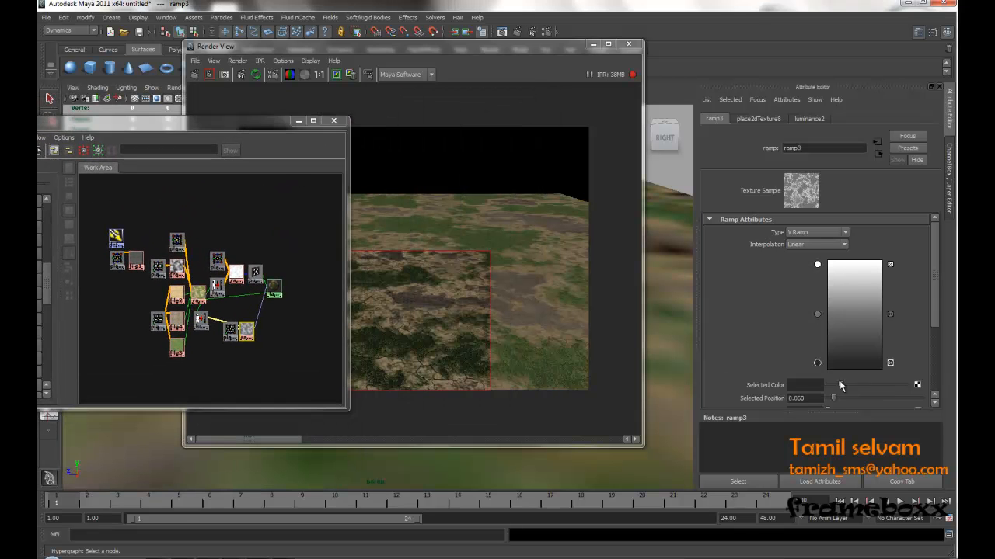
left_click_drag(844, 389, 854, 387)
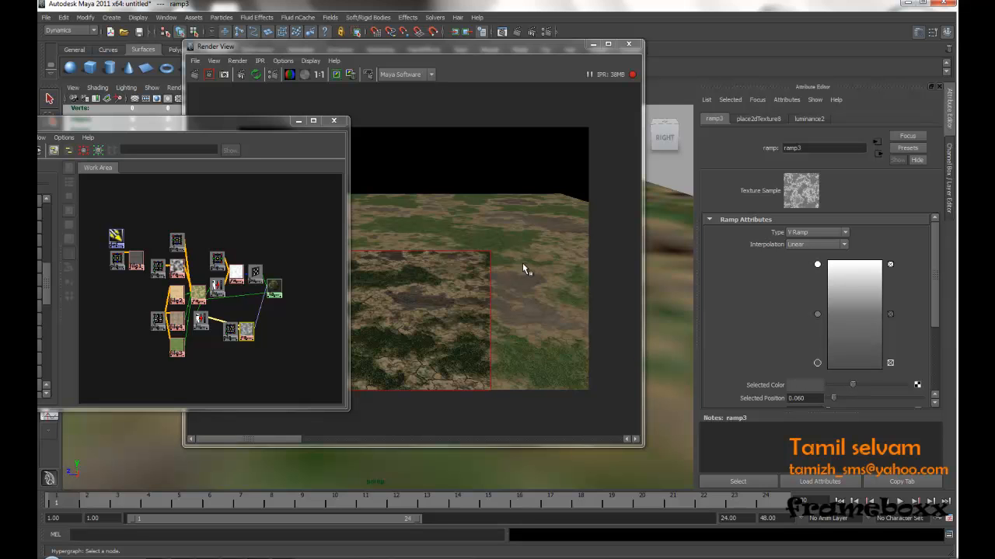
Step: Bring the Hypershade back to the middle, rearrange its node graph and close the Render View
left_click_drag(233, 127, 490, 133)
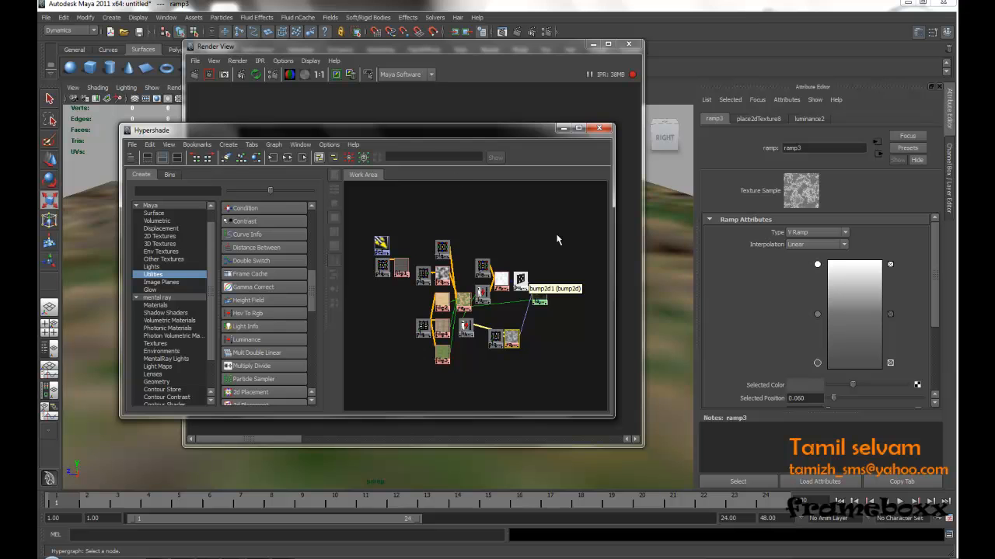
left_click_drag(431, 136, 441, 100)
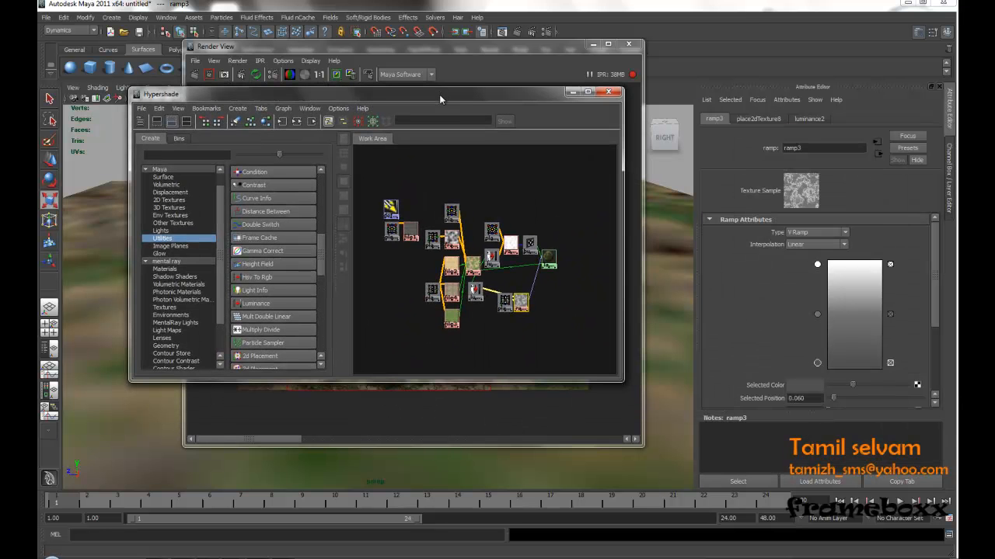
left_click(251, 124)
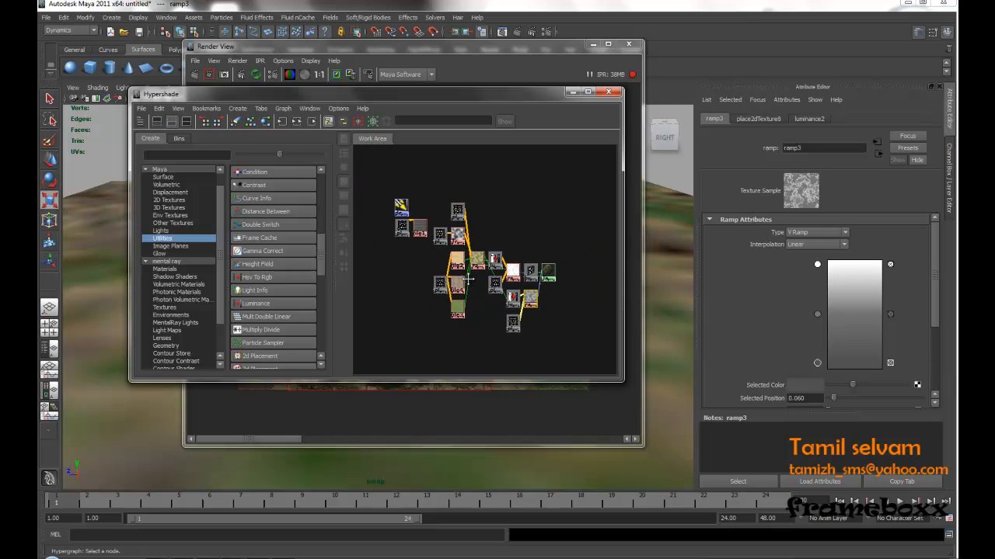
left_click(629, 45)
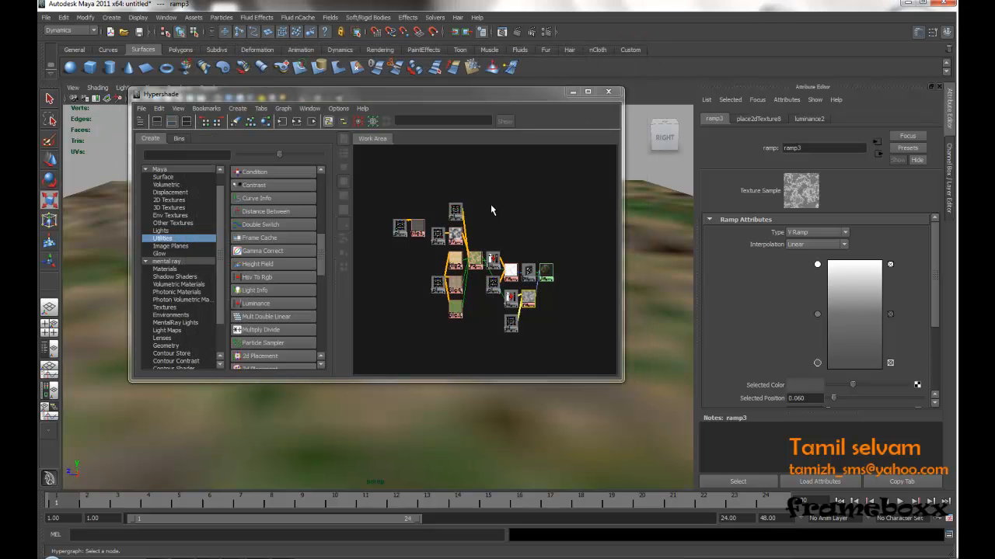
Step: Move the unconnected file texture and its place2dTexture1 node above the rest of the shading network
left_click_drag(386, 205, 506, 171)
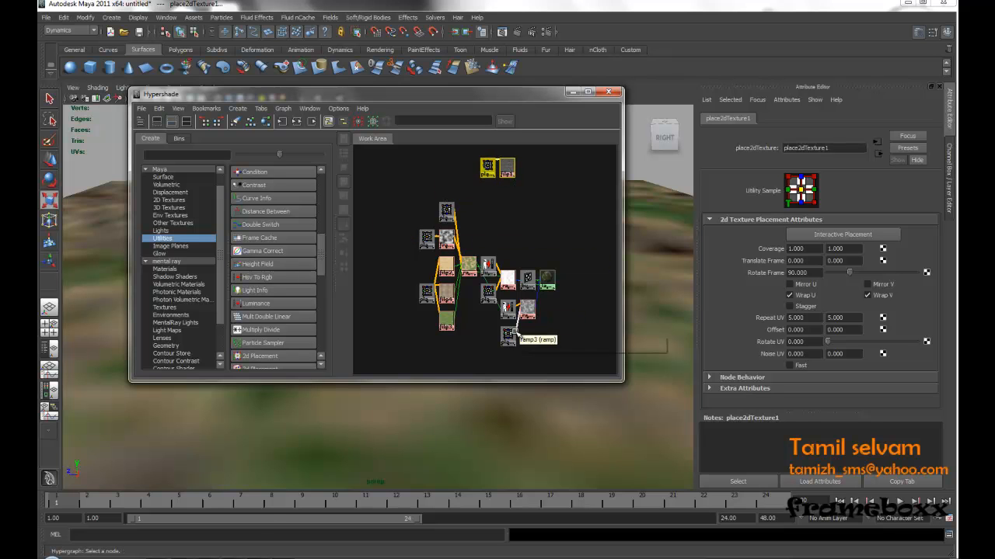
middle_click_drag(532, 231, 498, 235, "alt")
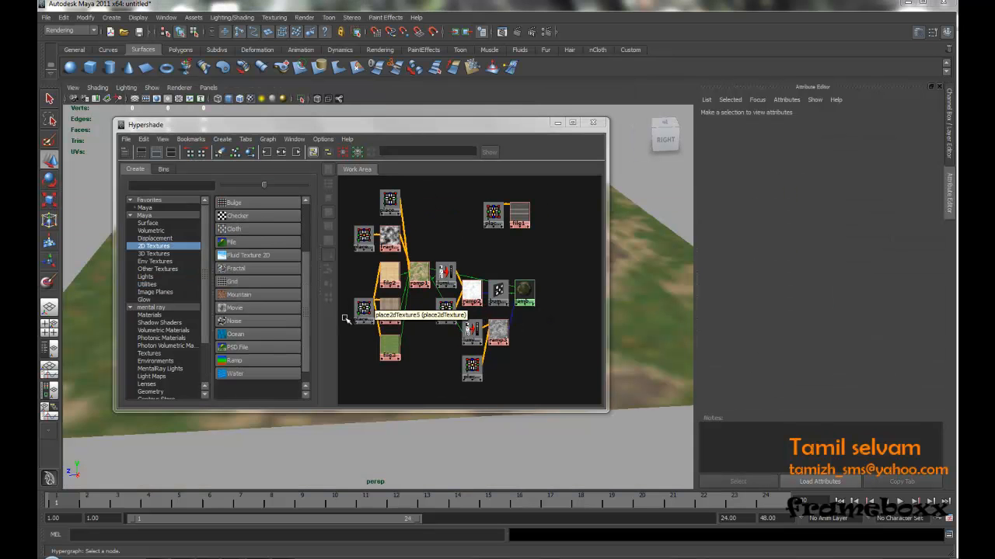
Step: Create a new ramp texture and place it with its place2dTexture node beside the unconnected file1 texture
left_click(229, 361)
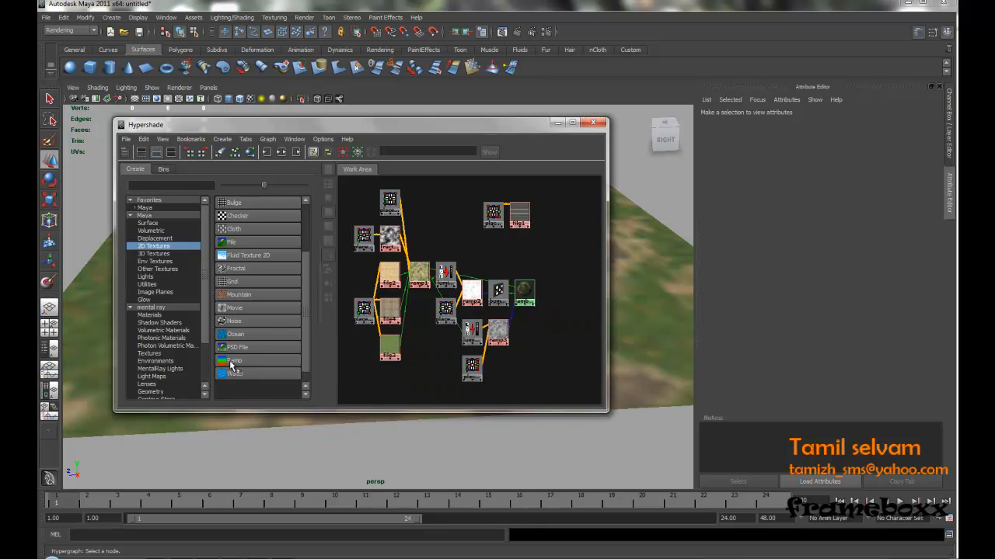
left_click(503, 314)
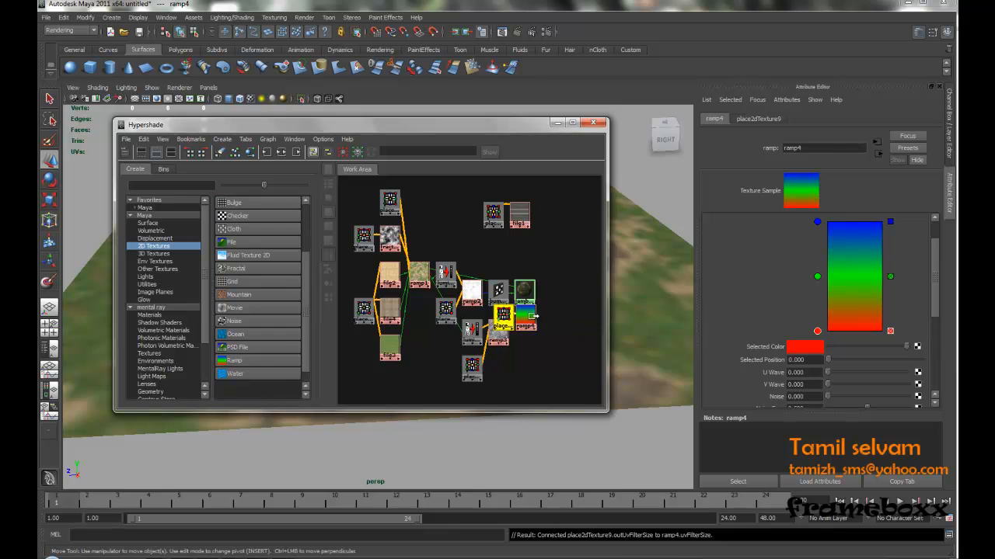
left_click(525, 317, "shift")
left_click_drag(524, 317, 472, 206)
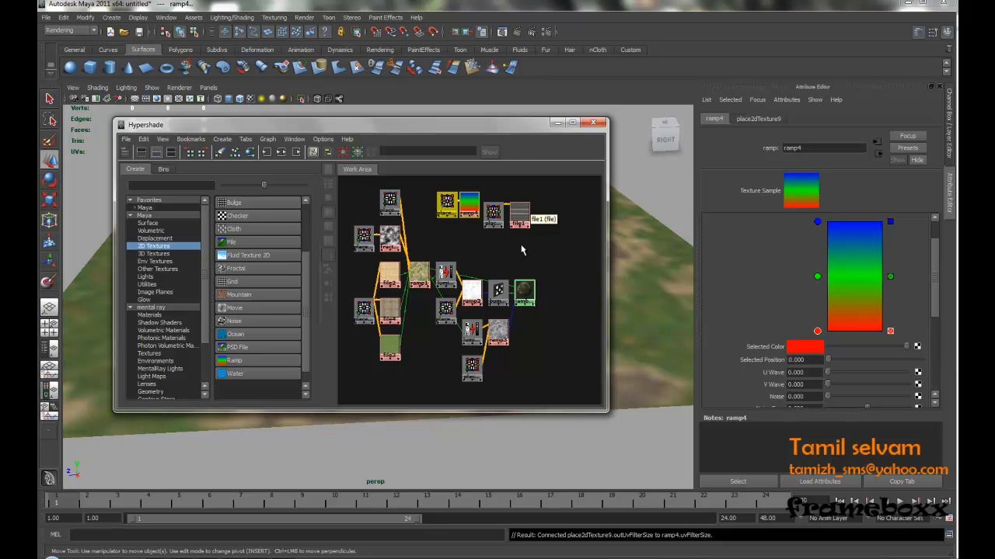
Step: Connect the file1 road texture to the lambert material's color and inspect the lane markings on the plane
left_click_drag(499, 129, 350, 133)
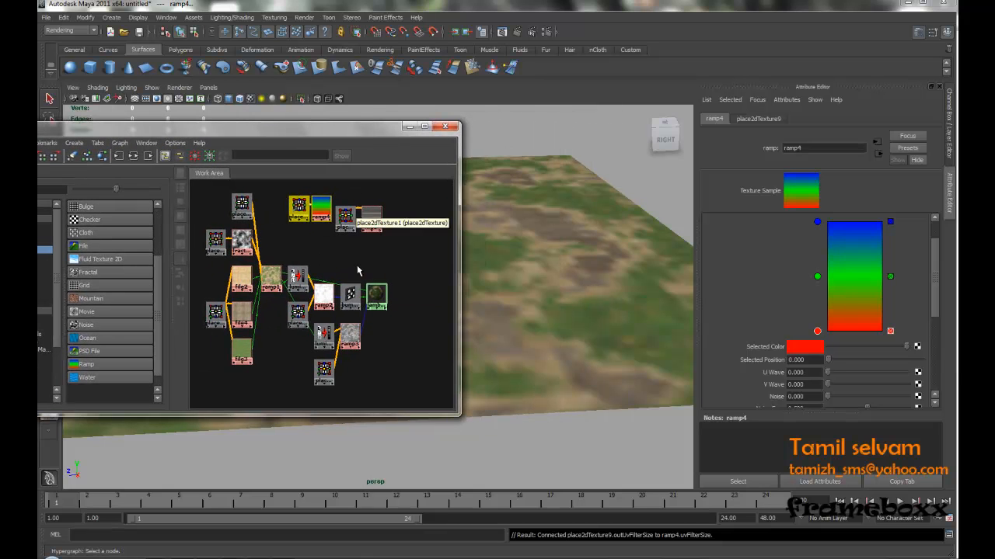
middle_click_drag(372, 234, 376, 294)
left_click(398, 331)
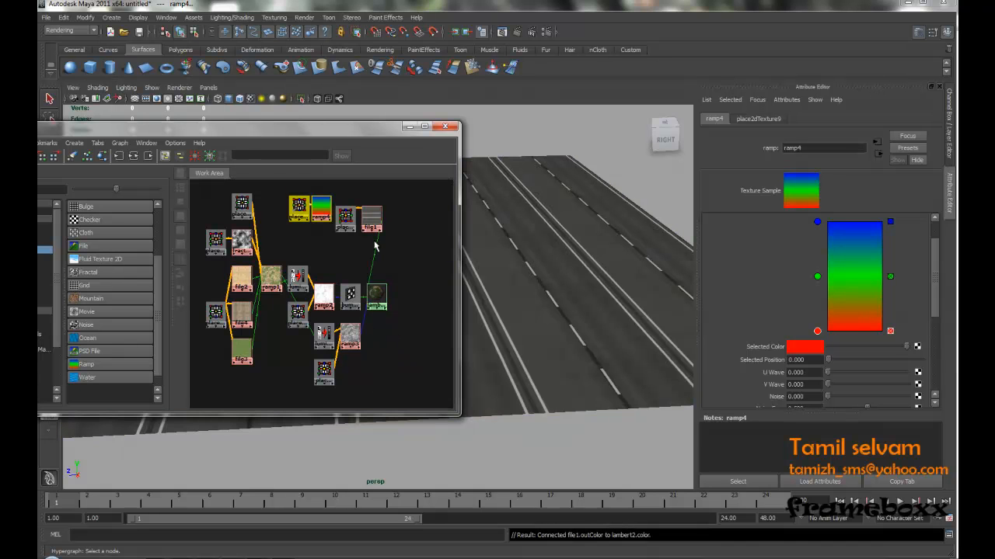
left_click_drag(377, 132, 246, 241)
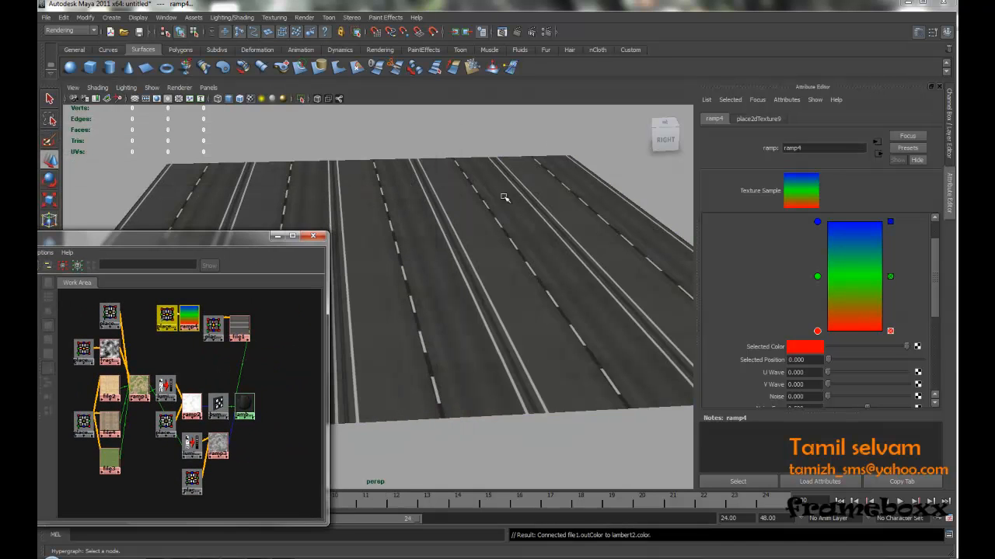
left_click_drag(485, 211, 394, 307, "alt")
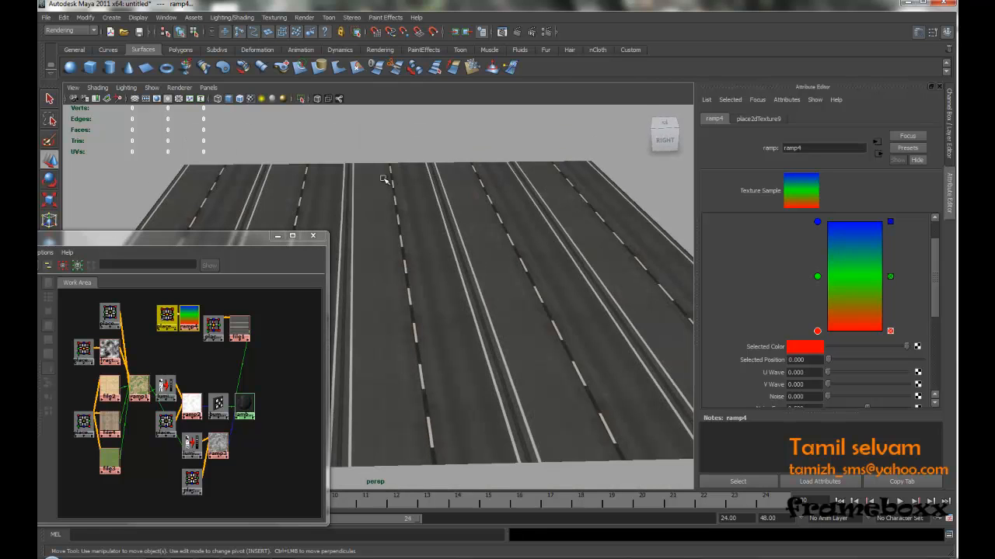
left_click_drag(427, 267, 461, 300, "alt")
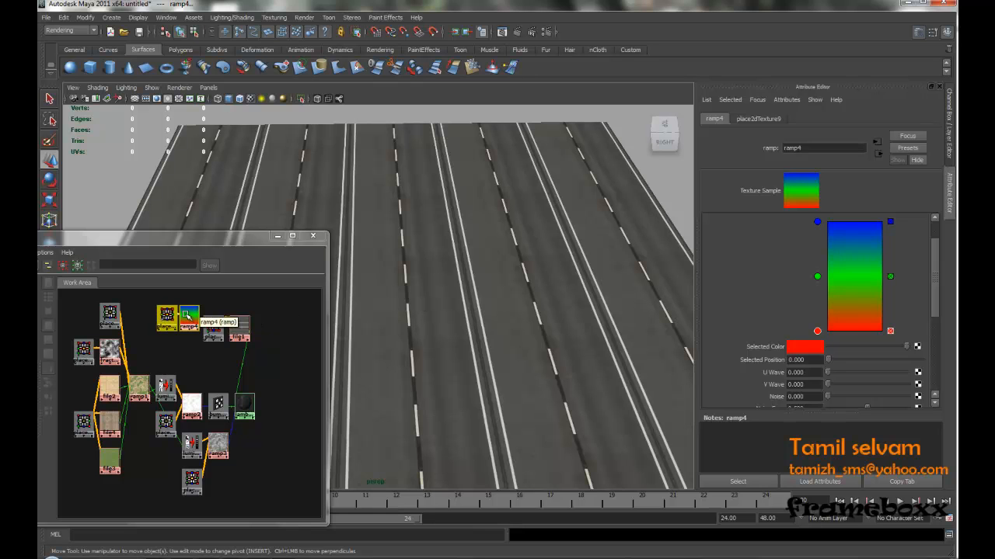
Step: Recolor ramp4 with black entries at both ends and a white entry in the middle
left_click_drag(217, 239, 339, 230)
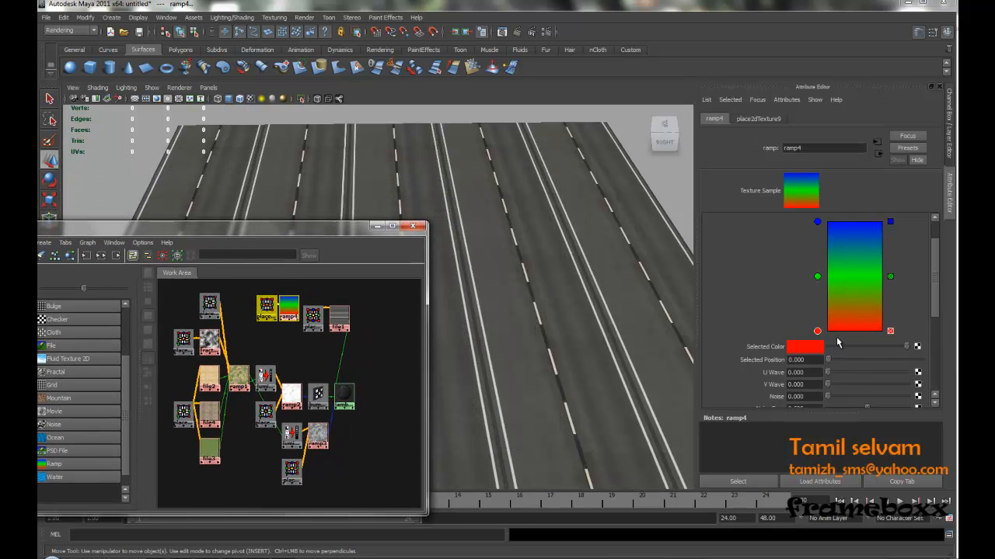
left_click(814, 349)
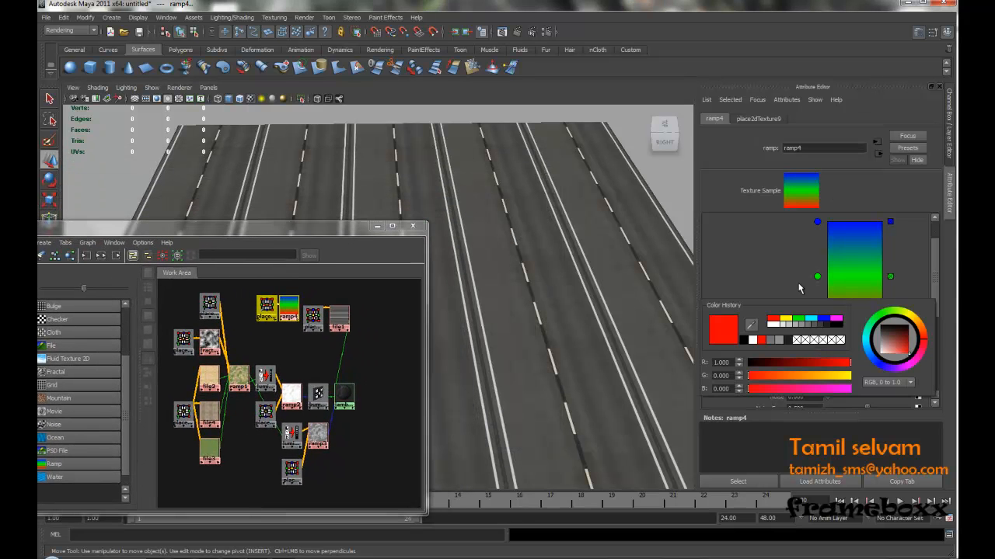
left_click(811, 351)
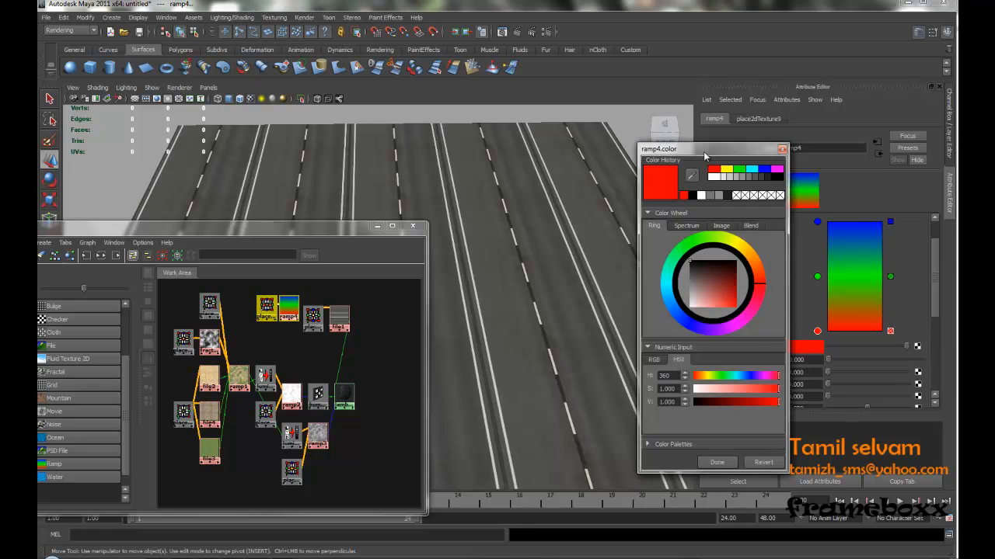
left_click_drag(720, 151, 614, 139)
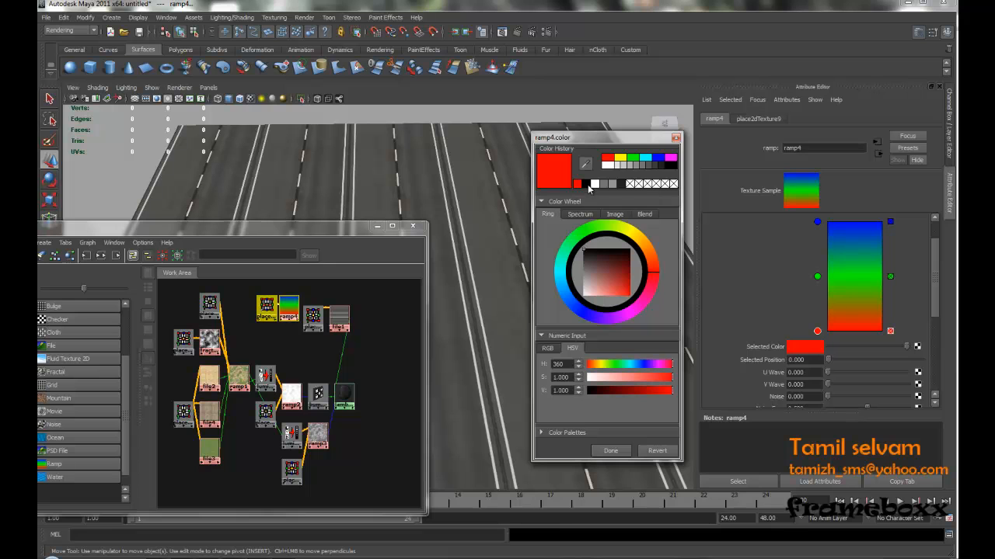
left_click(673, 166)
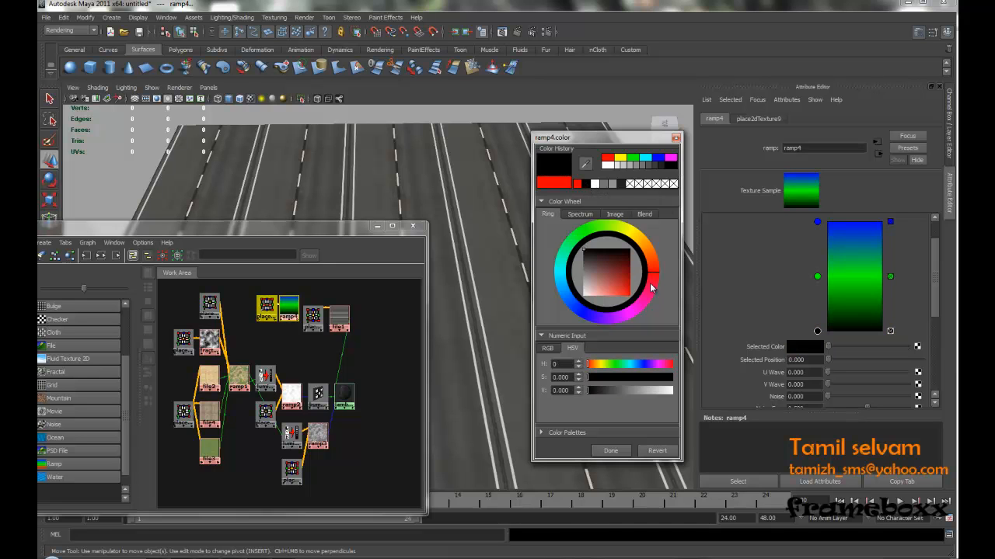
left_click(818, 223)
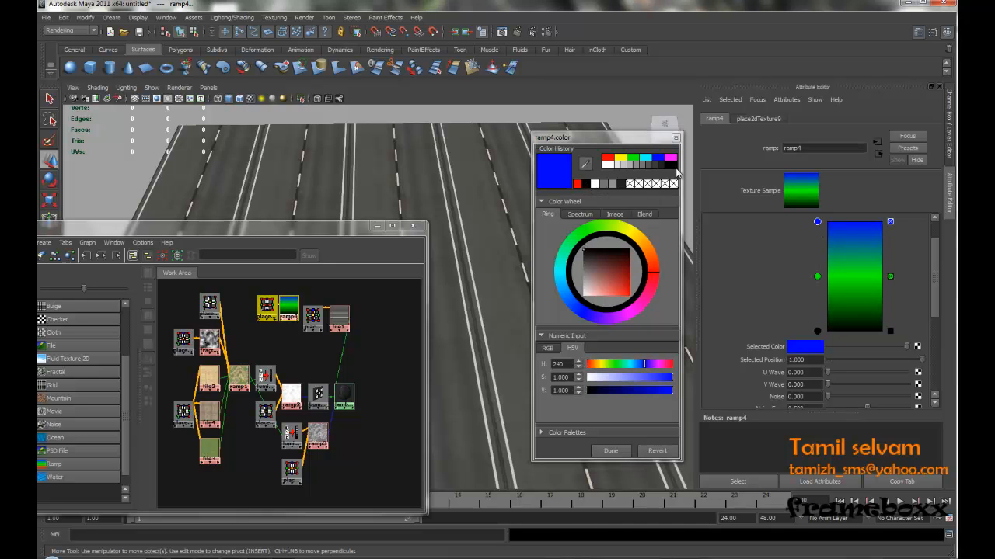
left_click(673, 167)
left_click(818, 277)
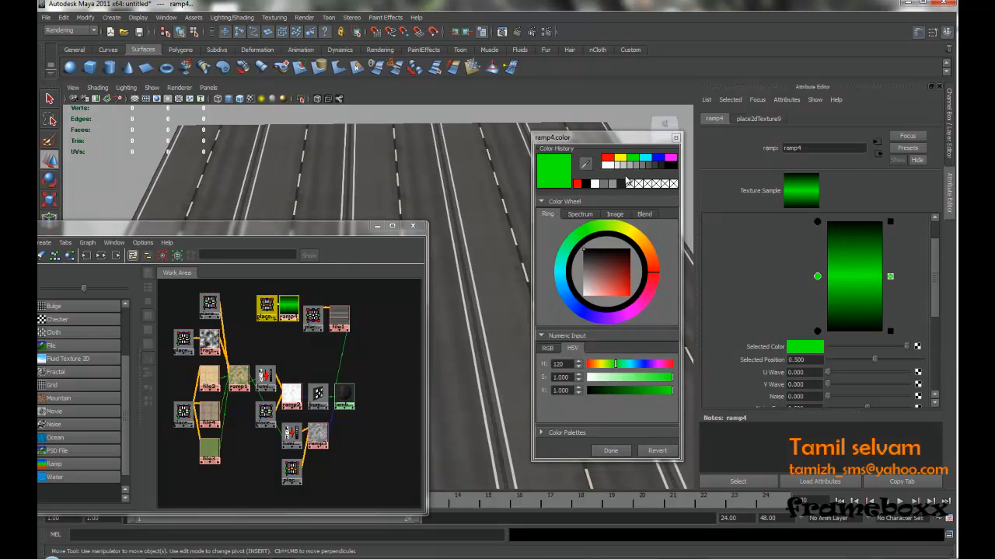
left_click(606, 165)
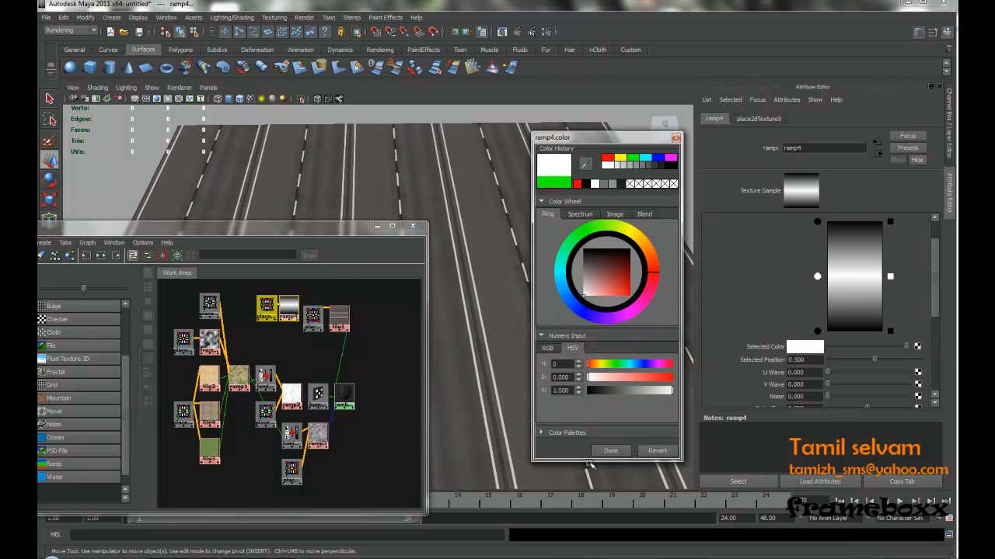
left_click(611, 451)
Step: Add an entry to ramp4 at position 0.355 and set its color to white
left_click(817, 292)
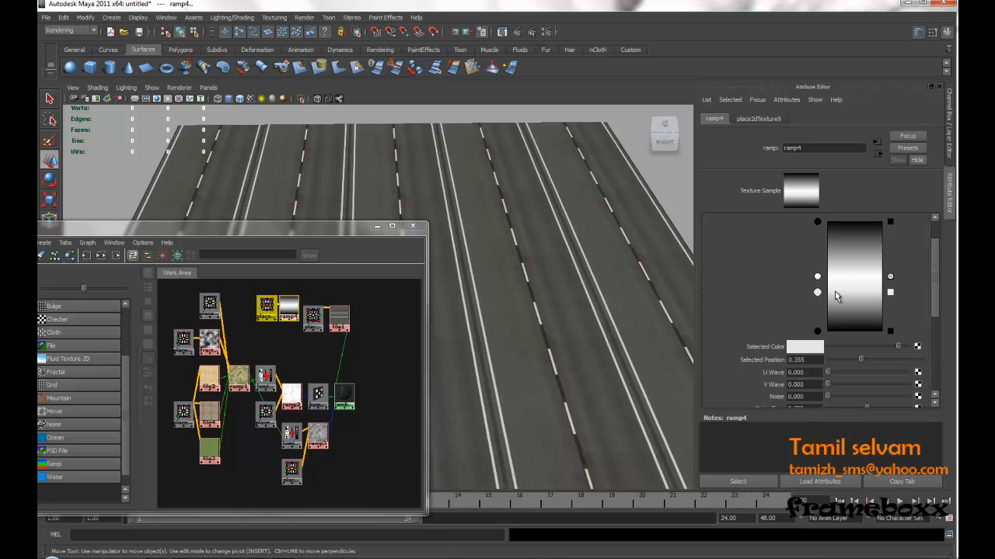
left_click(811, 349)
left_click(610, 180)
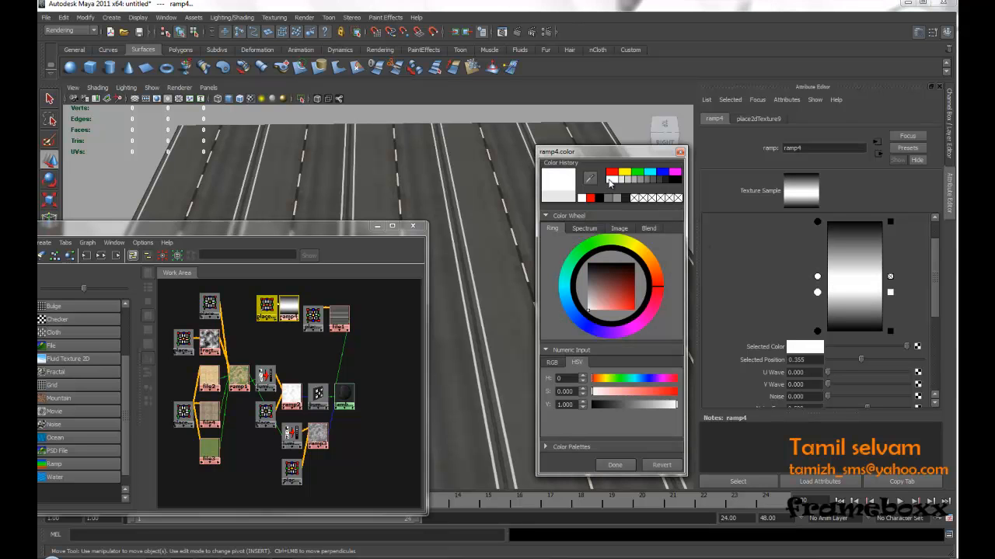
left_click(613, 465)
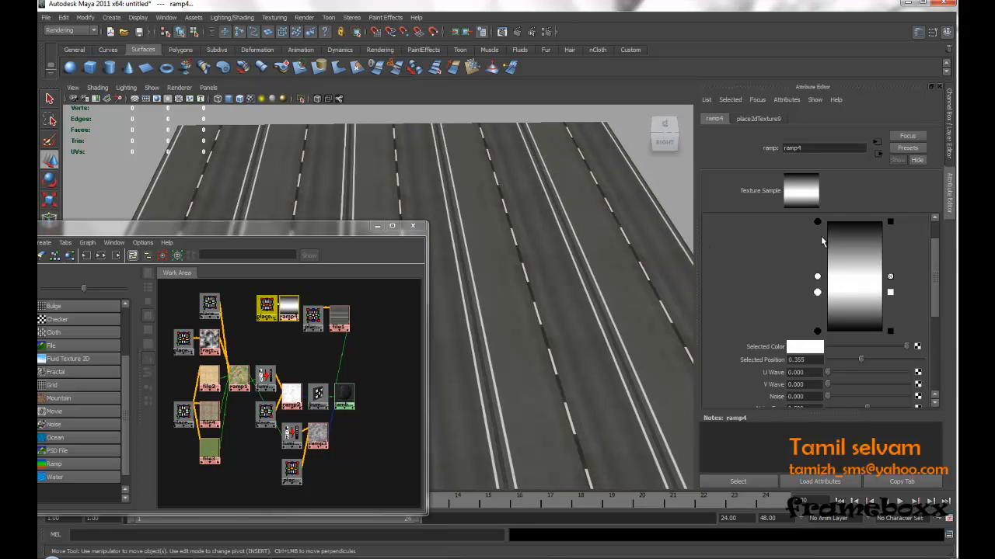
Step: Show the wireframe on the shaded plane and connect ramp4 to the lambert material's color
left_click_drag(329, 229, 251, 241)
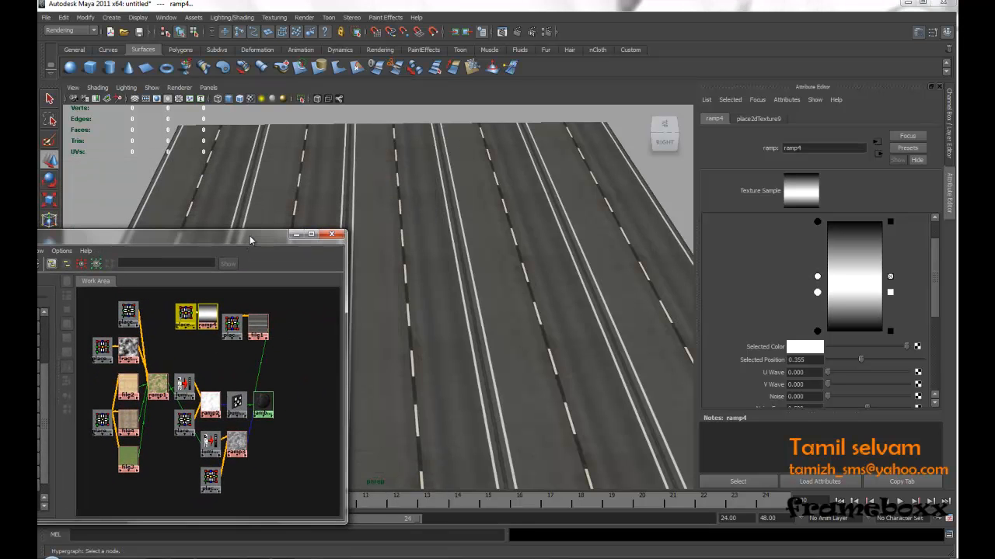
left_click(240, 99)
left_click_drag(459, 277, 466, 243, "alt")
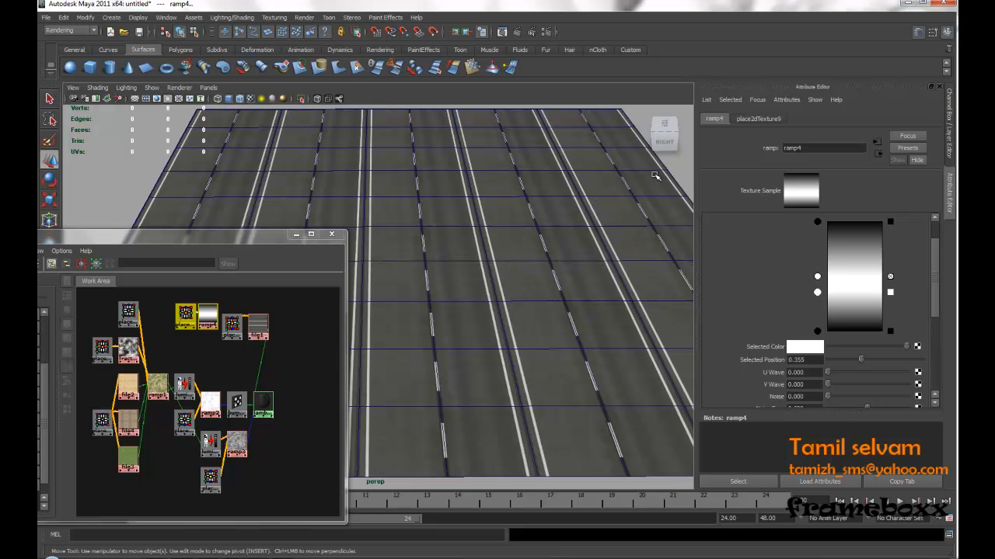
left_click_drag(282, 244, 266, 207)
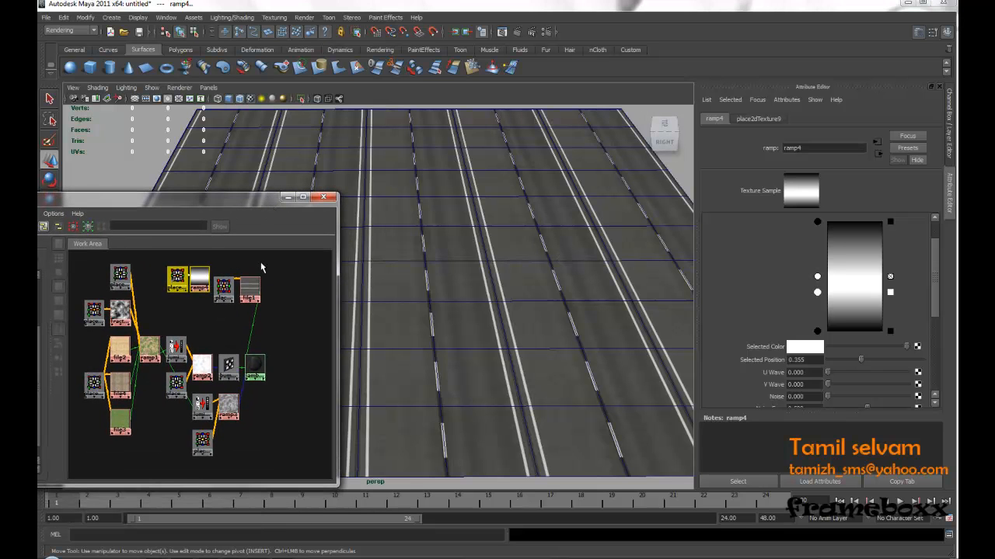
middle_click_drag(199, 277, 258, 370)
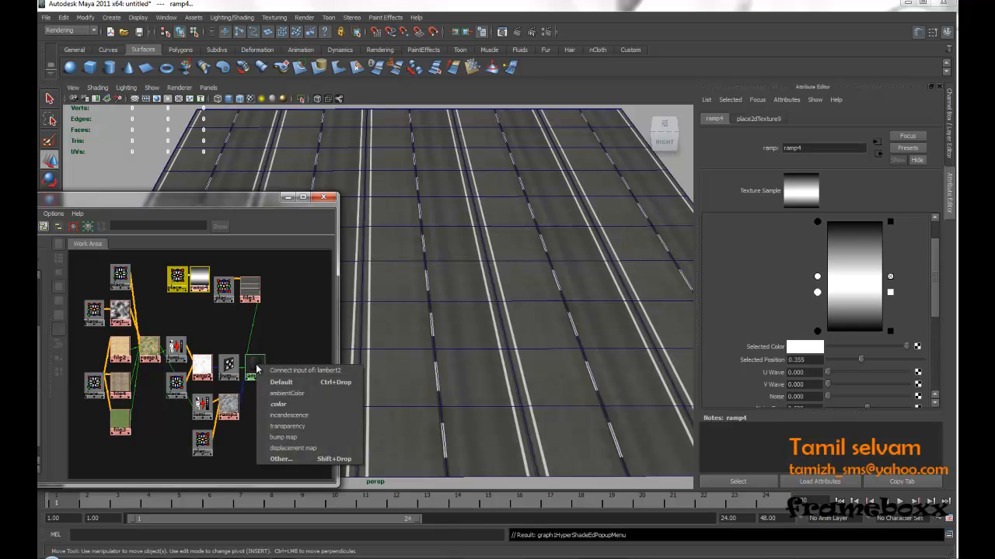
left_click(290, 410)
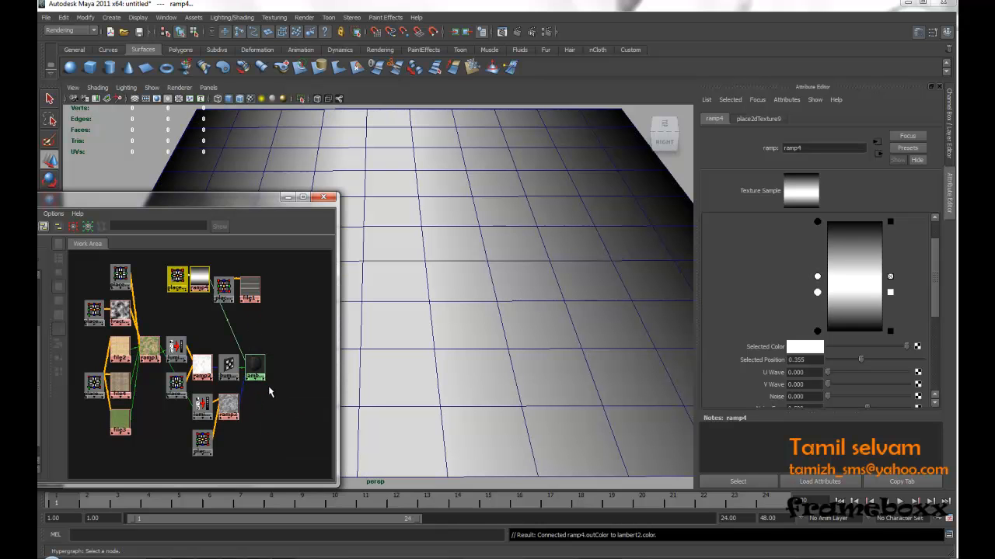
Step: Narrow ramp4's white area to a sharp-edged central band, placing the black entries at positions 0.380 and 0.615
left_click_drag(224, 214, 219, 217)
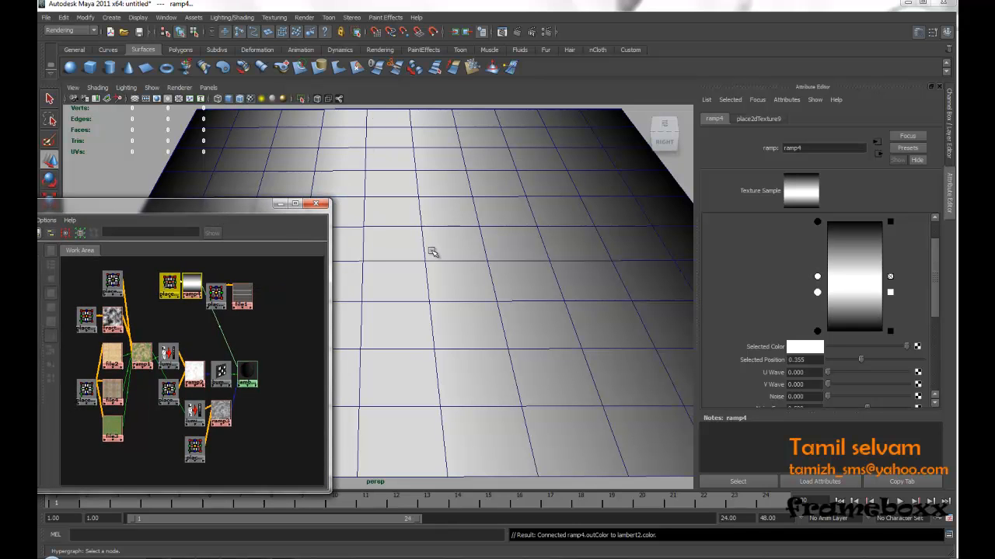
left_click_drag(215, 211, 222, 186)
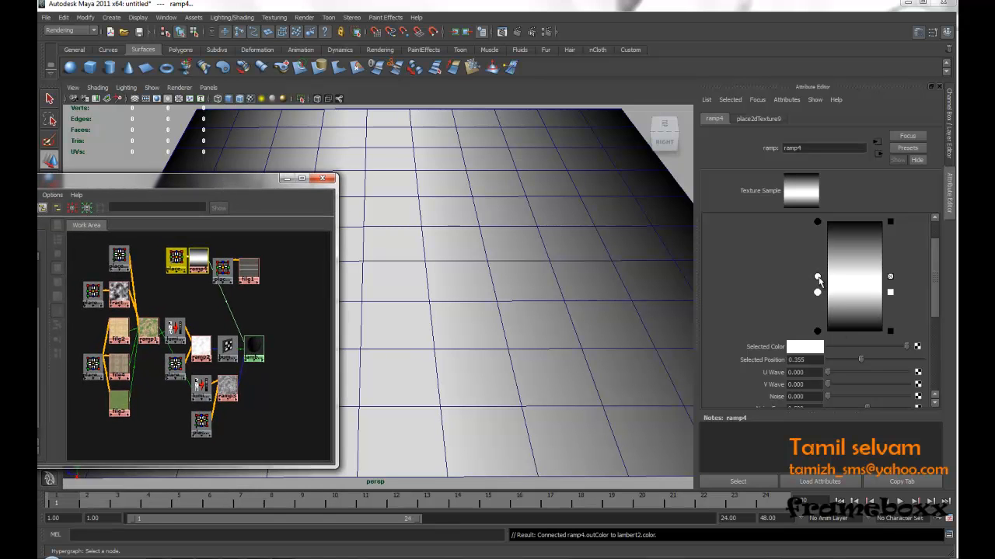
left_click_drag(817, 332, 818, 300)
left_click_drag(818, 224, 816, 265)
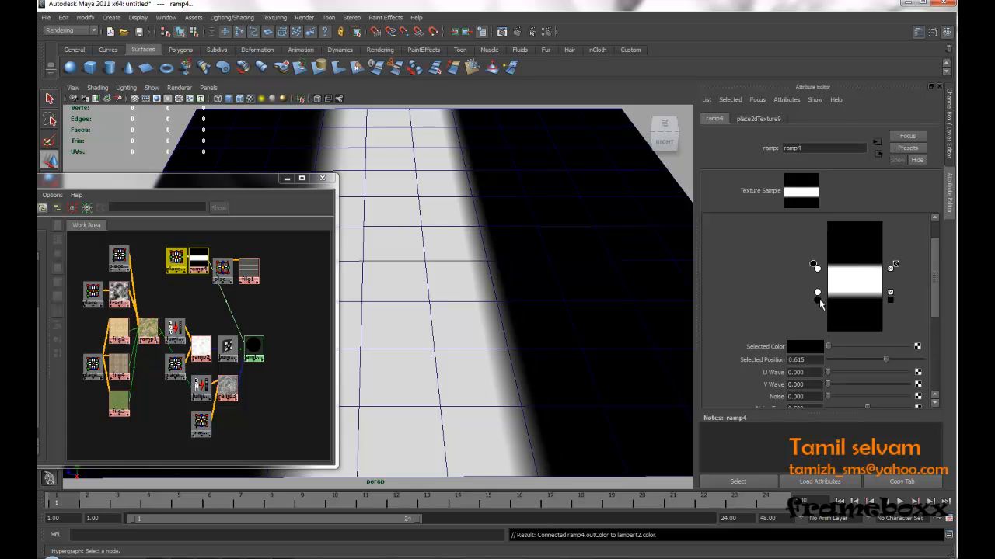
left_click_drag(818, 295, 818, 292)
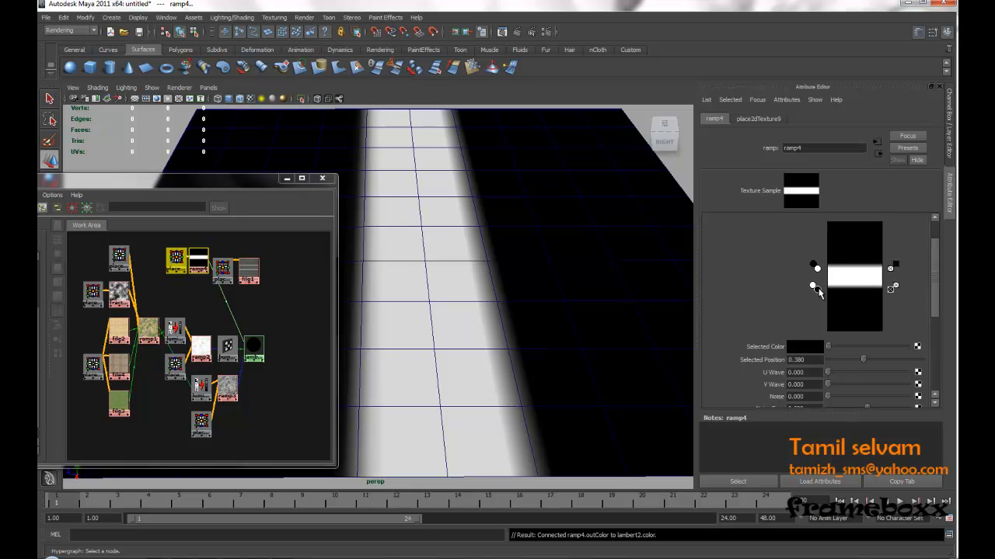
left_click(813, 266)
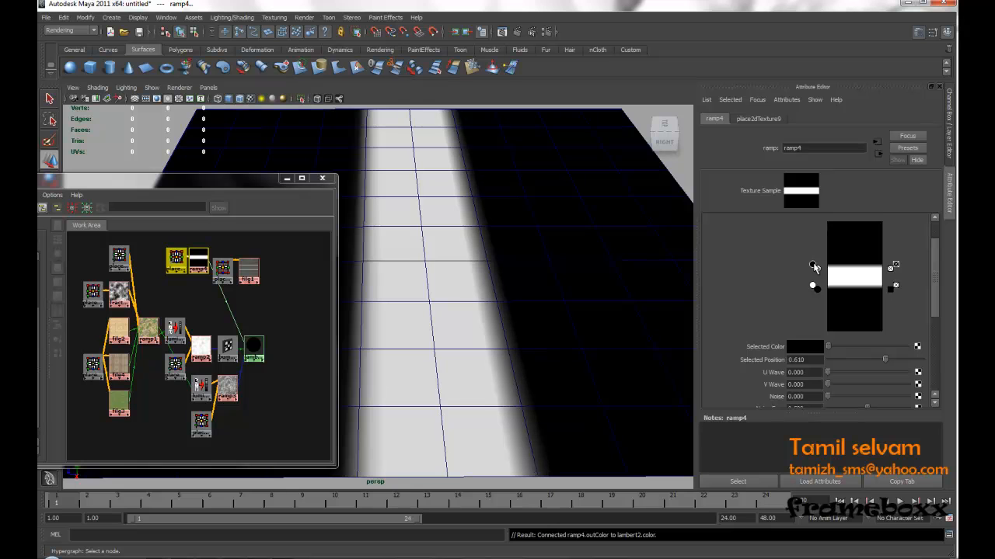
left_click_drag(814, 267, 813, 266)
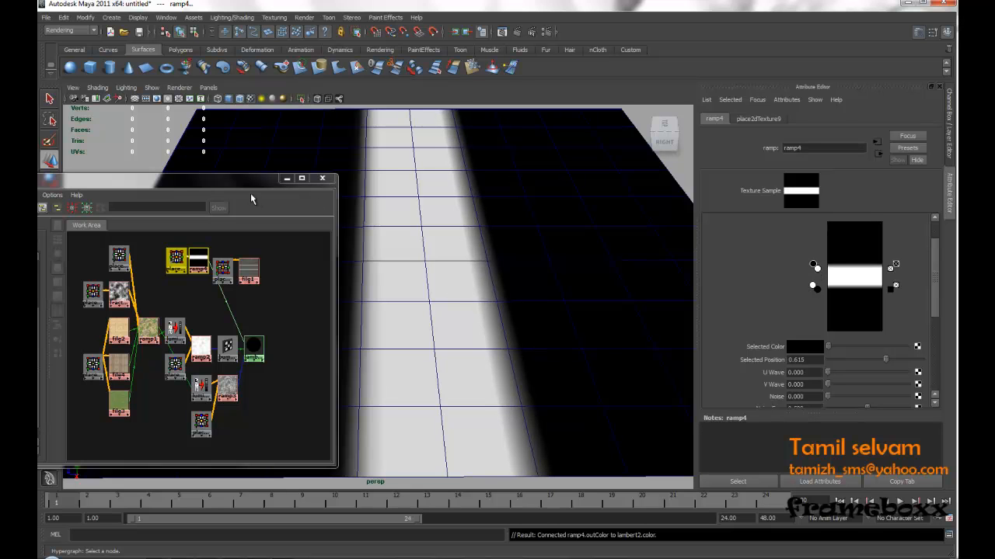
Step: Roughen the edges of ramp4's white band with Noise 0.014 and Noise Freq 0.614
left_click_drag(253, 182, 210, 185)
right_click_drag(533, 309, 461, 298, "alt")
left_click_drag(461, 297, 453, 354, "alt")
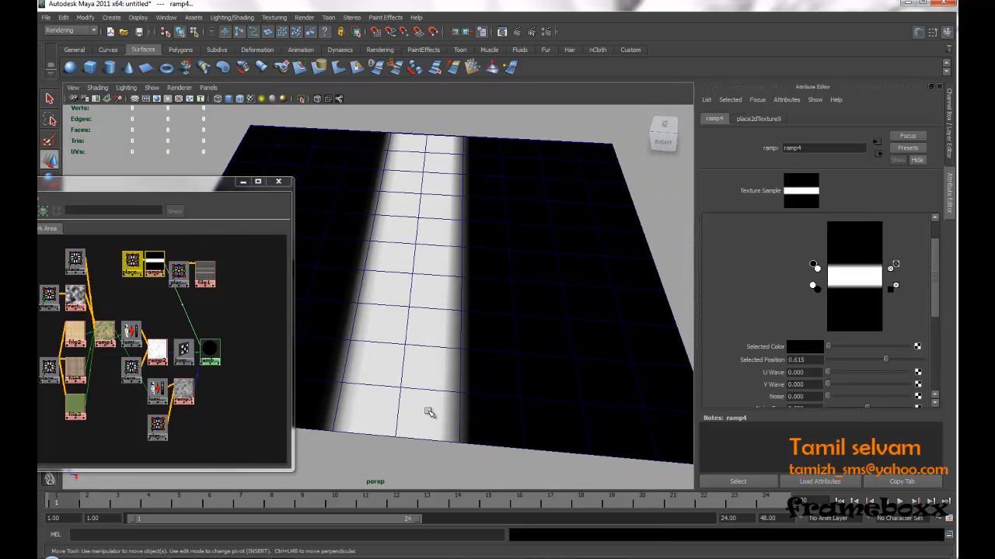
left_click_drag(448, 220, 486, 303, "alt")
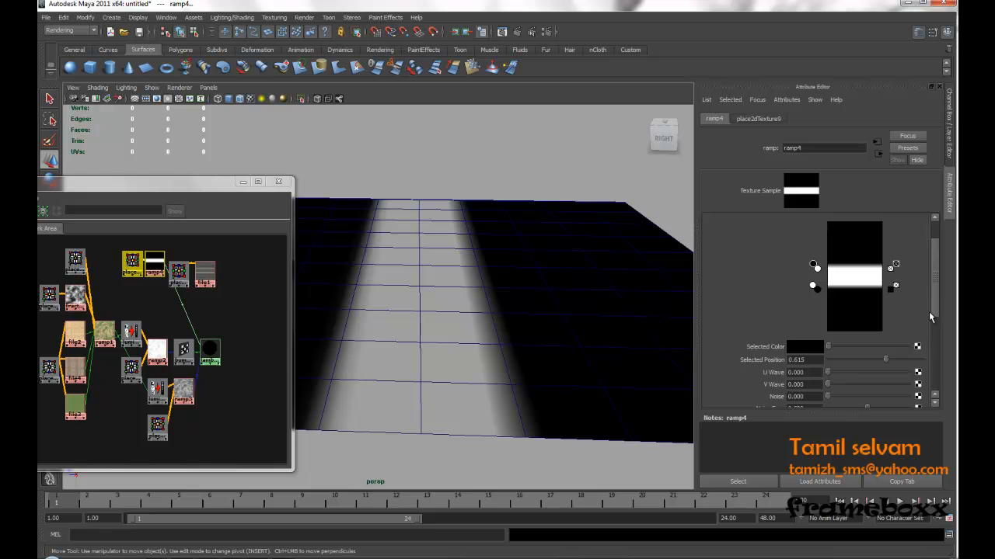
scroll(939, 297, "down", 3)
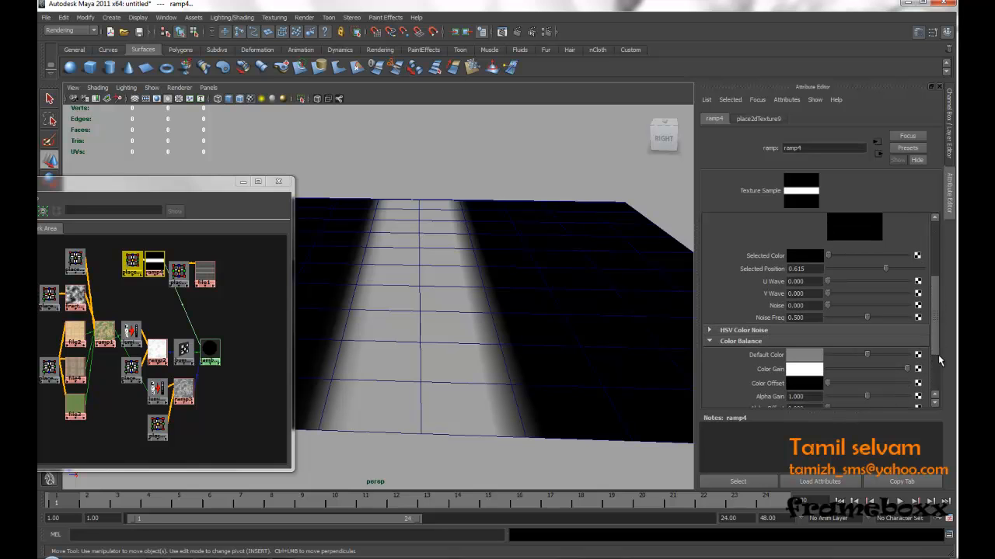
left_click_drag(934, 336, 934, 338)
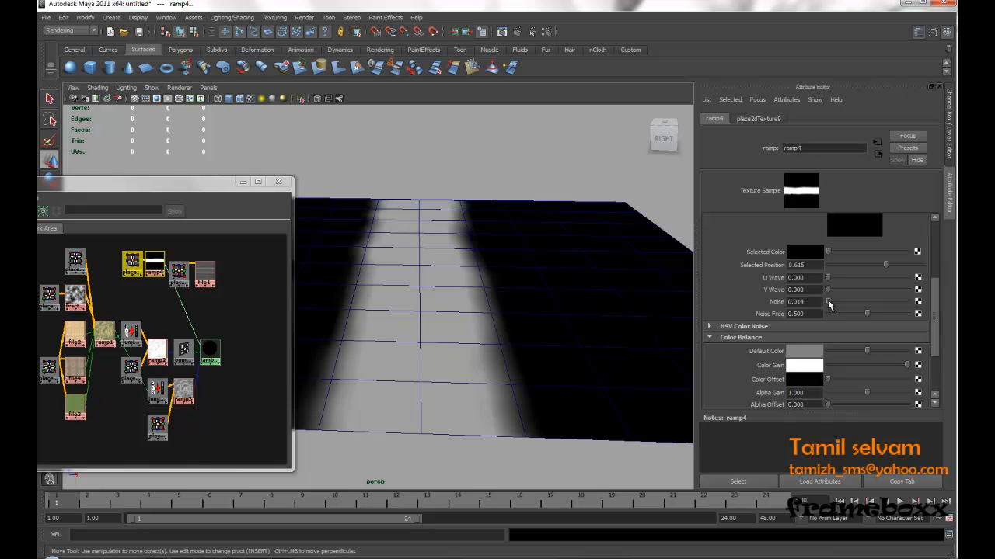
left_click_drag(868, 314, 871, 314)
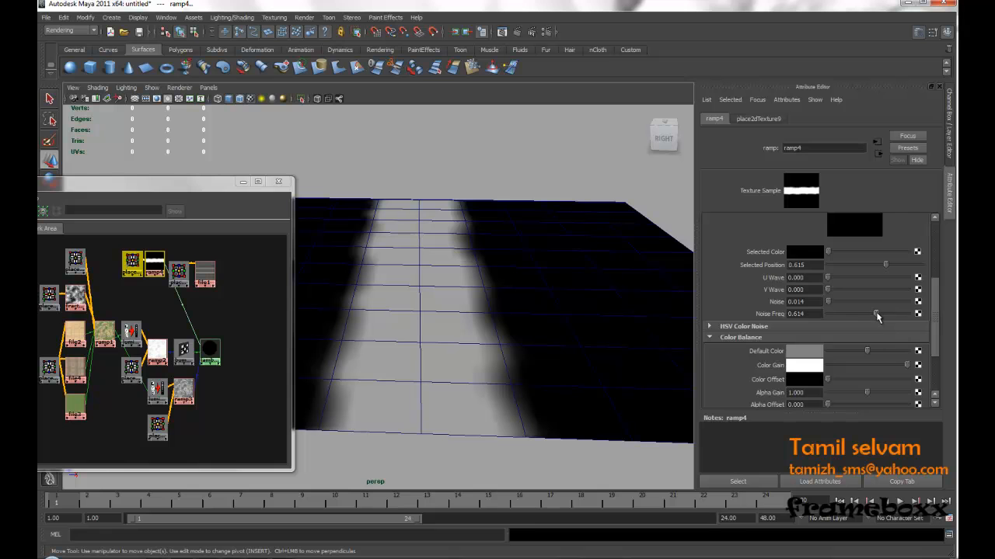
Step: Set ramp4's Noise Freq to 0.655 and disconnect ramp4 from lambert2's color
left_click_drag(879, 316, 881, 317)
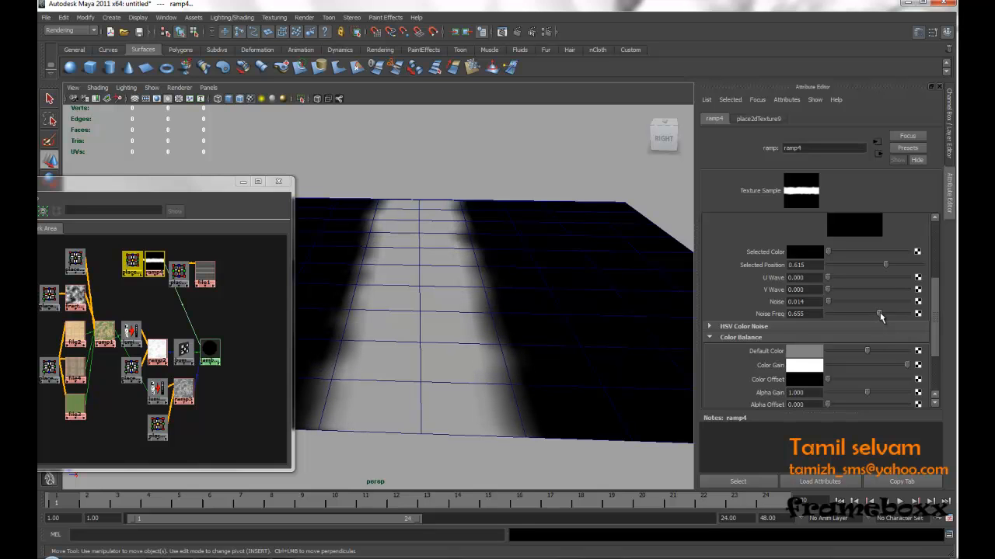
double_click(201, 190)
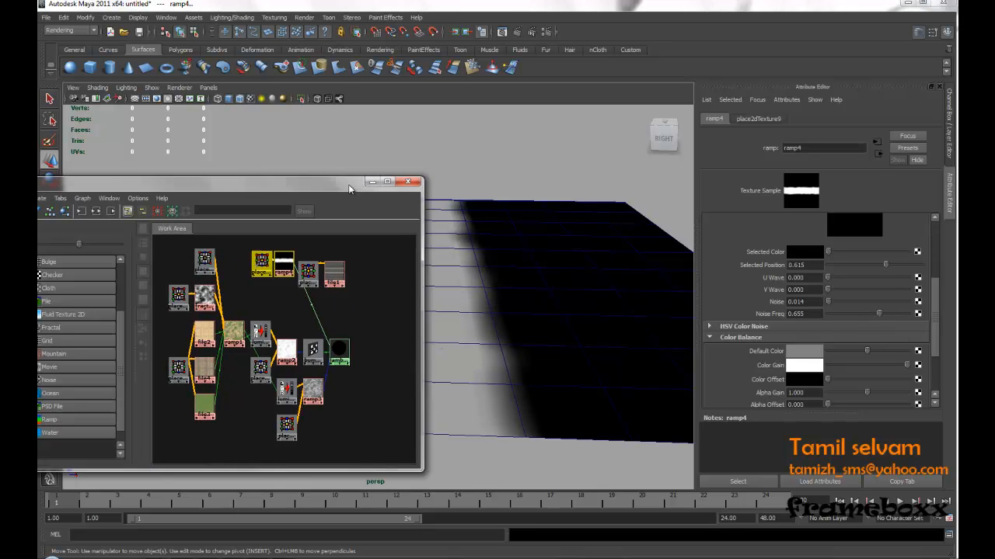
left_click(372, 306)
key("Delete")
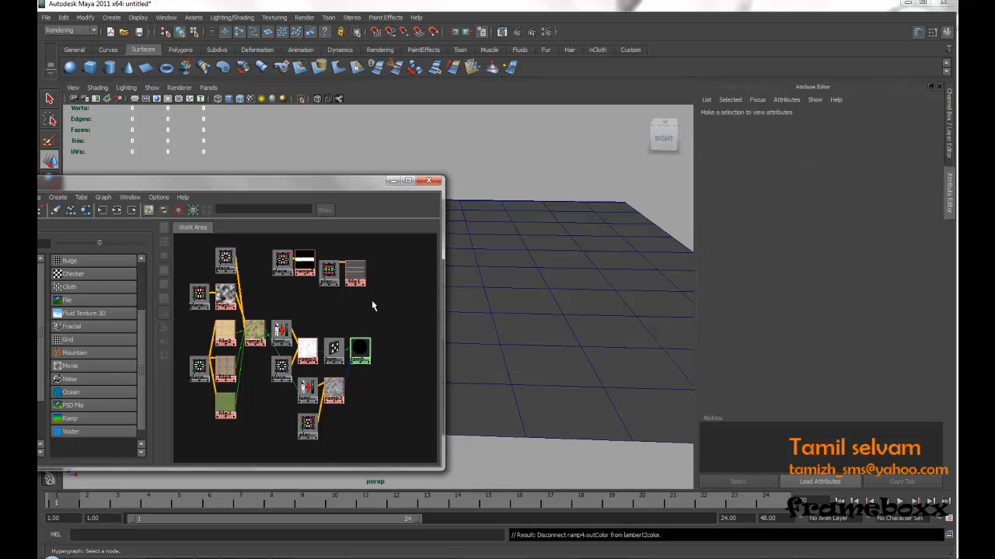
Step: Move ramp4 and its placement node aside, and add a Blend Colors utility just above the lambert2 material
left_click(283, 260)
left_click_drag(301, 264, 284, 273)
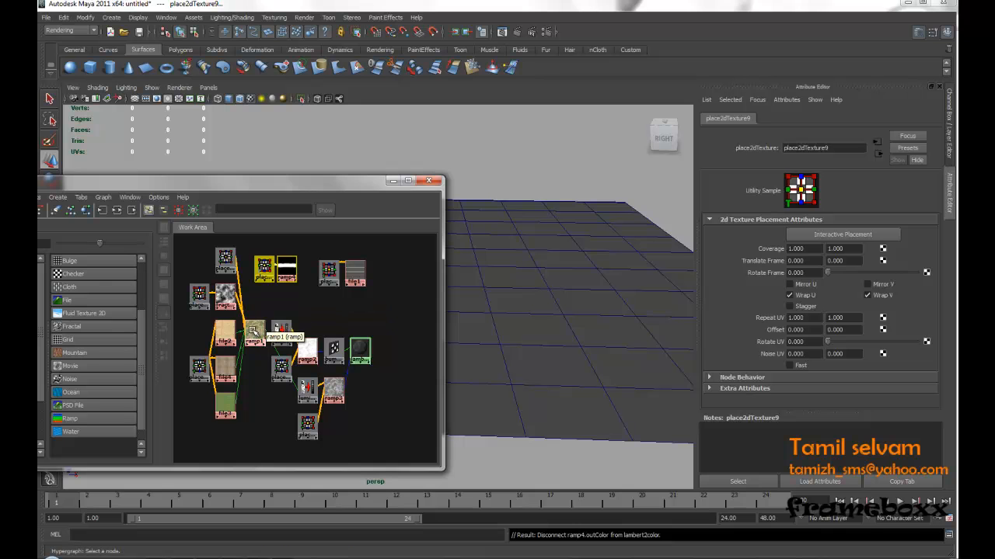
left_click_drag(215, 183, 265, 156)
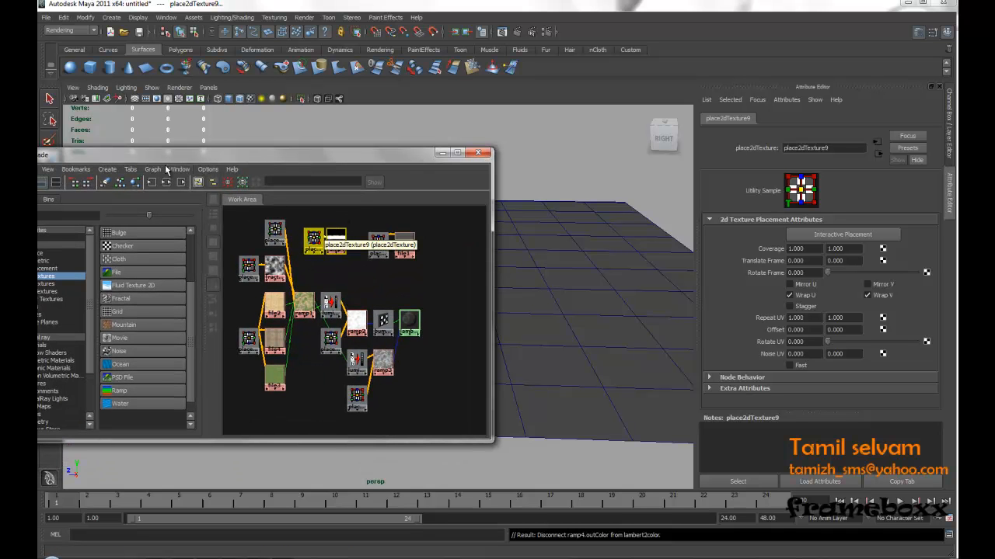
left_click_drag(165, 160, 219, 147)
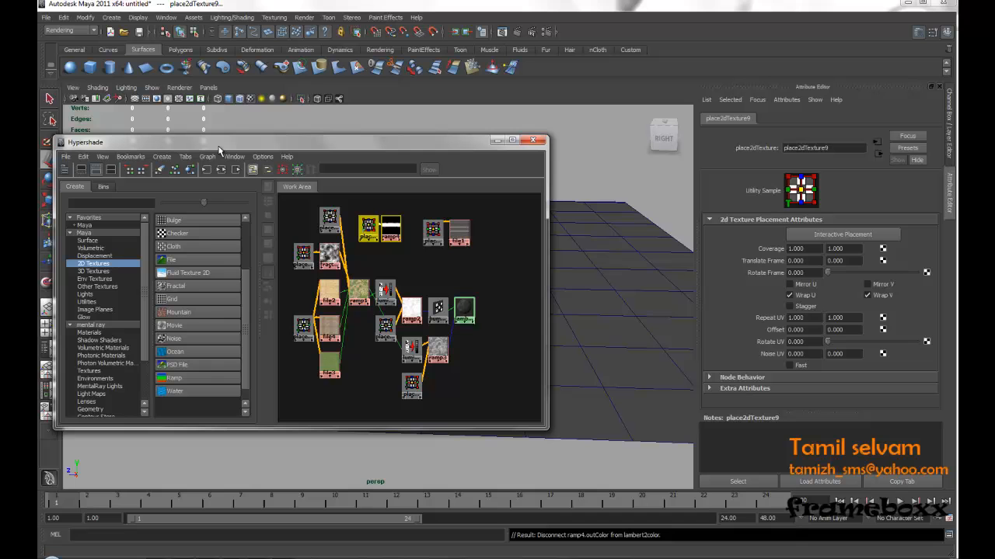
left_click(87, 302)
scroll(247, 265, "down", 1)
scroll(249, 278, "up", 2)
left_click(181, 246)
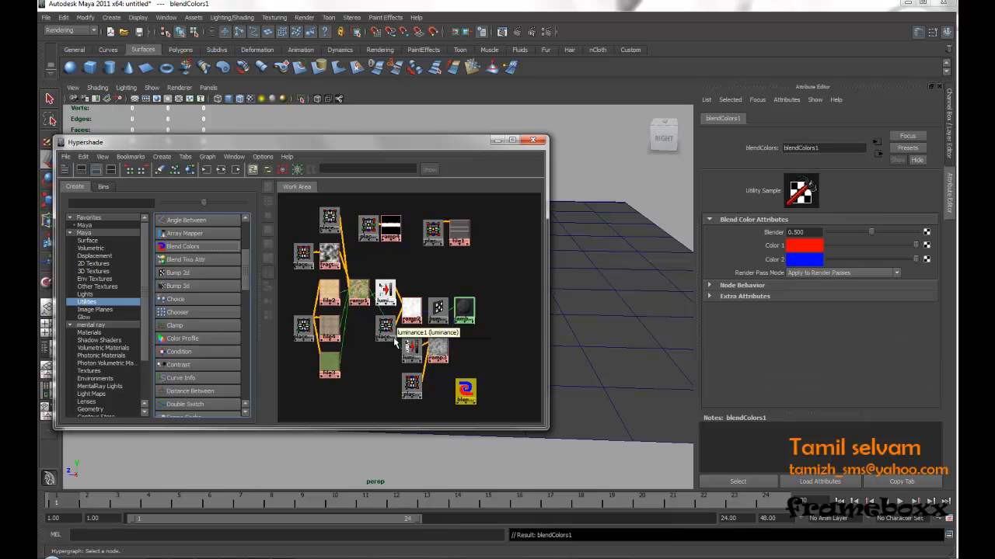
left_click_drag(466, 392, 468, 274)
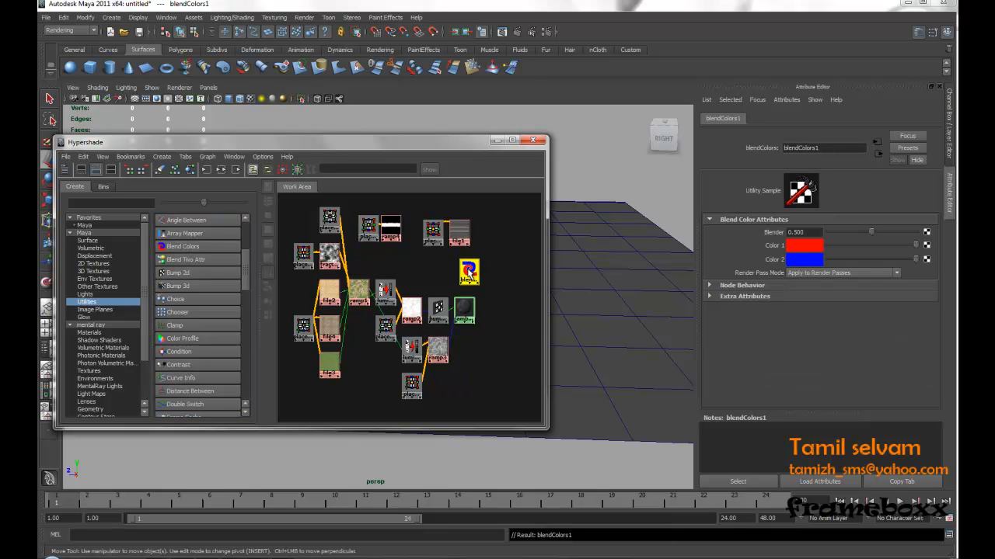
Step: Wire file1 to blendColors1's Color 1, ramp1 to Color 2 and ramp4 to Blender, and connect its output to lambert2's color
middle_click_drag(458, 227, 763, 248)
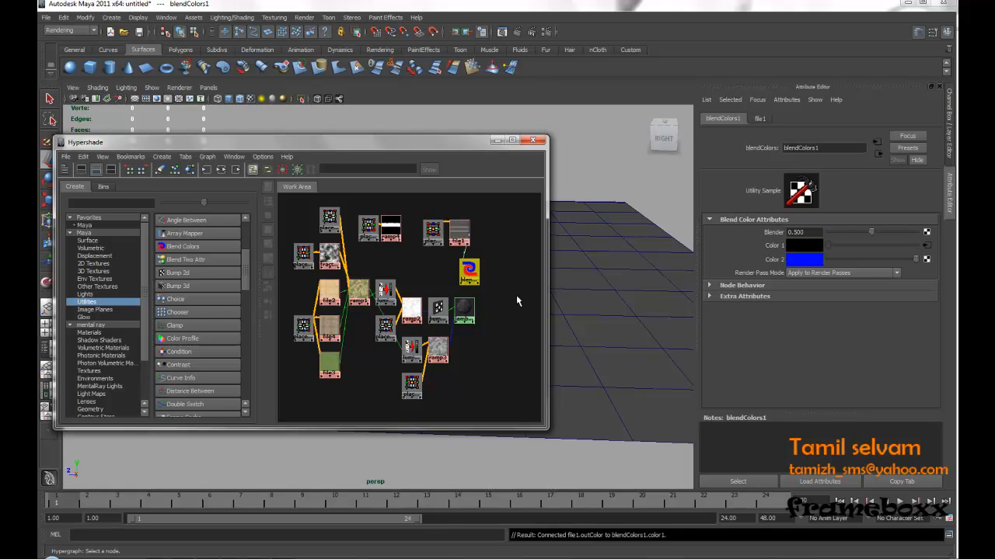
middle_click_drag(355, 292, 783, 266)
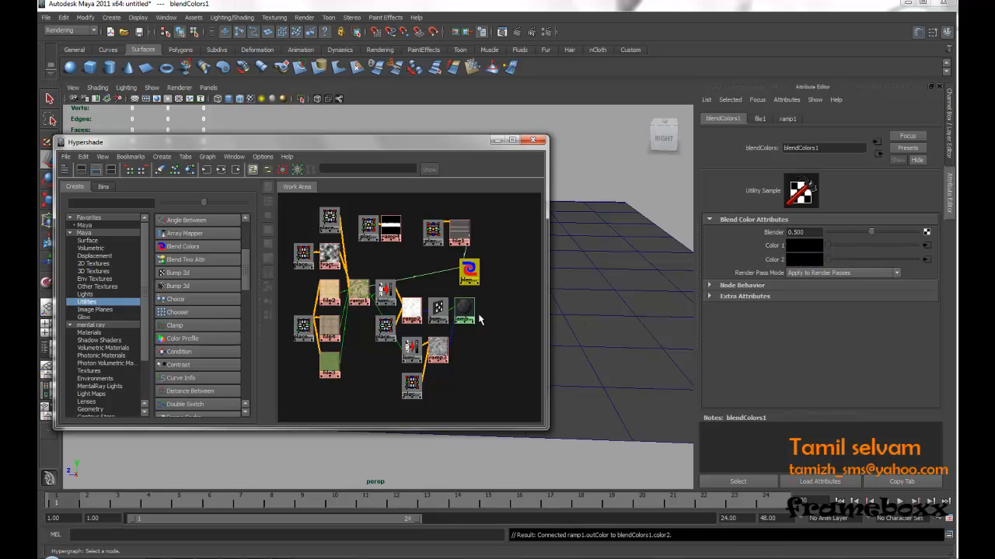
middle_click_drag(389, 233, 769, 235)
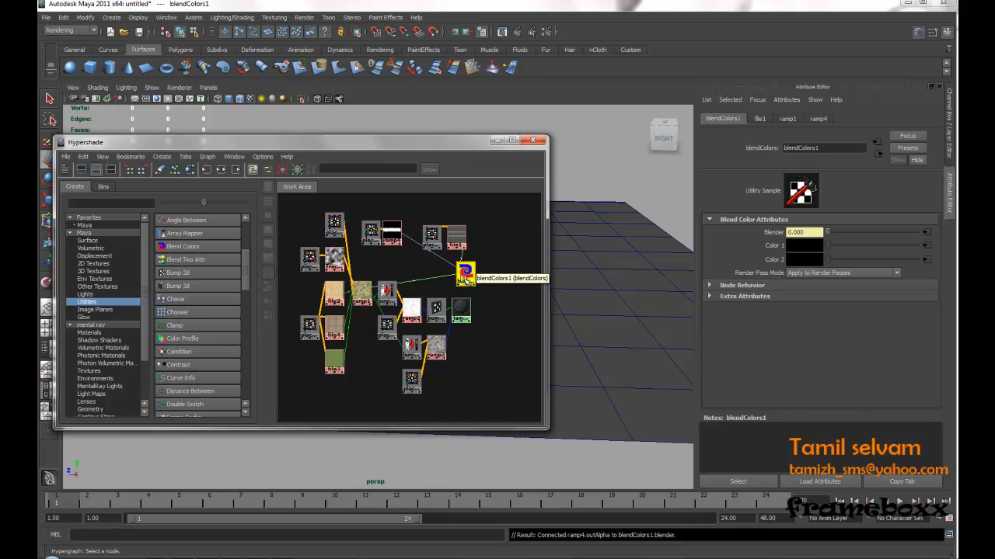
middle_click_drag(467, 275, 461, 311)
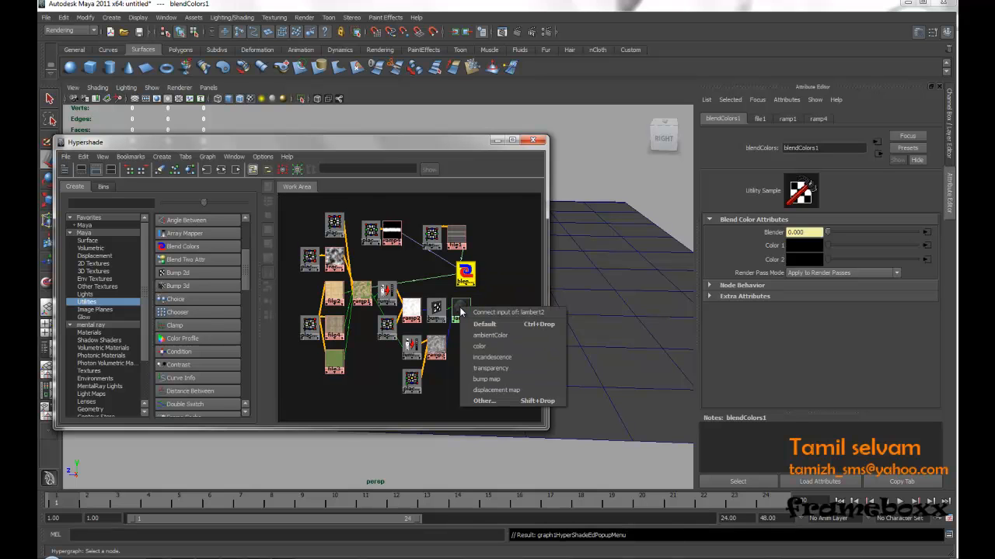
left_click(483, 347)
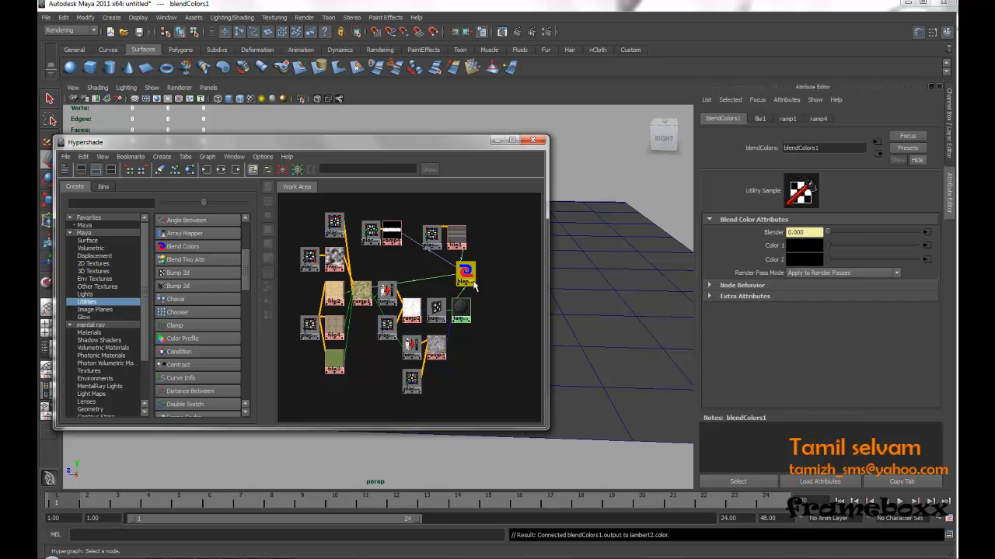
Step: Render the textured plane with Maya Software from a low view looking along the road
left_click_drag(471, 144, 201, 187)
right_click_drag(439, 194, 452, 289, "alt")
left_click_drag(452, 289, 450, 273, "alt")
right_click_drag(451, 273, 473, 304, "alt")
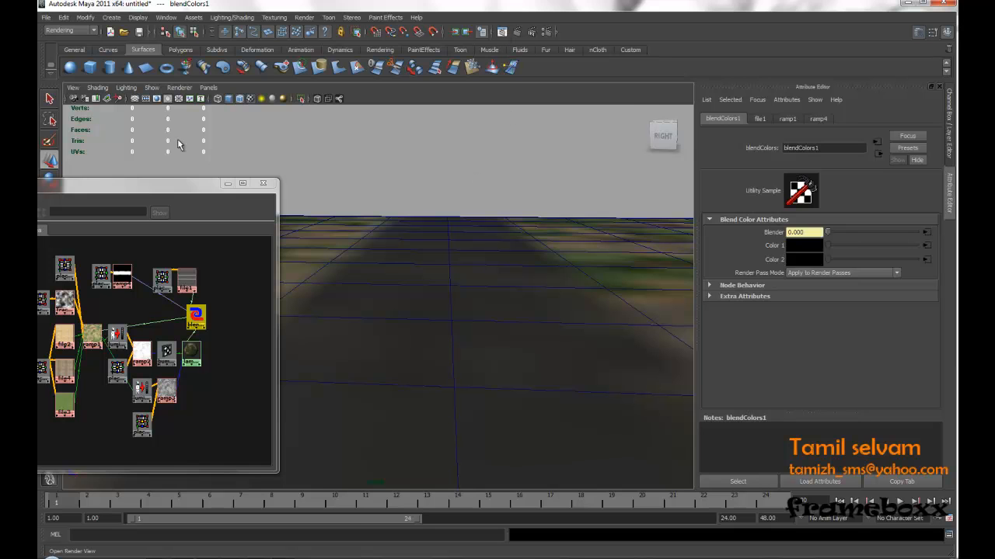
left_click(179, 31)
left_click(195, 74)
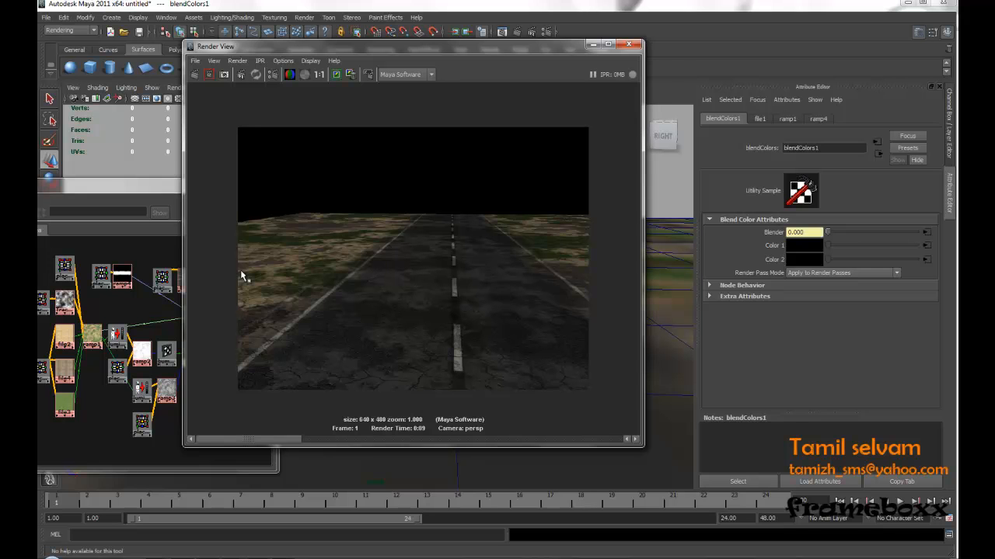
Step: Spread out the lambert2, luminance1 and bump2d1 nodes in the Hypershade work area to expose their connections
left_click_drag(142, 191, 428, 147)
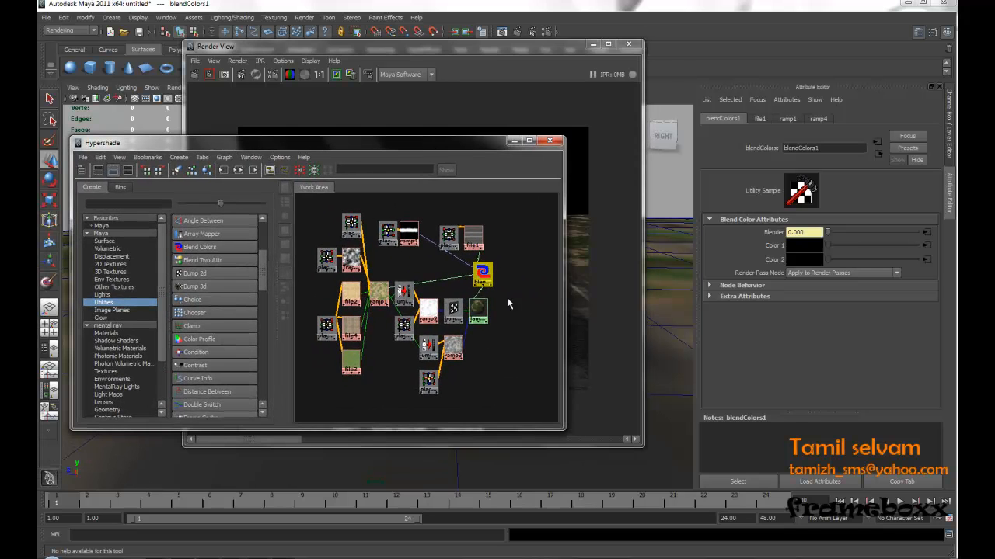
scroll(466, 356, "up", 1)
left_click_drag(422, 323, 493, 336)
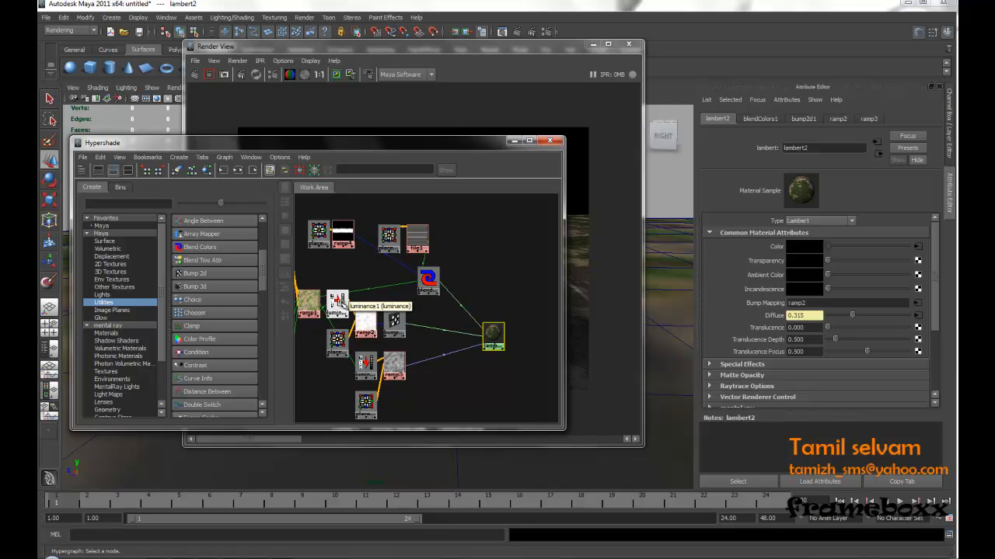
mouse_move(339, 301)
left_mouse_down()
mouse_move(469, 297)
mouse_move(446, 306)
mouse_move(346, 292)
left_mouse_up()
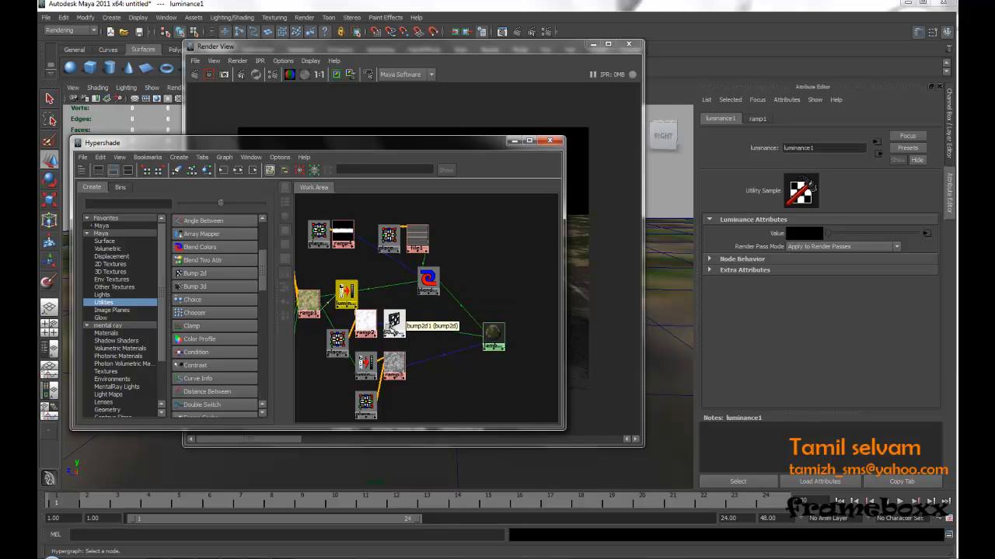
left_click_drag(399, 320, 426, 320)
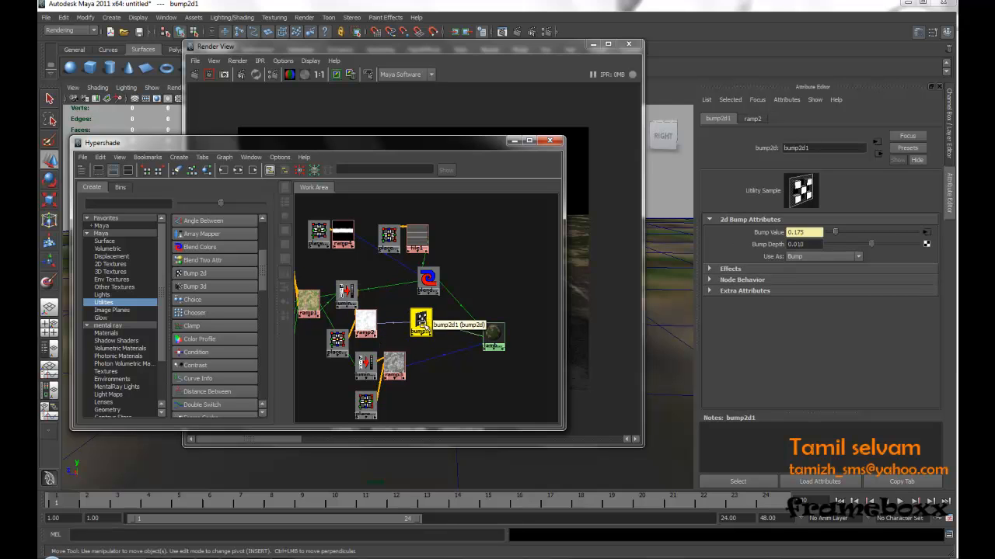
left_click_drag(350, 298, 371, 278)
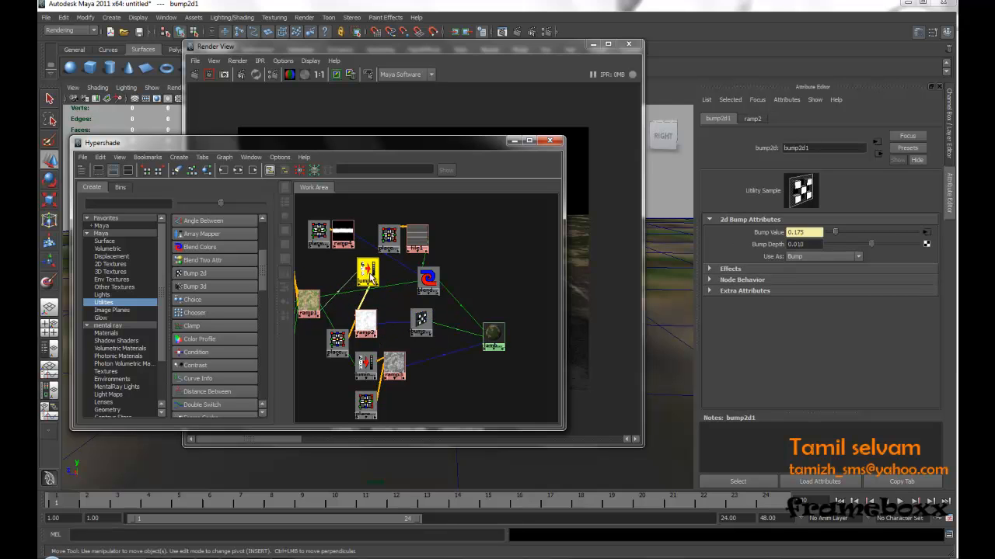
Step: Disconnect ramp1 from luminance1 and connect blendColors1's output to luminance1's value instead
left_click(352, 291)
left_click(325, 304)
key("Delete")
left_click_drag(369, 273, 443, 249)
middle_click_drag(441, 247, 473, 278)
left_click(489, 302)
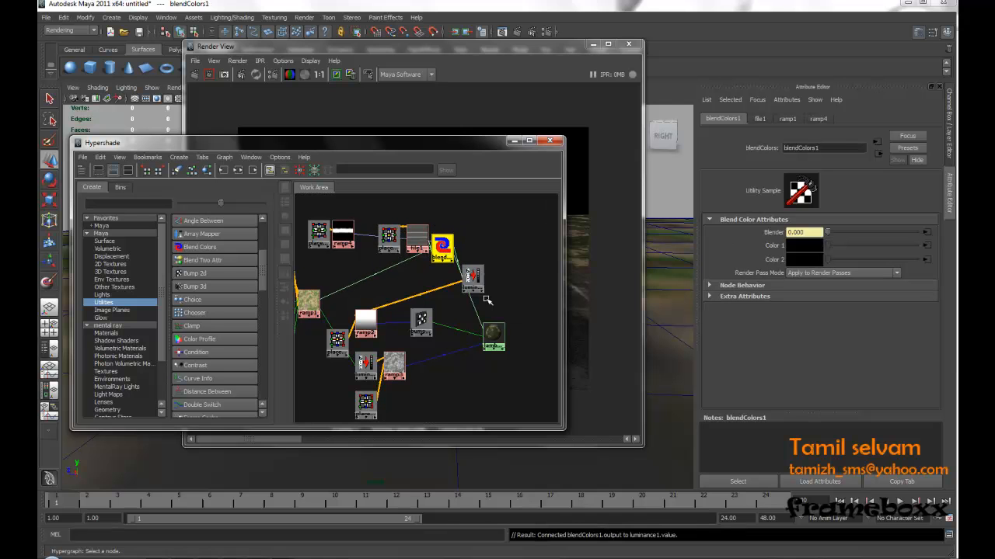
Step: Rearrange the shader graph and replace ramp1 with blendColors1's output as the input of luminance2's value
left_click_drag(365, 318, 451, 303)
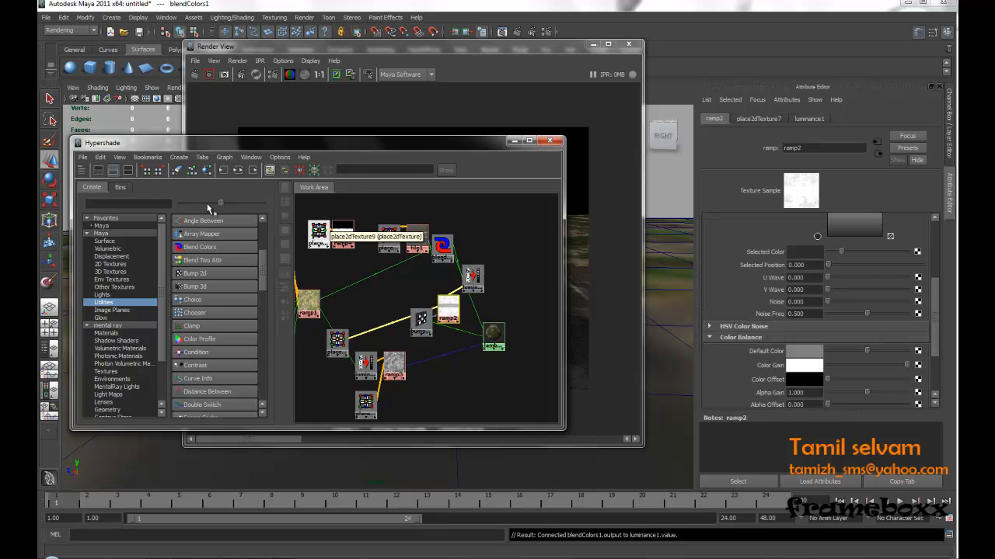
left_click(191, 171)
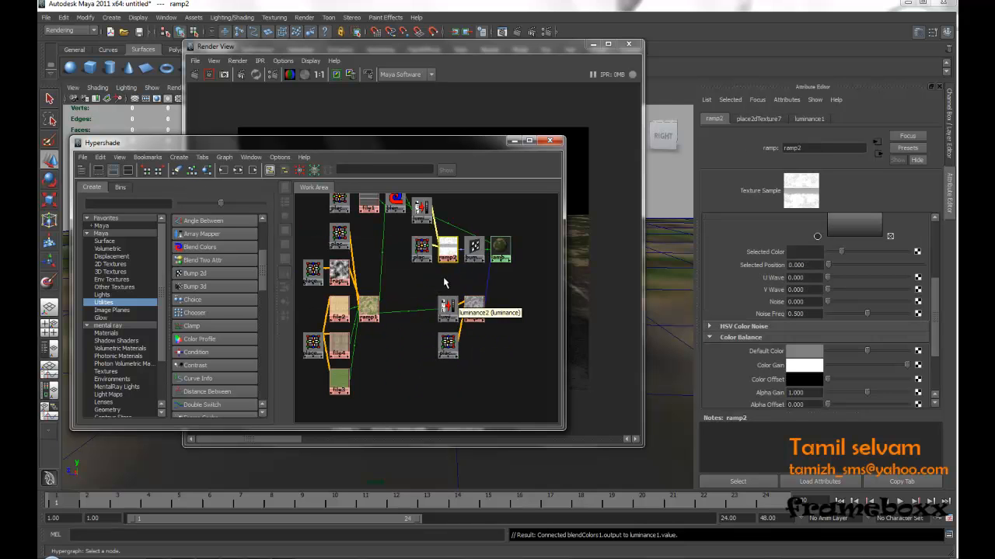
scroll(426, 330, "up", 1)
scroll(430, 273, "up", 1)
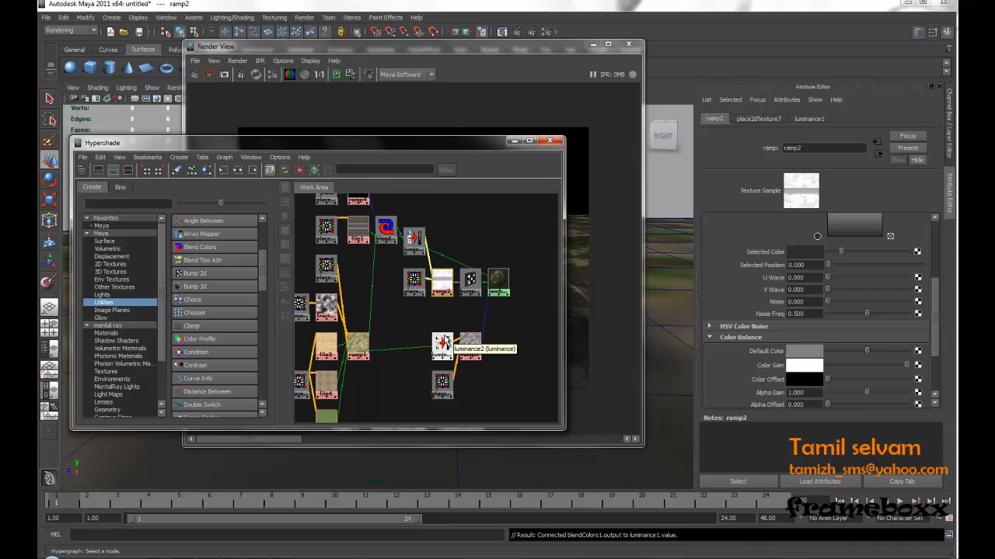
left_click(393, 374)
key("Delete")
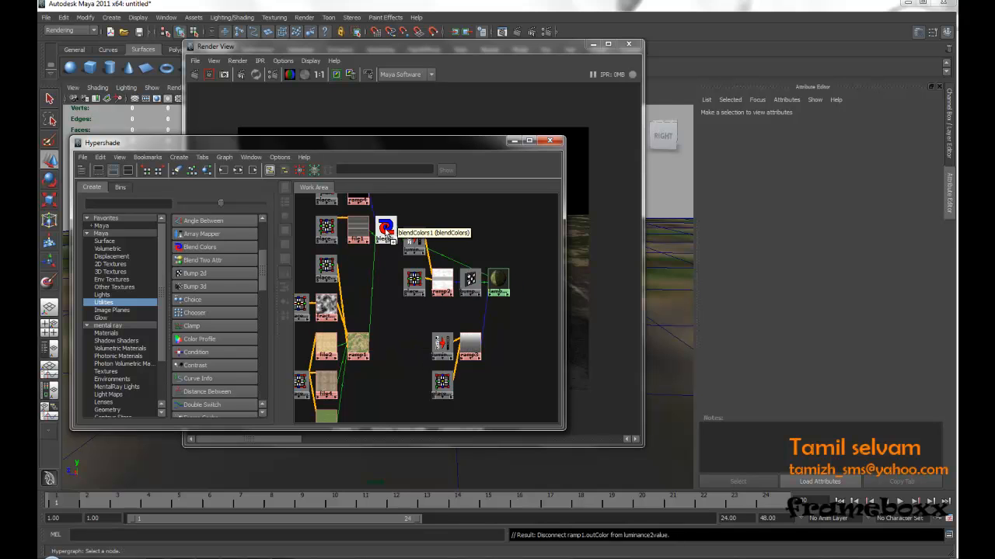
middle_click_drag(440, 343, 440, 344)
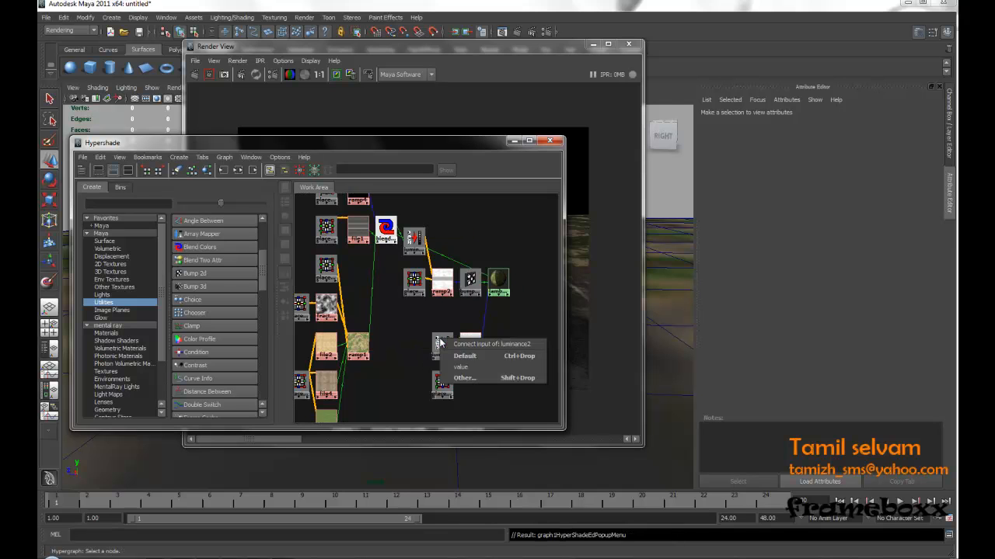
left_click(459, 369)
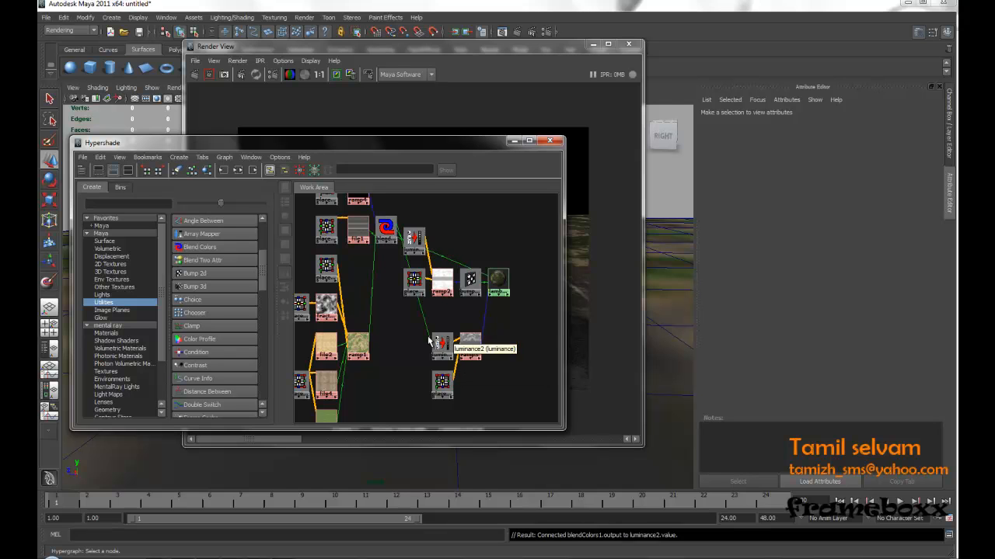
Step: Re-render the road view with the rewired bump and diffuse, and clear the render and Hypershade windows from the viewport
left_click(433, 50)
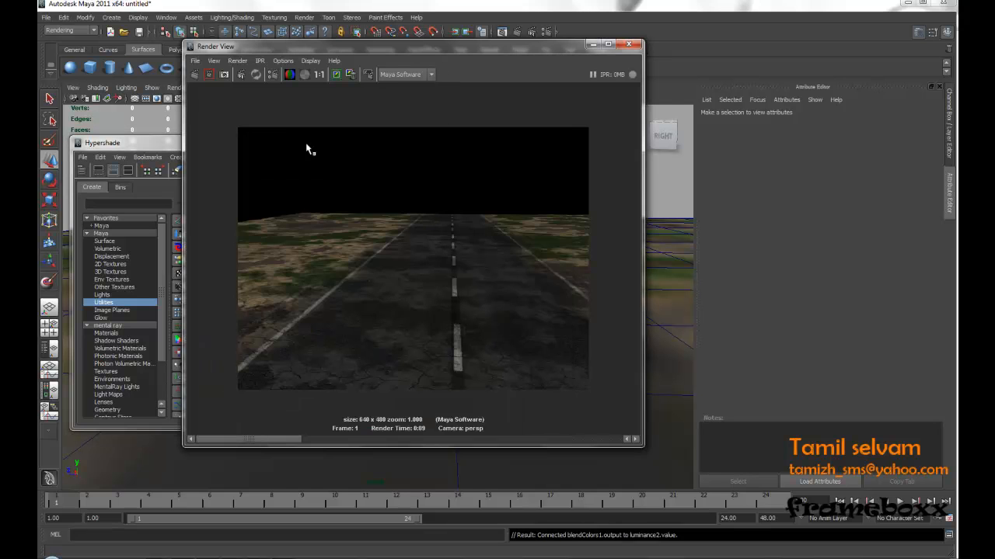
left_click(195, 73)
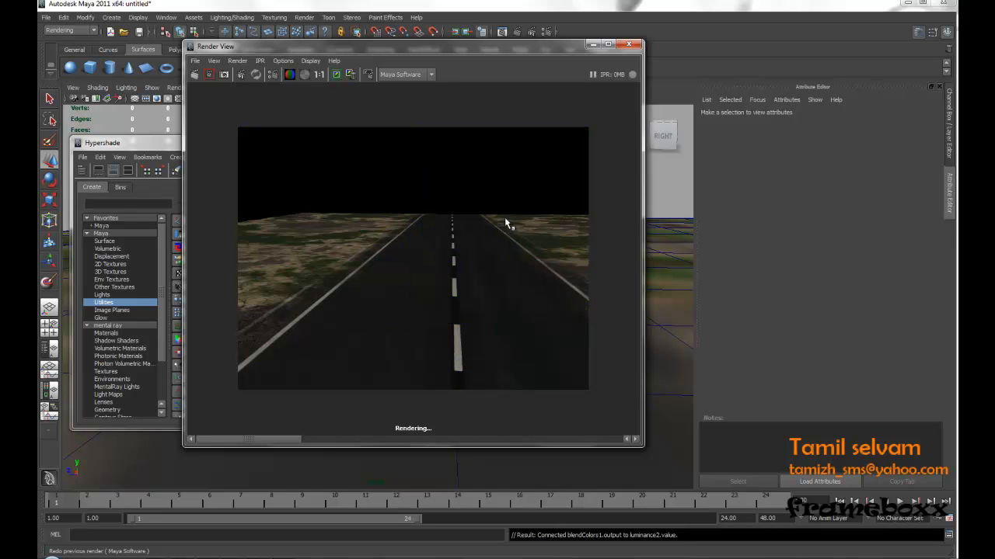
left_click(628, 44)
left_click_drag(193, 140, 193, 162)
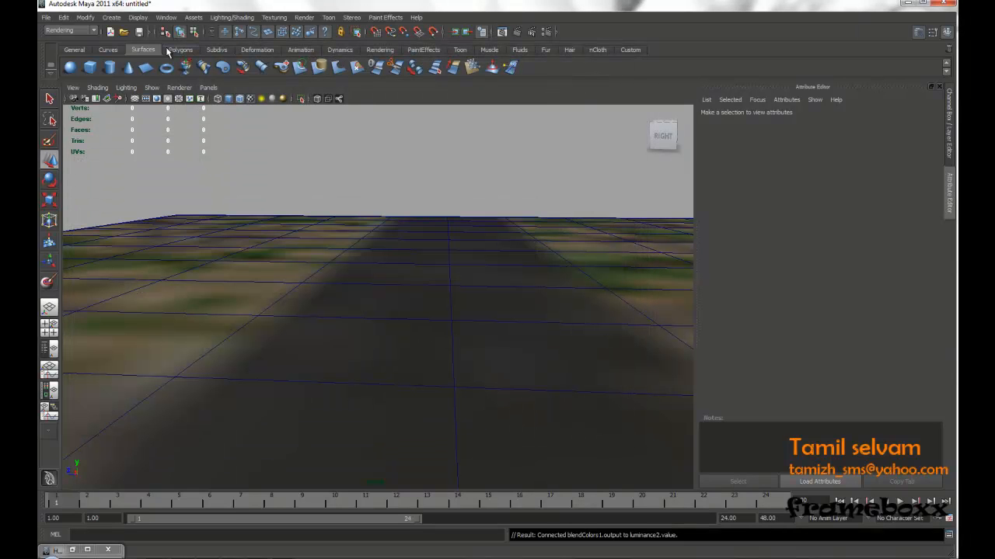
Step: Create a directional light and raise it above the plane
left_click(111, 18)
mouse_move(186, 79)
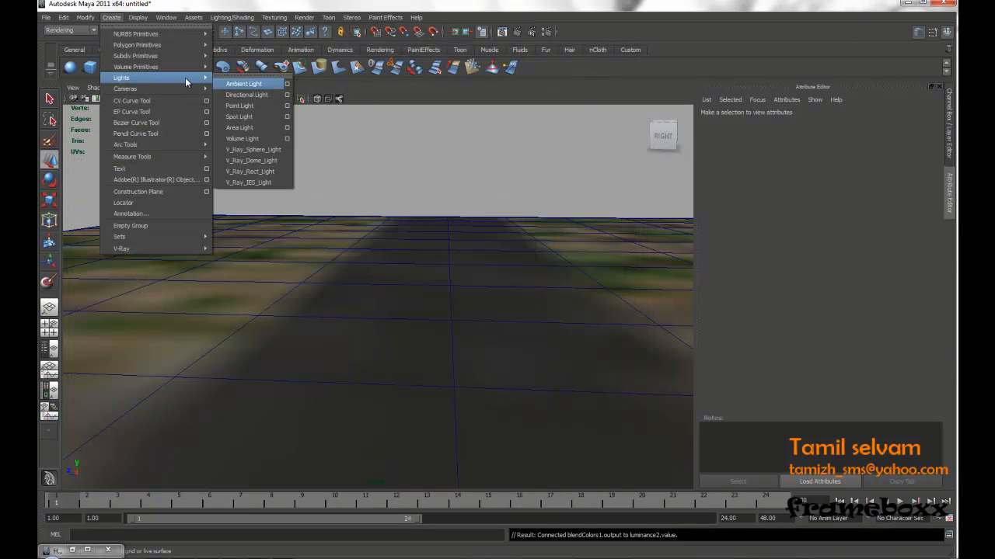
left_click(257, 95)
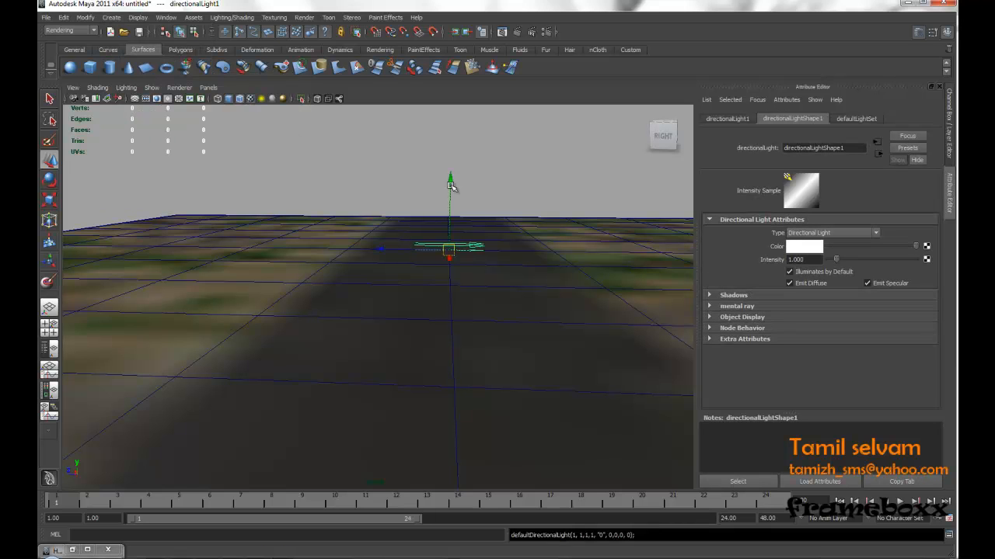
left_click_drag(450, 176, 459, 138)
Step: Rotate the directional light so that it shines diagonally down onto the plane
key("e")
left_click_drag(455, 204, 465, 116)
left_click(481, 115)
left_click(459, 211)
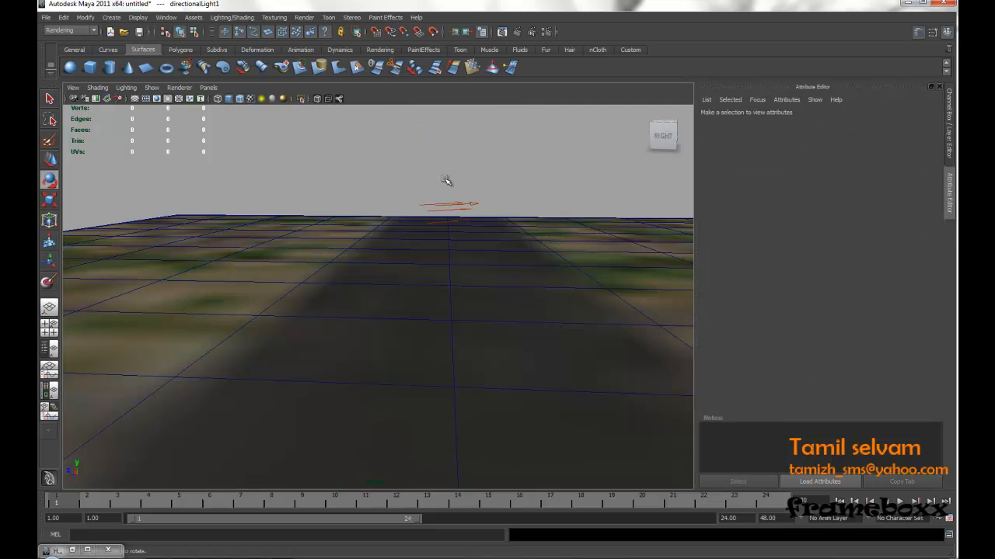
left_click(444, 205)
left_click_drag(386, 178, 468, 137)
Step: Tint the directional light a pale peach with hue 20, saturation 0.224 and value 1
left_click(802, 247)
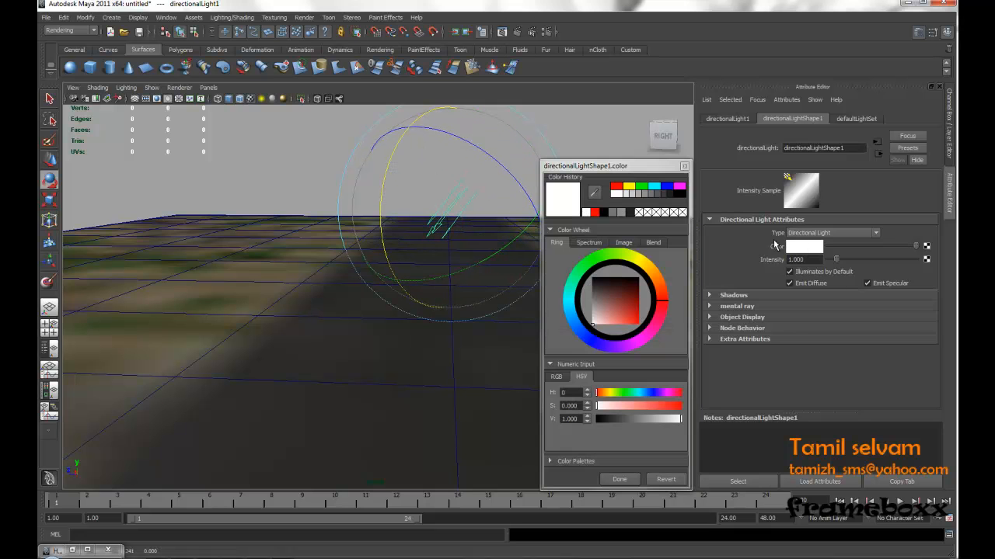
left_click(598, 314)
left_click(659, 278)
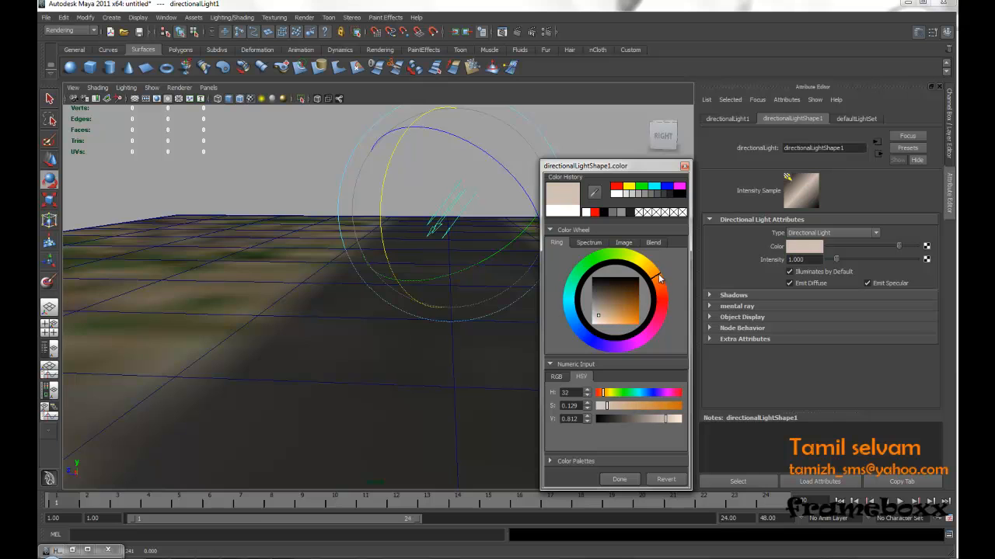
left_click_drag(659, 273, 662, 288)
mouse_move(605, 315)
left_mouse_down()
mouse_move(614, 327)
mouse_move(603, 328)
left_mouse_up()
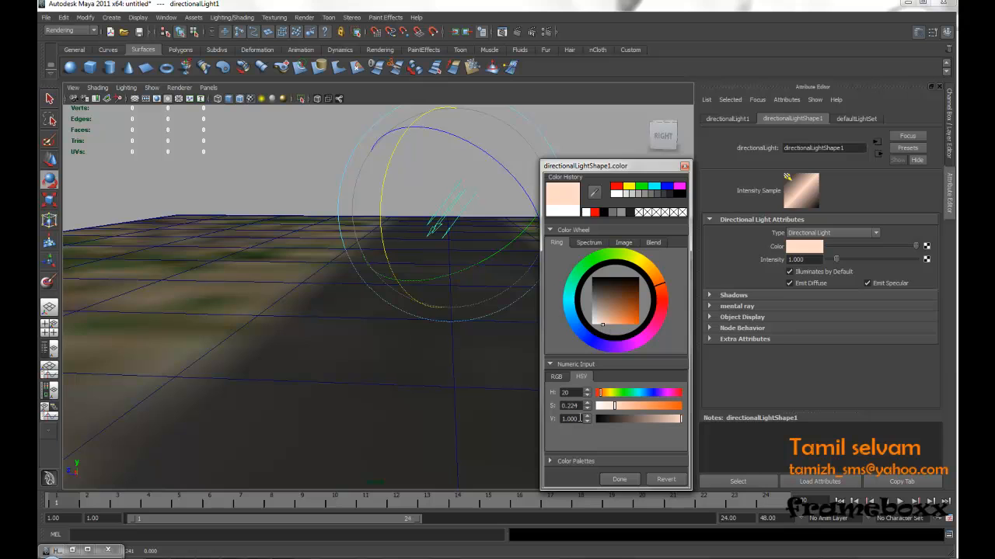
left_click(621, 478)
Step: Set the directional light's intensity to 1.5
left_click(808, 261)
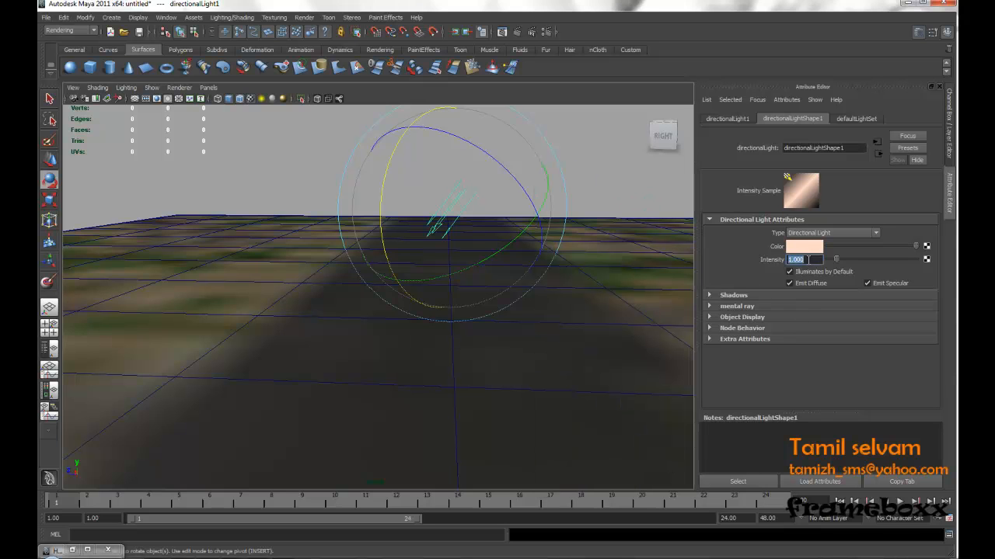
type("2")
key("Return")
left_click(808, 261)
type("1.5")
key("Return")
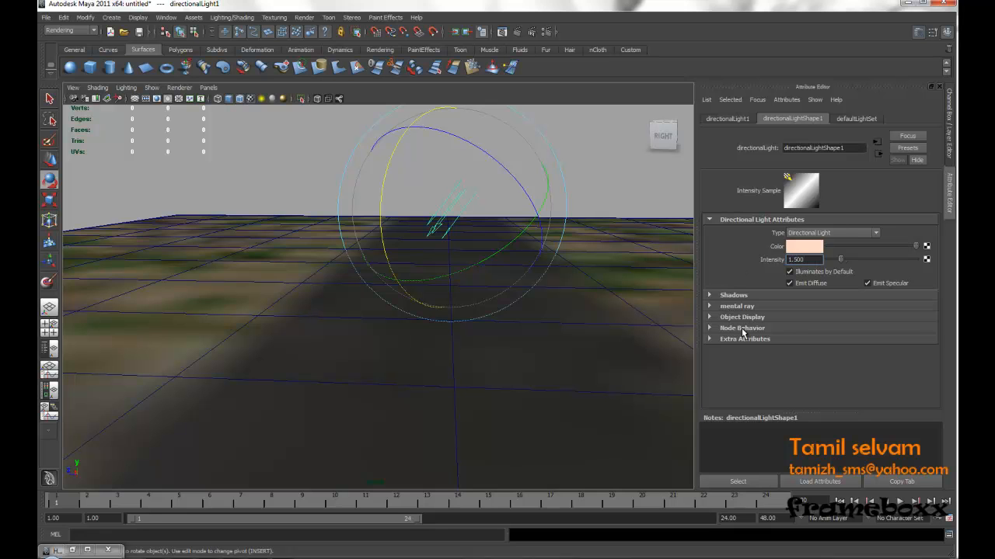
Step: Turn on ray trace shadows for the directional light
left_click(728, 295)
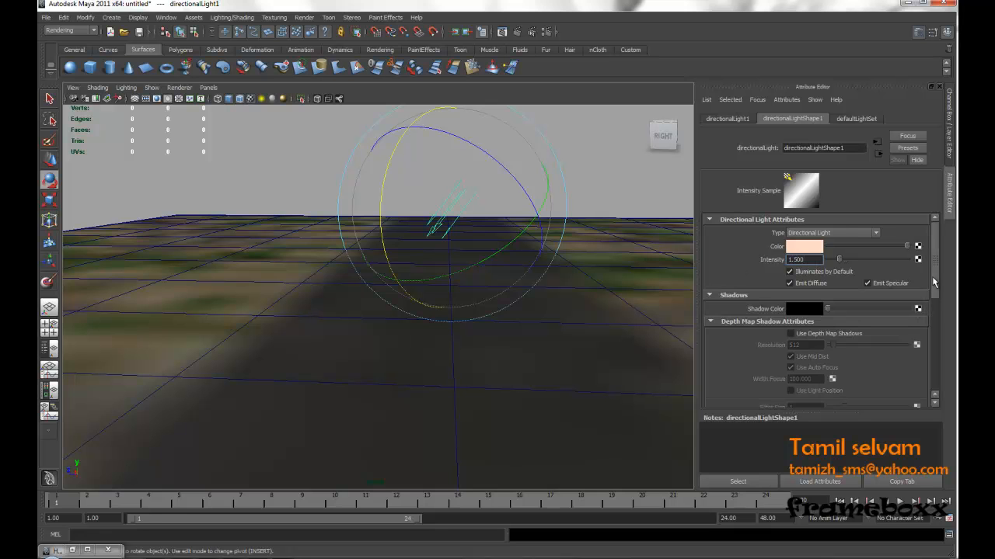
left_click_drag(934, 282, 939, 309)
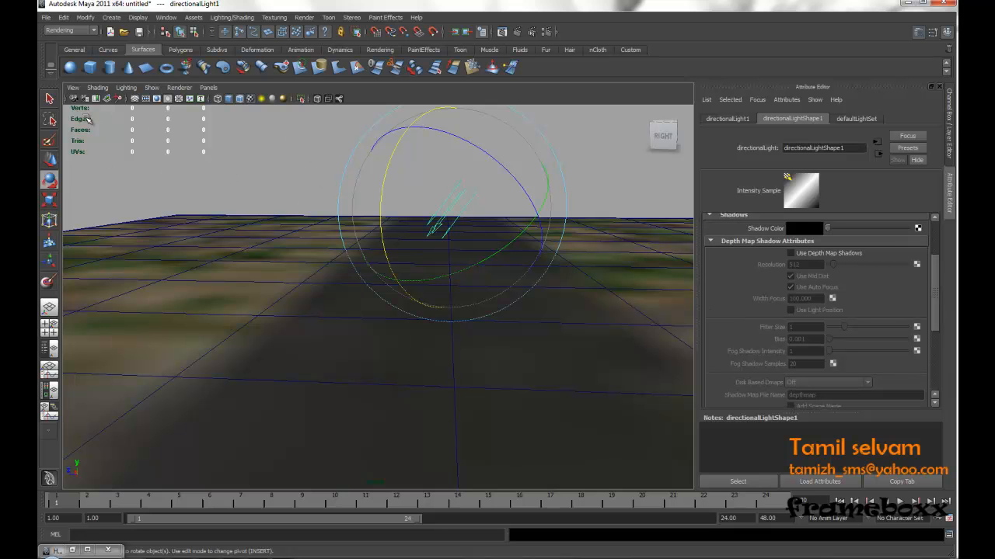
scroll(938, 357, "down", 5)
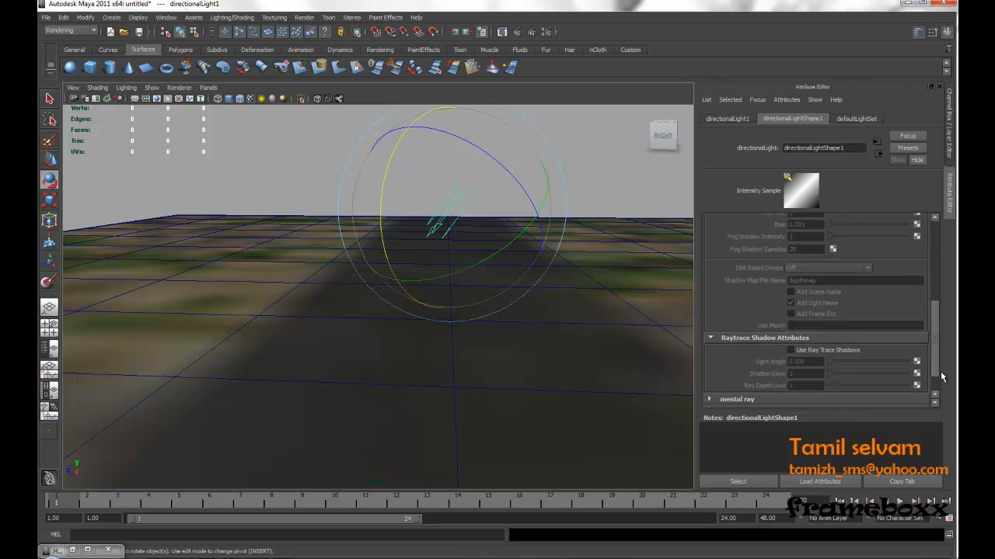
Step: Create an ambient light and move it above the plane, to one side of the directional light
left_click(115, 19)
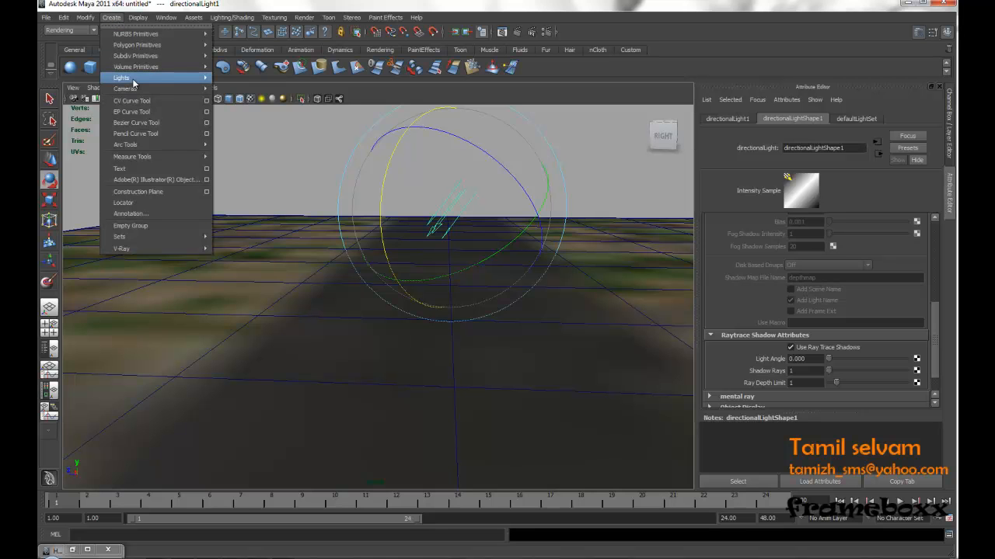
mouse_move(136, 78)
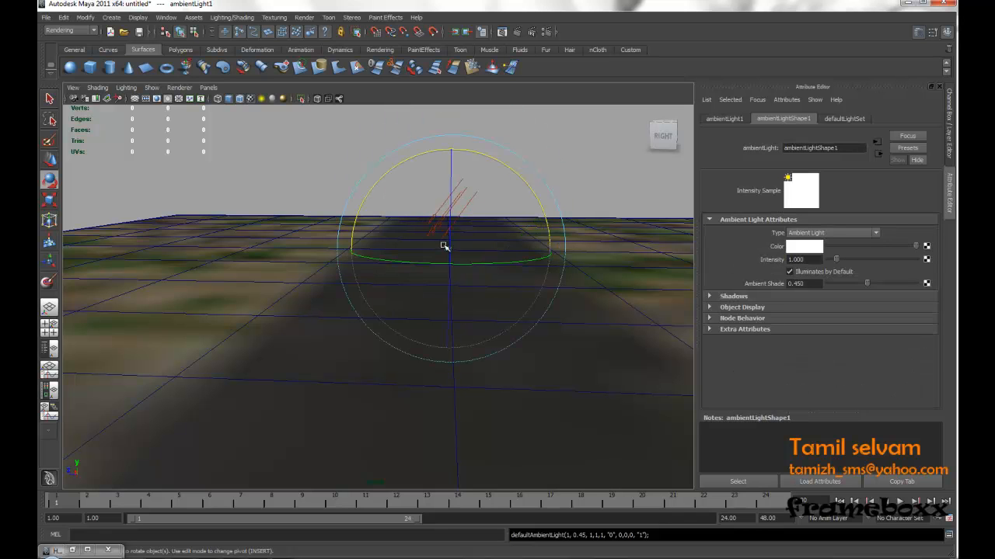
key("w")
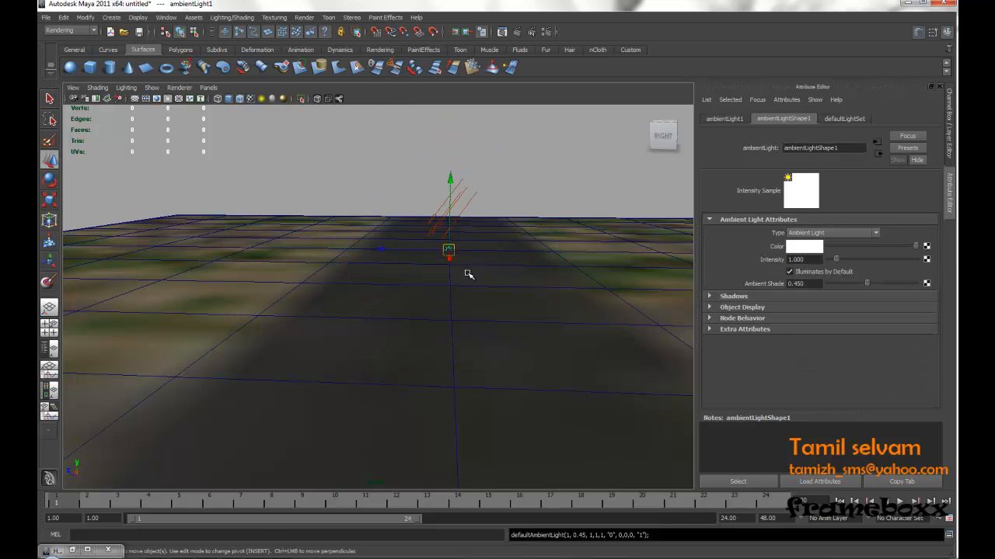
left_click_drag(450, 251, 315, 167)
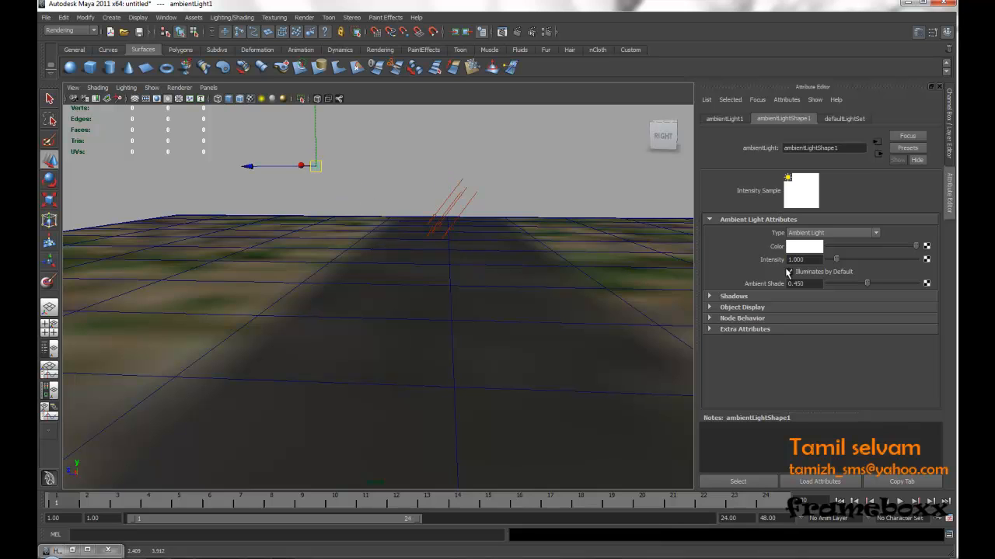
Step: Give the ambient light a fairly saturated sky-blue colour and lower its intensity to about 0.435
left_click(803, 247)
mouse_move(585, 315)
left_mouse_down()
mouse_move(578, 334)
mouse_move(612, 324)
mouse_move(576, 324)
mouse_move(582, 341)
mouse_move(633, 336)
mouse_move(616, 342)
left_mouse_up()
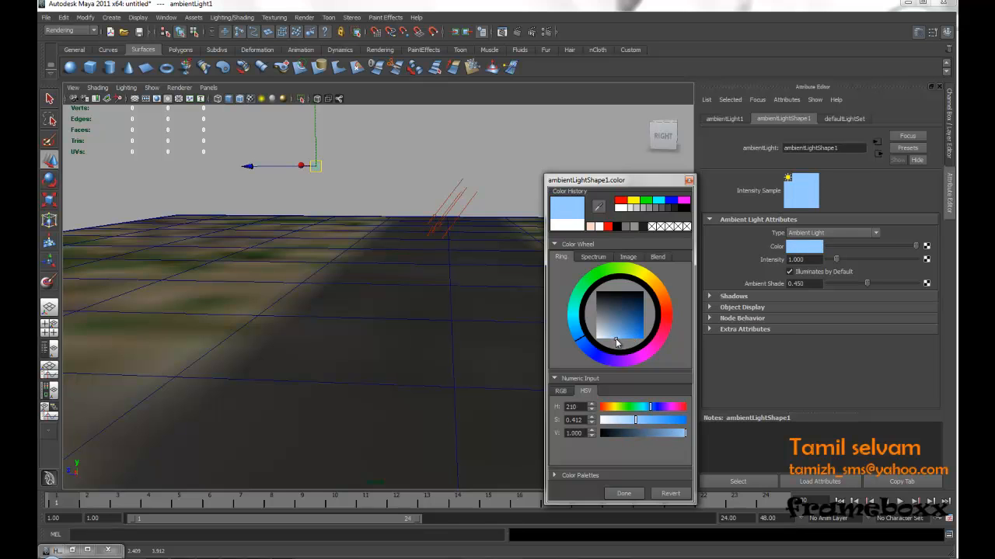
left_click(623, 494)
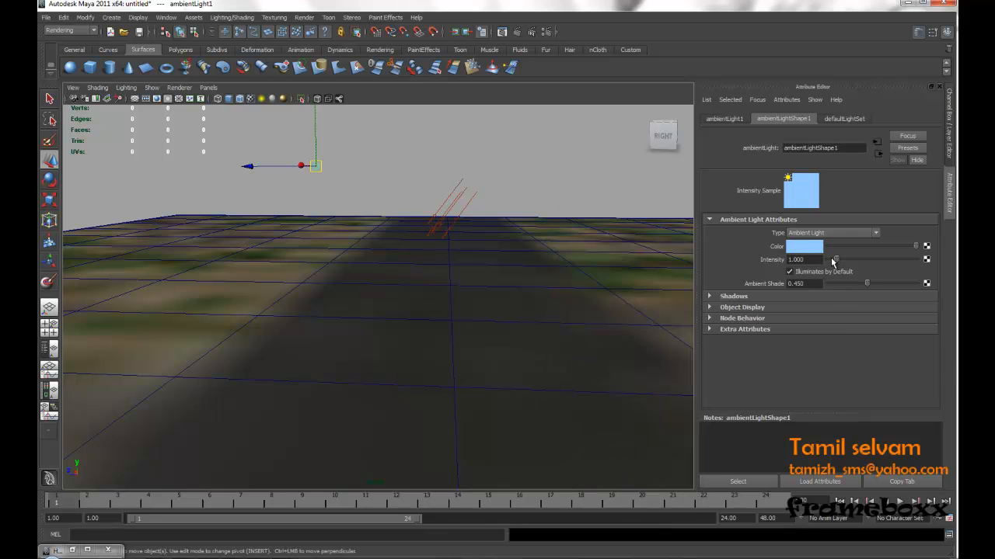
left_click_drag(836, 260, 832, 262)
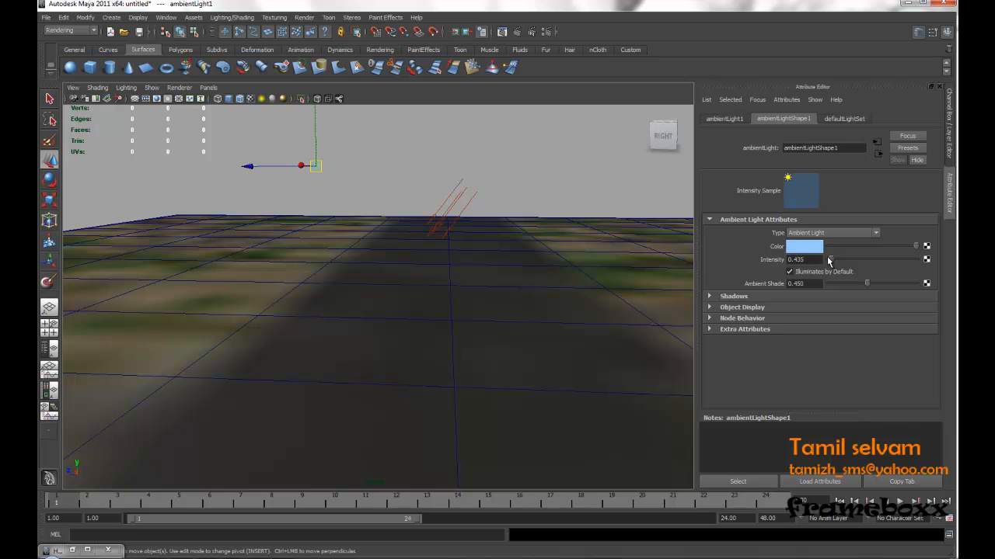
left_click(817, 249)
left_click_drag(619, 355, 629, 357)
left_click(628, 507)
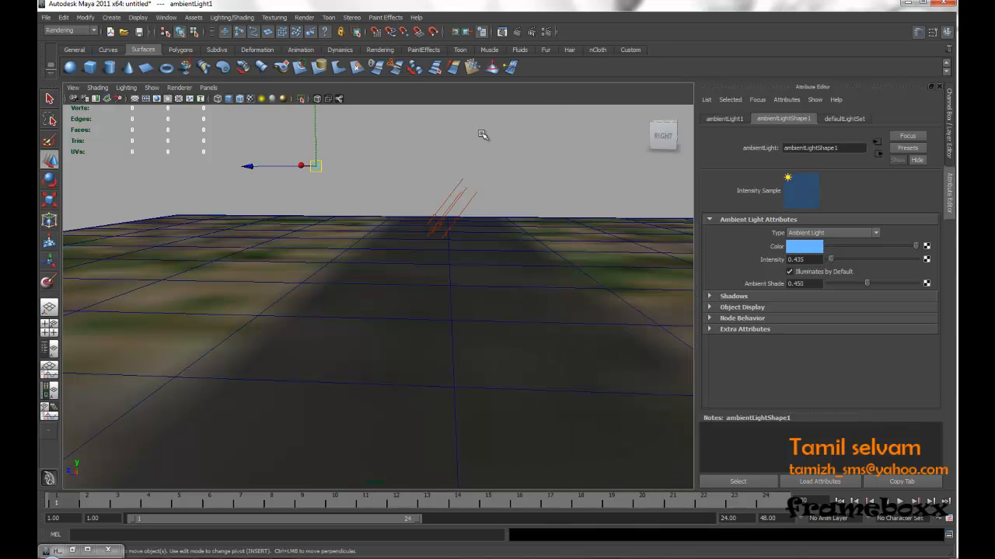
Step: Select the ground plane and make a first stroke beside the road with the Sculpt Geometry Tool's push operation
left_click(307, 244)
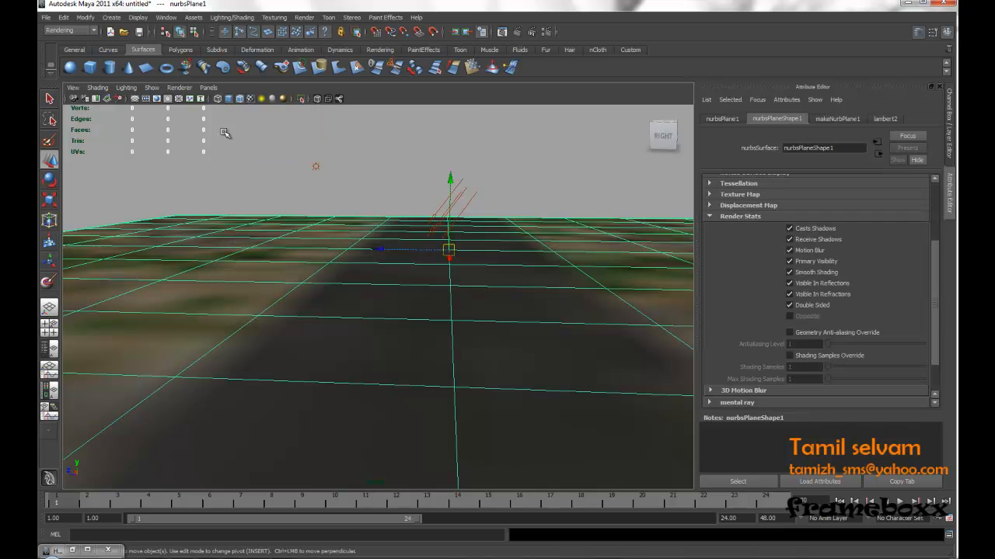
left_click(81, 31)
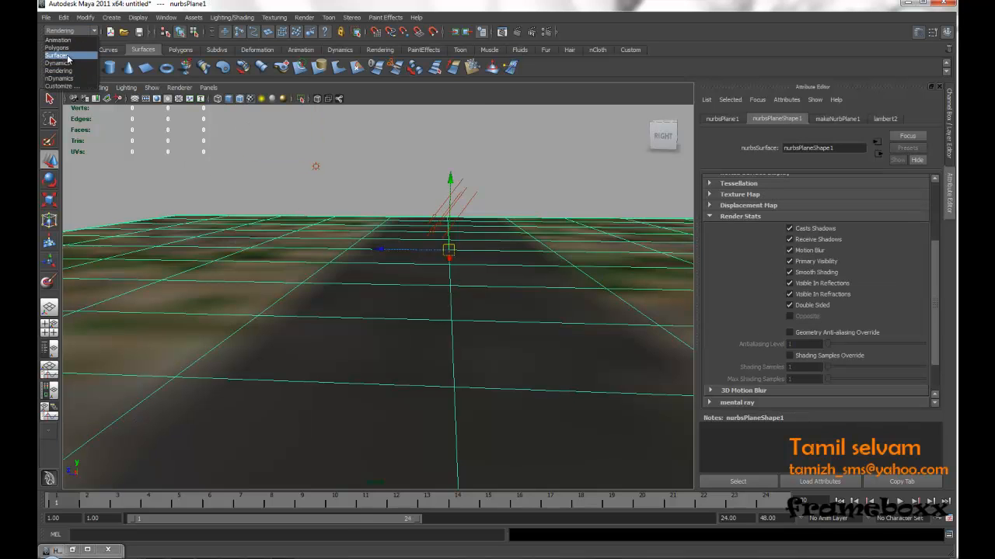
left_click(57, 55)
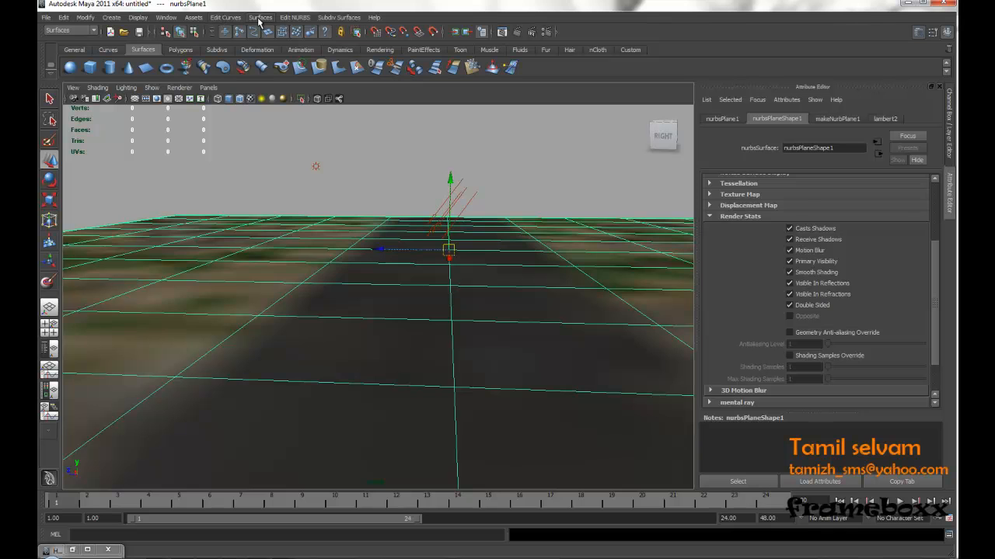
left_click(286, 19)
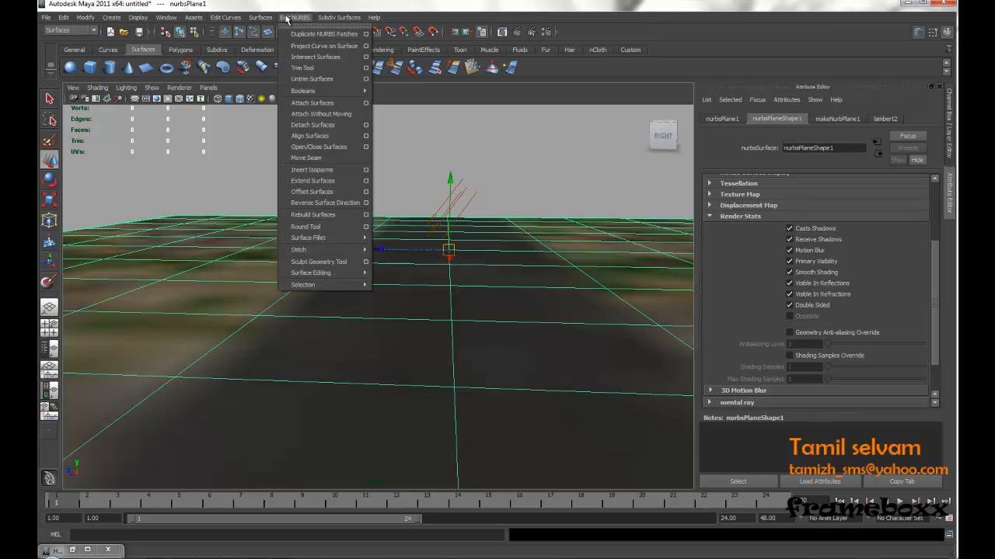
left_click(366, 262)
scroll(509, 298, "down", 4)
left_click_drag(513, 295, 519, 306, "alt")
scroll(489, 298, "up", 2)
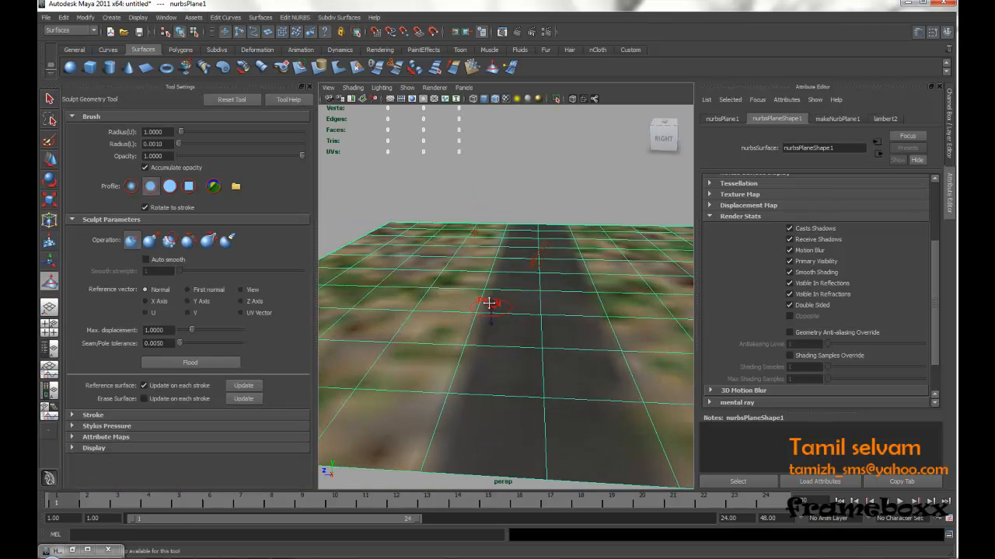
middle_click_drag(488, 301, 503, 292, "alt")
mouse_move(470, 252)
left_mouse_down()
mouse_move(406, 246)
mouse_move(427, 238)
mouse_move(469, 251)
mouse_move(485, 241)
mouse_move(465, 269)
left_mouse_up()
Step: Raise uneven hills along both sides of the road with the Sculpt Geometry Tool's pull operation
left_click(150, 240)
mouse_move(352, 324)
left_mouse_down()
mouse_move(435, 315)
mouse_move(379, 433)
mouse_move(355, 441)
left_mouse_up()
left_click_drag(375, 270, 350, 293)
mouse_move(581, 288)
left_mouse_down("alt")
mouse_move(604, 282)
mouse_move(583, 288)
left_mouse_up("alt")
mouse_move(589, 242)
left_mouse_down()
mouse_move(665, 338)
mouse_move(679, 384)
left_mouse_up()
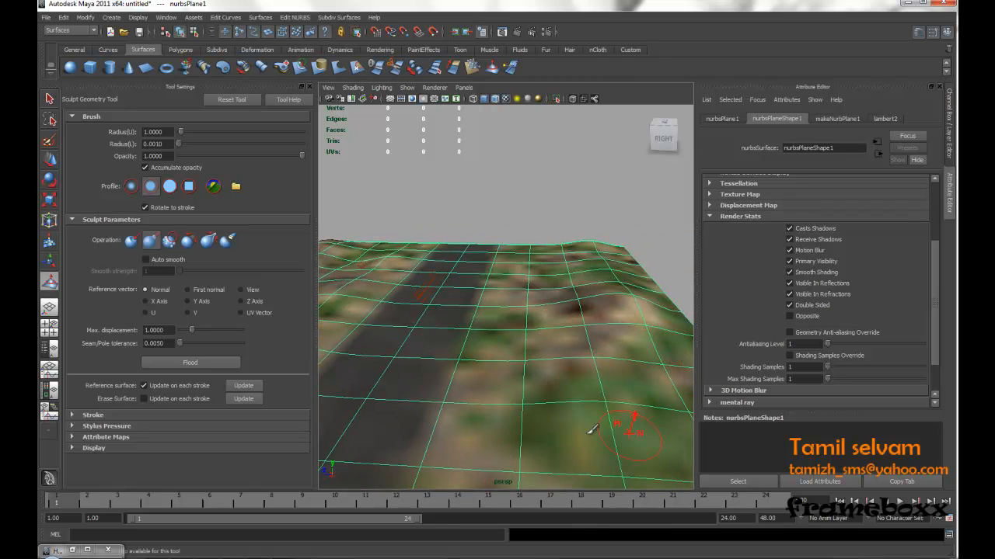
Step: Leave the sculpting tool, deselect the plane and render the sculpted ground from a low viewpoint along the road
left_click(49, 159)
left_click(467, 177)
left_click_drag(467, 177, 500, 209, "alt")
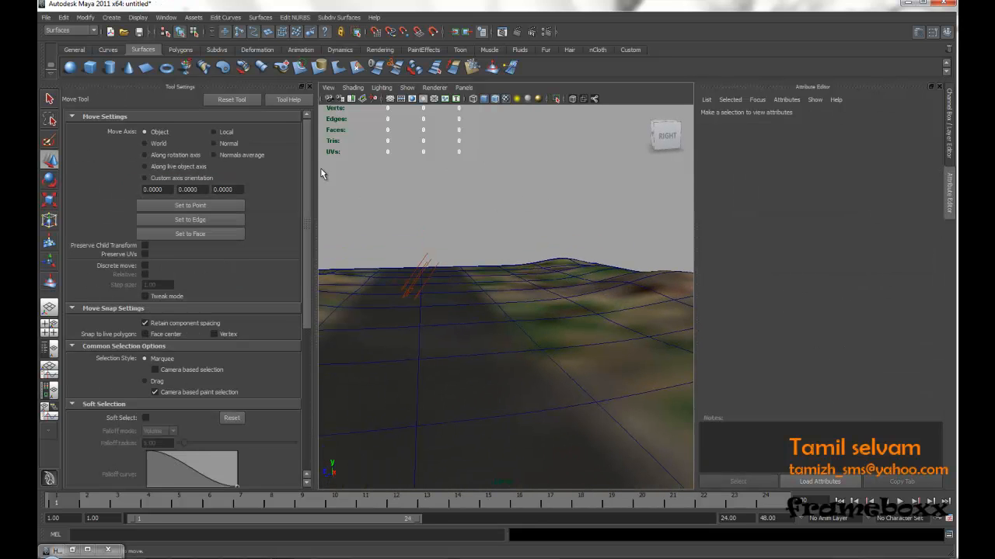
left_click(308, 87)
left_click_drag(329, 114, 433, 213, "alt")
middle_click_drag(433, 212, 444, 196, "alt")
left_click_drag(443, 196, 435, 207, "alt")
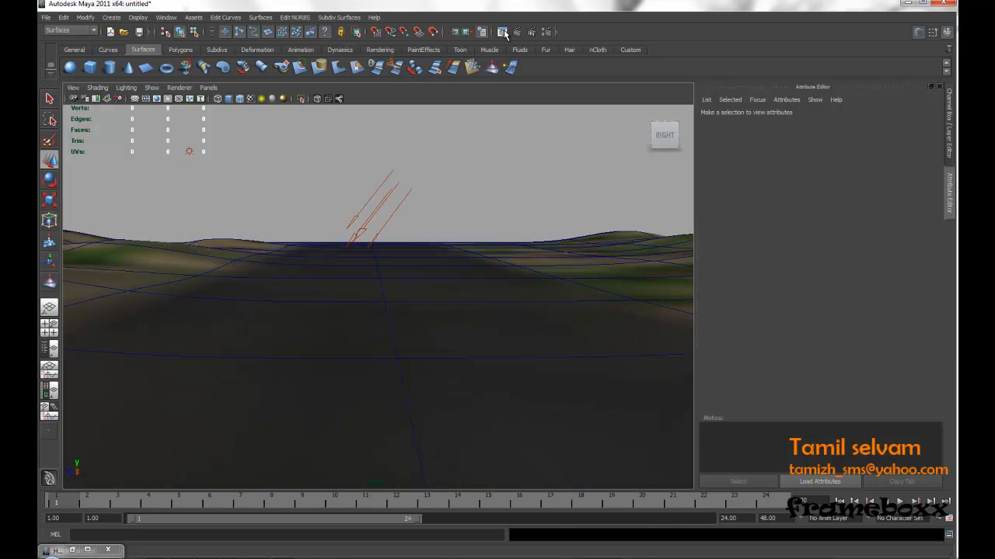
left_click(504, 31)
left_click(209, 74)
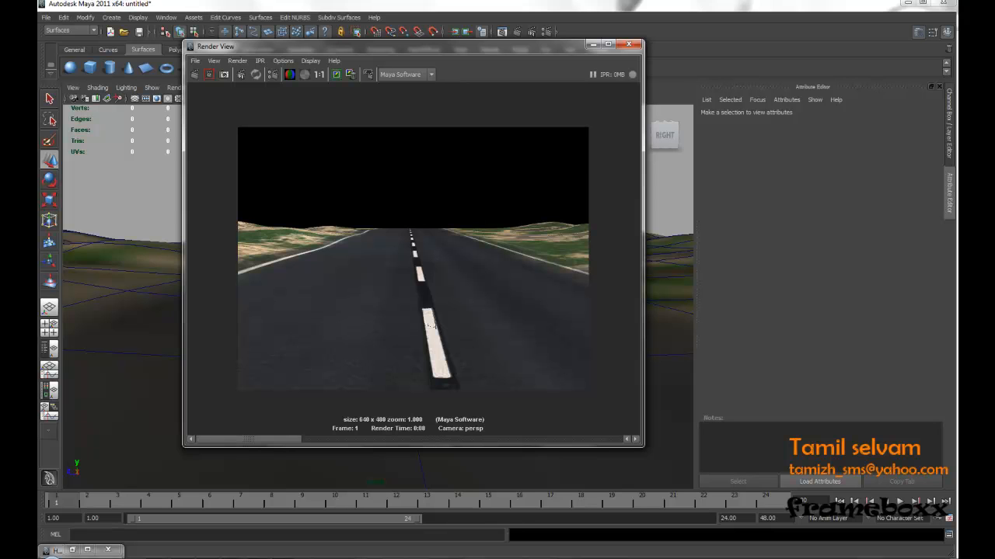
left_click(629, 45)
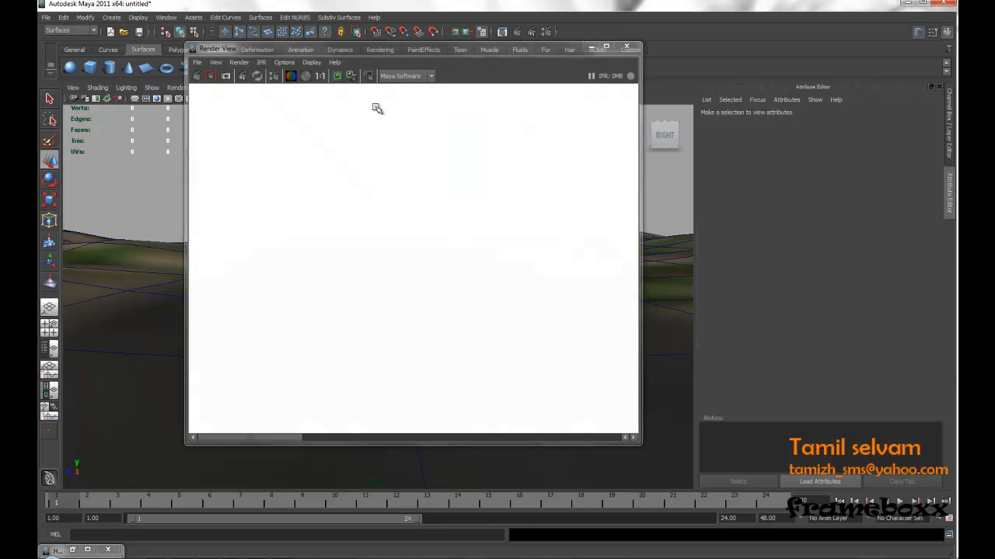
Step: Start a new scene without saving the current one and show the grid
left_click(111, 32)
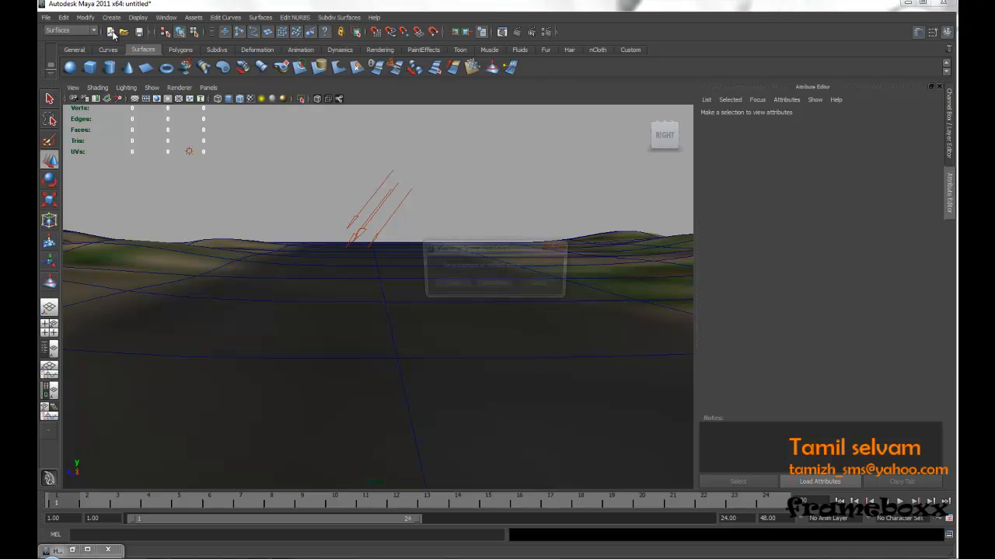
left_click(501, 286)
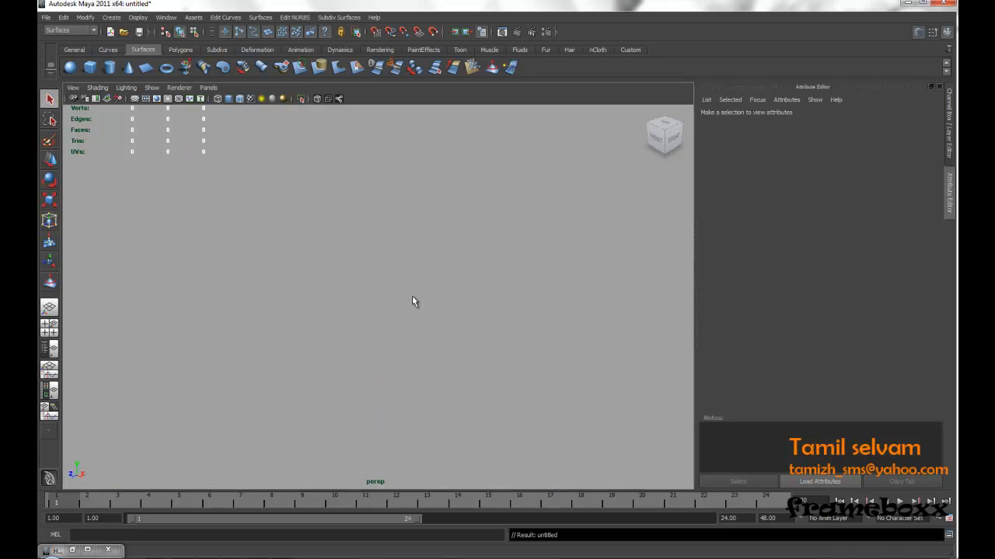
left_click(135, 99)
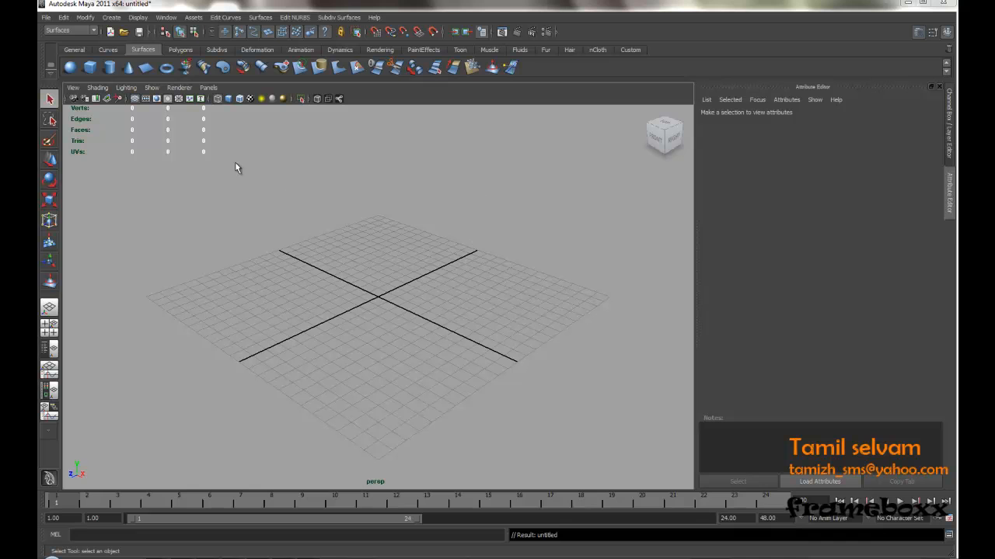
Step: Create a NURBS plane at the origin and scale it uniformly to about 37.4, larger than the grid
left_click(146, 67)
left_click_drag(375, 272, 690, 369, "alt")
key("r")
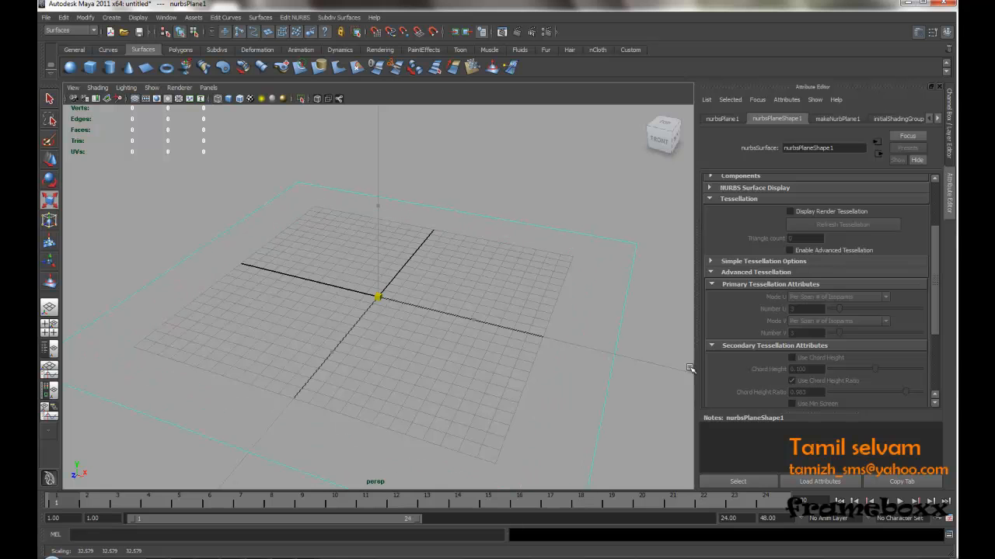
right_click_drag(557, 331, 364, 297, "alt")
left_click_drag(314, 344, 405, 342, "alt")
right_click_drag(405, 341, 426, 328, "alt")
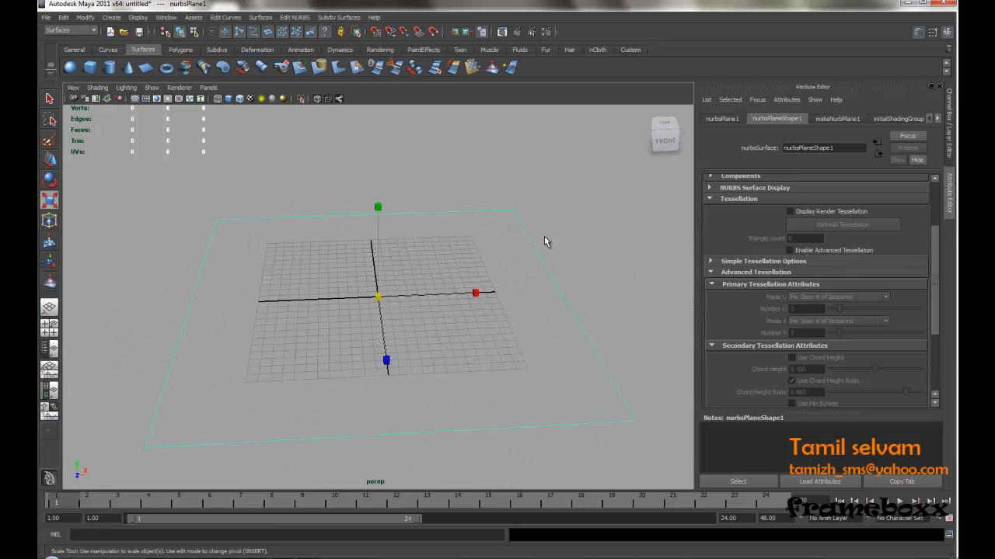
Step: Set the NURBS plane's U and V patches to 25 and display it shaded
left_click(948, 32)
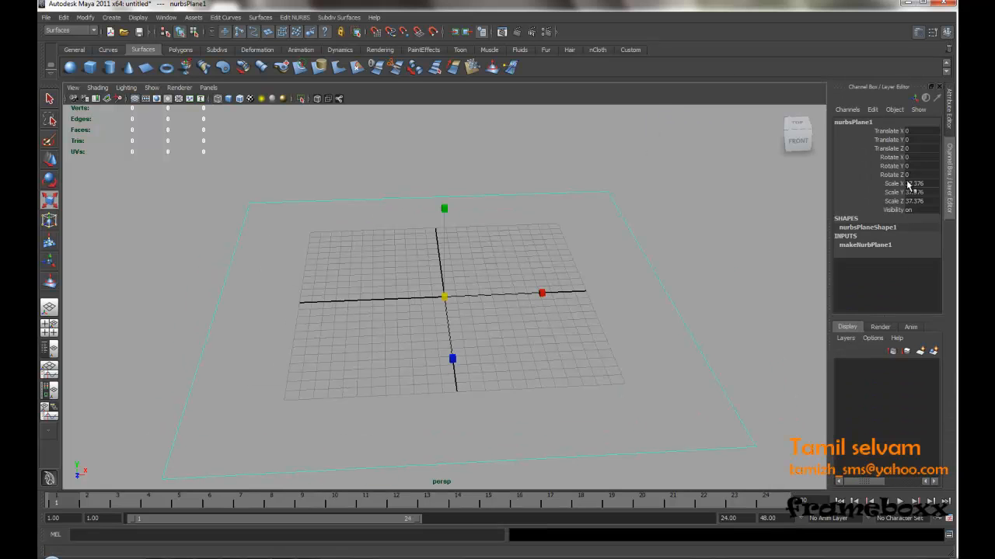
left_click(881, 246)
left_click_drag(911, 271, 915, 280)
key("Return")
left_click_drag(373, 217, 333, 204, "alt")
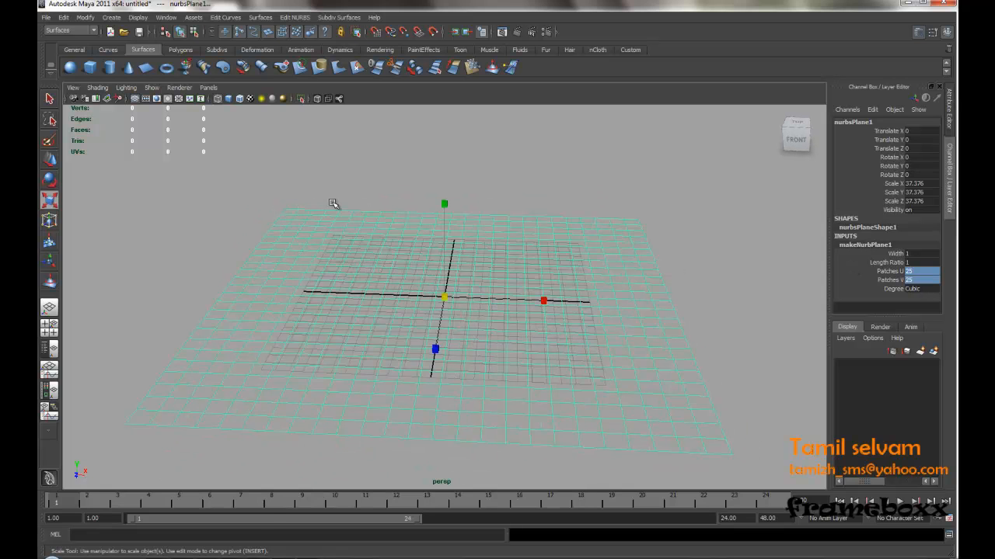
key("5")
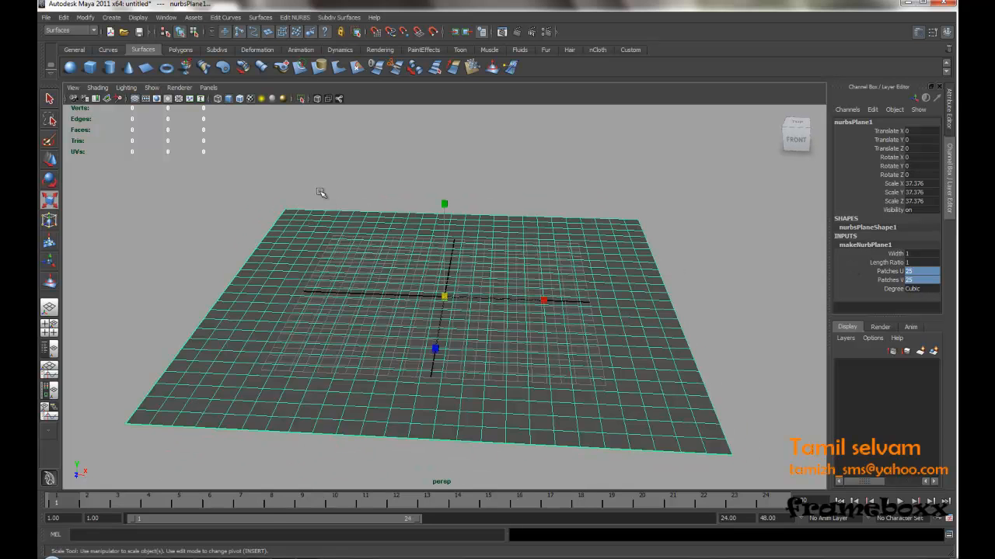
Step: Open Hypershade and create a new Lambert surface material
left_click(165, 17)
mouse_move(186, 45)
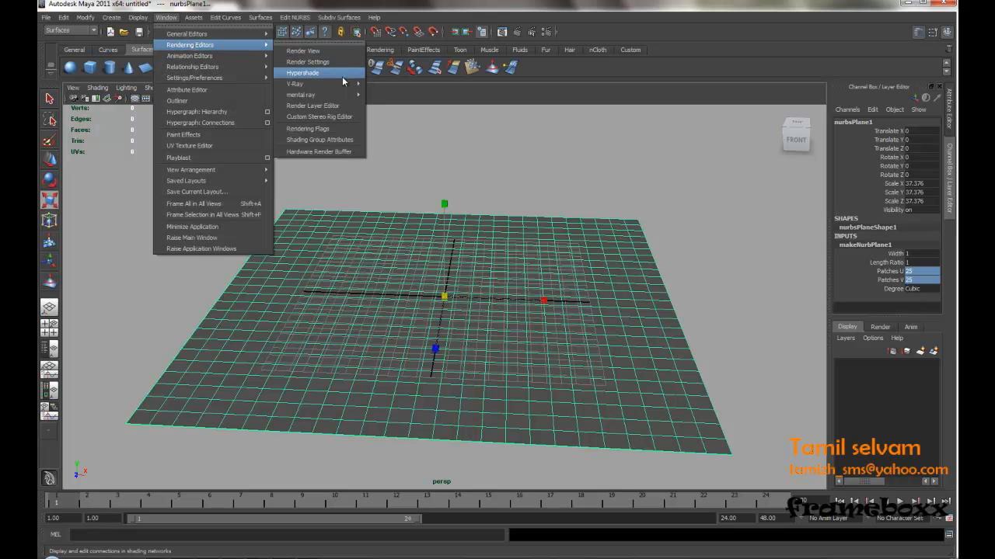
left_click(328, 74)
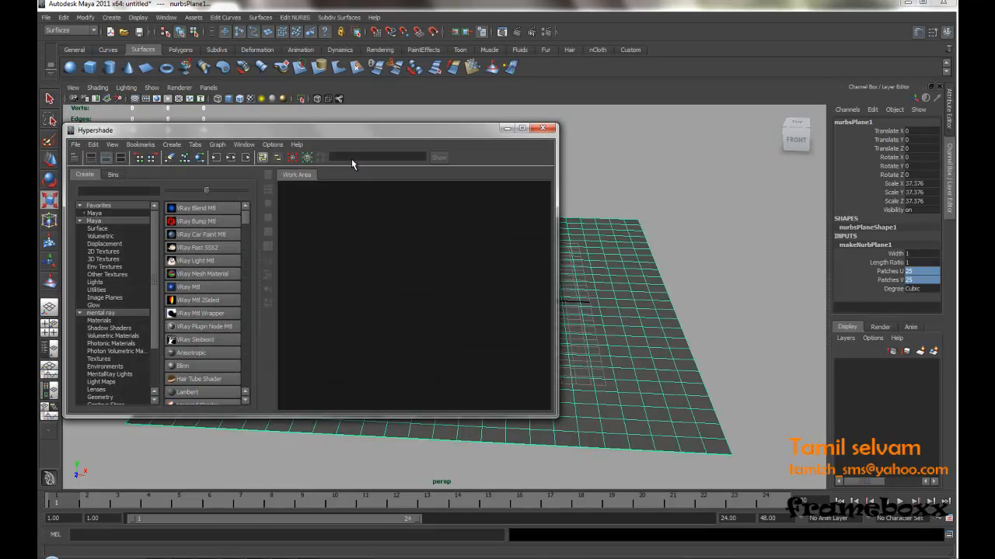
left_click_drag(291, 132, 321, 91)
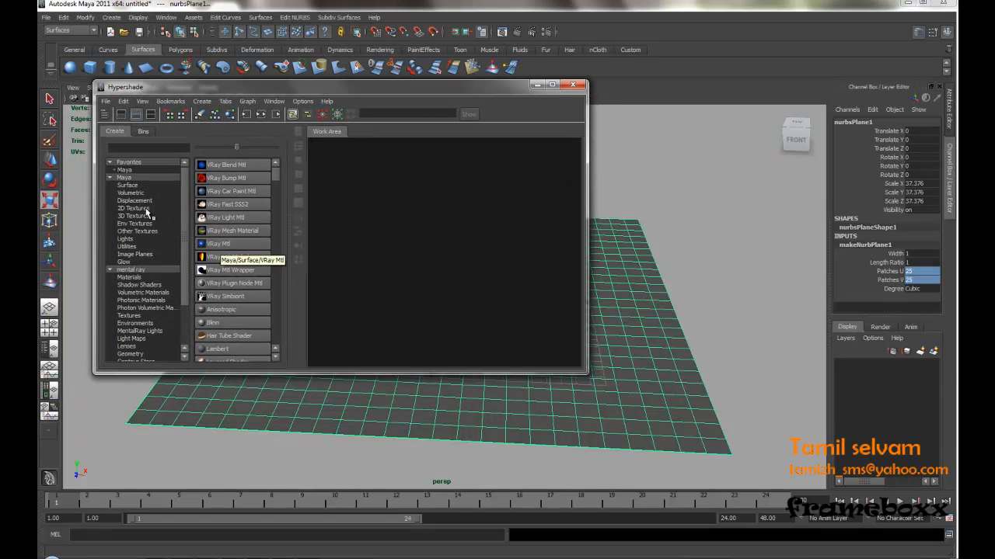
left_click(128, 185)
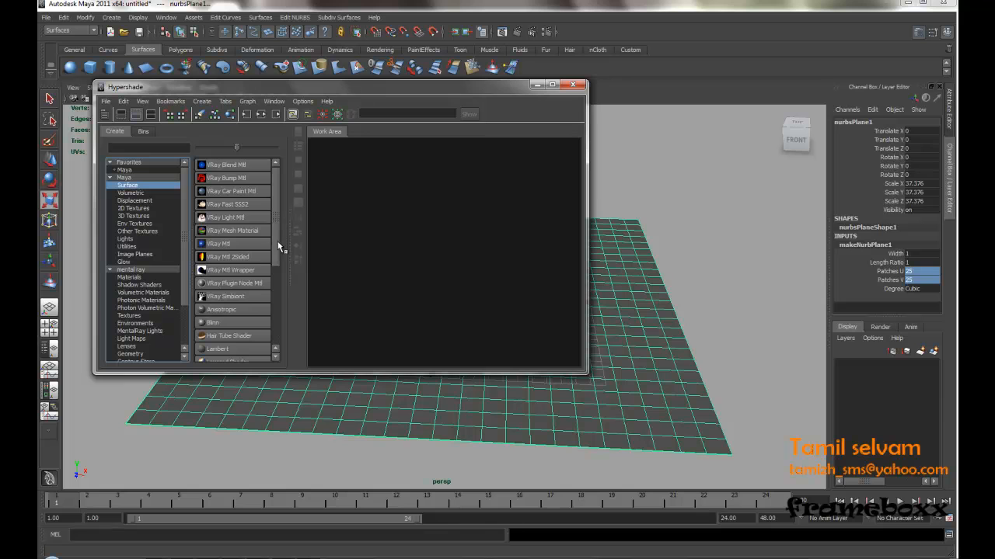
left_click(217, 349)
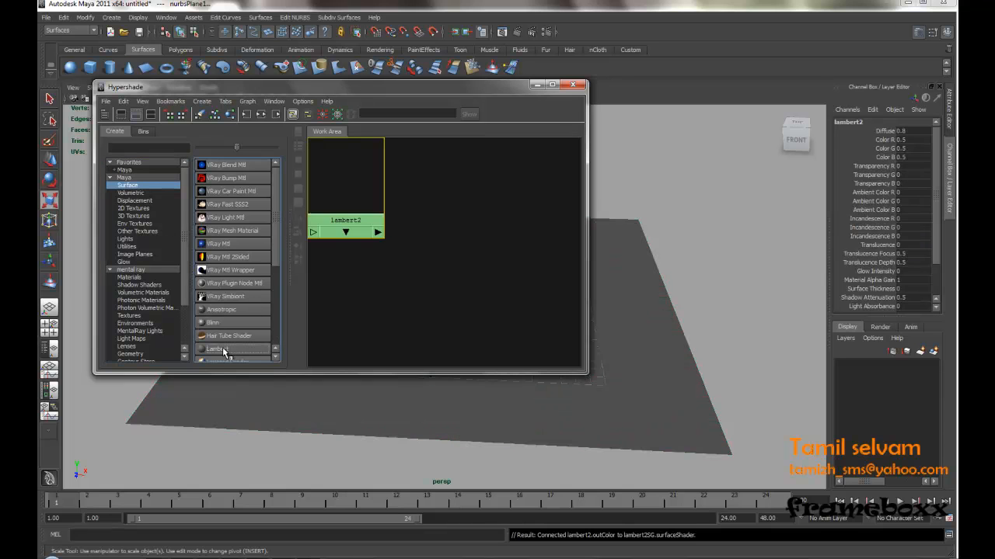
Step: Add a 2D File texture beside the Lambert material and load all_crop_RAW2.tif as its image
left_click(134, 208)
left_click(230, 273)
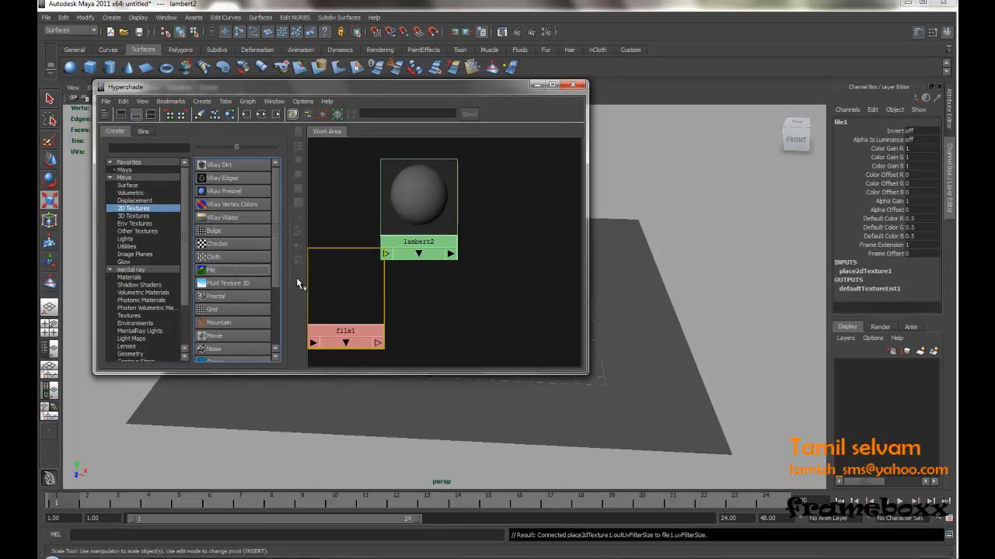
left_click_drag(418, 226, 466, 301)
scroll(418, 312, "down", 2)
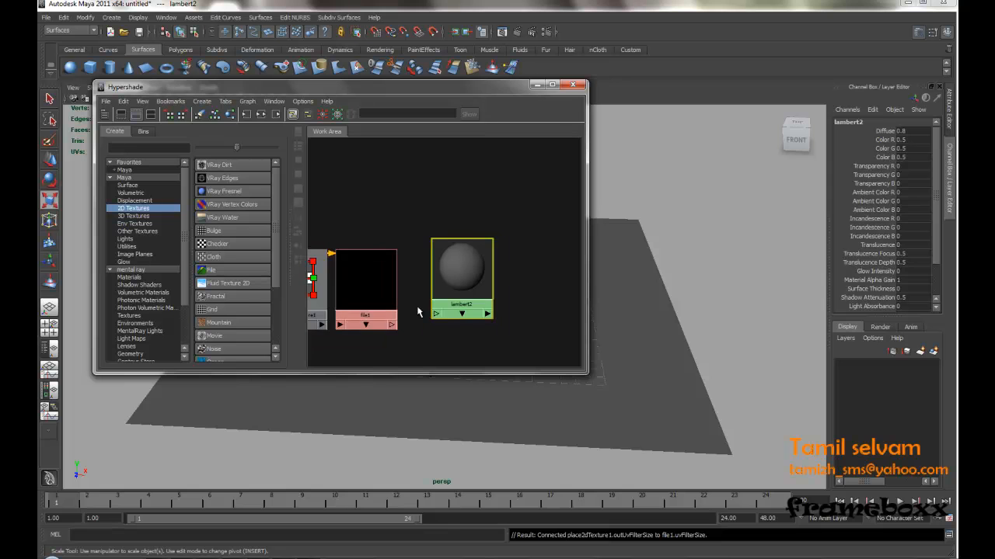
double_click(380, 271)
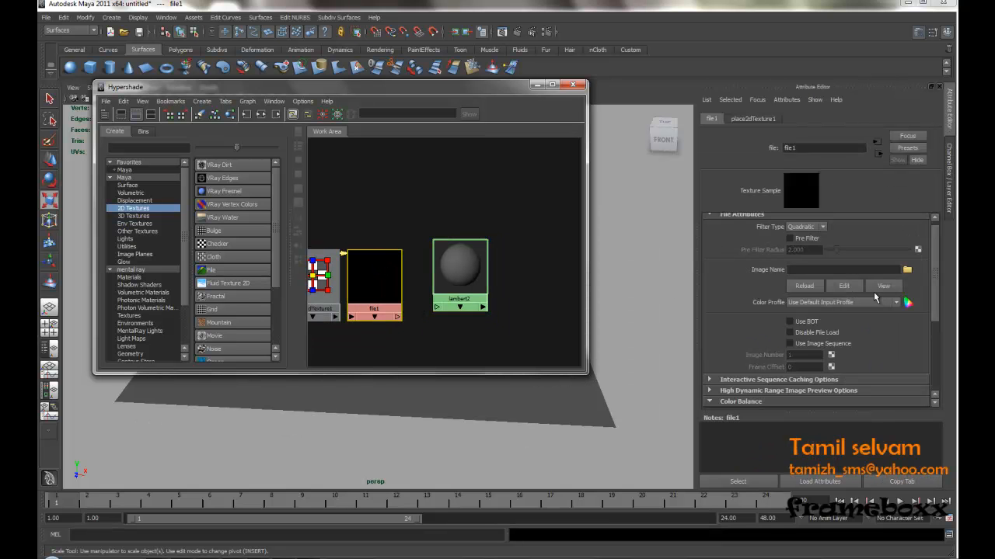
left_click(907, 269)
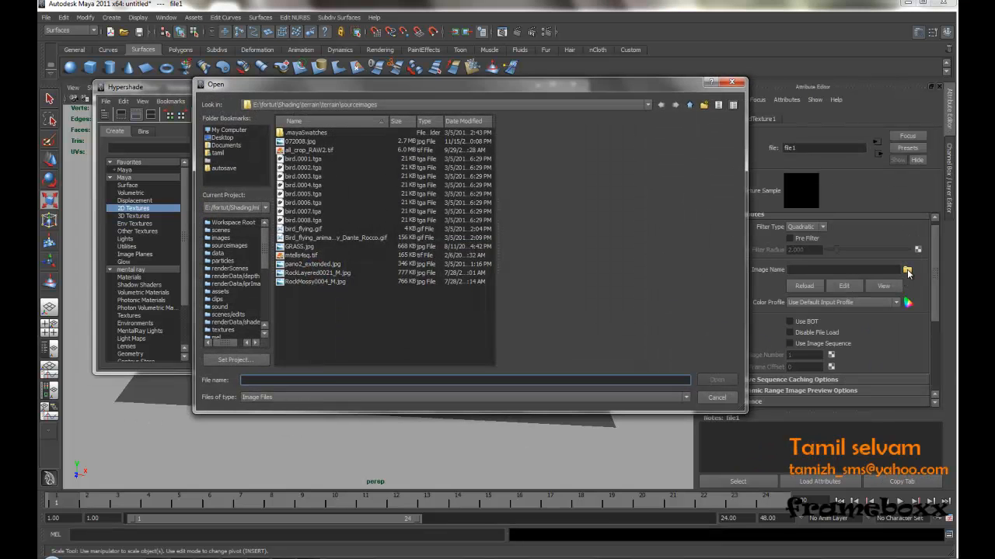
double_click(308, 150)
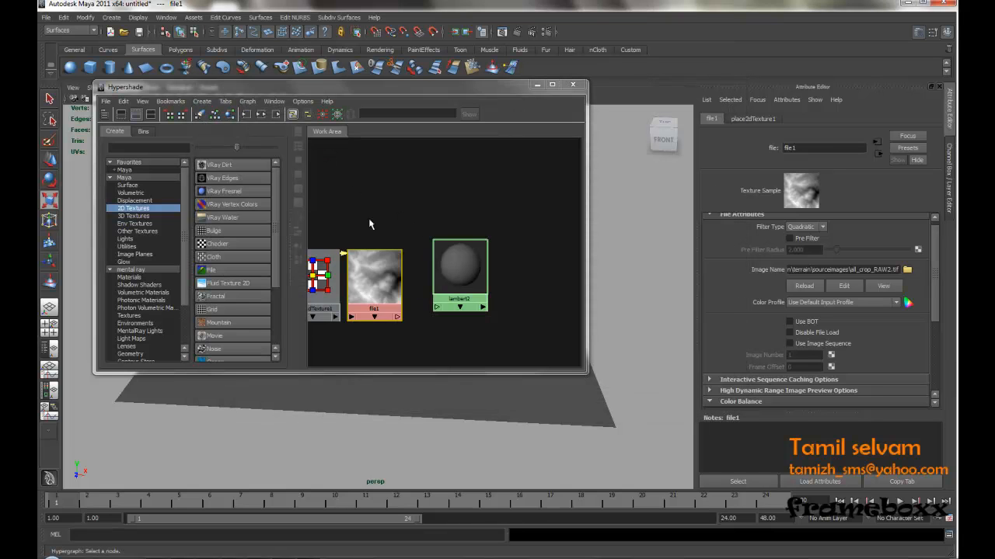
Step: Connect the file texture to the Lambert material as its displacement map
left_click_drag(459, 275, 397, 280)
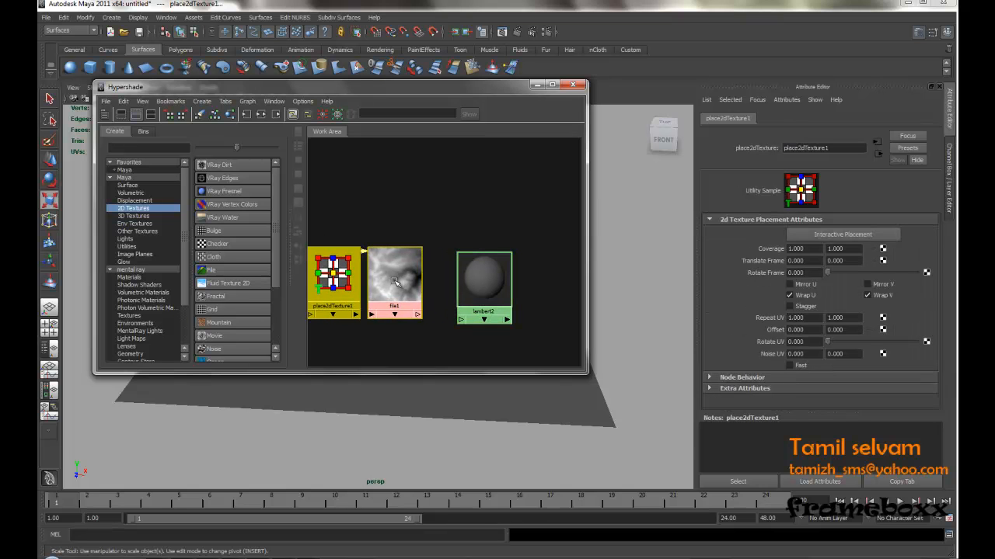
left_click_drag(375, 92, 278, 86)
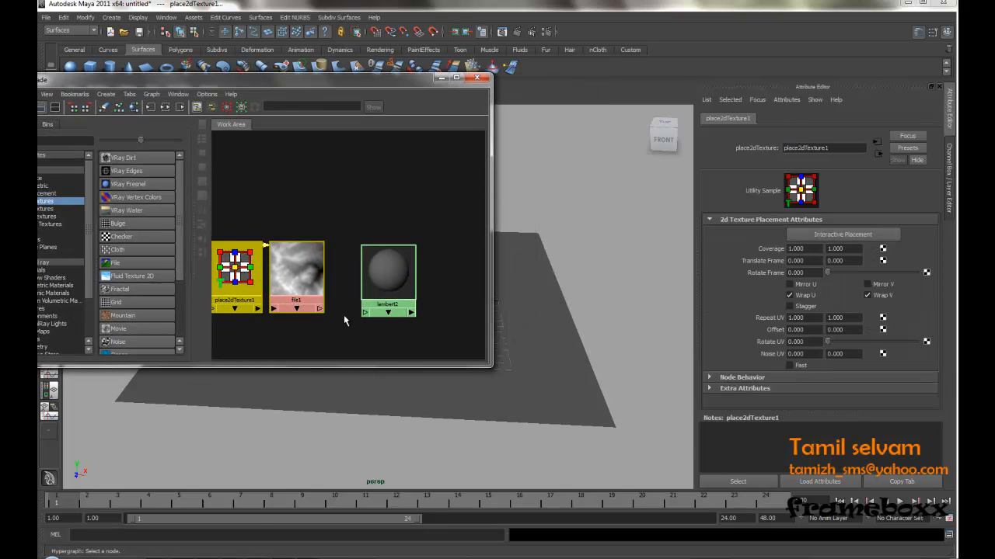
key("r")
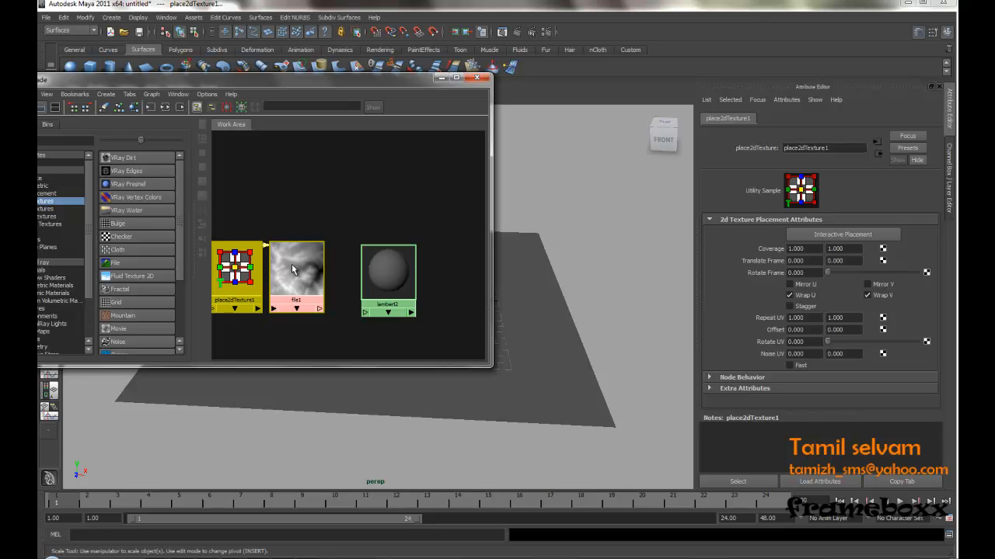
middle_click_drag(291, 265, 390, 273)
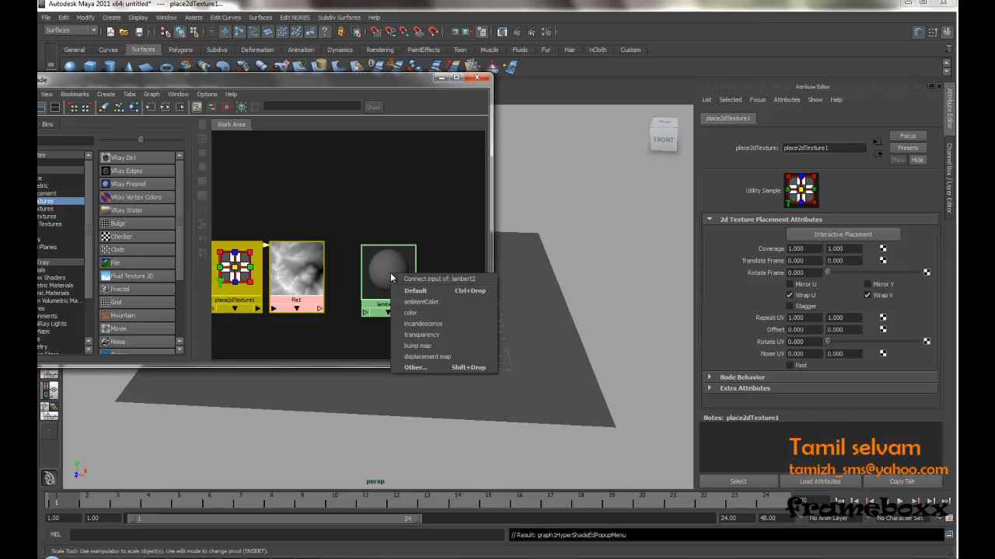
left_click(426, 359)
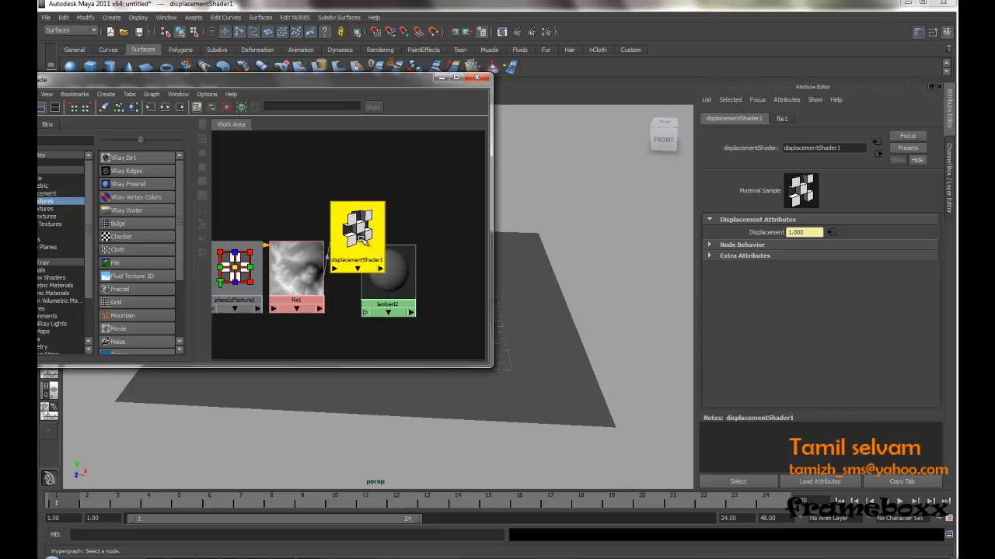
Step: Set the file texture's Alpha Gain to 4 in its color balance settings
left_click(306, 290)
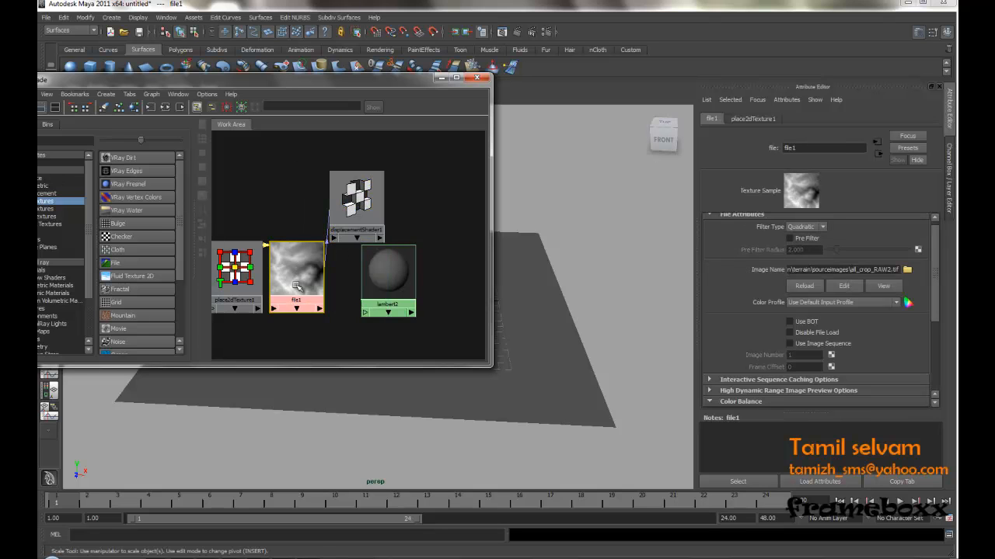
left_click_drag(935, 300, 936, 352)
left_click(810, 353)
type("4")
key("Return")
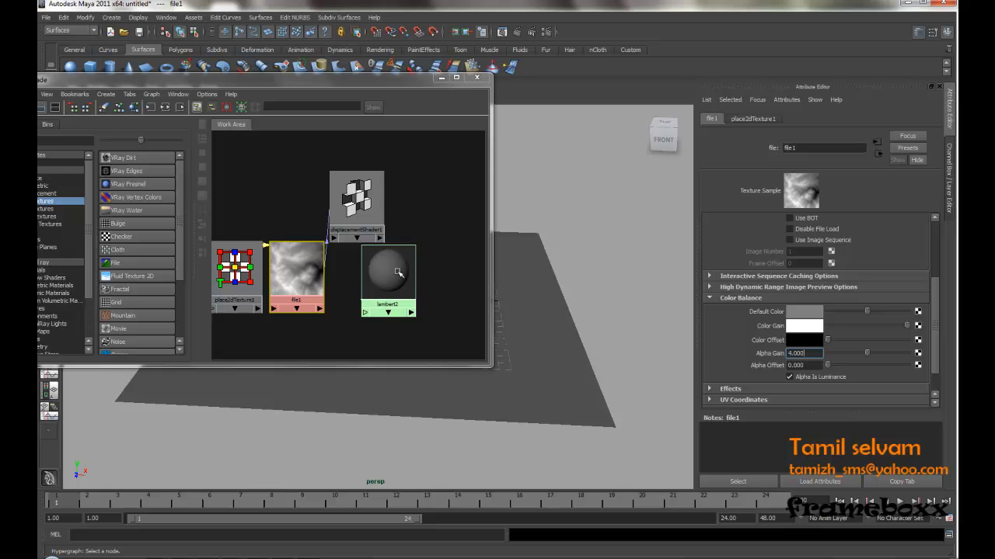
Step: Assign the displaced Lambert material to the NURBS plane and start a region render from a close, low viewpoint
middle_click_drag(388, 272, 388, 273)
middle_click_drag(551, 339, 551, 339)
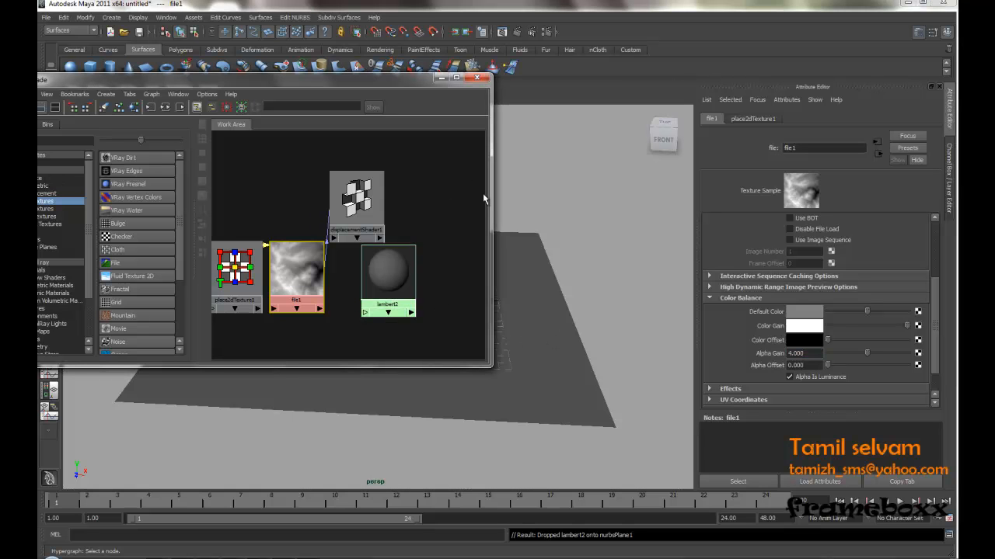
left_click(444, 81)
right_click_drag(382, 213, 499, 264, "alt")
left_click_drag(482, 233, 458, 193, "alt")
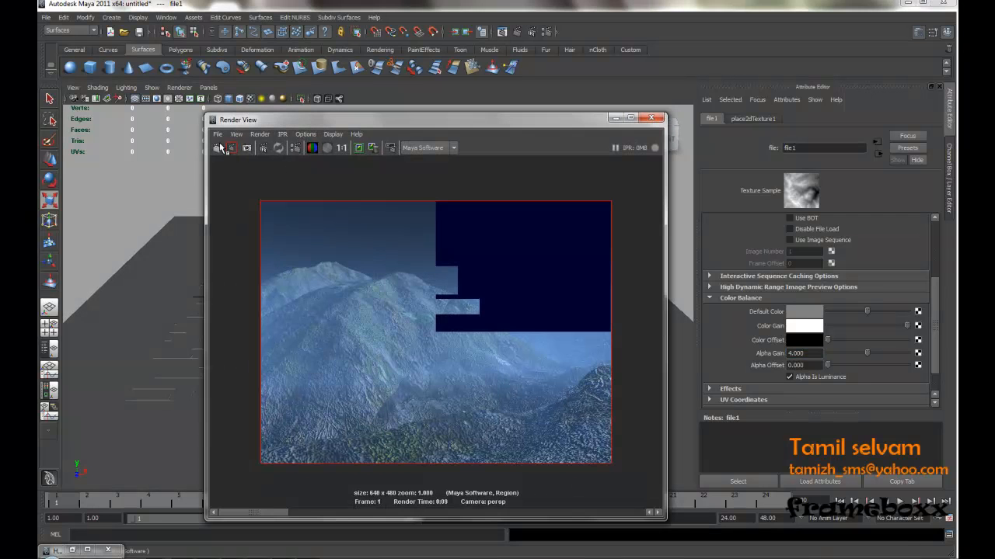
left_click(231, 148)
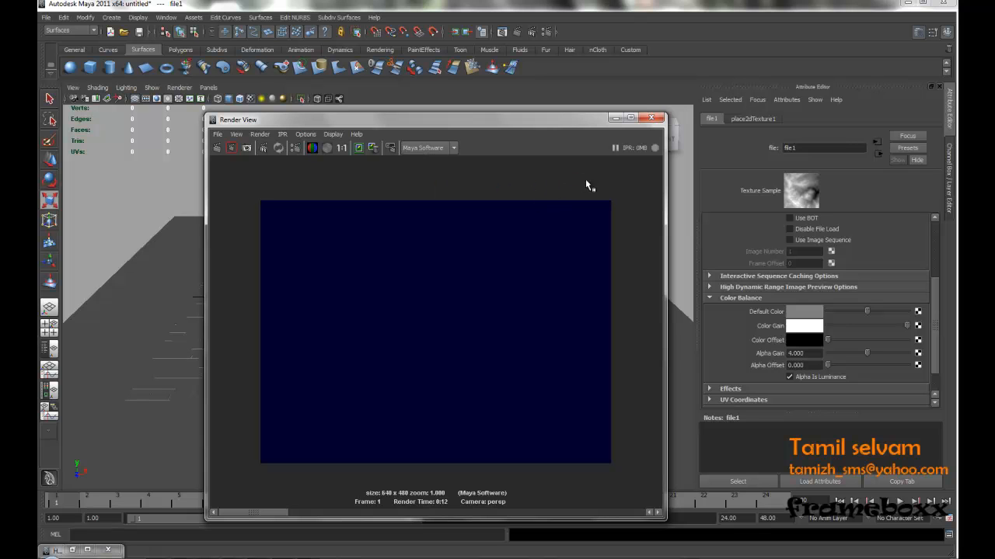
Step: Switch the scene's renderer to mental ray in the render settings
left_click(547, 33)
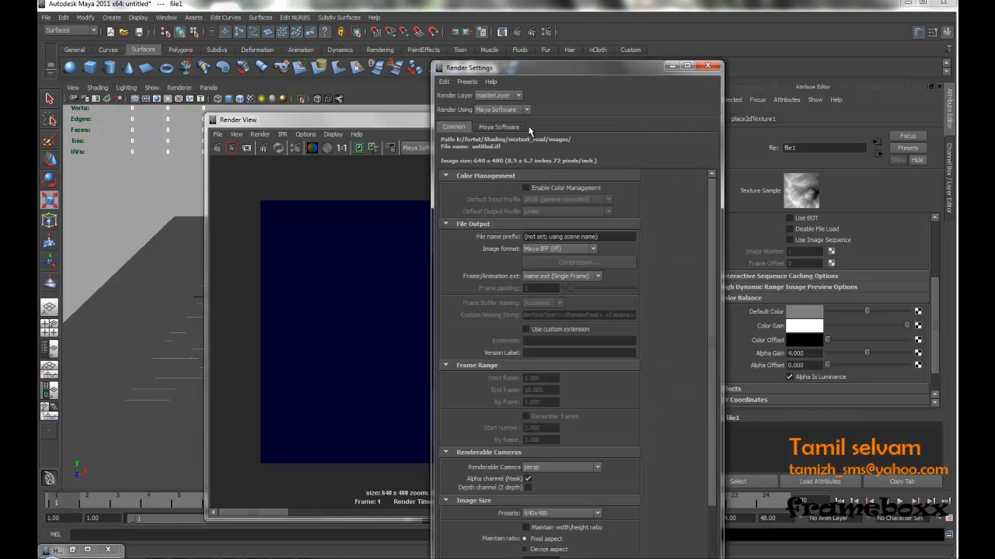
left_click(501, 110)
left_click(503, 143)
left_click(708, 67)
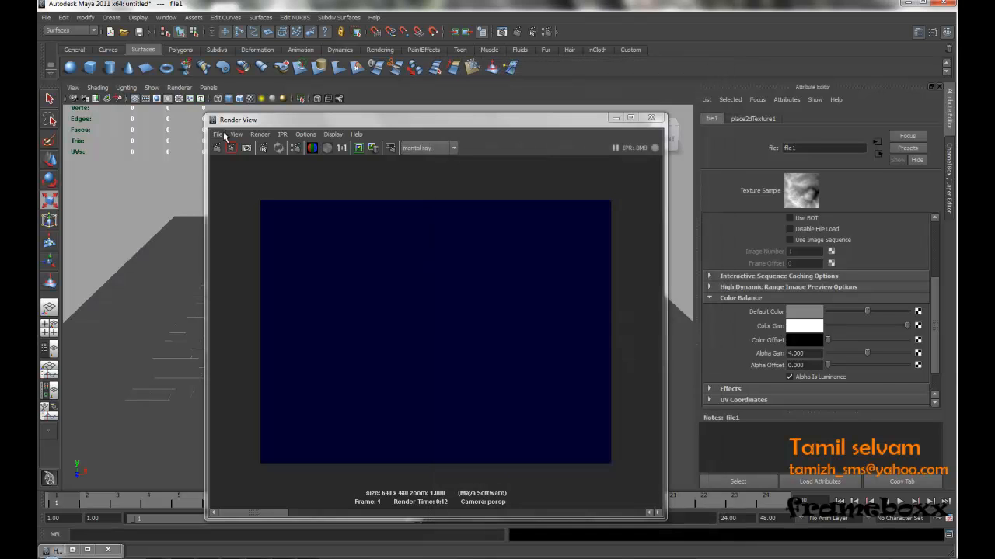
Step: Create a displacement tessellation approximation in the mental ray Approximation Editor and open its attributes for editing
left_click(166, 17)
mouse_move(204, 48)
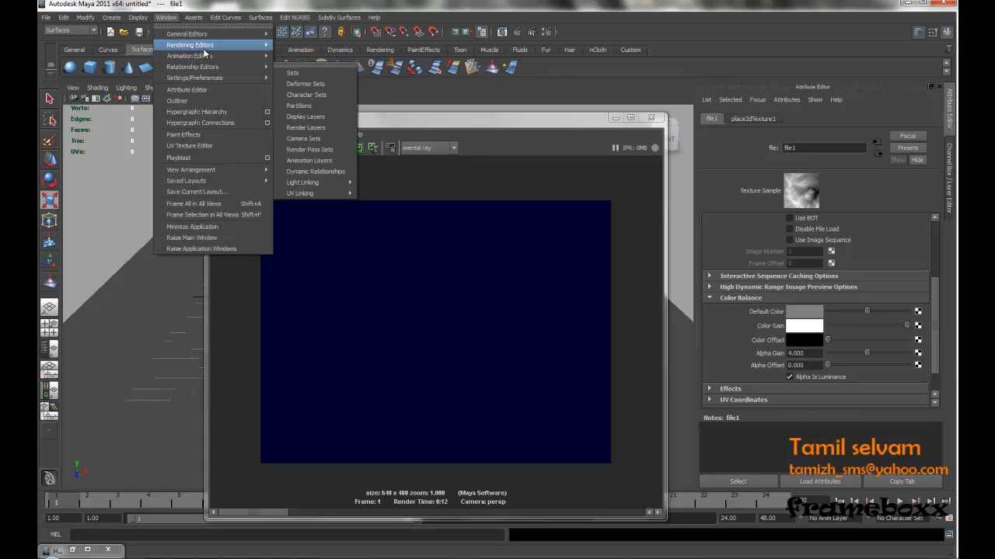
mouse_move(342, 94)
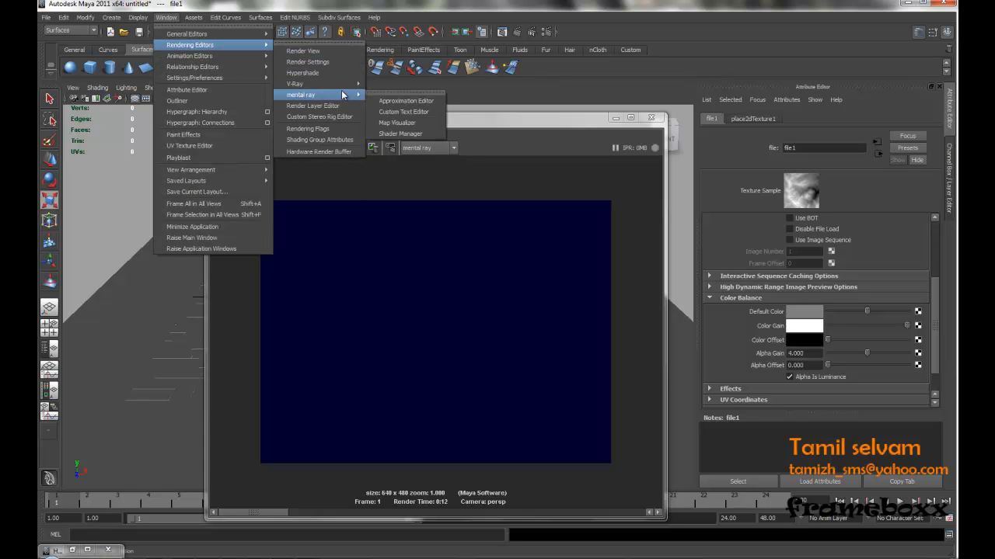
left_click(406, 102)
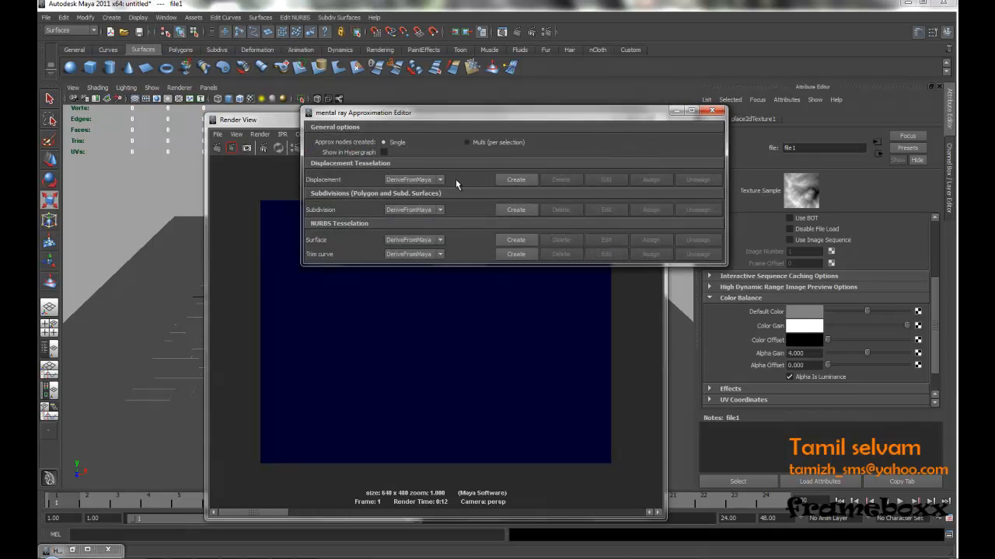
left_click(516, 179)
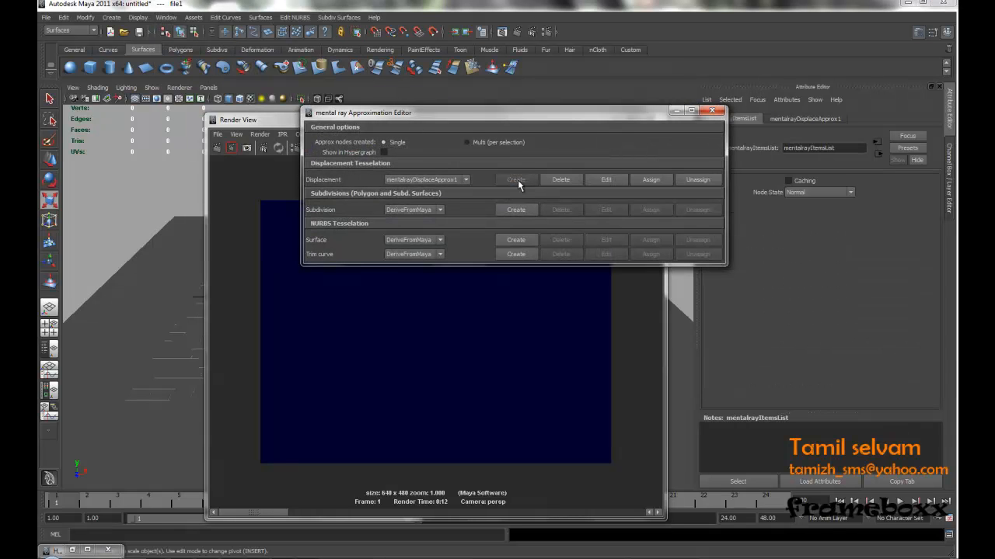
left_click(605, 179)
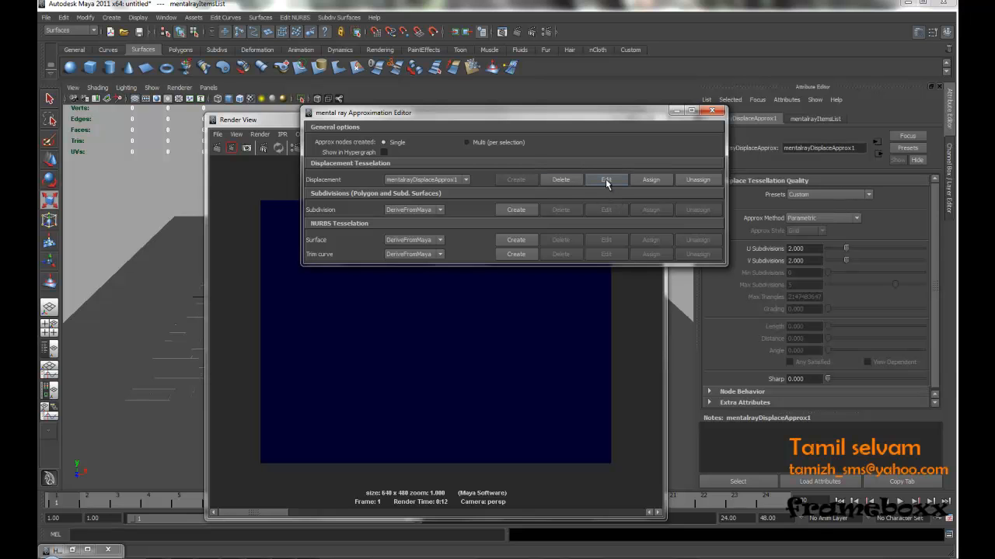
left_click(713, 111)
Step: Select the NURBS plane, display its render tessellation and enable advanced tessellation on its shape
left_click_drag(592, 119, 287, 114)
left_click_drag(502, 156, 537, 350)
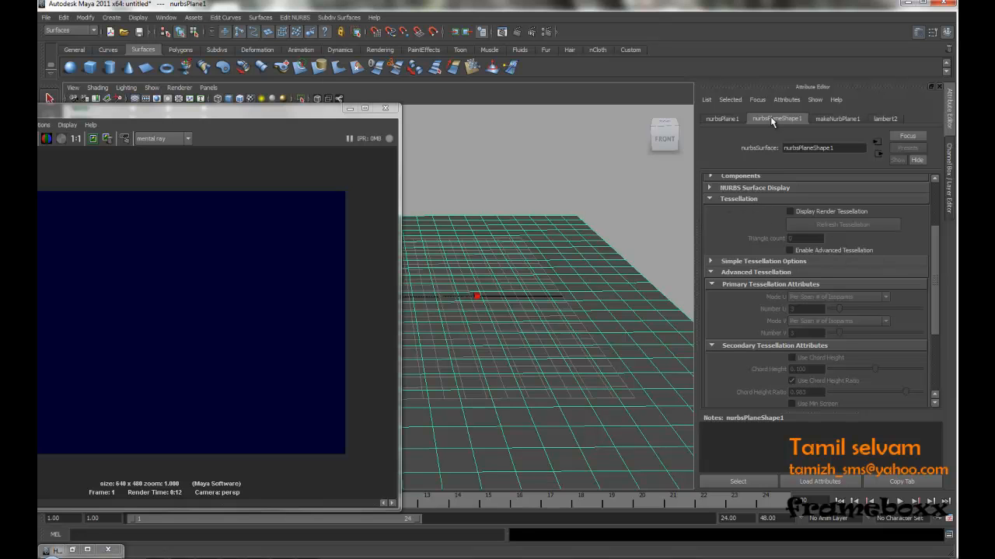
left_click(790, 212)
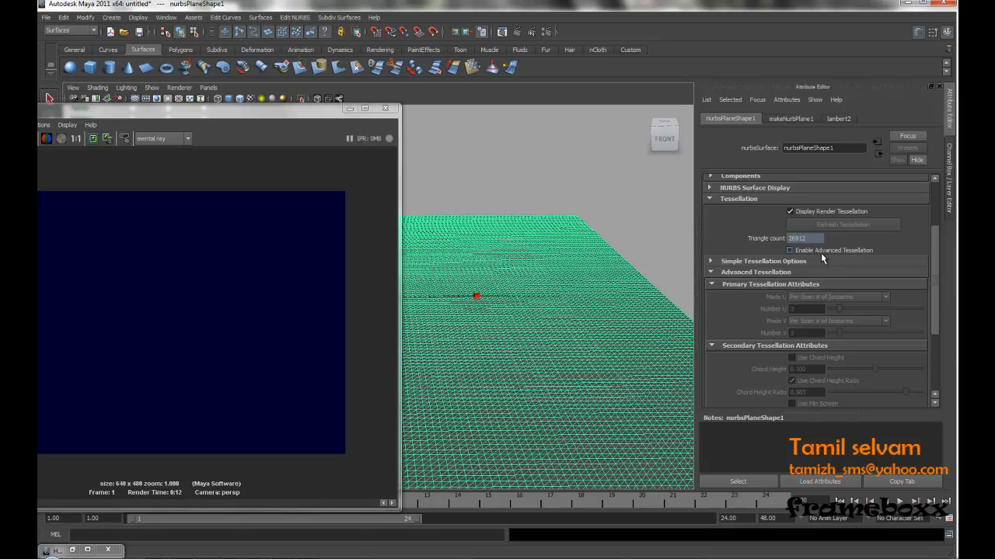
left_click(790, 251)
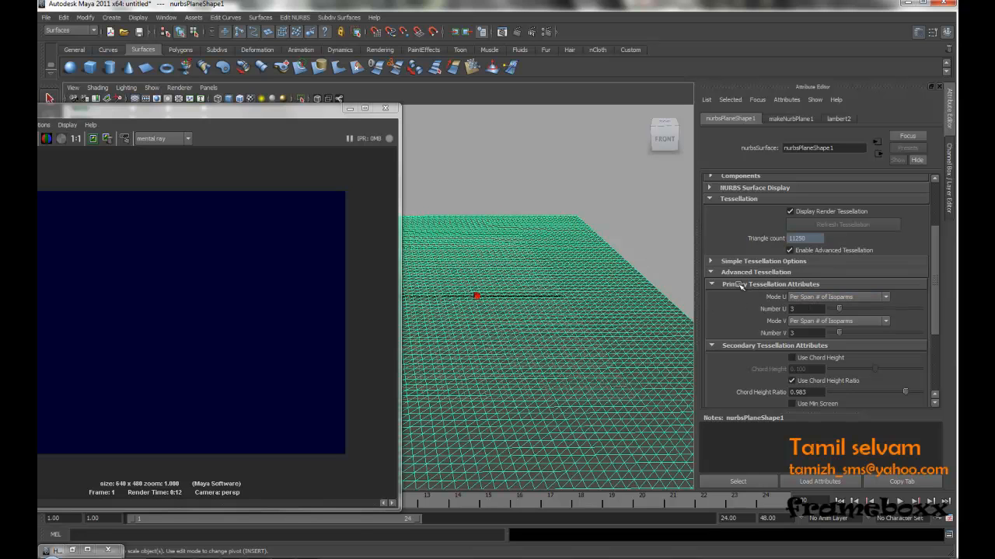
Step: Review the primary and secondary attributes in the NURBS plane's advanced tessellation settings
left_click_drag(286, 110, 194, 123)
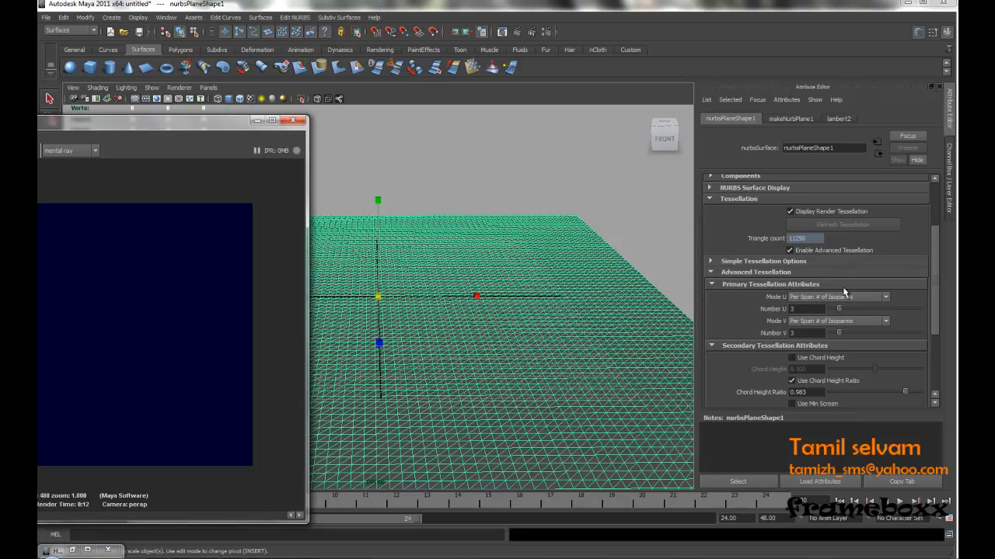
left_click(748, 285)
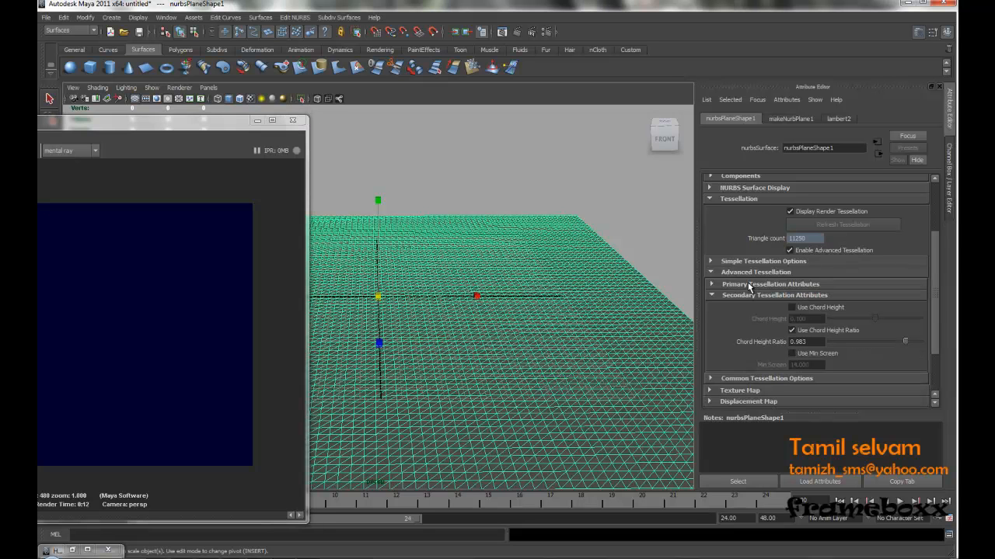
left_click(747, 272)
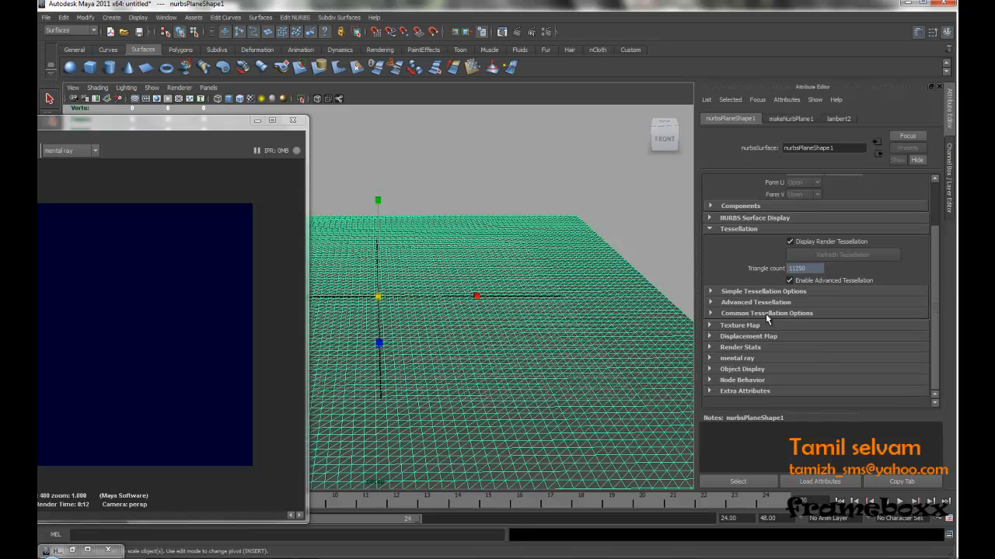
left_click(750, 303)
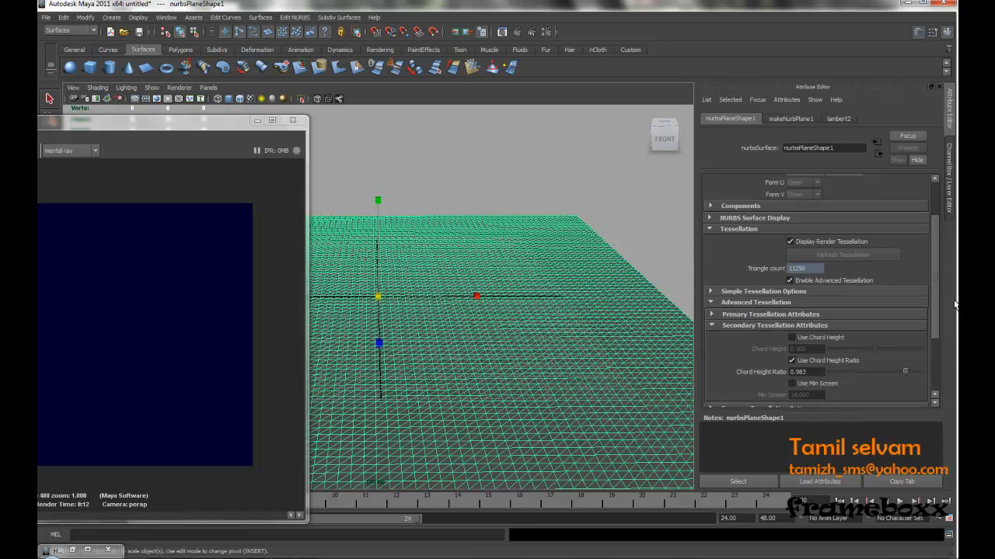
scroll(934, 291, "down", 2)
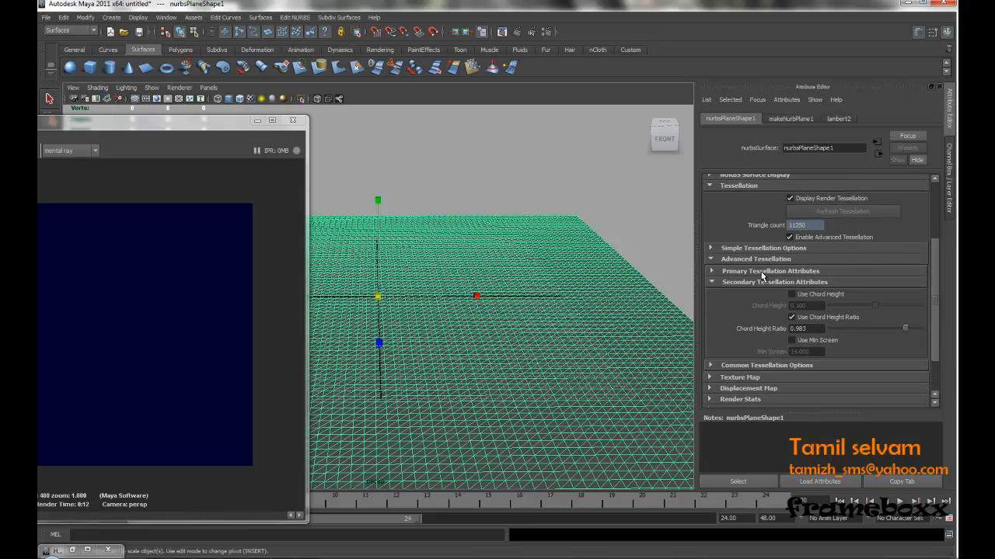
left_click(762, 275)
mouse_move(839, 298)
left_mouse_down()
mouse_move(850, 300)
mouse_move(839, 300)
left_mouse_up()
Step: Render the displaced plane with mental ray to check the terrain, and close the render
left_click_drag(162, 121, 471, 82)
left_click(183, 110)
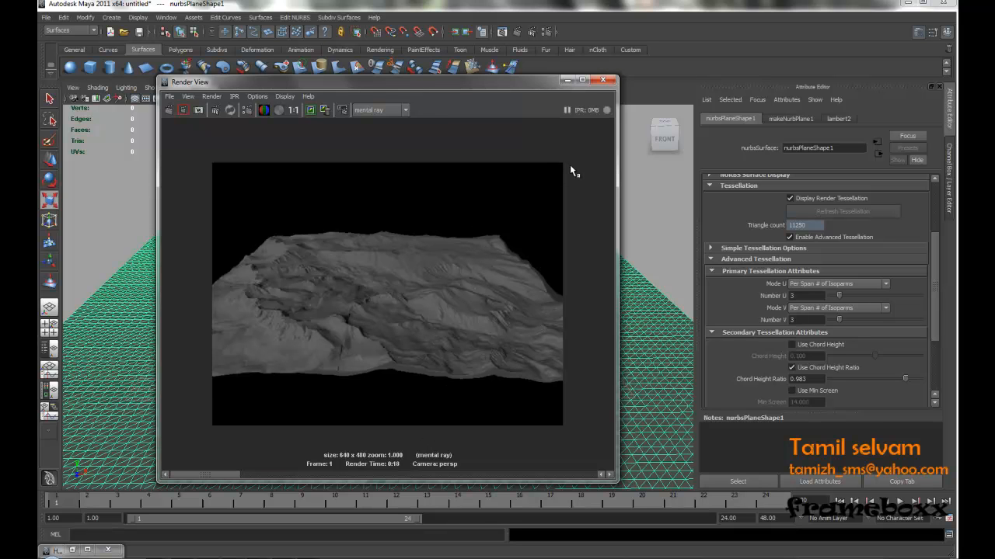
left_click(601, 83)
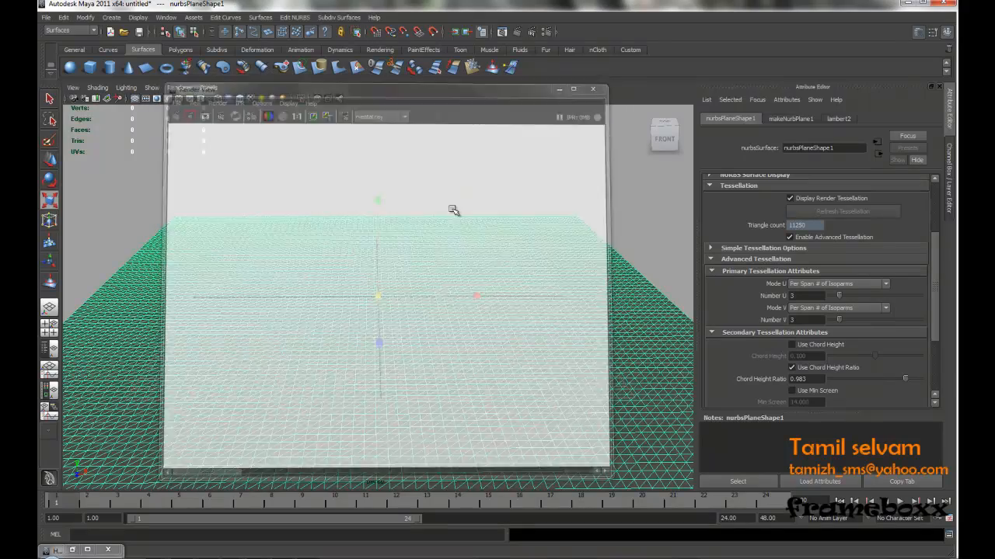
Step: Convert the NURBS plane's displacement to a polygon mesh, without history
left_click_drag(344, 267, 380, 319, "alt")
left_click_drag(346, 286, 380, 355, "alt")
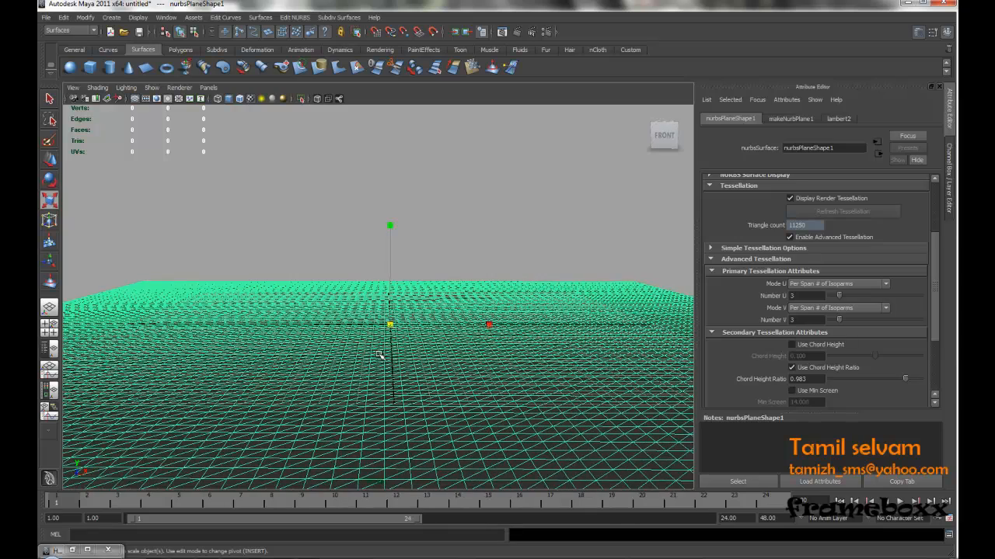
left_click_drag(376, 225, 331, 236, "alt")
middle_click_drag(324, 218, 322, 228, "alt")
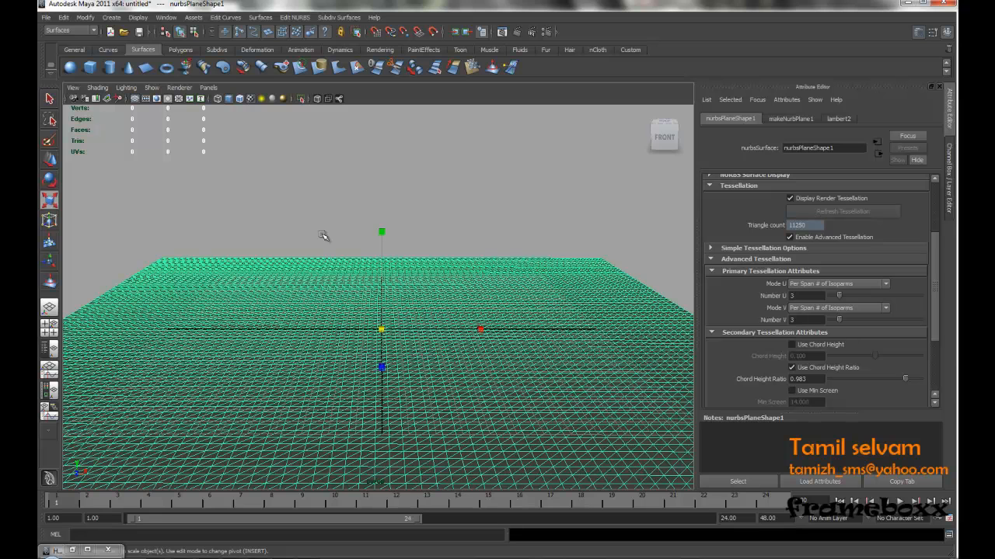
left_click(85, 17)
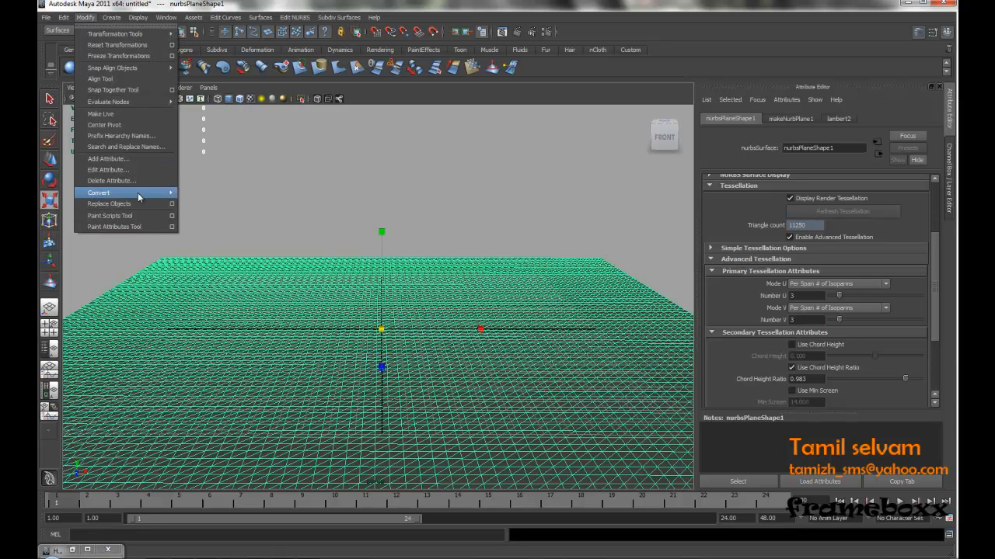
mouse_move(138, 197)
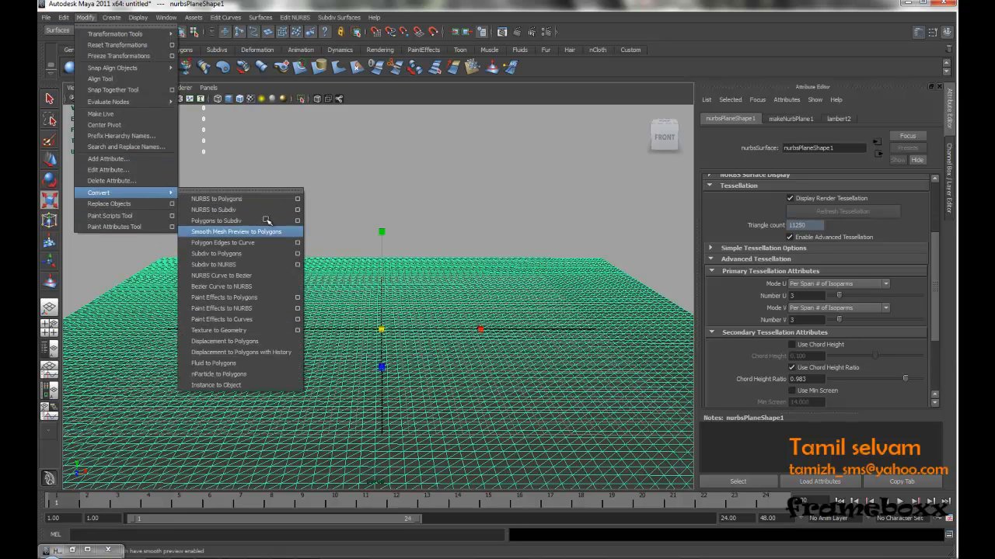
left_click(259, 342)
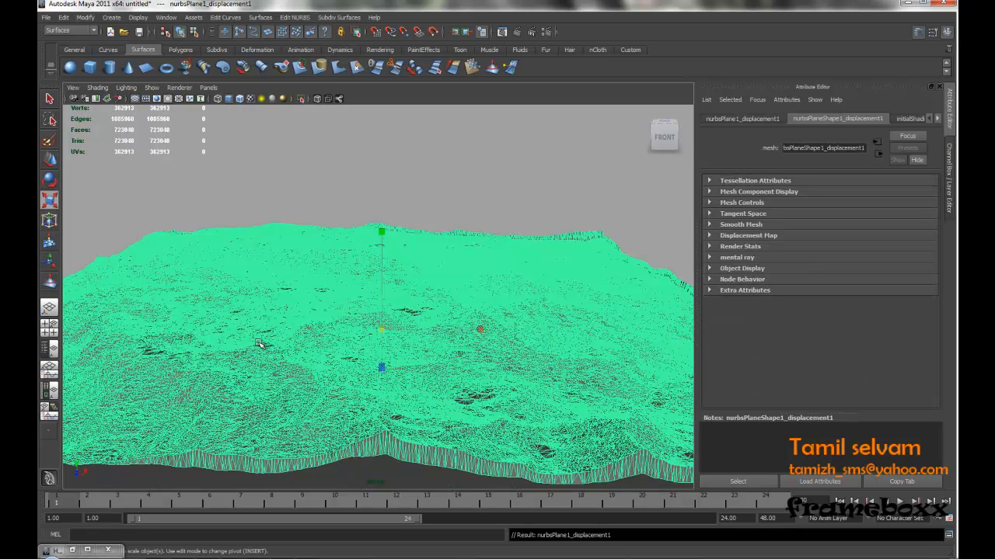
Step: Scale the converted terrain mesh up vertically to exaggerate its peaks
left_click_drag(415, 285, 395, 311, "alt")
left_click(458, 160)
left_click(396, 329)
left_click_drag(379, 237, 381, 173)
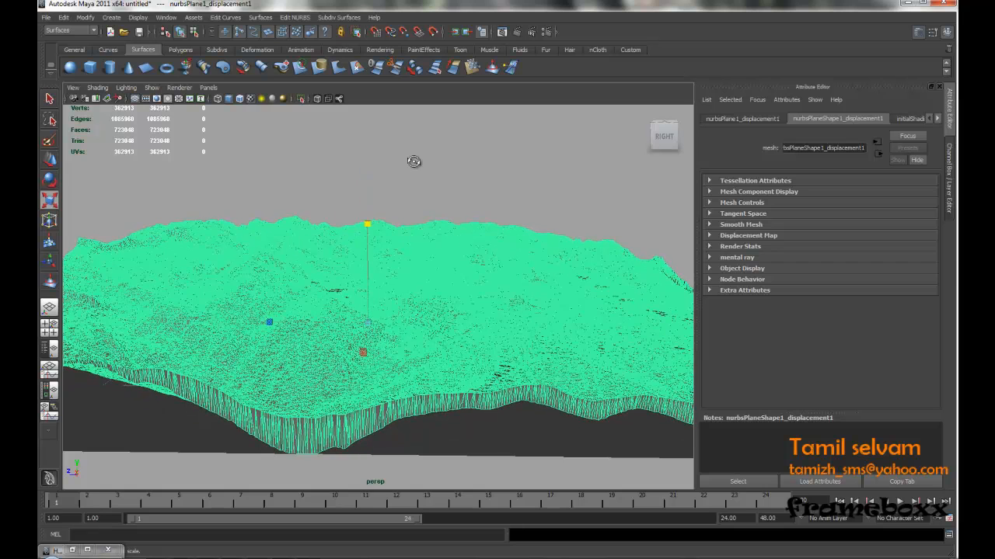
left_click(413, 160)
left_click_drag(455, 339, 423, 303, "alt")
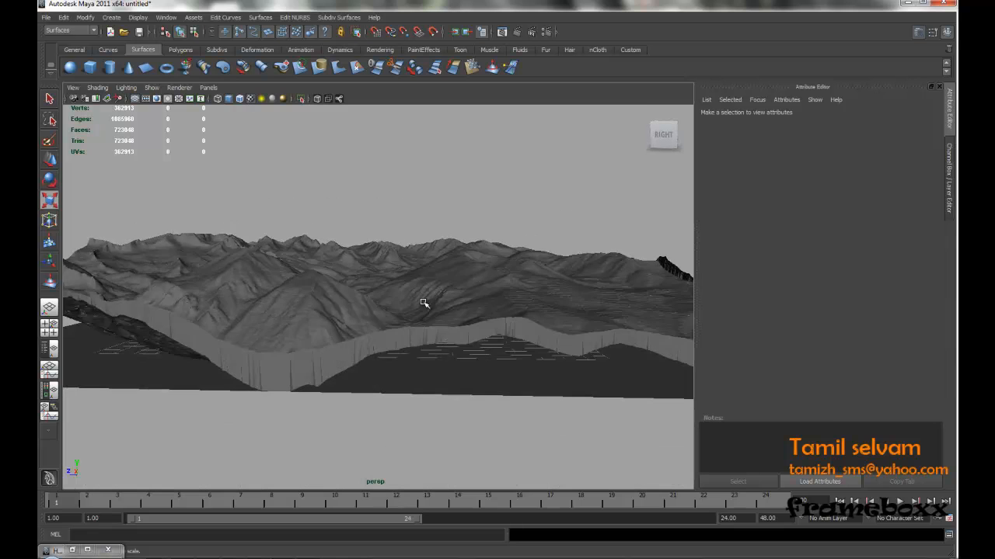
left_click(423, 303)
left_click_drag(370, 226, 368, 219)
left_click(399, 193)
Step: Delete the original flat NURBS plane beneath the converted terrain
left_click_drag(469, 323, 451, 370, "alt")
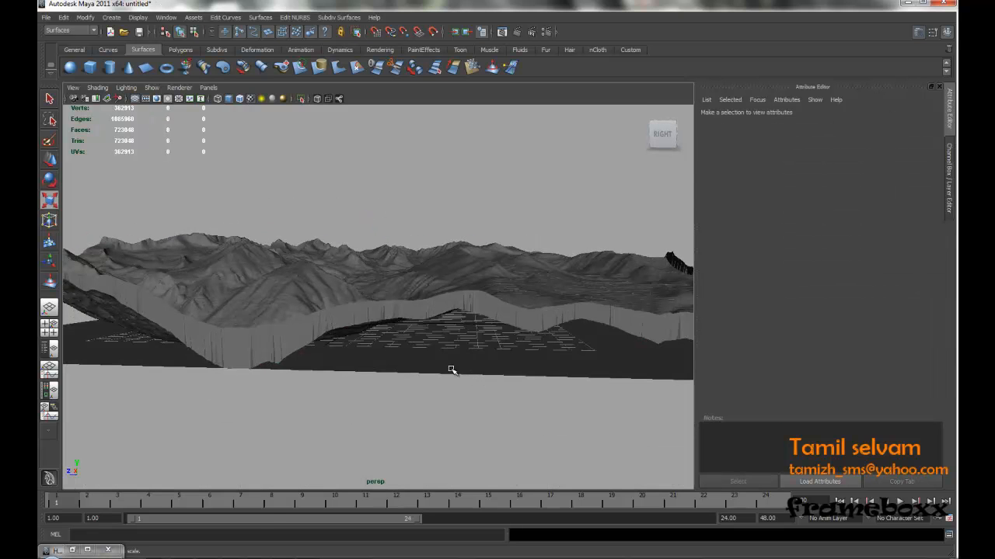
left_click(451, 380)
key("Delete")
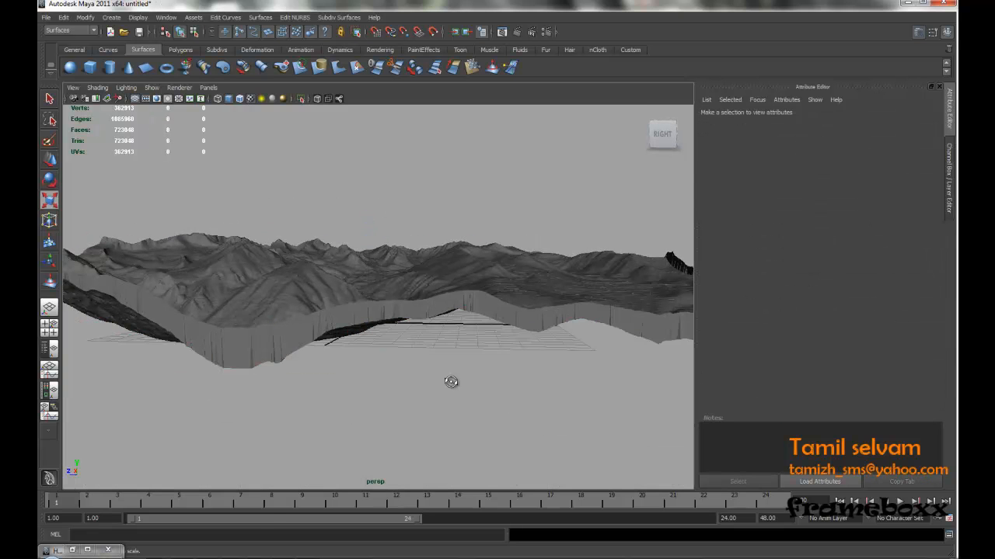
Step: Render the polygon terrain with mental ray from a low, close viewpoint, and close the render
left_click_drag(349, 295, 416, 392, "alt")
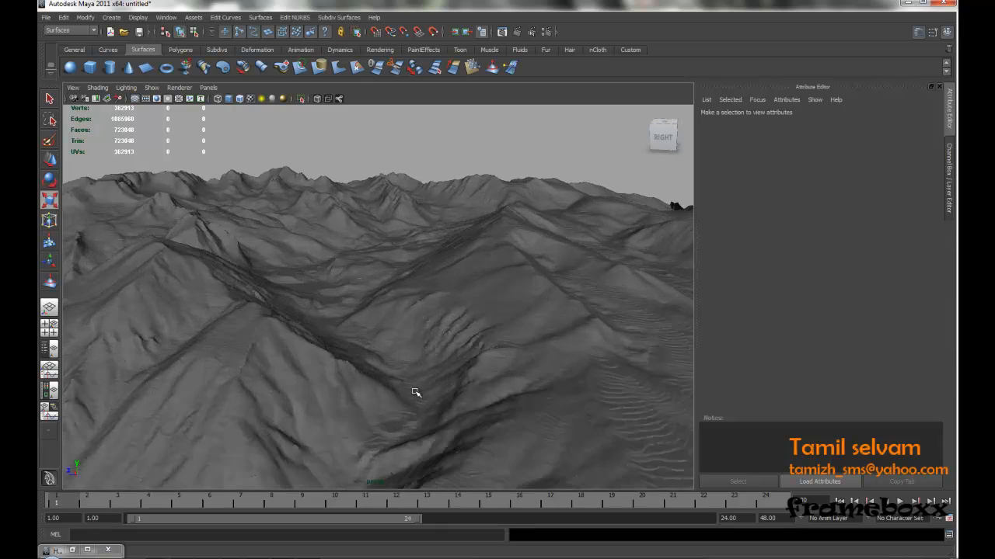
right_click_drag(502, 391, 444, 396, "alt")
left_click(444, 396)
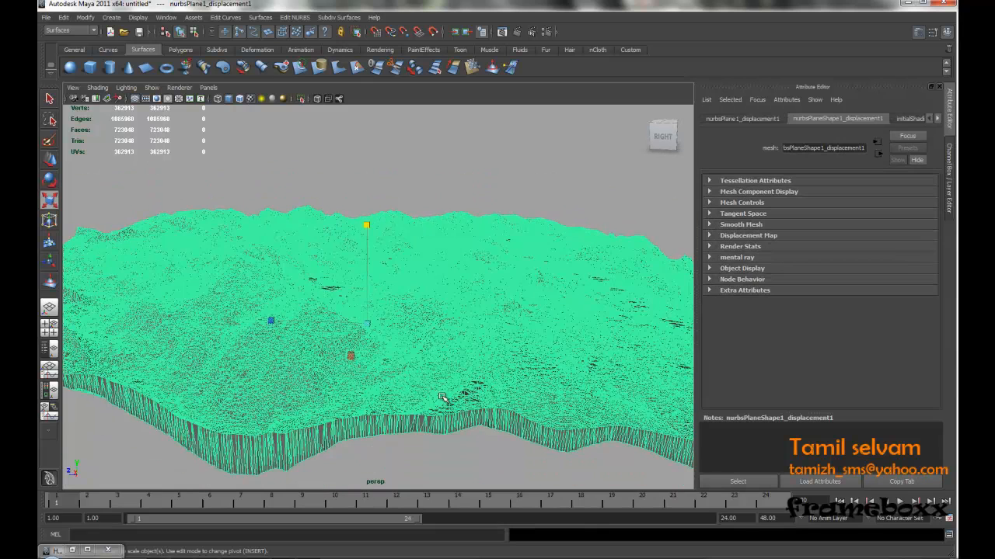
key("w")
left_click_drag(422, 395, 426, 363, "alt")
left_click_drag(369, 259, 466, 360, "alt")
left_click(528, 471)
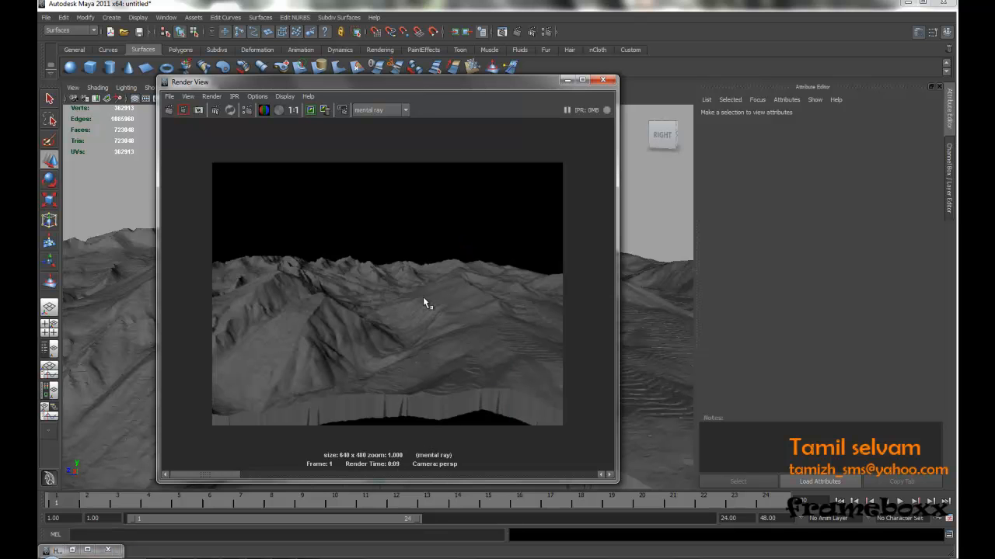
left_click(603, 81)
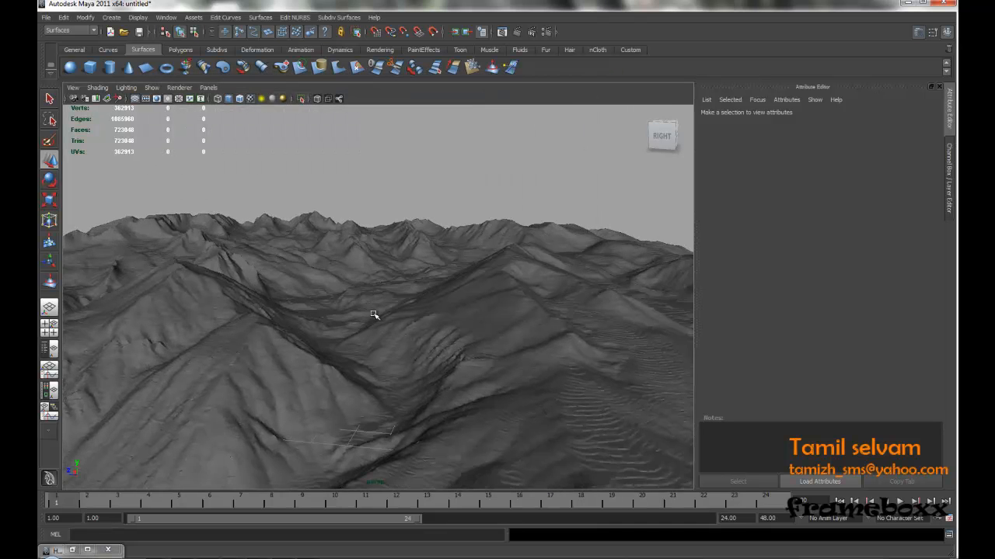
Step: Examine the terrain's mountains and bring up the previous render again for comparison
middle_click_drag(374, 314, 381, 297, "alt")
left_click_drag(380, 297, 382, 308, "alt")
middle_click_drag(381, 308, 153, 418, "alt")
left_click_drag(133, 422, 346, 382, "alt")
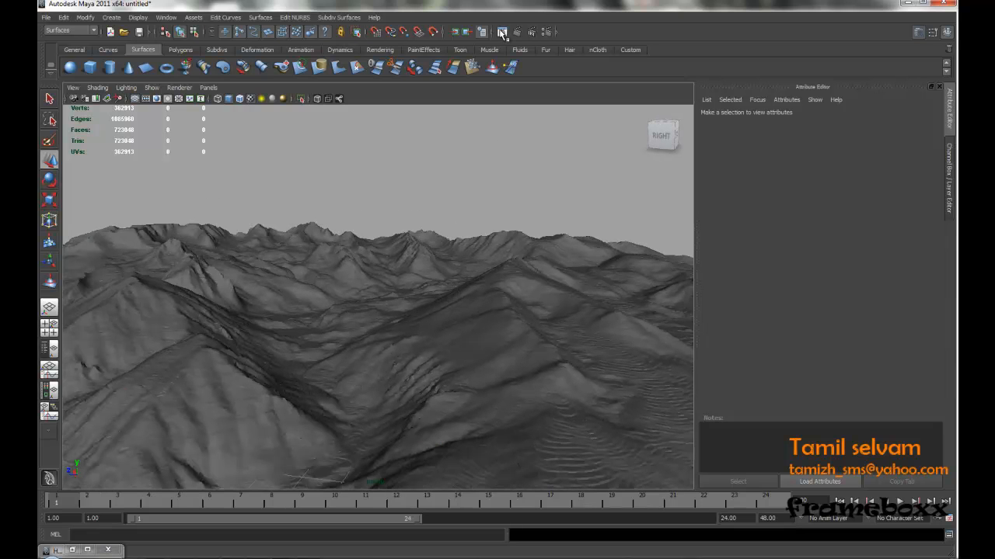
left_click(502, 66)
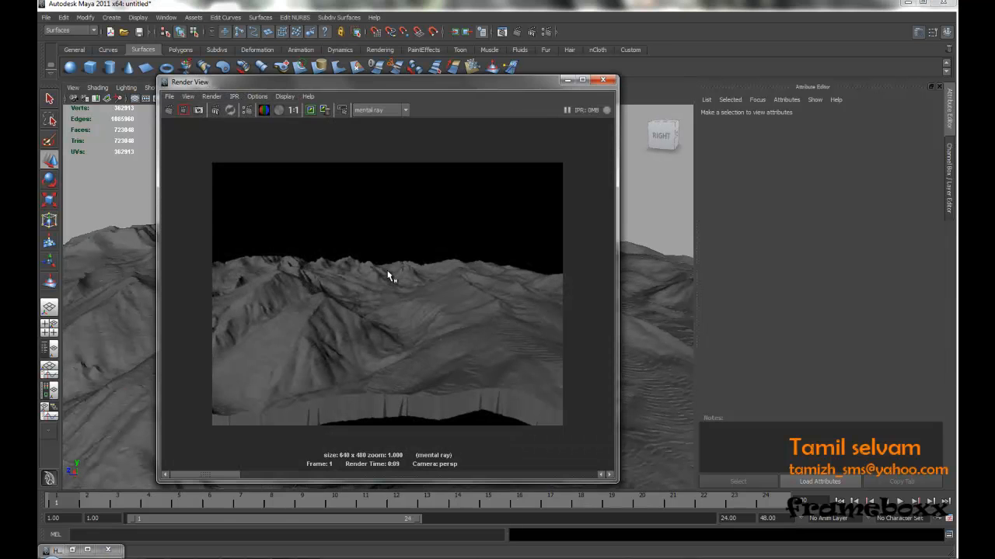
left_click(602, 84)
middle_click_drag(277, 206, 368, 185, "alt")
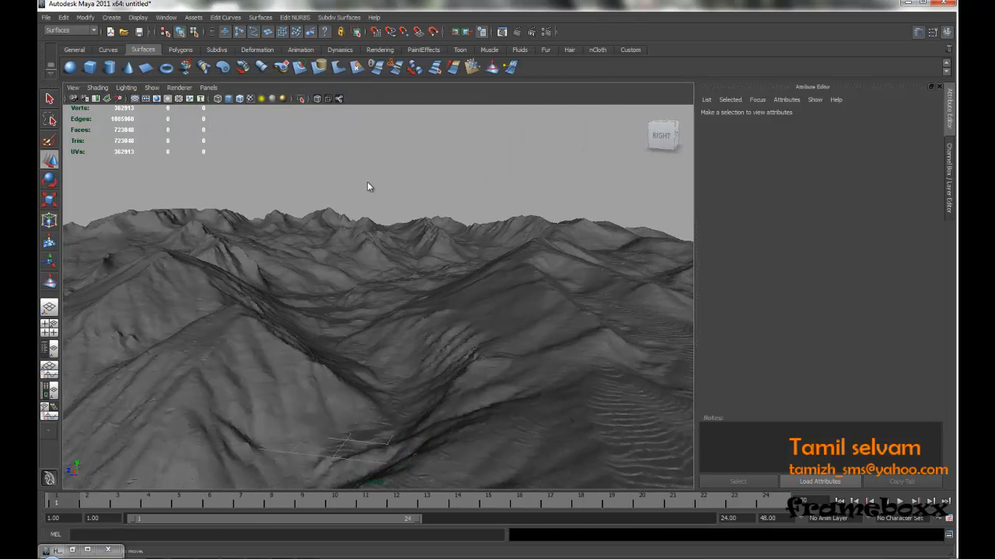
Step: Open the Hypershade and clear the old shading network from its work area
left_click(166, 17)
mouse_move(233, 56)
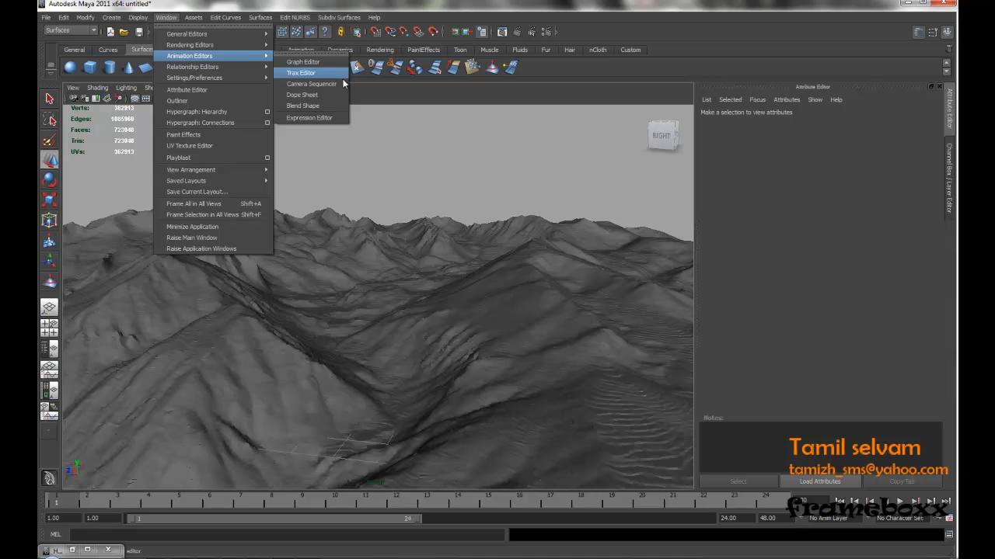
left_click(313, 74)
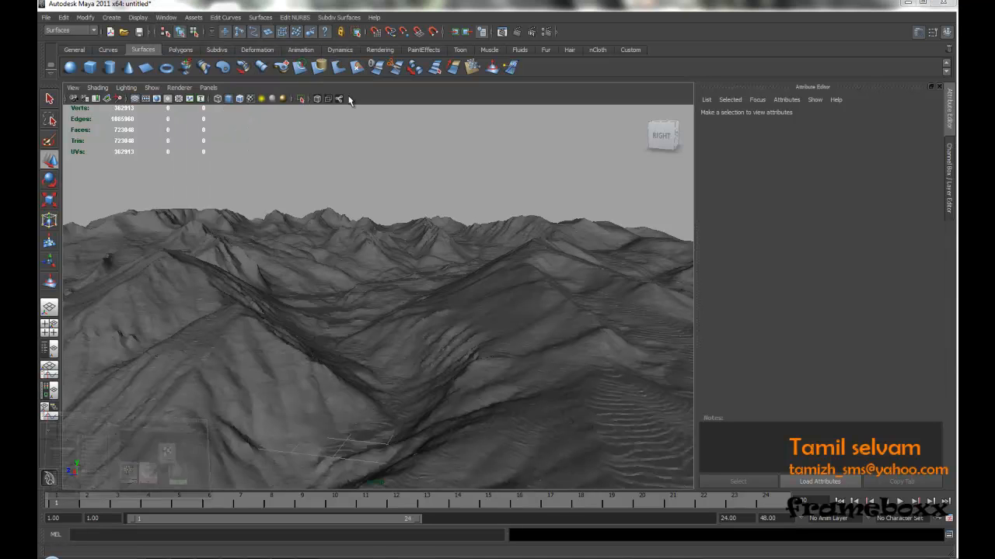
left_click_drag(263, 78, 369, 62)
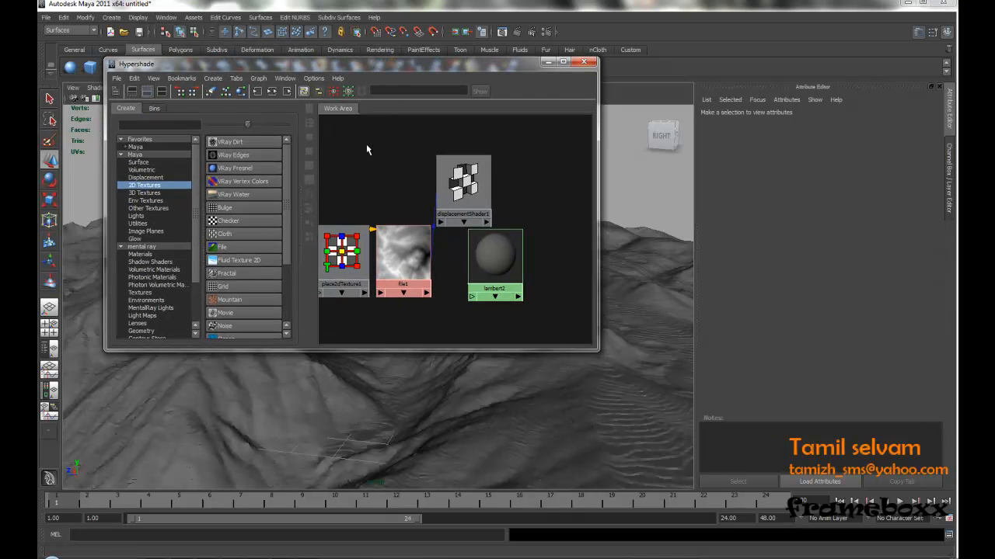
left_click(211, 90)
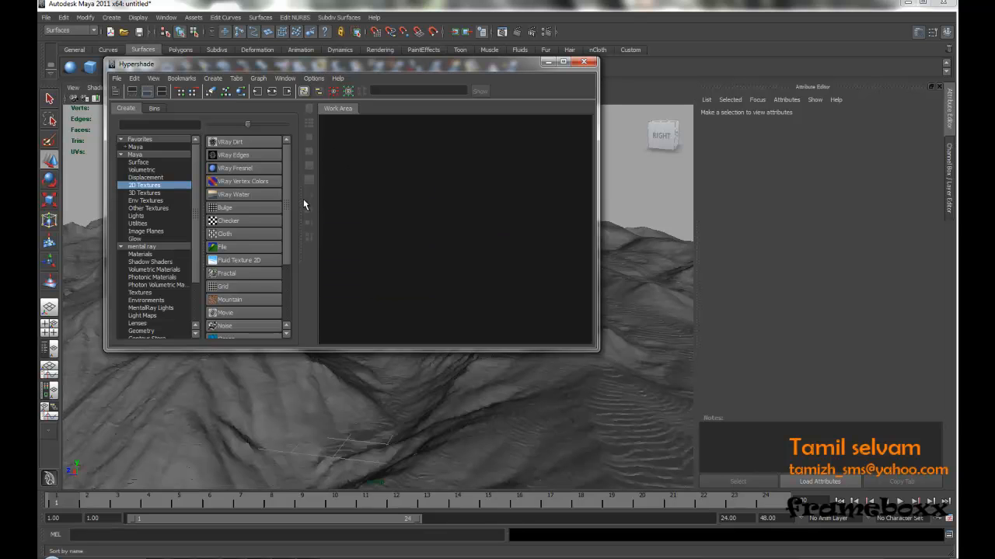
Step: Create a new Lambert material and assign it to the polygon terrain
left_click(140, 162)
scroll(286, 234, "down", 1)
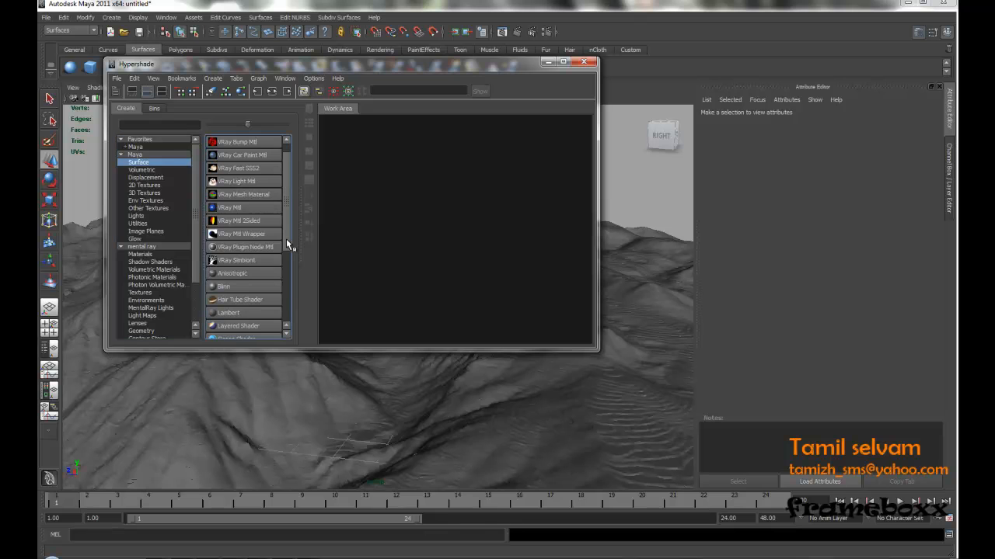
left_click(236, 314)
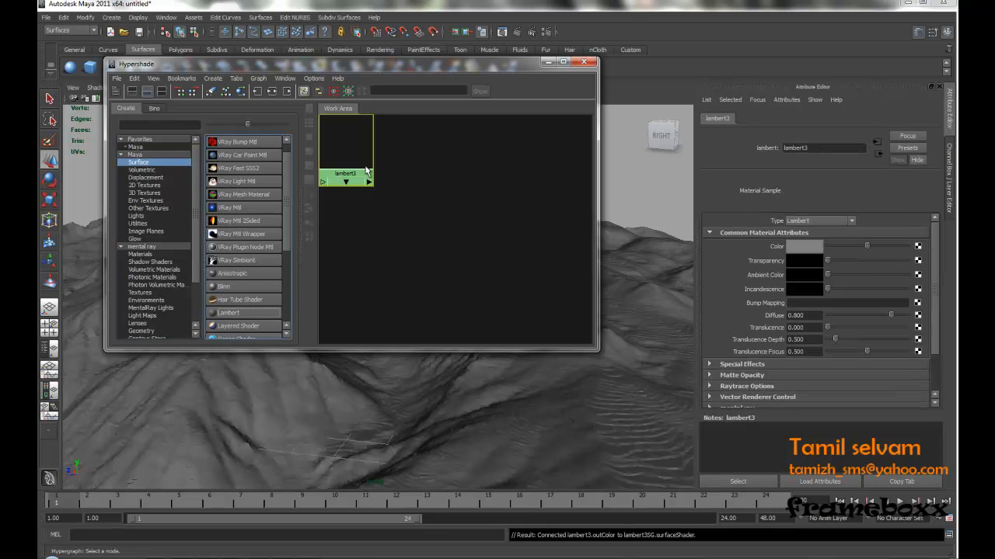
left_click_drag(351, 143, 401, 166)
middle_click_drag(401, 168, 576, 398)
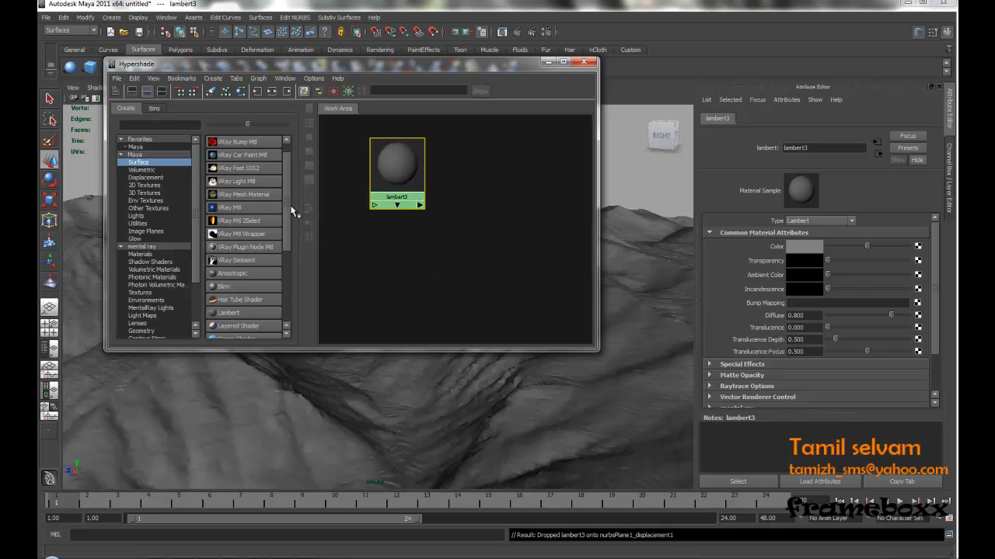
Step: Create a 2D Ramp texture and connect it to the color of the terrain's new Lambert material
scroll(289, 210, "down", 1)
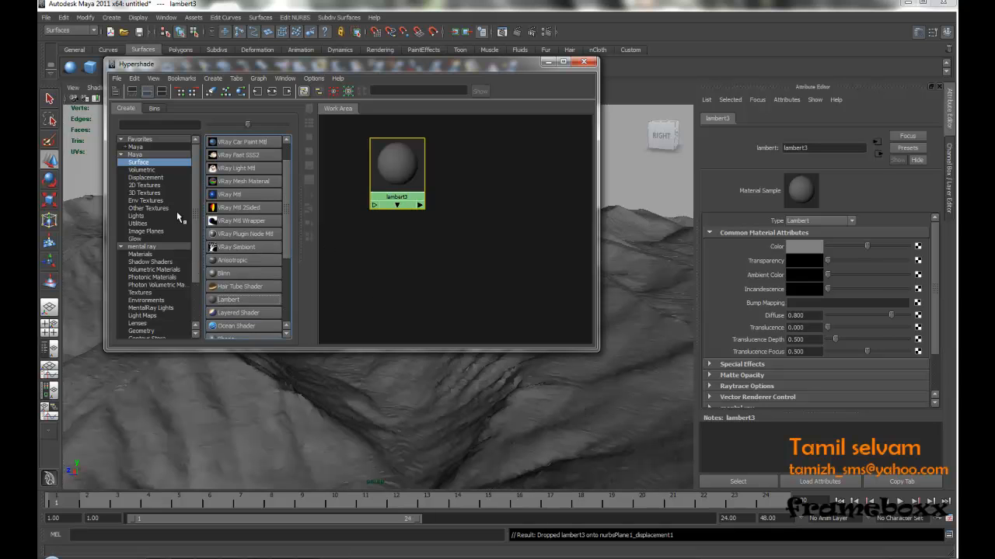
left_click(145, 185)
scroll(287, 245, "down", 2)
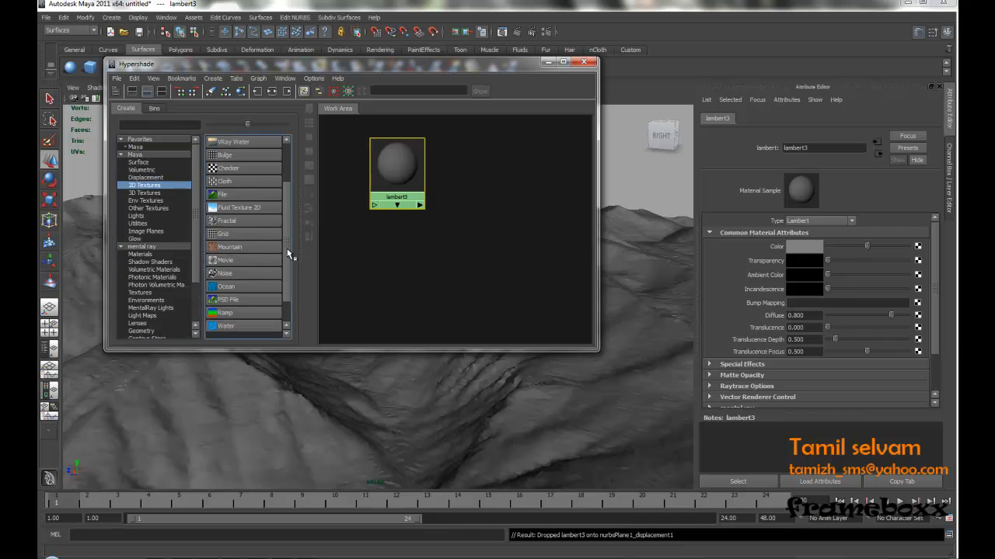
left_click(224, 300)
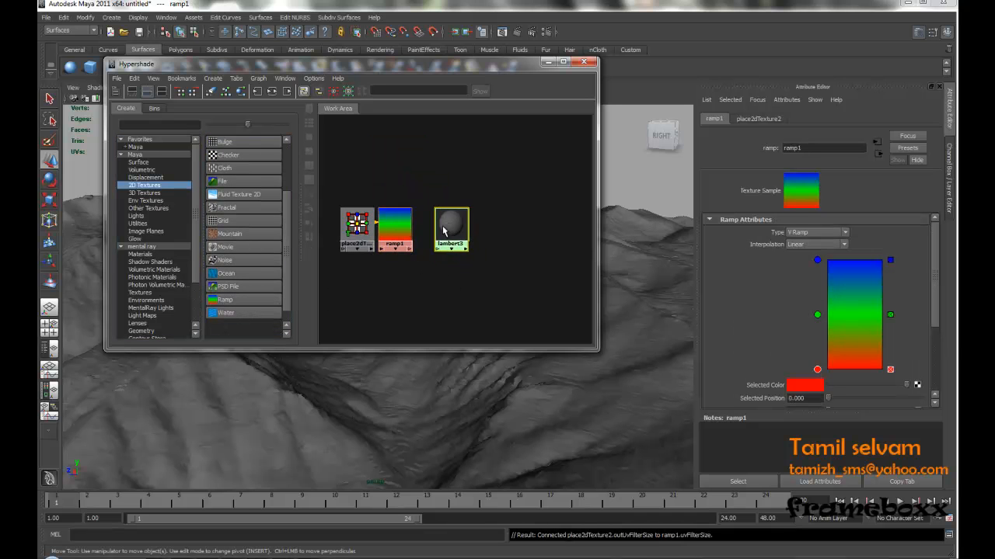
left_click(451, 226)
middle_click_drag(451, 226, 453, 227)
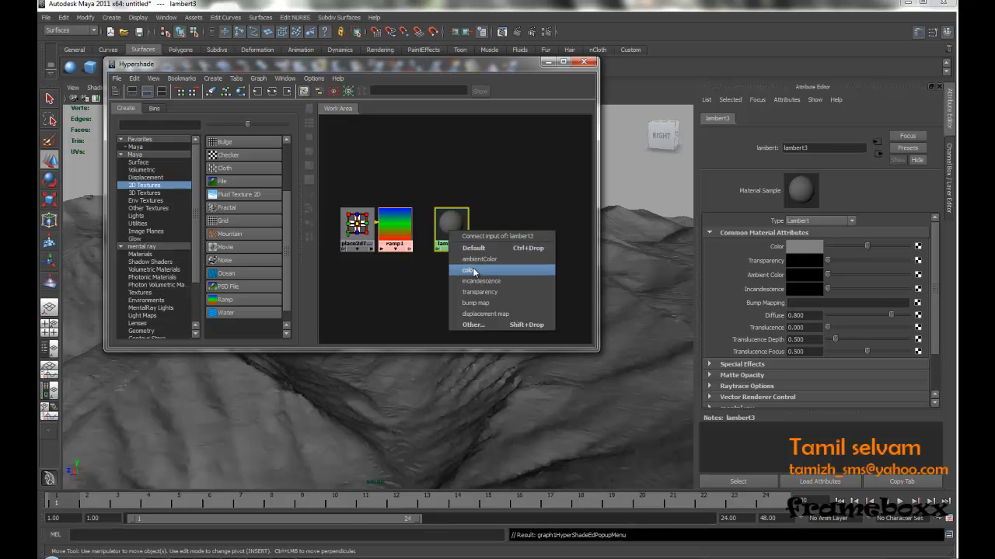
left_click(476, 267)
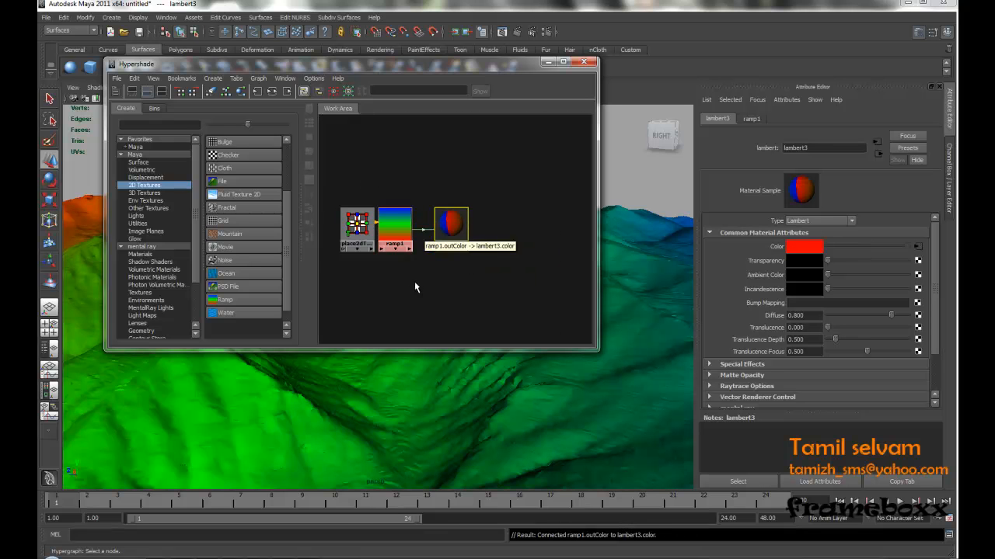
Step: Create three File textures and line them up in a column beside the ramp network
middle_click_drag(414, 287, 497, 291, "alt")
right_click_drag(501, 294, 396, 271, "alt")
middle_click_drag(396, 272, 452, 272, "alt")
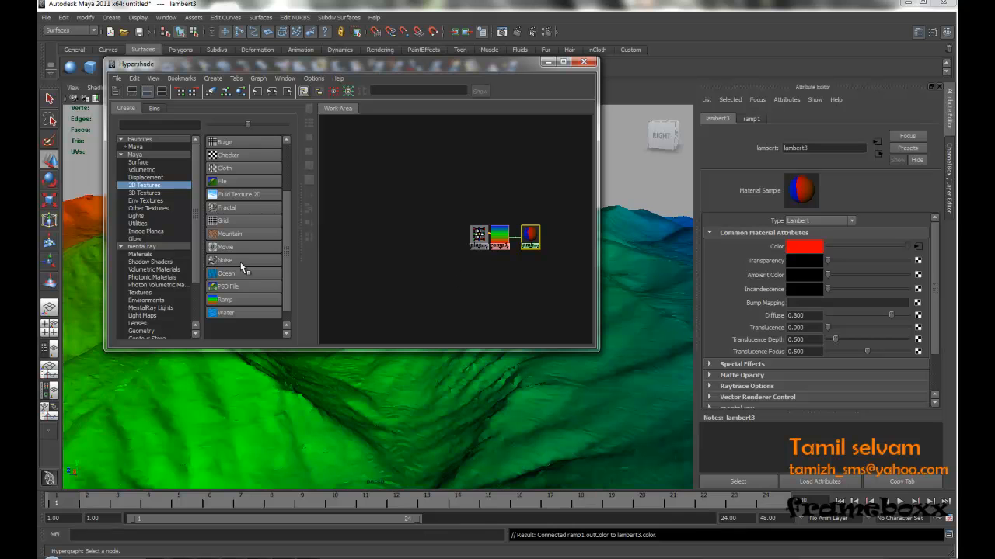
left_click(224, 184)
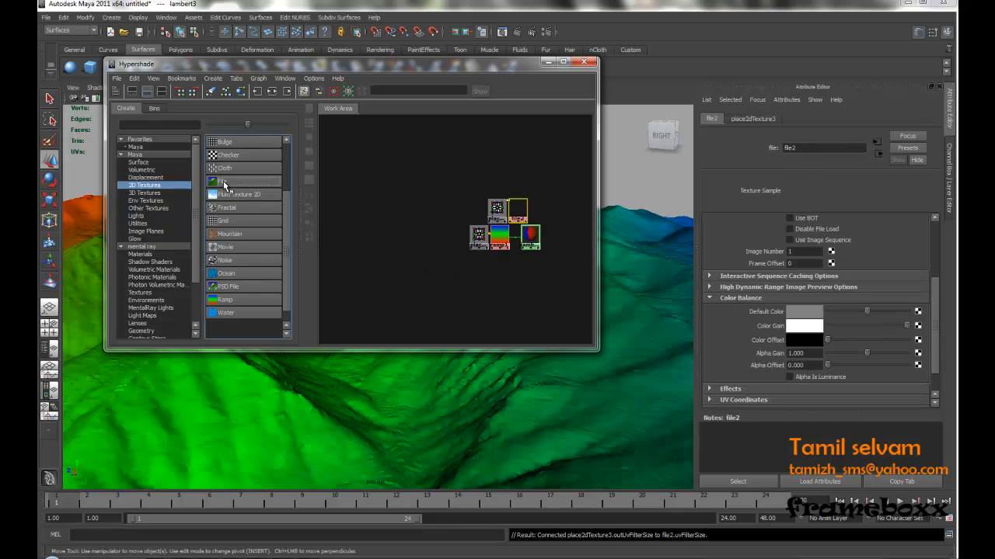
left_click(224, 185)
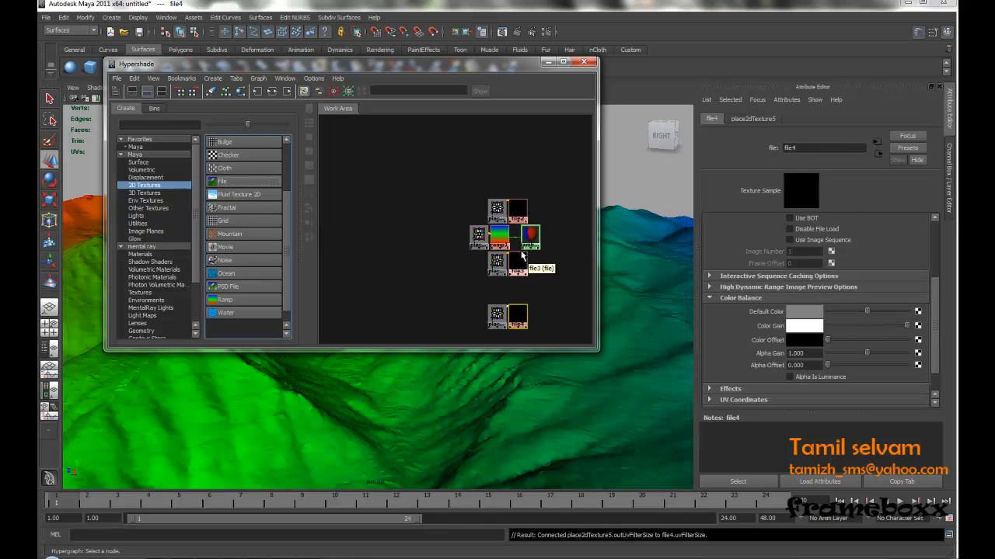
left_click_drag(472, 189, 544, 335)
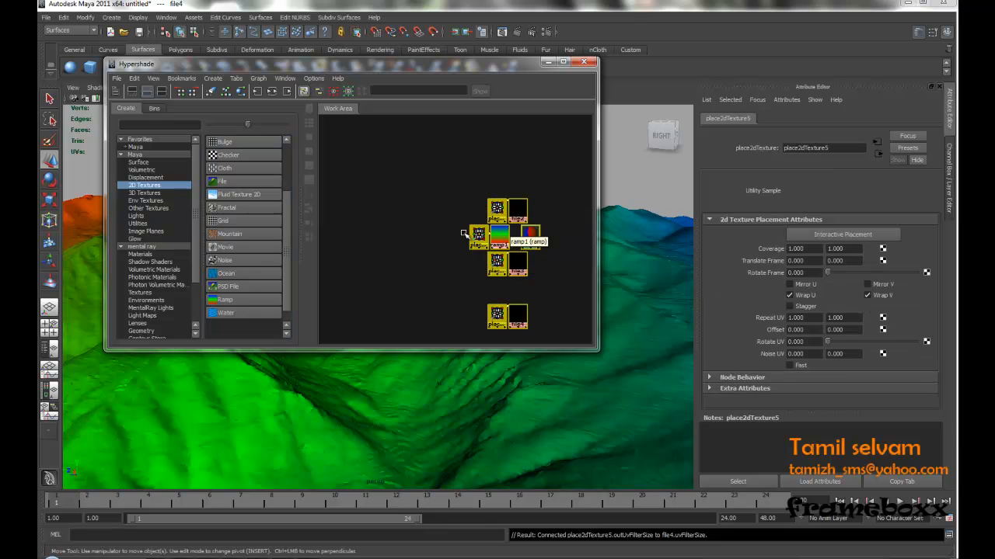
left_click_drag(515, 261, 449, 237)
Step: Load GRASS.jpg as the image of the first File texture
left_click(447, 186)
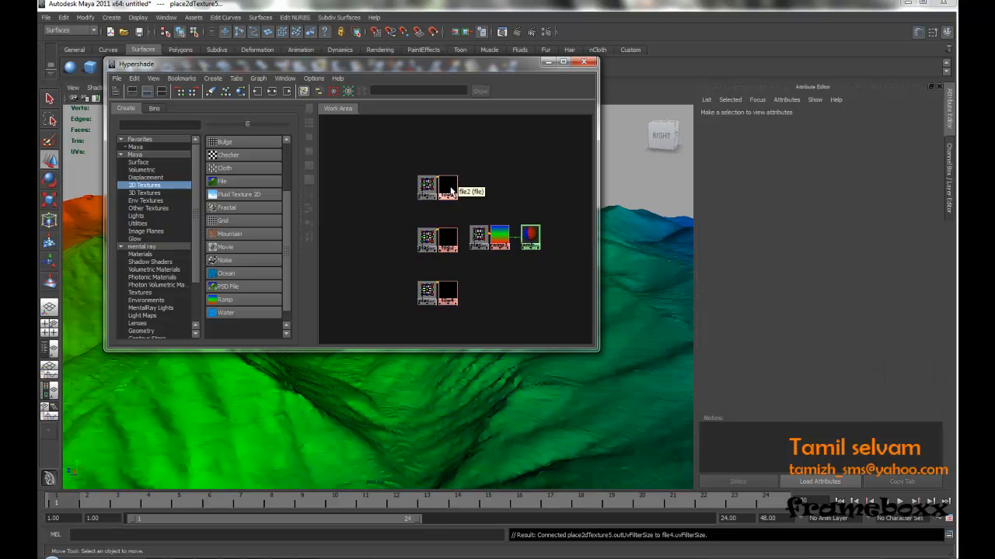
scroll(937, 326, "down", 5)
scroll(938, 329, "up", 3)
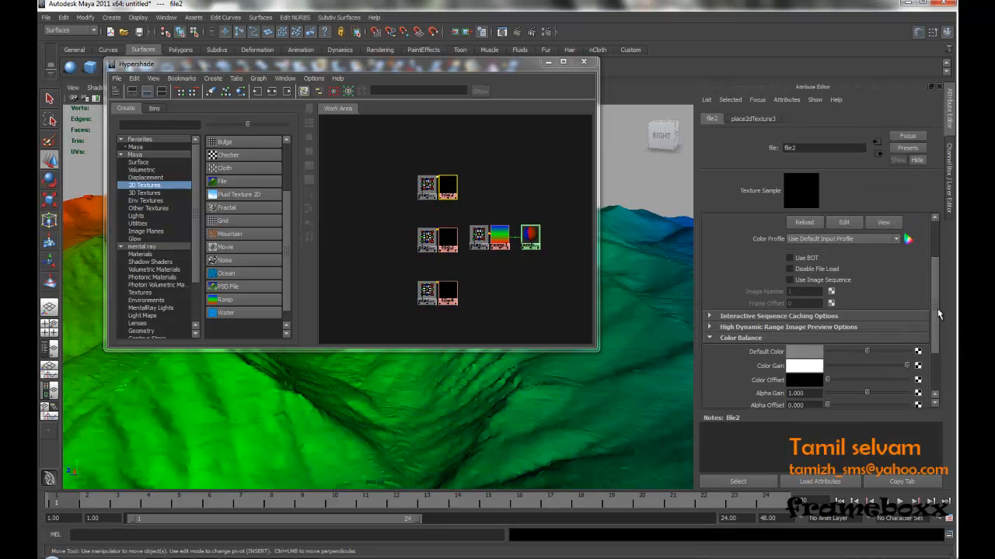
left_click(907, 243)
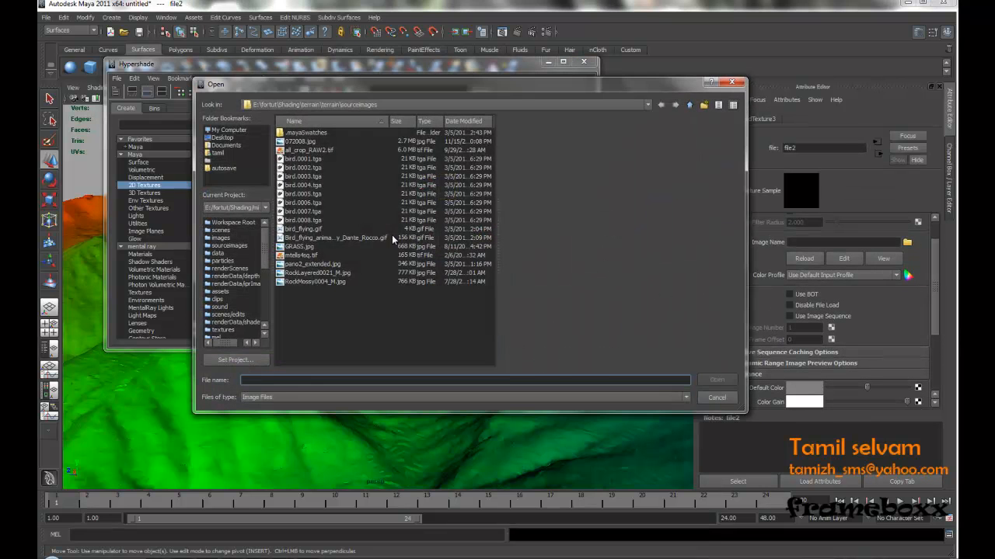
double_click(299, 247)
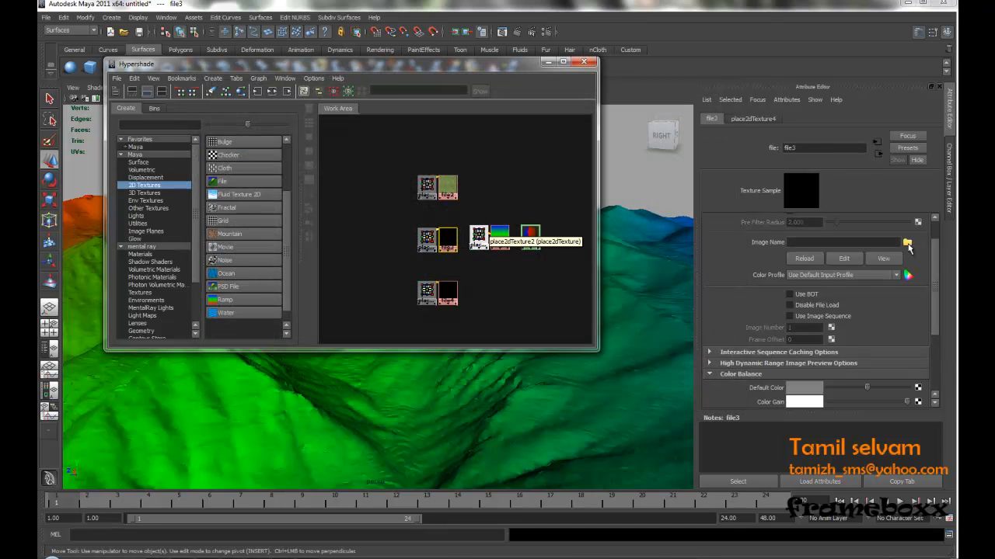
Step: Load RockMossy0004_M.jpg into the second File texture and RockLayered0021_M.jpg into the third
left_click(907, 243)
left_click(334, 281)
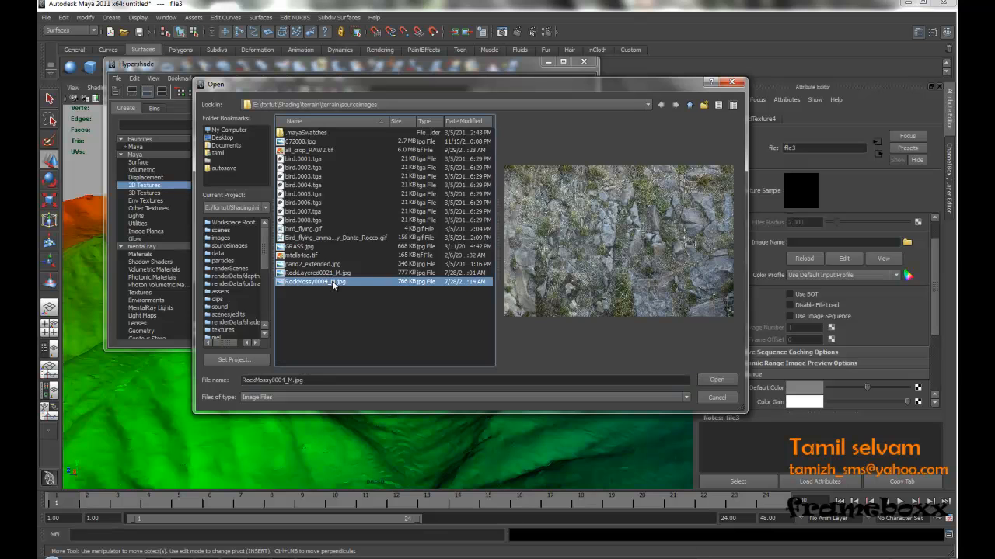
double_click(332, 280)
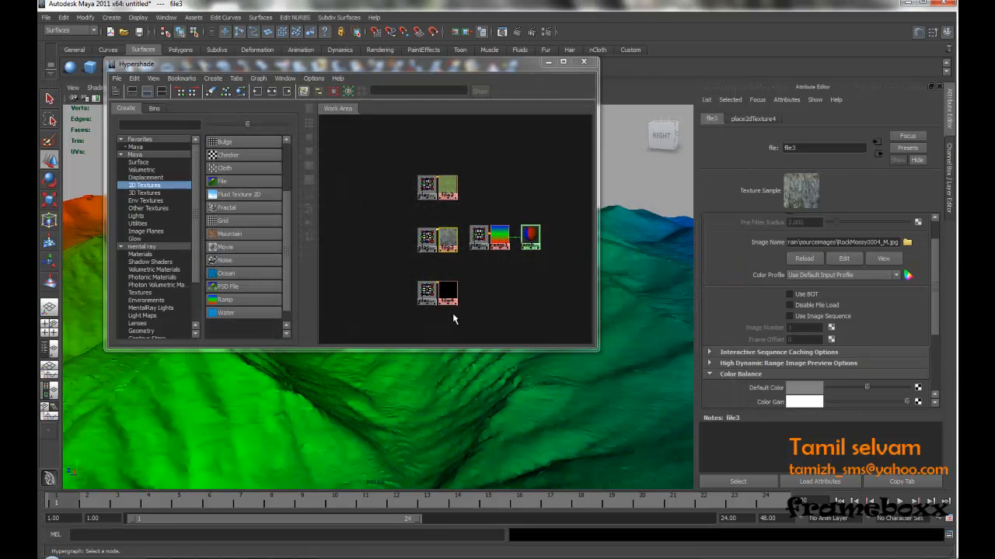
left_click(907, 242)
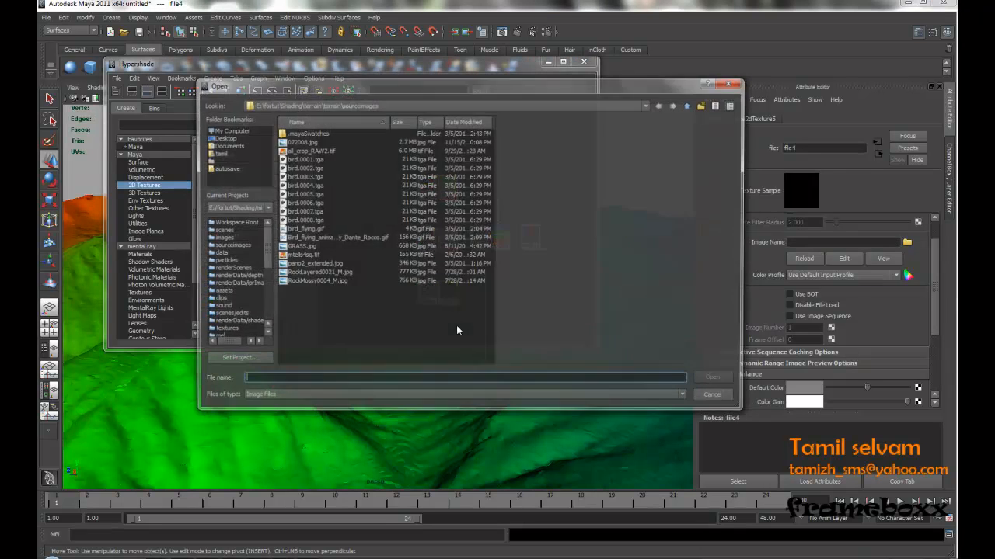
left_click(327, 282)
left_click(328, 273)
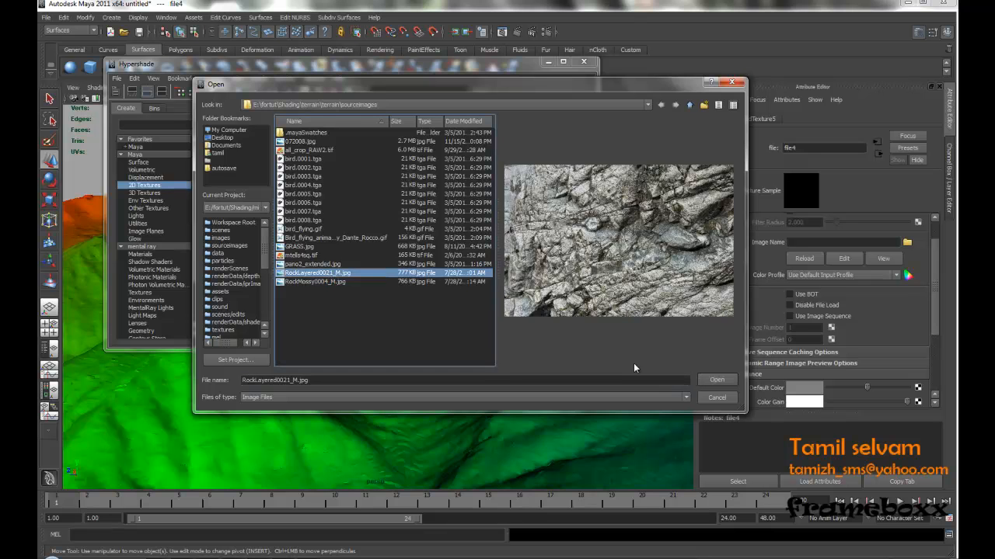
left_click(713, 381)
Step: Connect the grass texture to the ramp's bottom color entry, the mossy rock to the middle one and the layered rock to the top one
middle_click_drag(424, 278, 344, 262, "alt")
right_click_drag(344, 262, 374, 281, "alt")
middle_click_drag(400, 299, 438, 311, "alt")
mouse_move(456, 225)
left_mouse_down()
mouse_move(457, 251)
mouse_move(463, 228)
left_mouse_up()
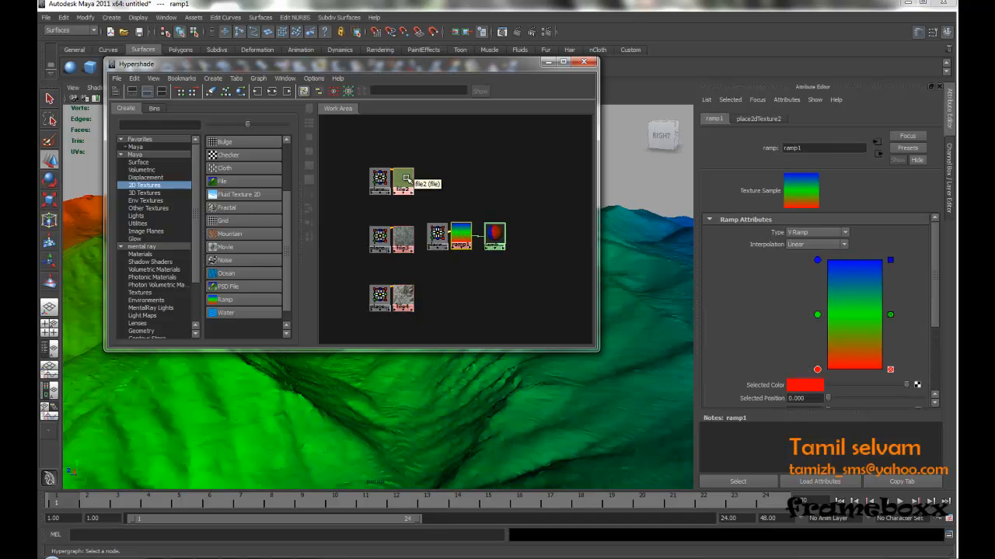
middle_click_drag(787, 388, 786, 389)
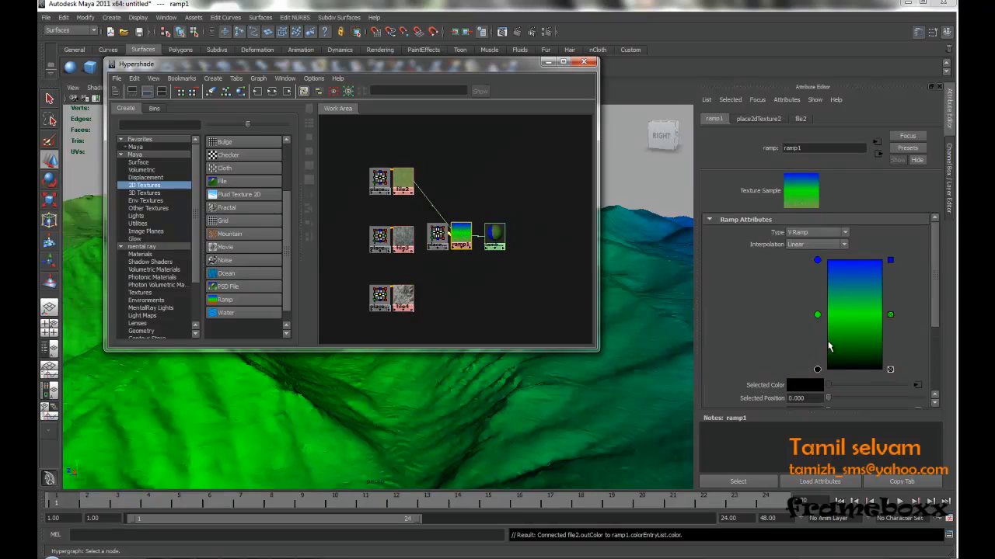
left_click(816, 316)
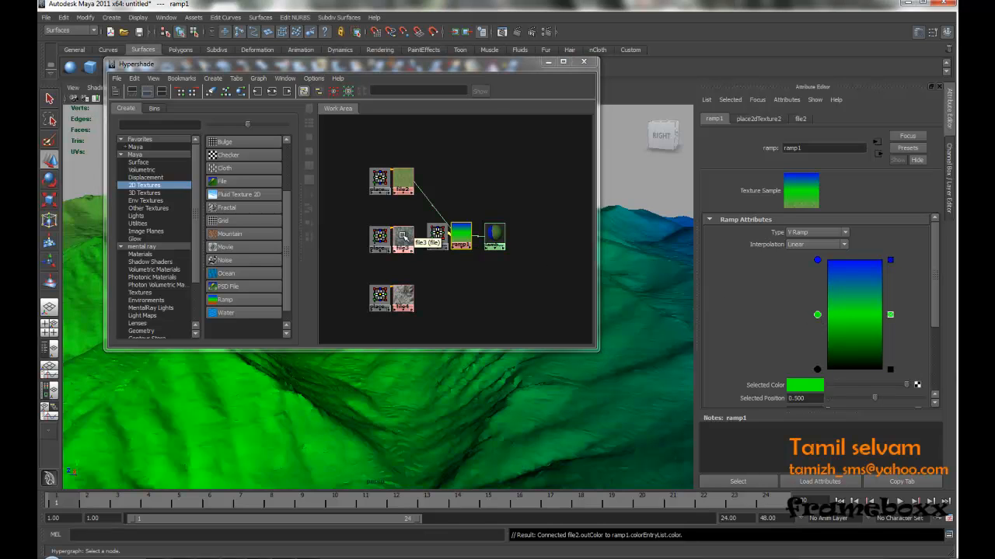
middle_click_drag(403, 237, 404, 240)
middle_click_drag(548, 311, 789, 387)
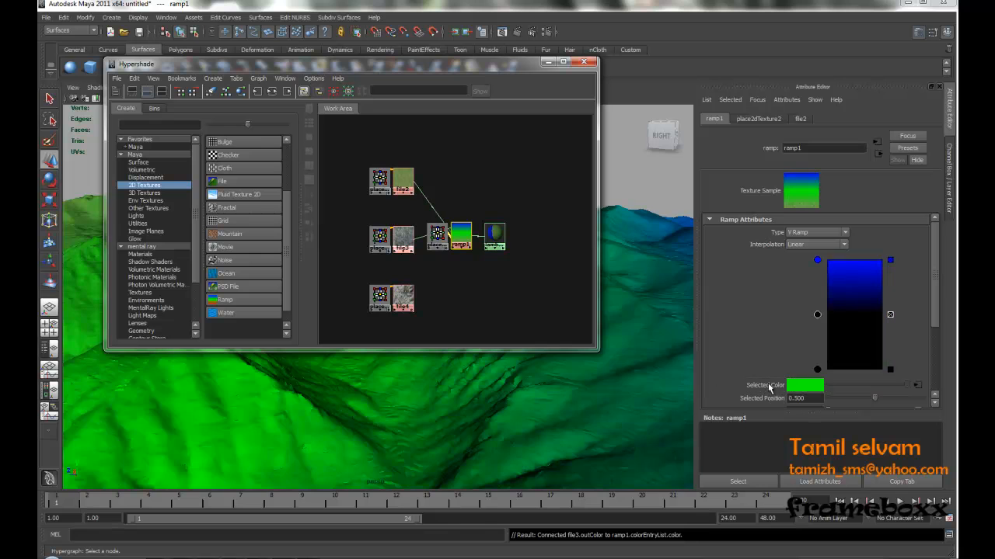
left_click(817, 260)
middle_click_drag(403, 300, 771, 388)
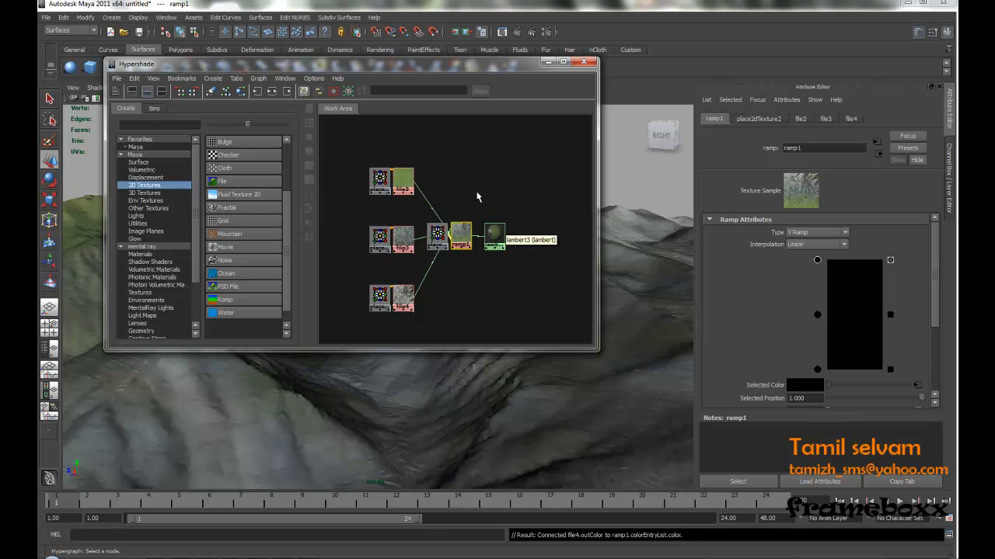
Step: Move the Hypershade aside and examine the textured terrain from a distance and close up
left_click_drag(363, 68, 802, 298)
left_click_drag(349, 275, 266, 287, "alt")
left_click_drag(349, 277, 317, 266, "alt")
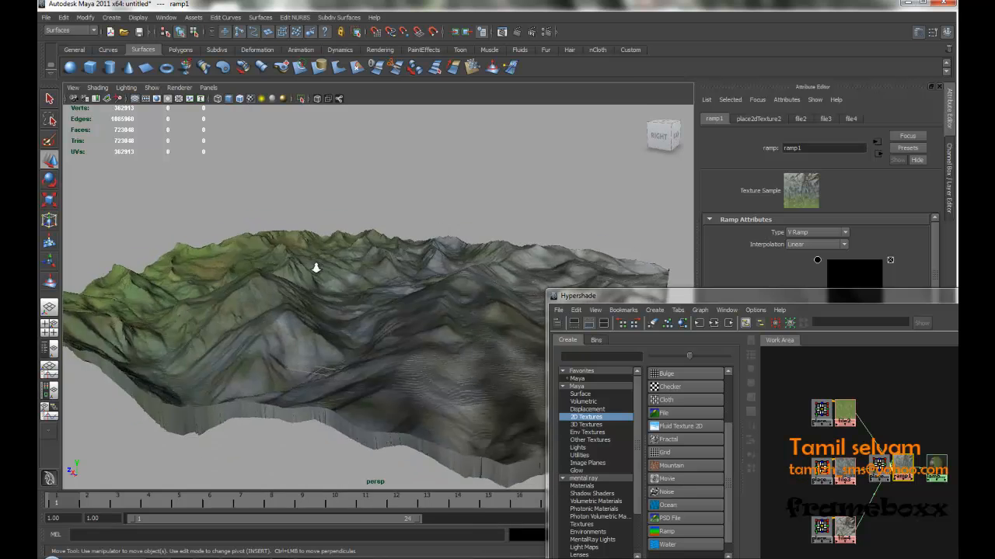
scroll(318, 267, "down", 5)
left_click(126, 88)
left_click_drag(382, 252, 375, 257, "alt")
right_click_drag(375, 257, 468, 293, "alt")
left_click_drag(411, 264, 466, 300, "alt")
Step: Create a 2D Fractal texture and place it with its placement node below the ramp
left_click_drag(775, 286, 453, 135)
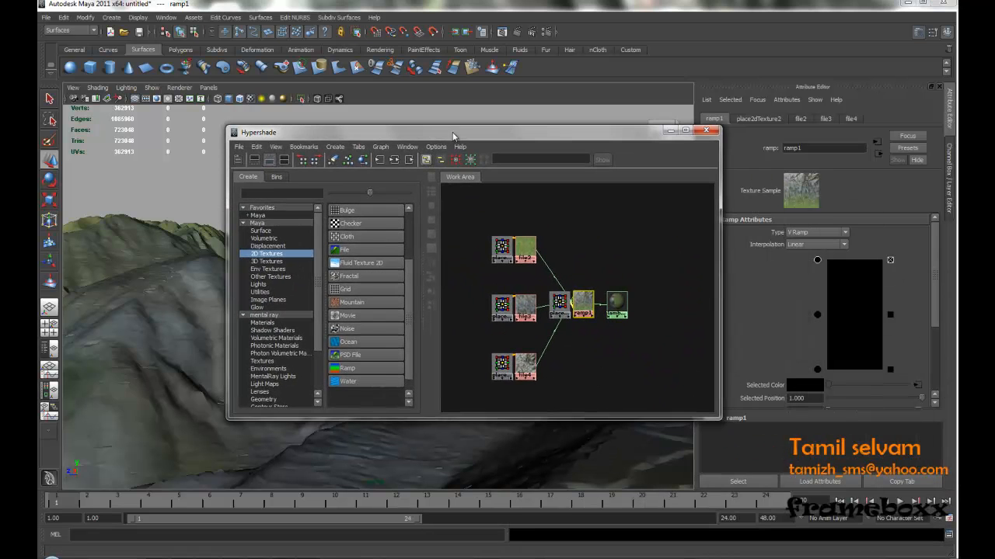
left_click(343, 277)
key("a")
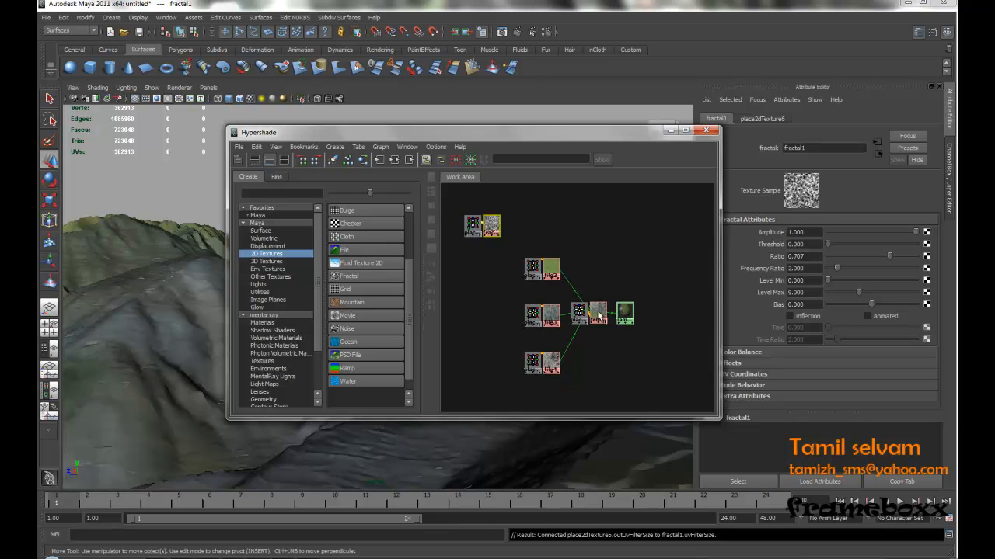
left_click_drag(475, 221, 612, 363)
middle_click_drag(608, 362, 610, 389, "alt")
scroll(549, 303, "up", 2)
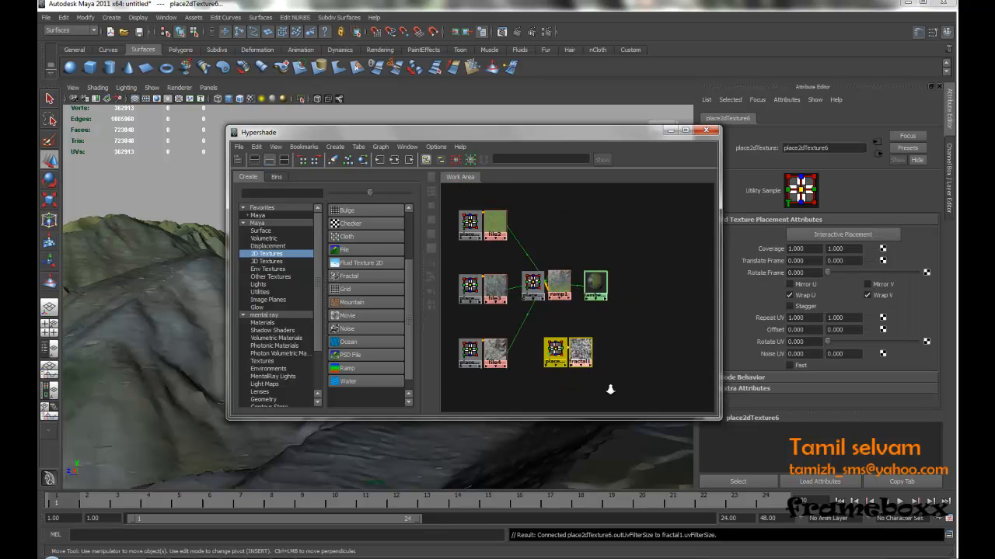
scroll(586, 362, "up", 1)
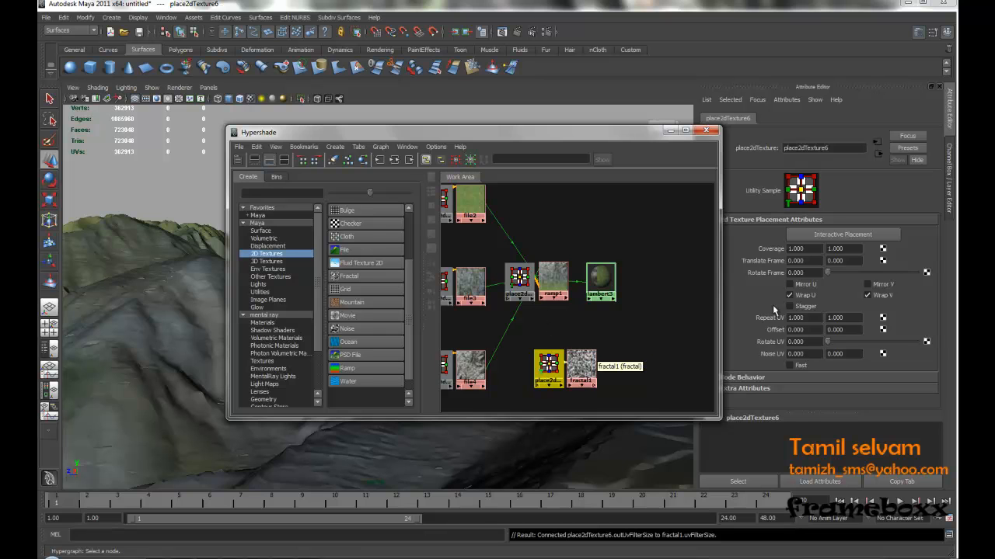
Step: Set the Coverage of the fractal's placement node to 4 by 4
left_click(797, 250)
type("4")
key("Tab")
type("4")
key("Return")
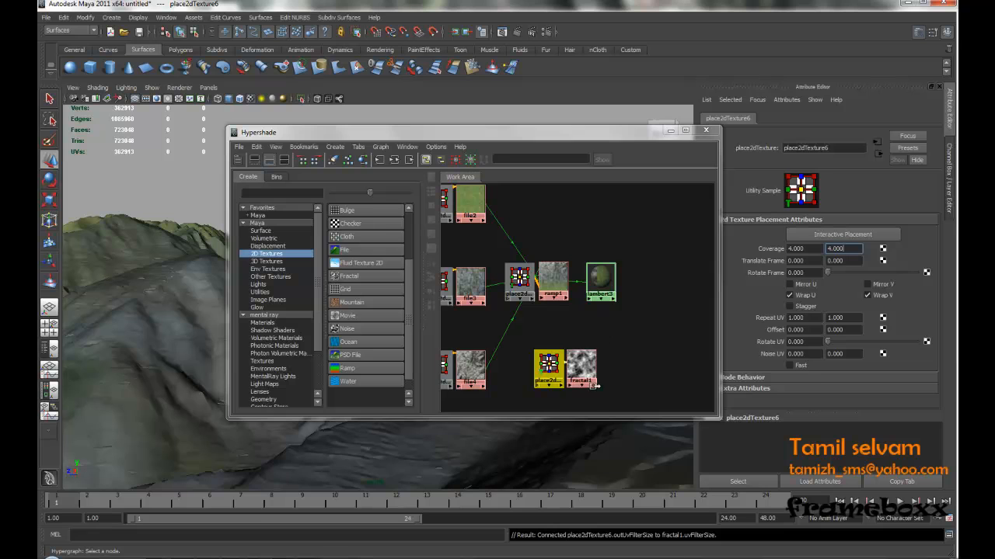
Step: Connect the fractal's outAlpha to both the uCoord and vCoord of the ramp through the Connection Editor
middle_click_drag(579, 366, 552, 284)
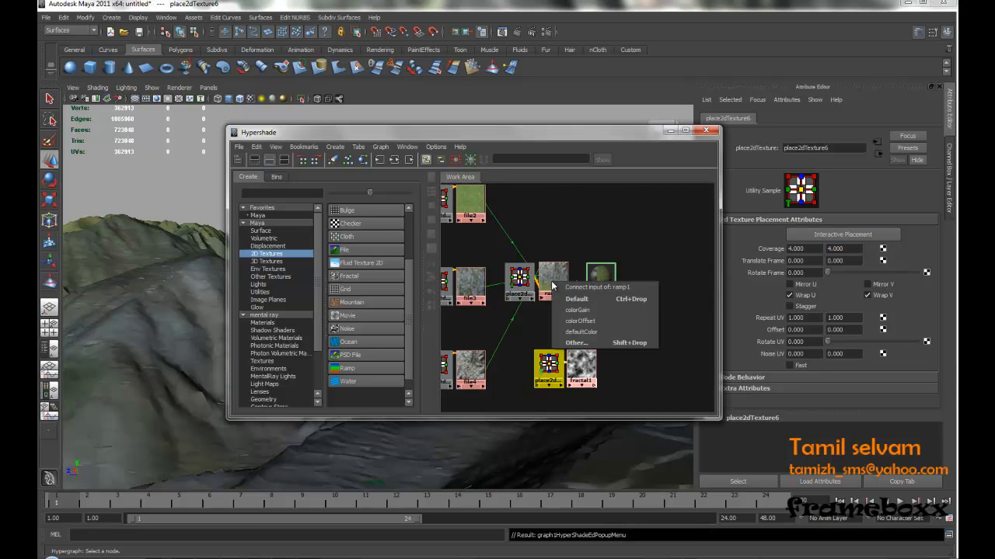
left_click(575, 343)
left_click(556, 203)
left_click(610, 213)
left_click(611, 225)
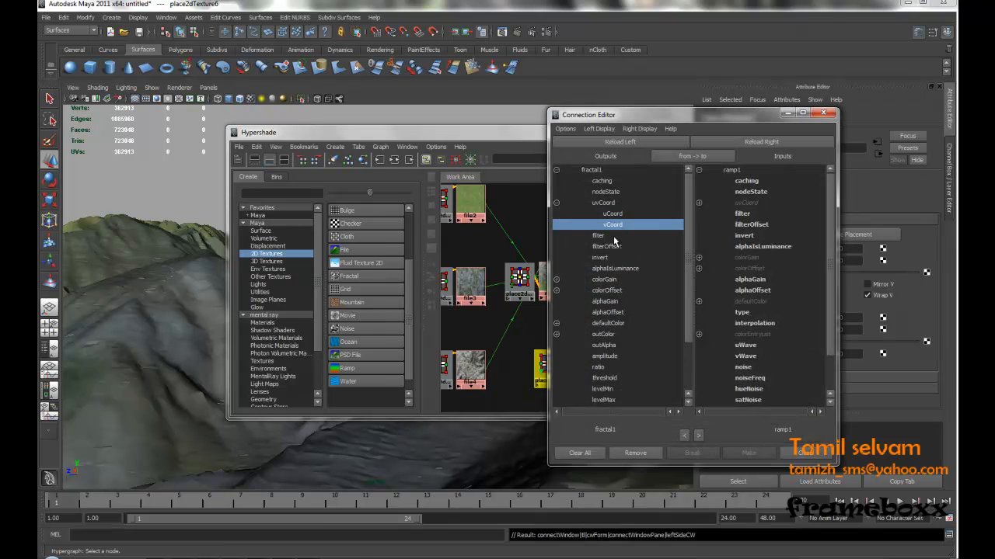
left_click(556, 203)
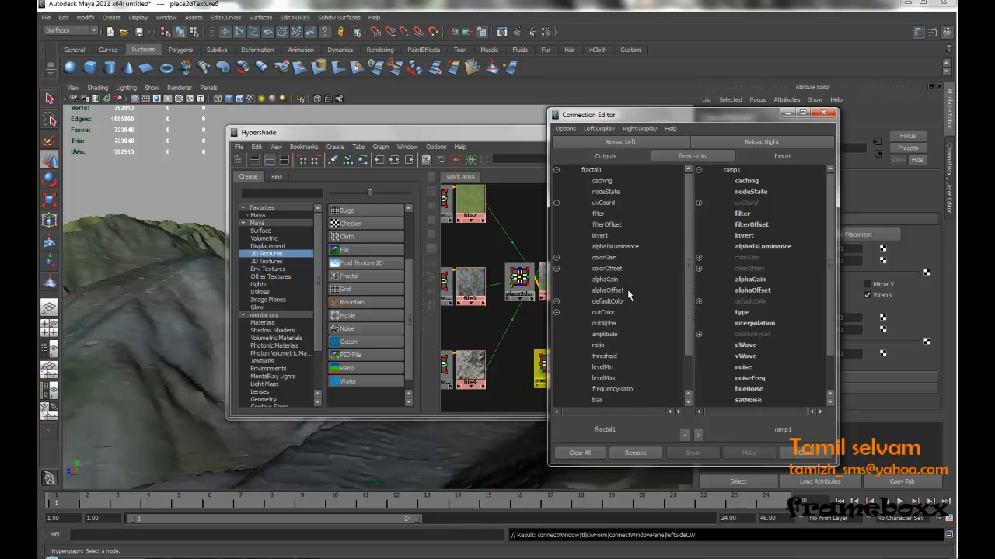
left_click(611, 324)
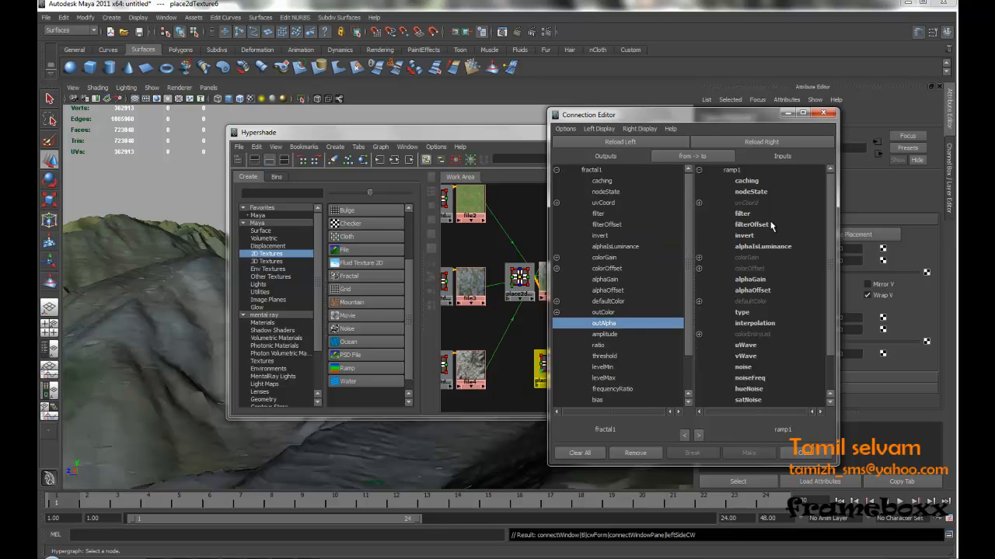
left_click(699, 203)
left_click(755, 214)
left_click(763, 224)
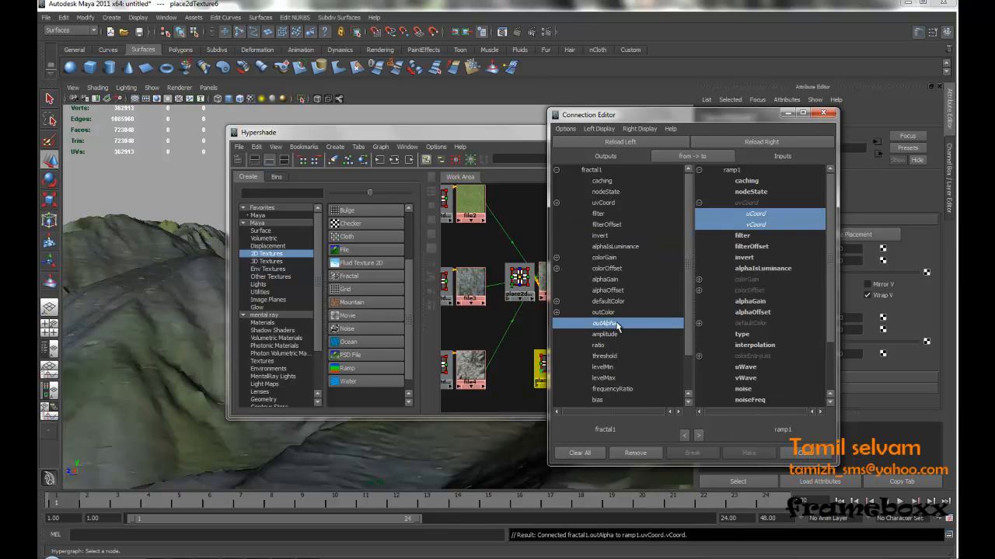
left_click(808, 452)
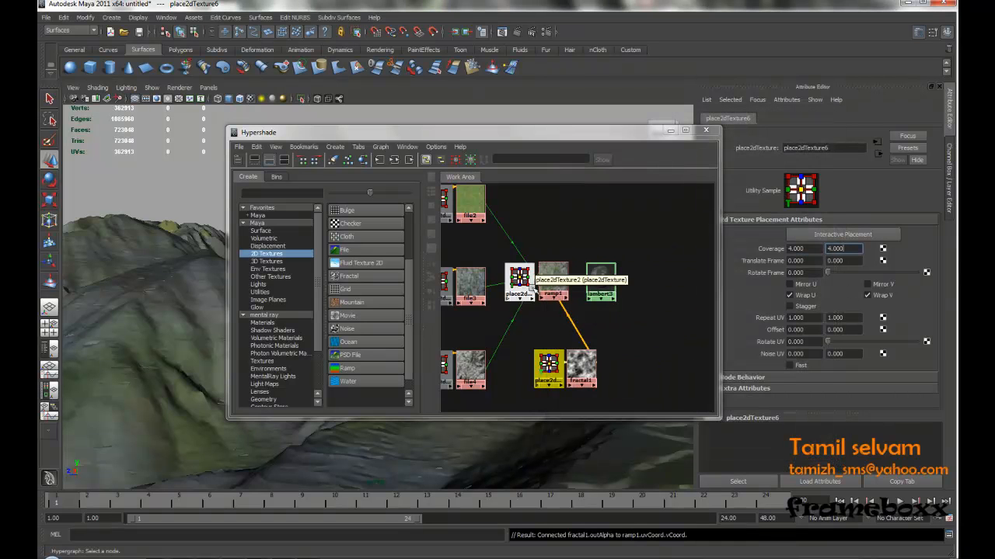
Step: Shift the Lambert node slightly away from the ramp and edit the Repeat UV of the grass texture's placement node
left_click_drag(601, 273, 613, 266)
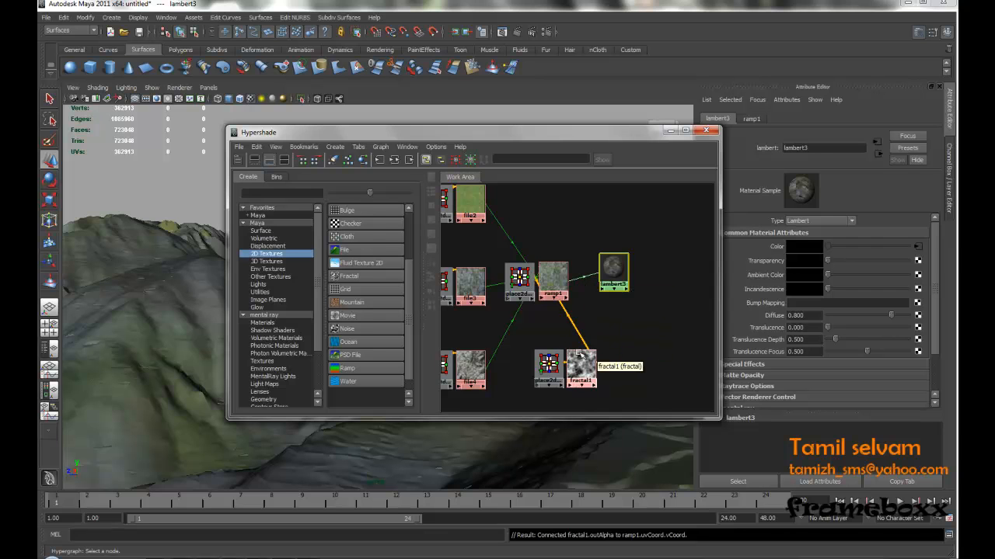
middle_click_drag(533, 314, 568, 318, "alt")
left_click(474, 208)
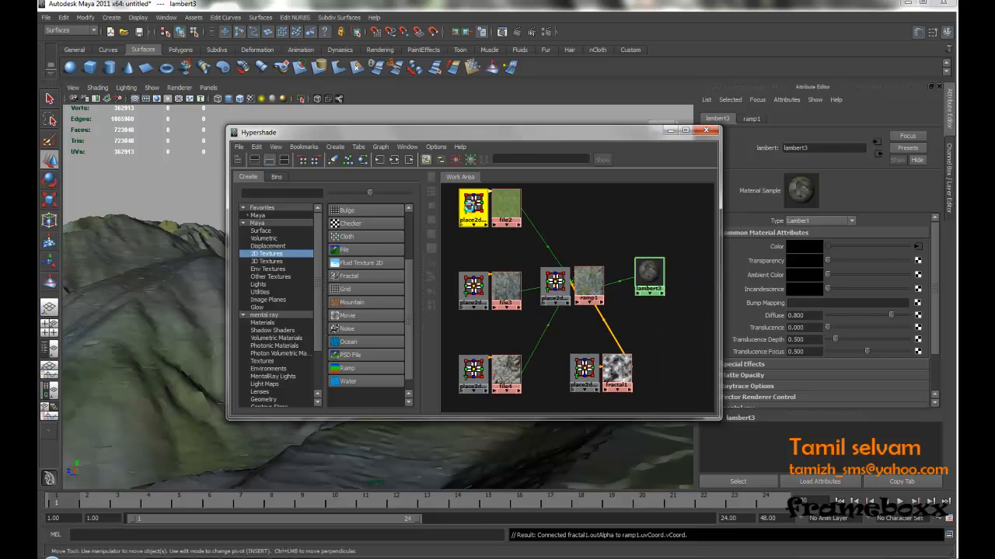
left_click(817, 317)
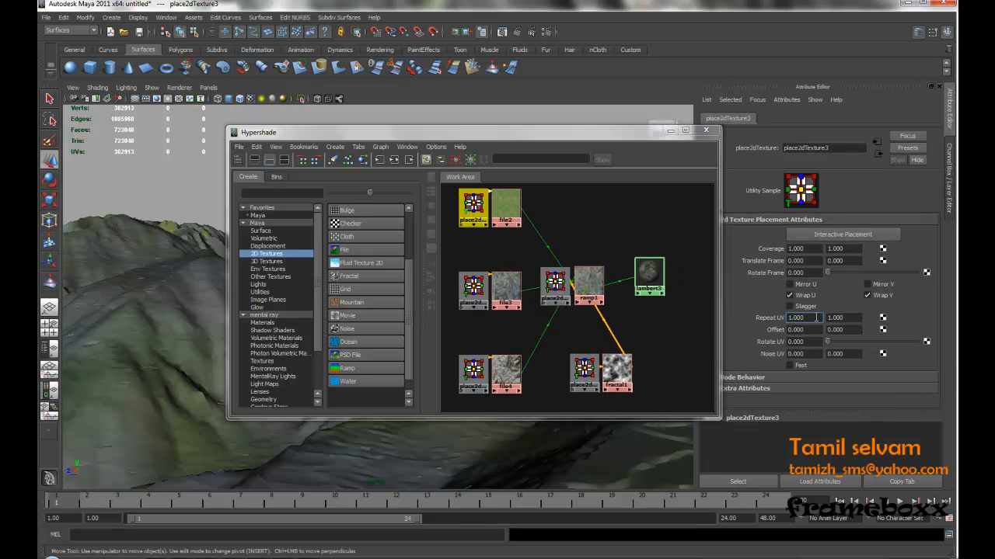
key("Tab")
Step: Set the Repeat UV of the mossy rock texture's placement node to 6 by 6
left_click(472, 287)
double_click(810, 318)
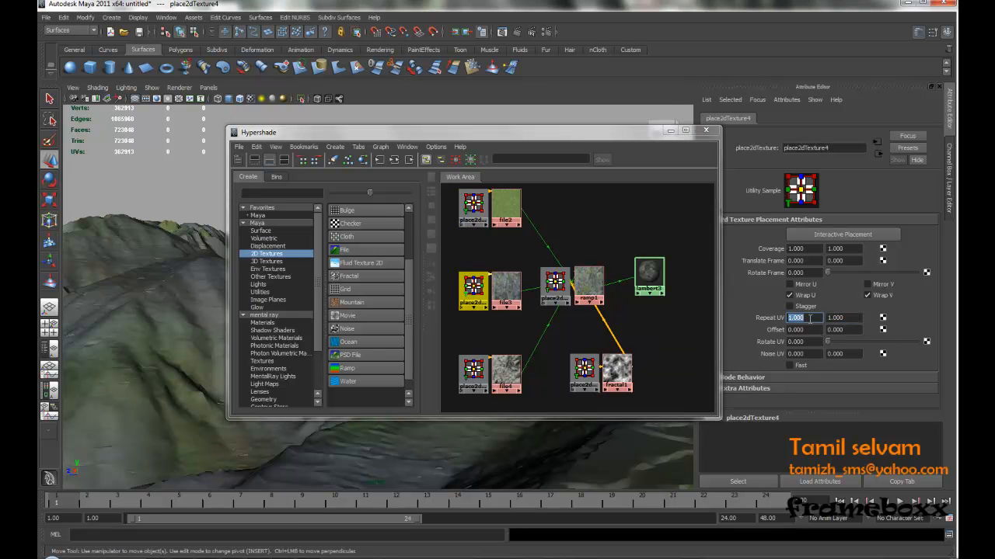
type("6")
key("Tab")
type("6")
key("Return")
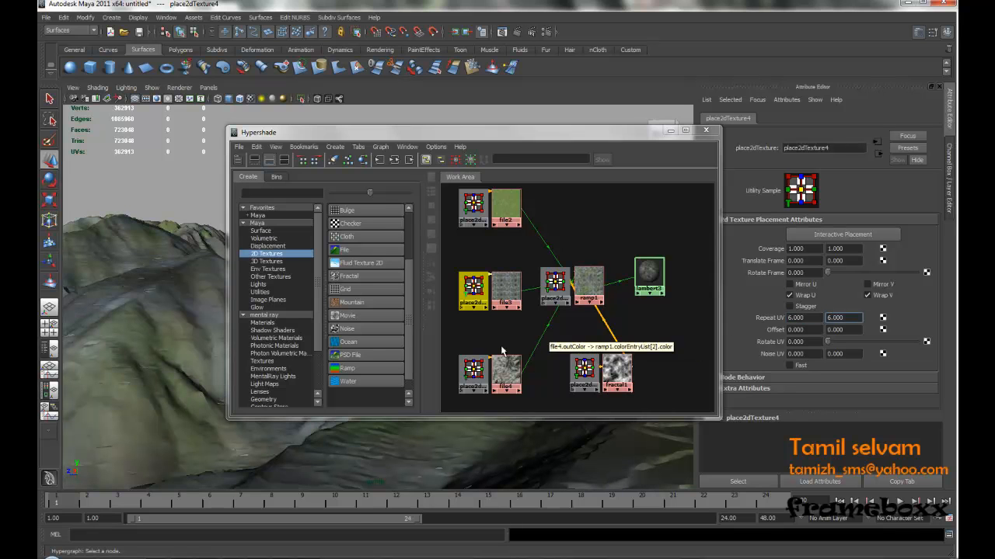
Step: Set the Repeat UV of the layered rock texture's placement node to 10 by 10
left_click(473, 371)
double_click(809, 318)
type("10")
key("Tab")
type("10")
key("Return")
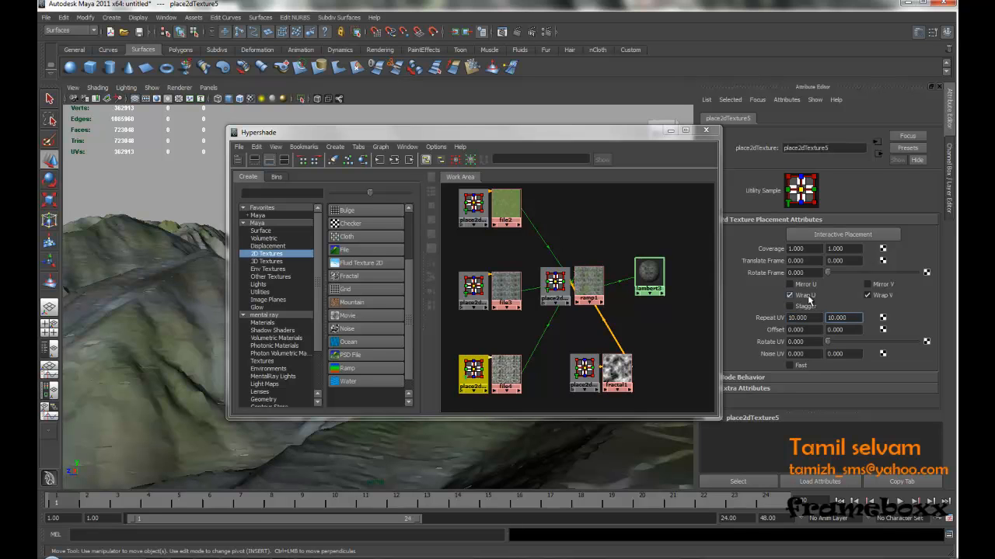
Step: Turn on Mirror U and Mirror V in the placement nodes of the layered rock, mossy rock and grass textures
left_click(473, 286)
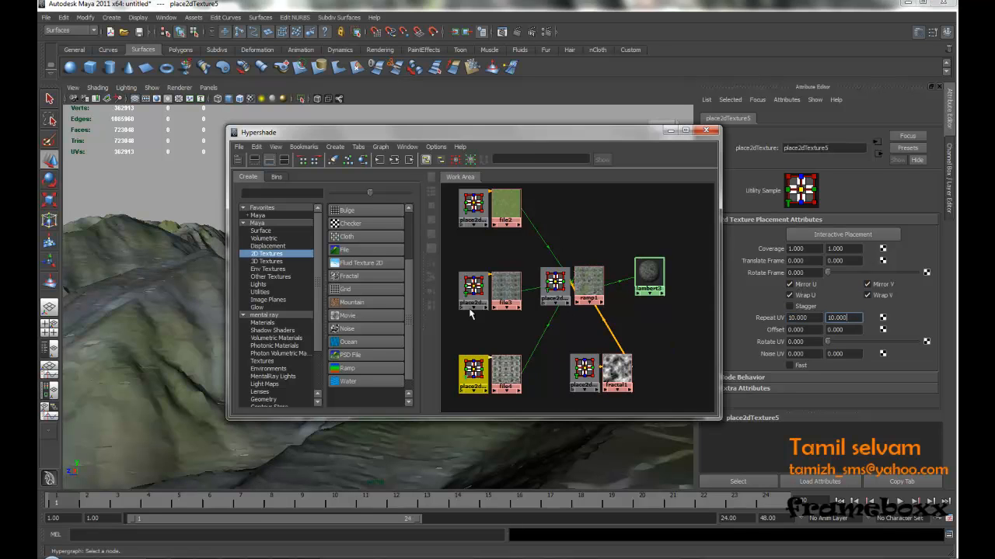
left_click(790, 284)
left_click(868, 284)
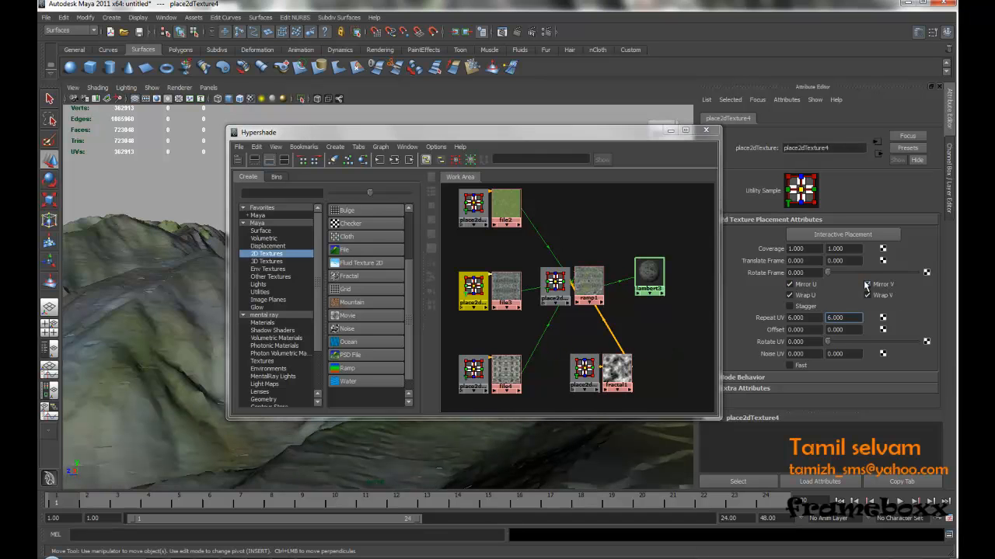
left_click(473, 205)
left_click(811, 289)
left_click(894, 292)
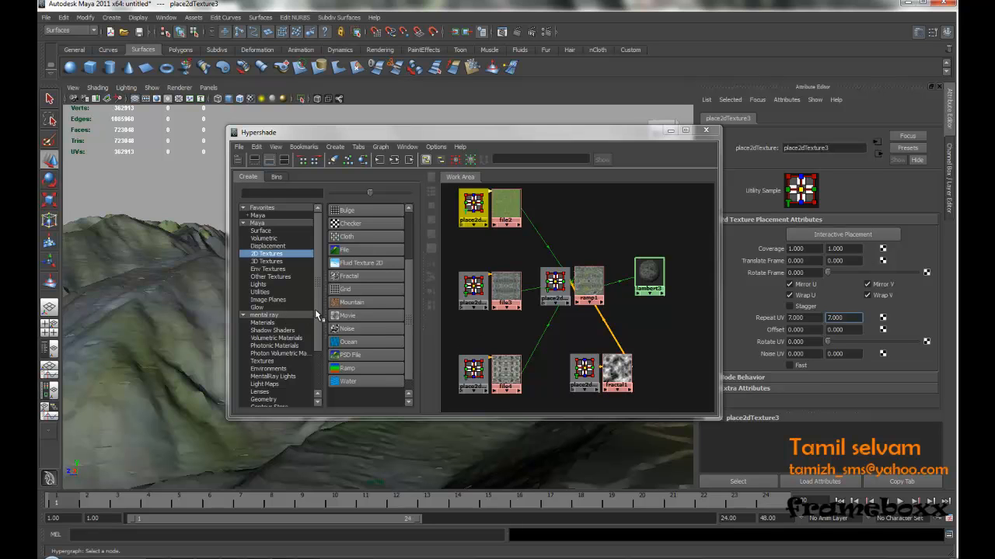
Step: Create a Luminance utility node, place it above the ramp and shift the Lambert node slightly away from the ramp
left_click(261, 291)
scroll(410, 265, "down", 1)
scroll(411, 268, "down", 3)
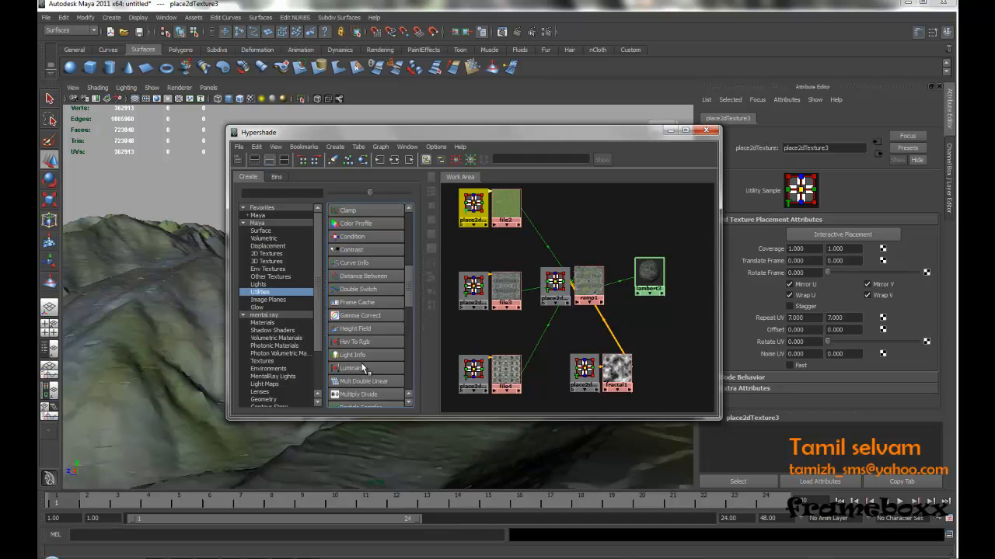
left_click(365, 369)
left_click_drag(454, 201, 609, 226)
left_click_drag(649, 273, 662, 273)
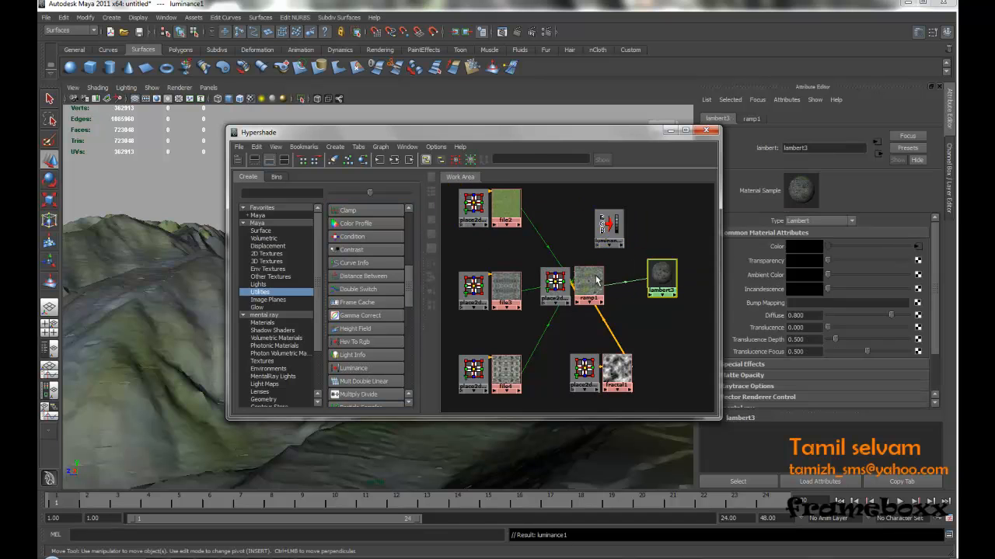
Step: Connect the ramp to the Luminance node's value and the Luminance node to the Lambert's bump map, placing the bump node above the Lambert
middle_click_drag(586, 285, 605, 230)
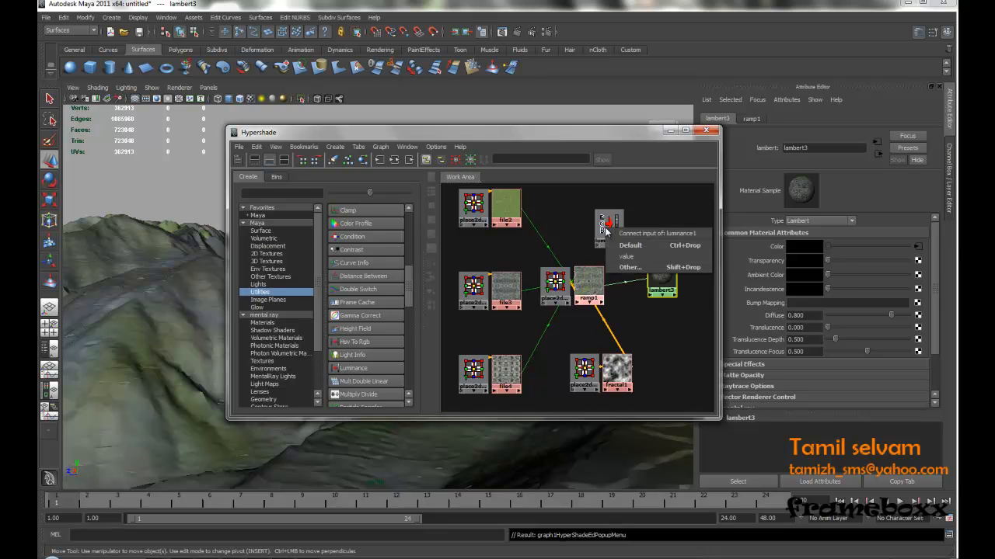
left_click(626, 255)
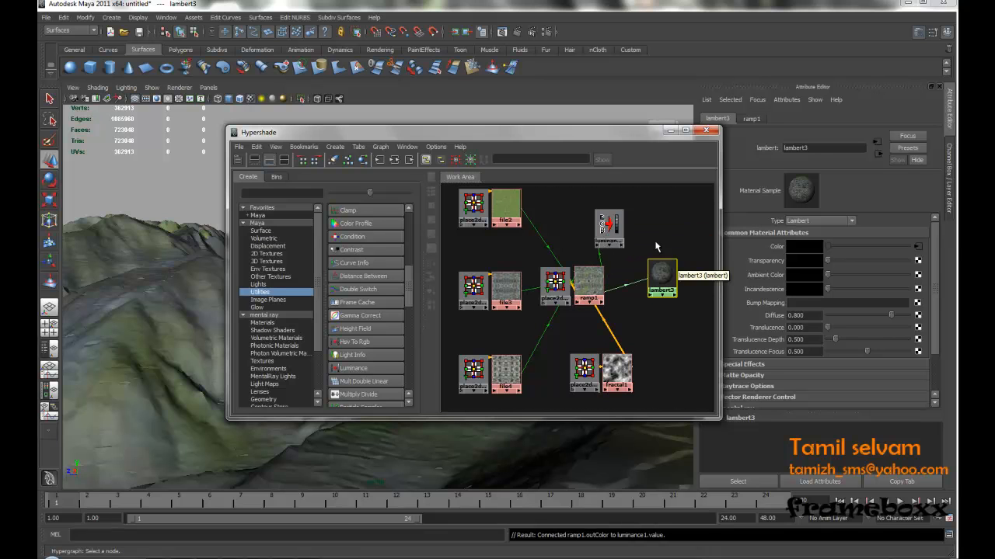
middle_click_drag(608, 224, 665, 284)
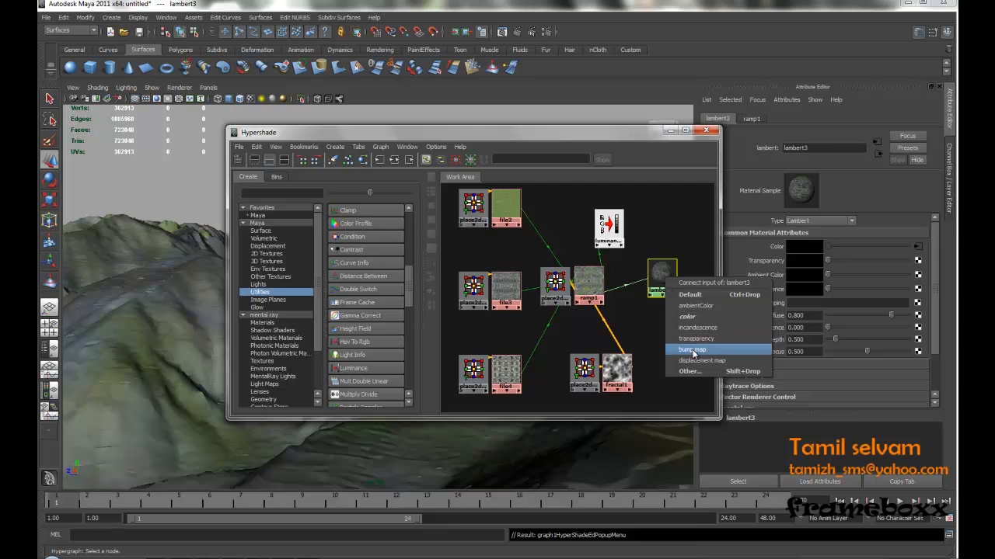
left_click(719, 353)
left_click_drag(634, 282, 651, 227)
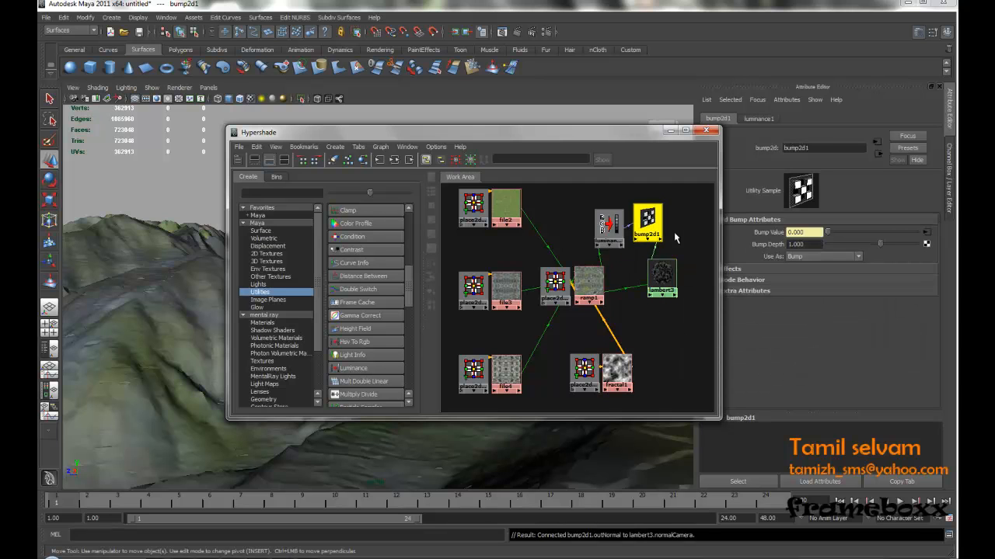
Step: Set the bump node's Bump Depth to 0.050
left_click(806, 244)
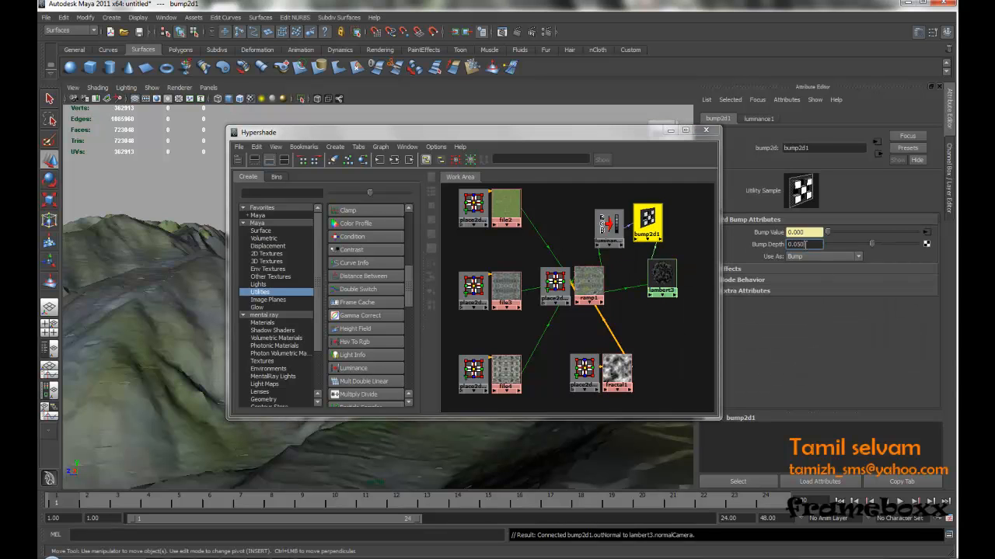
type("0.050")
key("Return")
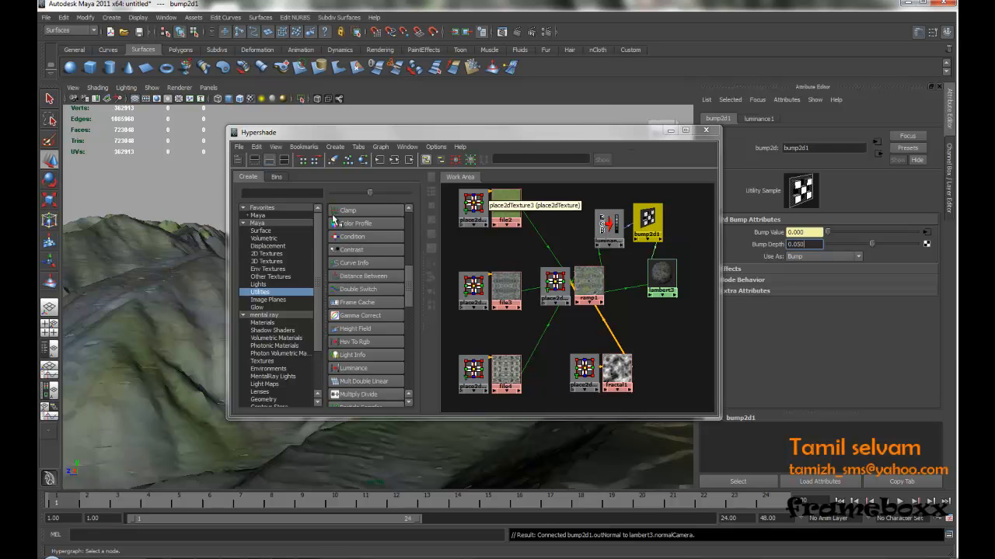
Step: Render the perspective view of the terrain with mental ray to check the bumped texture, then close the render
left_click(671, 130)
left_click_drag(360, 288, 372, 291, "alt")
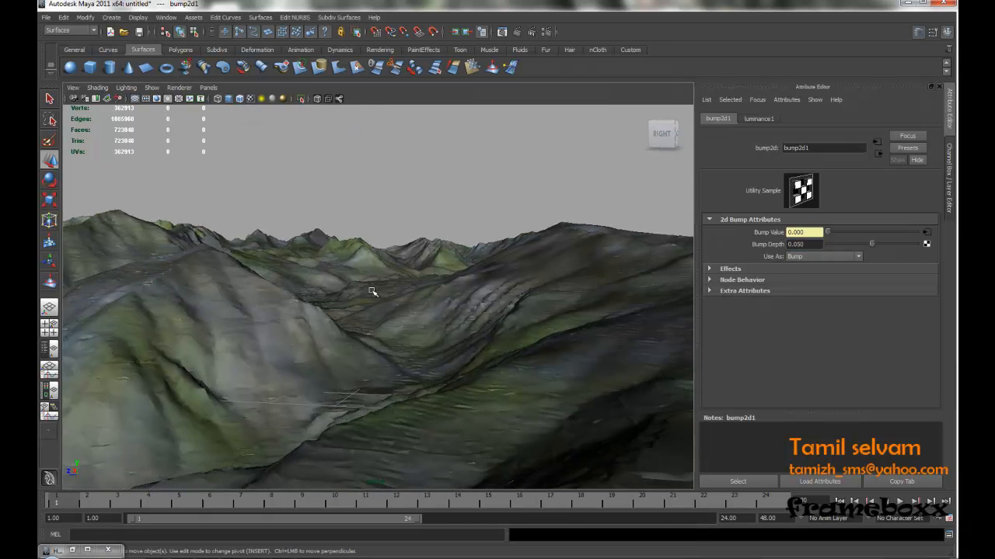
left_click(501, 32)
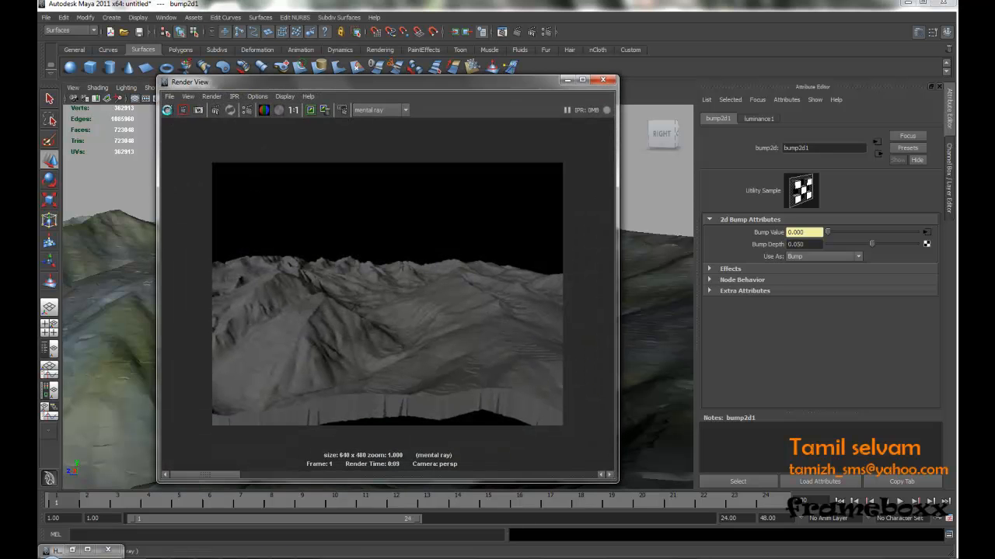
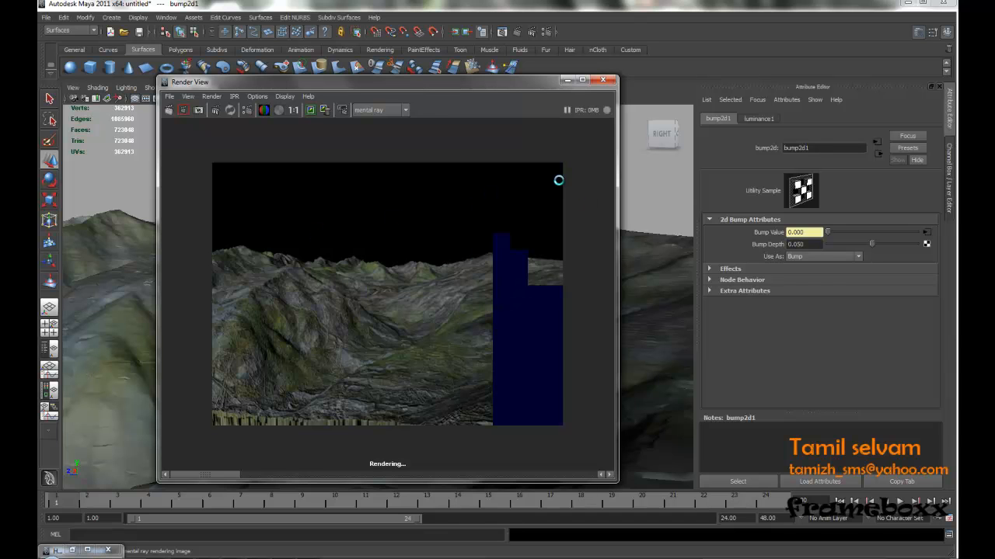
left_click(604, 83)
Step: Create a NURBS sphere at the terrain's centre and scale it up uniformly until it encloses the whole terrain
right_click_drag(561, 271, 456, 273, "alt")
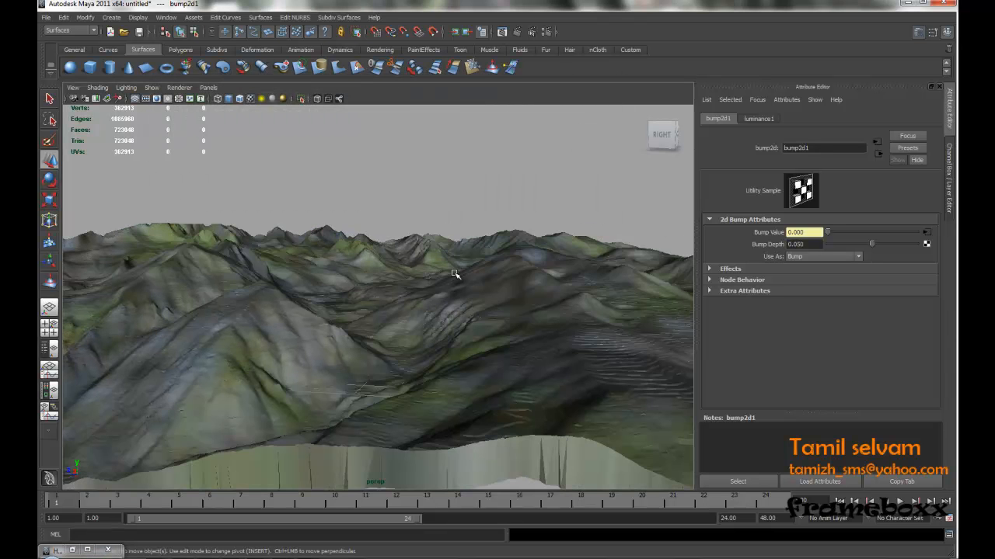
left_click(70, 67)
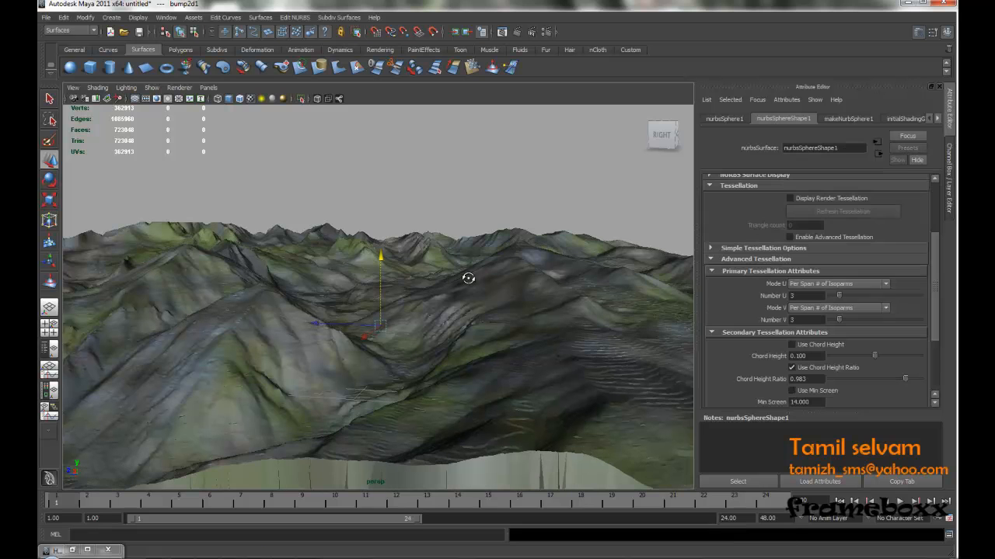
key("r")
left_click_drag(381, 330, 774, 382)
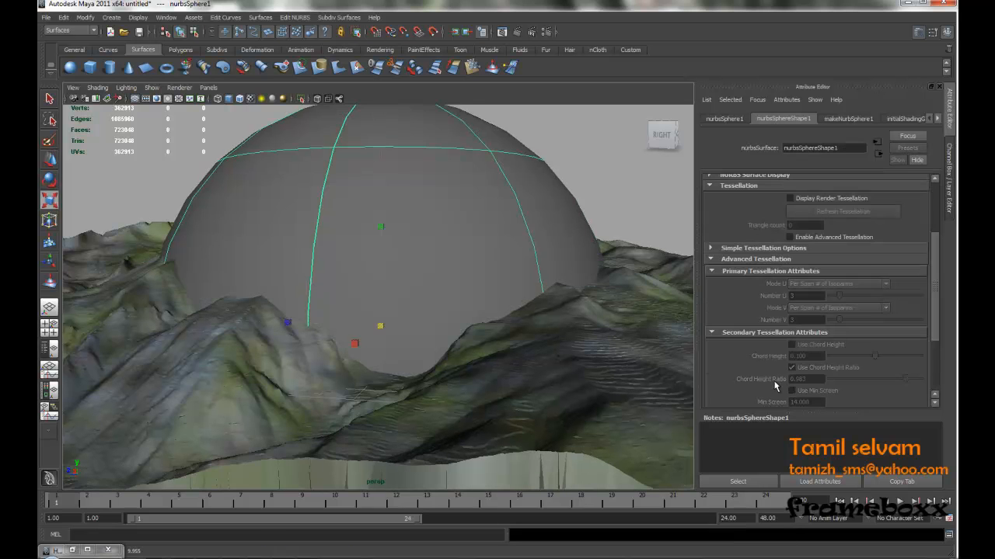
right_click_drag(590, 359, 402, 335, "alt")
left_click_drag(401, 335, 429, 354, "alt")
left_click_drag(379, 311, 703, 364)
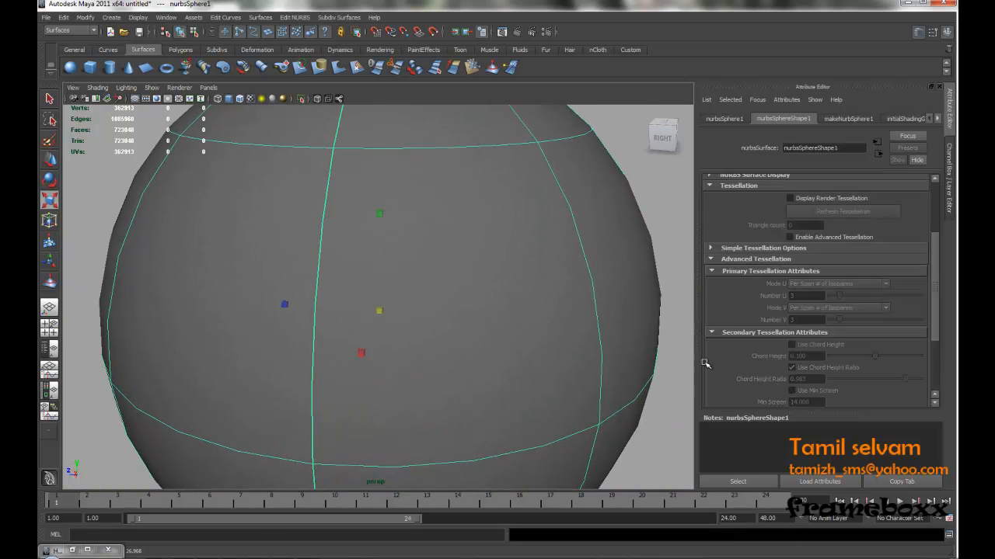
right_click_drag(590, 346, 416, 319, "alt")
left_click_drag(417, 319, 411, 306, "alt")
Step: Detach the sphere's surface at its equator isoparm and delete the lower half
right_click_drag(410, 306, 413, 278)
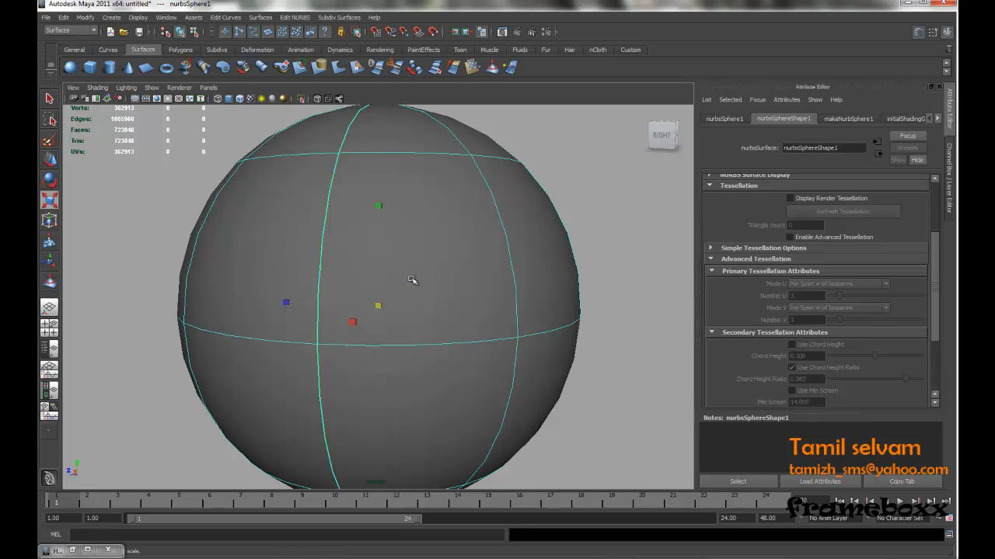
left_click(411, 345)
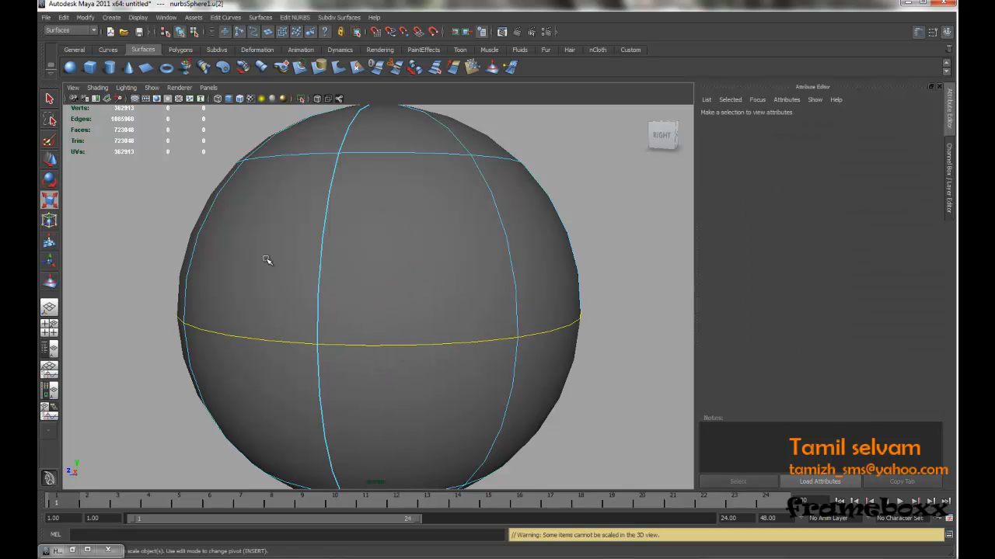
left_click(295, 17)
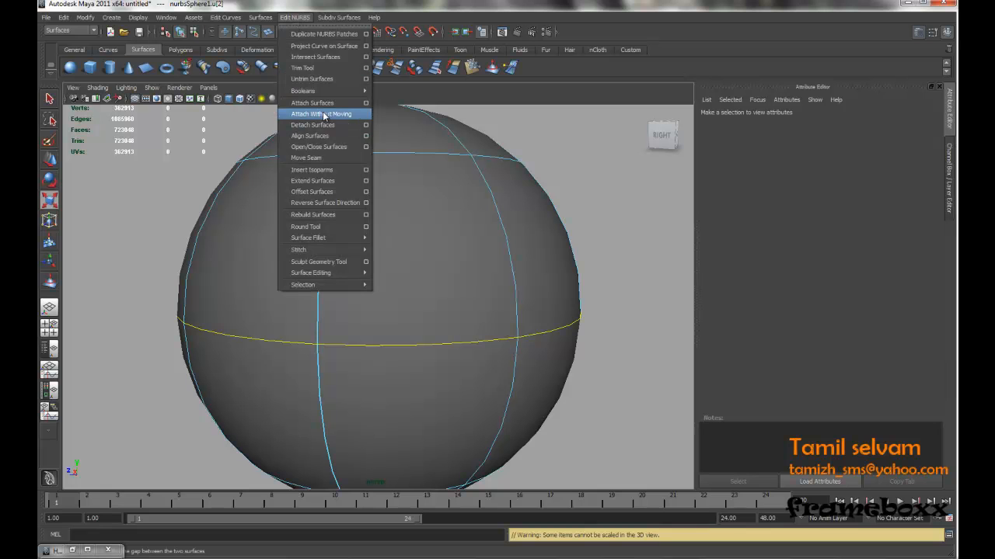
left_click(322, 124)
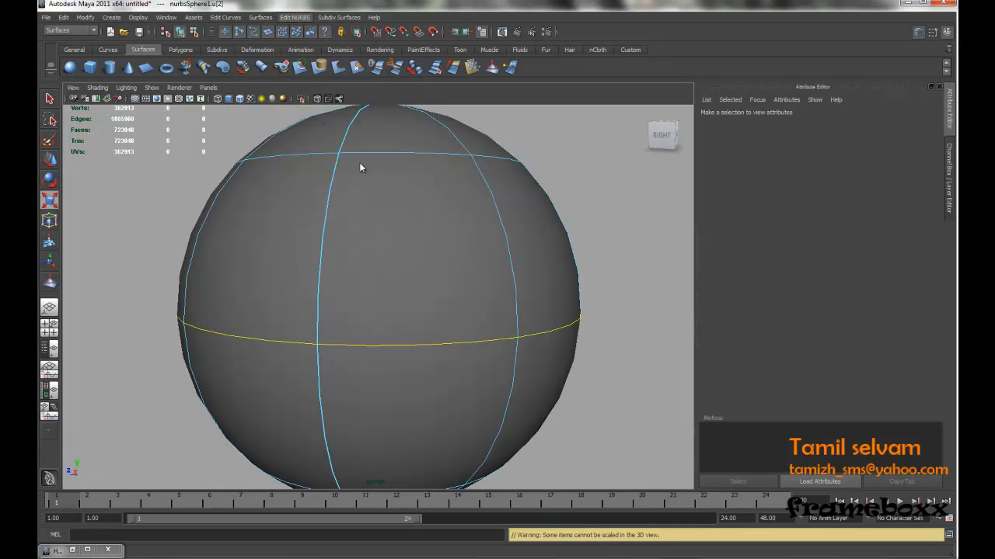
left_click(447, 387)
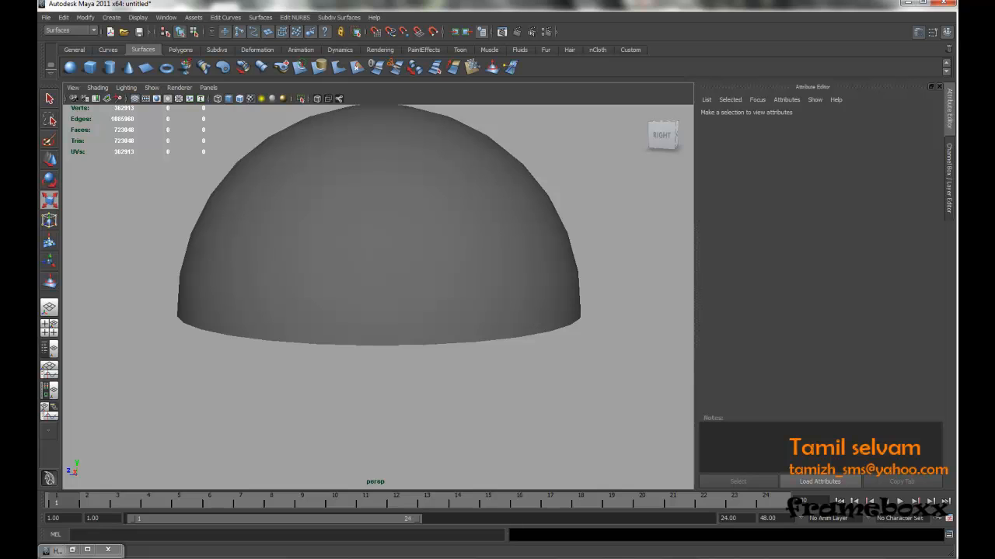
Step: Turn off Casts Shadows and Receive Shadows in the dome's render stats
left_click(389, 258)
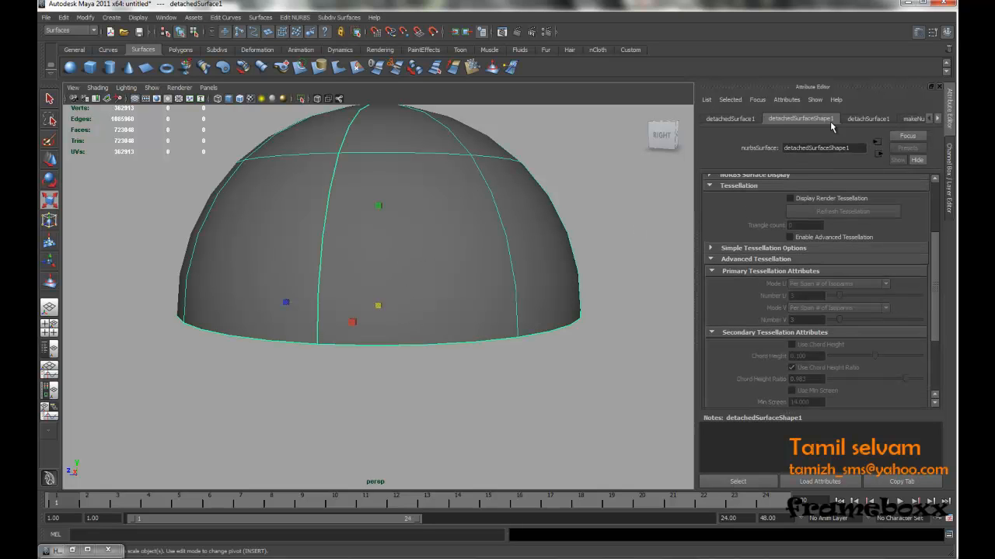
left_click_drag(936, 294, 944, 362)
left_click(737, 351)
scroll(932, 309, "down", 2)
left_click(819, 314)
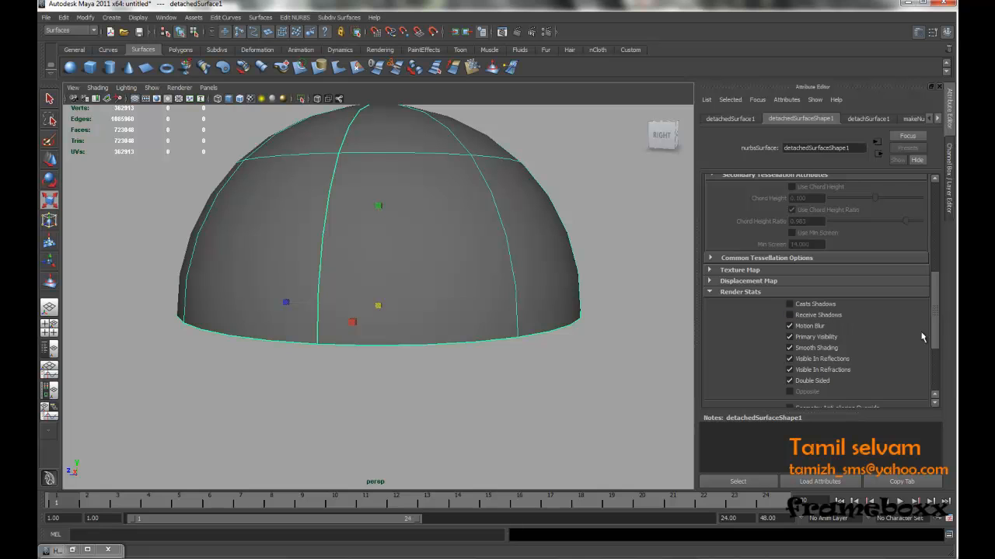
Step: Turn off Double Sided and turn on Opposite for the dome so that its inner side is shown
left_click_drag(937, 309, 939, 326)
left_click(812, 314)
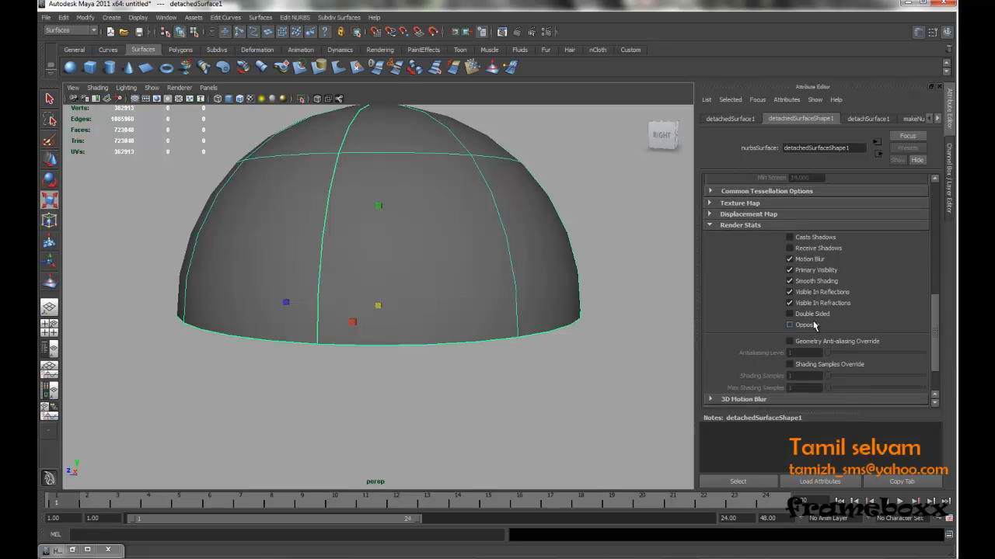
left_click(805, 325)
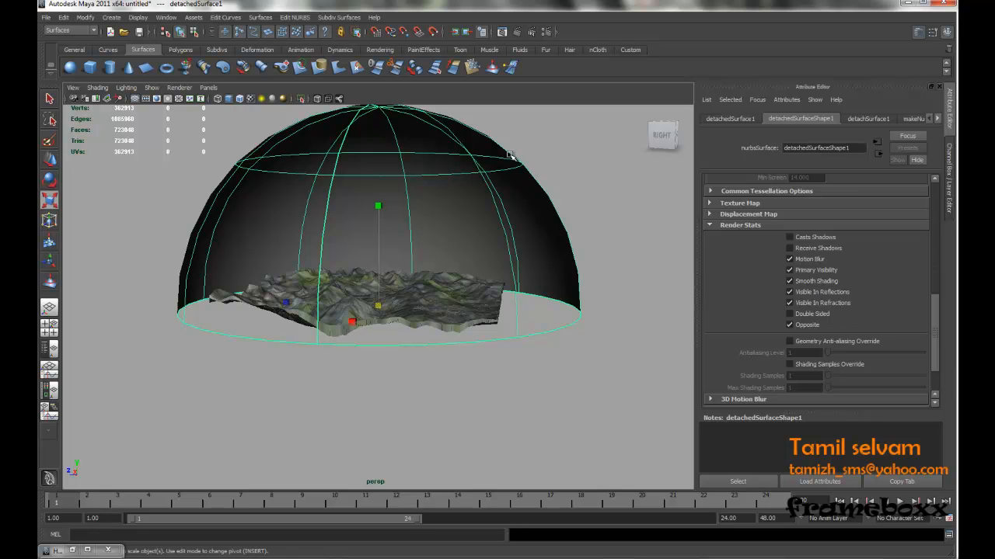
Step: Assign a new Surface Shader to the dome and map a File texture to its Out Color
right_click_drag(501, 151, 505, 292)
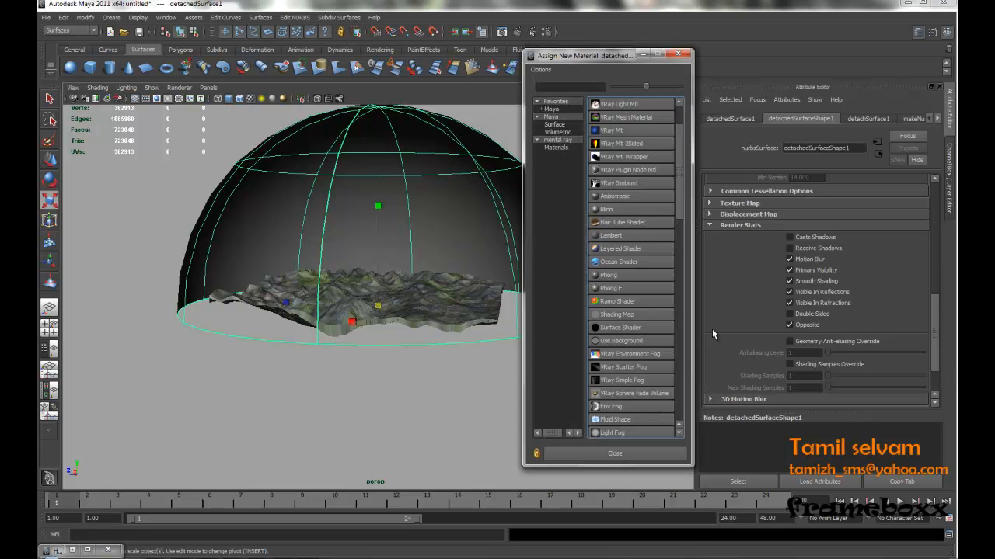
left_click(629, 326)
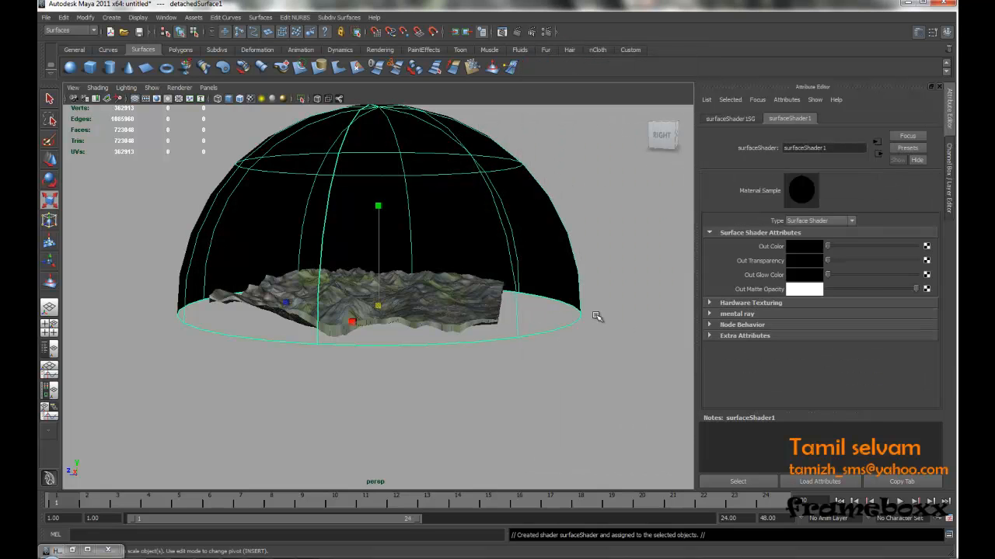
left_click(926, 246)
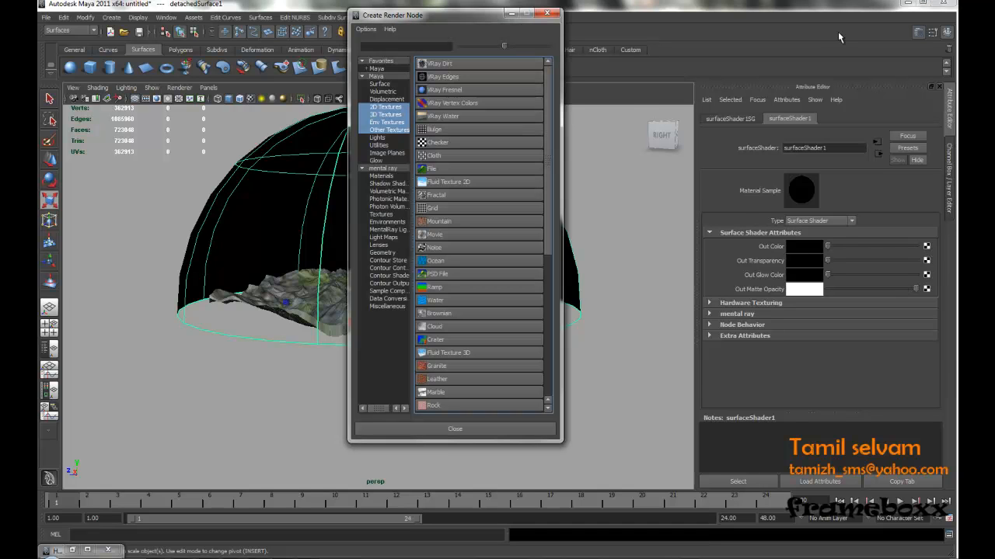
left_click(447, 170)
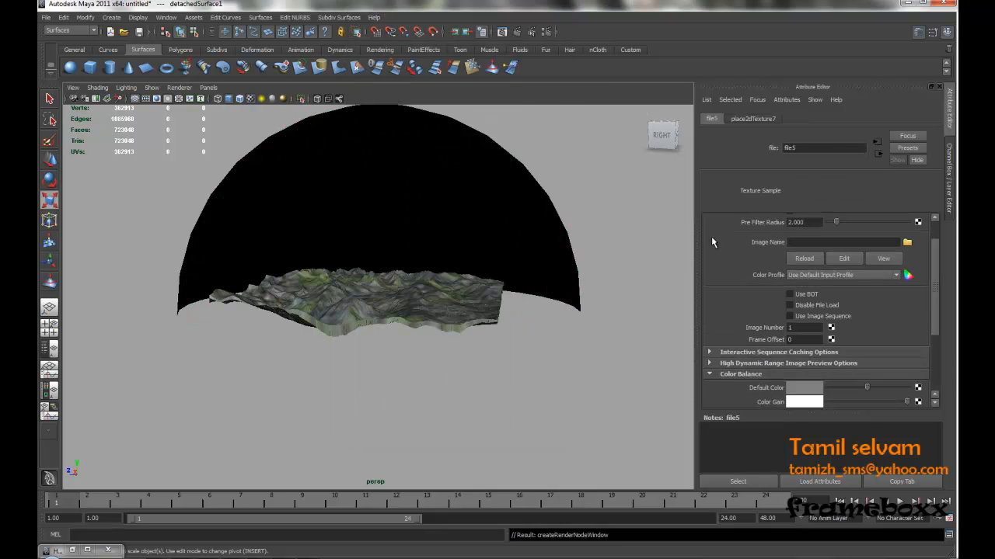
Step: Load pano2_extended.jpg as the dome's file texture and look at the sky around the terrain
left_click(907, 243)
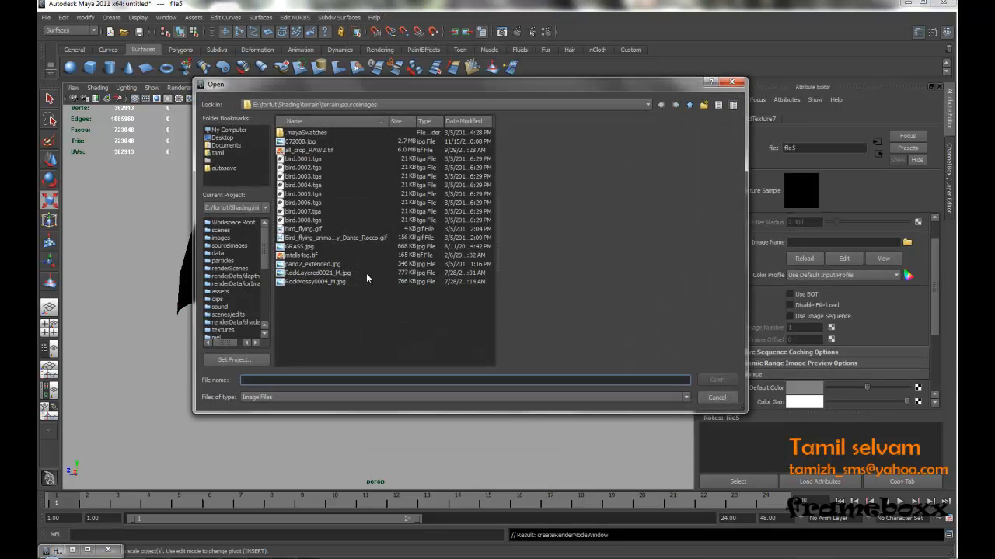
left_click(309, 265)
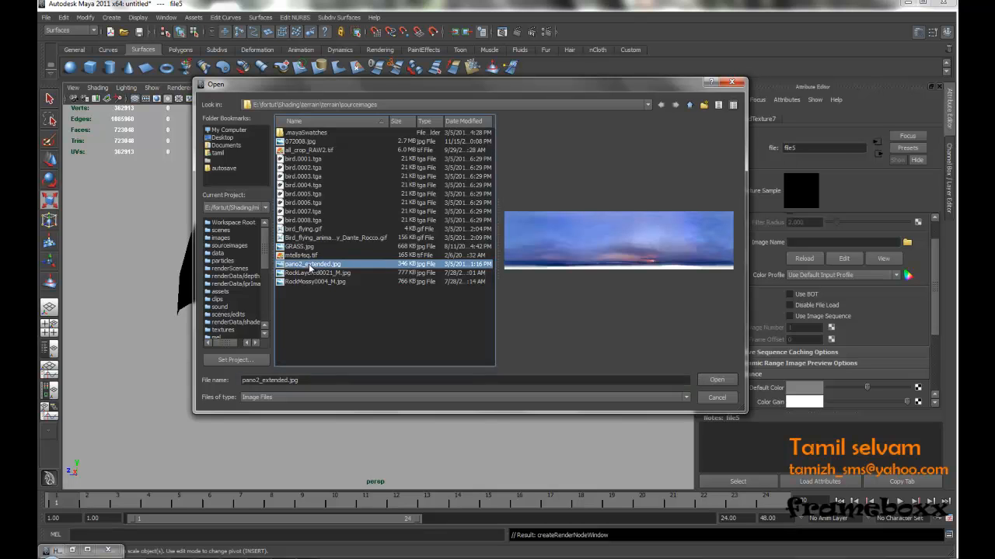
double_click(309, 264)
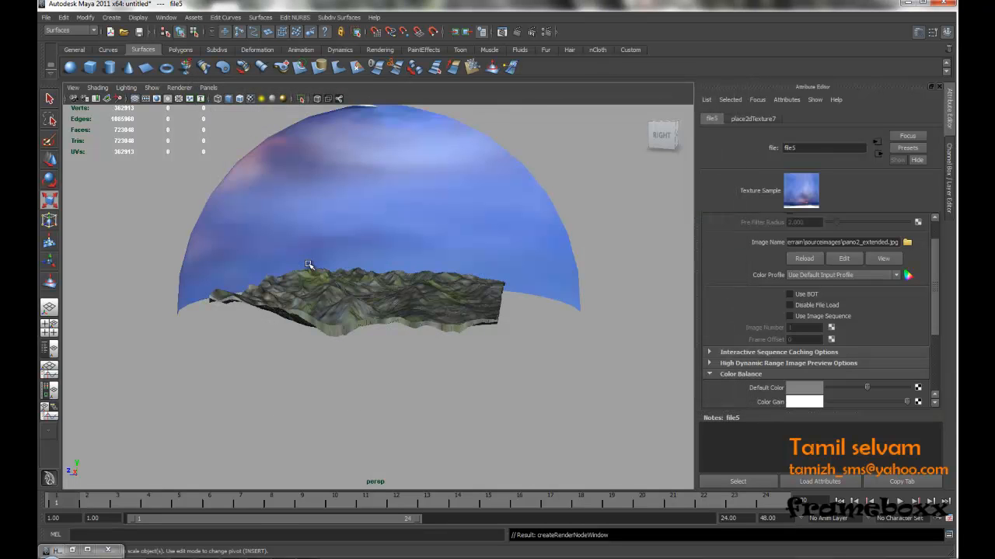
left_click_drag(466, 260, 505, 262, "alt")
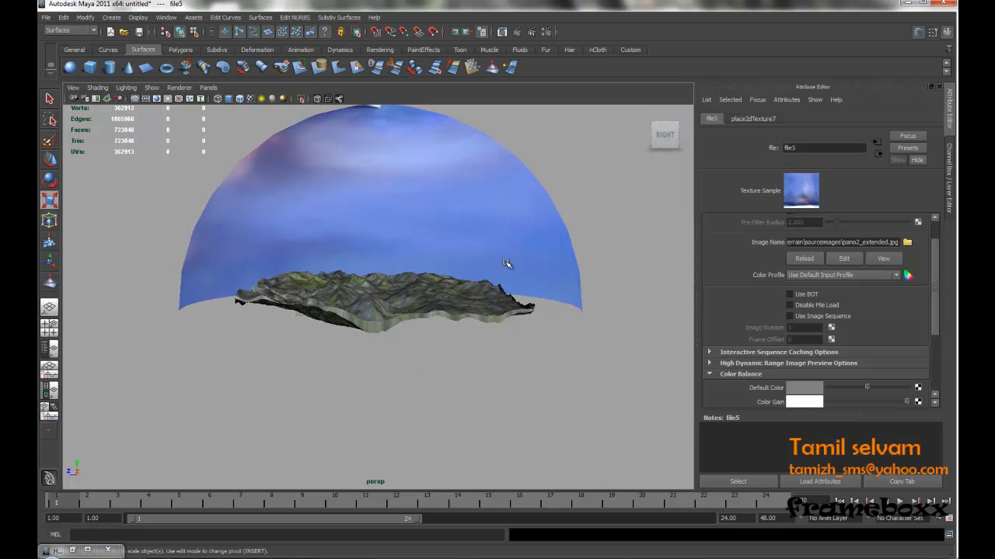
left_click_drag(426, 221, 570, 215, "alt")
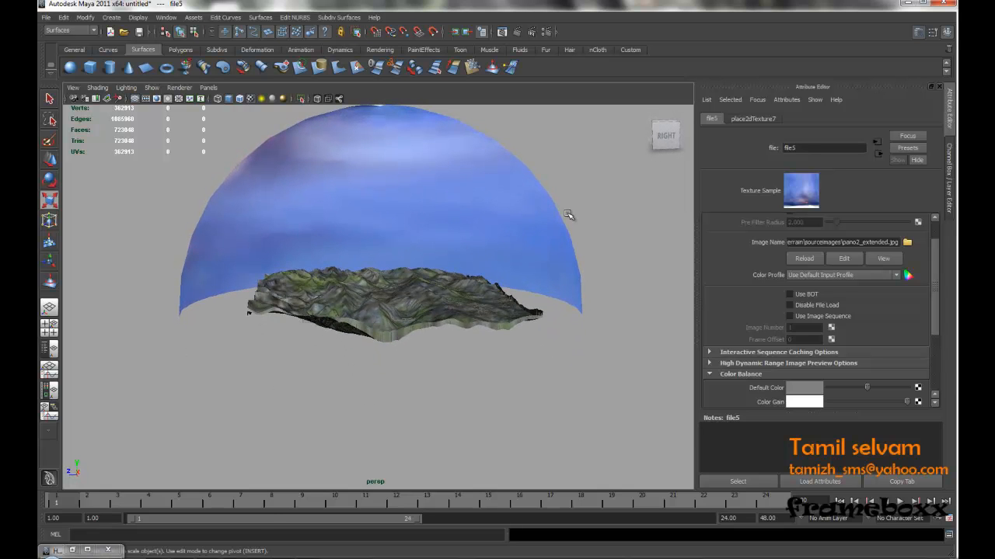
Step: Open the Textured channel options in the Hardware Texturing settings of the dome's surface shader
left_click(878, 153)
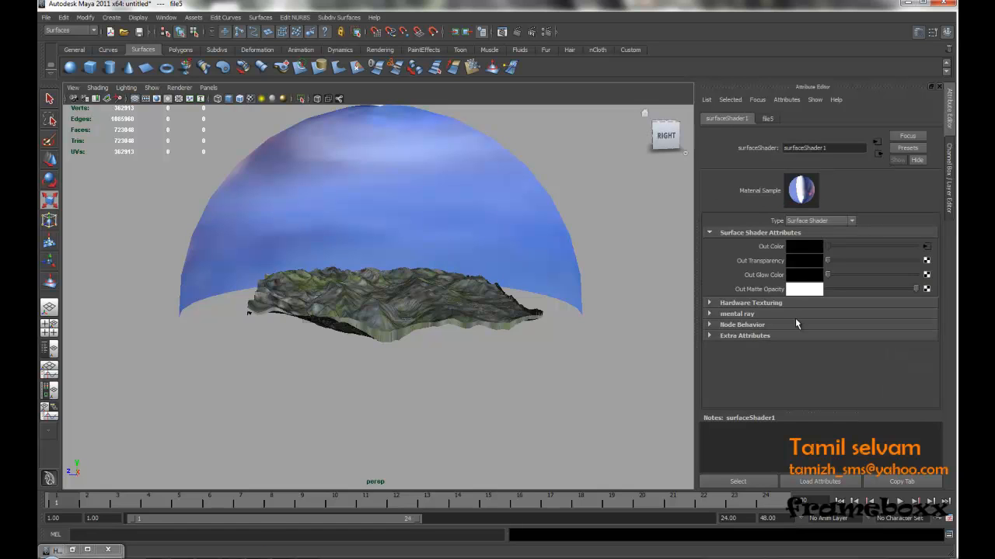
left_click(729, 305)
left_click(820, 316)
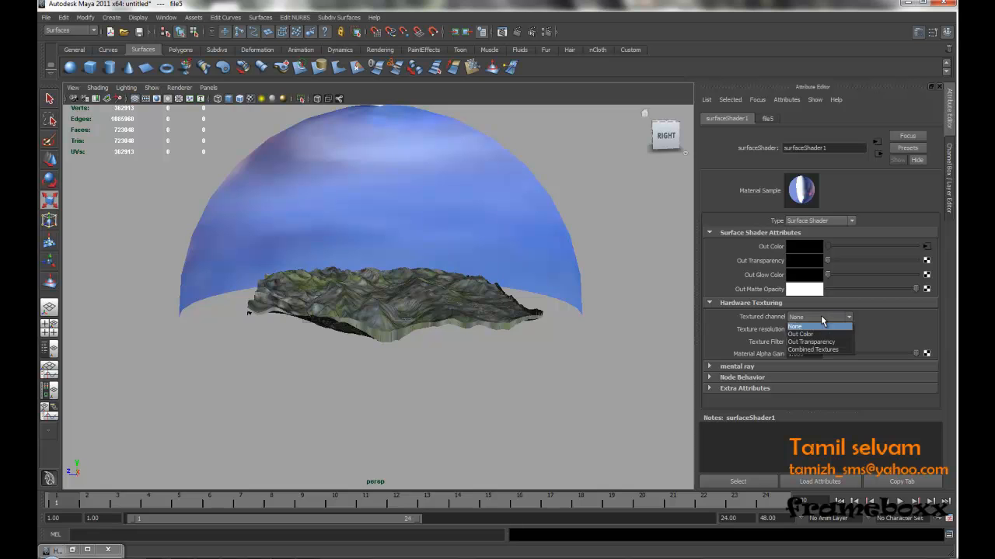
Step: Set the sky surface shader's textured channel to Out Color and its texture placement's Rotate Frame to 90
left_click(804, 334)
left_click_drag(390, 247, 522, 318, "alt")
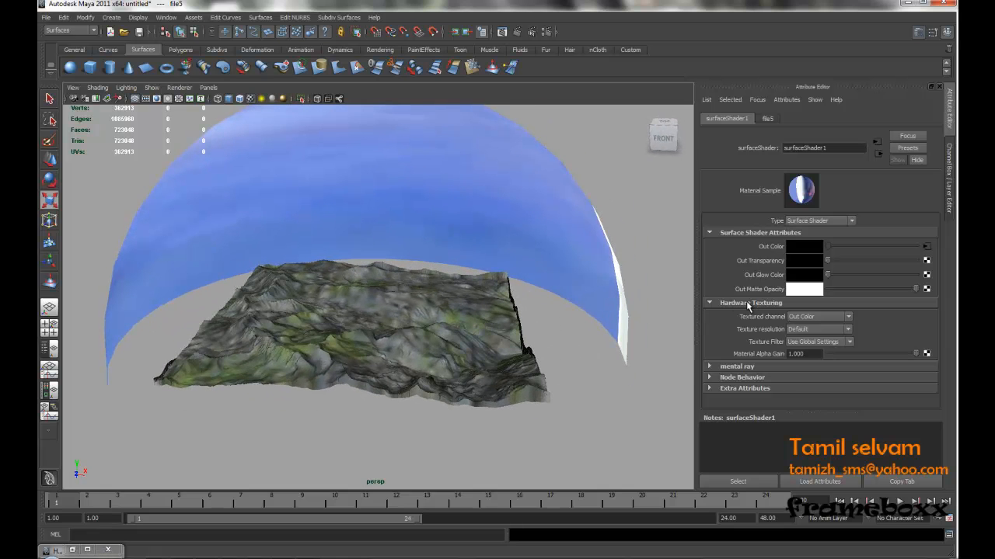
left_click(926, 247)
left_click(748, 118)
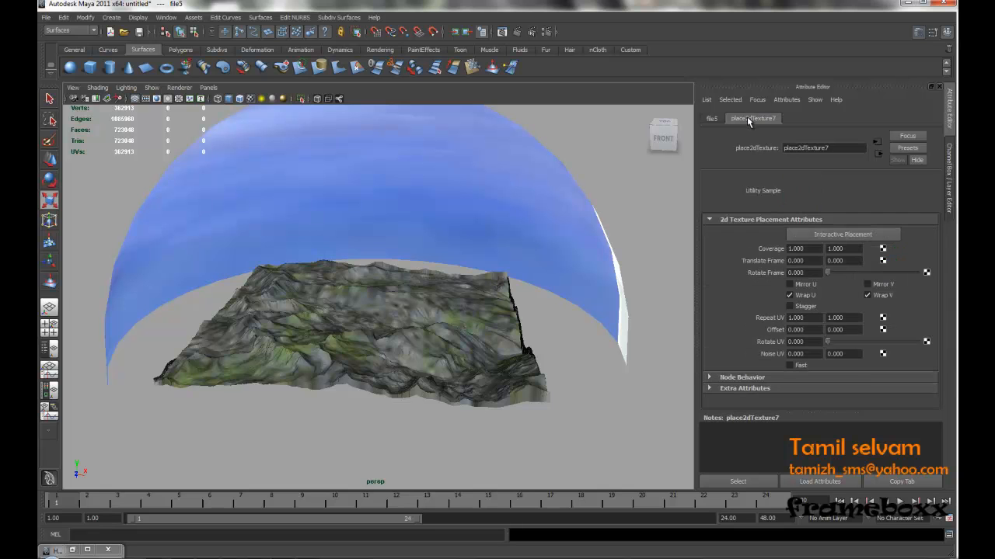
left_click(808, 273)
type("90")
key("Return")
Step: Select the sky dome and examine its rotated sky texture around the terrain from several angles
left_click_drag(547, 342, 407, 310, "alt")
scroll(562, 350, "down", 5)
left_click(404, 233)
left_click_drag(484, 251, 376, 300, "alt")
key("w")
left_click_drag(447, 277, 484, 275, "alt")
scroll(505, 296, "up", 5)
left_click_drag(516, 306, 437, 289, "alt")
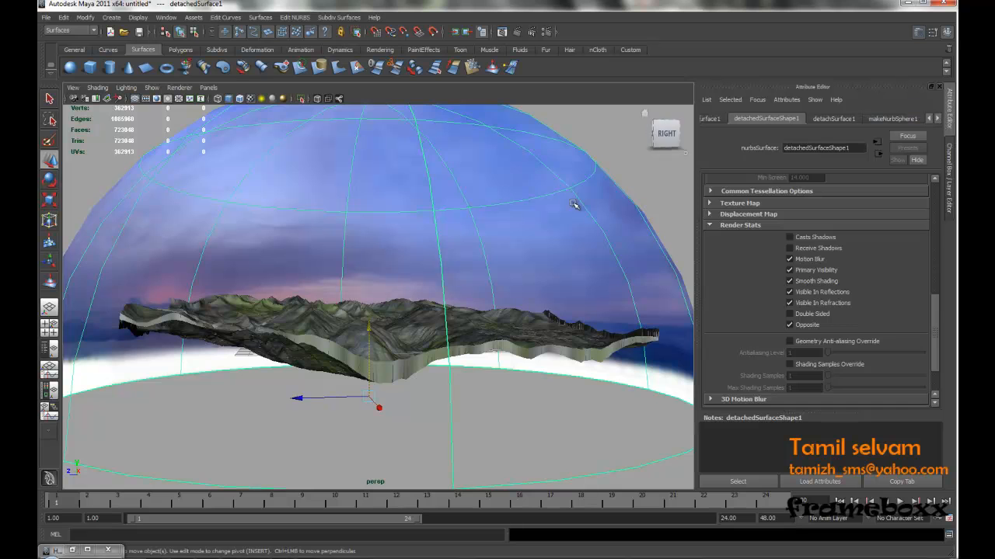
Step: Replace the image of the sky dome's file5 texture with 072008.jpg from the sourceimages folder
left_click(576, 160)
left_click(577, 159)
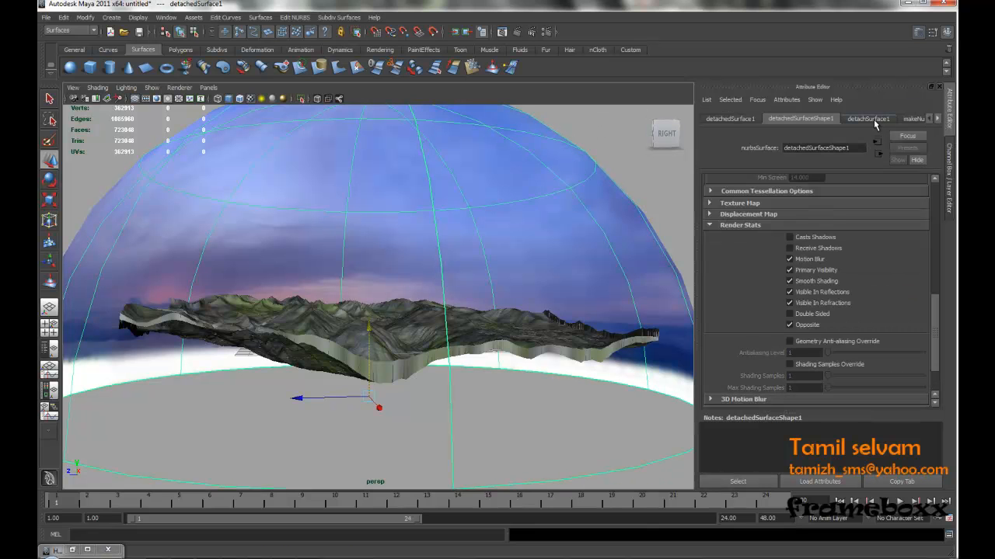
left_click(939, 119)
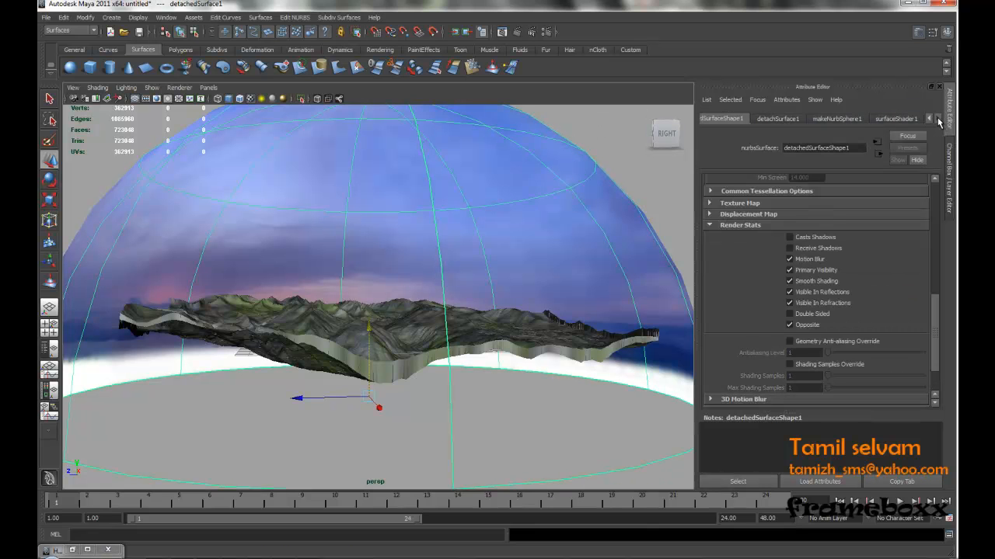
left_click(939, 119)
left_click(906, 258)
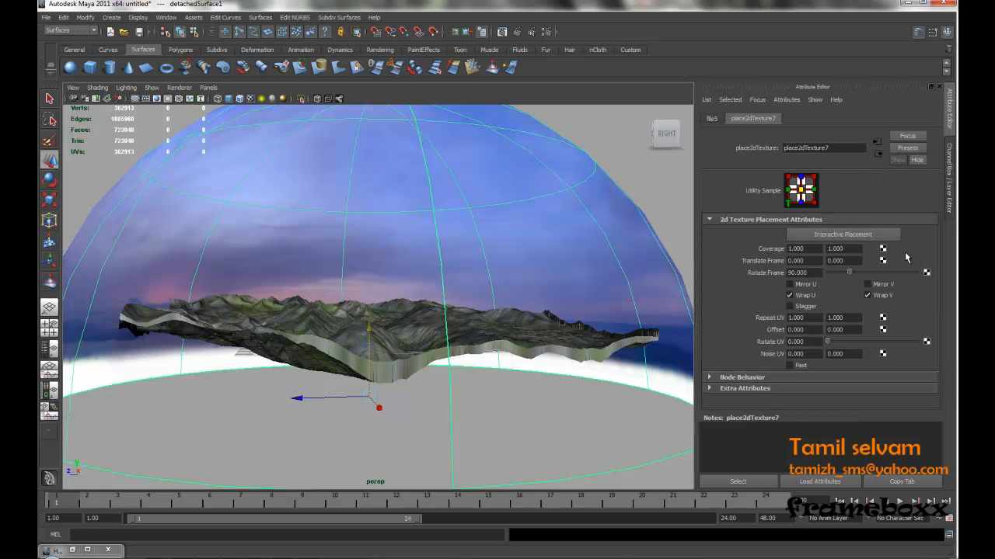
left_click(716, 121)
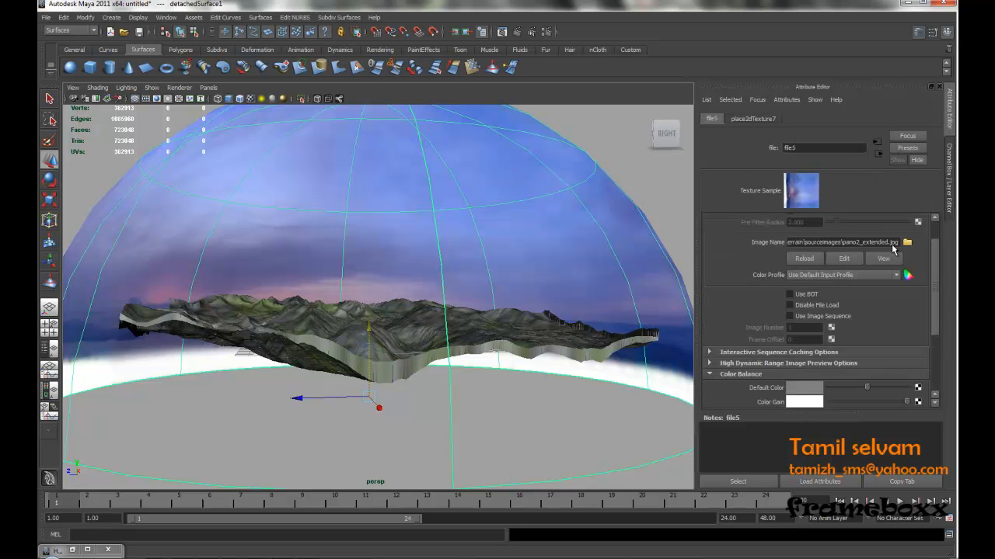
left_click(907, 243)
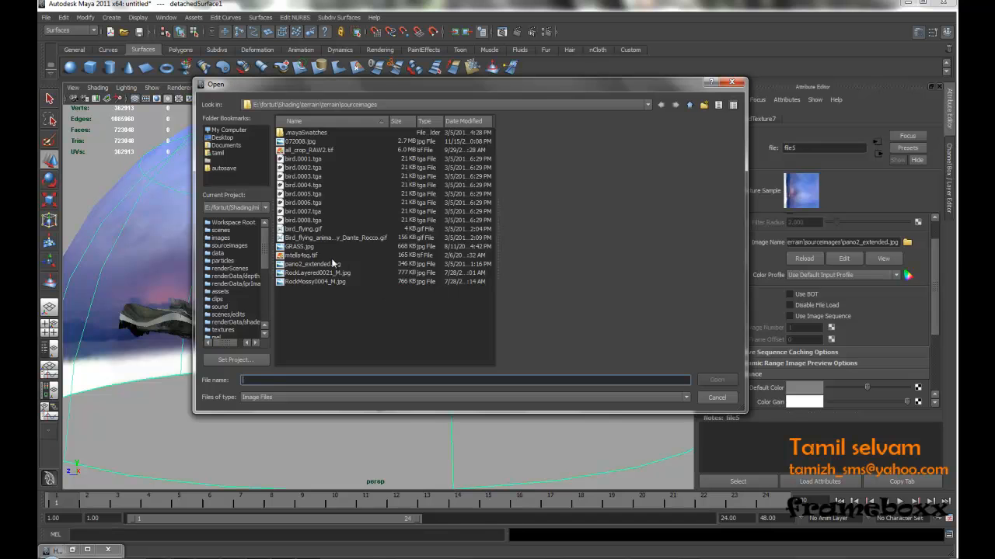
left_click(332, 258)
left_click(333, 265)
left_click(332, 274)
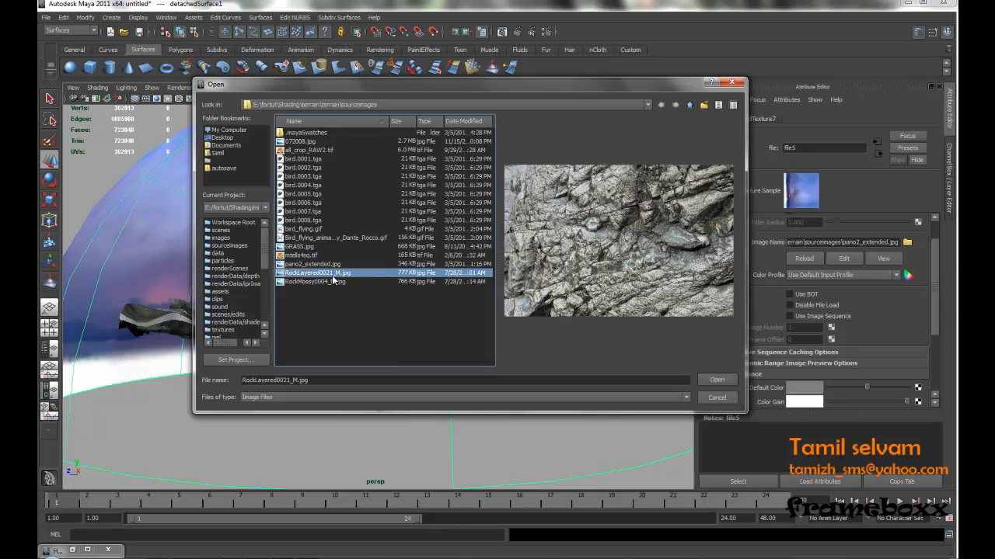
left_click(333, 283)
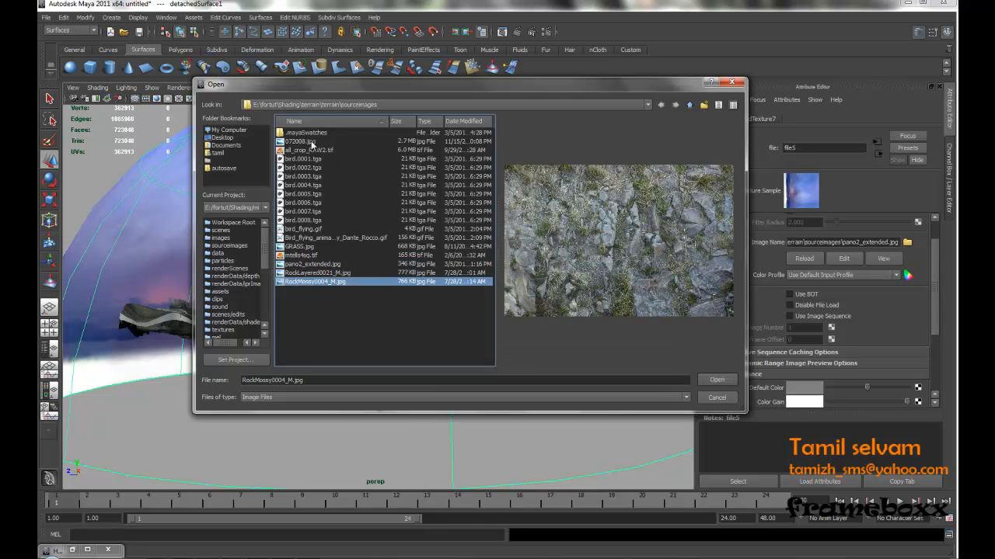
left_click(311, 140)
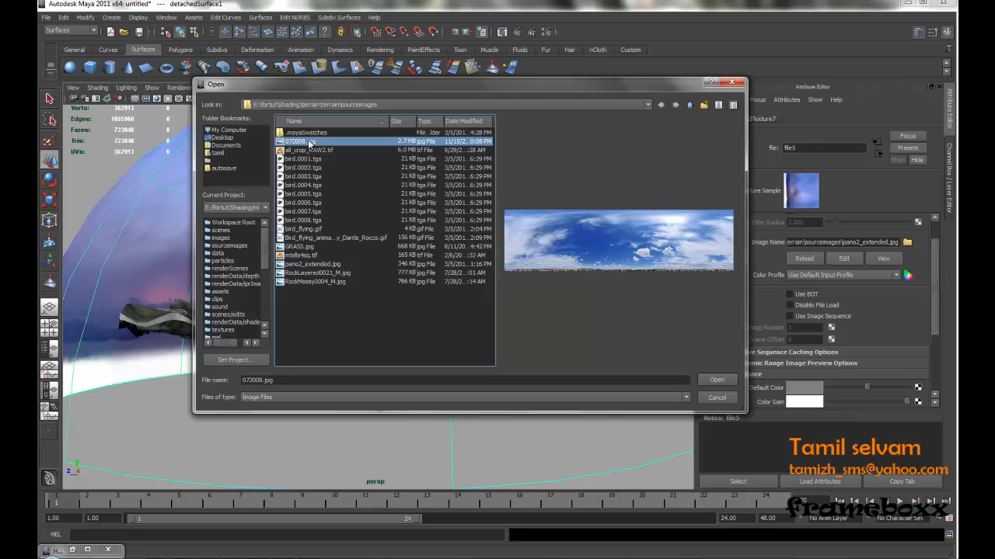
left_click(714, 380)
Step: Examine the terrain valley against the new sky from a low viewpoint and review the previous mental ray render
left_click_drag(508, 310, 500, 355, "alt")
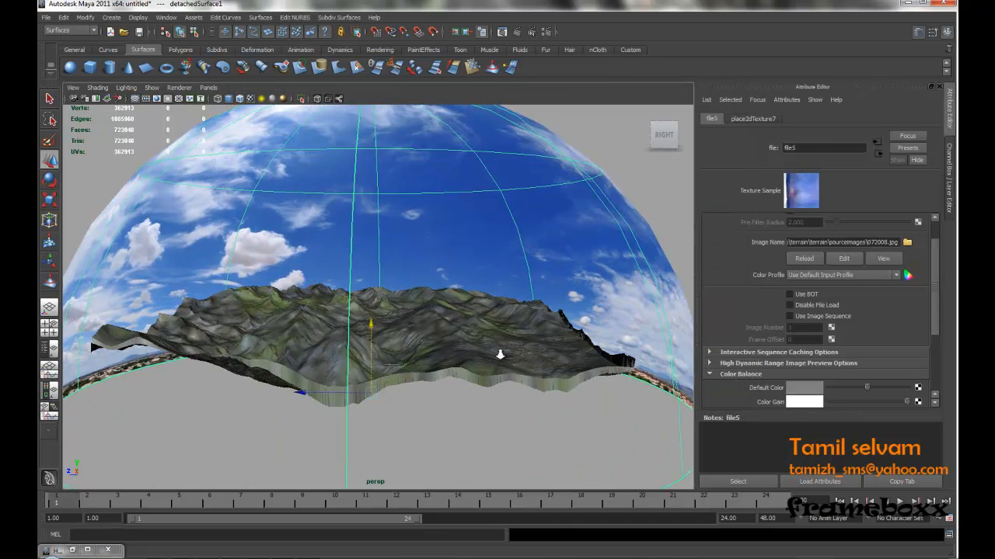
right_click_drag(500, 355, 536, 361, "alt")
left_click_drag(466, 324, 484, 356, "alt")
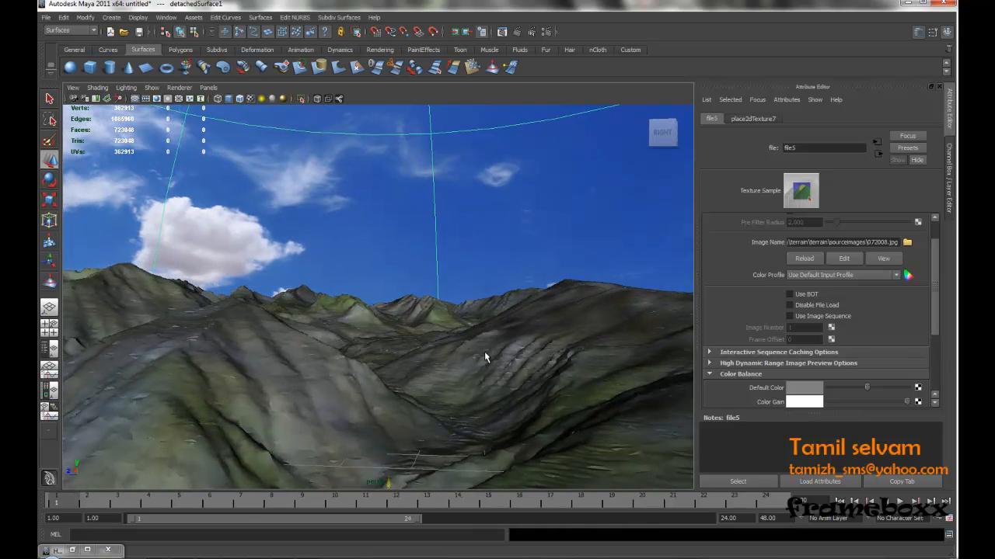
left_click(502, 31)
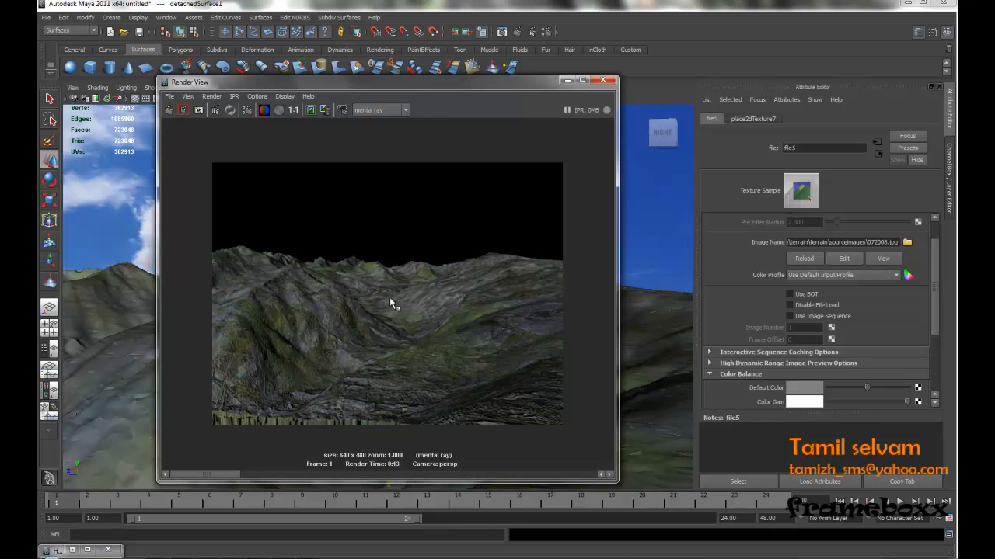
left_click(602, 80)
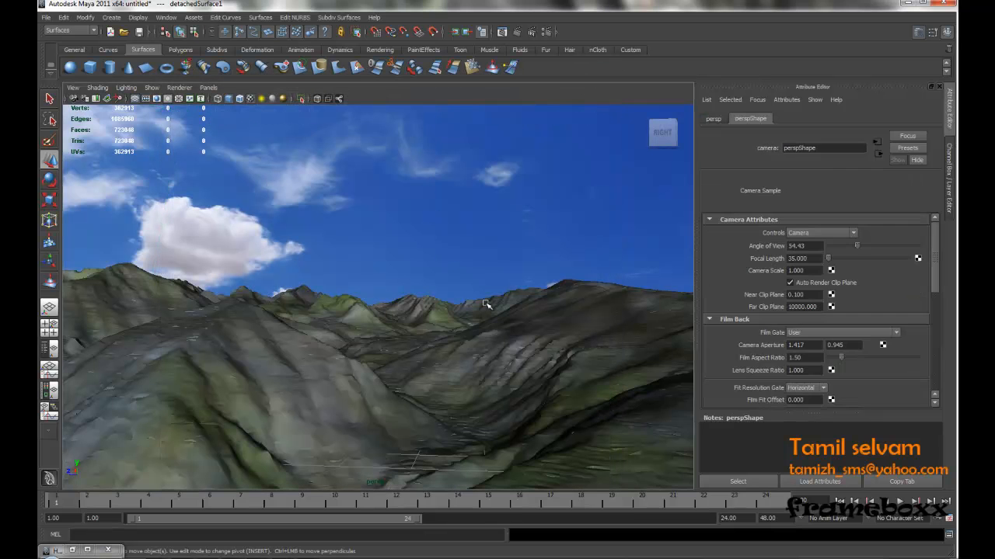
Step: Set the perspective camera's Angle of View to 75
left_click_drag(815, 247, 749, 253)
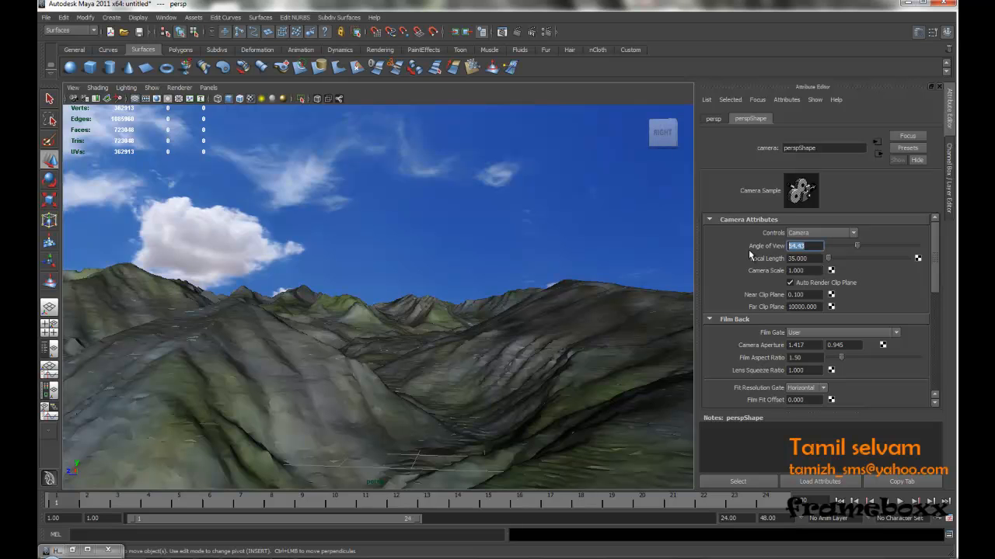
type("75")
key("Return")
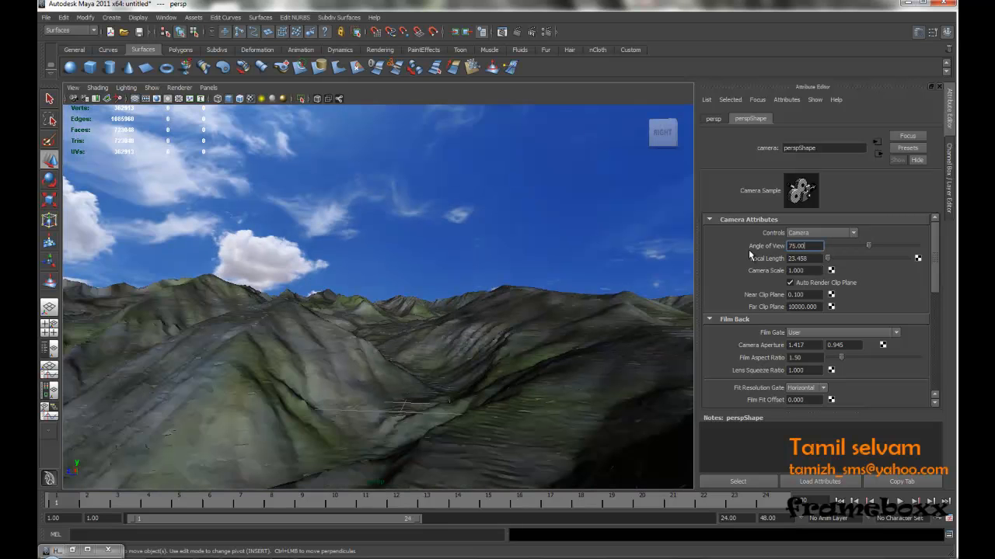
Step: Reposition the perspective camera low over the terrain so the valley and ridges are framed against the cloudy sky
scroll(470, 286, "up", 5)
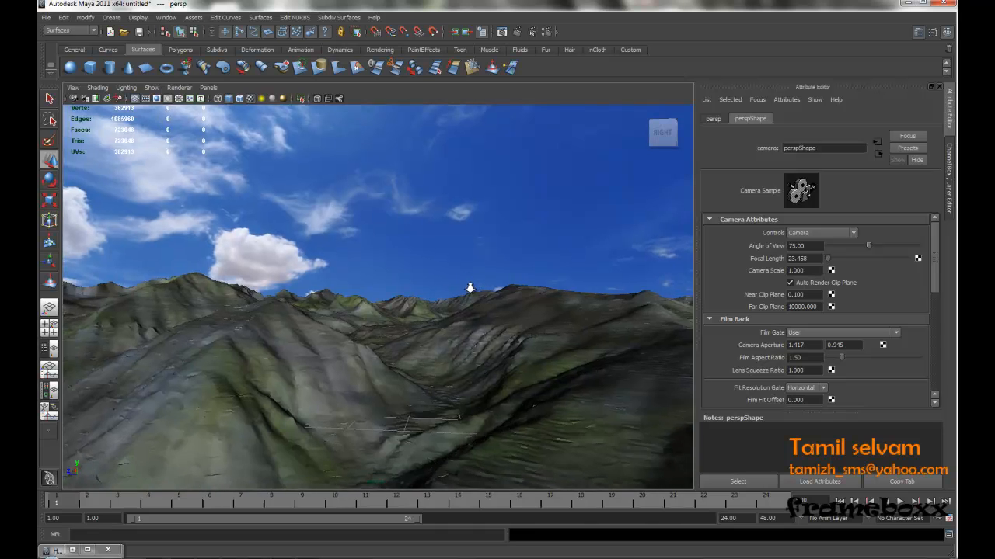
left_click_drag(474, 278, 478, 277, "alt")
middle_click_drag(477, 277, 506, 303, "alt")
left_click_drag(506, 303, 511, 289, "alt")
scroll(505, 295, "down", 3)
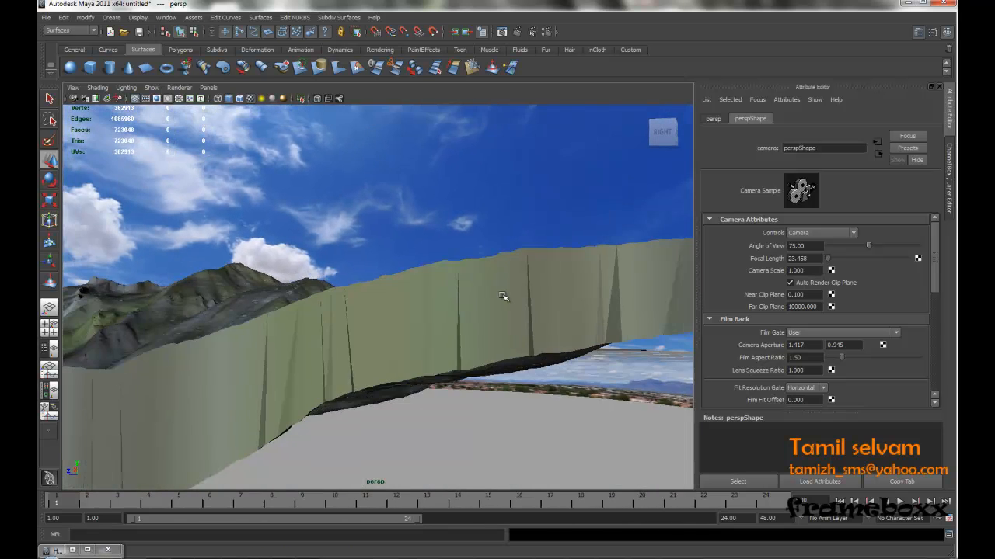
scroll(505, 299, "down", 2)
scroll(508, 277, "up", 5)
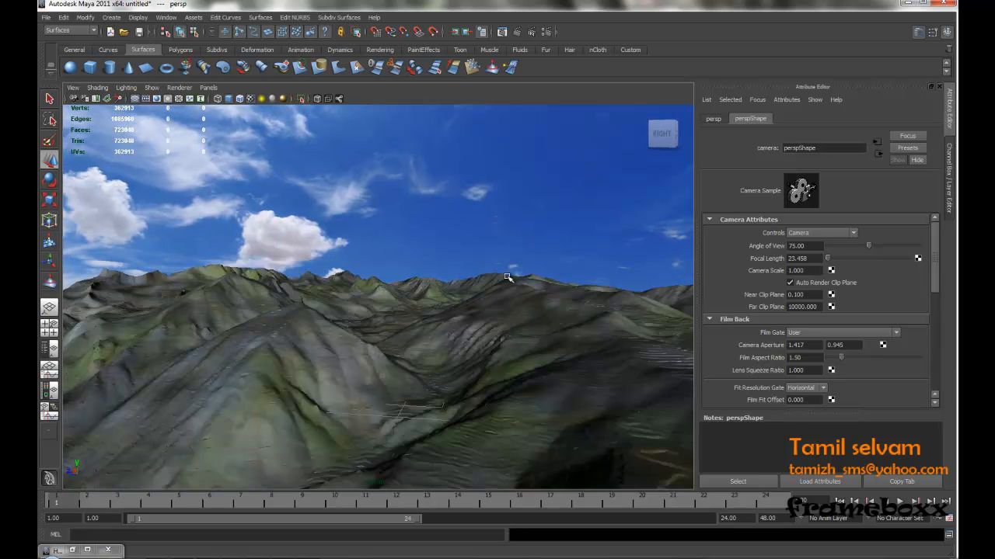
left_click_drag(515, 304, 539, 299, "alt")
scroll(521, 290, "up", 1)
scroll(521, 290, "down", 2)
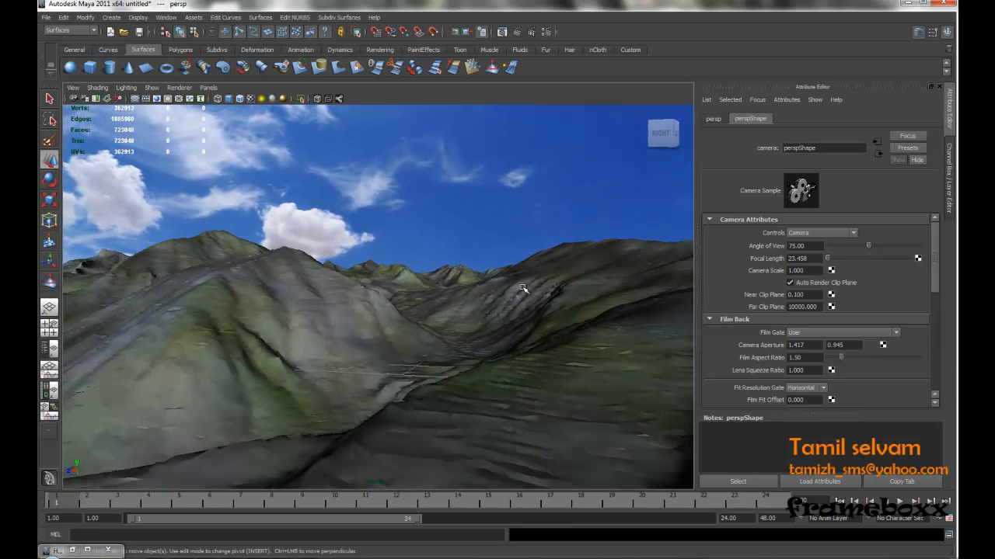
Step: Set the render settings to use Maya Software with Production quality anti-aliasing
left_click(548, 32)
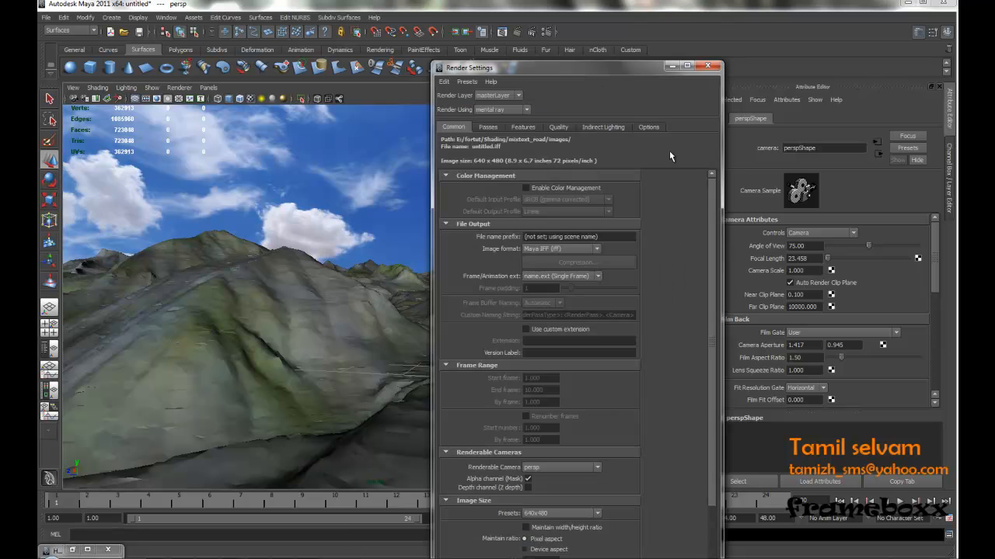
left_click_drag(573, 64, 560, 33)
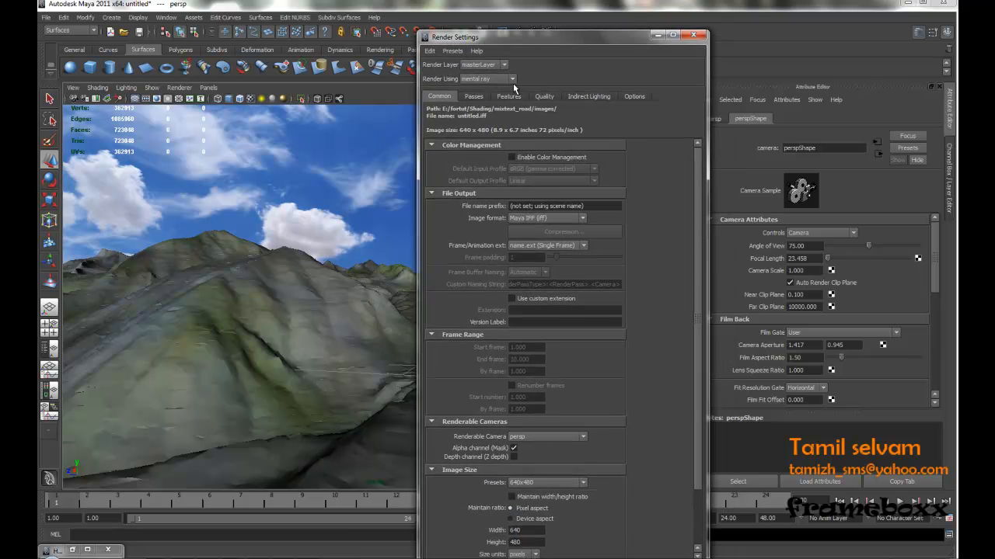
left_click(488, 78)
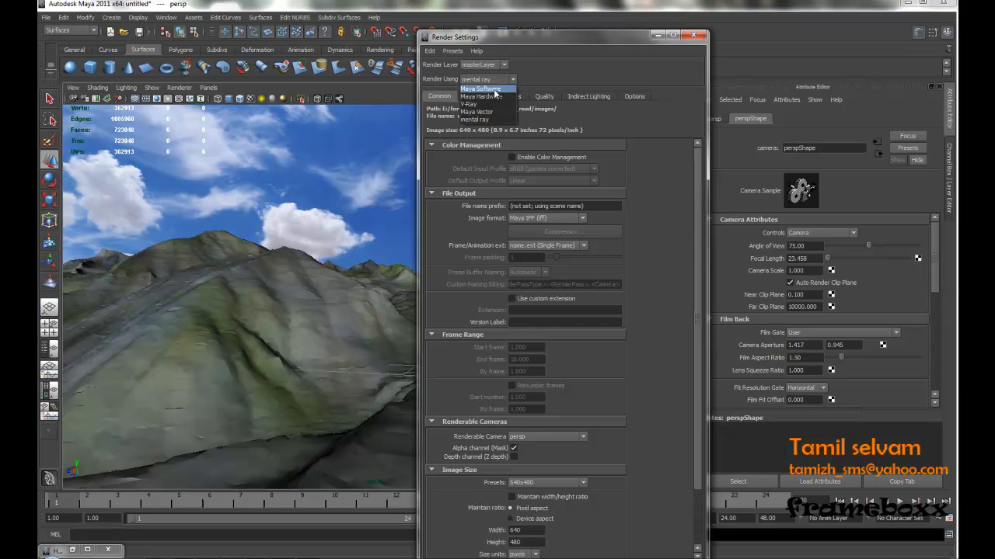
left_click(482, 88)
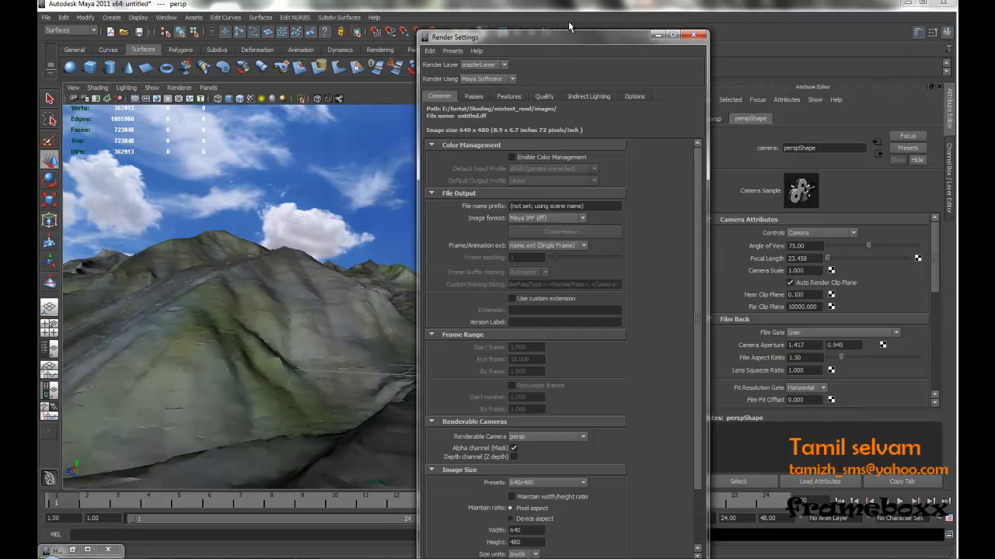
left_click(501, 82)
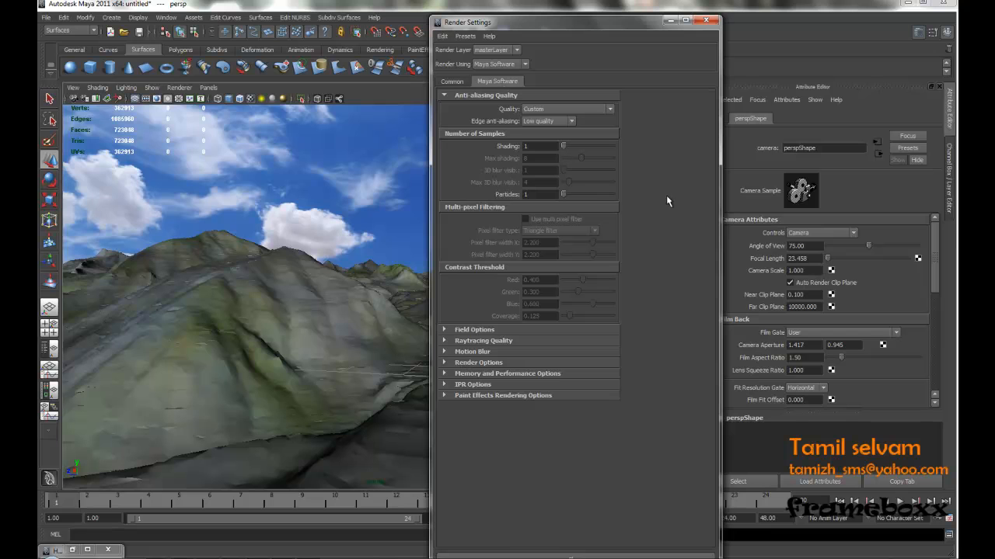
left_click(575, 108)
left_click(556, 146)
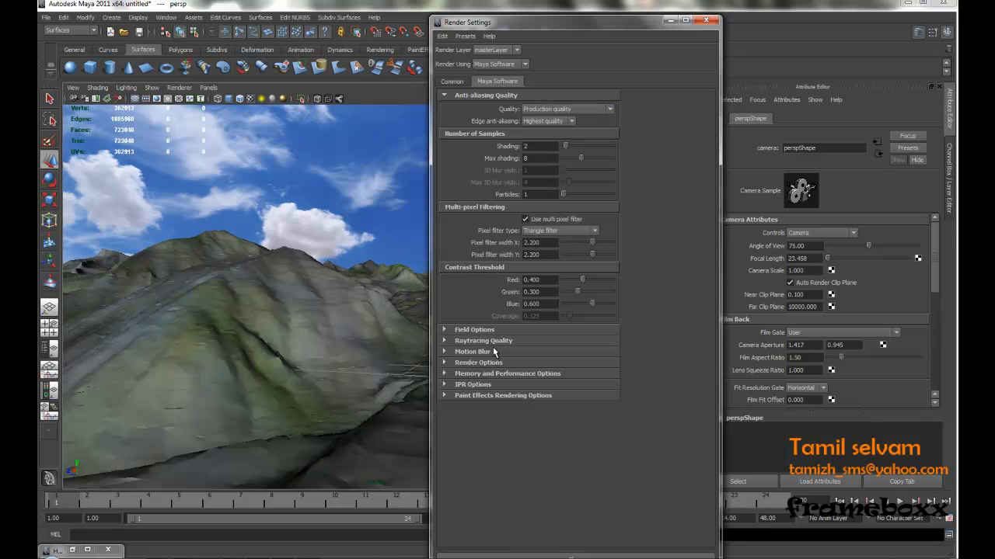
Step: Create an environment fog in the Maya Software render options and close the render settings
left_click(444, 363)
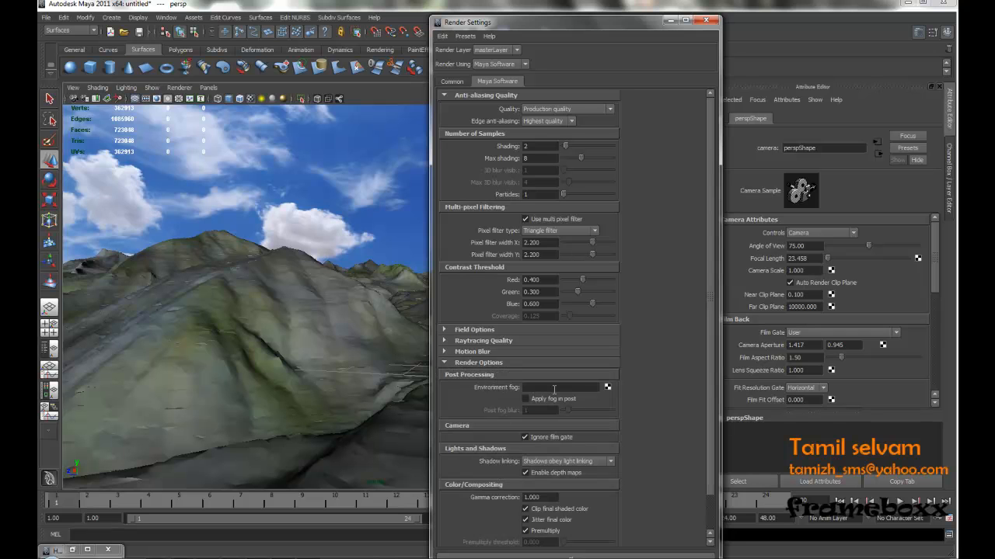
left_click(607, 387)
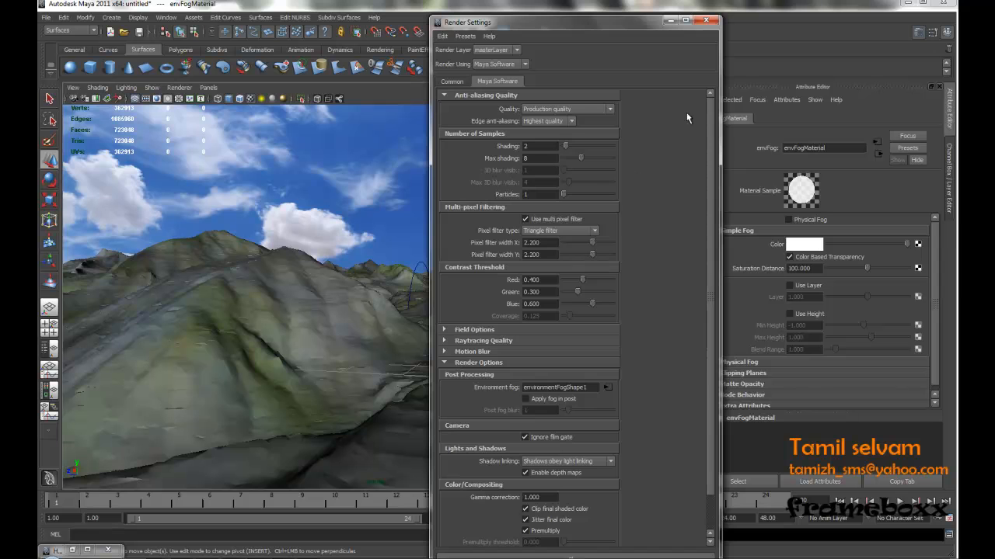
left_click(705, 20)
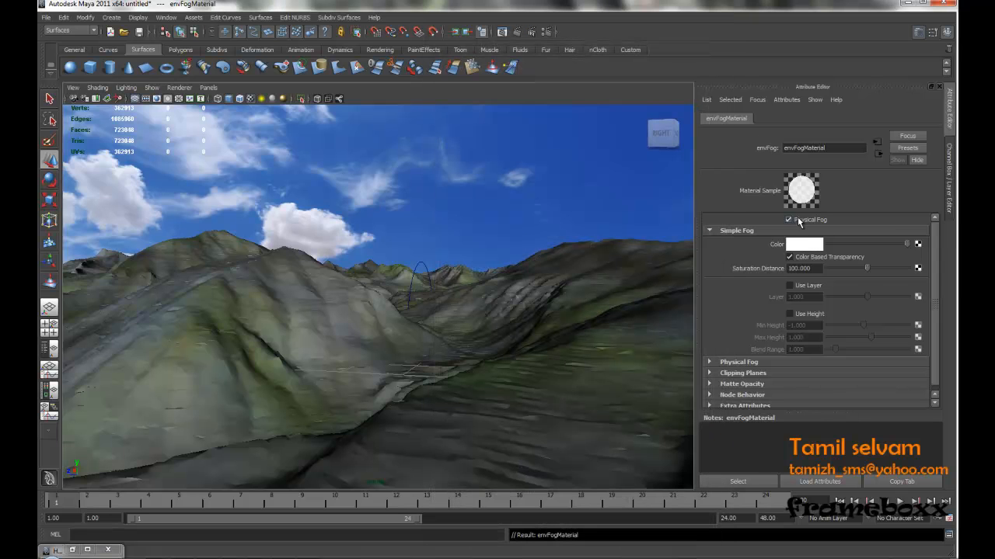
Step: Enable Physical Fog on the environment fog material and set the Fog Type to Atmospheric
left_click(799, 222)
left_click_drag(931, 261, 945, 301)
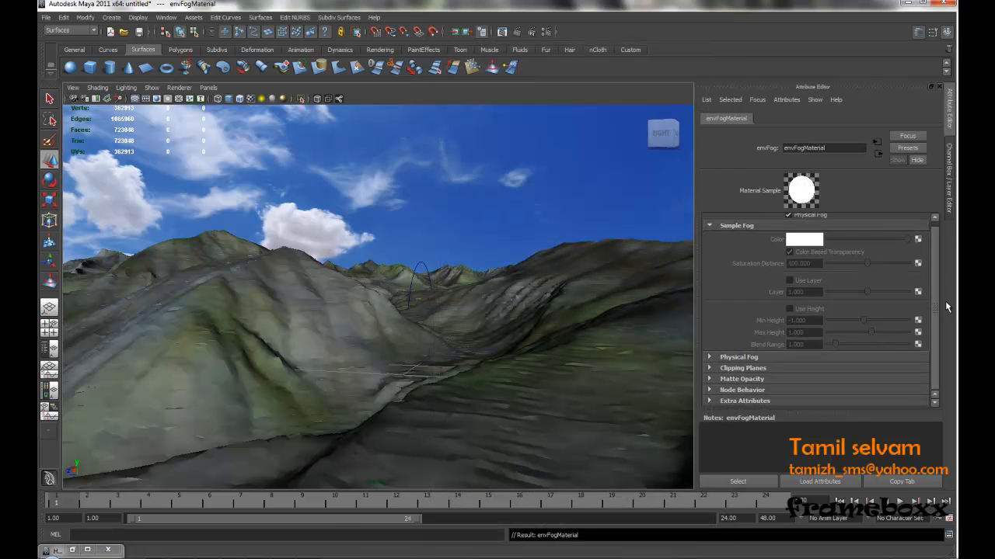
left_click(731, 359)
left_click(830, 370)
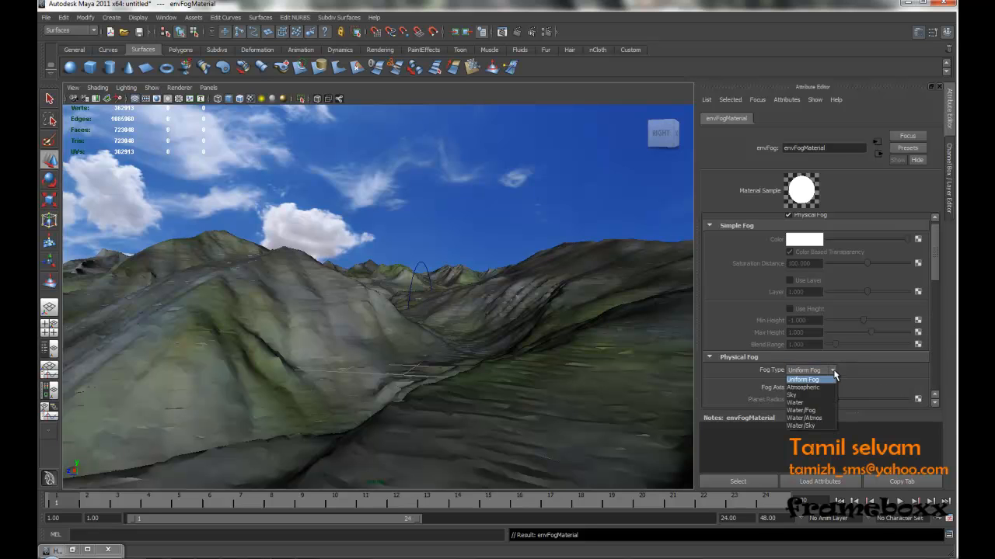
left_click(824, 388)
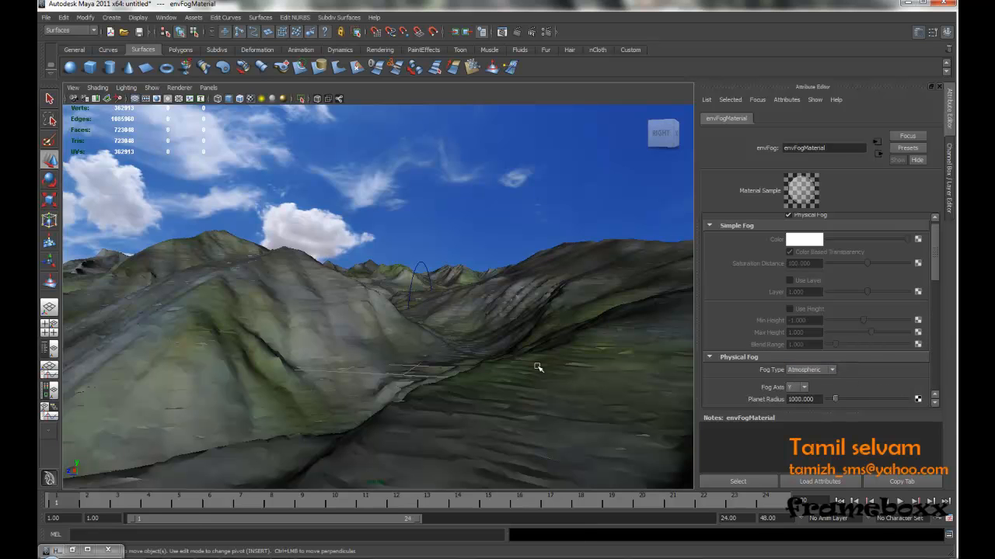
Step: Set the environment fog's Fog Color to a light blue with HSV values 214, 0.341, 1.000
scroll(936, 252, "down", 3)
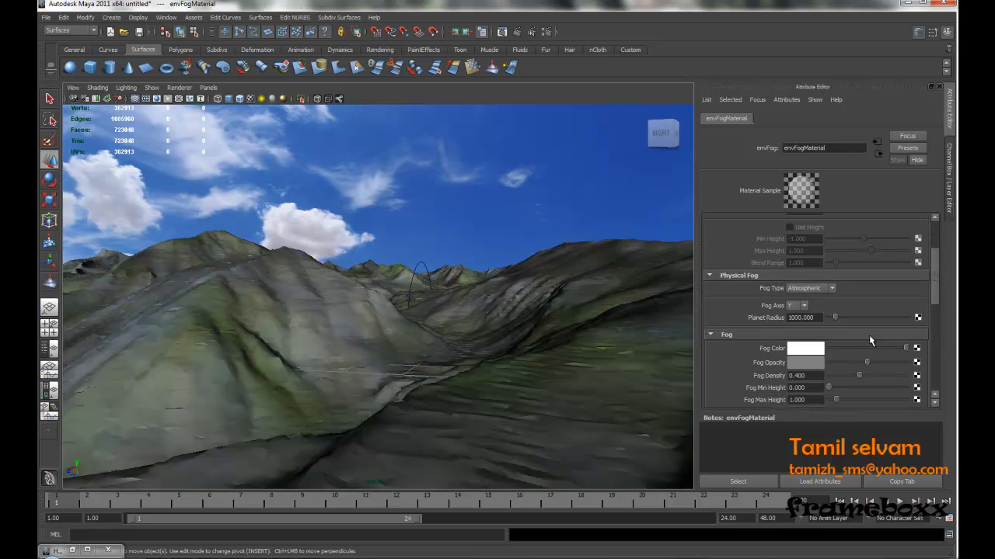
left_click(805, 351)
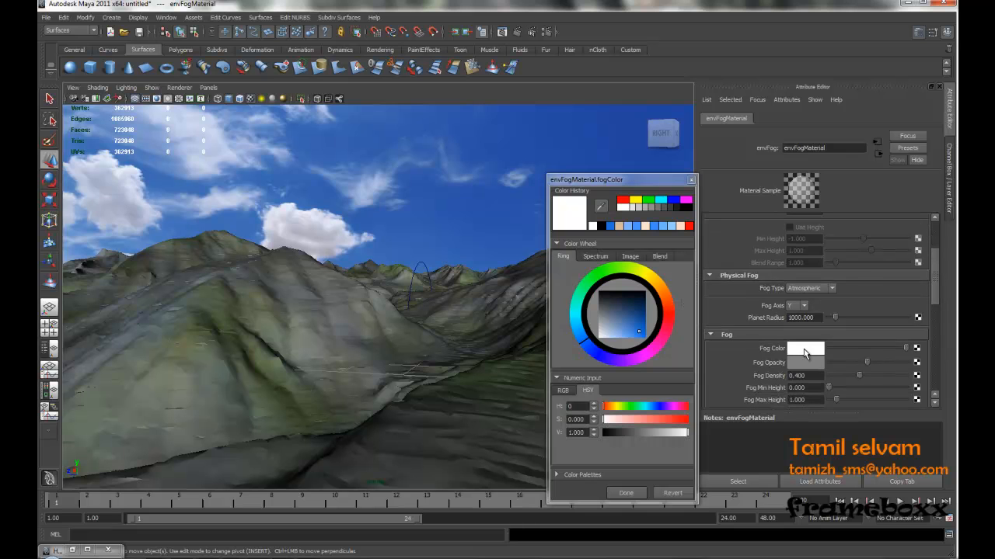
left_click(638, 333)
left_click_drag(674, 420, 631, 424)
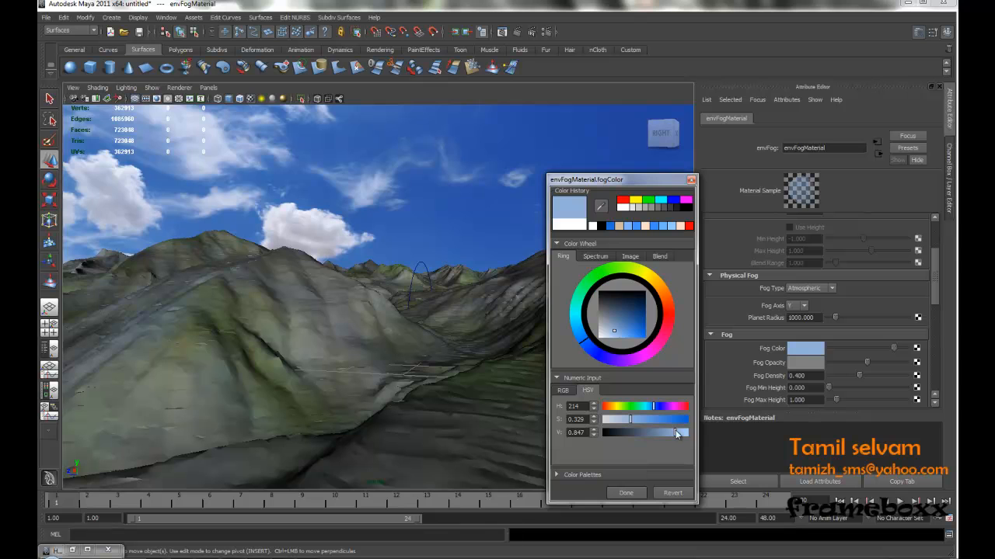
left_click_drag(618, 332, 616, 342)
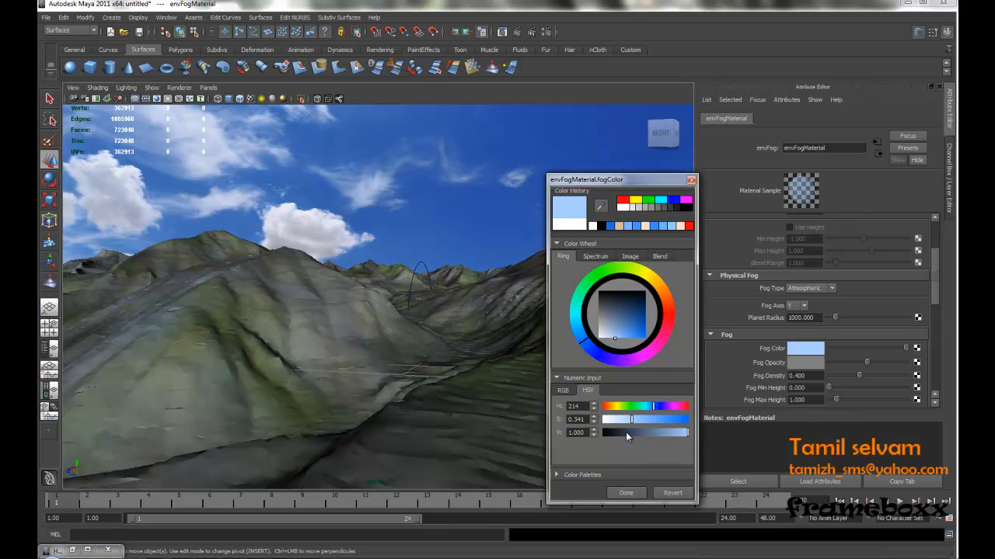
left_click(626, 495)
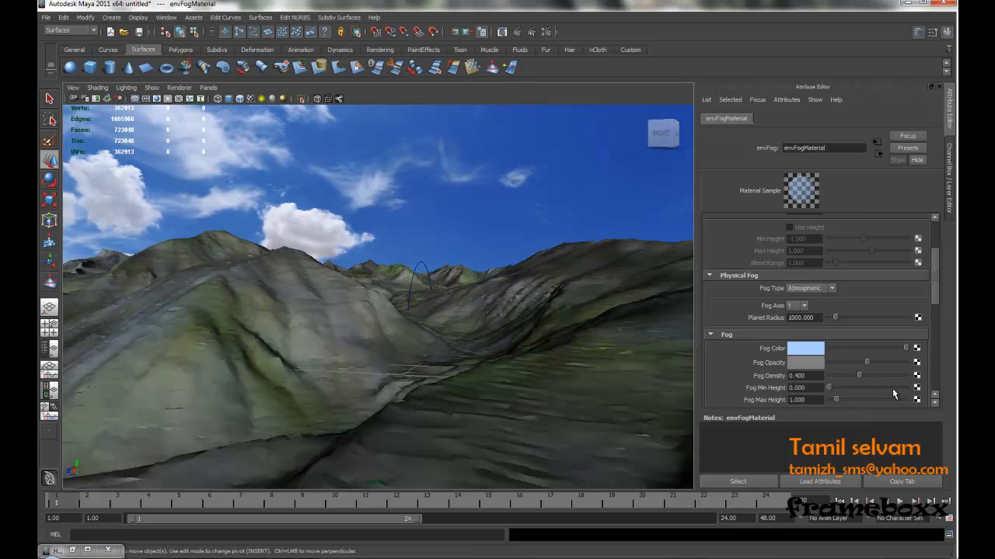
Step: Lower the Fog Opacity to a darker grey and render the perspective view with Maya Software
left_click_drag(867, 364, 856, 364)
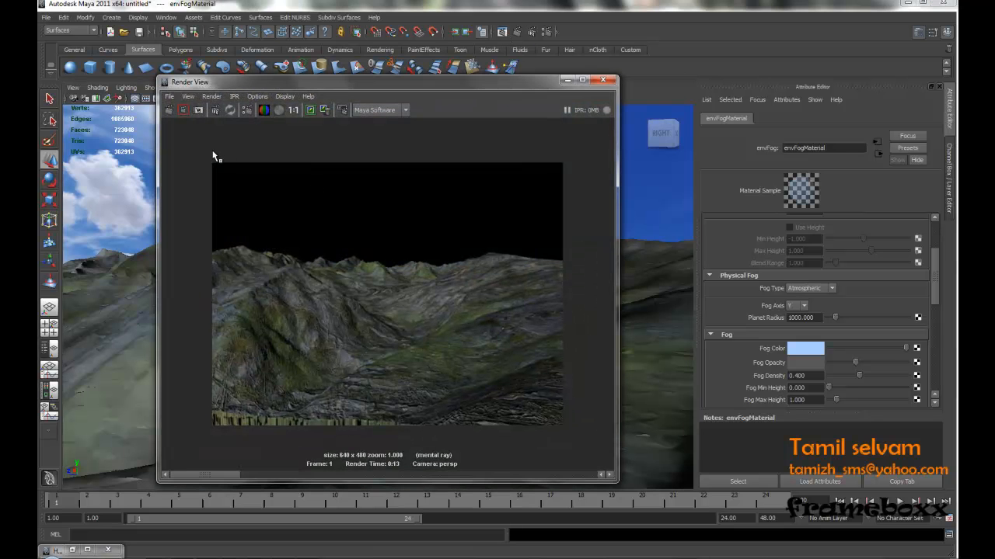
left_click(169, 109)
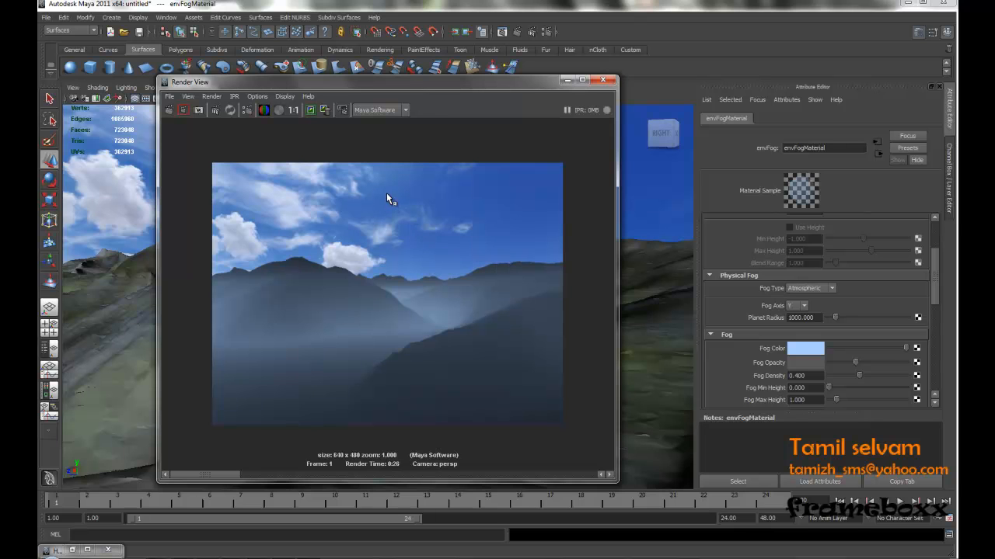
Step: Create a directional light, close the render window and raise the light above the valley
left_click(111, 17)
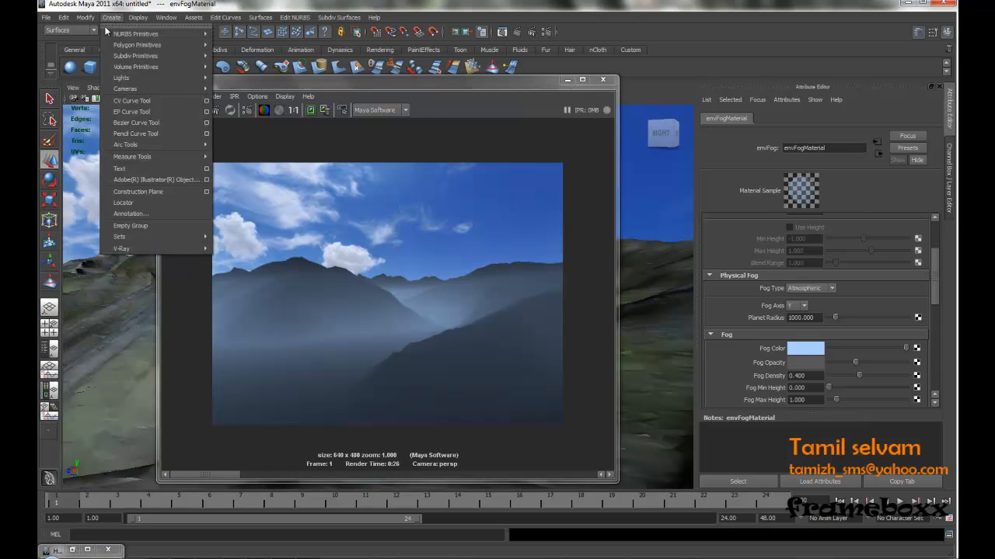
mouse_move(195, 78)
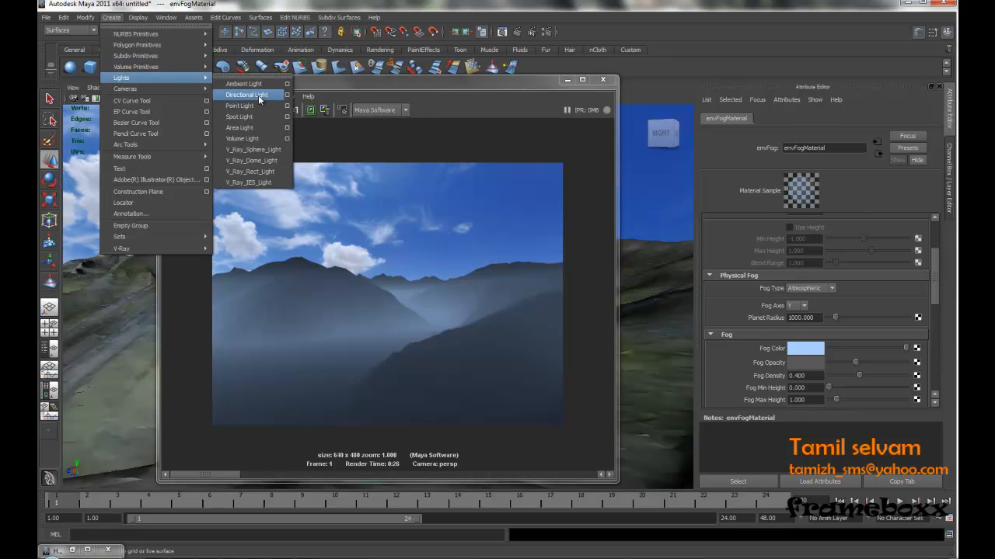
left_click(252, 95)
left_click(603, 79)
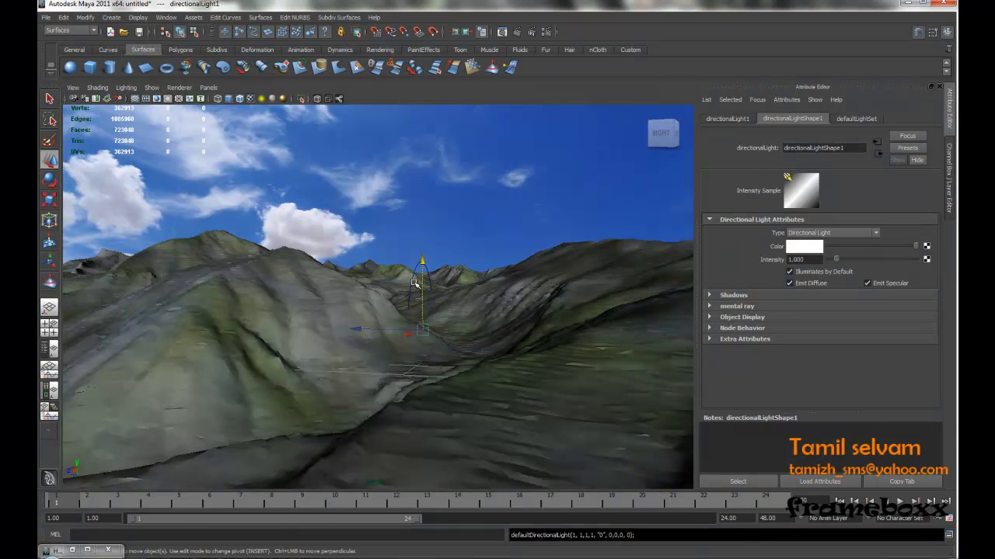
left_click_drag(424, 262, 424, 165)
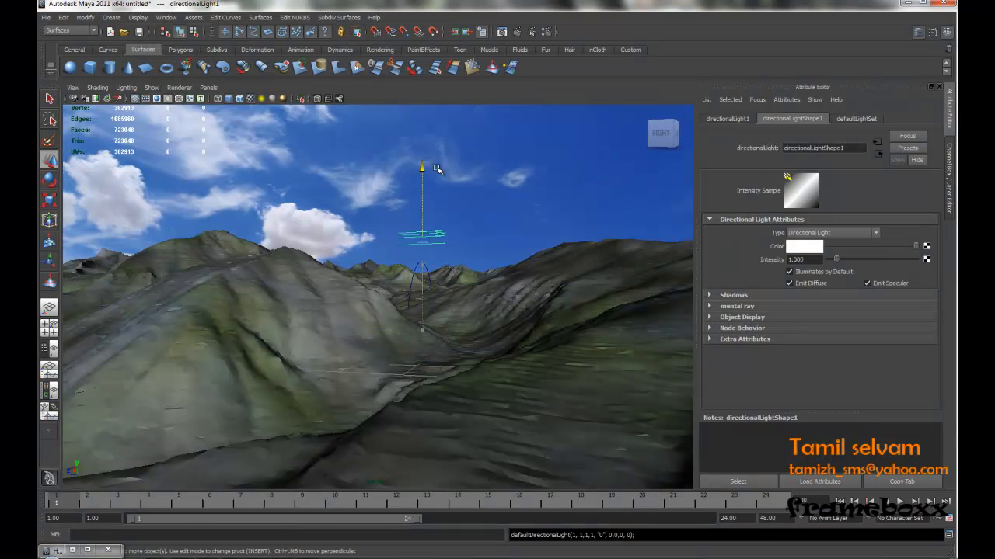
Step: Rotate the directional light so its rays tilt sideways and slightly downward across the terrain
left_click(49, 180)
left_click_drag(450, 244, 277, 273)
left_click_drag(451, 260, 369, 227)
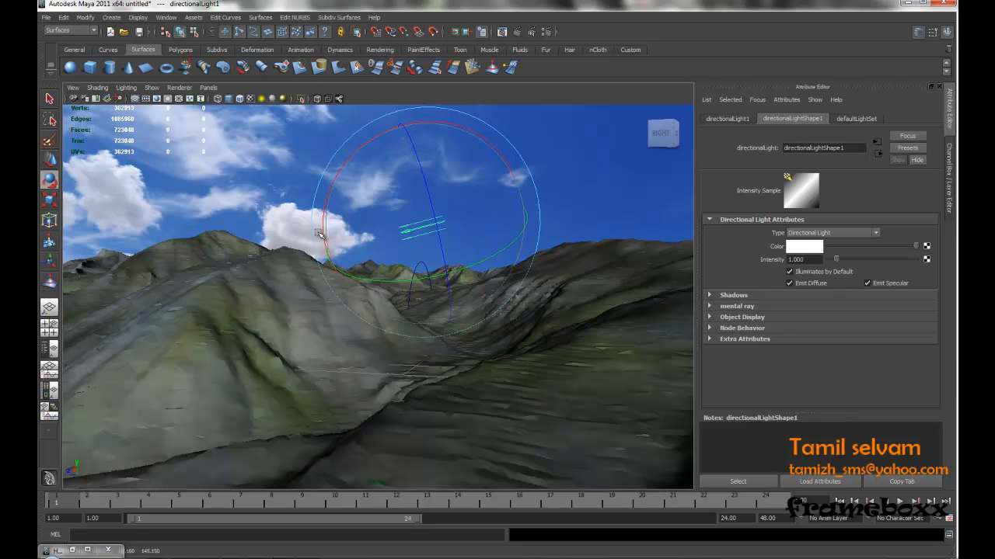
Step: Set the directional light's color to a warm pale orange with HSV values 31, 0.382, 0.953
left_click(804, 253)
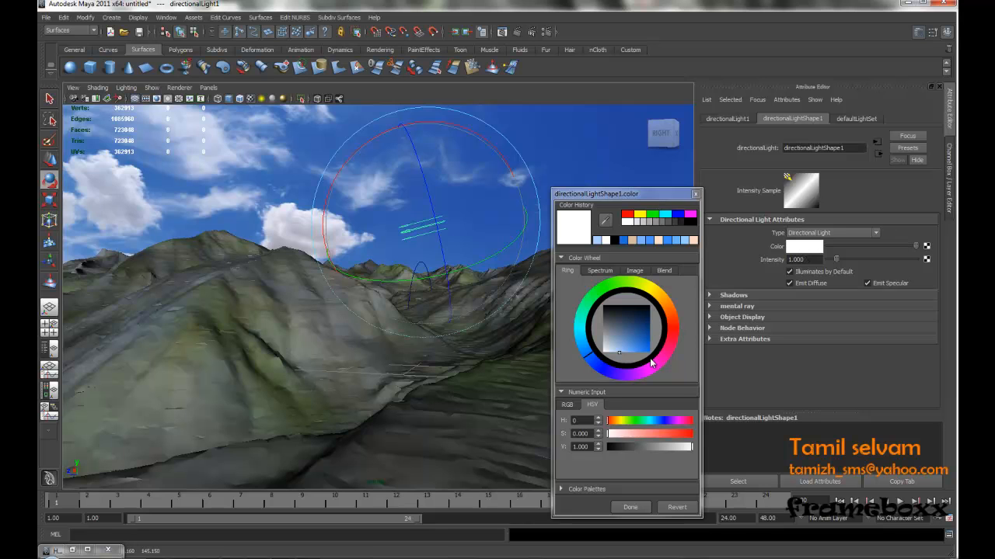
left_click(662, 299)
left_click(663, 299)
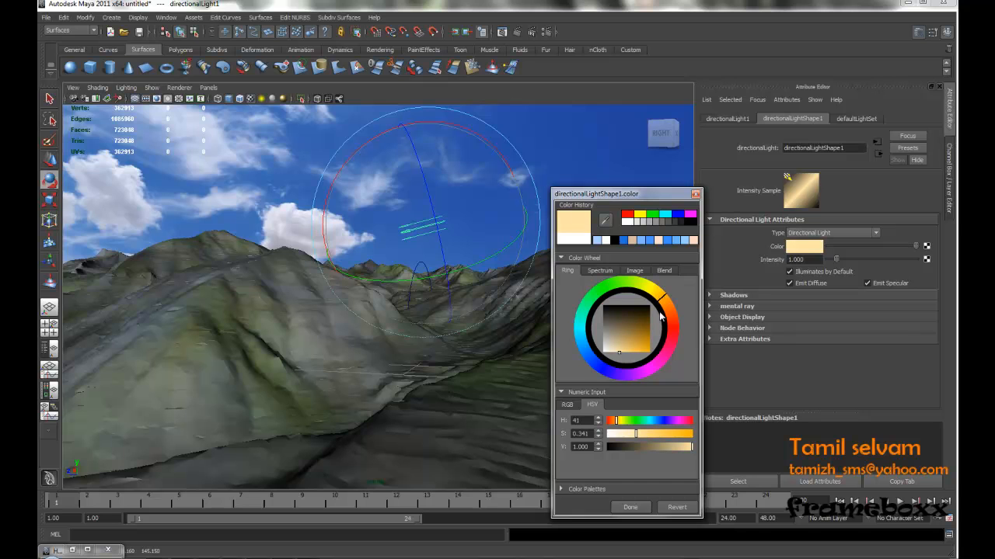
left_click_drag(660, 301, 664, 309)
mouse_move(624, 348)
left_mouse_down()
mouse_move(608, 351)
mouse_move(617, 355)
left_mouse_up()
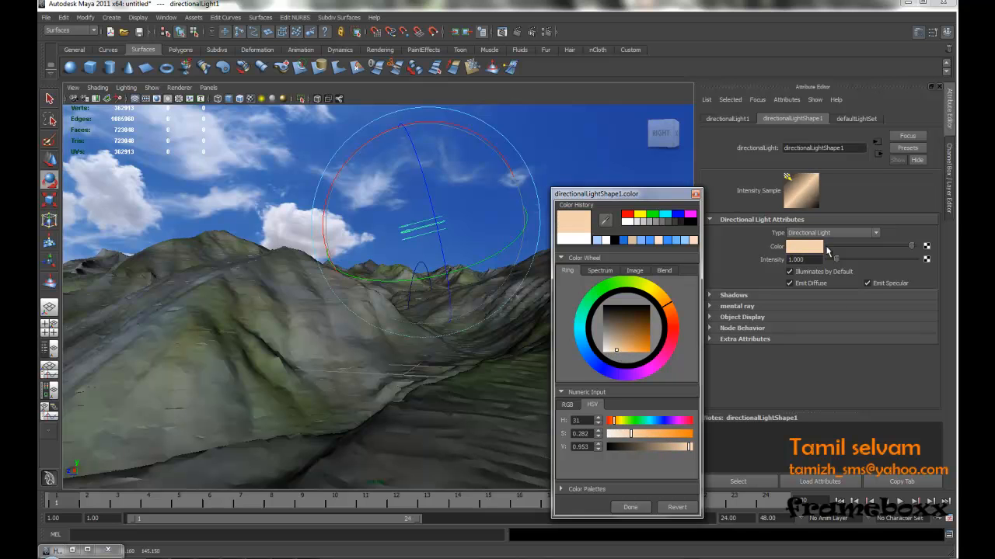
Step: Set the directional light's intensity to 2 and accept its chosen color
left_click(798, 260)
type("1.5")
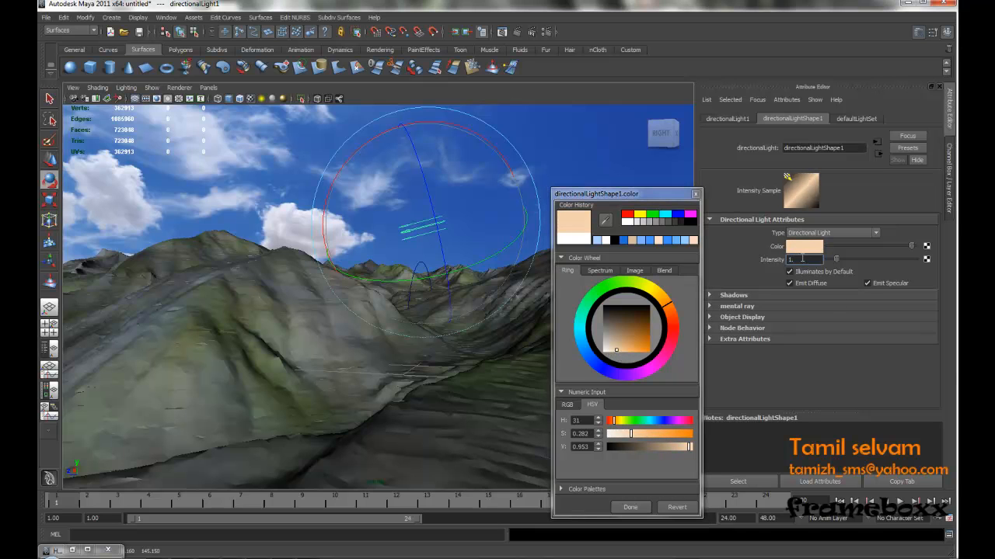
key("Return")
left_click(815, 259)
type("2")
key("Return")
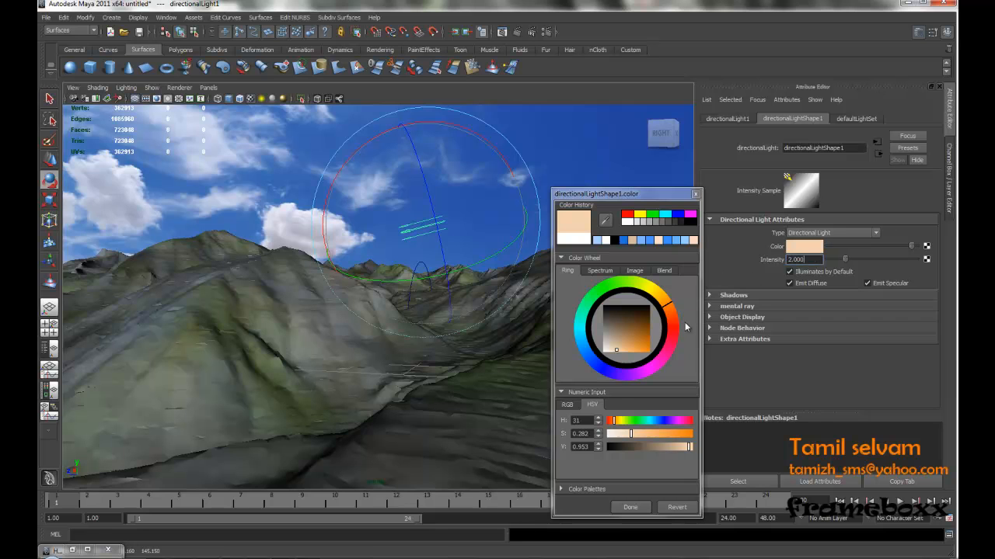
left_click(630, 507)
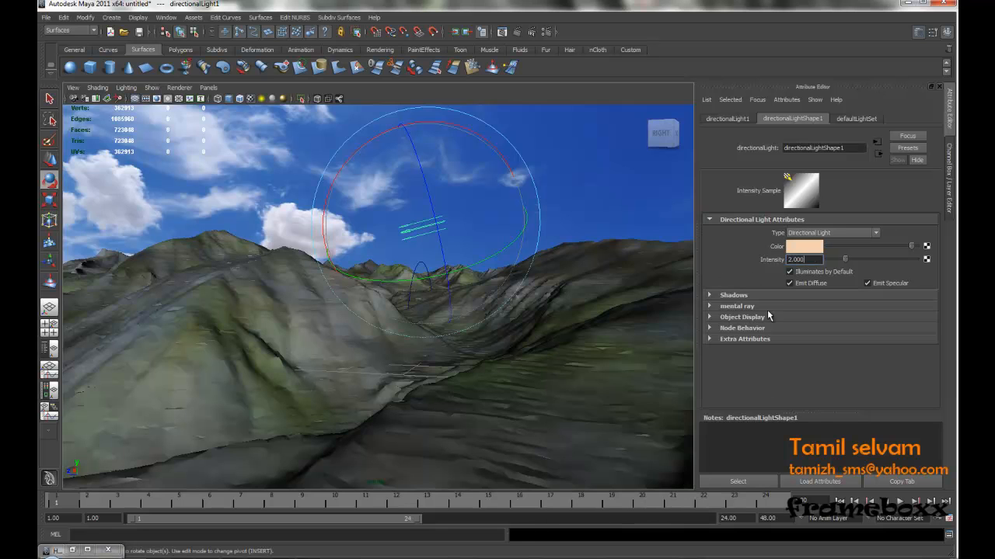
Step: Enable ray trace shadows on the directional light and render the perspective view again
left_click(710, 295)
left_click_drag(935, 283, 936, 362)
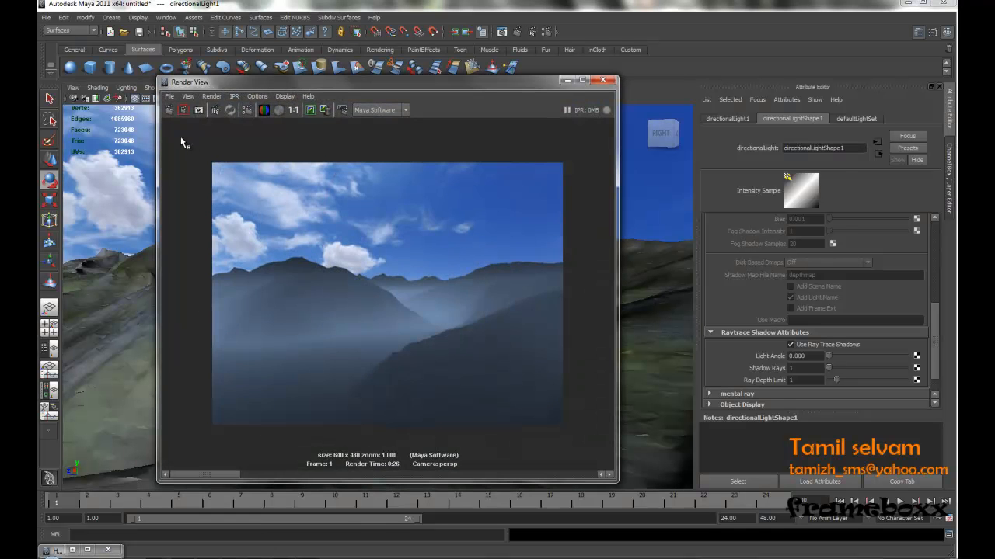
left_click(169, 112)
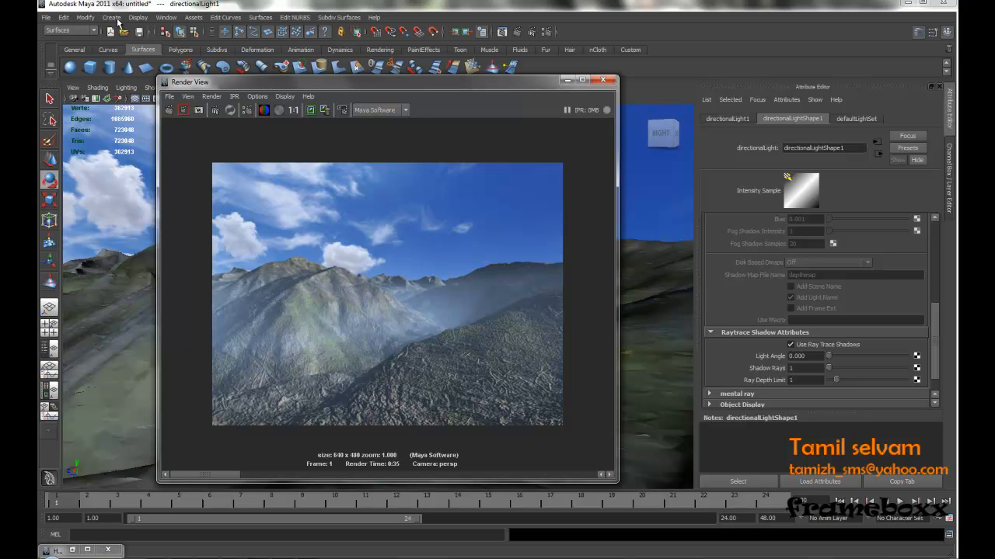
Step: Create an ambient light and set its color to a saturated blue with HSV values 214, 0.859, 1.000
left_click(111, 18)
mouse_move(158, 77)
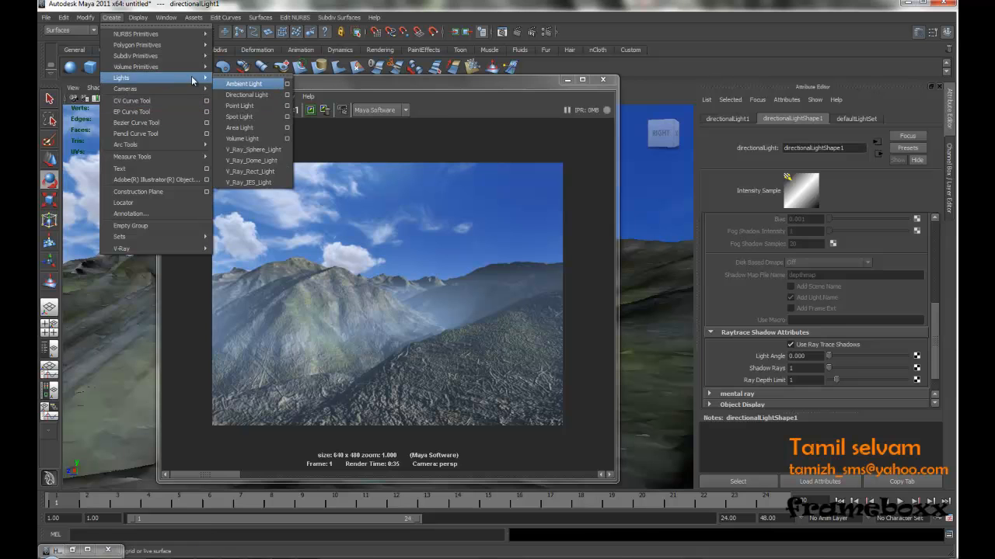
left_click(243, 81)
left_click(807, 247)
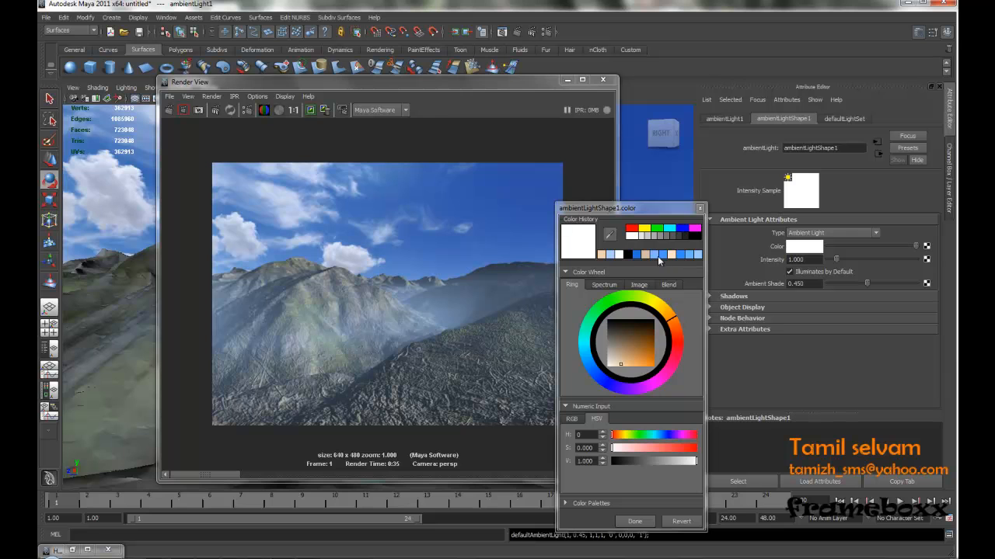
left_click(636, 255)
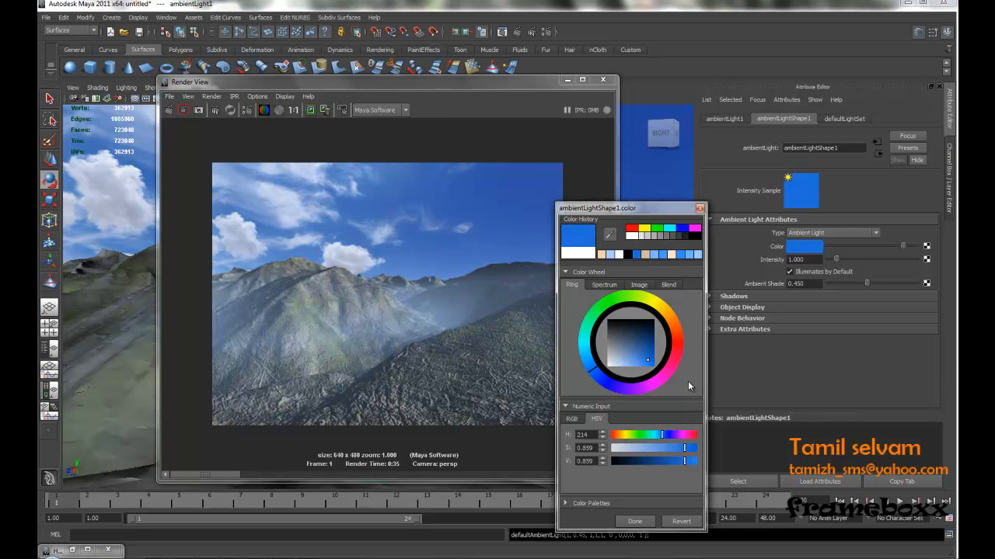
left_click_drag(653, 363, 649, 370)
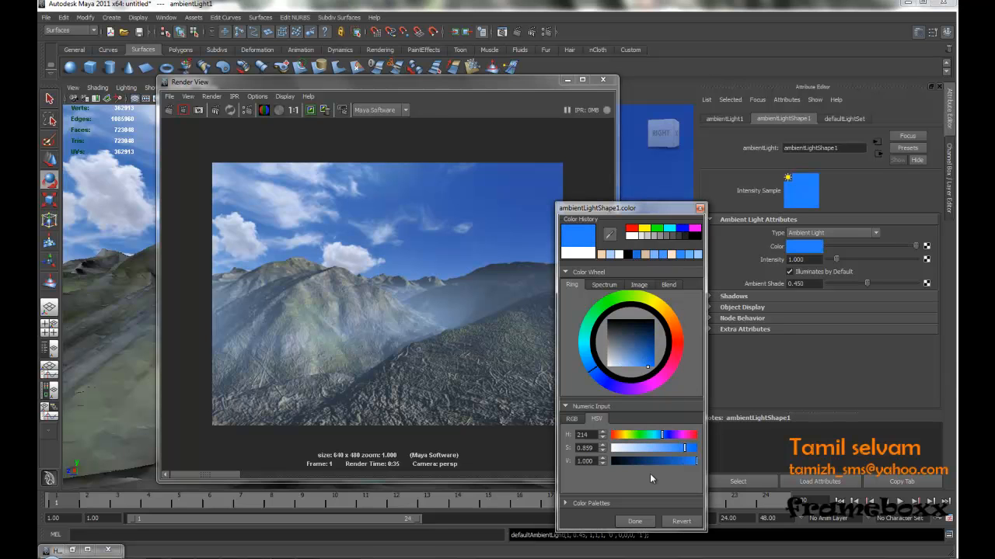
left_click(634, 522)
Step: Lower the ambient light's intensity to 0.559, re-render the view and close the render window
left_click_drag(838, 258, 833, 264)
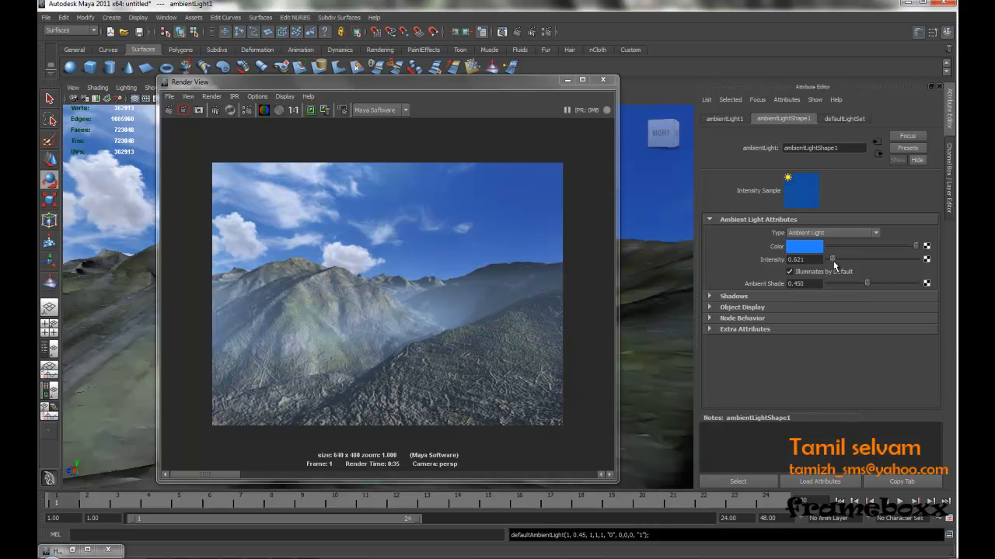
left_click(176, 113)
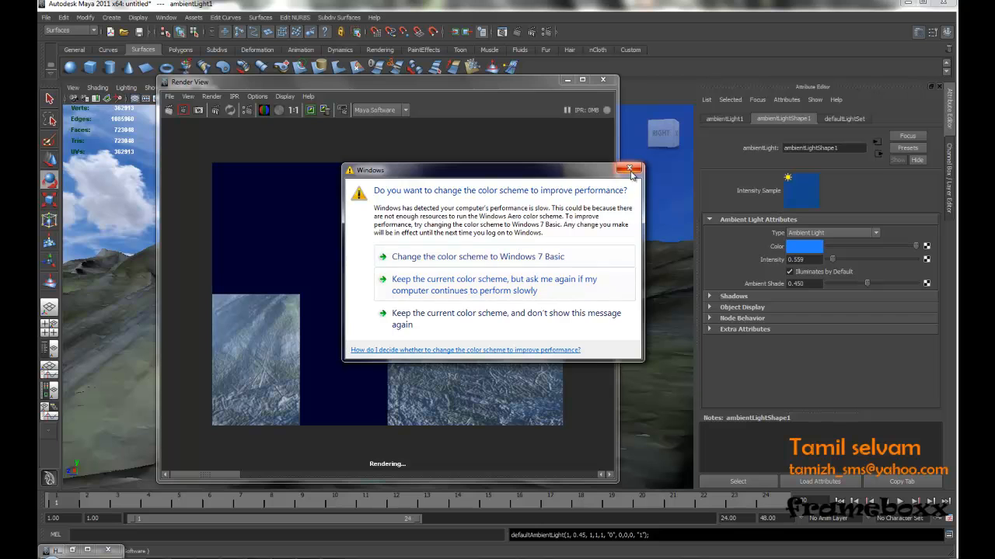
left_click(629, 169)
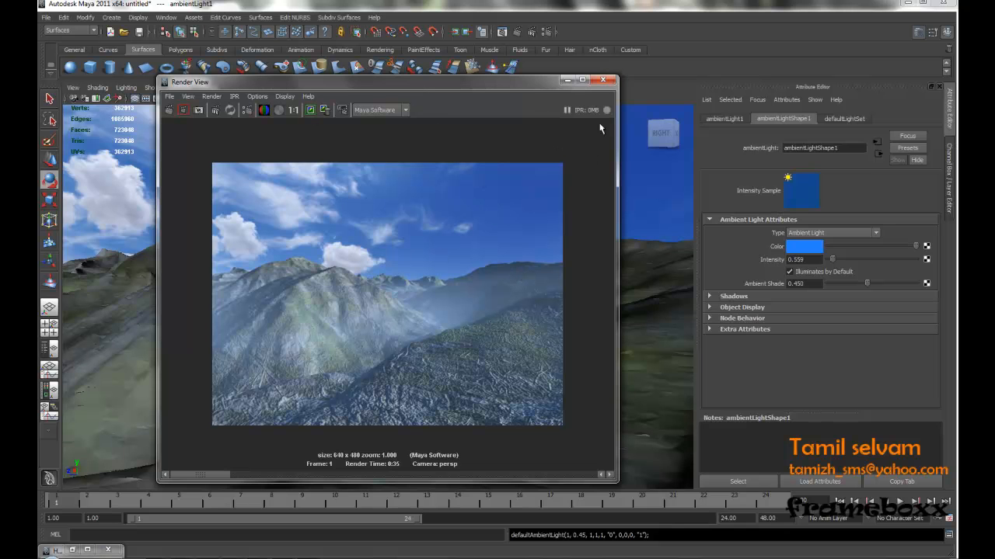
left_click(602, 79)
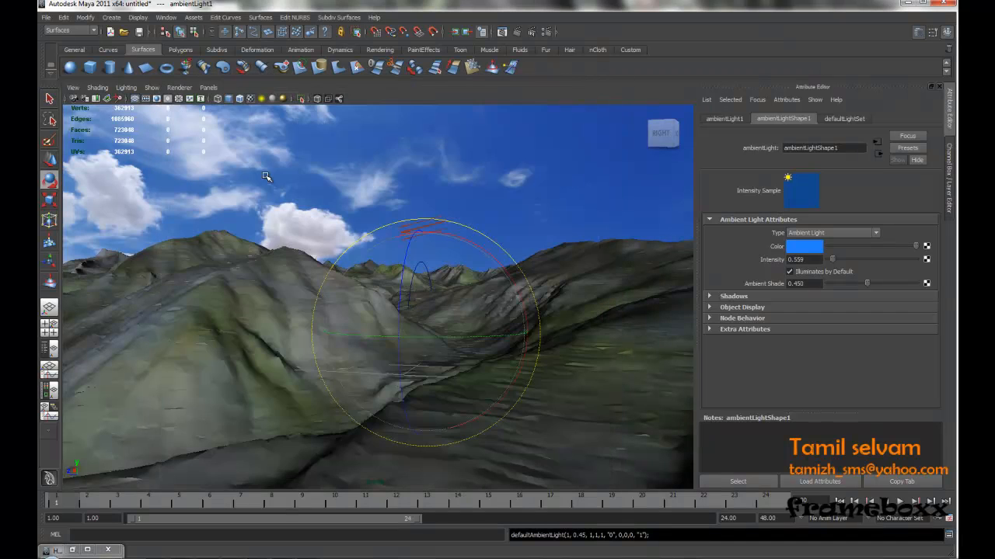
Step: Place a NURBS plane across the valley floor, scaled up and raised slightly to form the water surface
left_click(294, 290)
left_click(49, 200)
left_click_drag(424, 332, 957, 403)
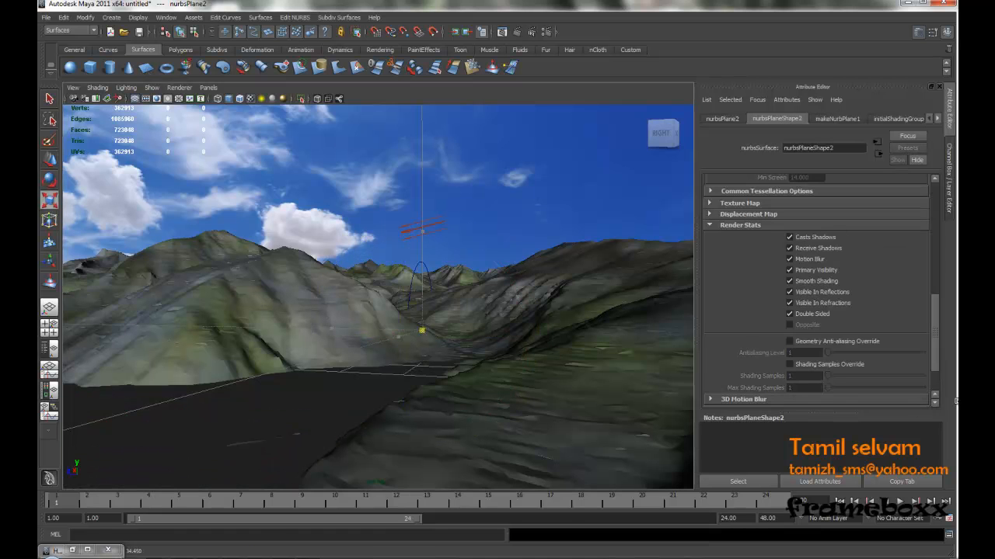
key("w")
left_click_drag(427, 281, 425, 272)
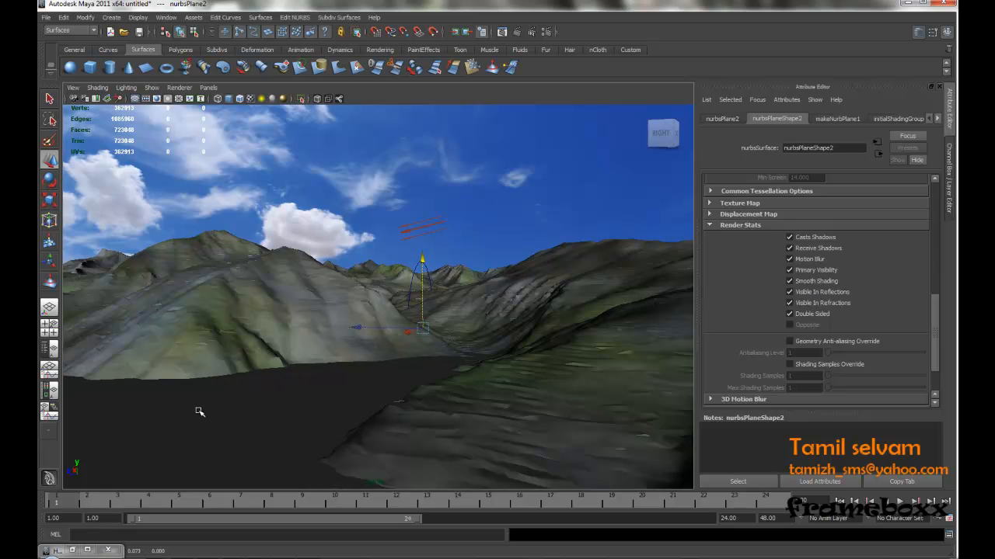
Step: Assign a new Ocean Shader material to the NURBS plane on the valley floor
right_click_drag(220, 386, 286, 511)
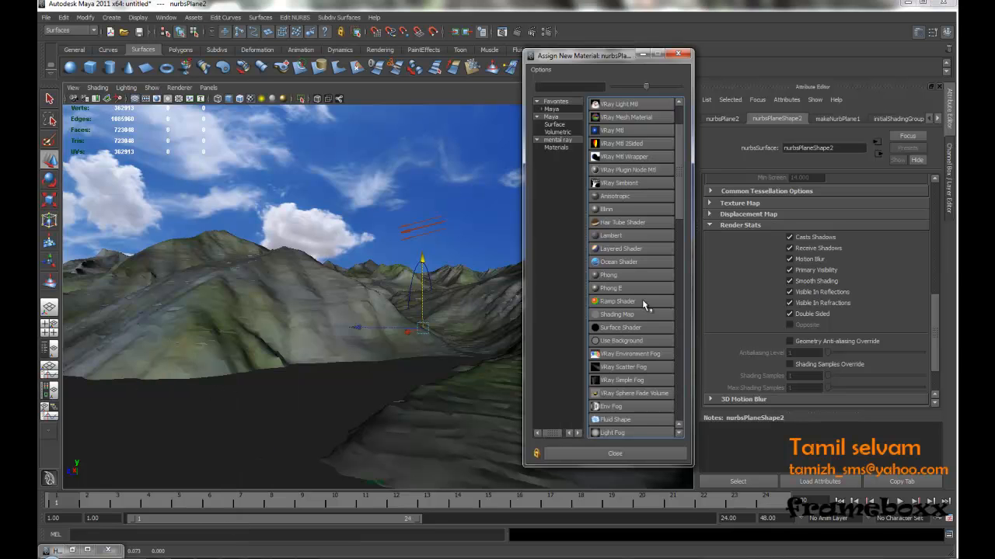
scroll(681, 215, "down", 1)
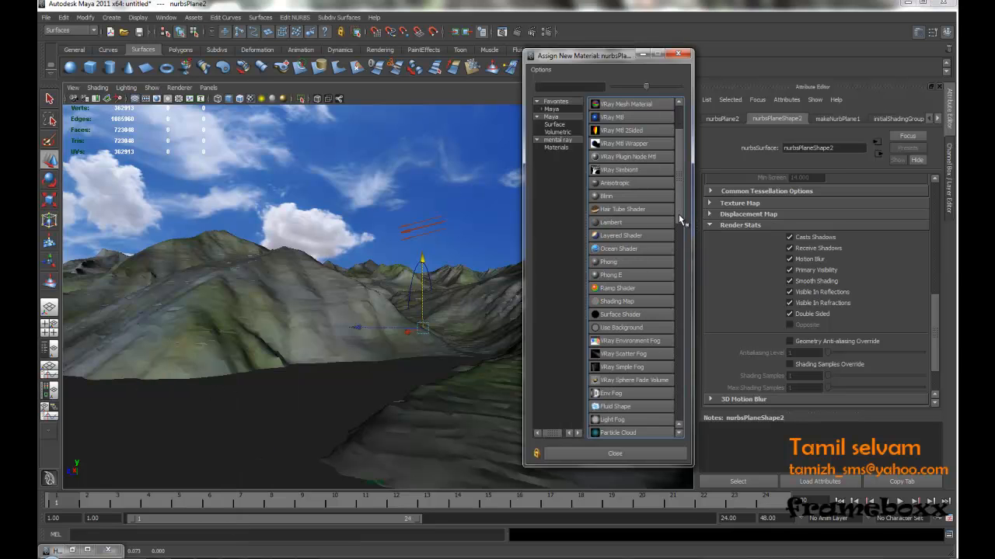
left_click(629, 250)
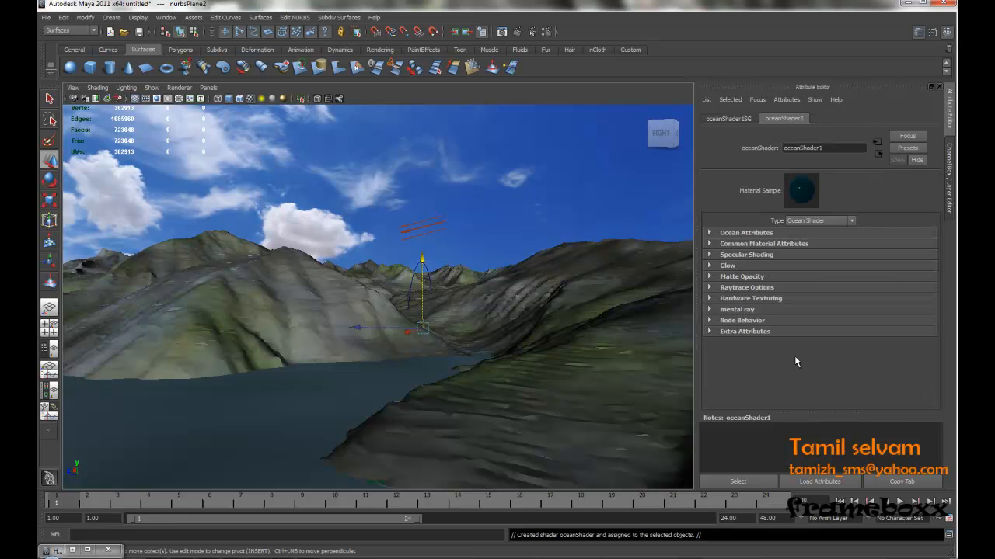
Step: Set the ocean shader's Wave Length Min to 0.080 and Wave Length Max to 0.3
left_click(708, 233)
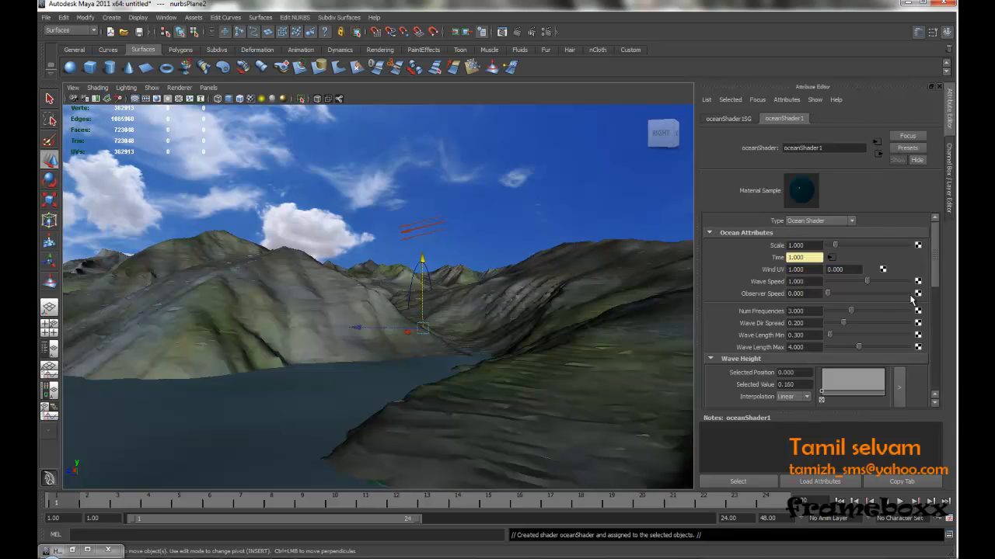
double_click(810, 335)
type("0.080")
left_click(812, 346)
double_click(812, 347)
type(".3")
key("Return")
Step: Set the ocean shader's Wave Height selected value to 0.010
double_click(801, 384)
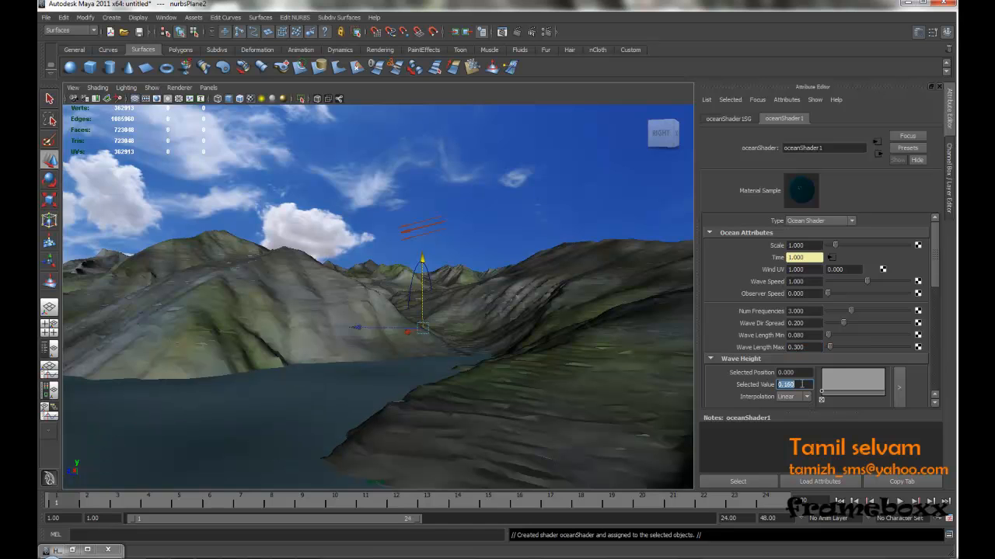
type("0.010")
key("Return")
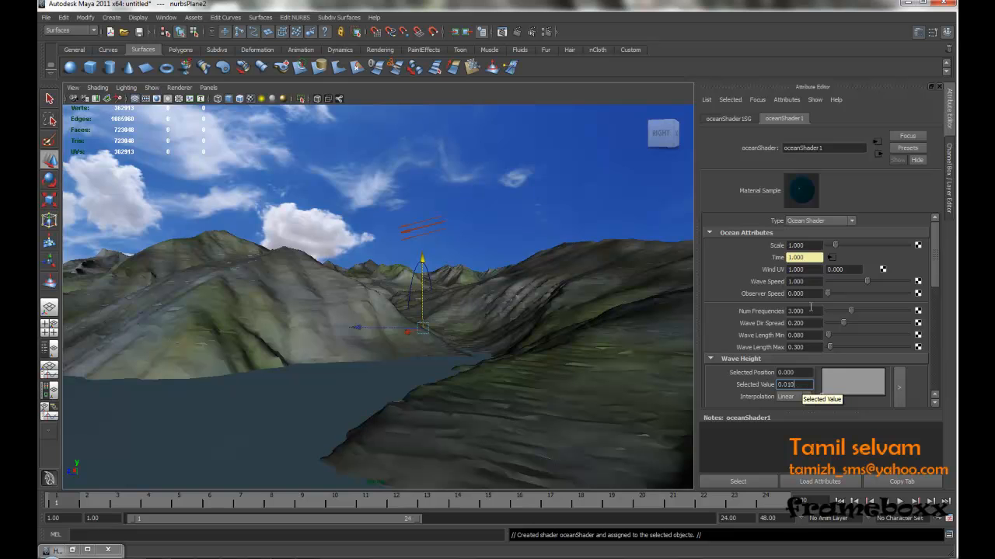
Step: Raise the ocean shader's transparency slightly above black and set its Refractive Index to 1.330
left_click_drag(934, 260, 936, 349)
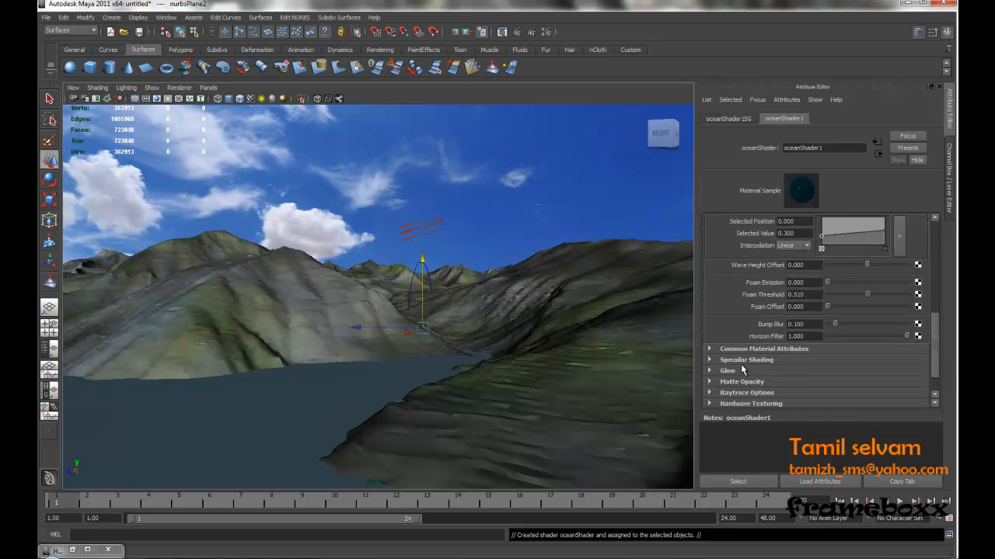
left_click(774, 349)
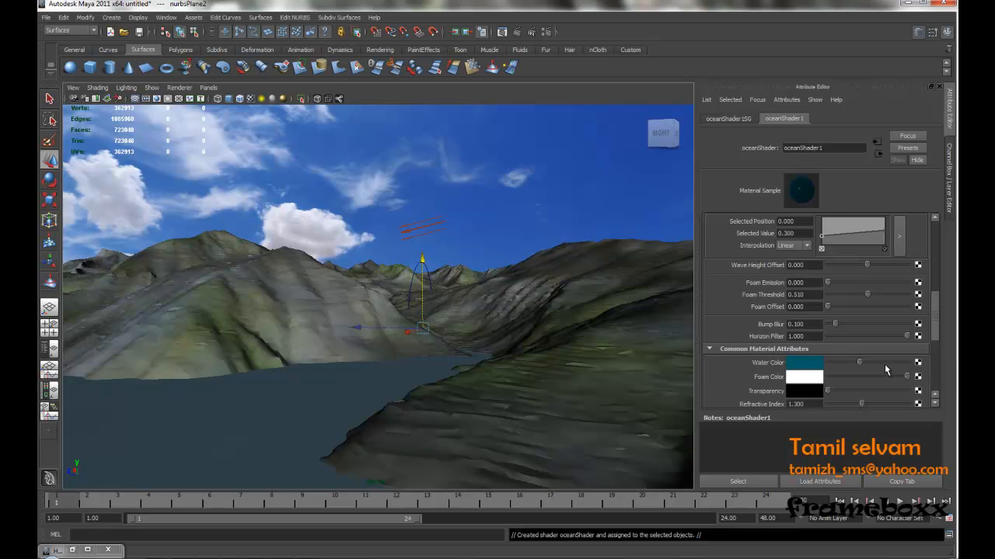
left_click_drag(935, 336, 937, 355)
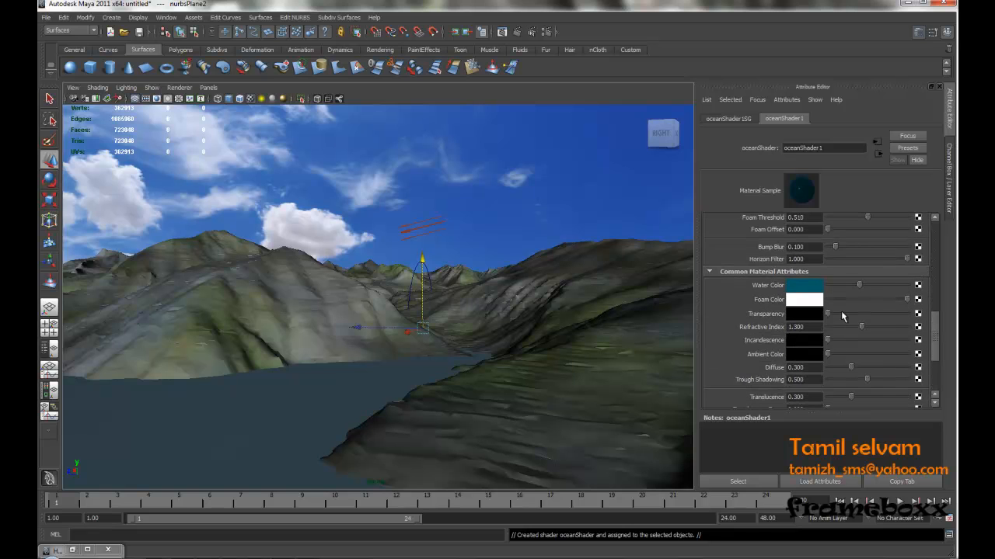
left_click_drag(827, 313, 842, 314)
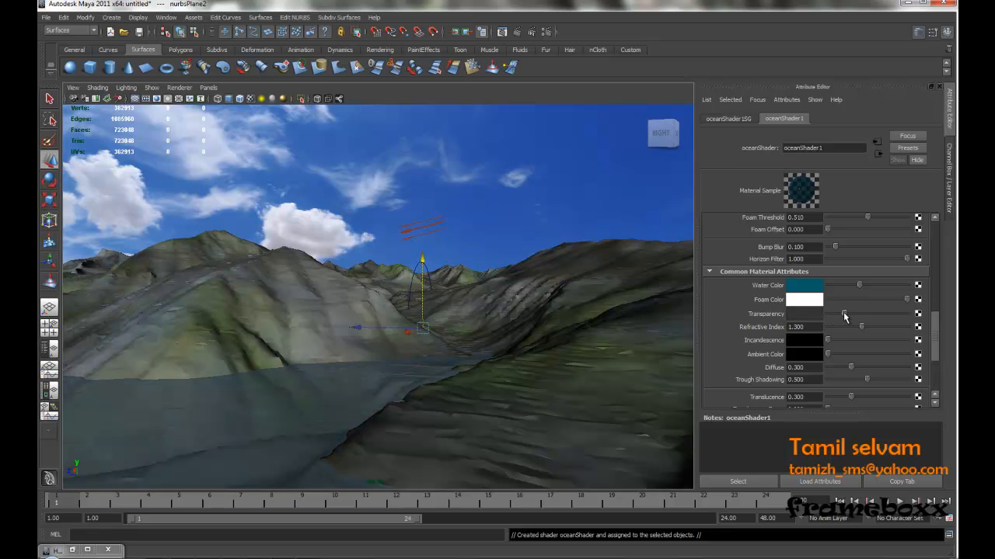
scroll(938, 339, "down", 2)
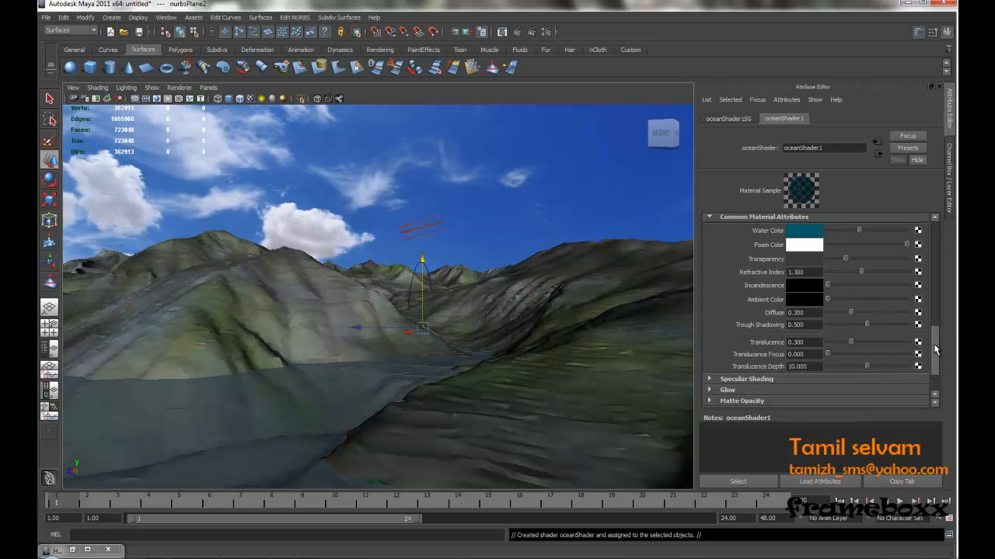
left_click(817, 272)
type("1")
Step: Change the selected color of the ocean shader's Environment ramp to black
scroll(924, 334, "down", 5)
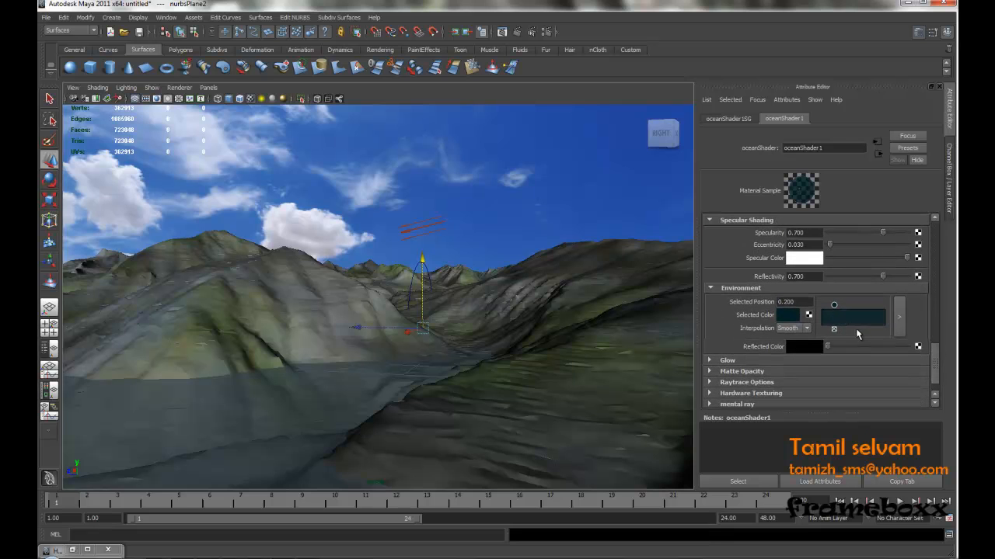
left_click(789, 315)
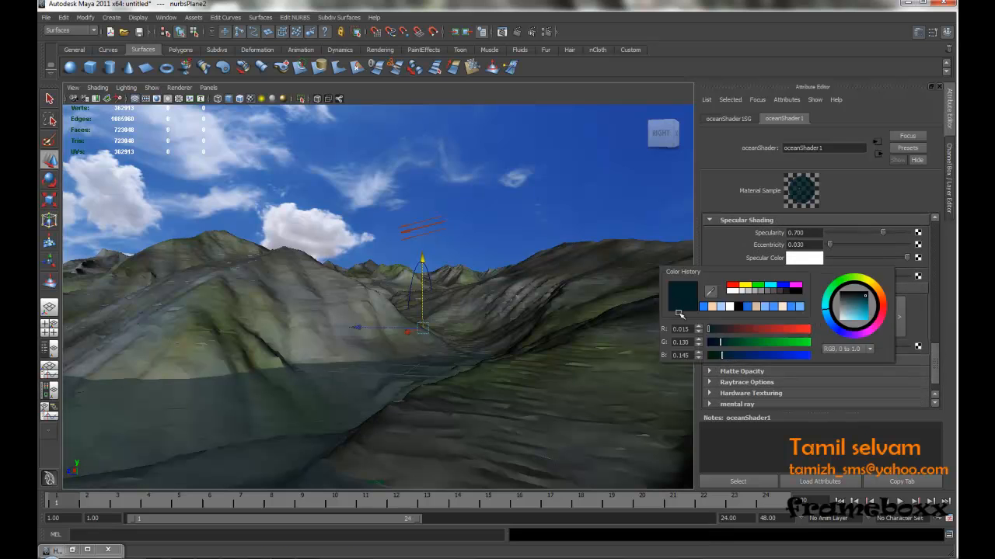
left_click(789, 315)
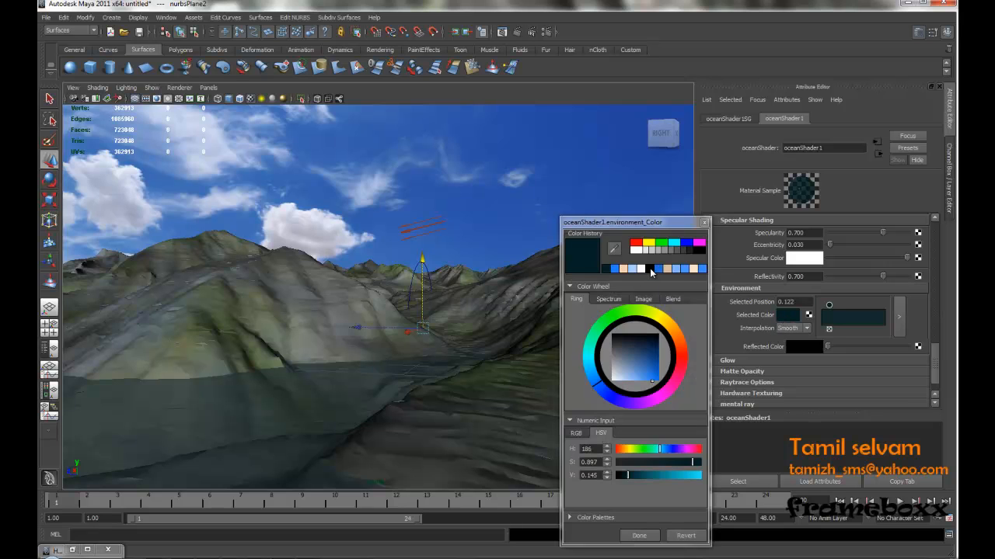
left_click(650, 270)
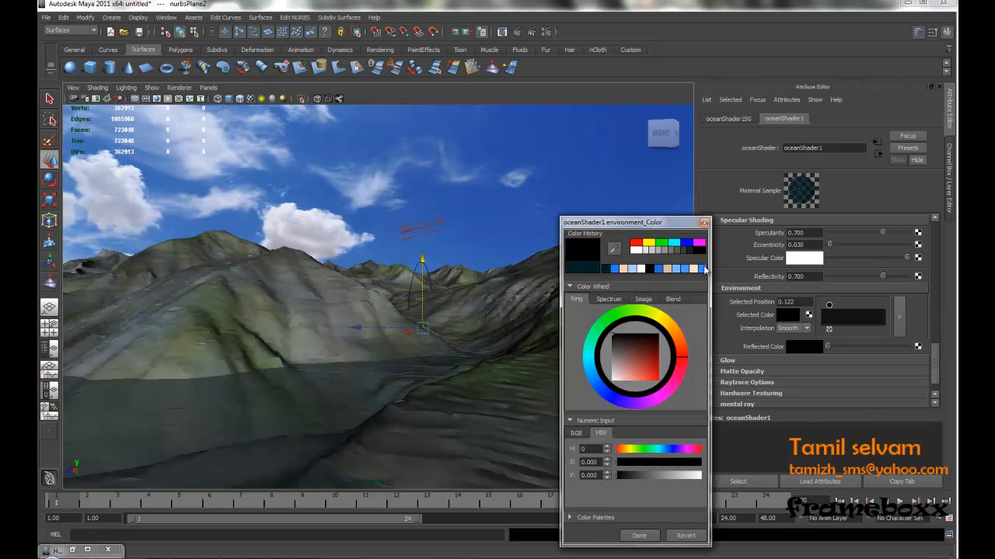
left_click(637, 535)
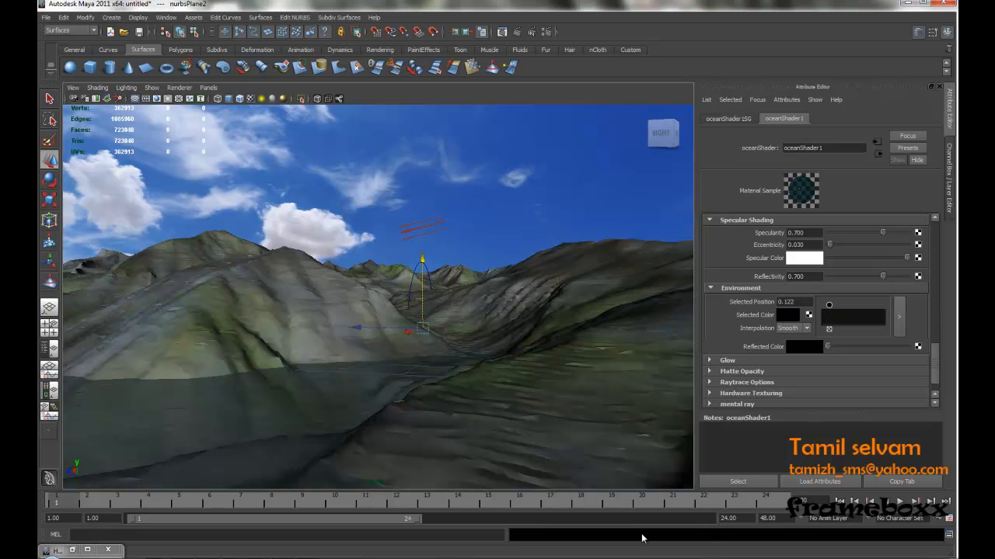
Step: Enable Refractions in the ocean shader's Raytrace Options
left_click(745, 383)
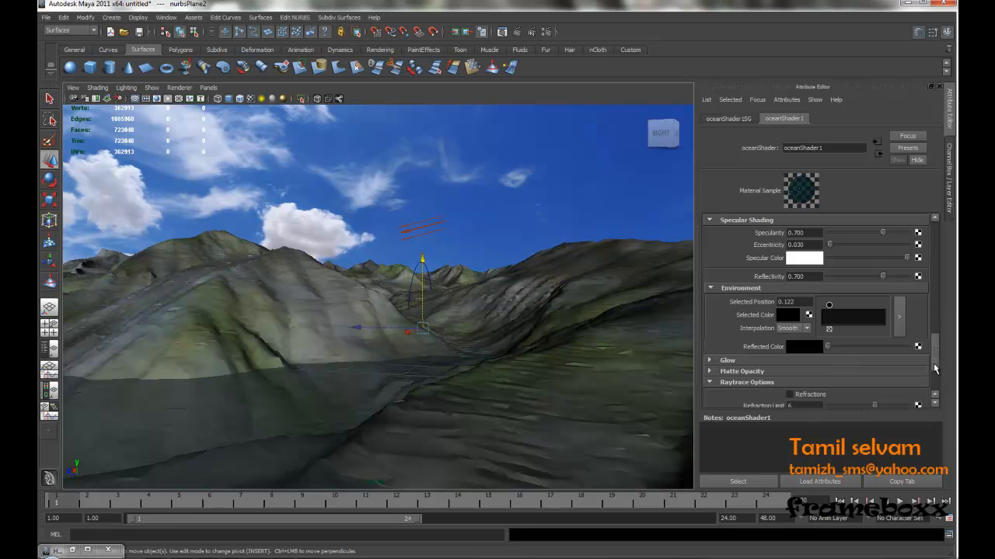
left_click(790, 394)
mouse_move(937, 358)
left_mouse_down()
mouse_move(938, 377)
mouse_move(936, 362)
left_mouse_up()
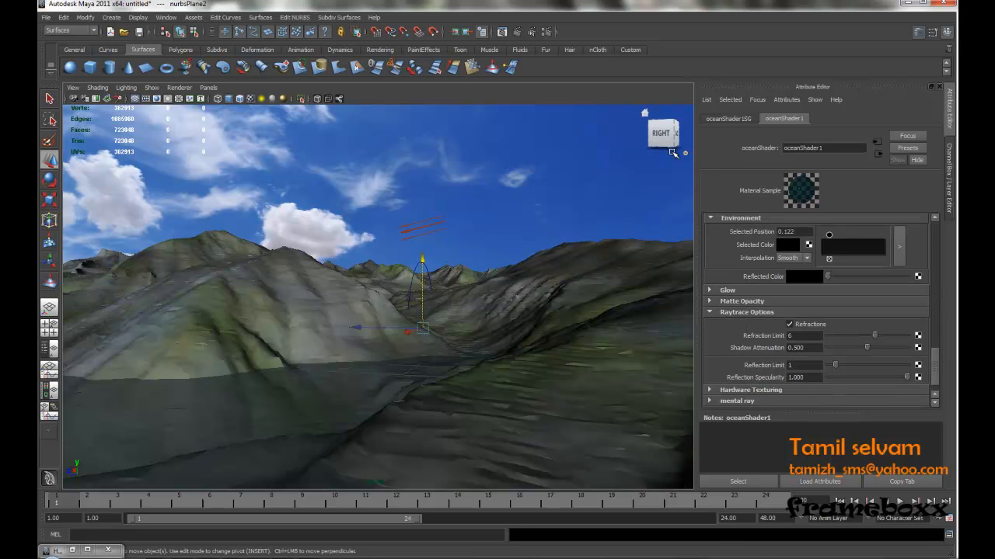
Step: Switch the scene's renderer to mental ray in the Render Settings
left_click(545, 32)
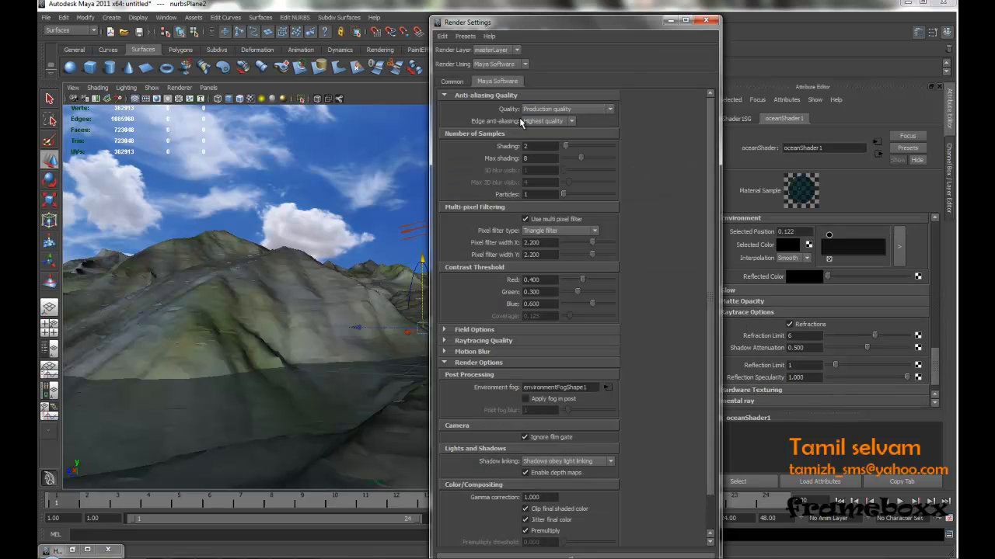
left_click(499, 341)
left_click(516, 65)
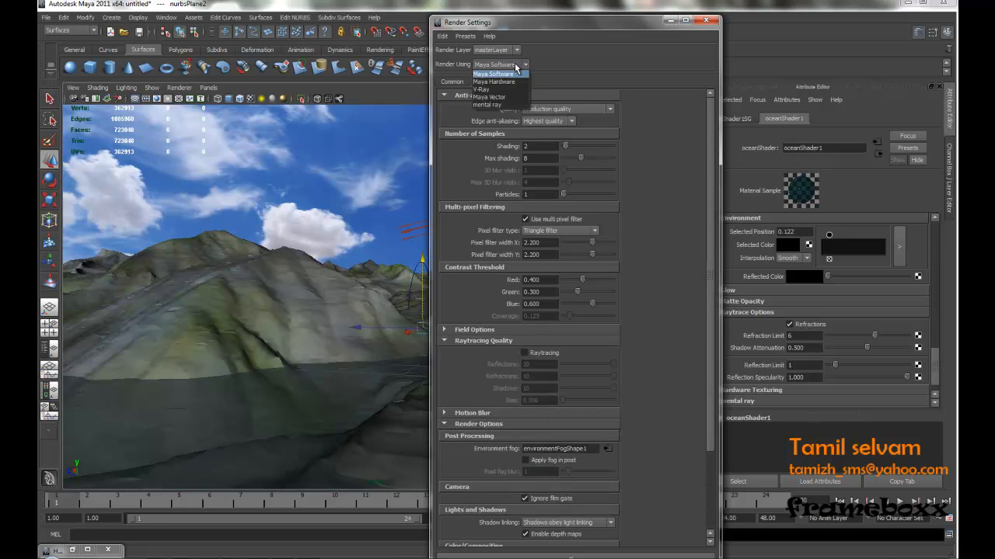
left_click(498, 104)
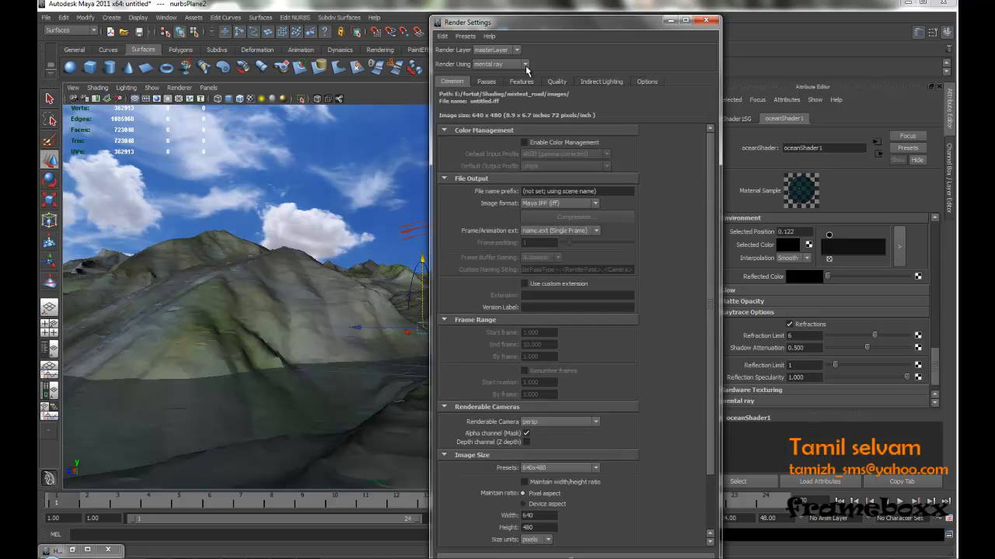
left_click_drag(551, 23, 626, 15)
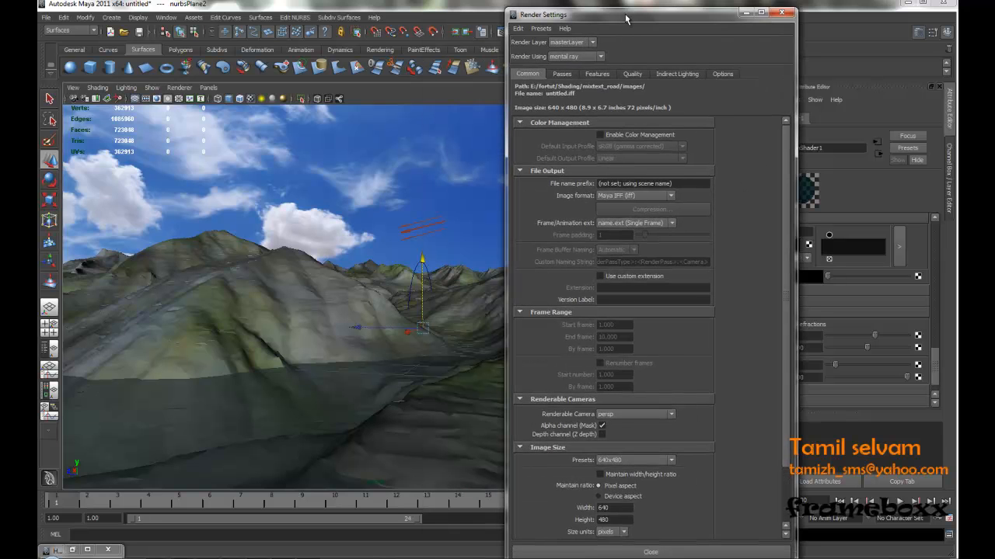
left_click_drag(616, 14, 630, 7)
Step: Apply the Production quality preset for mental ray and change the multi-pixel filter to Mitchell
left_click(646, 68)
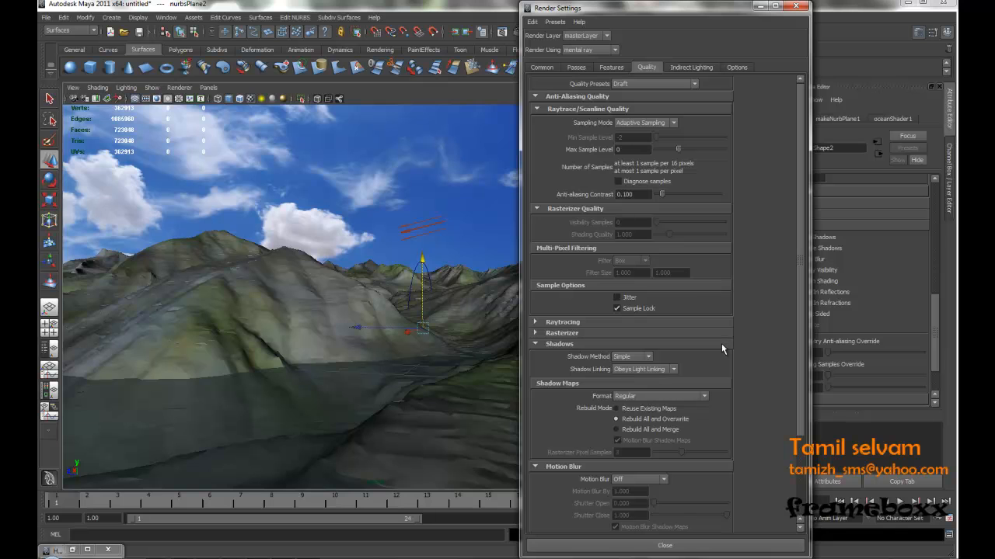
left_click(652, 80)
left_click(636, 170)
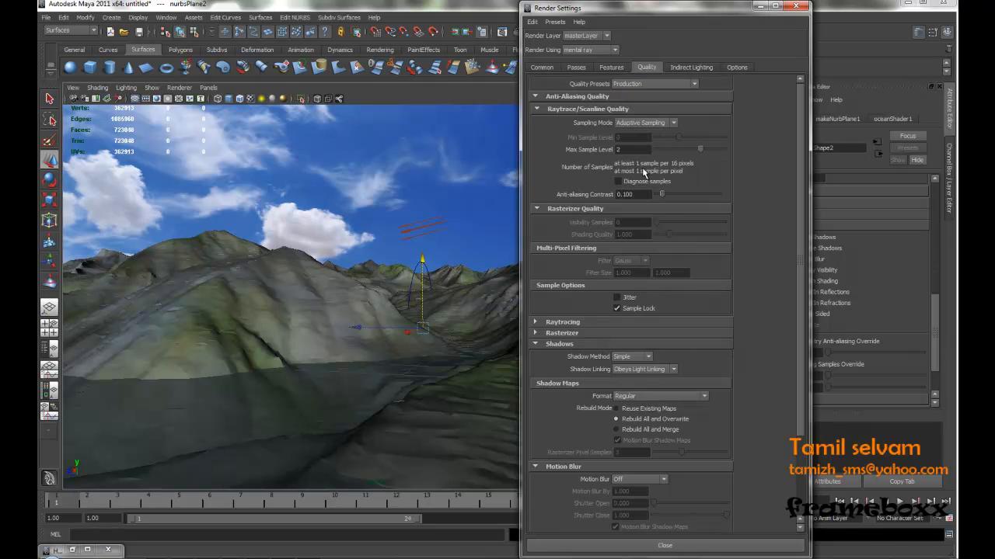
left_click(629, 261)
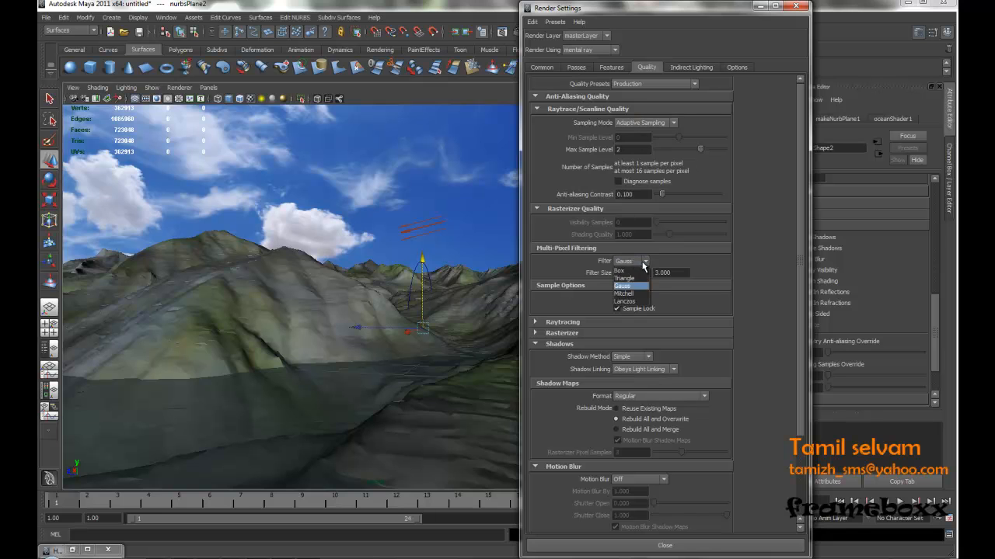
left_click(629, 295)
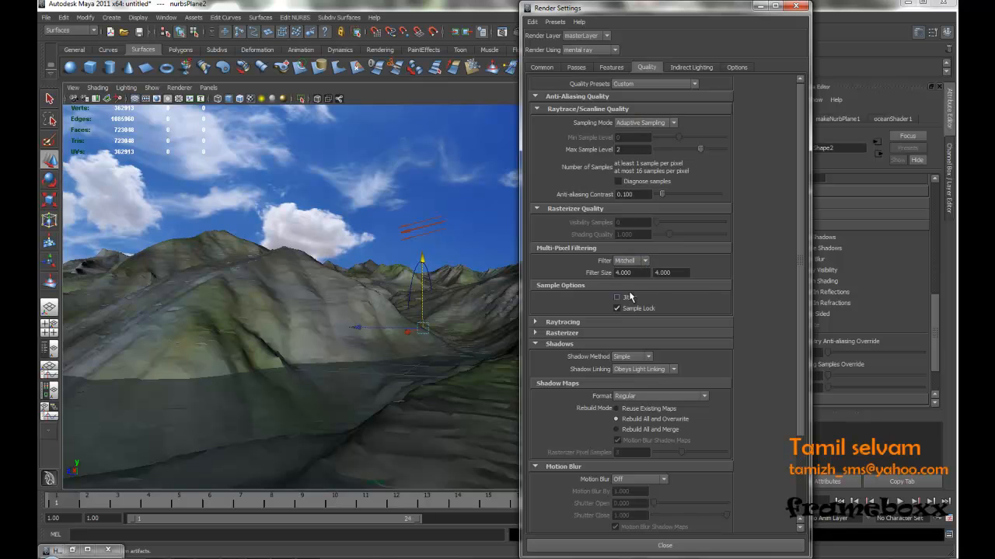
Step: Close the Render Settings, render the view with mental ray, and dismiss the render window
left_click(797, 7)
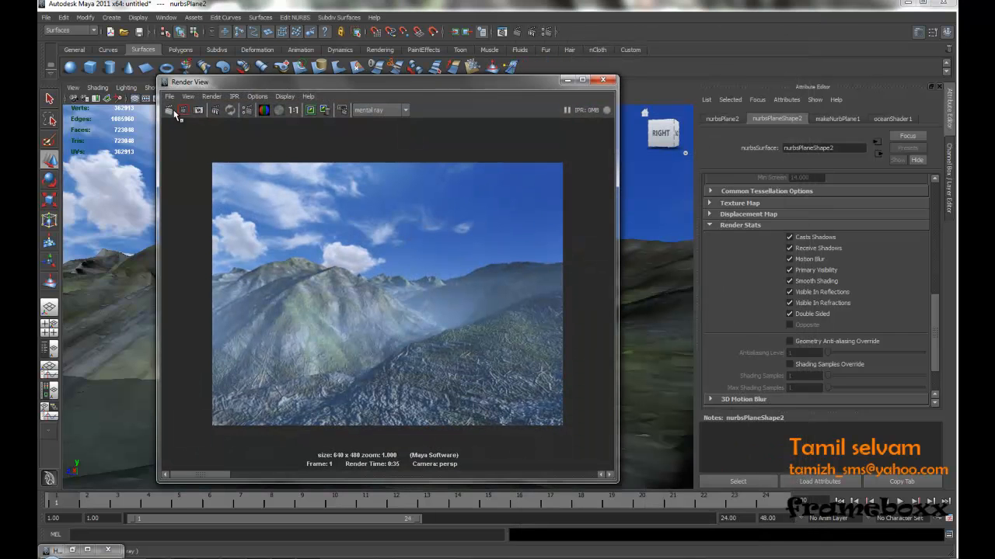
left_click(172, 110)
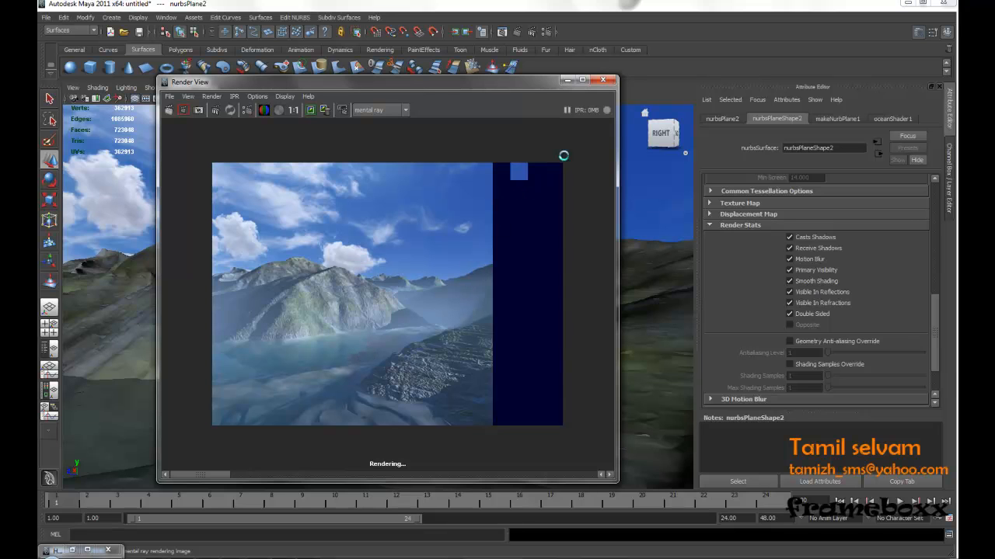
left_click(603, 79)
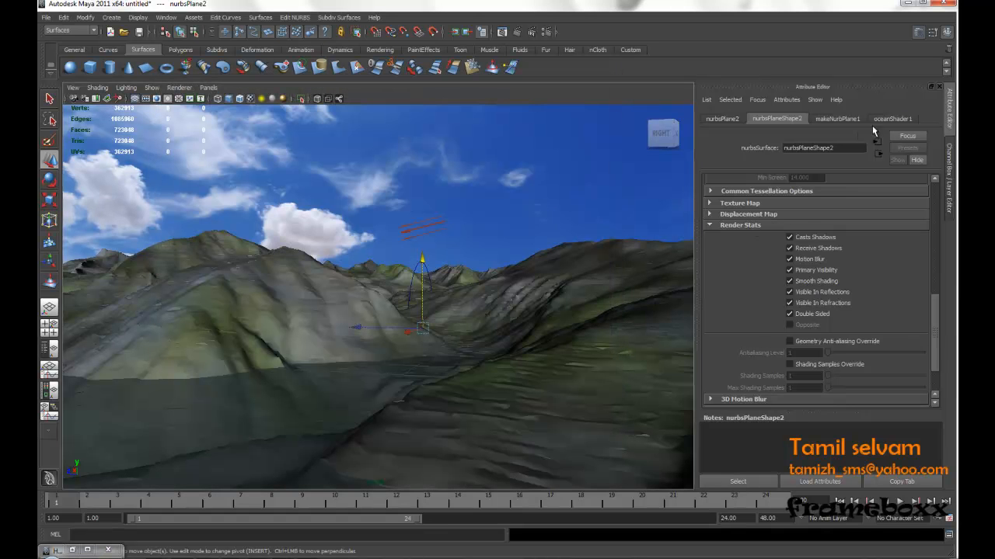
Step: Lower the ocean shader's transparency slightly
left_click(886, 119)
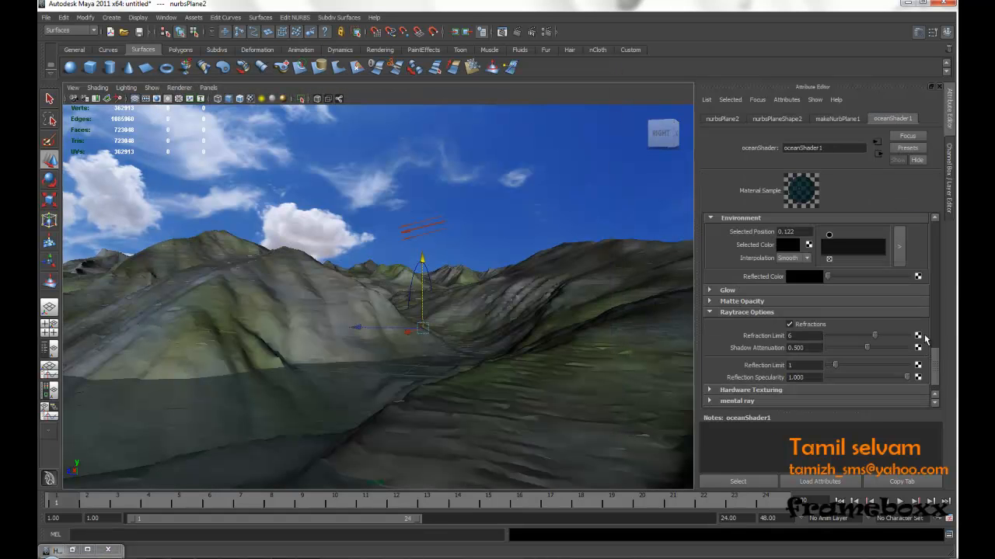
left_click_drag(936, 367, 940, 311)
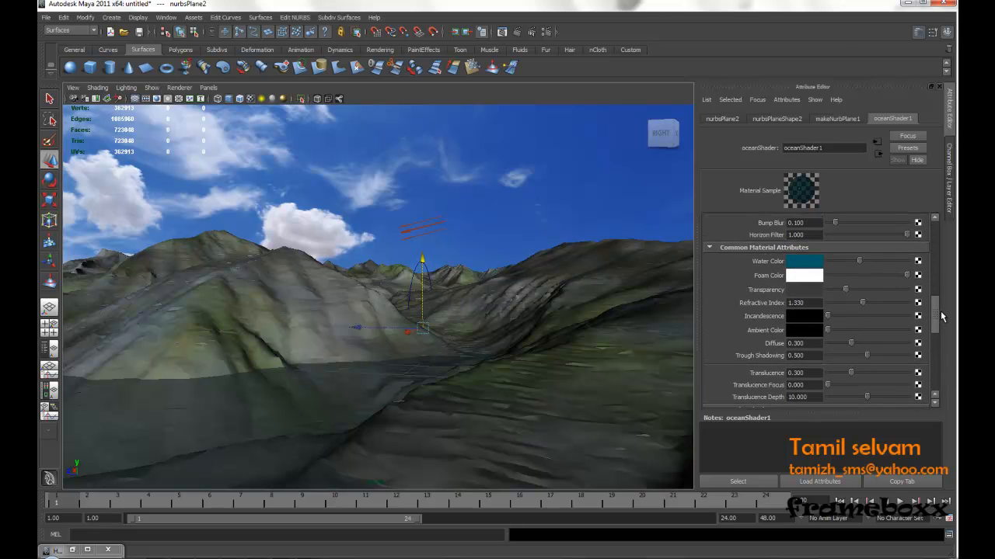
left_click_drag(847, 293, 842, 293)
Step: Reframe the perspective view so the water fills the foreground below the mountain, and re-render it with mental ray
mouse_move(401, 379)
left_mouse_down("alt")
mouse_move(359, 332)
mouse_move(386, 348)
mouse_move(382, 339)
left_mouse_up("alt")
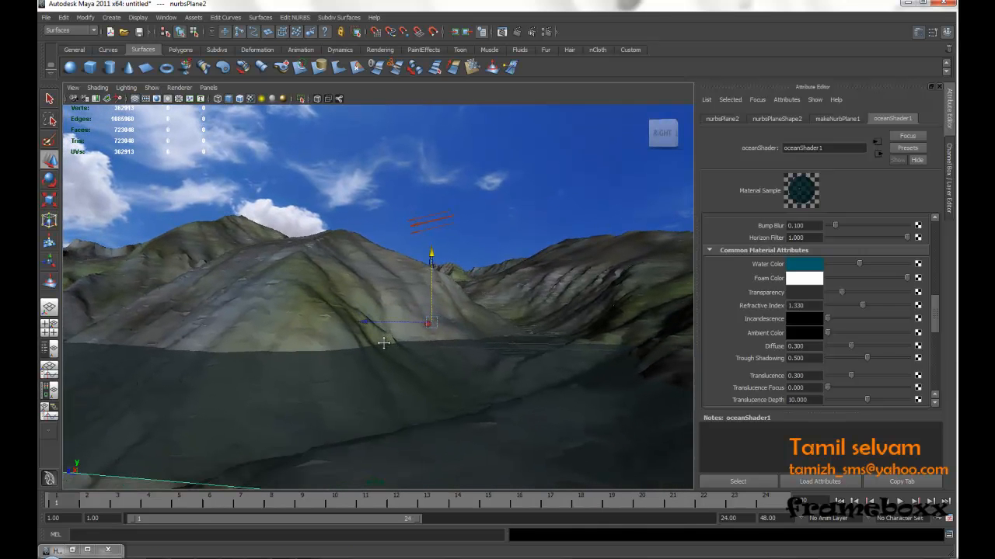
left_click_drag(428, 189, 441, 161, "alt")
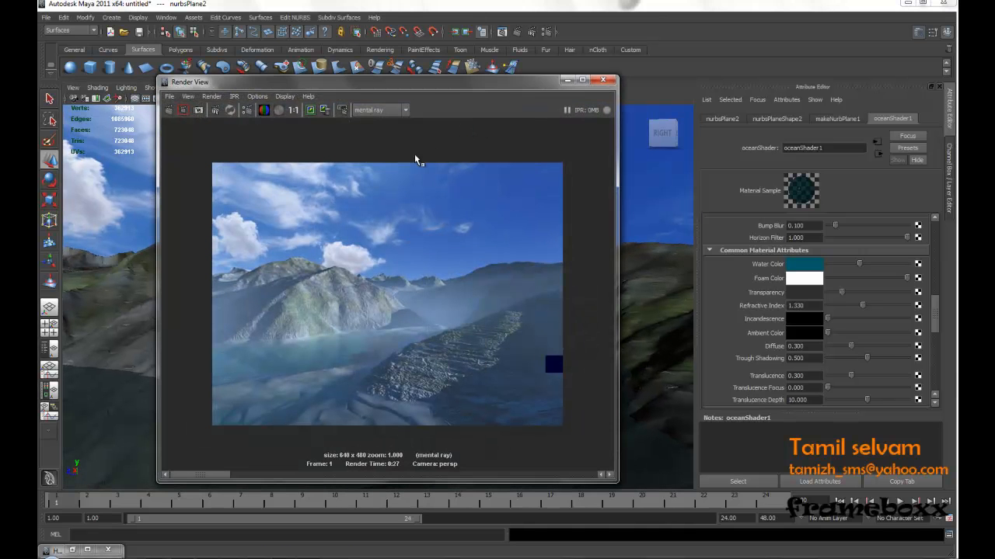
left_click(169, 109)
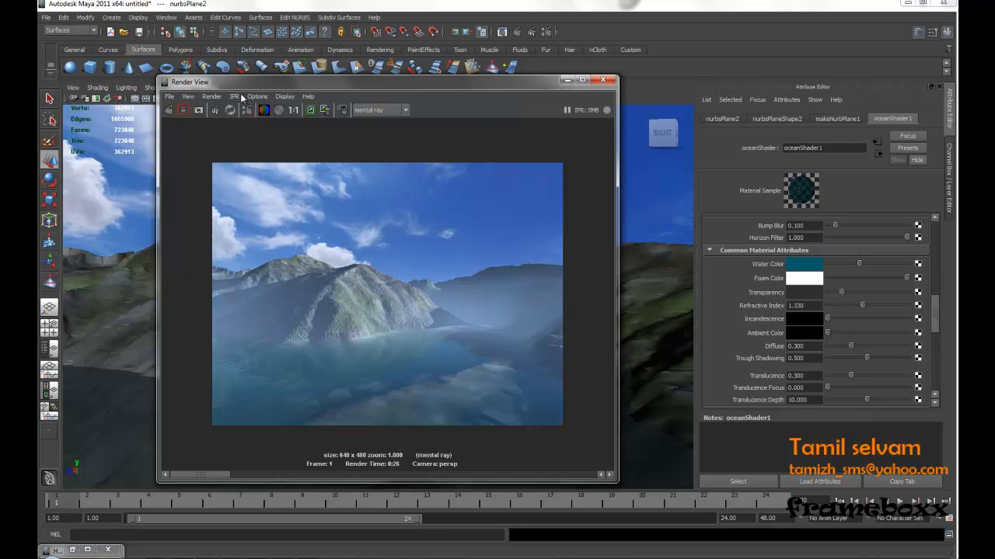
Step: Open the attributes of envFogMaterial from the Hypershade, and minimize the Hypershade
left_click(58, 550)
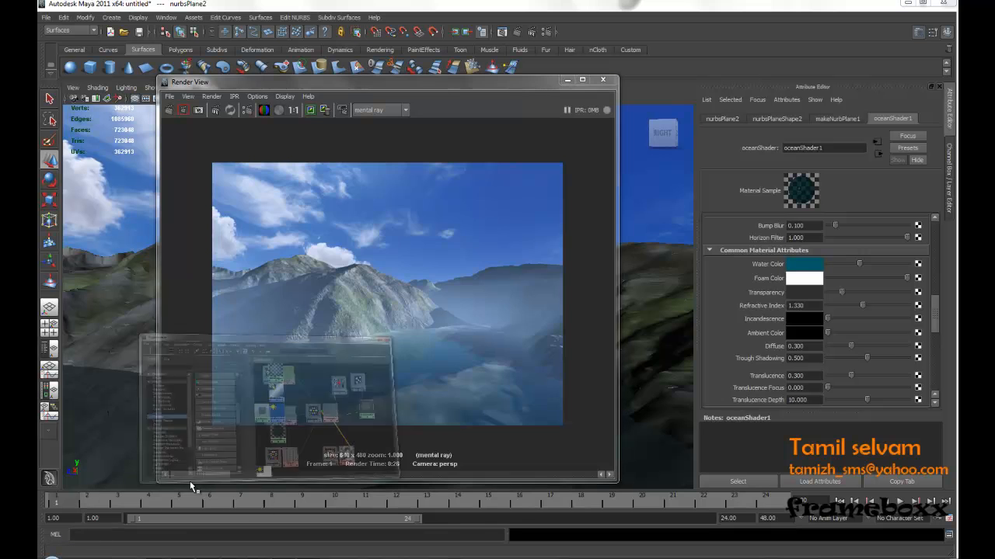
left_click(484, 324)
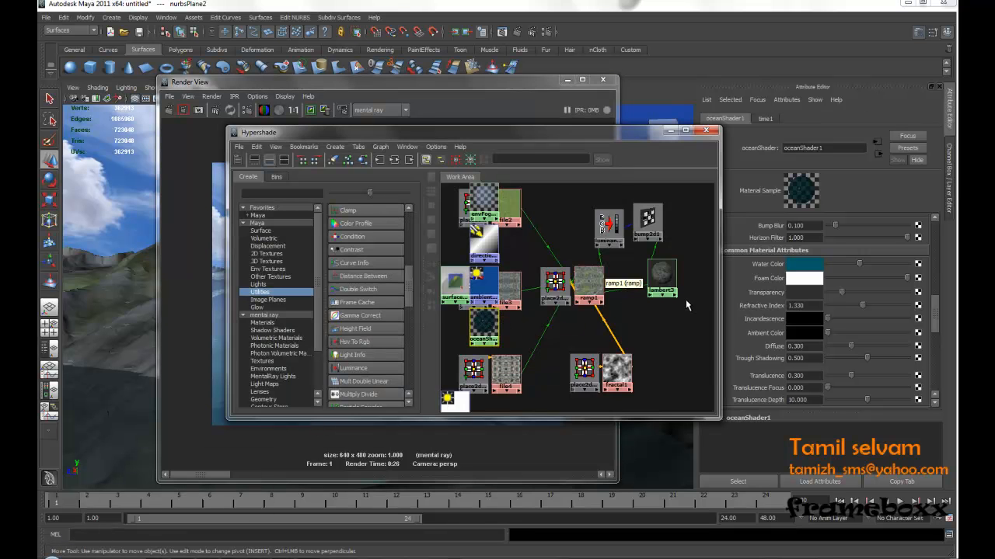
left_click(671, 131)
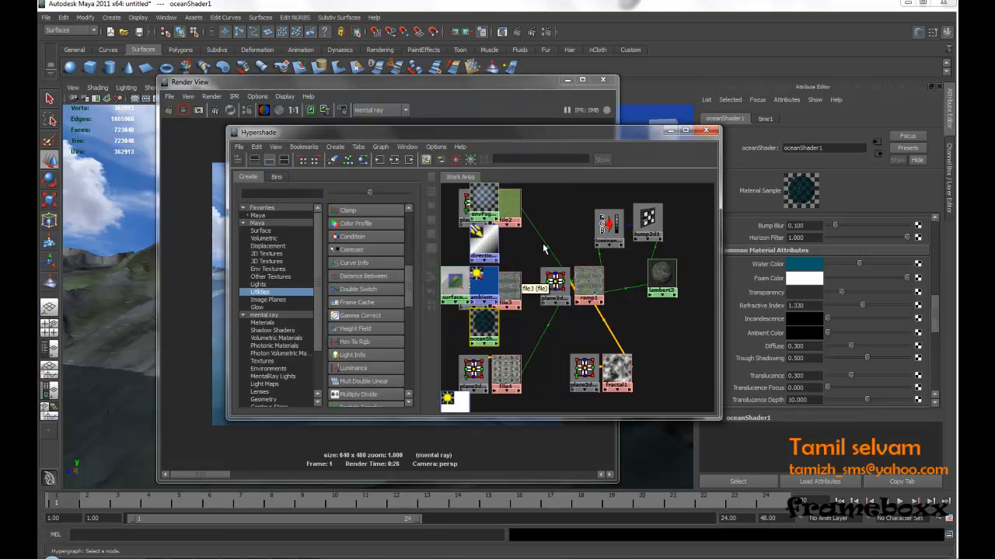
left_click(480, 200)
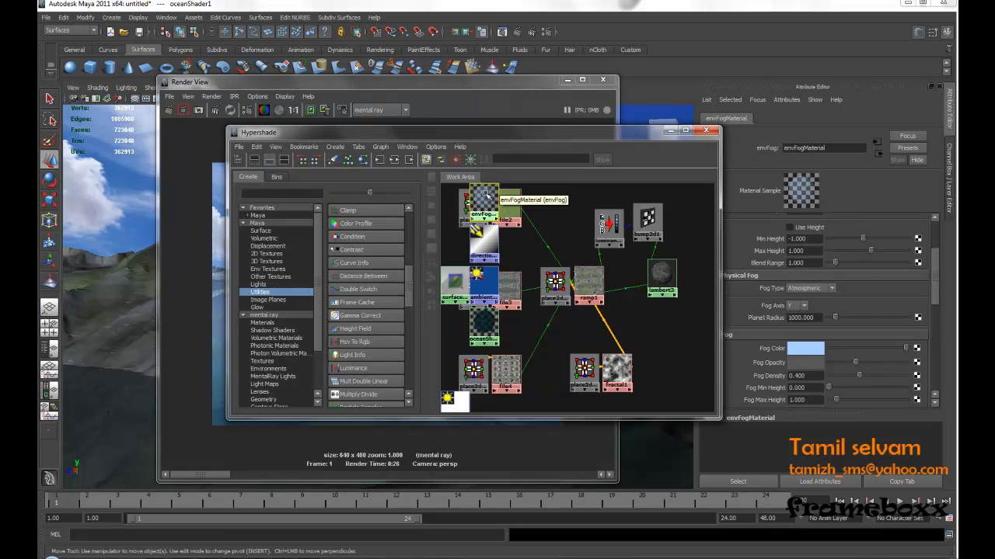
left_click(670, 132)
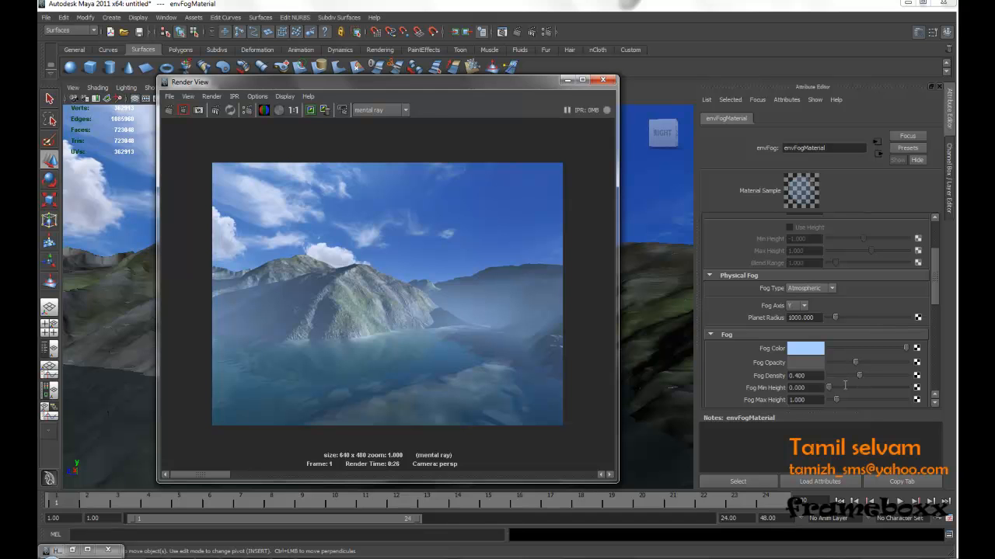
Step: Change the fog colour of envFogMaterial to a deeper, more saturated blue
left_click(808, 398)
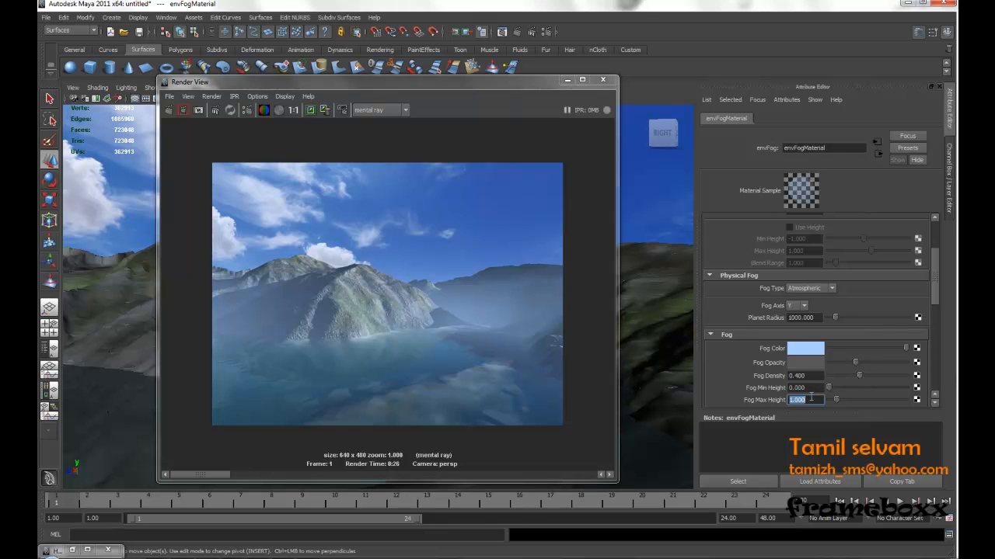
left_click_drag(933, 291, 938, 302)
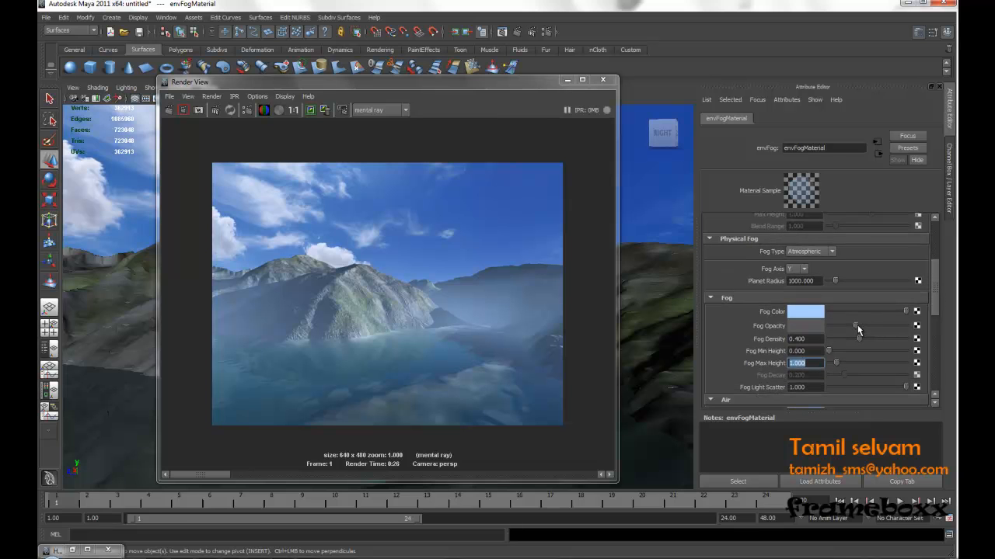
left_click(808, 312)
left_click_drag(668, 473, 677, 474)
left_click(643, 549)
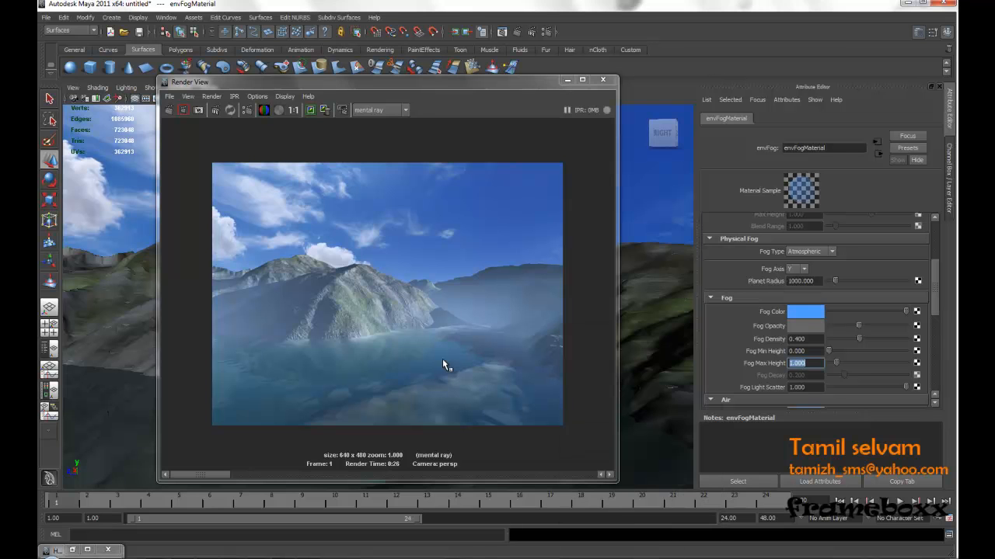
Step: Render a tall region over the central mountain with mental ray, followed by a wider region covering the distant hills and water
left_click_drag(327, 197, 422, 413)
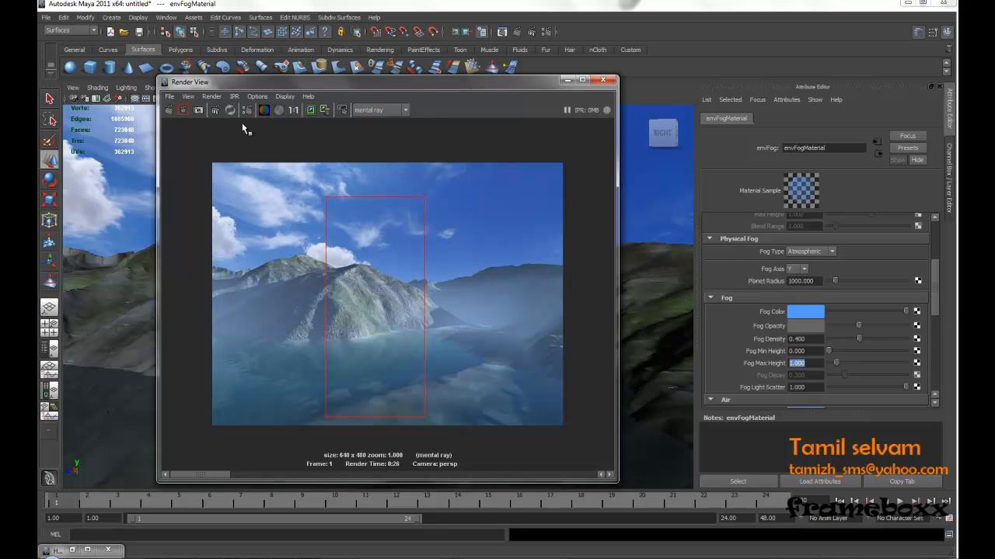
left_click(183, 109)
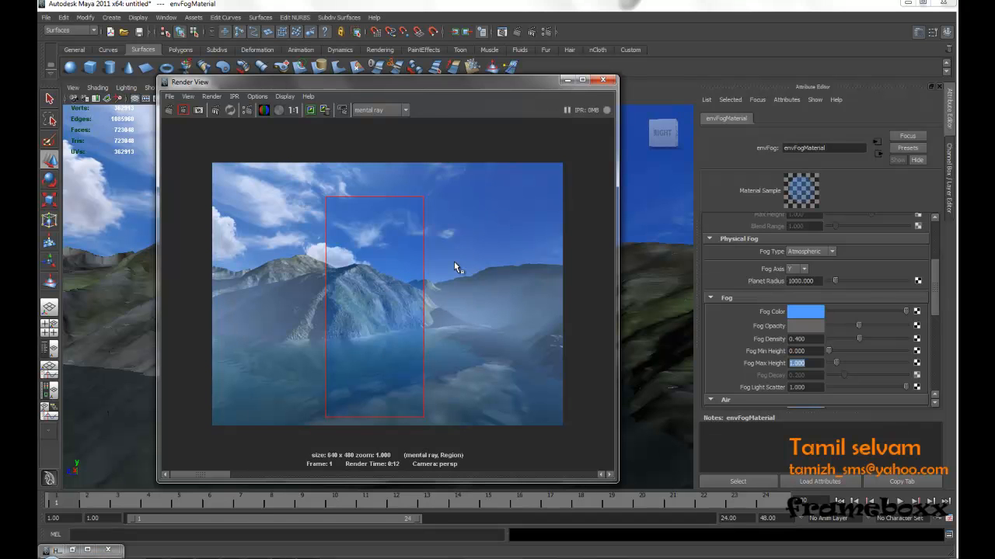
left_click_drag(380, 209, 533, 417)
left_click(186, 111)
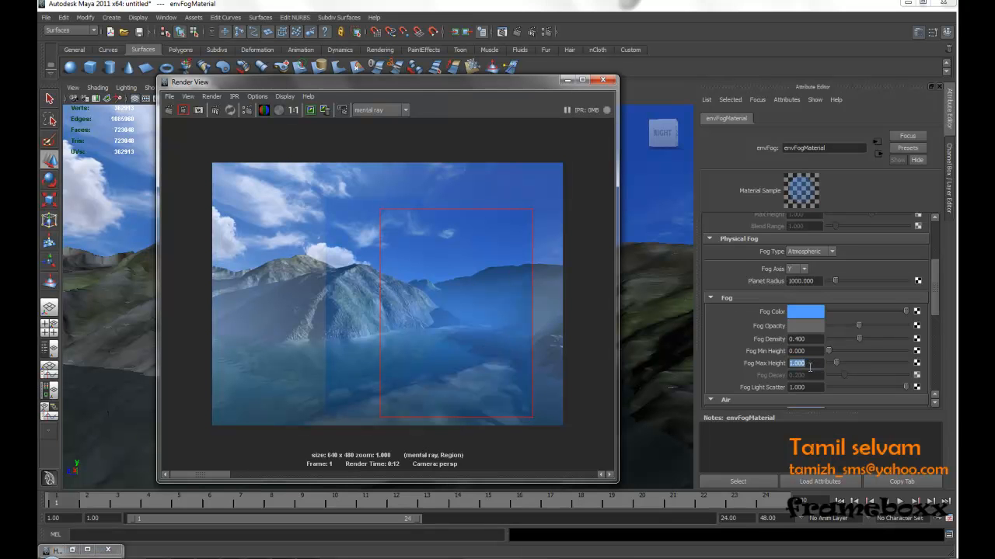
Step: Lower the fog opacity, set Fog Max Height to 1.5 and Fog Density to 0.277, re-rendering the region to check the fog
left_click_drag(858, 326, 847, 326)
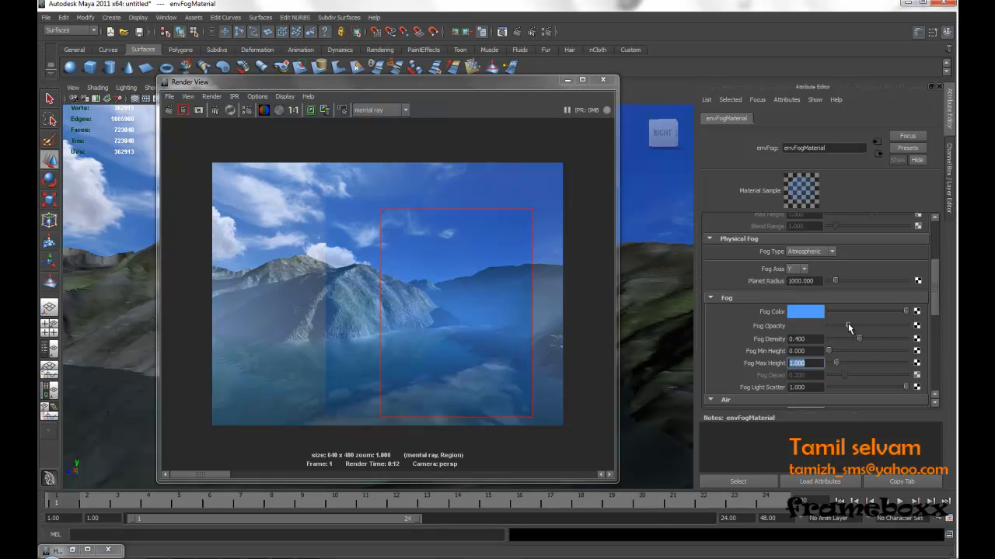
type("1.5")
key("Return")
left_click(184, 109)
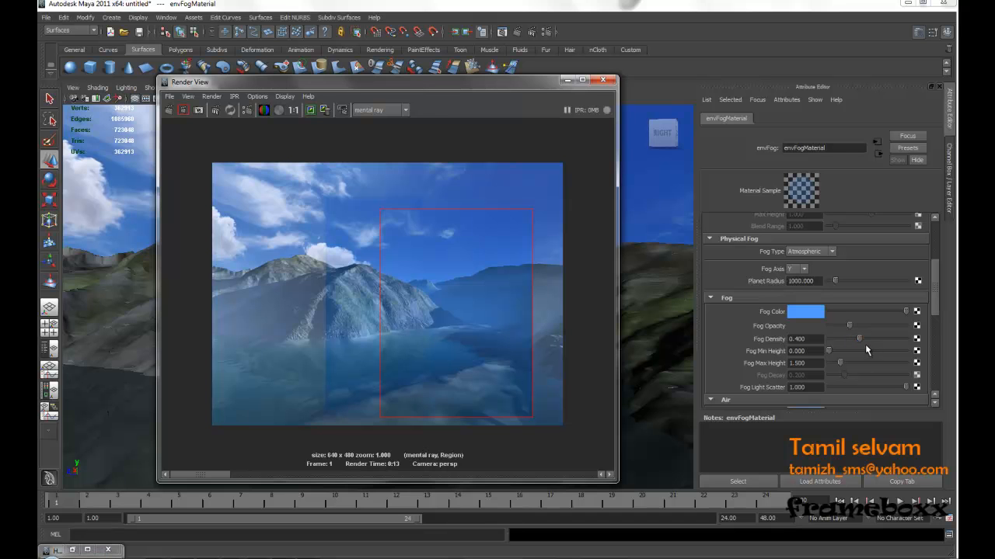
left_click_drag(858, 340, 849, 340)
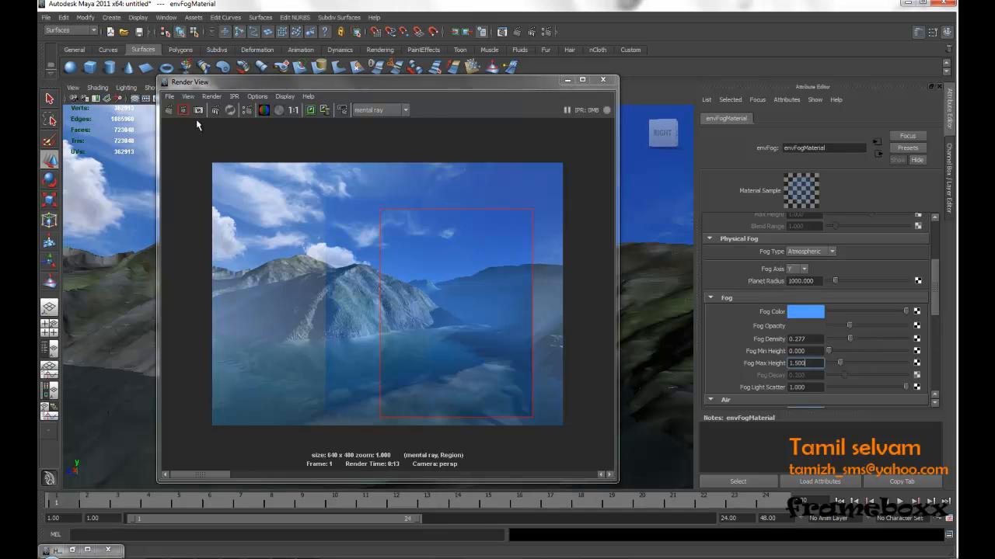
left_click(183, 110)
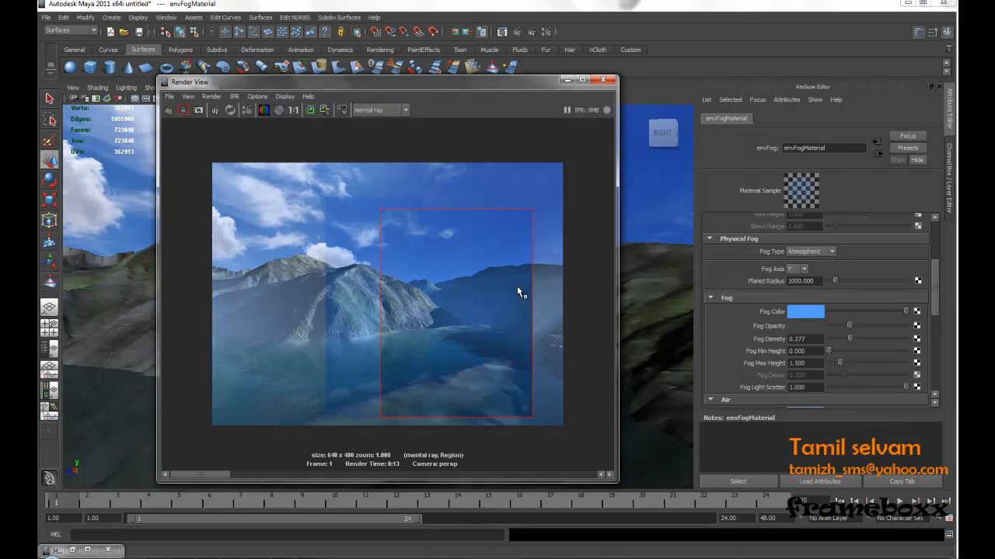
Step: Rotate the directional light to change the sun direction and re-render the whole frame with mental ray
left_click_drag(318, 84, 245, 289)
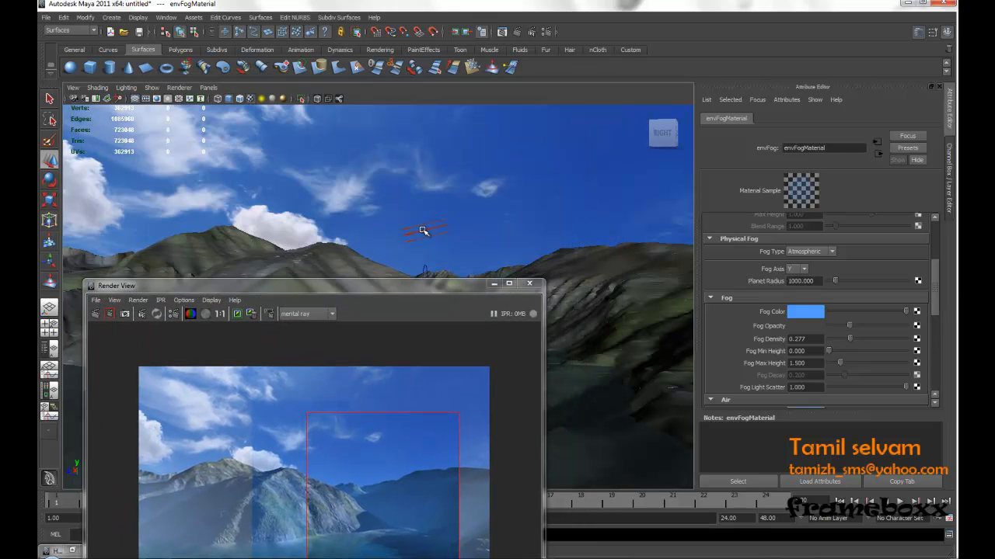
left_click(424, 230)
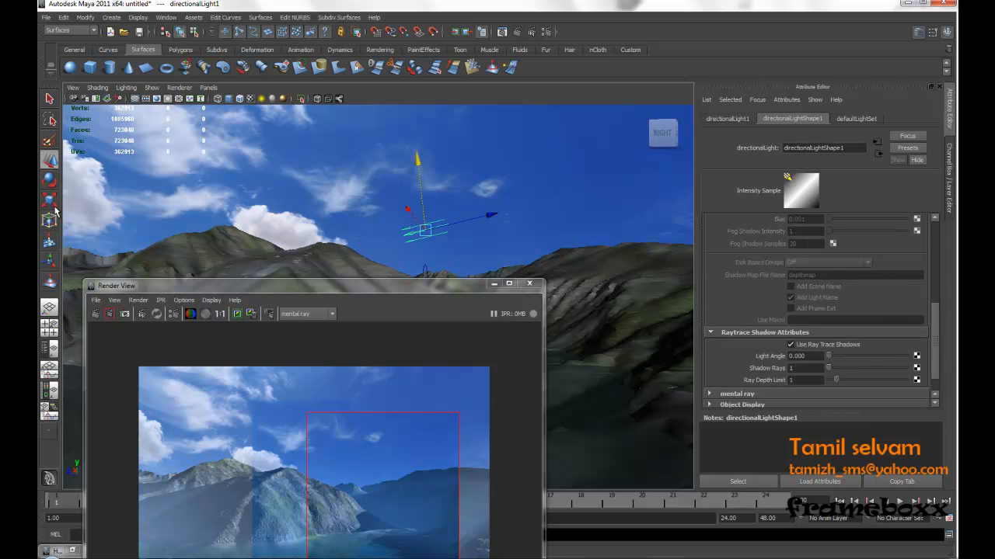
left_click(49, 180)
left_click_drag(473, 232, 515, 220)
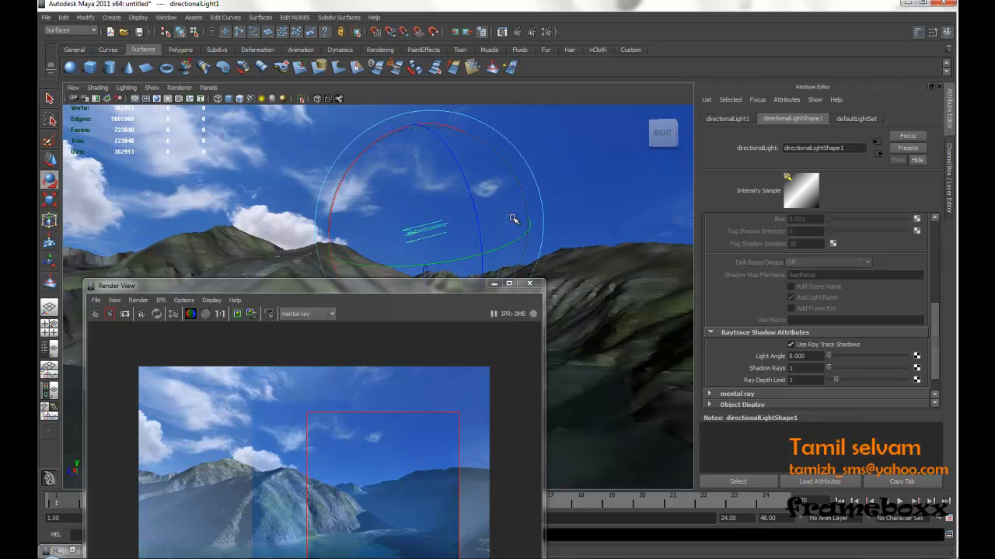
left_click_drag(428, 288, 440, 133)
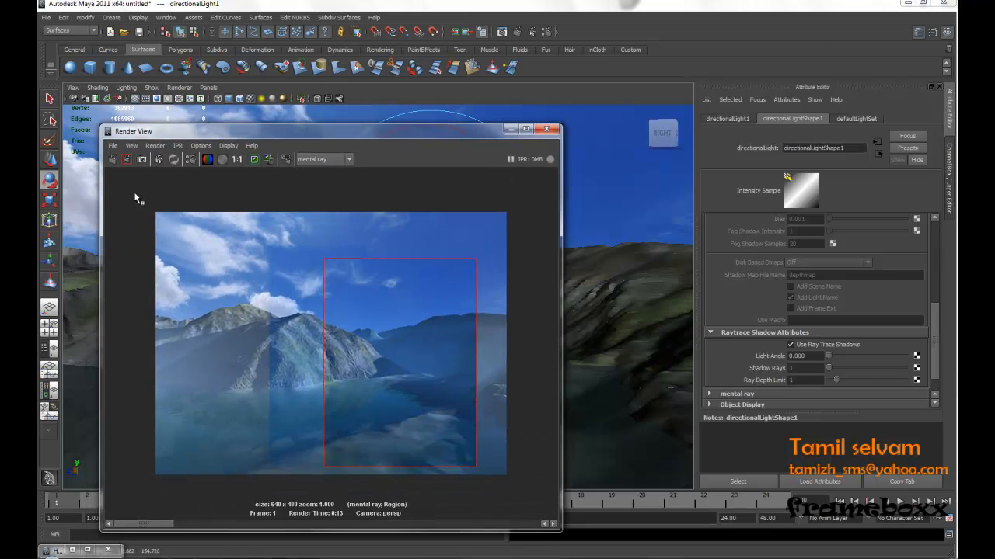
left_click(113, 161)
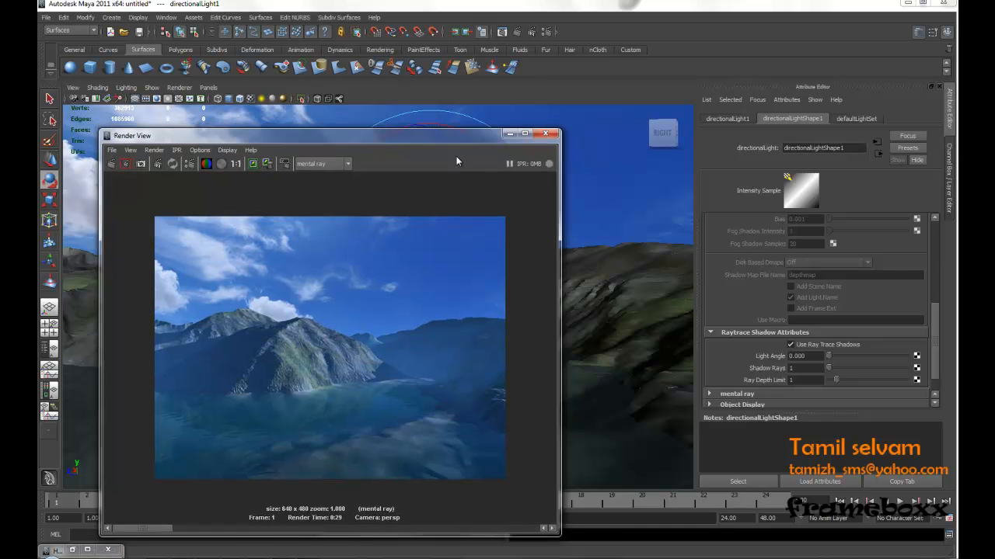
Step: Rotate the directional light further and render a region covering the mountain and shoreline
left_click_drag(466, 130, 493, 323)
left_click_drag(371, 147, 359, 188)
left_click_drag(427, 324, 432, 82)
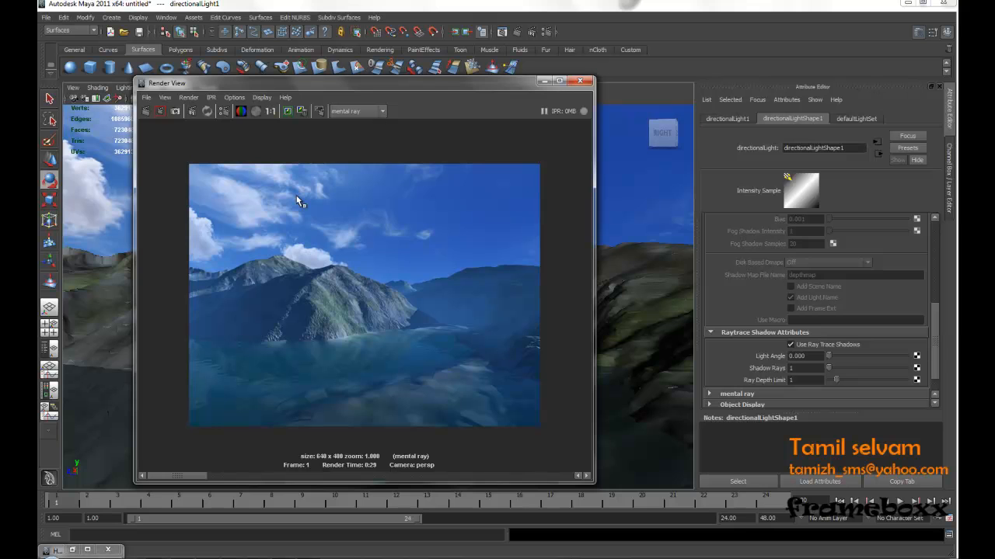
left_click_drag(280, 192, 490, 388)
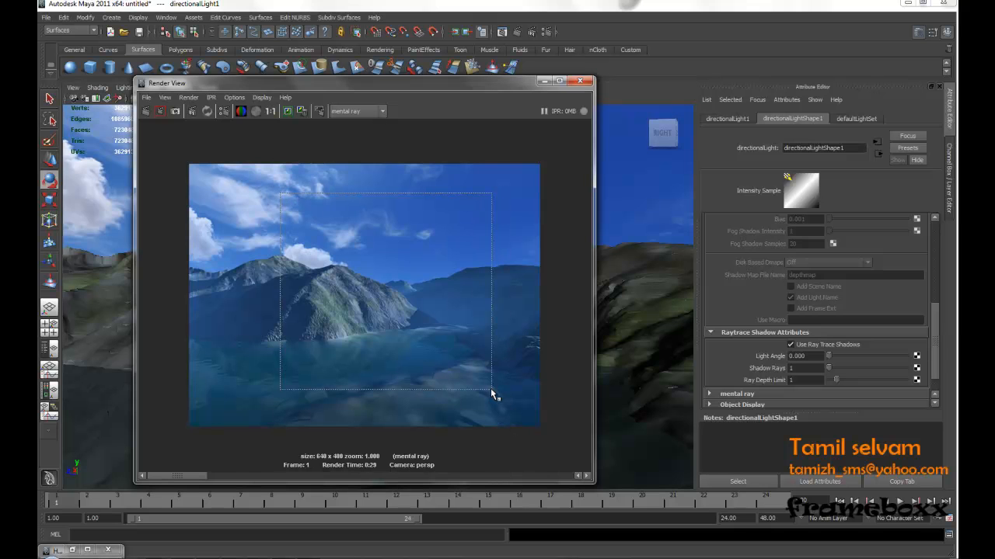
left_click(161, 111)
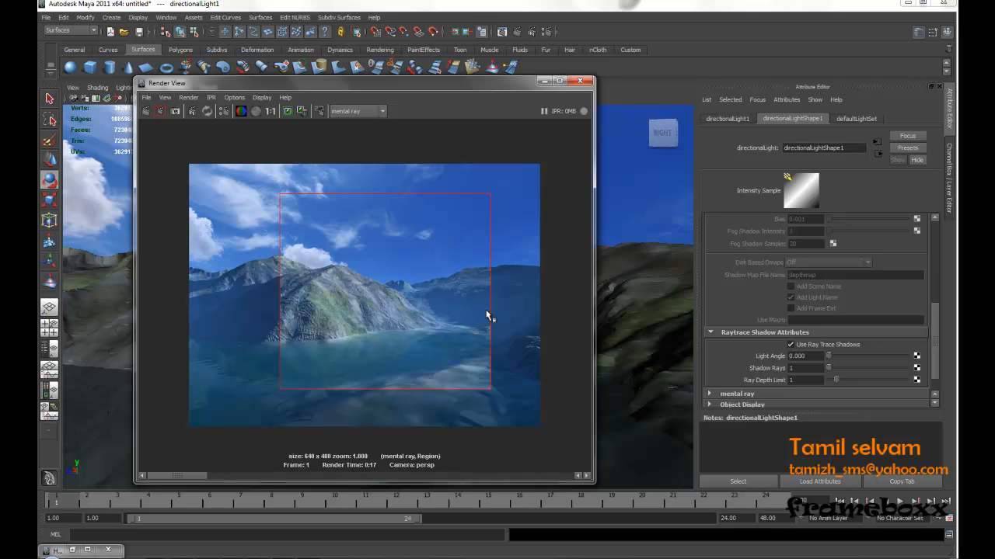
Step: Close the render window and raise the water plane very slightly with the Move tool
left_click(580, 80)
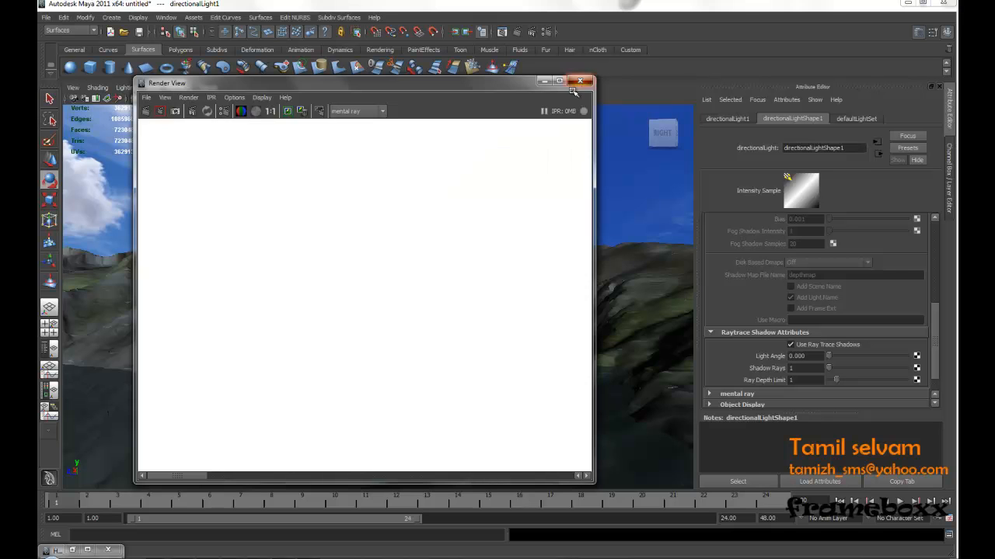
left_click(448, 408)
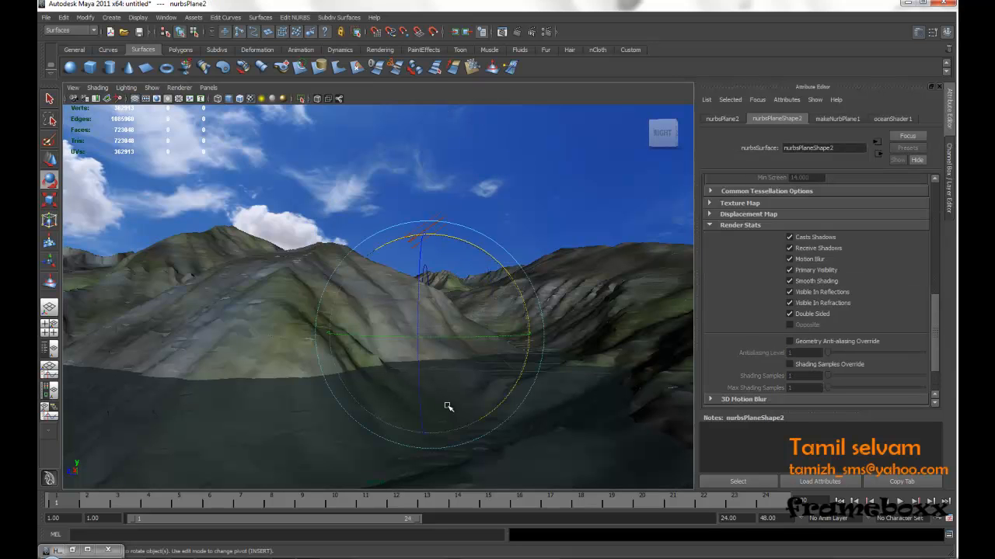
key("w")
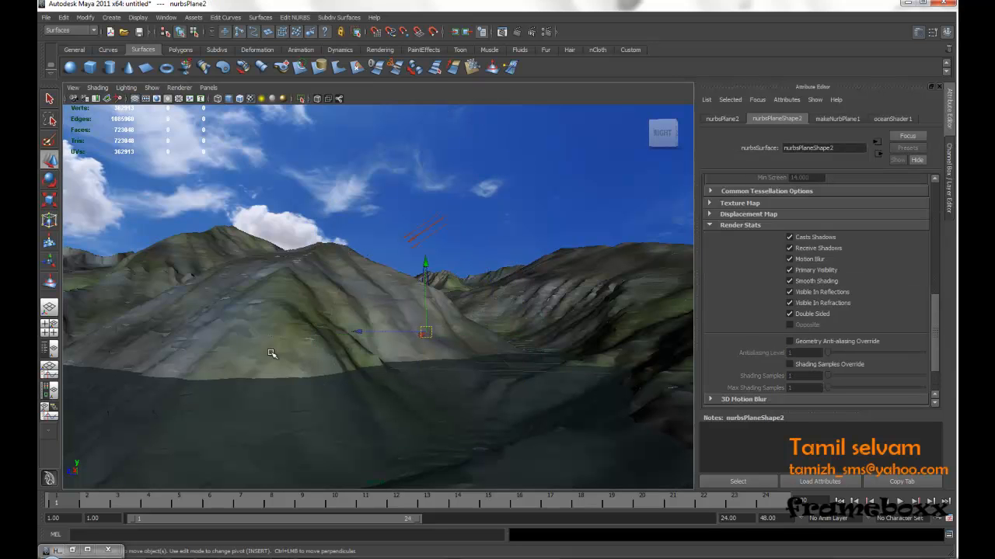
left_click_drag(424, 267, 427, 265)
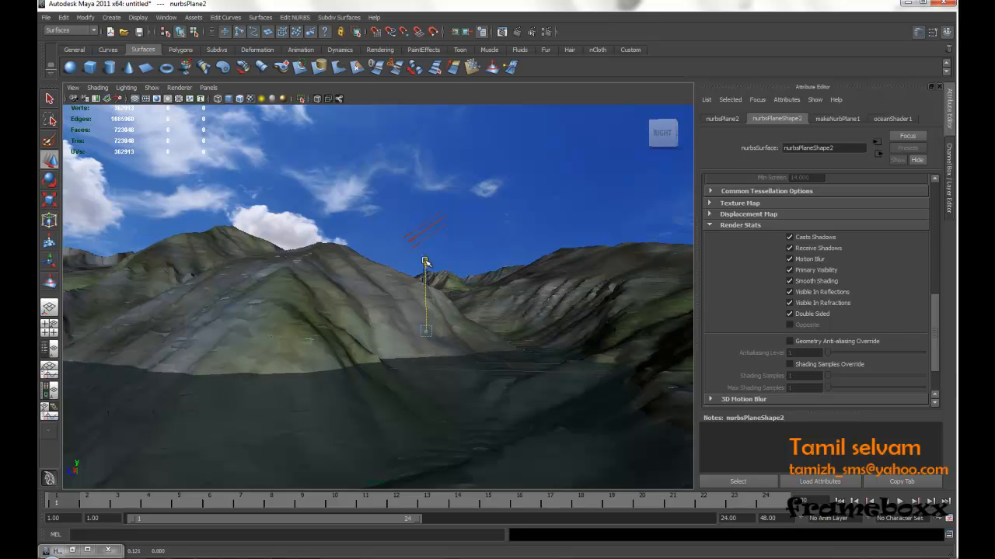
Step: Select the displaced mountain mesh and move it up slightly relative to the water
left_click(351, 291)
left_click_drag(427, 299, 426, 308)
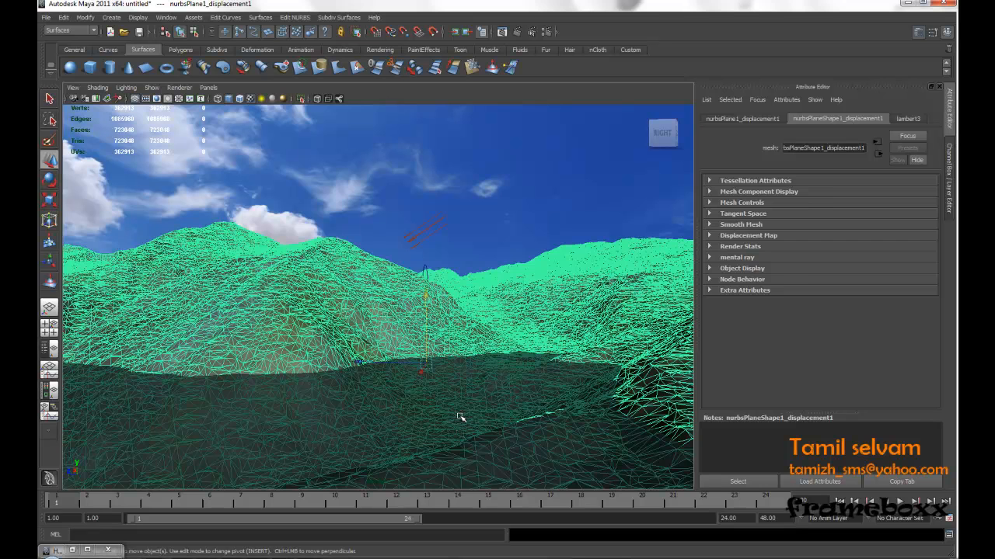
left_click(454, 360)
left_click(393, 317)
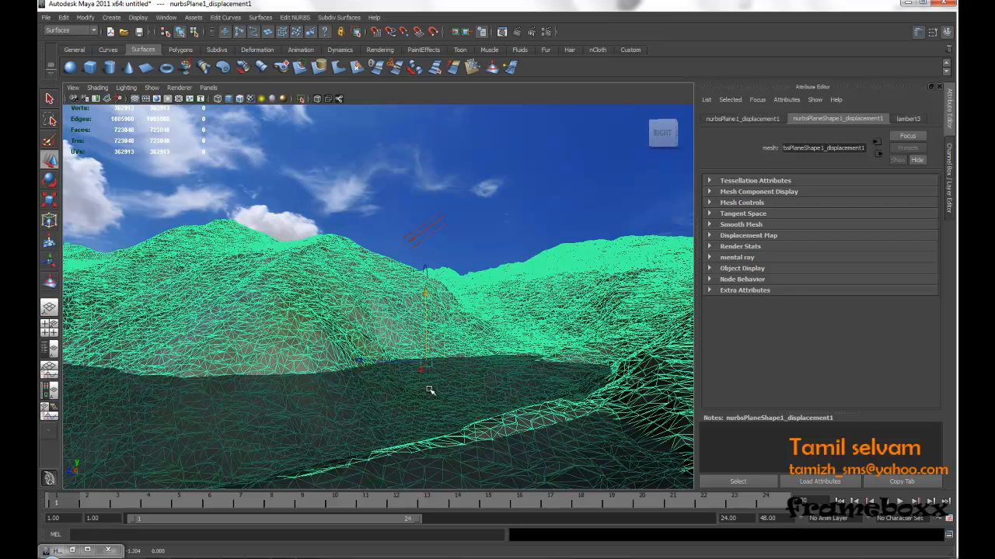
Step: Adjust the heights of the water plane and the mountain mesh, settling both slightly lower
left_click(436, 414)
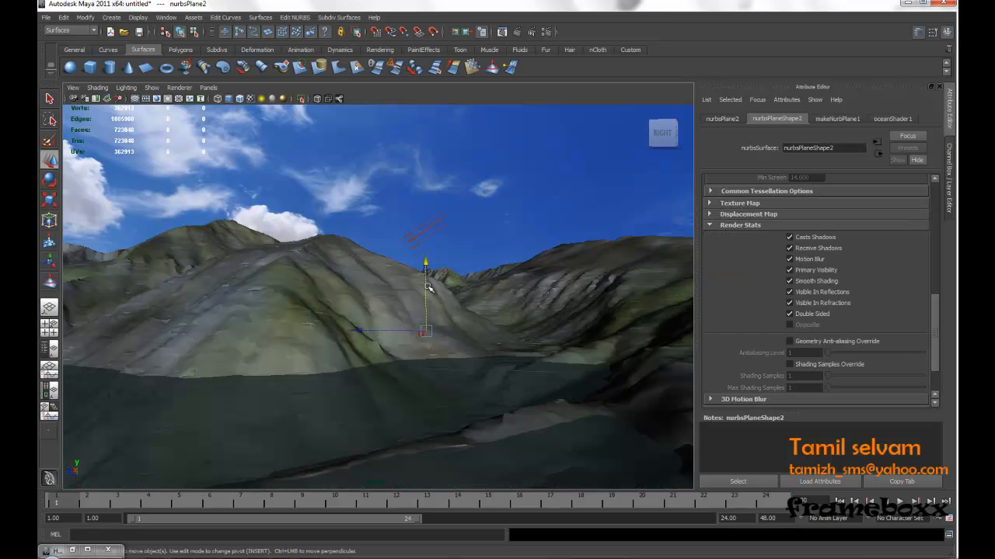
left_click_drag(429, 283, 430, 330)
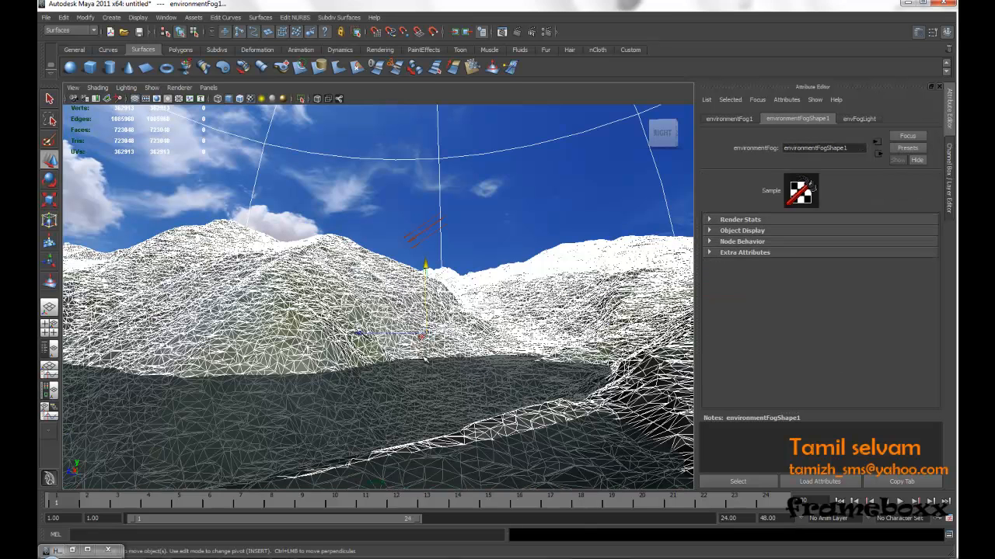
left_click(387, 385)
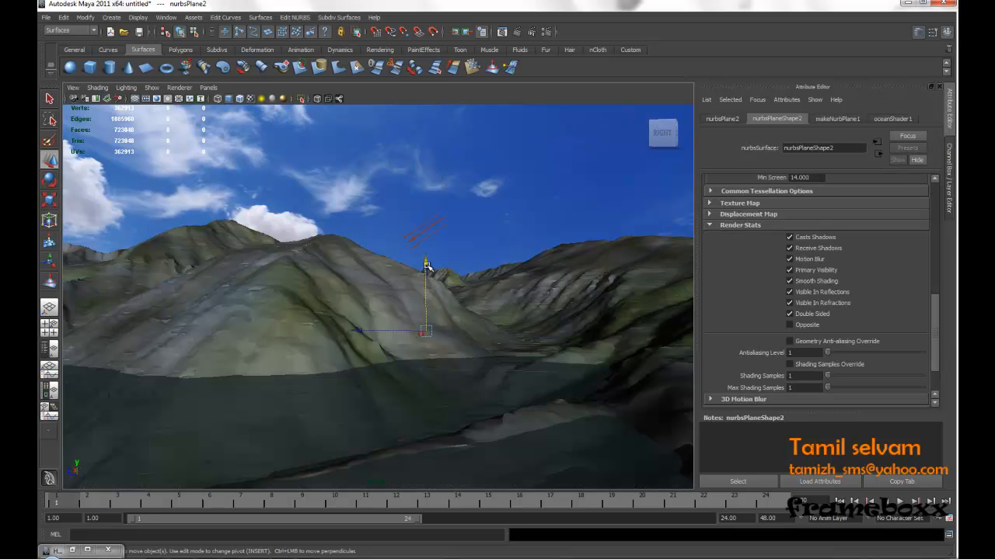
left_click_drag(427, 266, 426, 258)
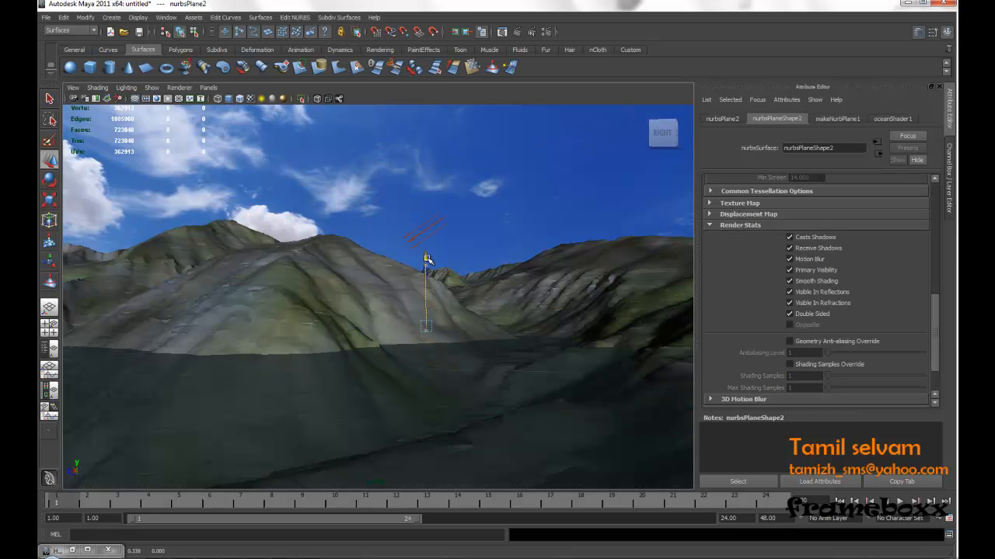
left_click_drag(426, 258, 427, 304)
left_click(420, 289)
left_click(438, 306)
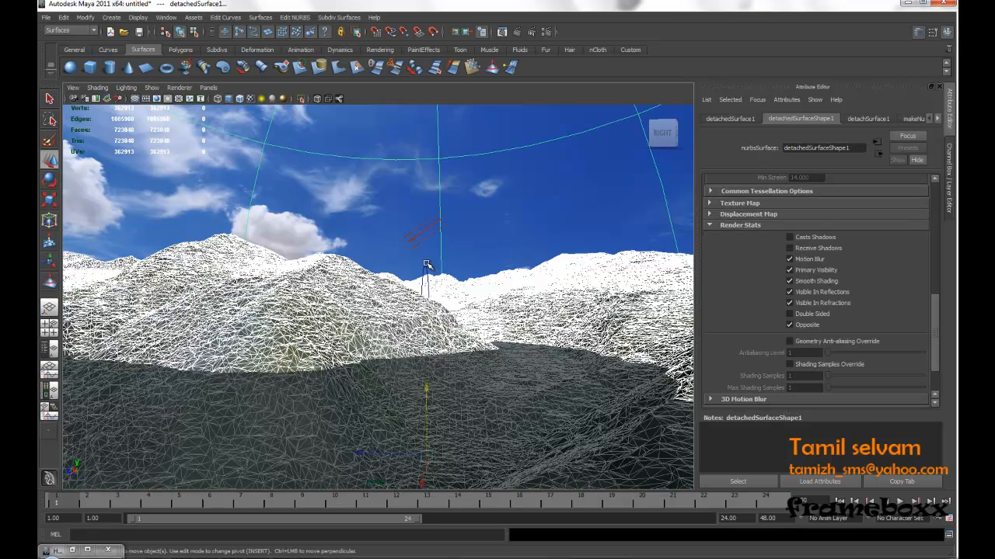
left_click_drag(428, 298, 428, 266)
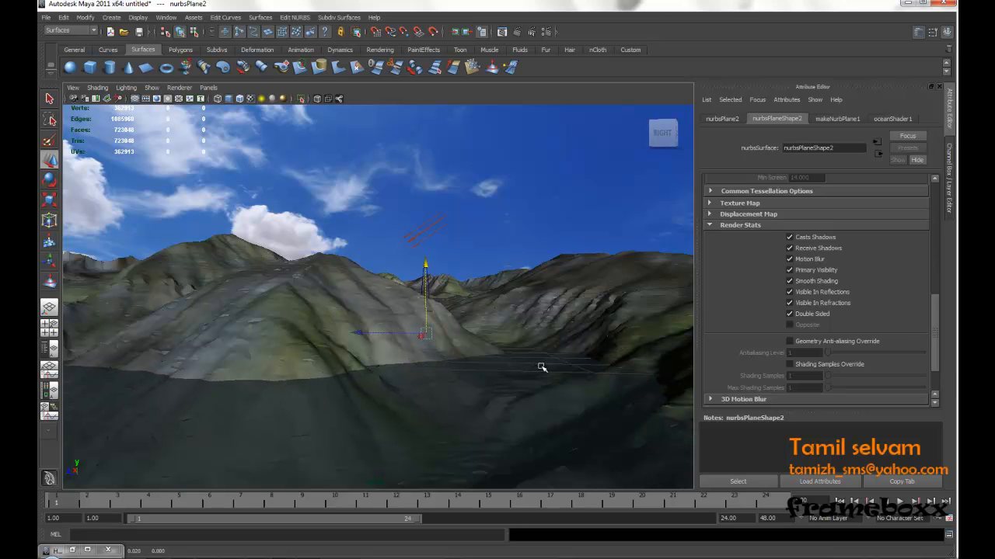
Step: Nudge the mountain mesh vertically, re-render the region with mental ray, and close the render window
left_click(394, 318)
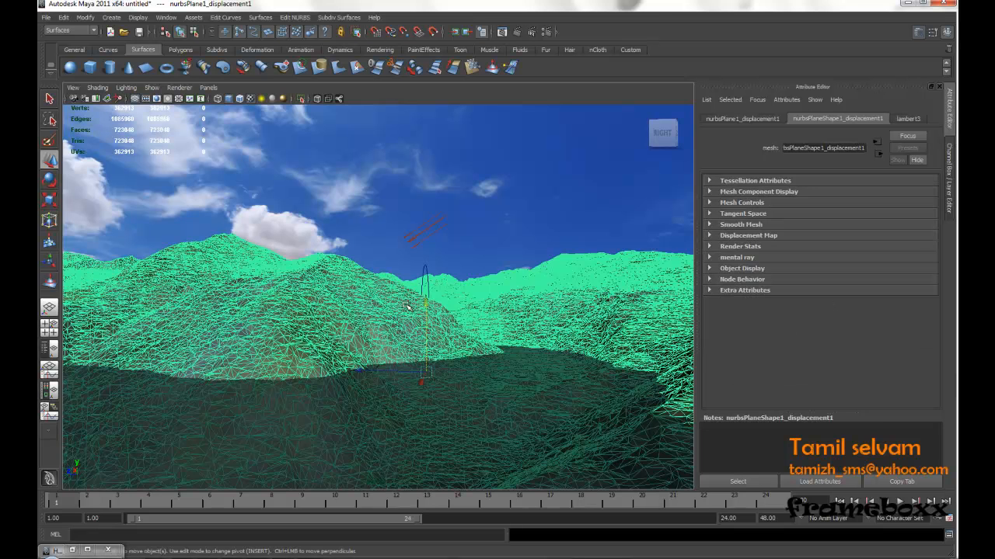
left_click(464, 129)
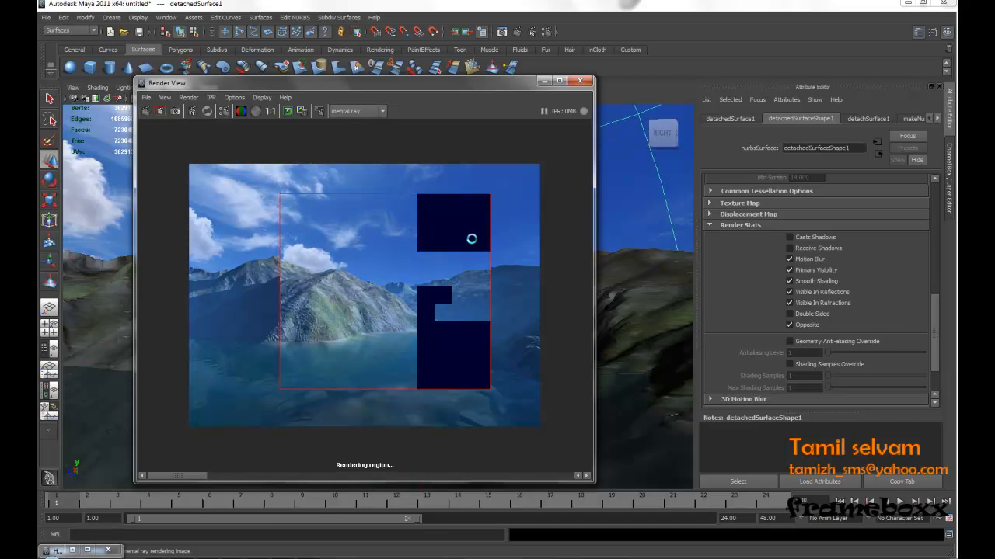
left_click(371, 176)
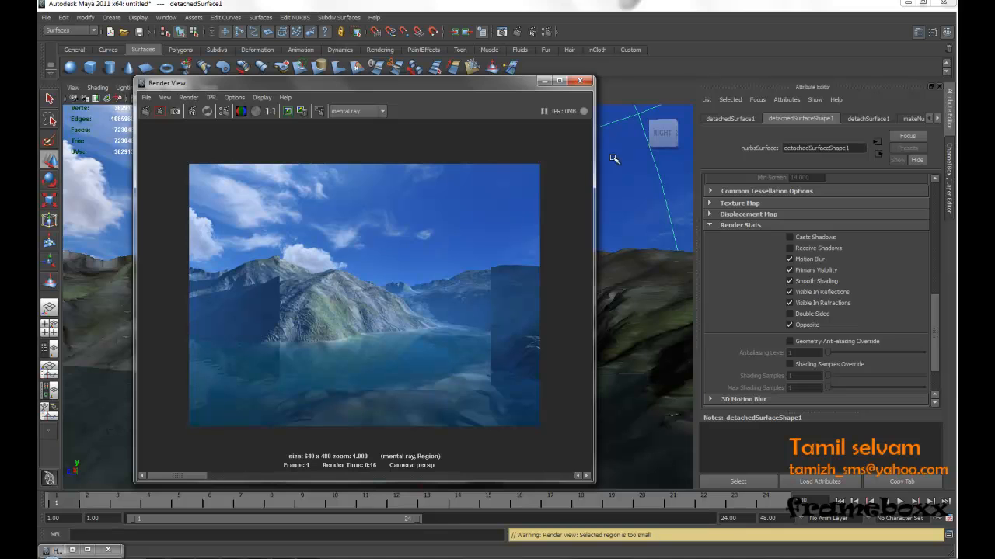
left_click(579, 81)
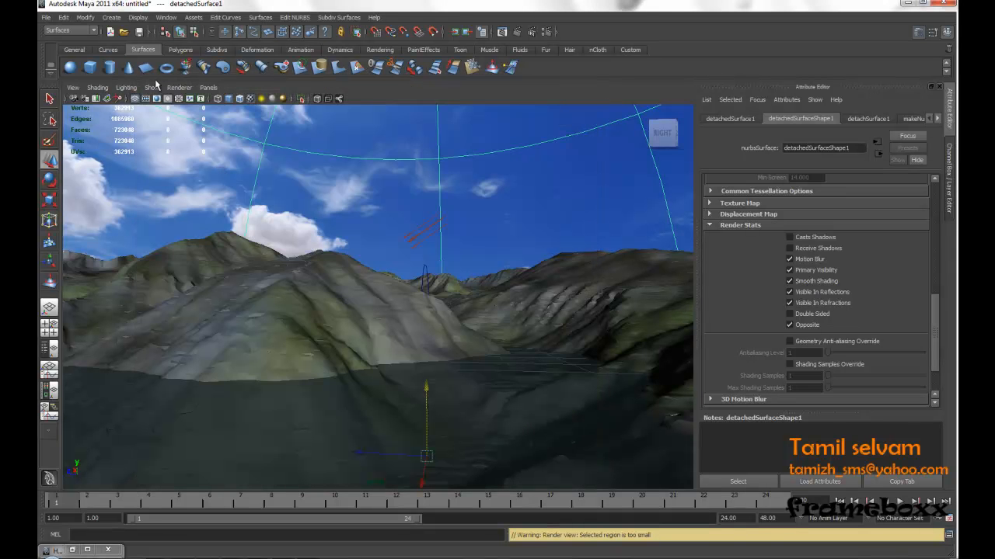
Step: Create a NURBS plane, raise it above the terrain into the sky area and rotate it to stand upright
left_click(144, 70)
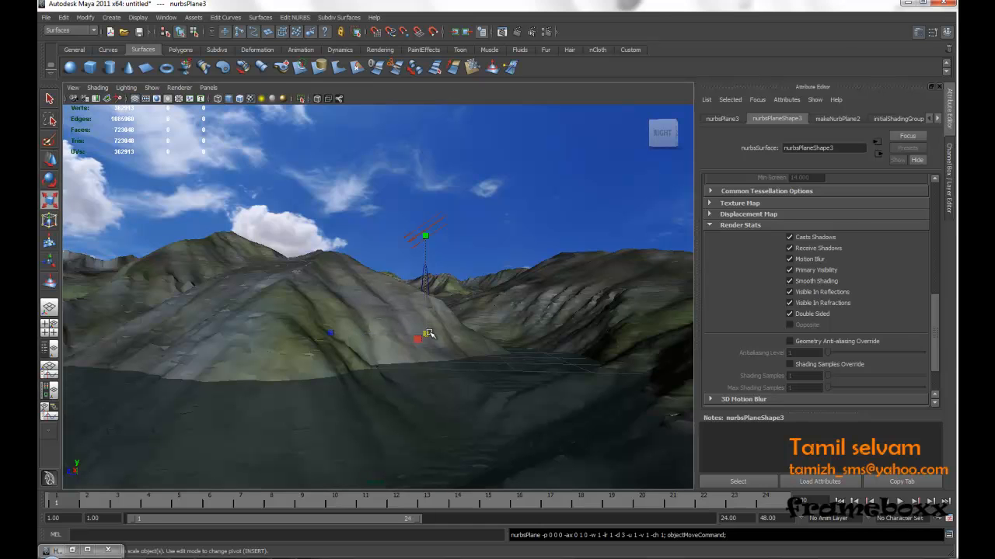
key("r")
left_click_drag(454, 338, 452, 336)
key("w")
left_click_drag(429, 278, 447, 196)
key("e")
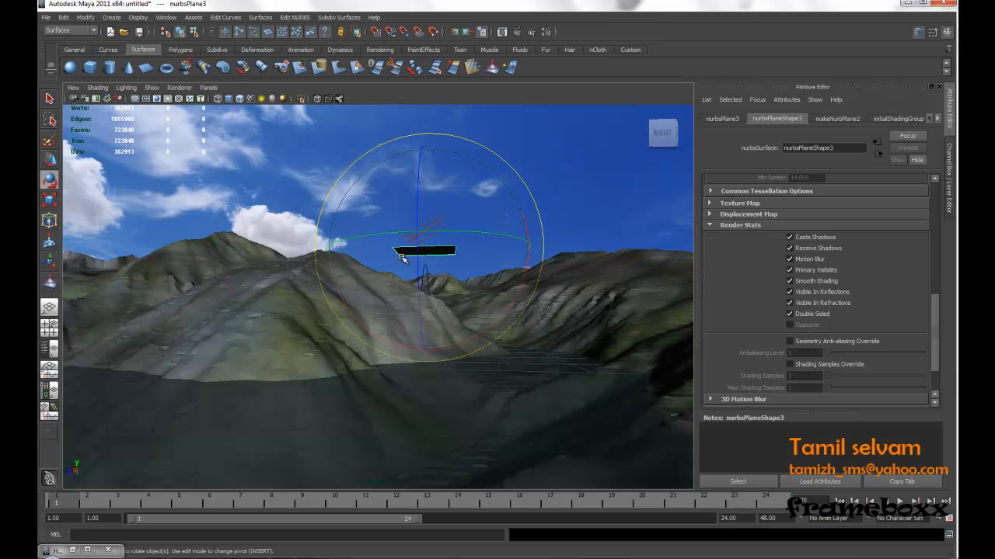
left_click_drag(519, 295, 526, 229)
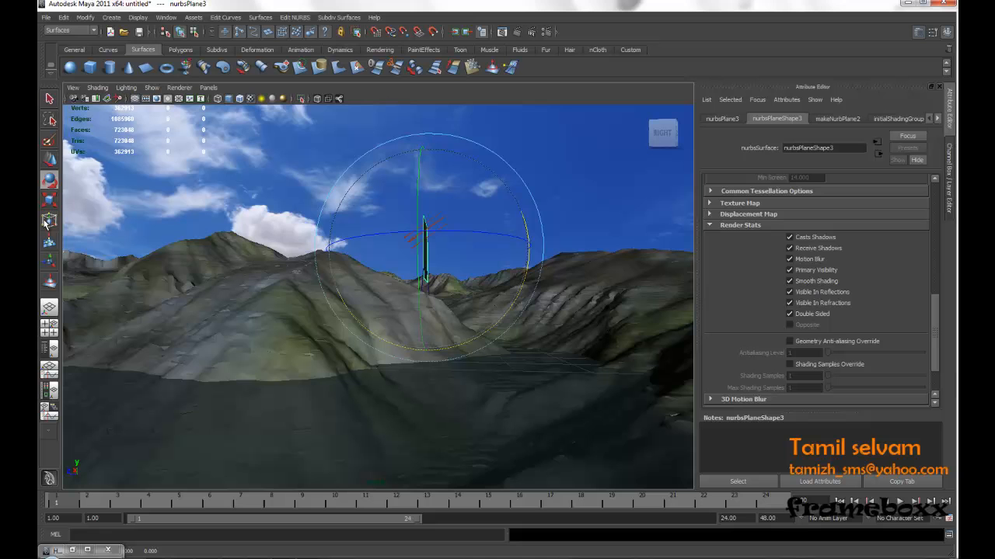
Step: Select the perspective camera, key its current view at the first frame, and deselect it
left_click(73, 100)
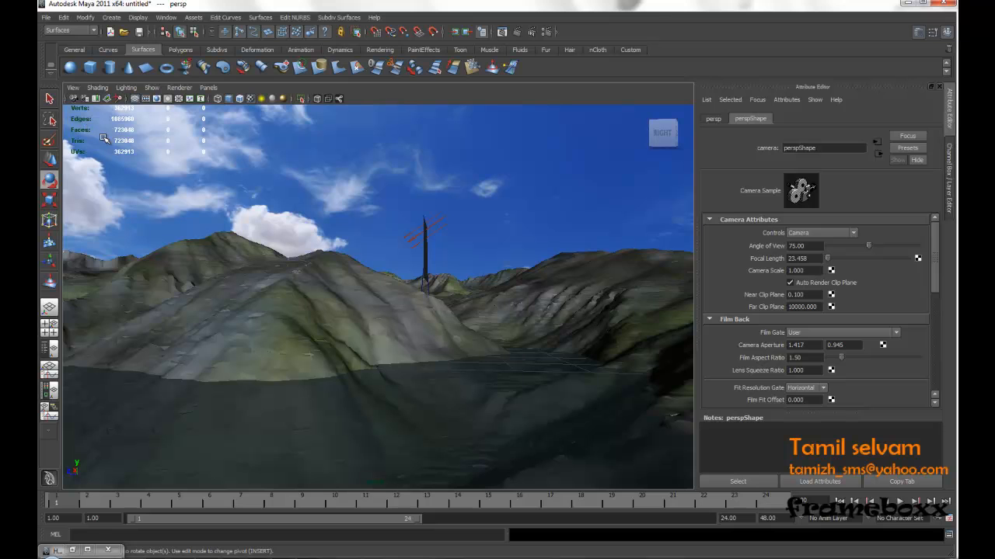
key("s")
left_click_drag(542, 271, 508, 302, "alt")
key("a")
left_click(590, 176)
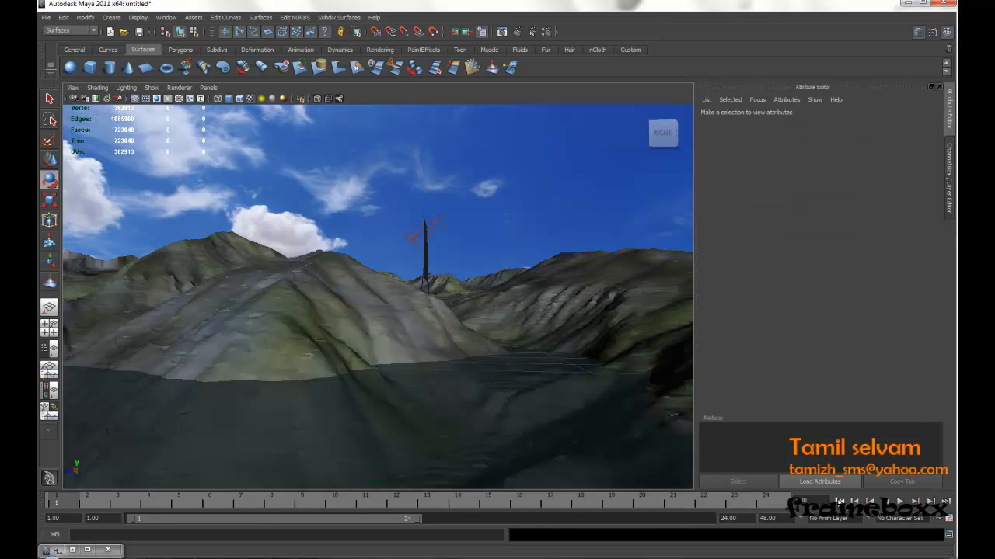
Step: Select the upright NURBS plane and scale it, flattening its height into a wide rectangle
left_click_drag(430, 313, 395, 306, "alt")
middle_click_drag(456, 346, 481, 295, "alt")
left_click(412, 321)
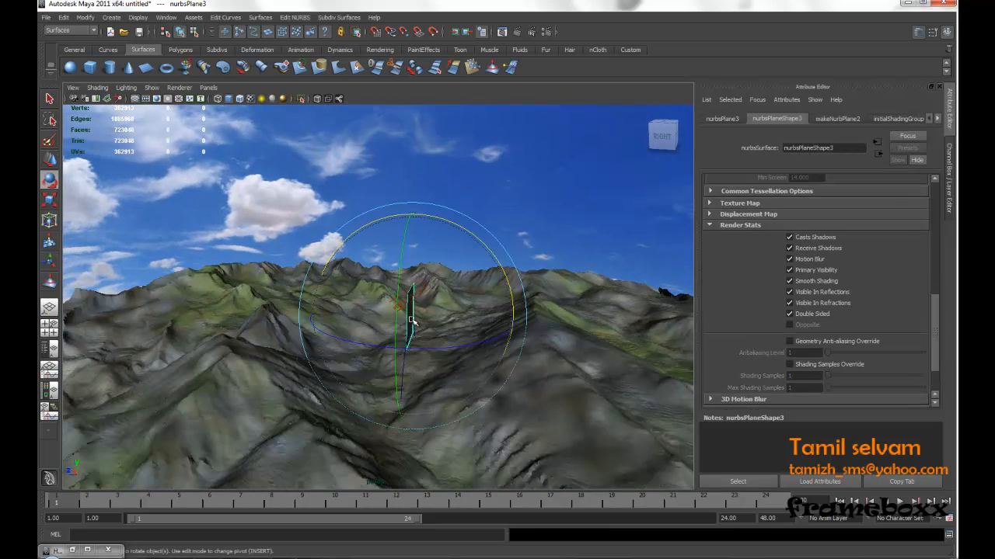
key("f")
left_click_drag(373, 324, 564, 340, "alt")
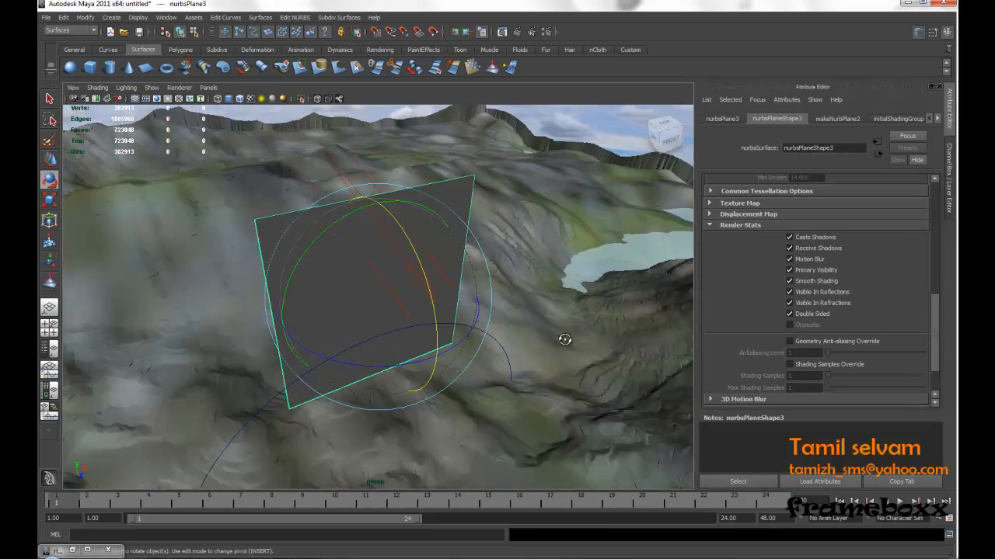
right_click_drag(564, 339, 492, 301, "alt")
left_click_drag(492, 301, 403, 329, "alt")
key("w")
key("r")
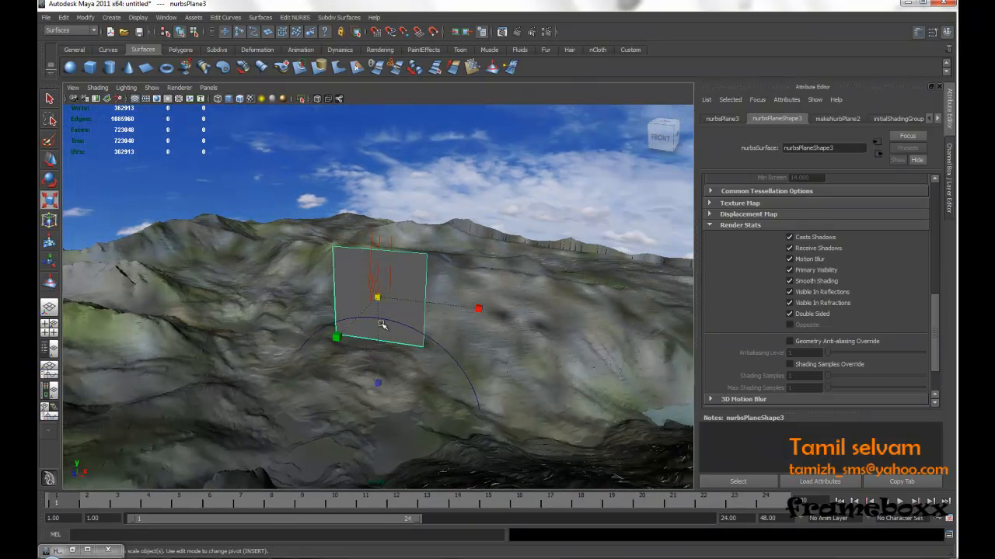
left_click_drag(380, 381, 383, 345)
left_click_drag(378, 297, 487, 257)
Step: Move the rectangular plane sideways to the slope of the mountain beside the valley
key("w")
left_click_drag(509, 307, 550, 326, "alt")
left_click_drag(614, 307, 544, 408)
middle_click_drag(375, 315, 307, 224, "alt")
Step: Make the plane emit particles with Emit from Object, using a Surface emitter at 100 particles per second
left_click(93, 30)
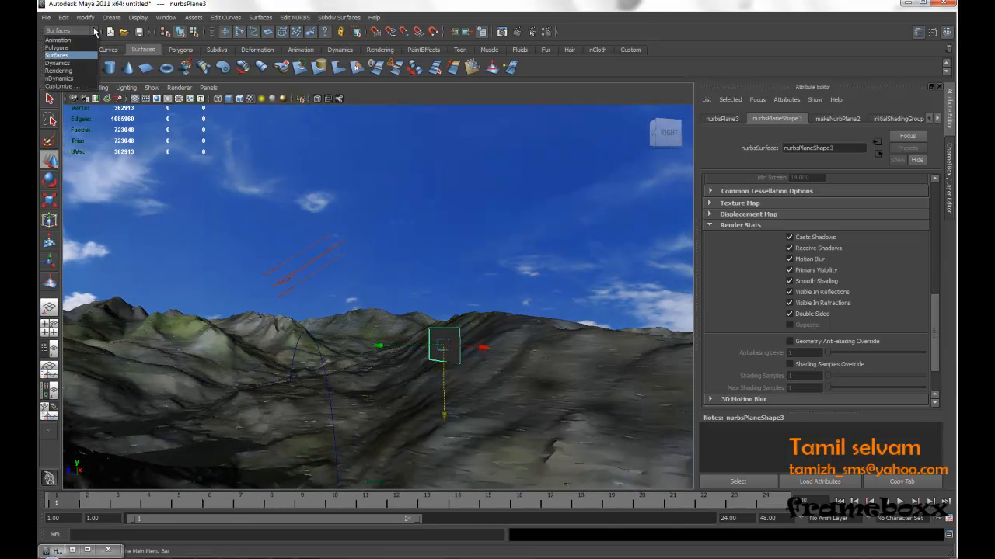
left_click(57, 63)
left_click_drag(373, 225, 404, 280, "alt")
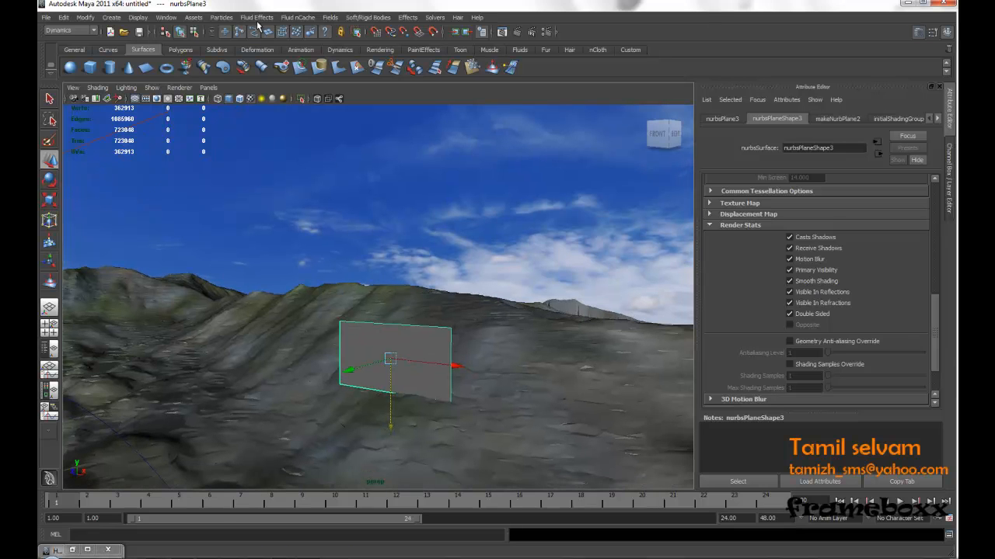
left_click(220, 18)
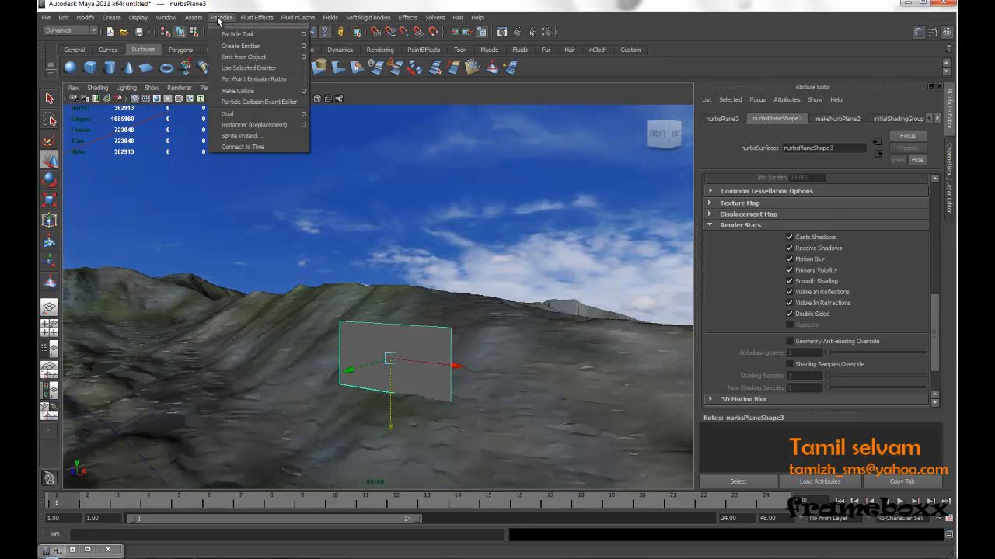
left_click(304, 57)
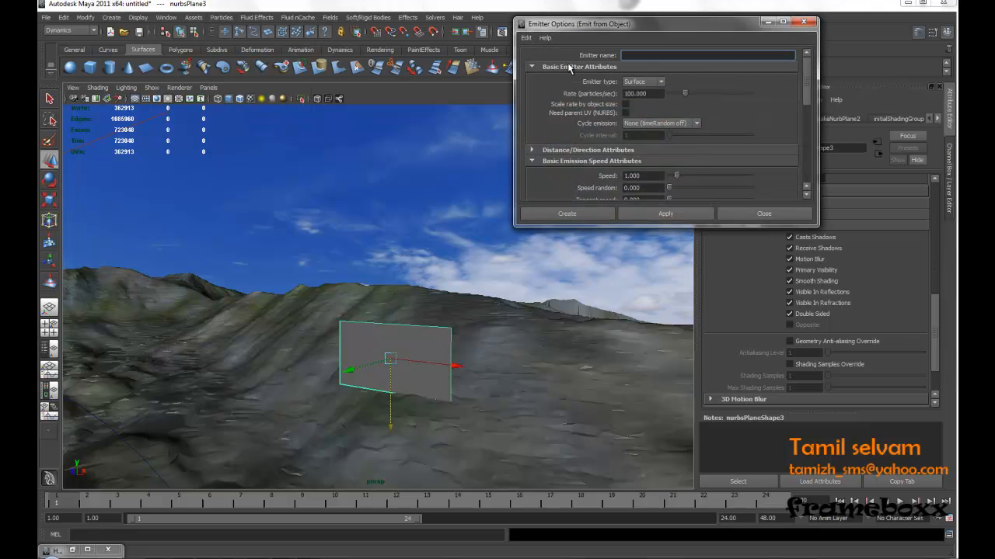
left_click(589, 215)
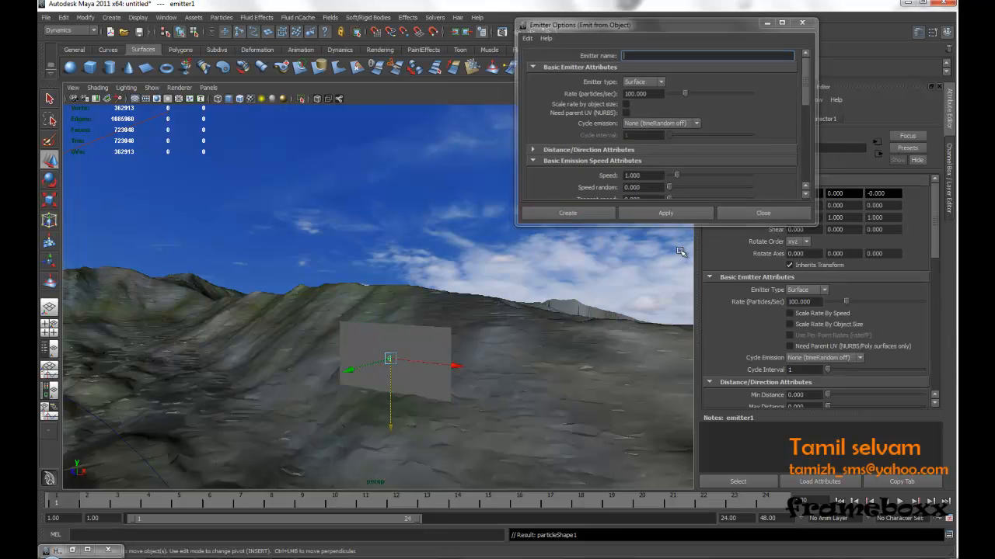
right_click_drag(465, 254, 525, 276, "alt")
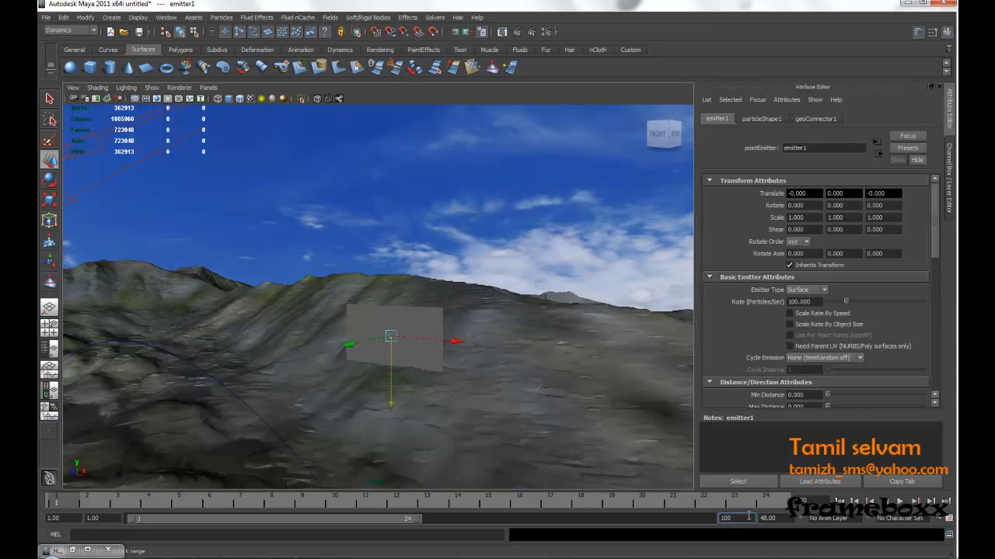
Step: Extend the animation range to frame 300 and play the particle emission briefly
left_click_drag(749, 519, 693, 523)
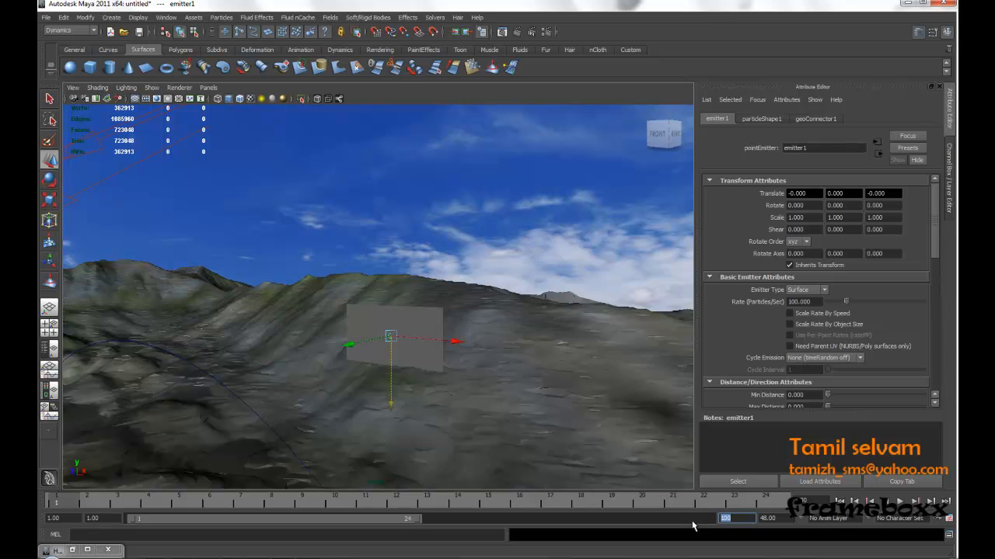
key("Return")
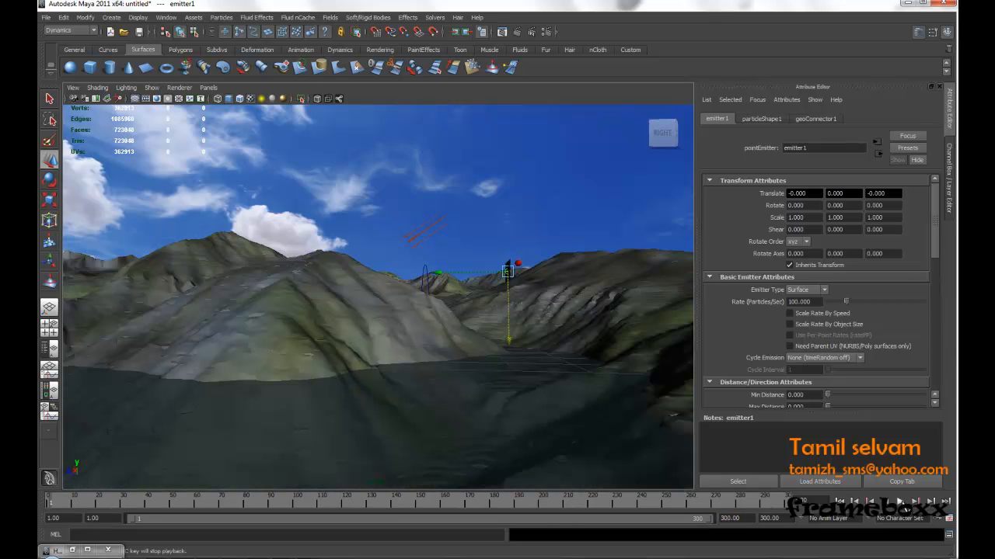
left_click(899, 502)
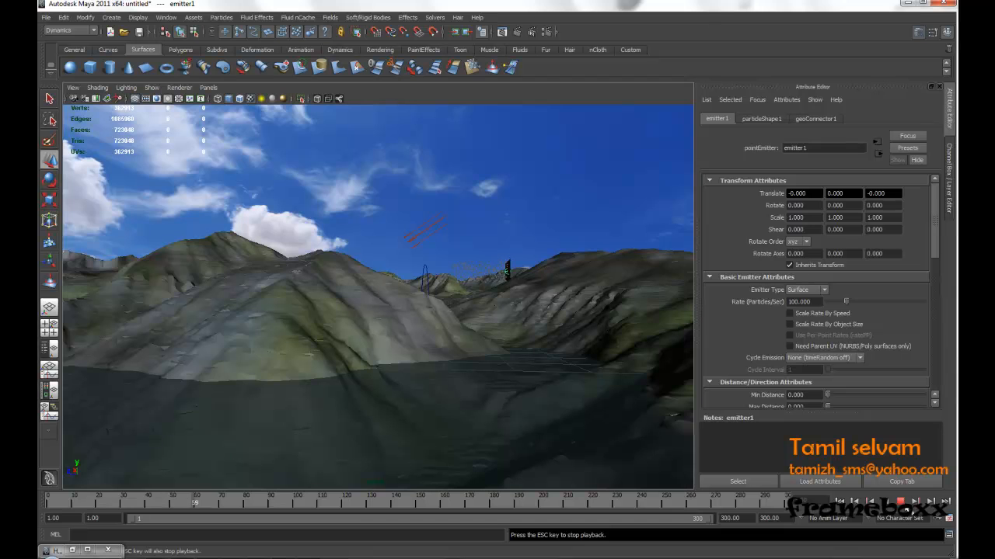
left_click(903, 505)
Step: Select the emitted particles and set their particle render type to Sprites
left_click_drag(509, 331, 282, 239, "alt")
key("f")
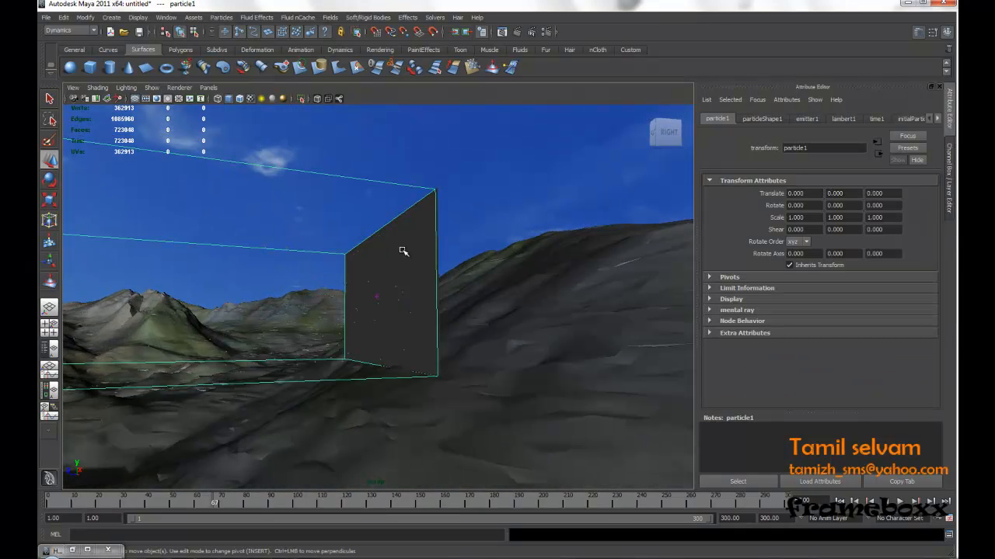
left_click(765, 120)
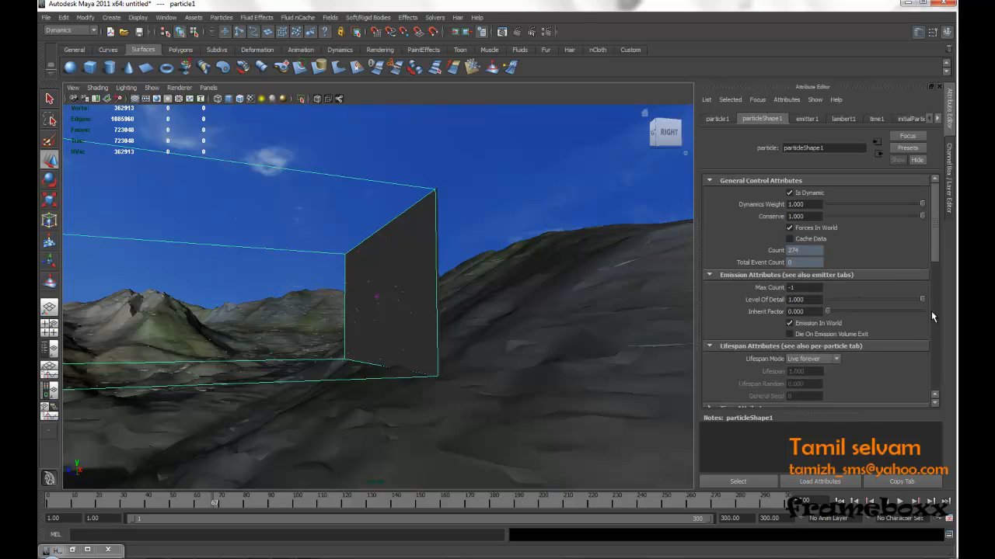
left_click_drag(935, 237, 941, 294)
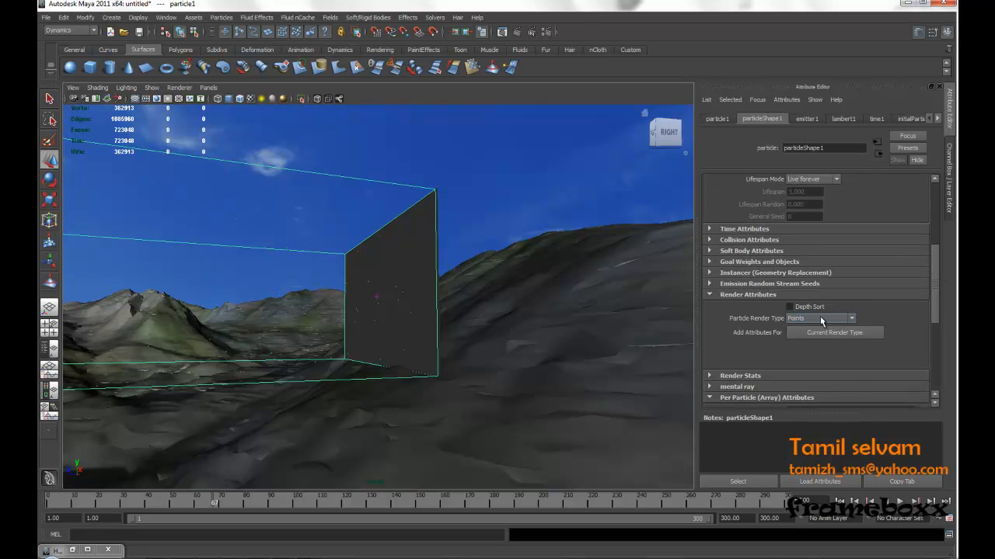
left_click(820, 317)
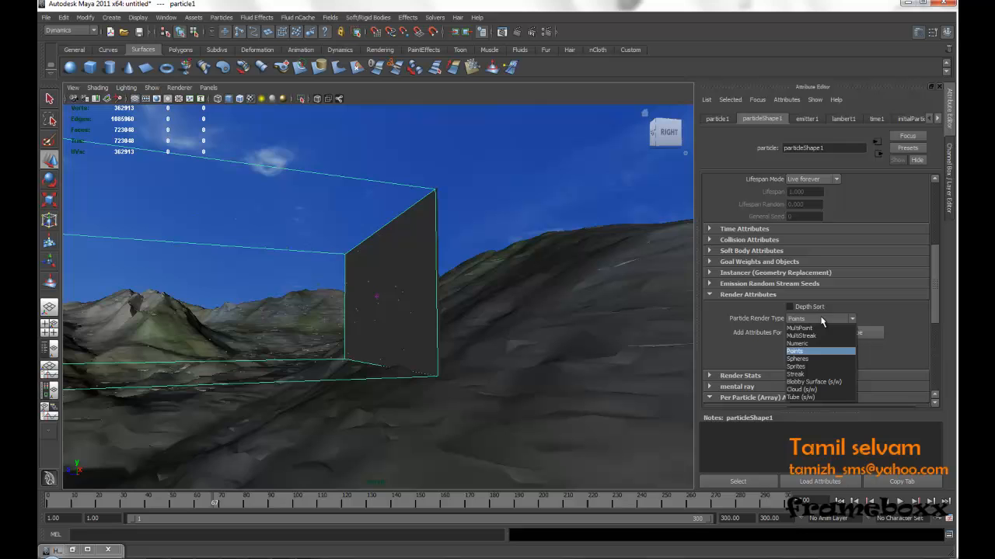
left_click(806, 368)
left_click_drag(520, 275, 482, 283, "alt")
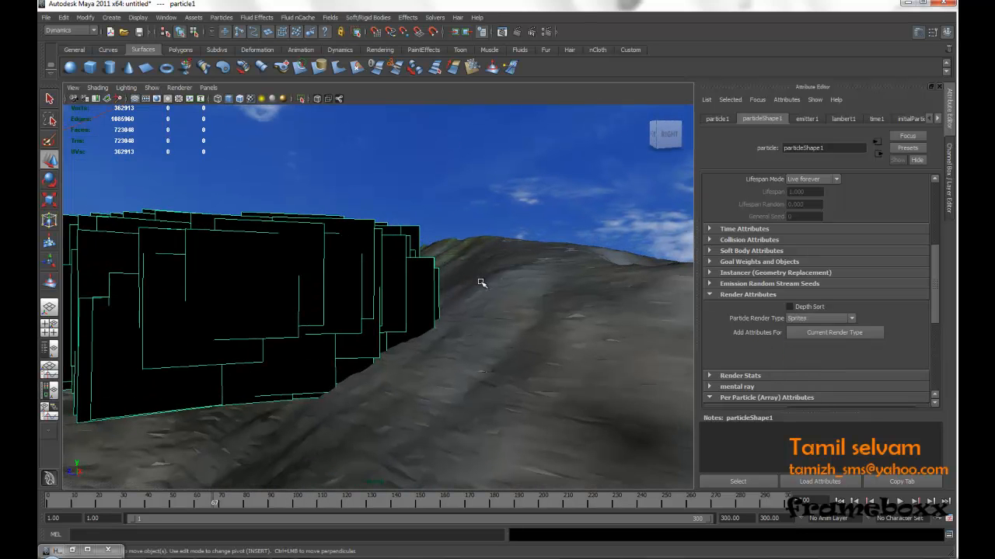
Step: Add the sprite render attributes to the particle shape and enable Depth Sort
left_click(826, 335)
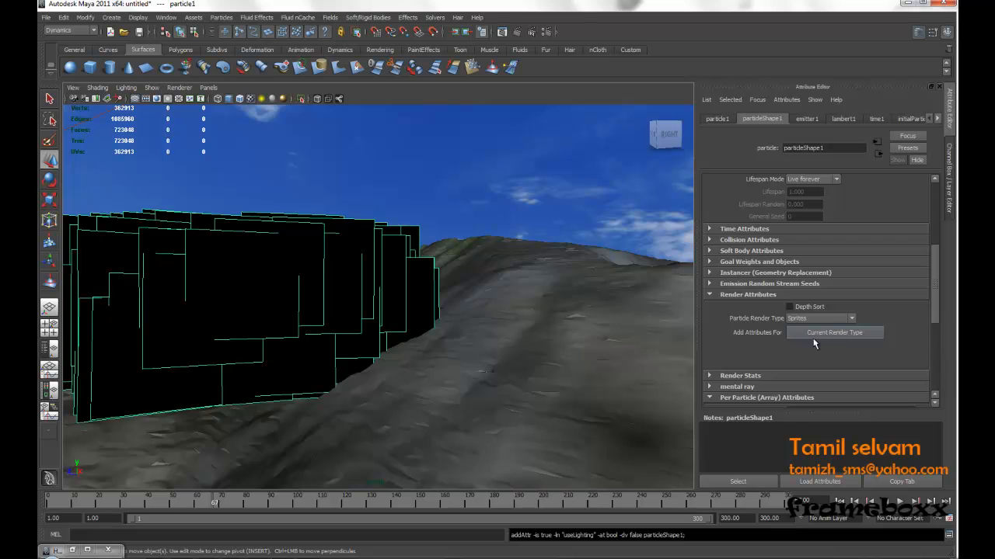
left_click_drag(409, 268, 606, 342, "alt")
left_click(789, 307)
left_click_drag(511, 317, 506, 315, "alt")
Step: Set the particles' Sprite Scale X and Sprite Scale Y to 0.1 and inspect the smaller sprites
left_click_drag(934, 280, 937, 305)
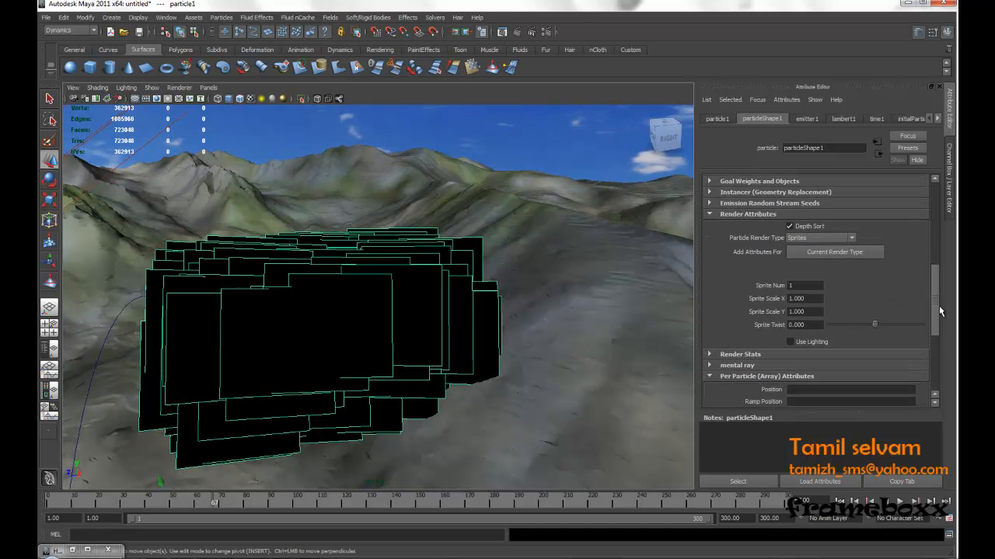
left_click(814, 298)
key("Tab")
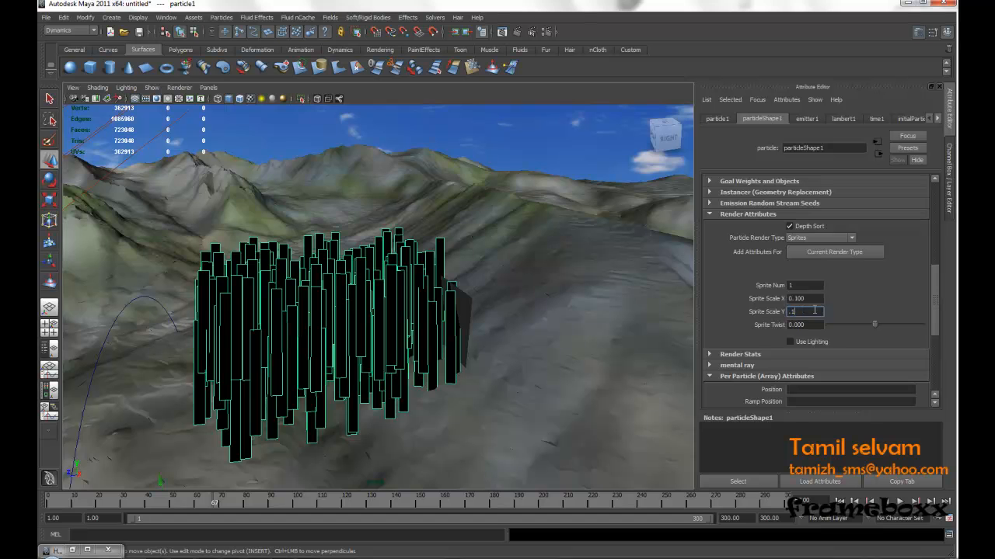
type("0.1")
key("Return")
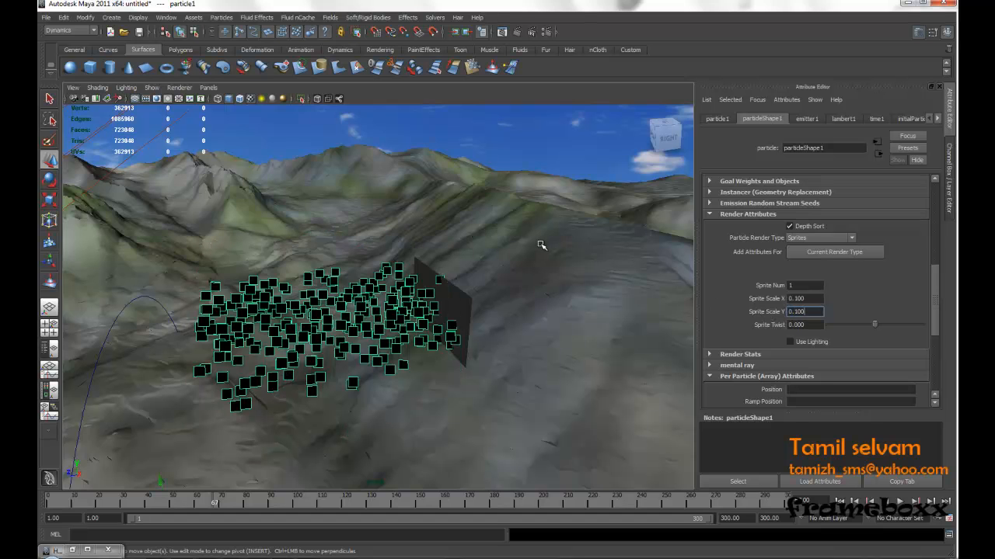
left_click_drag(436, 233, 435, 222, "alt")
right_click_drag(435, 222, 503, 274, "alt")
mouse_move(506, 275)
left_mouse_down("alt")
mouse_move(533, 262)
mouse_move(522, 270)
left_mouse_up("alt")
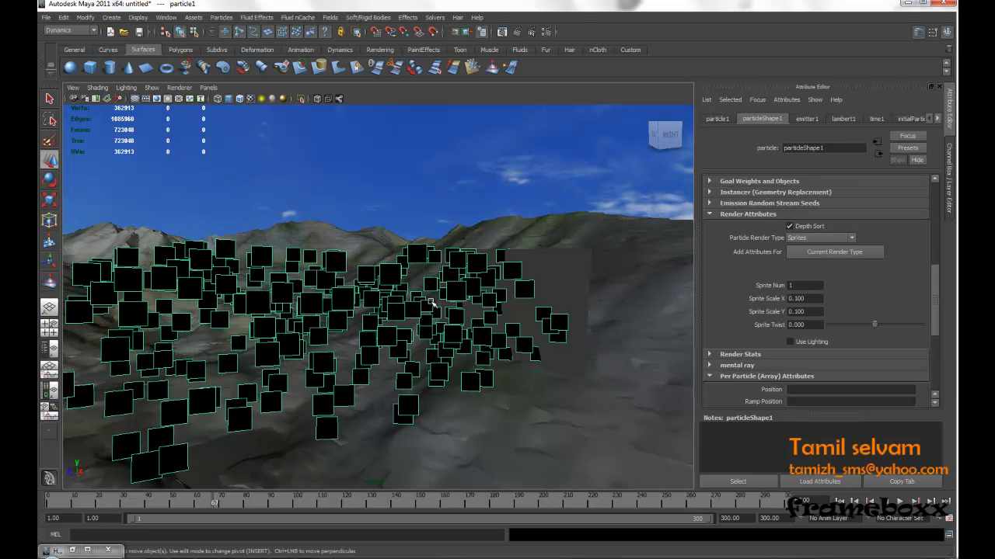
left_click_drag(441, 309, 475, 309, "alt")
Step: Set the emitter's rate to 5 particles per second and key it at frame 1
left_click(811, 119)
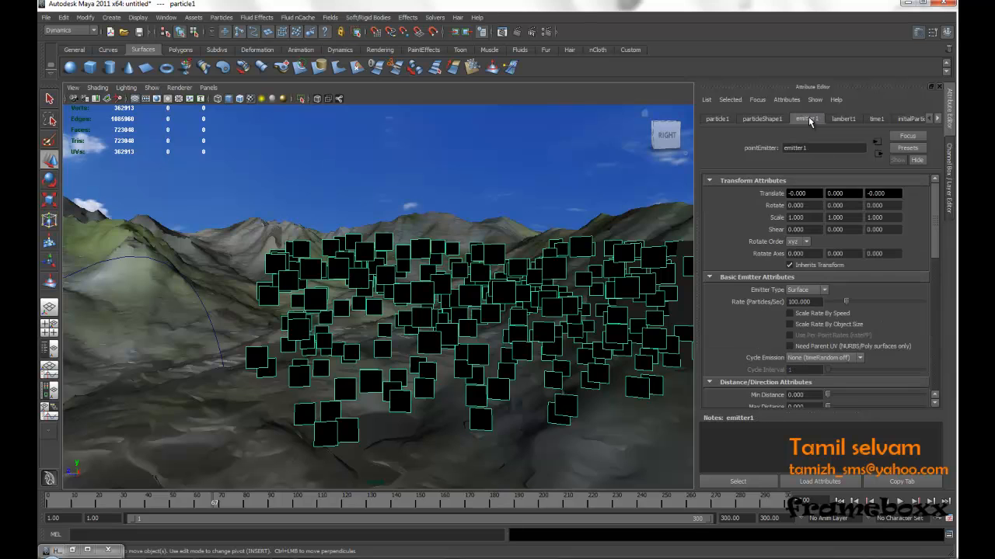
right_click_drag(388, 272, 356, 280, "alt")
left_click_drag(356, 280, 368, 271, "alt")
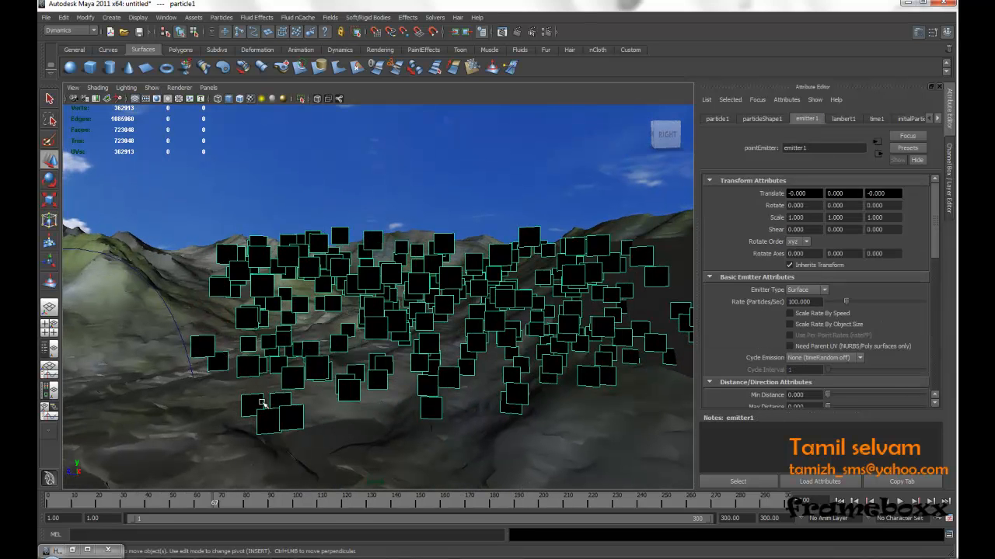
left_click(54, 505)
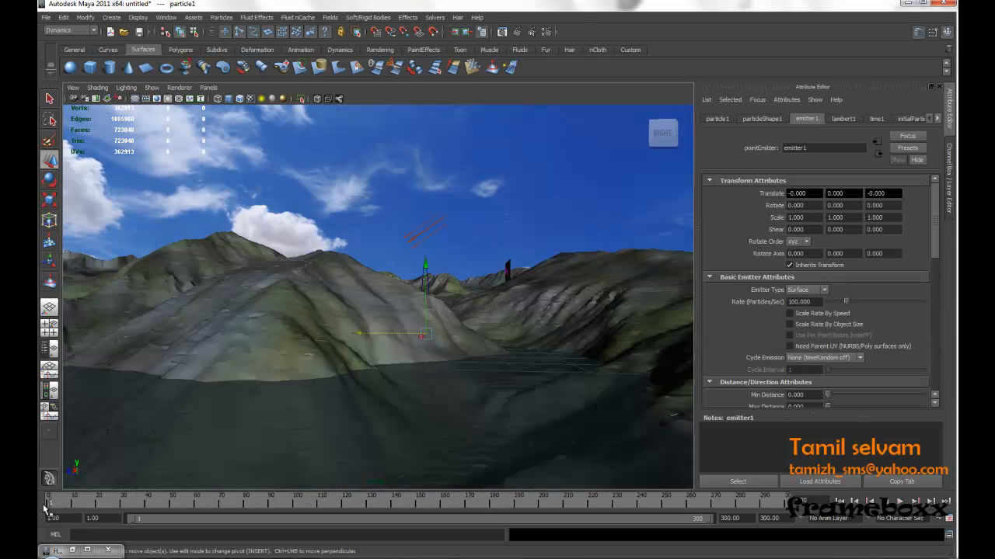
left_click(817, 302)
type("5")
right_click(837, 301)
left_click(823, 319)
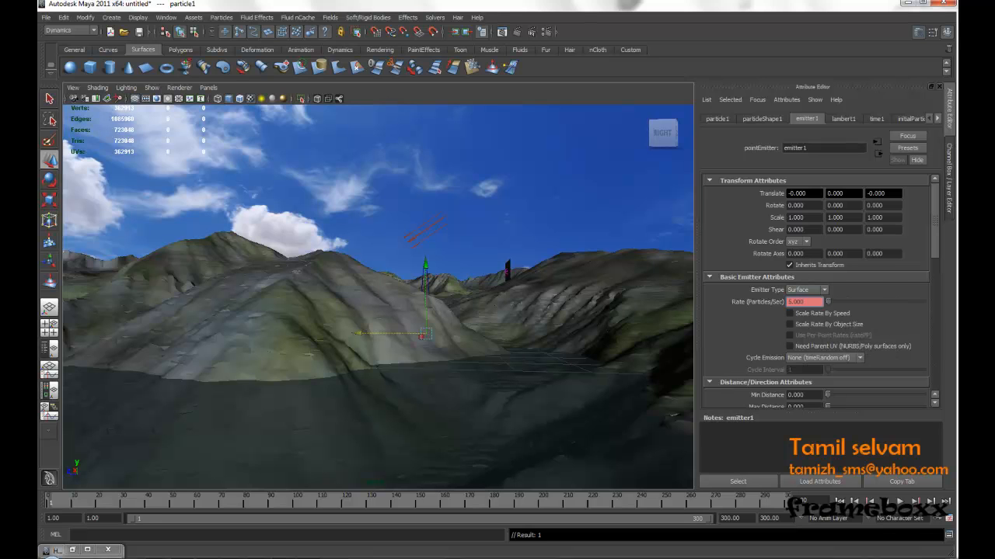
Step: Key the emitter rate at 5 on frame 50 and 0 on frame 51, and play back the emission
left_click_drag(142, 502, 172, 508)
right_click(799, 302)
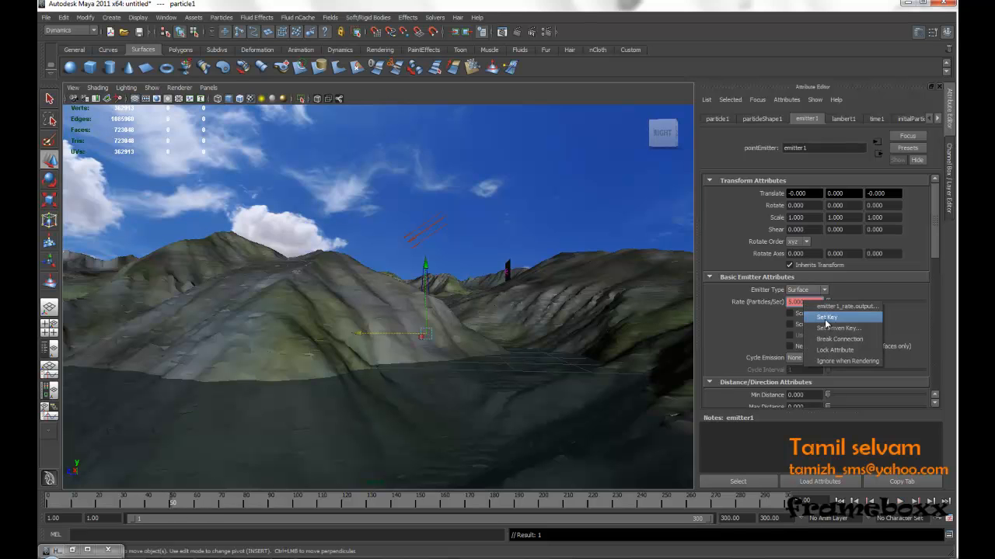
left_click(826, 323)
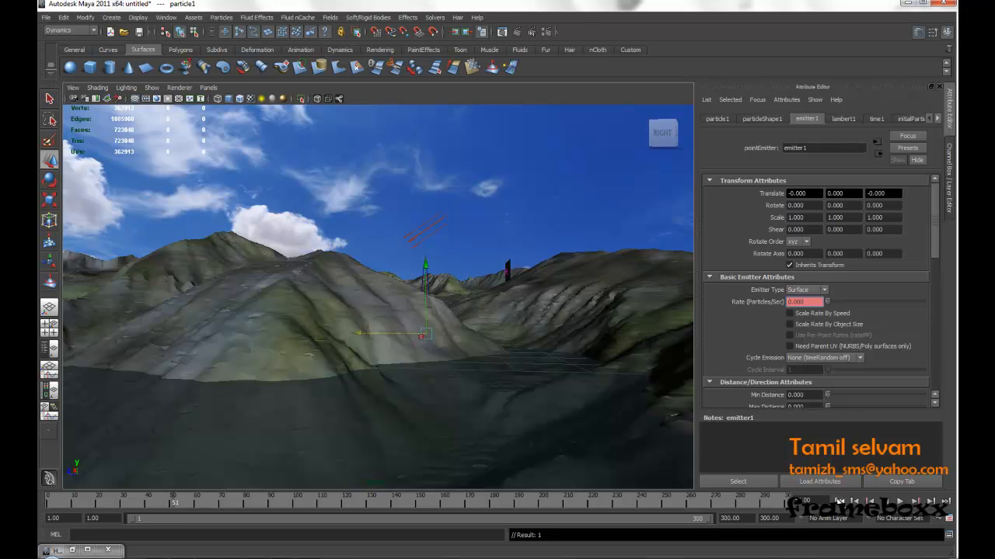
left_click(901, 502)
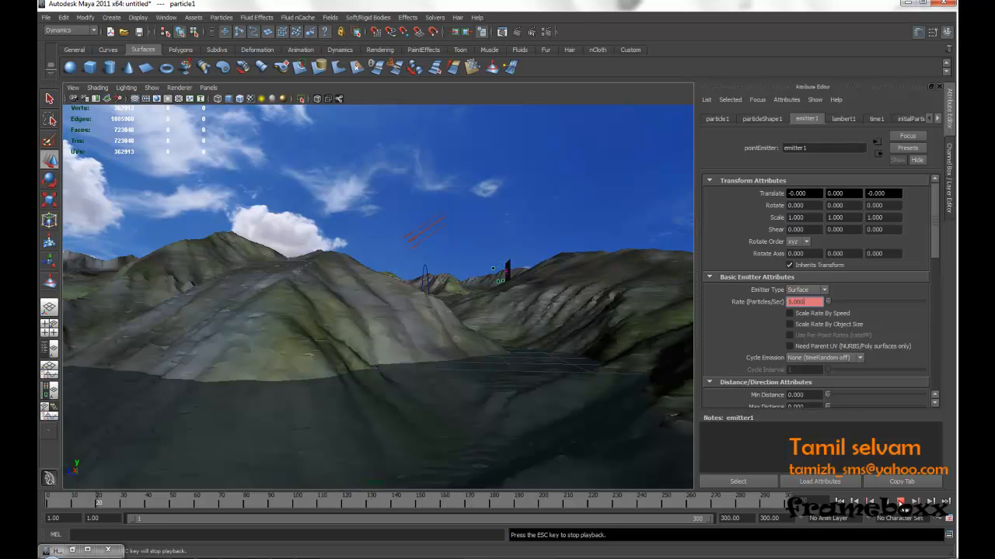
key("Escape")
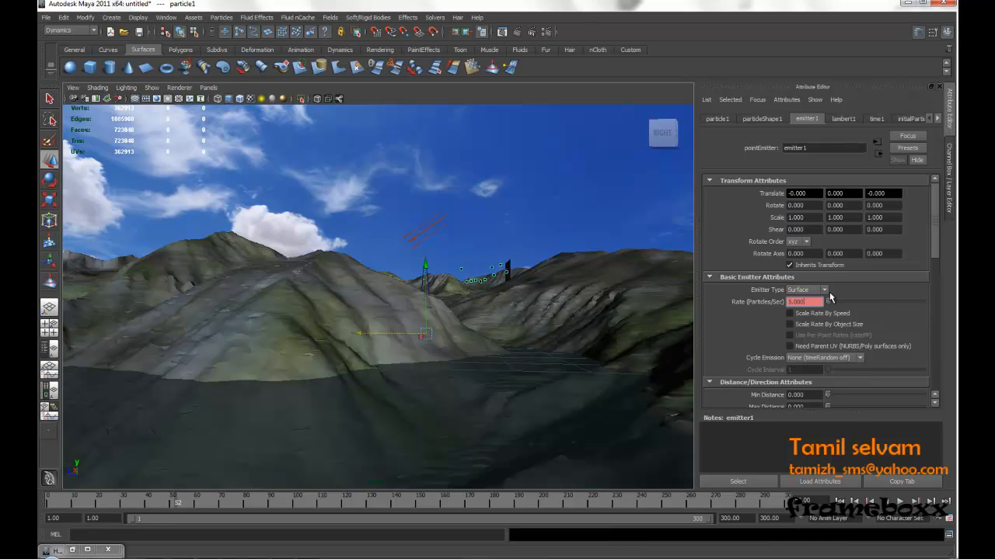
Step: Check the emitter rate's animation curve keys and key the rate at 0 on frame 51
right_click(813, 302)
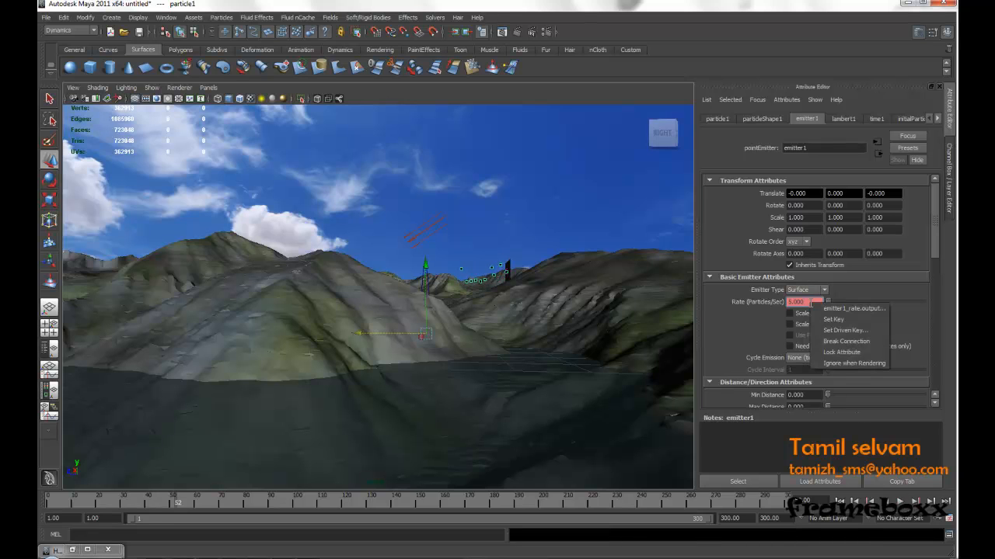
left_click(843, 310)
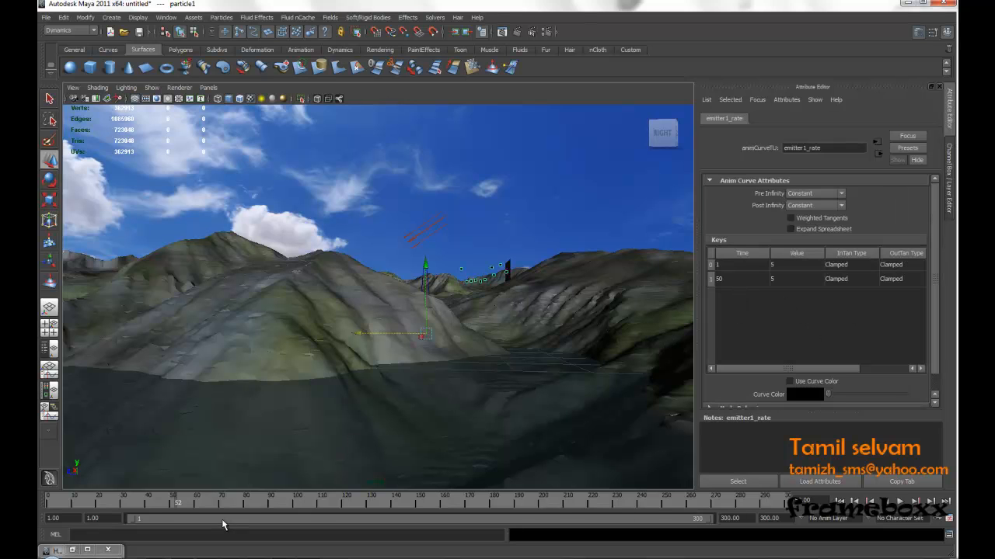
left_click_drag(179, 504, 174, 505)
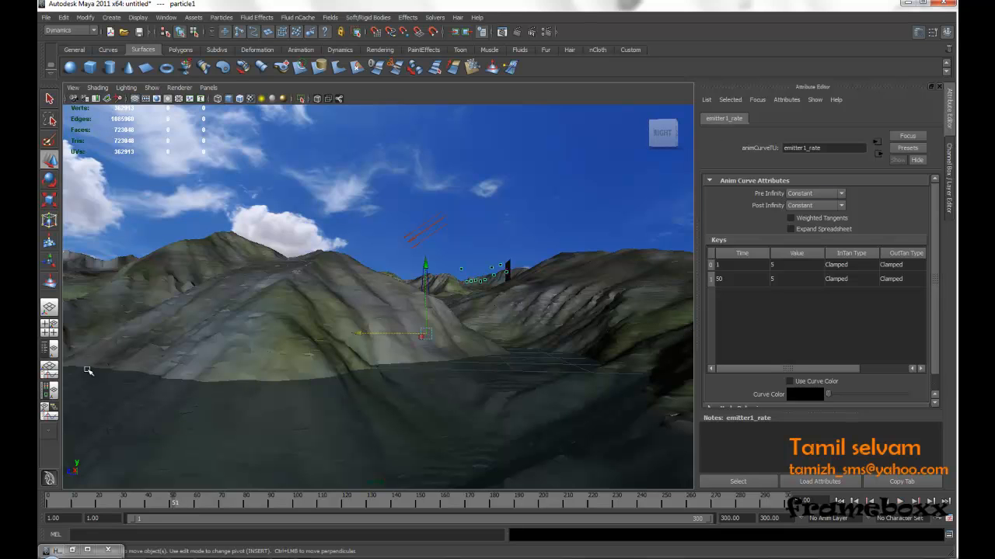
left_click(464, 273)
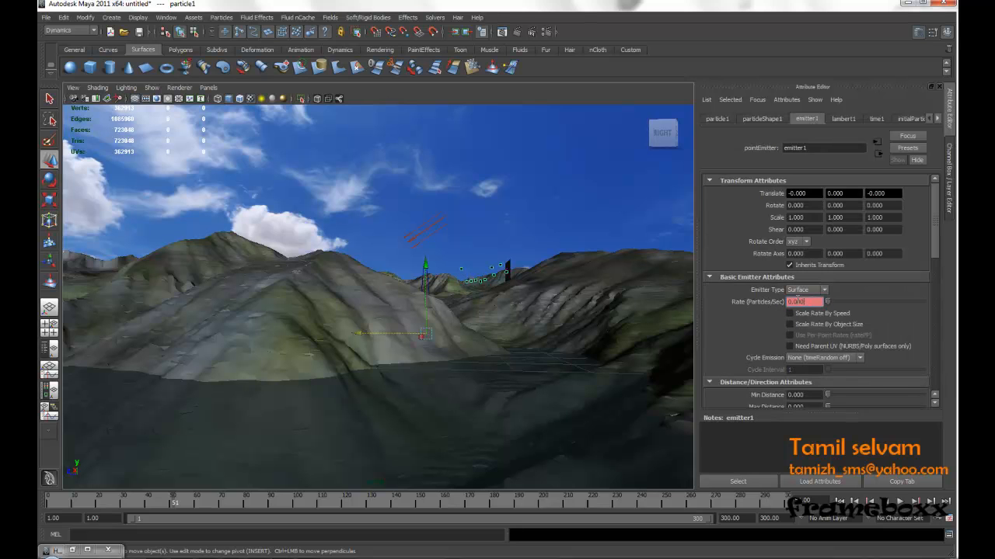
right_click(800, 302)
left_click(830, 323)
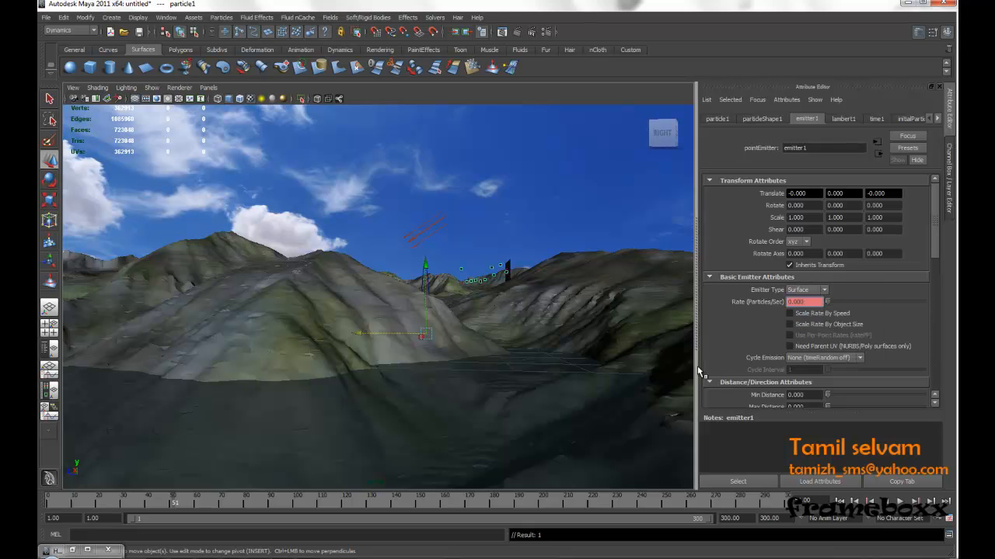
Step: Play back the particle emission from frame 1 to check where it stops
left_click(839, 502)
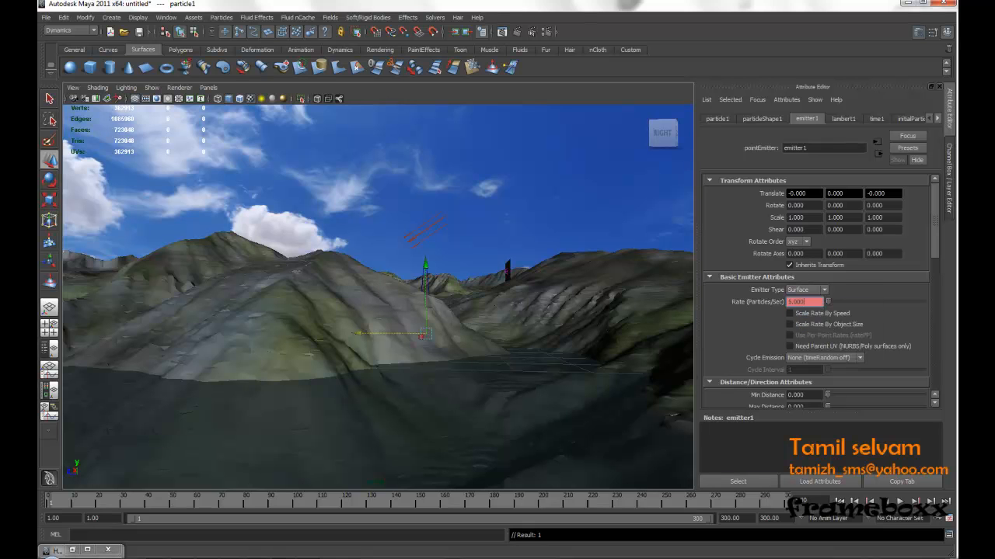
left_click(900, 502)
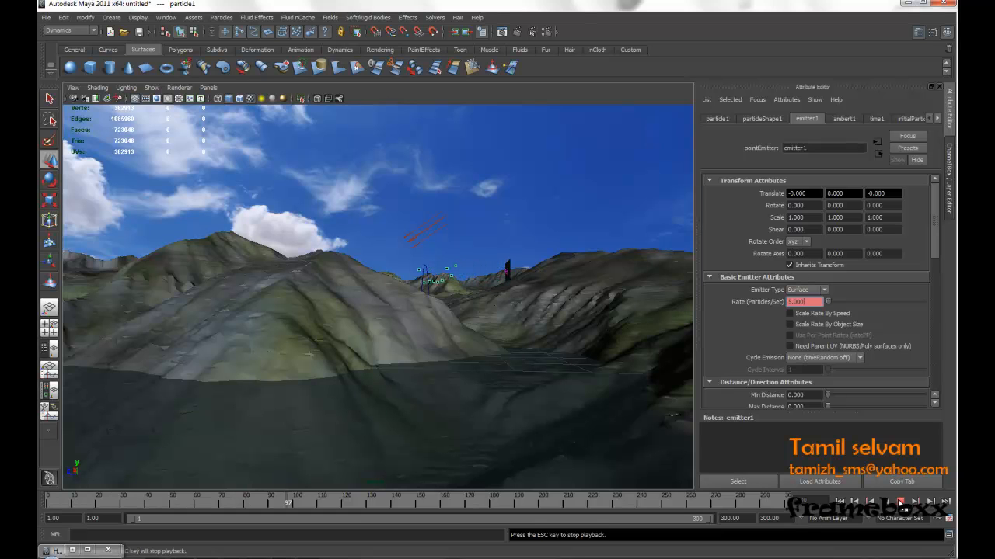
left_click(900, 502)
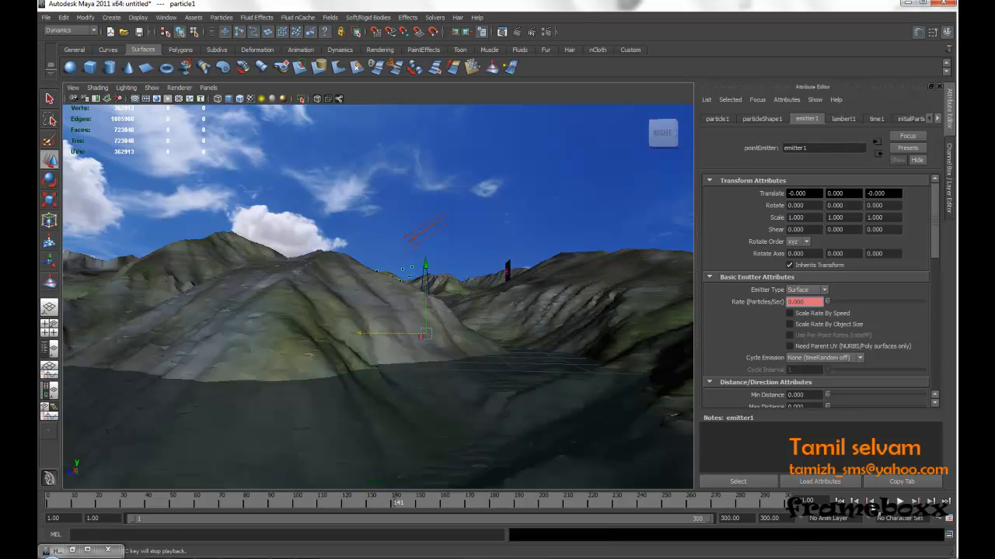
left_click(840, 502)
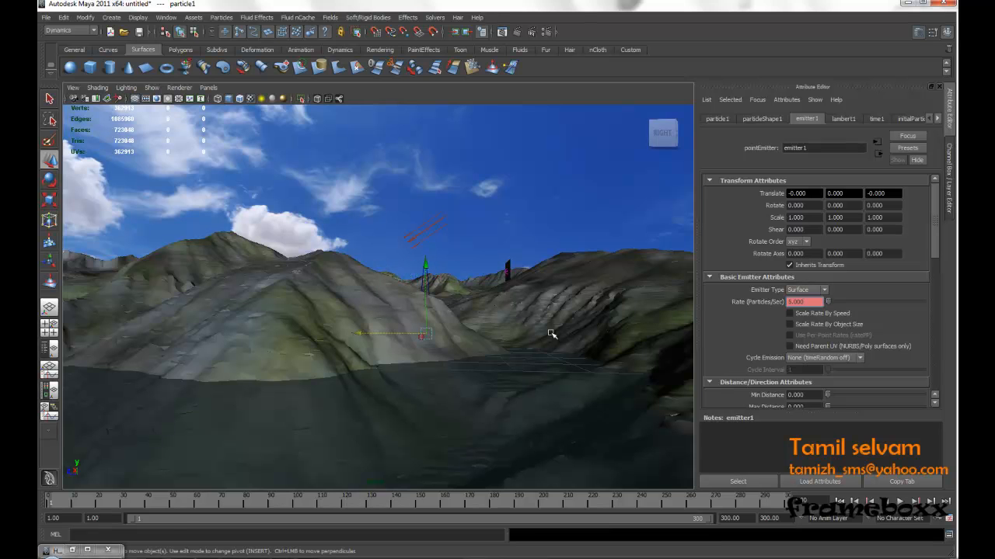
mouse_move(459, 248)
left_mouse_down("alt")
mouse_move(466, 268)
mouse_move(466, 245)
left_mouse_up("alt")
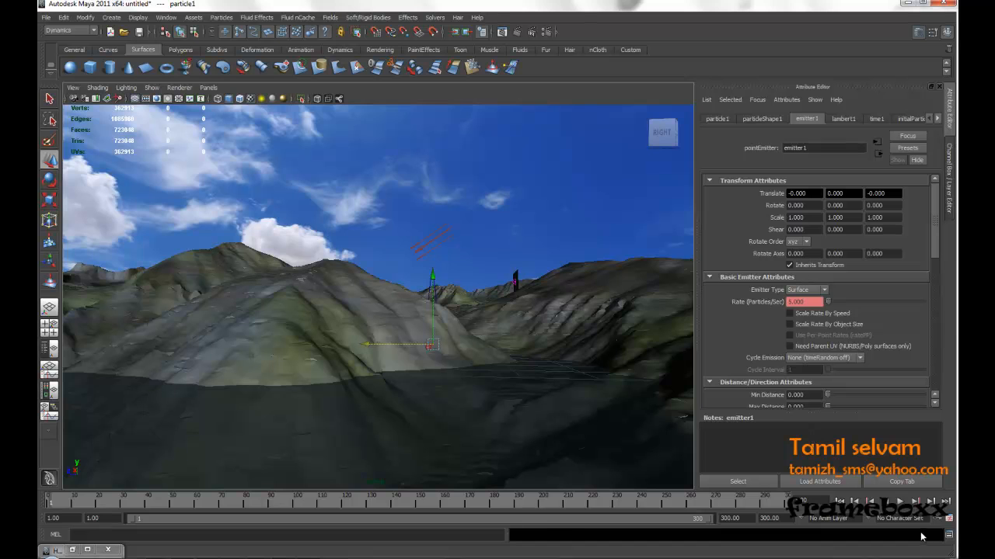
left_click(900, 502)
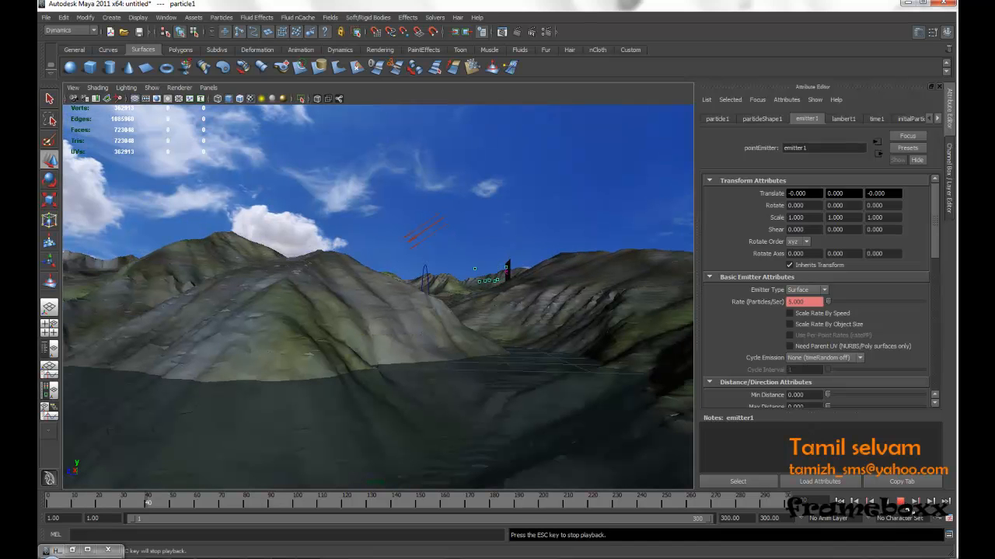
key("Escape")
Step: Hide the emitter plane in the distance, then select the sprite particles and frame them up close
left_click_drag(551, 314, 629, 343, "alt")
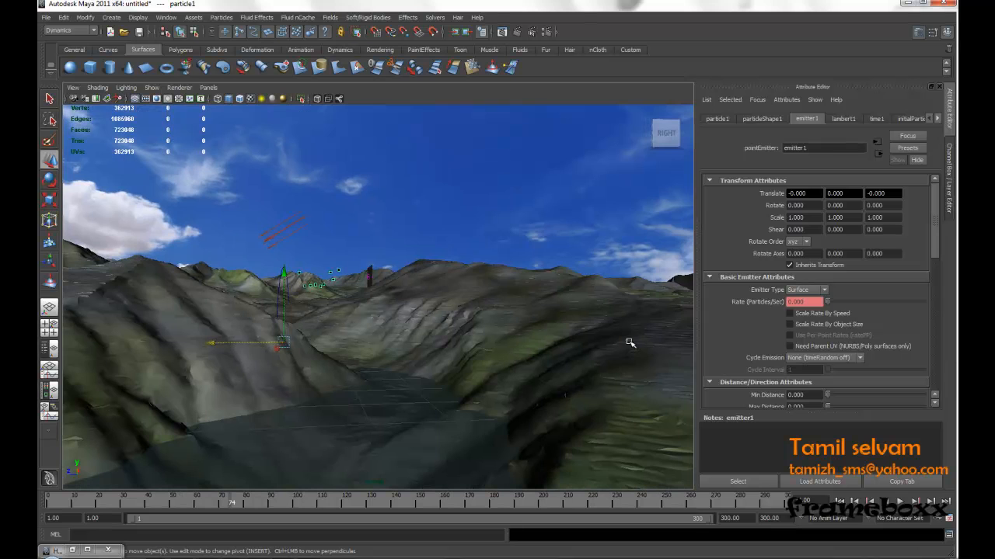
left_click(383, 278)
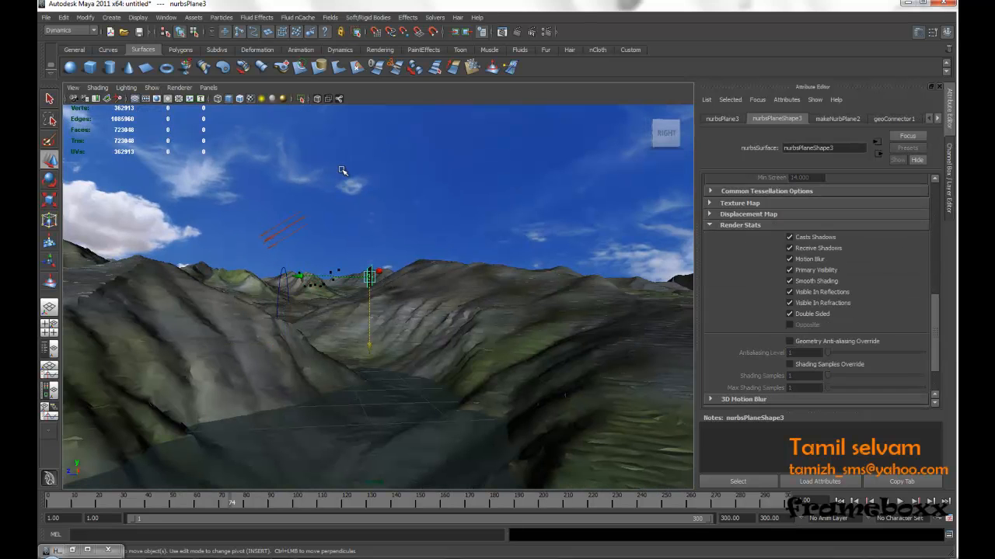
left_click(342, 171)
left_click_drag(349, 186, 343, 215, "alt")
left_click(311, 209)
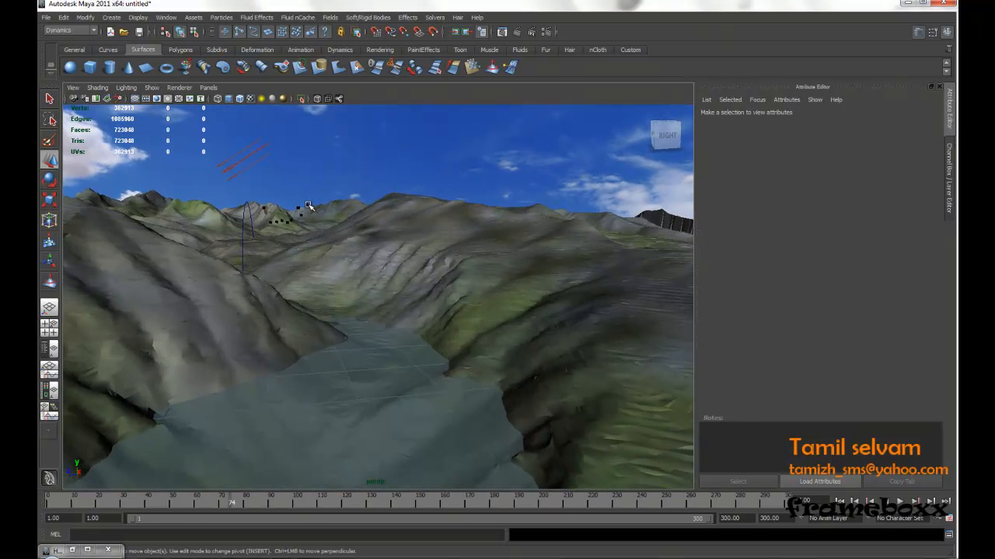
key("f")
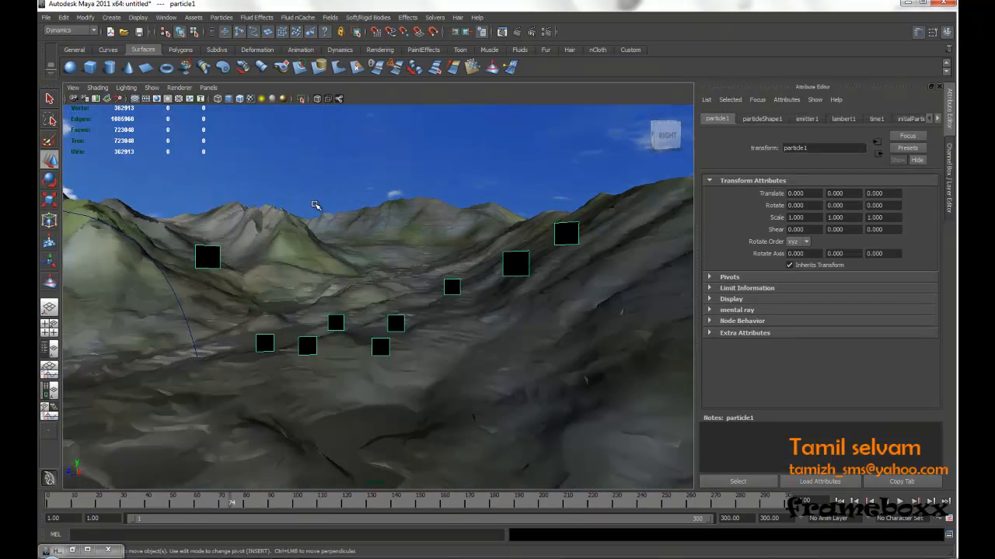
left_click_drag(537, 272, 456, 249, "alt")
right_click_drag(475, 249, 461, 251, "alt")
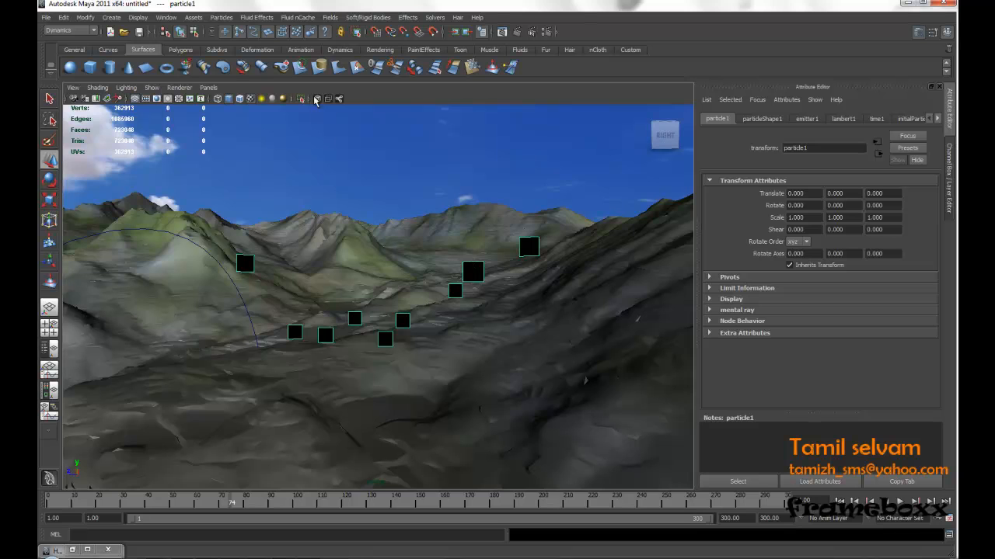
Step: Open the Sprite Wizard for the selected particles and start browsing for the sprite file
left_click(221, 18)
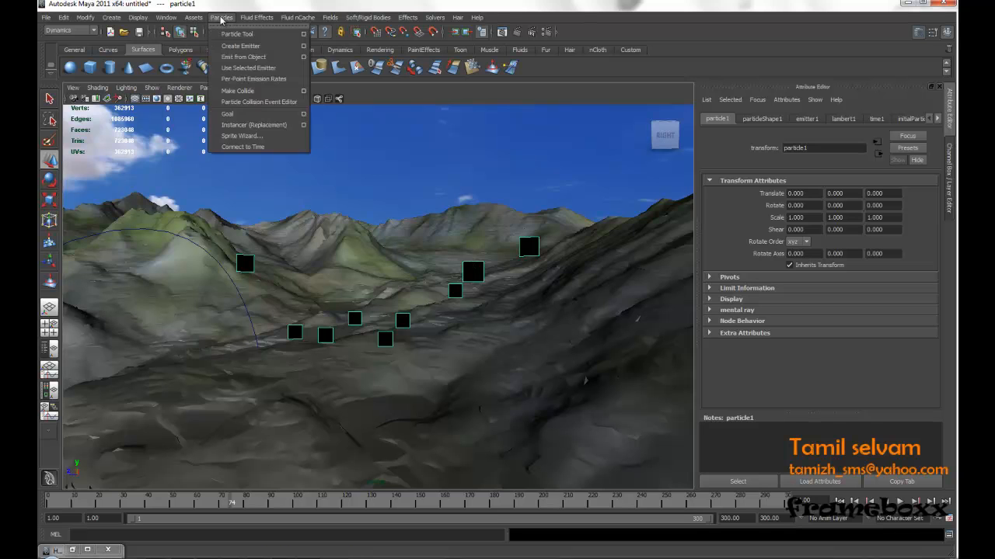
left_click(253, 137)
left_click_drag(506, 200, 486, 45)
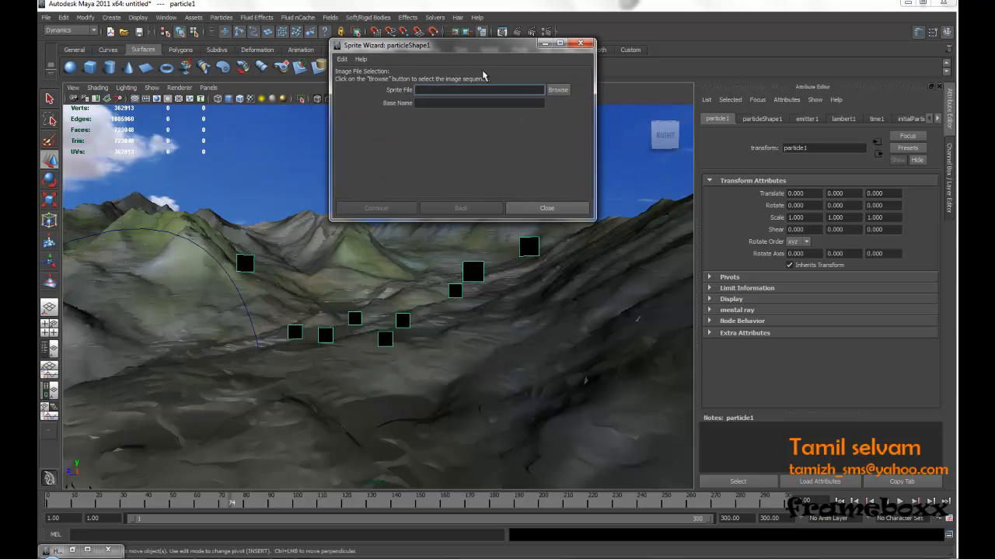
left_click(558, 91)
left_click_drag(530, 88, 502, 79)
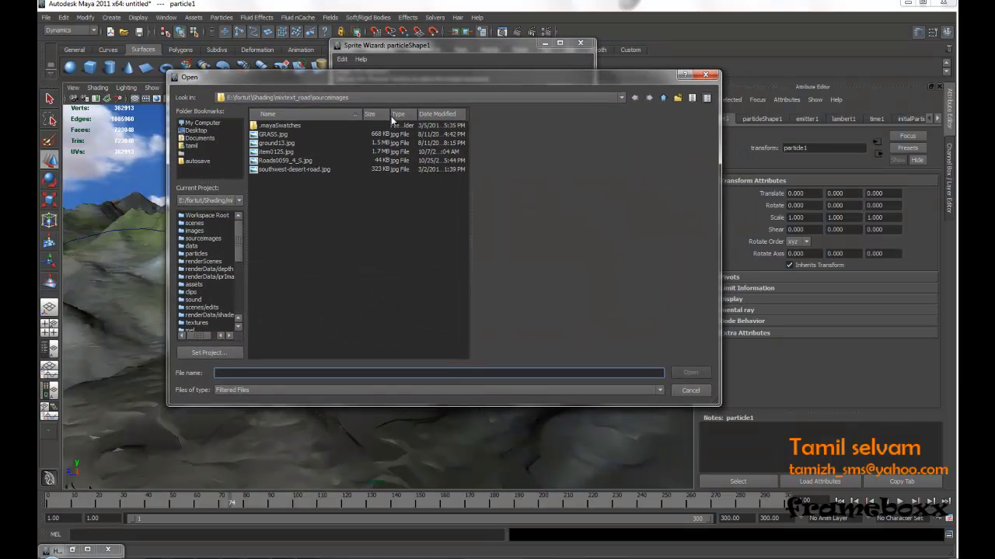
Step: Load bird.0001.tga from the terrain project's sourceimages folder as the sprite file
left_click(574, 390)
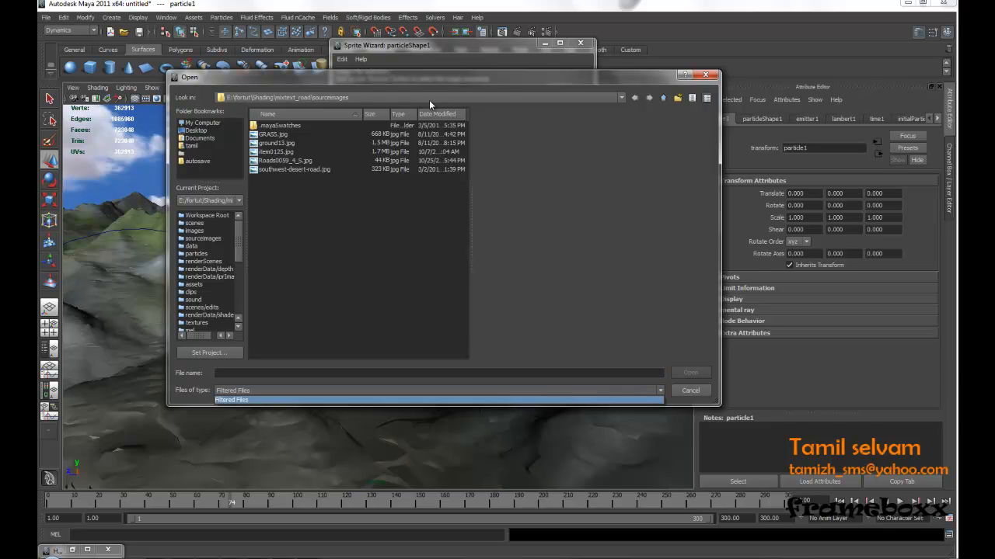
left_click(662, 99)
left_click(663, 98)
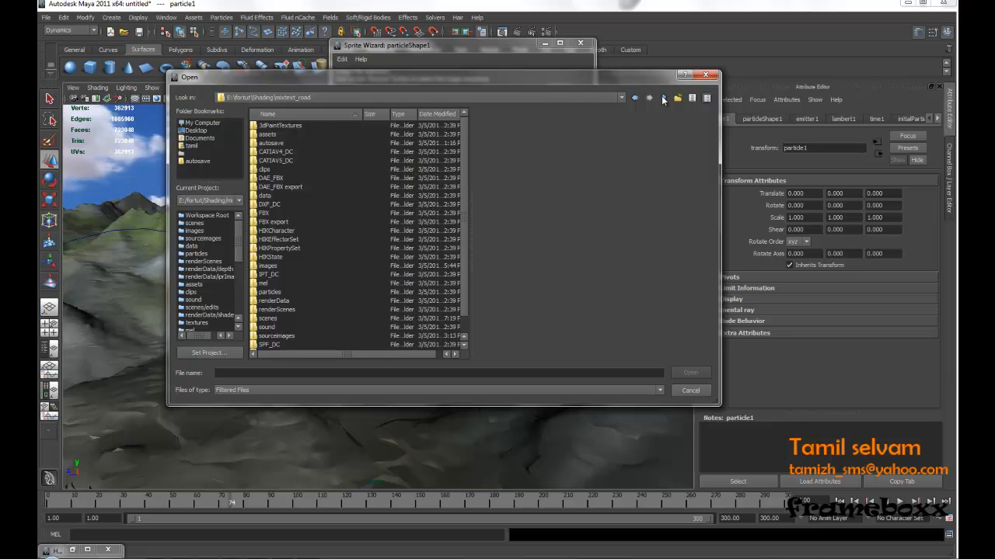
left_click(663, 99)
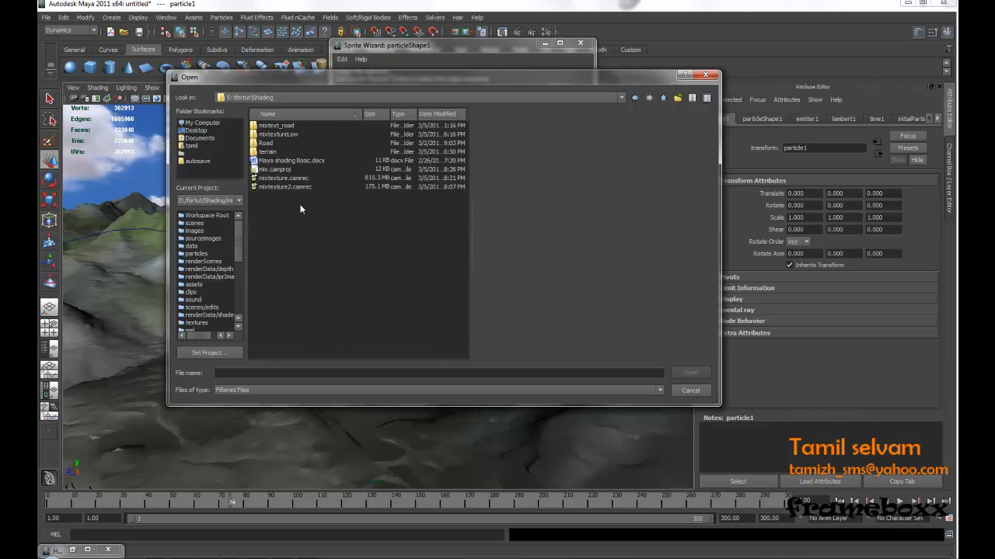
double_click(275, 151)
double_click(273, 138)
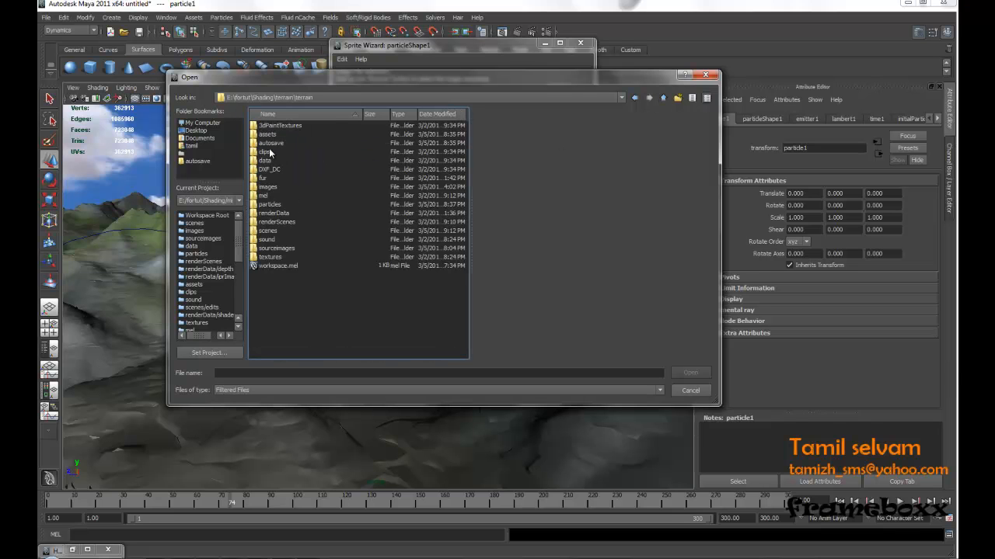
double_click(286, 247)
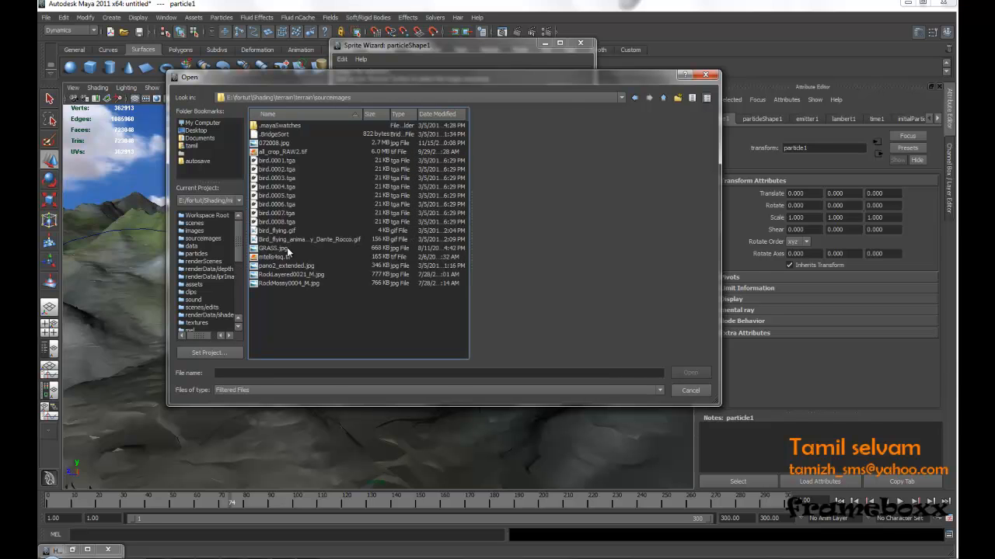
left_click_drag(312, 76, 396, 77)
left_click(360, 164)
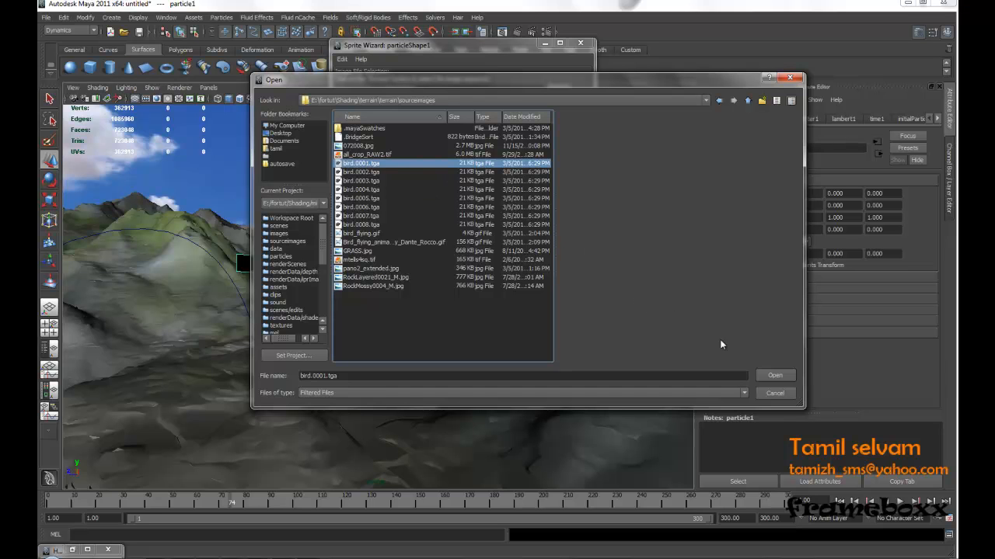
left_click(762, 376)
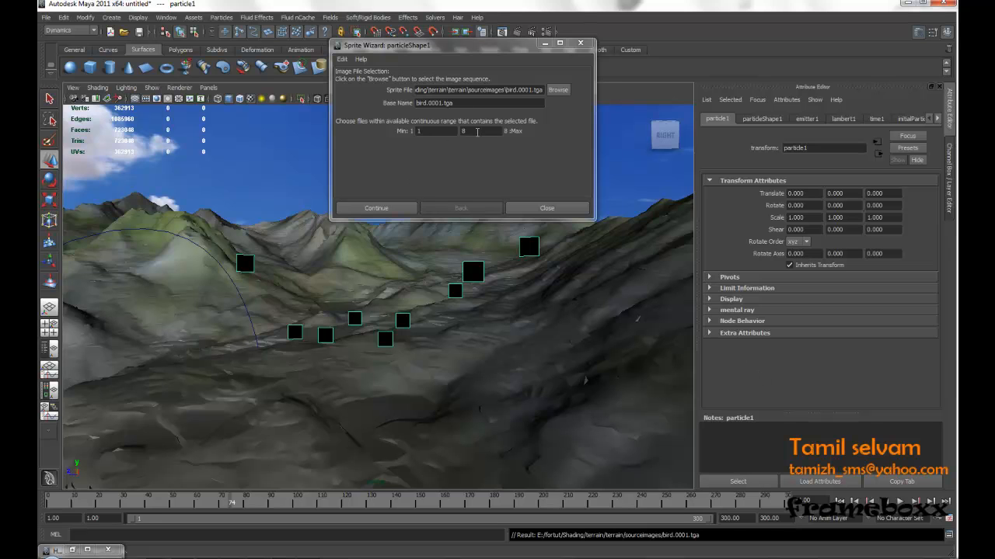
Step: Set the end of the sprite image range to 8 and choose cycling through the images for each particle
double_click(477, 131)
type("8")
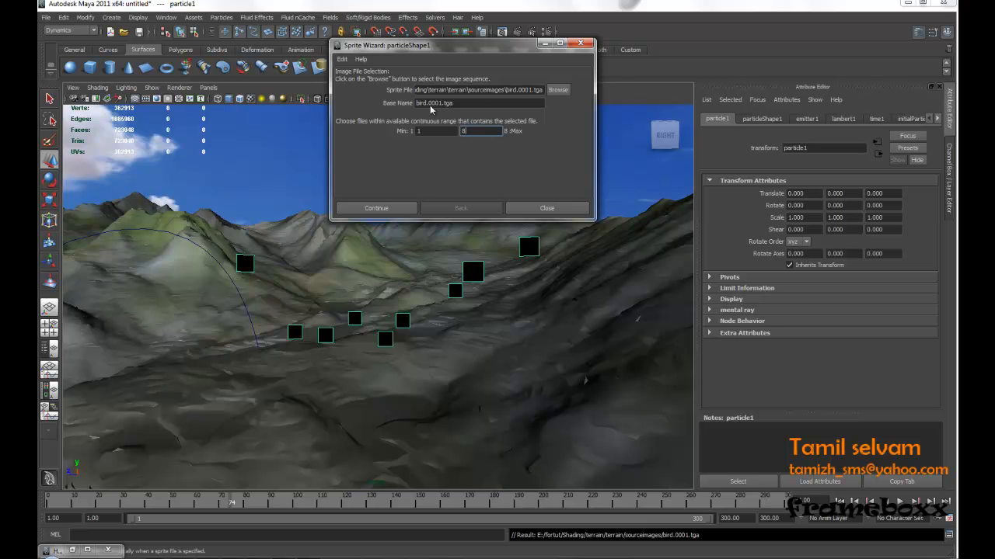
left_click(387, 210)
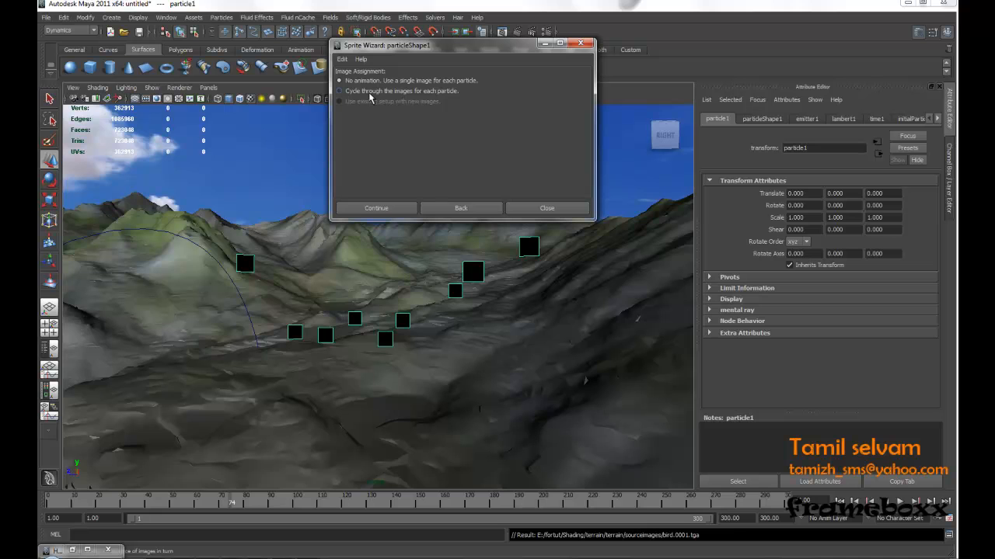
left_click(347, 94)
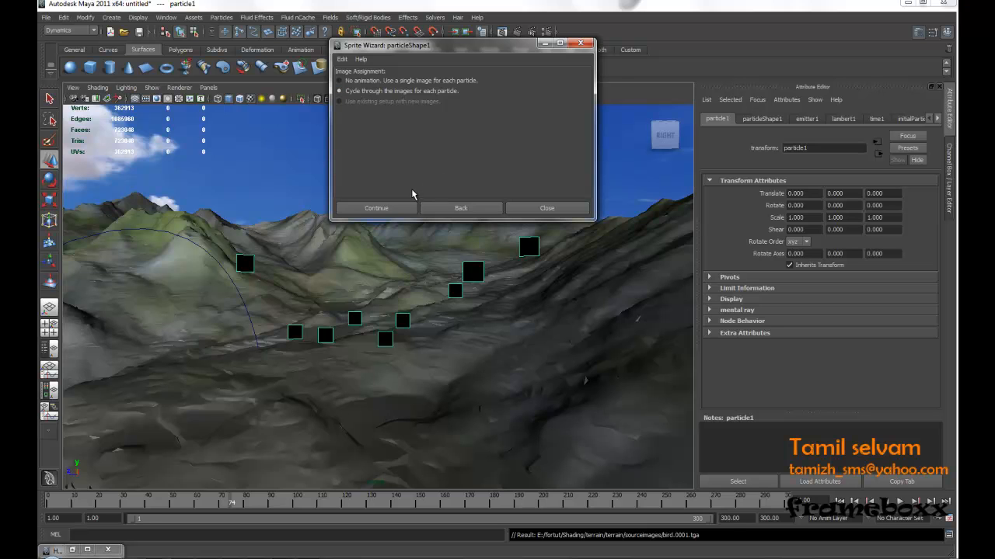
left_click(395, 210)
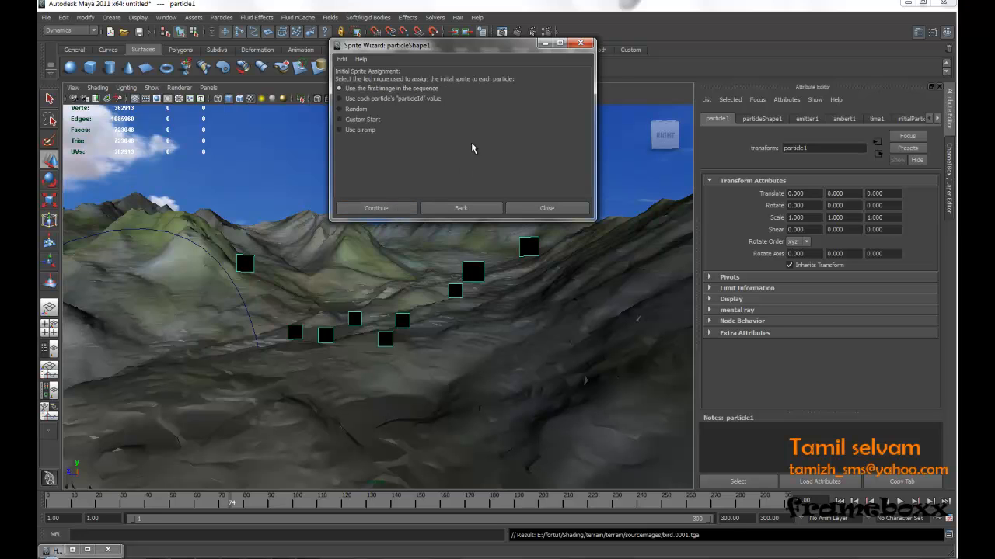
Step: Assign the initial sprites randomly, disable cycling only once during lifespan, set the cycle length to 300 frames, and apply the wizard
left_click(341, 109)
left_click(380, 208)
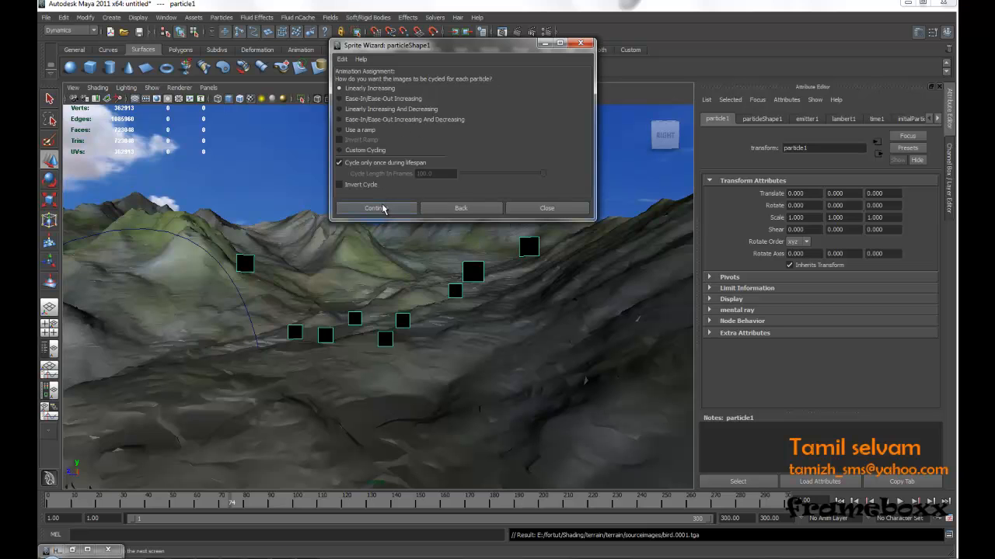
left_click(338, 164)
key("Tab")
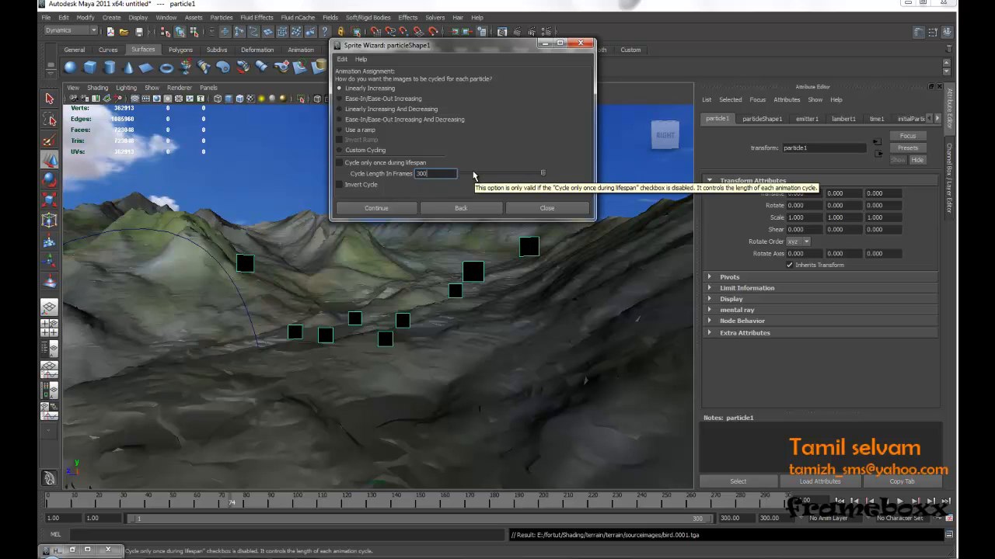
left_click(398, 212)
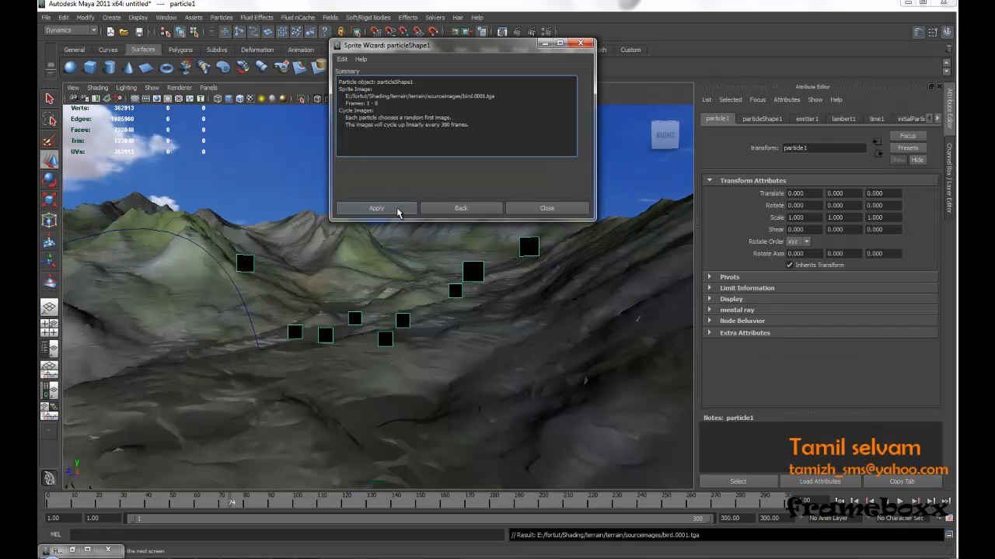
left_click(376, 208)
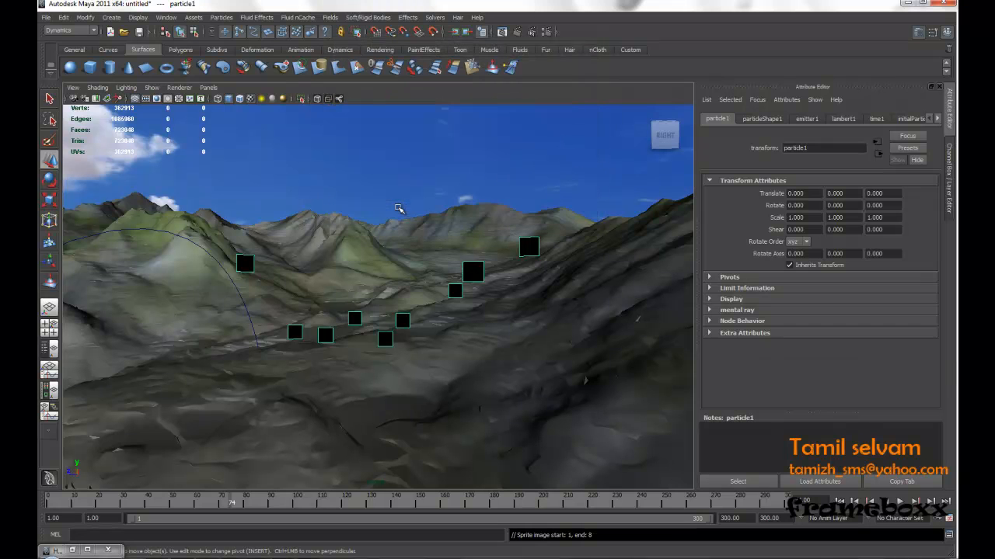
Step: Deselect the particles and play back the scene to check the bird sprites
left_click_drag(423, 192, 387, 231, "alt")
left_click(459, 181)
key("alt+v")
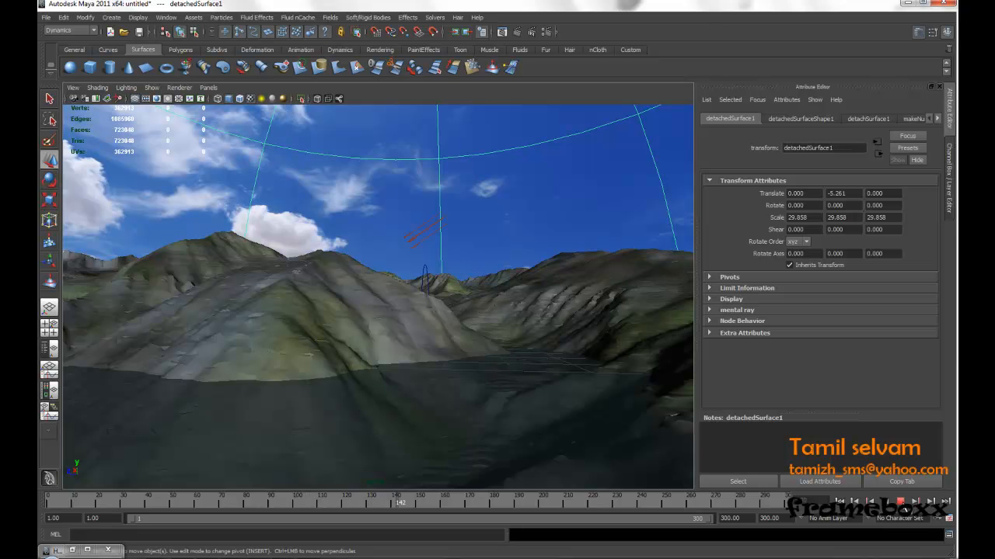
Step: Stop the playback, show the Outliner beside the perspective view, and open the shape attributes of particle1
left_click(901, 504)
mouse_move(426, 306)
left_mouse_down("alt")
mouse_move(442, 315)
mouse_move(573, 313)
mouse_move(527, 273)
mouse_move(433, 295)
left_mouse_up("alt")
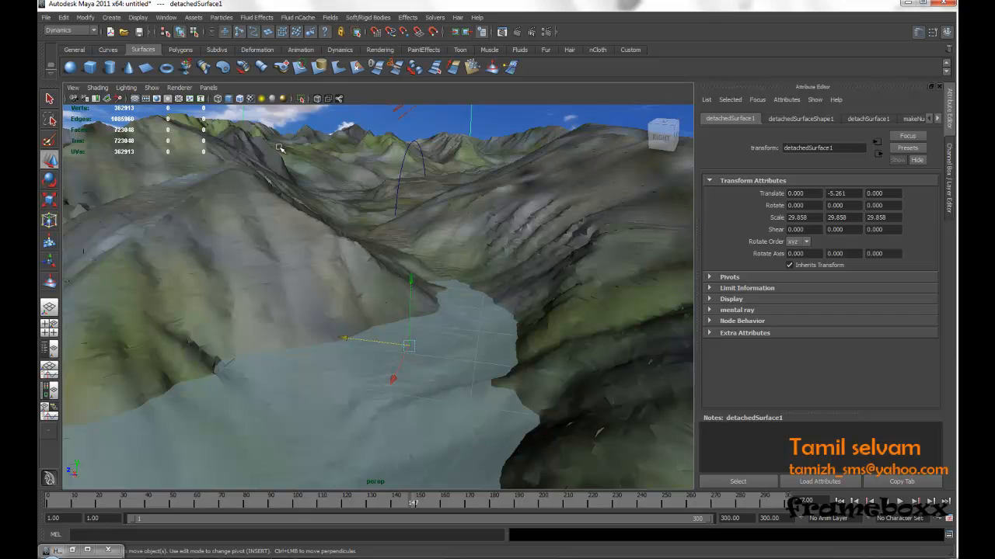
left_click(49, 349)
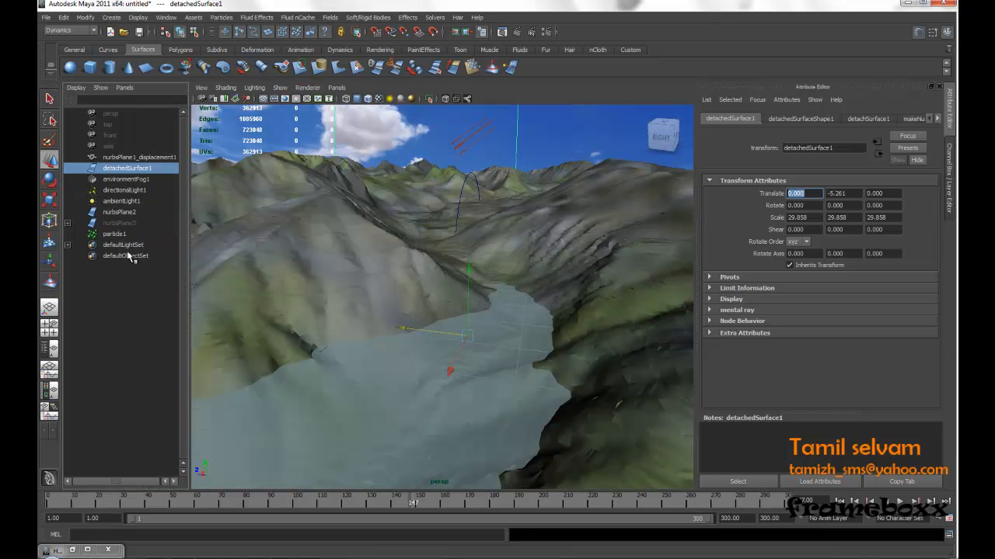
left_click(115, 234)
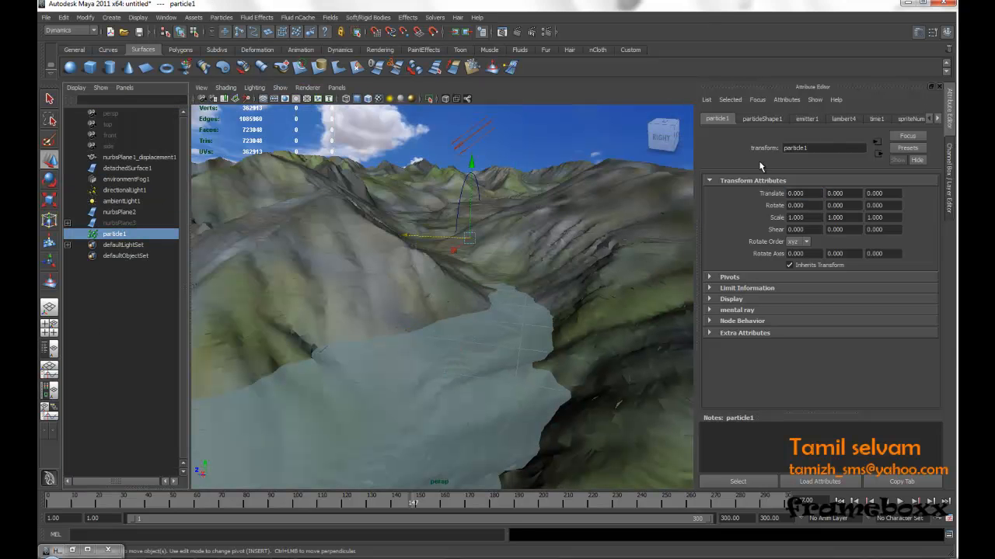
left_click(761, 119)
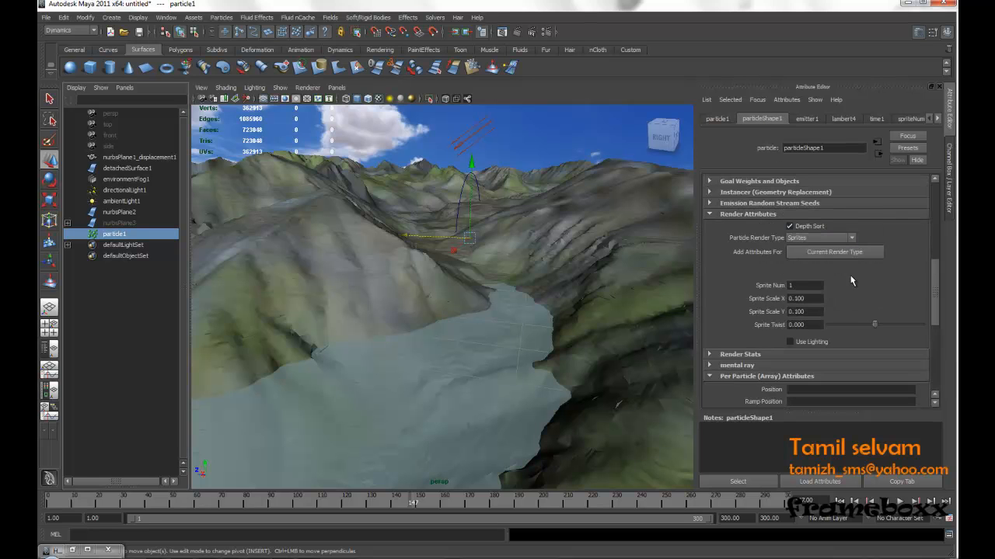
Step: Keep the particle lifespan mode at Constant and set the lifespan to 300
left_click_drag(934, 297, 935, 218)
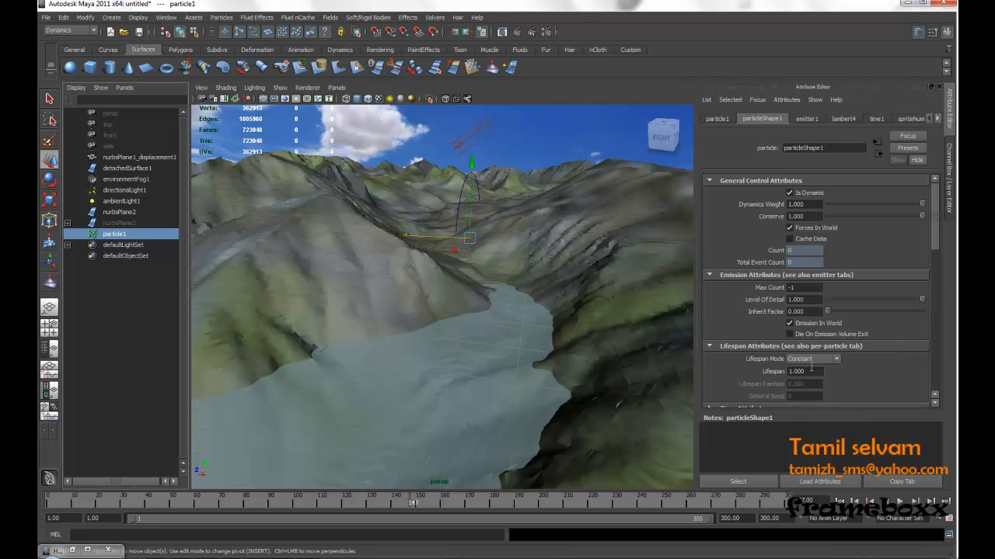
left_click(828, 360)
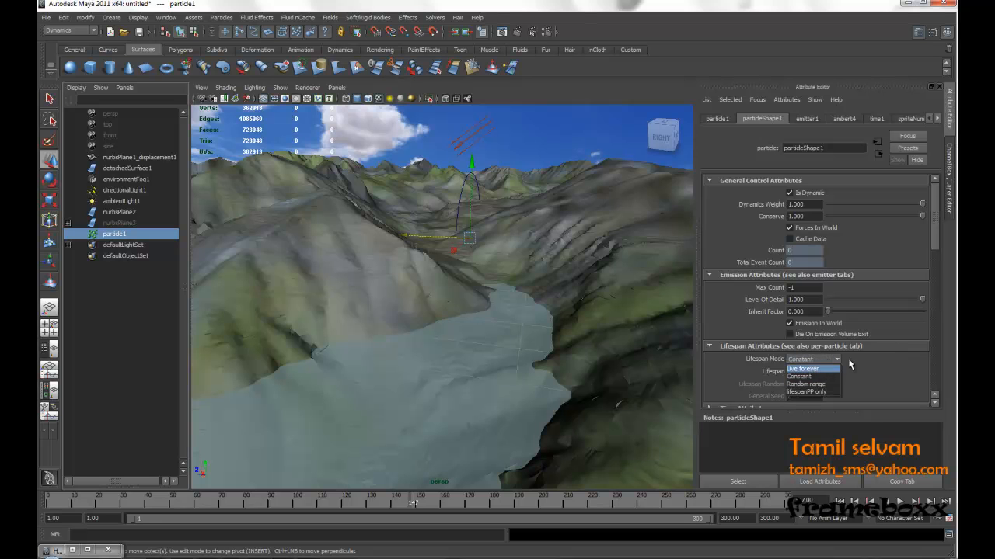
left_click(934, 220)
left_click(816, 373)
type("3")
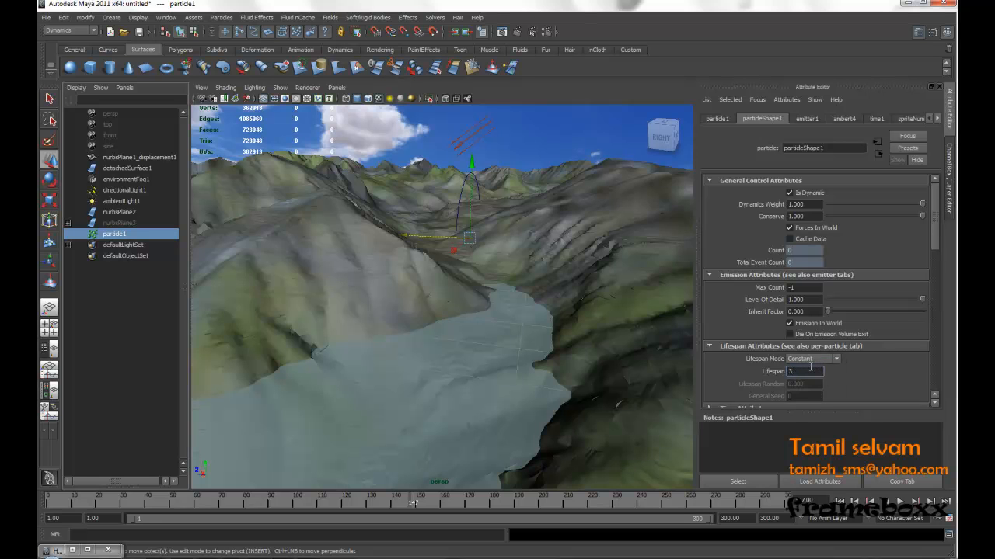
Step: Play back the scene with nothing selected to check how the birds fly over the mountains
left_click_drag(534, 312, 505, 309, "alt")
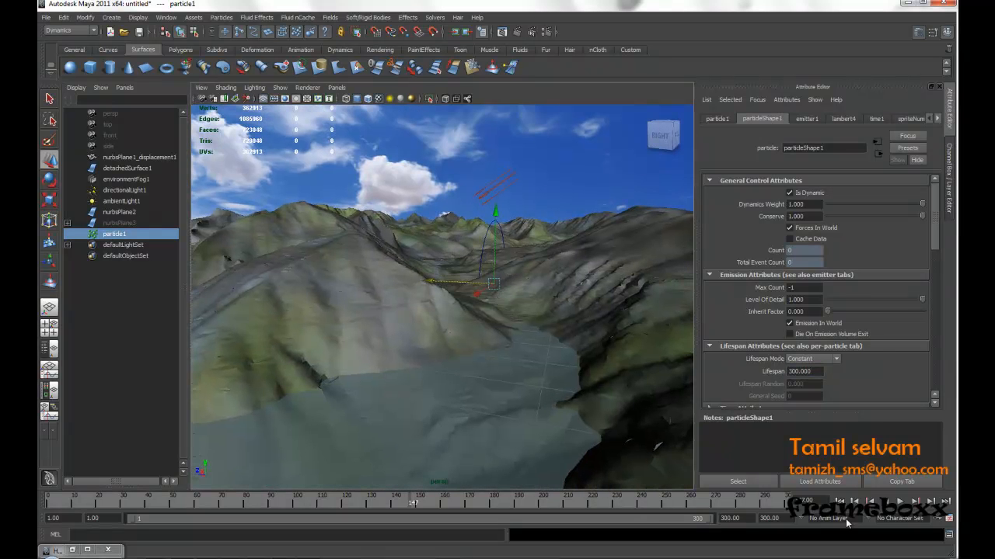
left_click(898, 502)
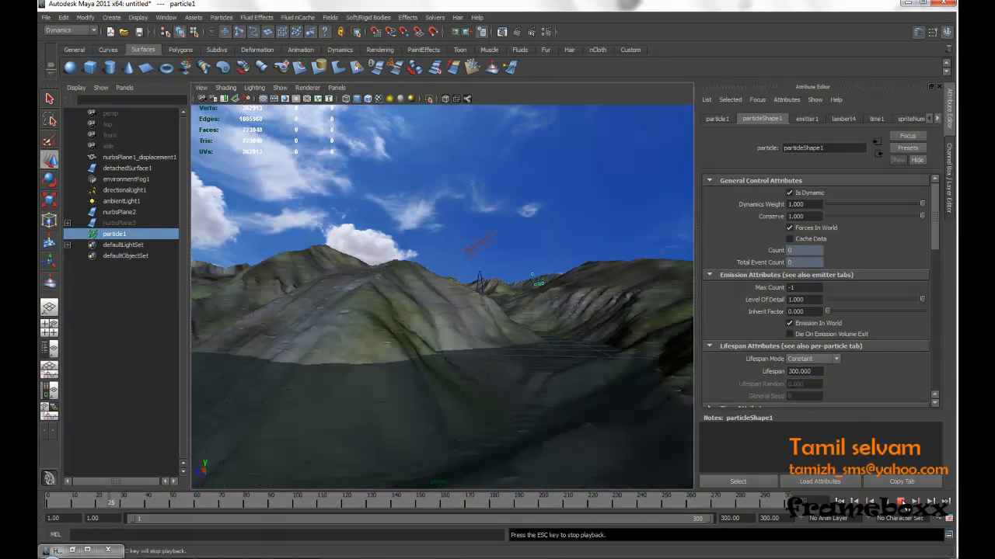
left_click(656, 315)
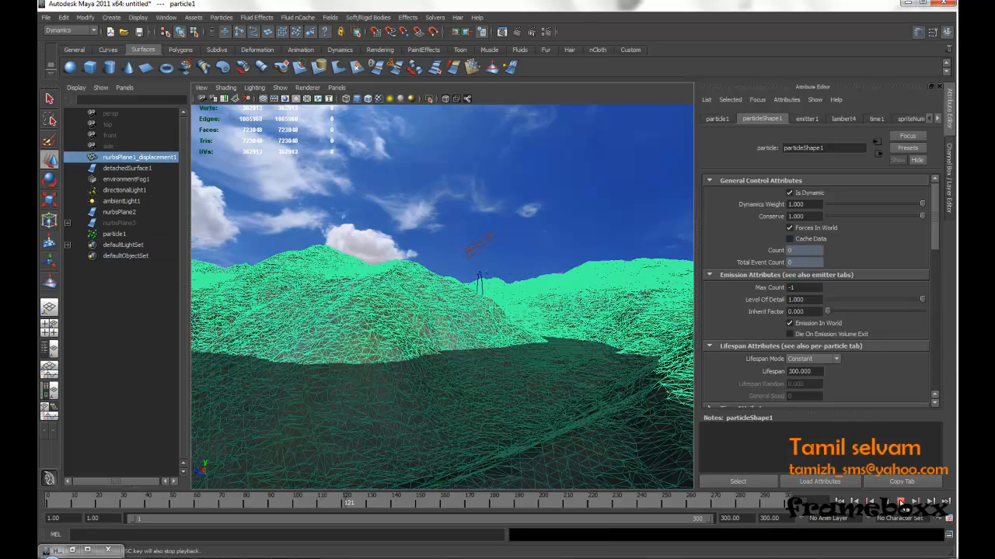
left_click(899, 502)
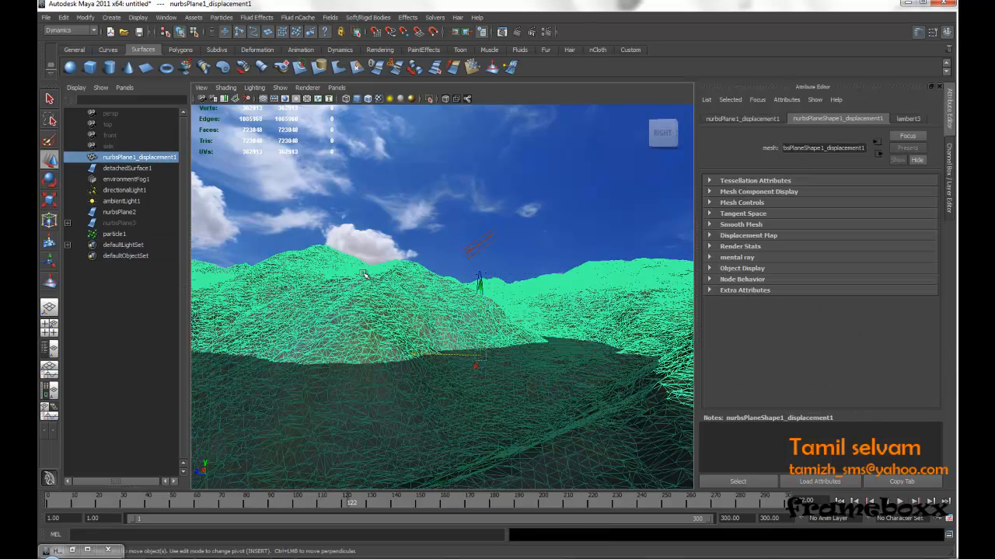
left_click(155, 313)
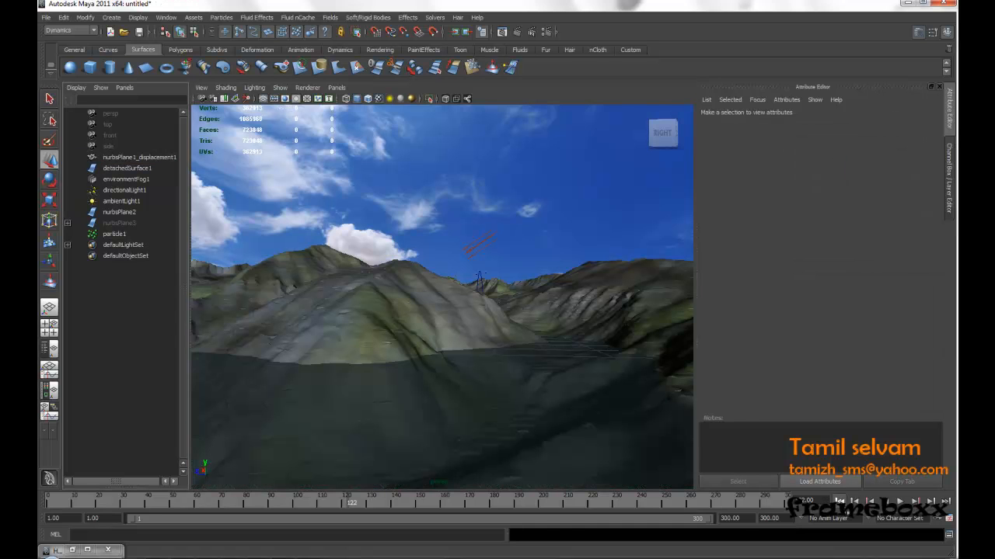
left_click(899, 502)
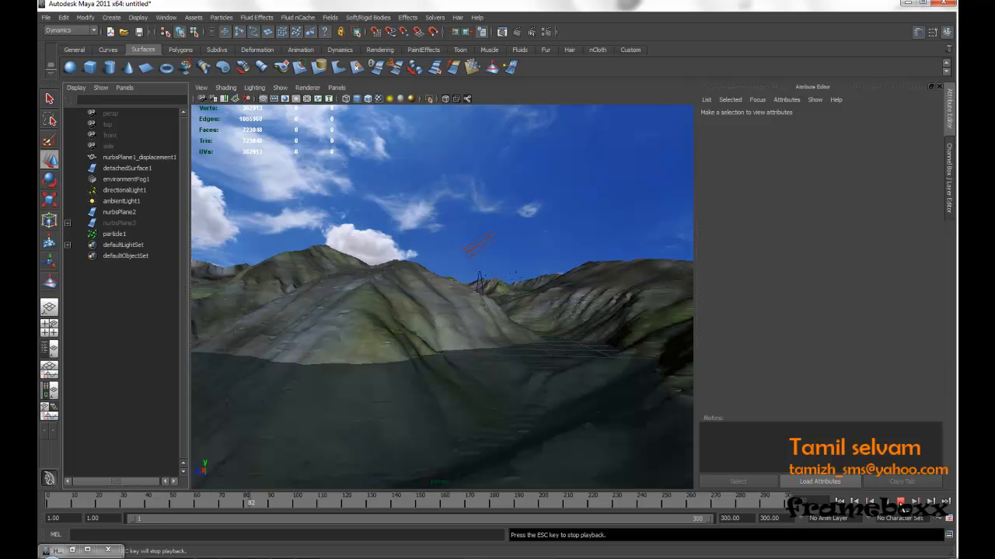
key("Escape")
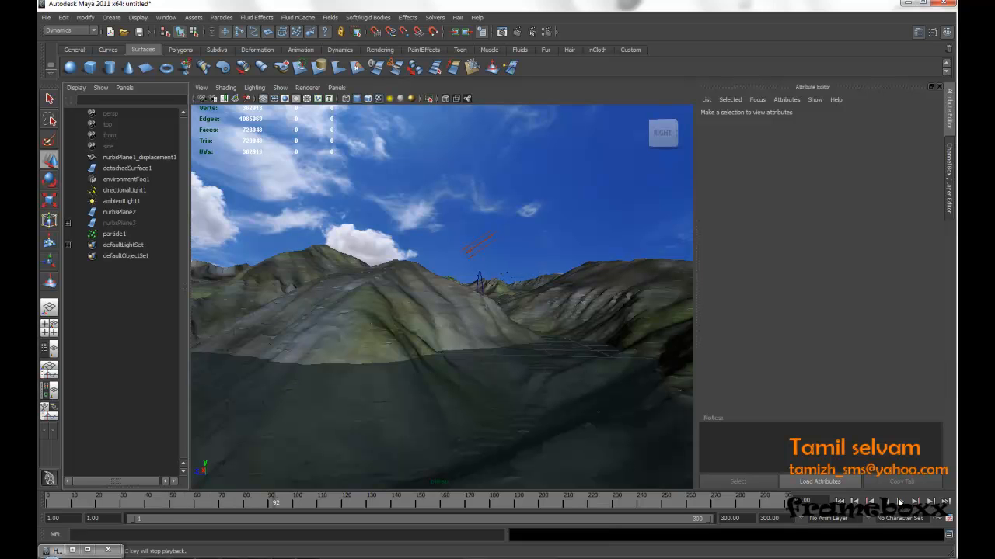
Step: Move the nurbsPlane3 emitter sideways behind the mountain ridge and replay the scene
left_click(121, 225)
left_click_drag(480, 281, 505, 280)
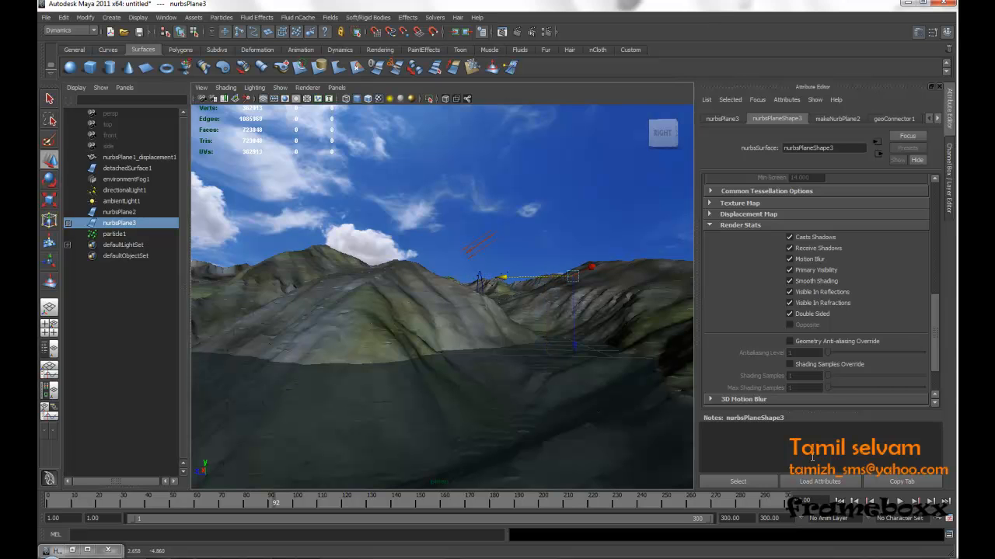
left_click(899, 503)
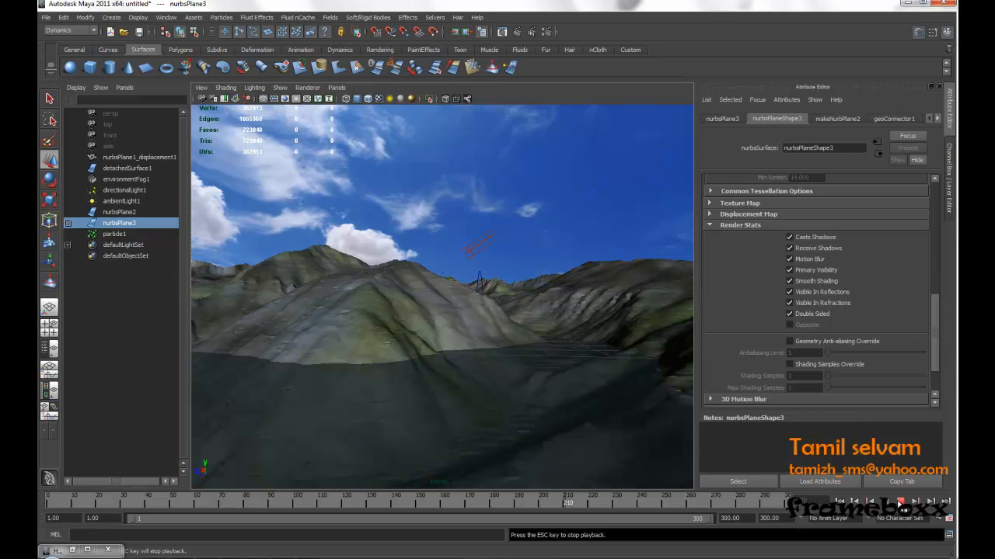
key("Escape")
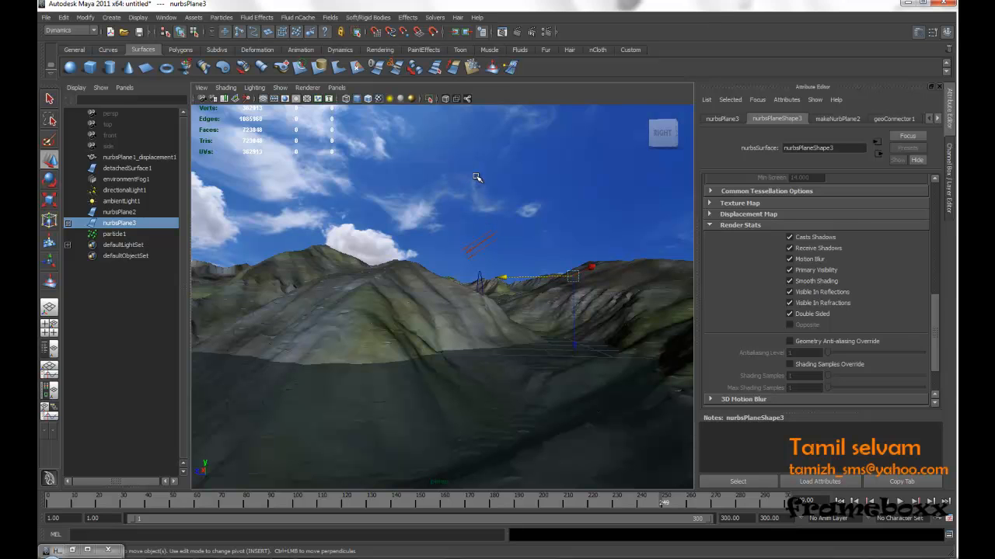
Step: Set the render image size to the HD 720 preset, 1280 x 720, in the common render settings
left_click(546, 32)
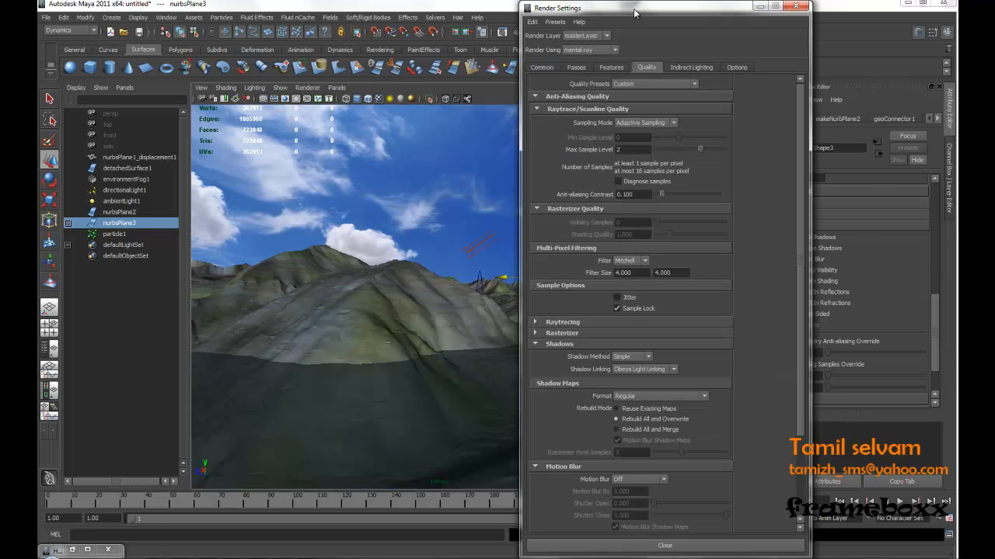
double_click(634, 12)
left_click(922, 6)
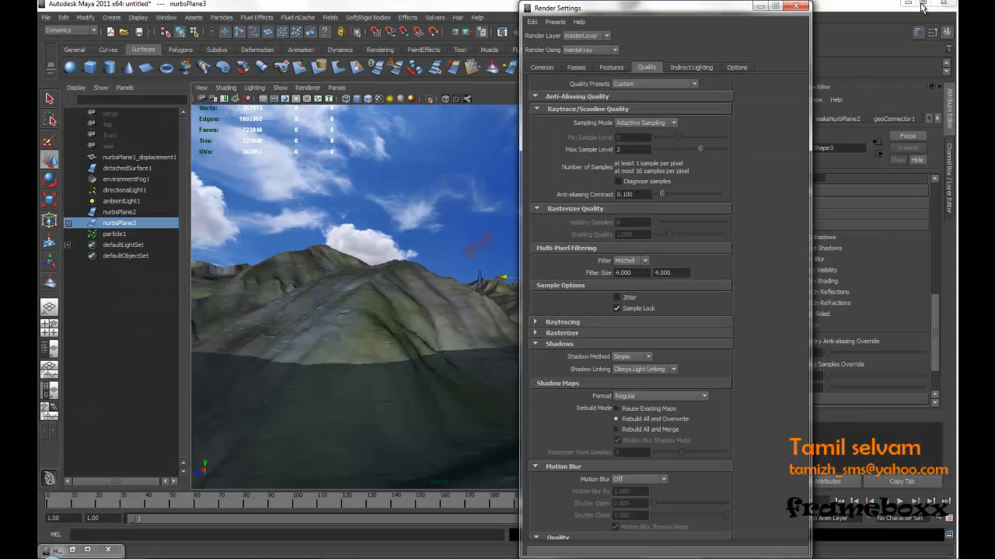
left_click(544, 67)
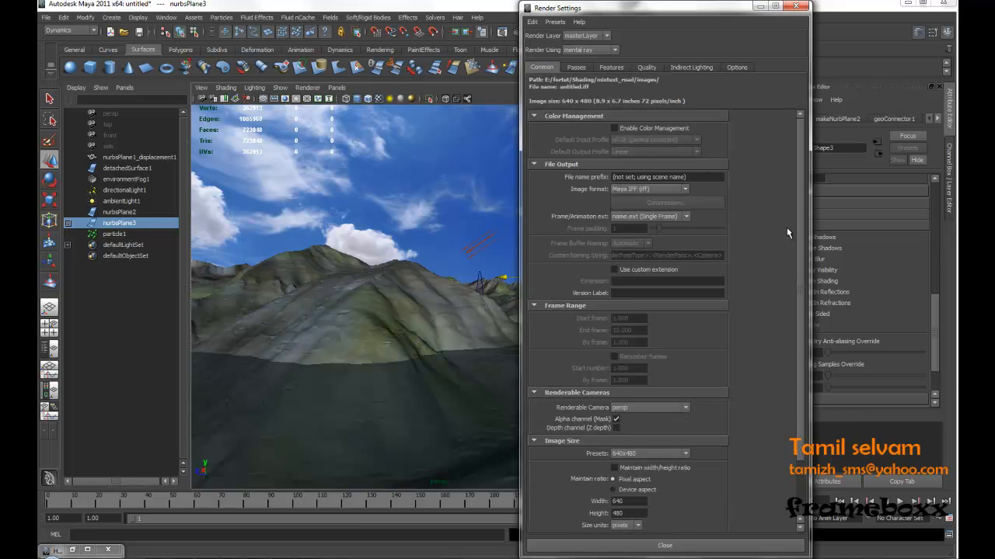
scroll(786, 227, "down", 3)
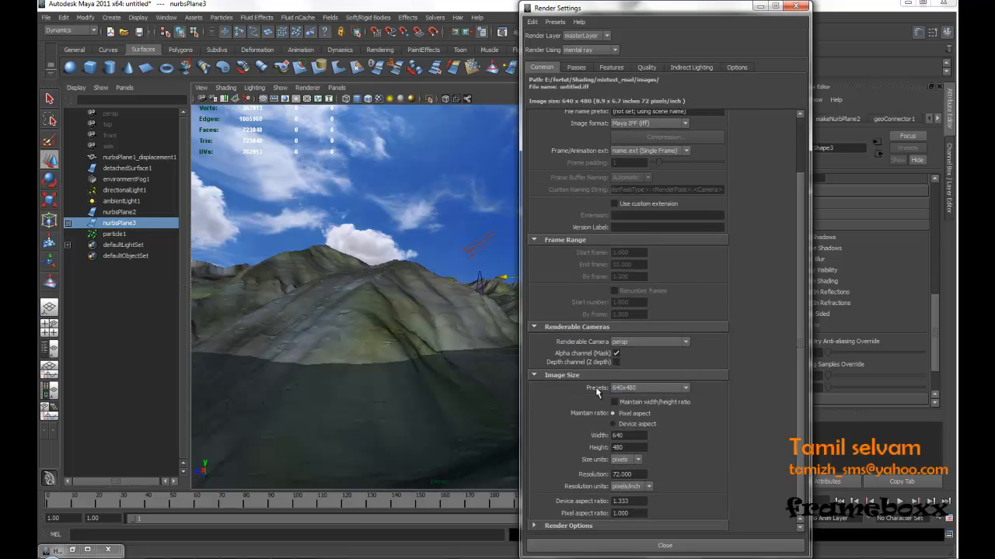
left_click(685, 387)
scroll(687, 425, "down", 1)
scroll(687, 425, "down", 2)
left_click(628, 435)
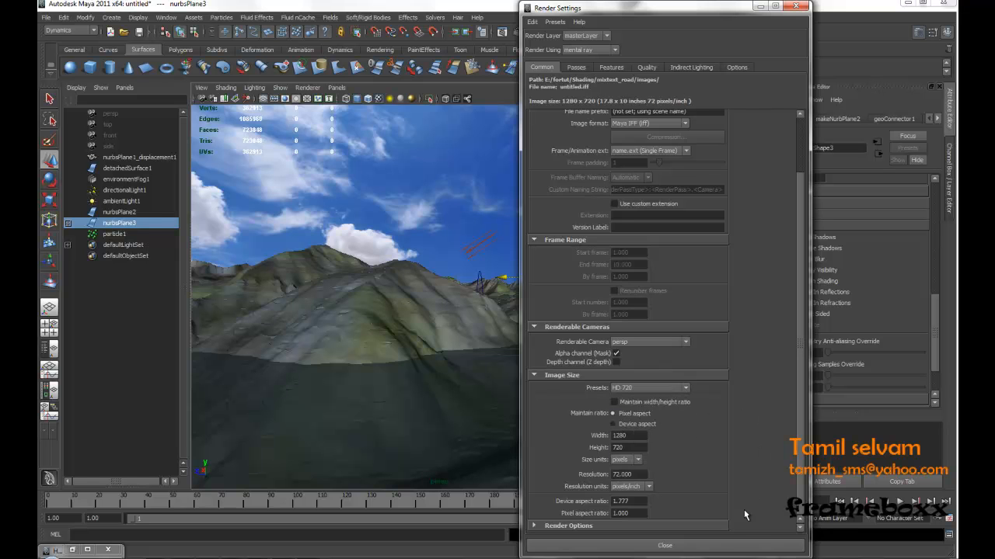
left_click(744, 547)
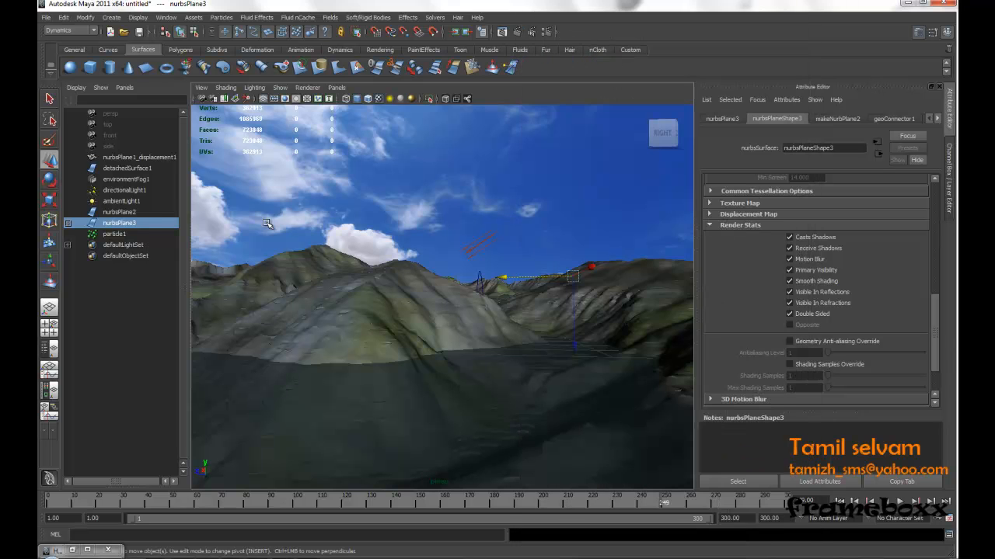
Step: Turn on the resolution gate for the perspective camera
left_click(201, 89)
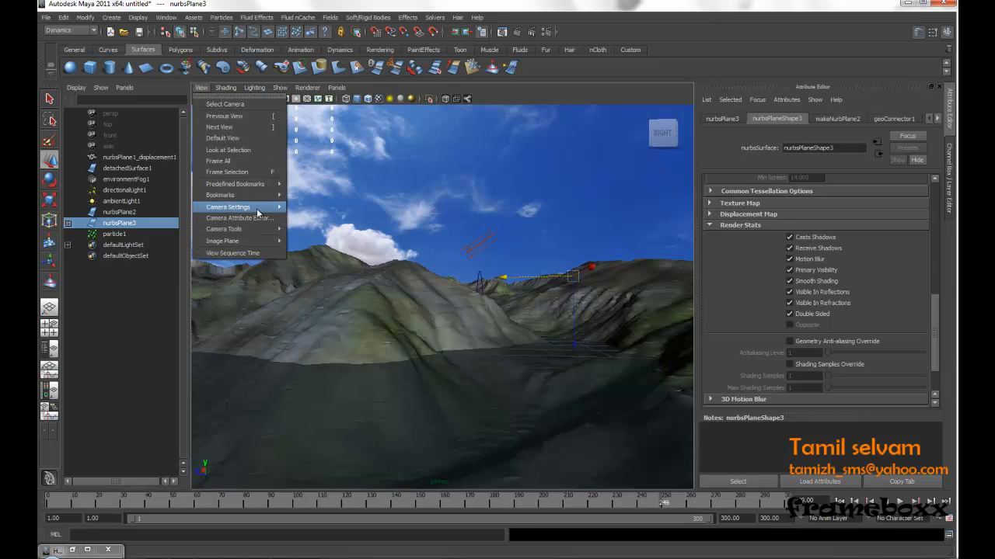
mouse_move(276, 207)
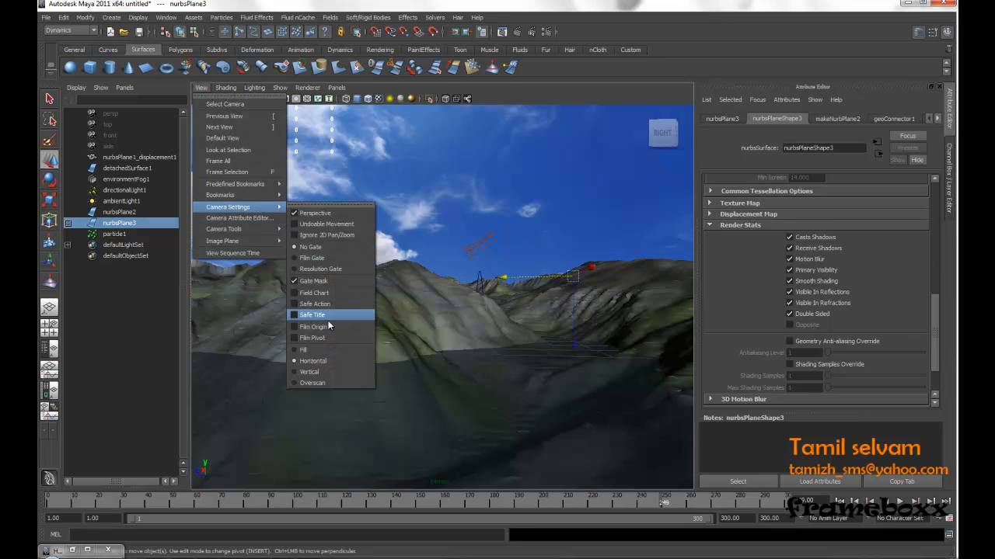
left_click(325, 269)
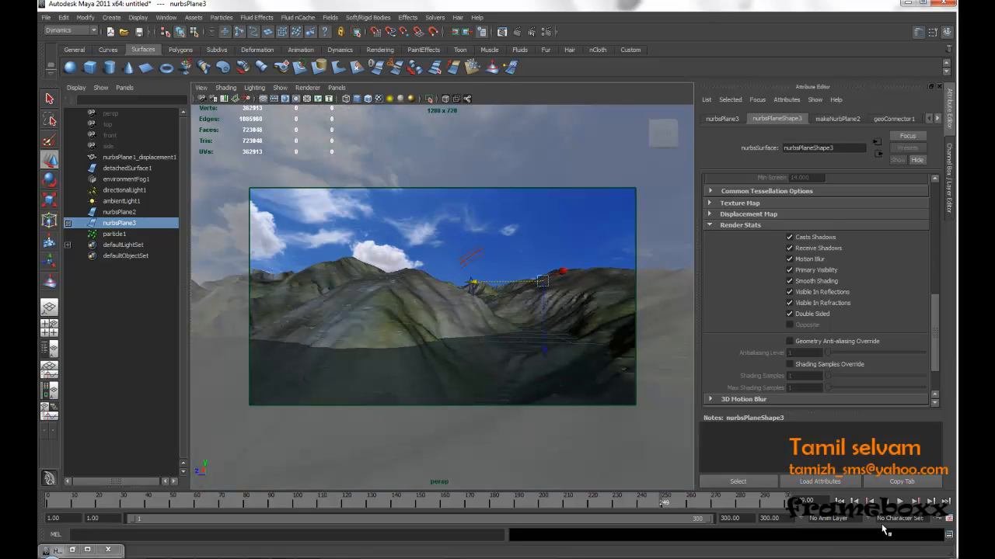
Step: Animate the persp camera moving forward into the valley, keyframing it at frames 1 and 300
left_click(839, 502)
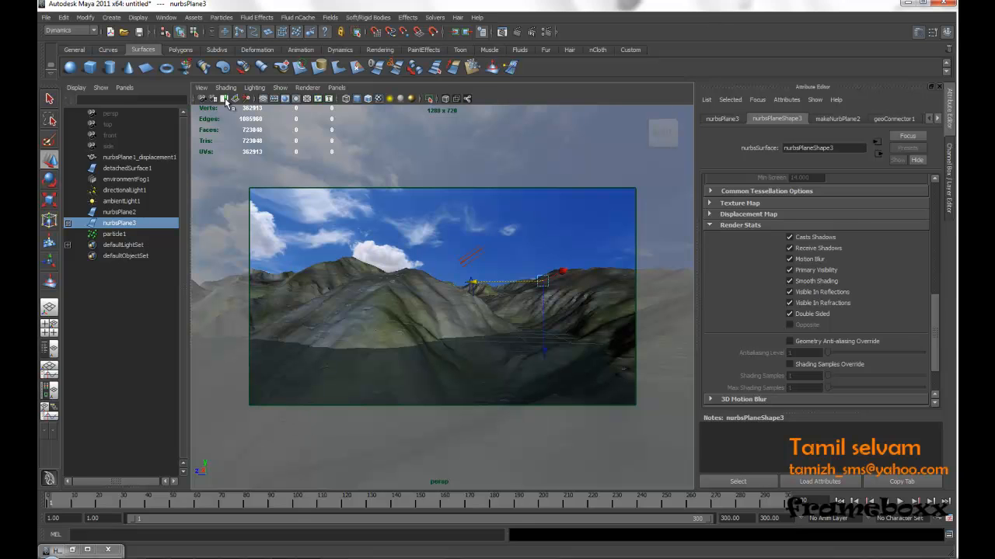
left_click(201, 99)
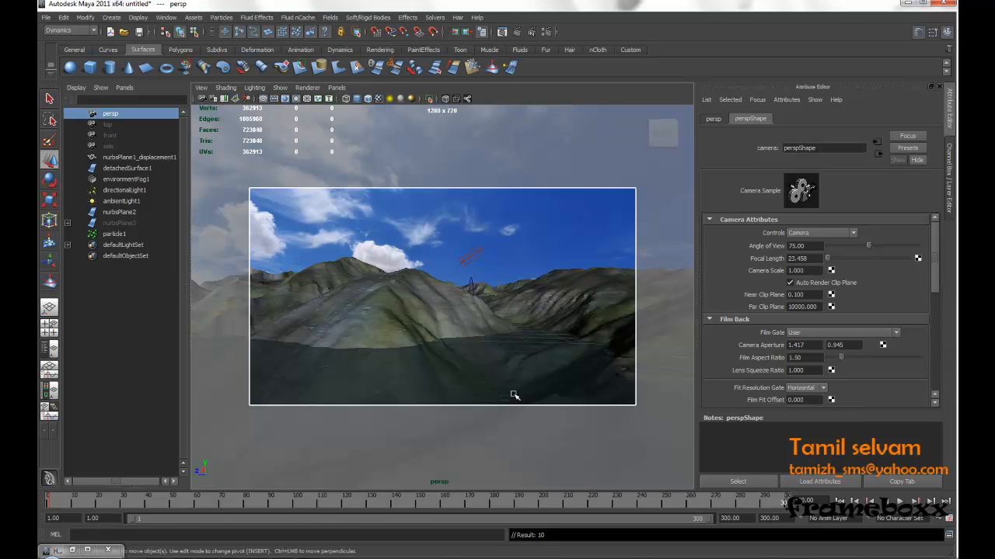
mouse_move(462, 268)
right_mouse_down("alt")
mouse_move(523, 366)
mouse_move(490, 309)
mouse_move(546, 371)
right_mouse_up("alt")
mouse_move(509, 316)
right_mouse_down("alt")
mouse_move(564, 395)
mouse_move(590, 415)
right_mouse_up("alt")
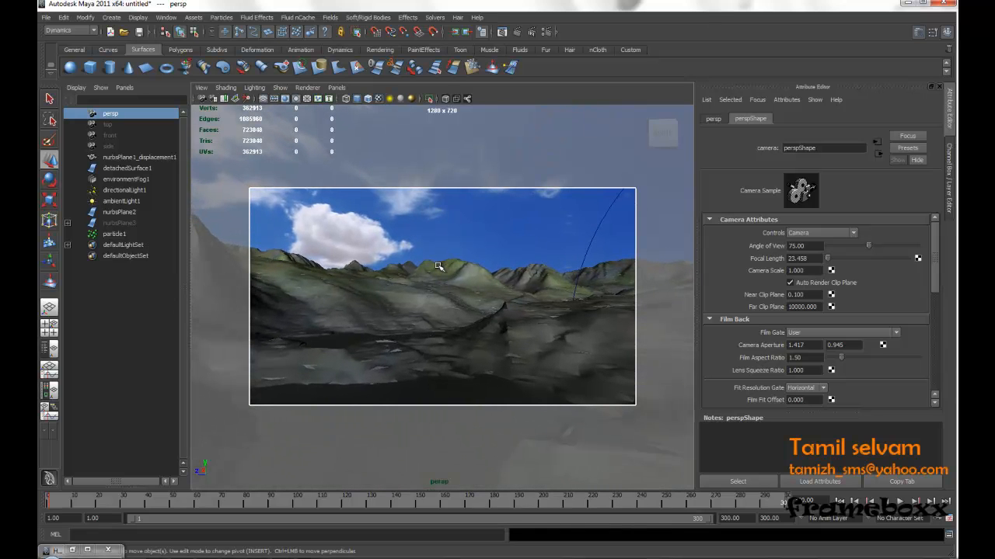
Step: Play back the camera animation and scrub to frame 140 to check the camera's path over the terrain
left_click(900, 502)
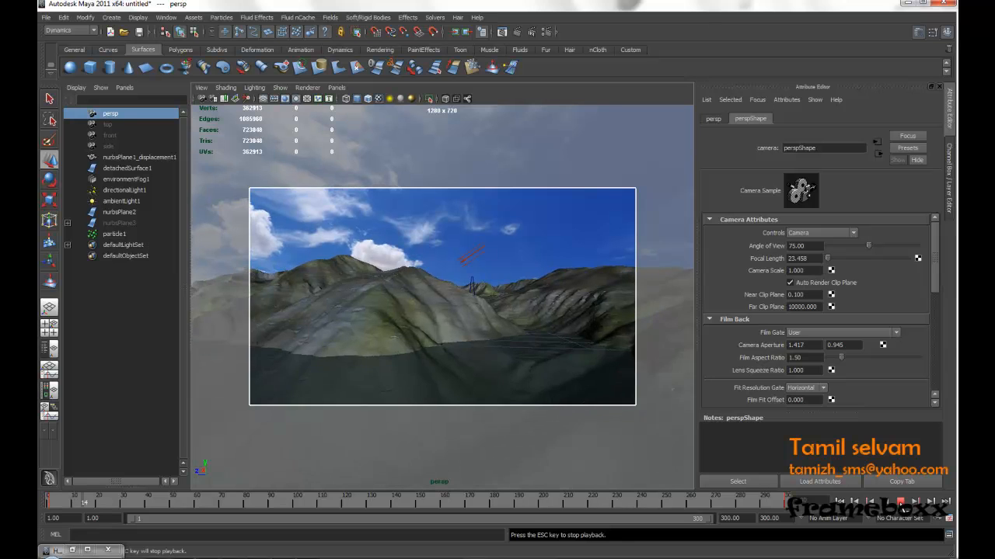
key("Escape")
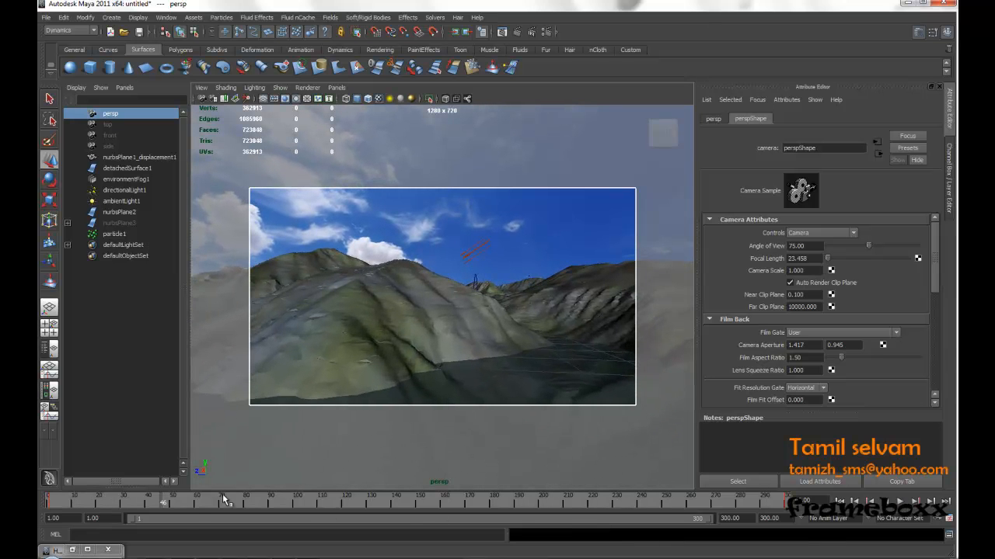
left_click_drag(168, 506, 392, 527)
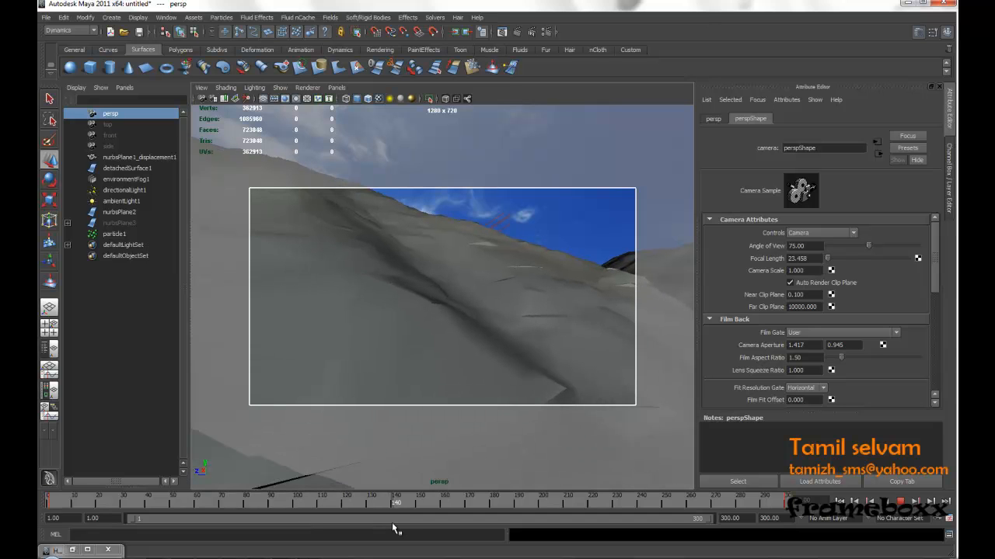
Step: Rotate the persp camera at frame 140 so the steep hillside sits nearly level in the frame
left_click(203, 87)
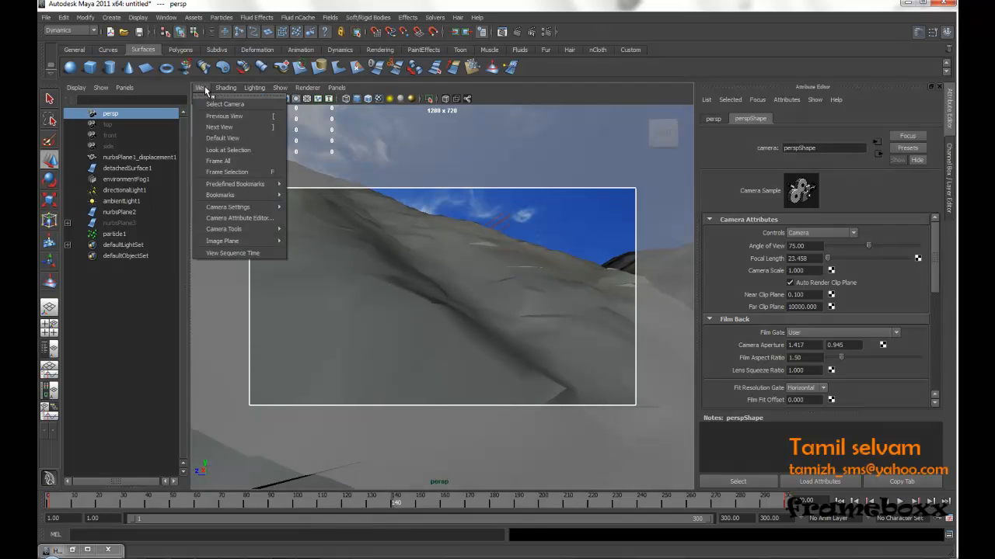
mouse_move(247, 230)
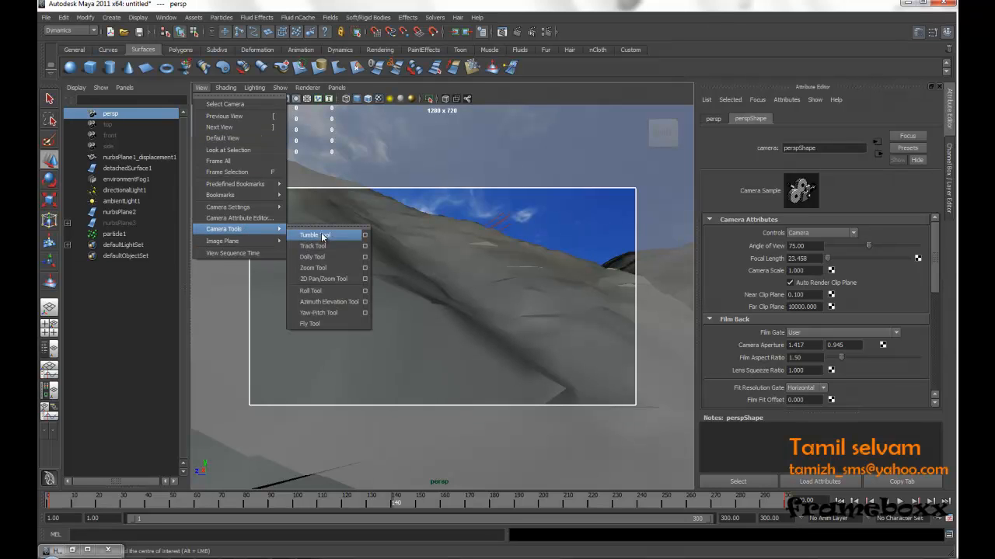
left_click(336, 304)
left_click_drag(501, 284, 581, 392)
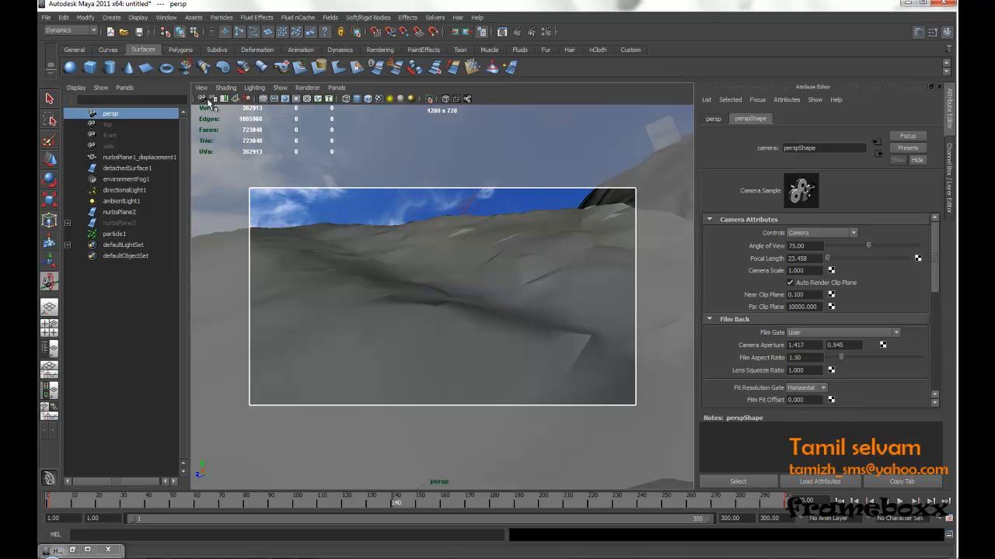
Step: Raise the persp camera at frame 140 until sky and mountains show above the hillside, and keyframe its position
left_click(203, 99)
key("s")
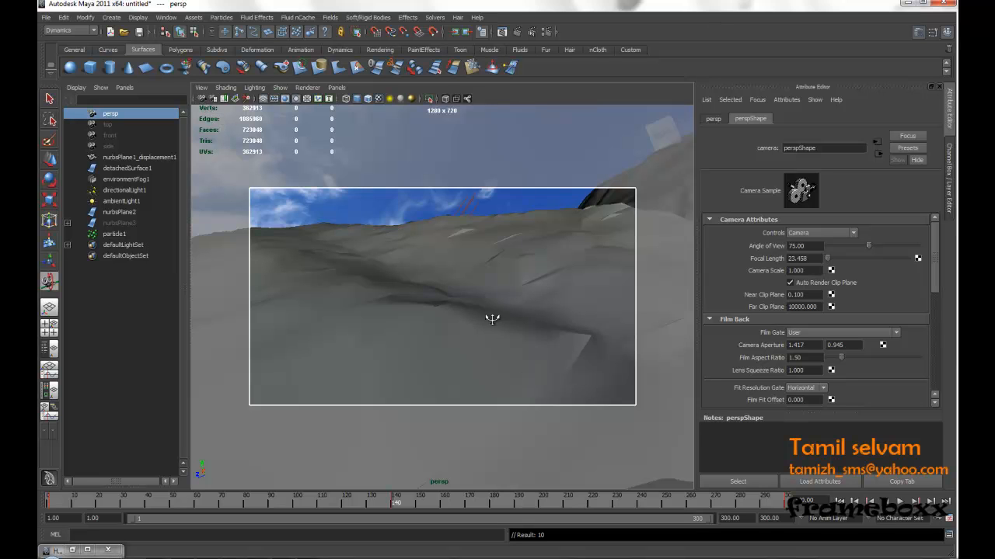
key("w")
middle_click_drag(485, 242, 486, 257, "alt")
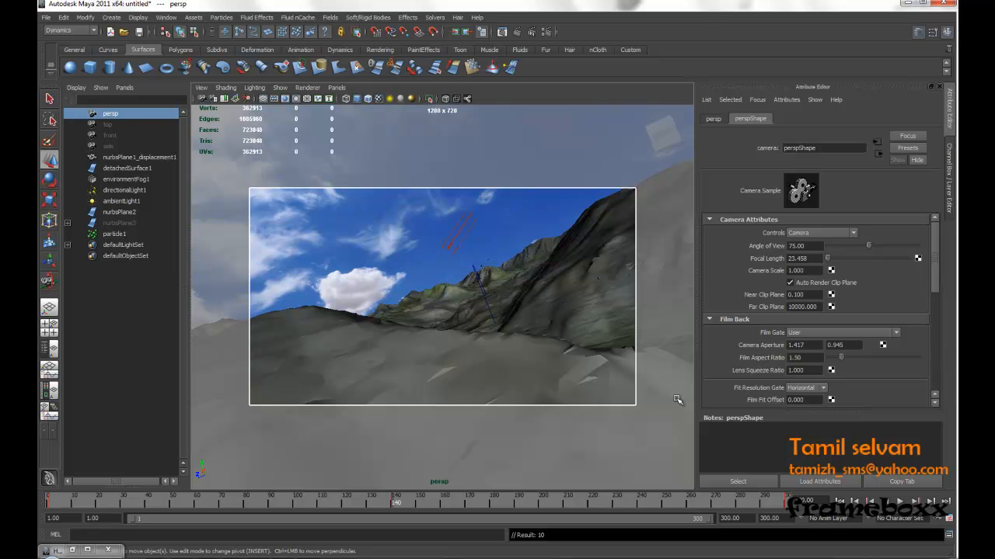
Step: Play back the camera animation from frame 1 to check that the camera clears the hillside
left_click(839, 502)
left_click(900, 503)
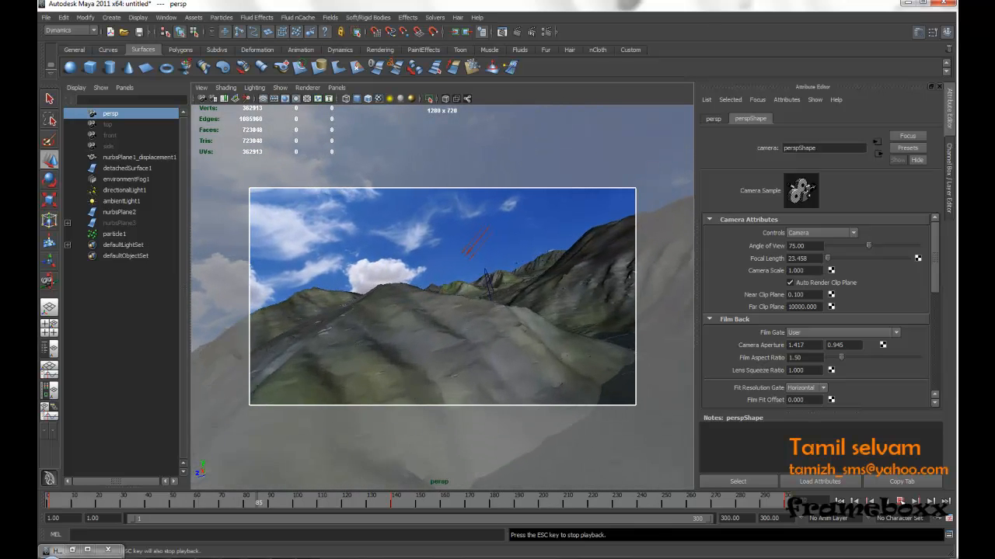
left_click(897, 501)
Step: Set the speed of particle1's emitter to 0.300 and play the animation from frame 1 to check the birds
left_click(114, 234)
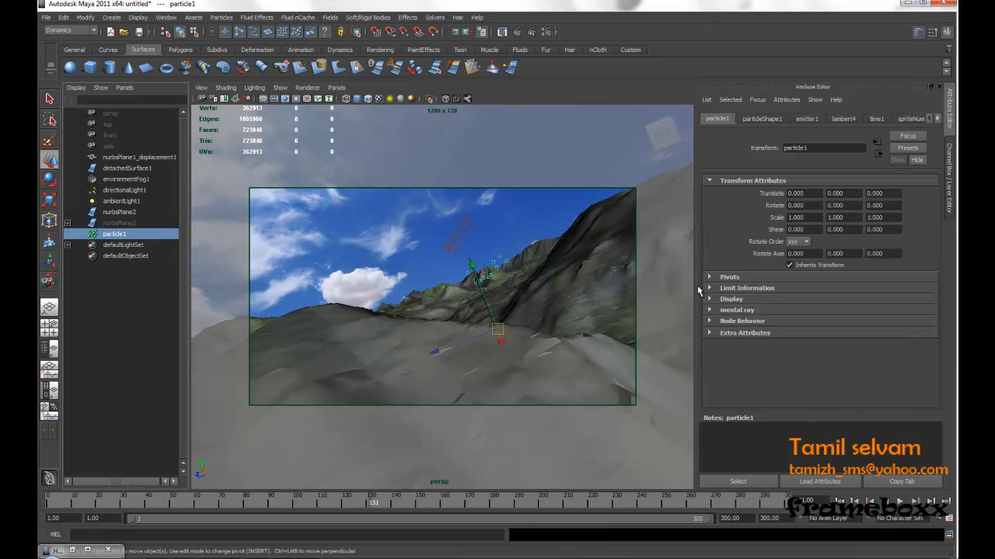
left_click(807, 119)
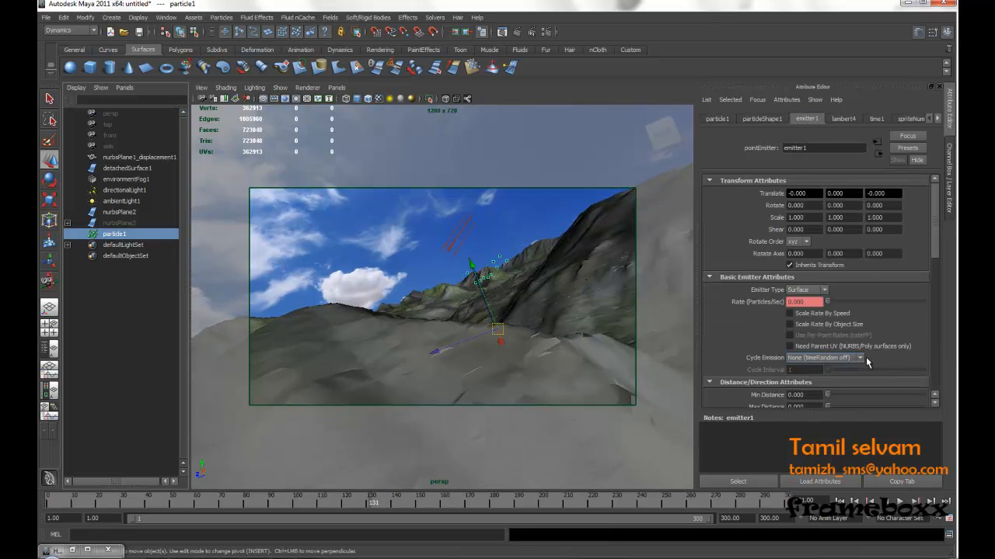
left_click_drag(940, 237, 947, 294)
double_click(802, 309)
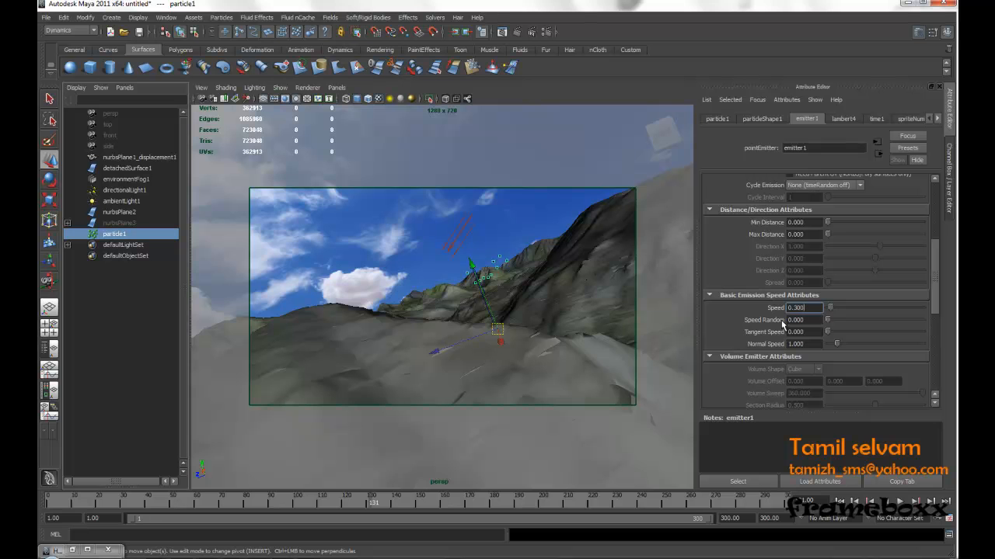
left_click(839, 502)
left_click(900, 502)
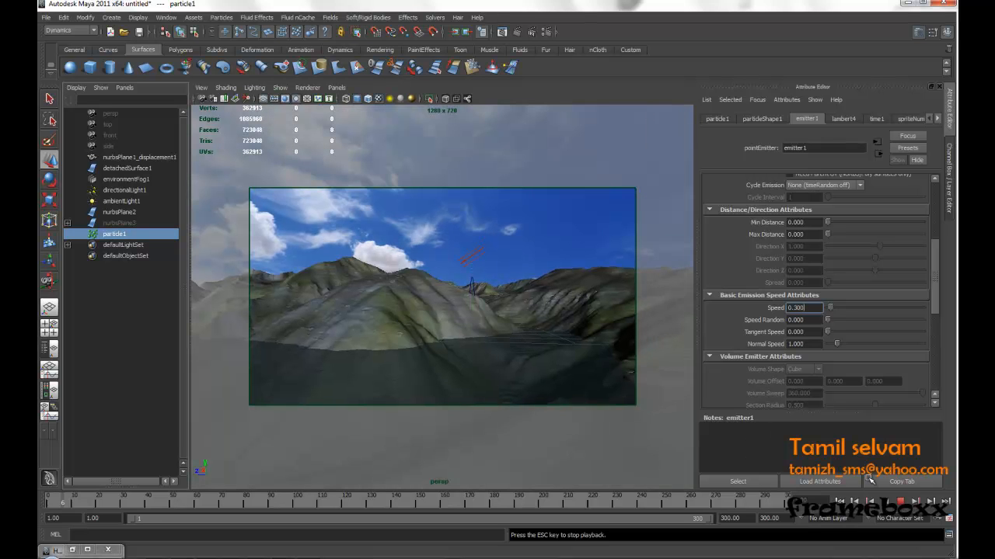
left_click(156, 344)
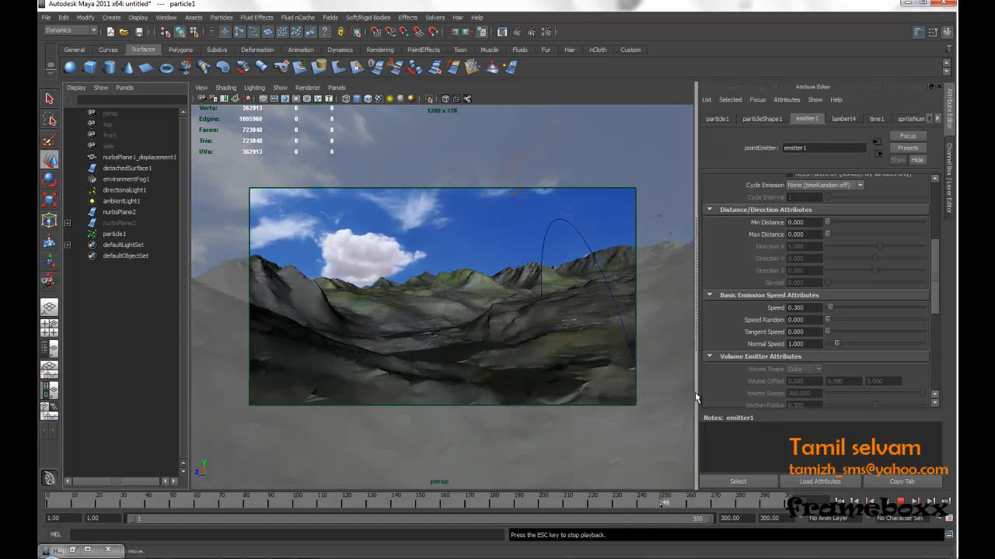
key("Escape")
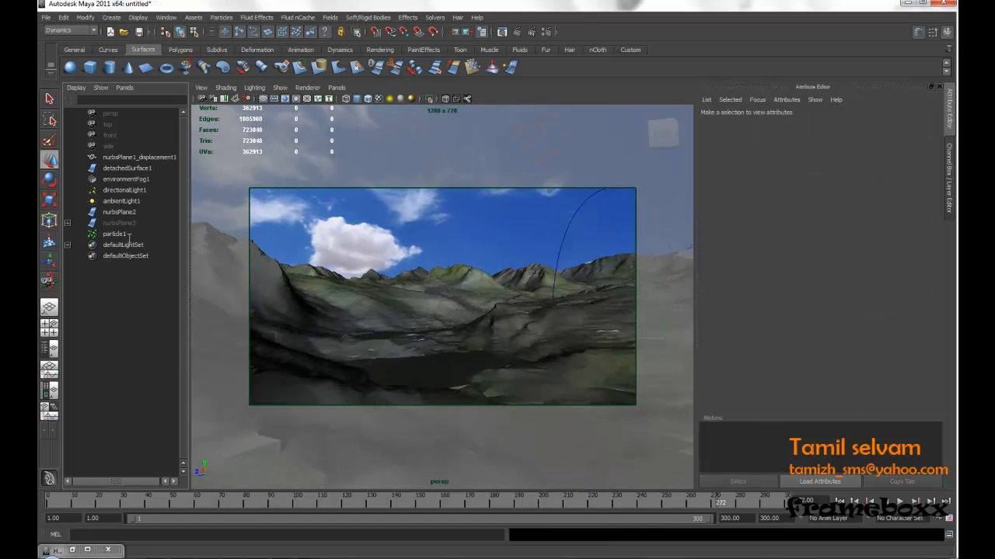
Step: Set the speed of particle1's emitter to 0.700 and replay the animation from frame 1 with the particles deselected
left_click(125, 234)
double_click(809, 307)
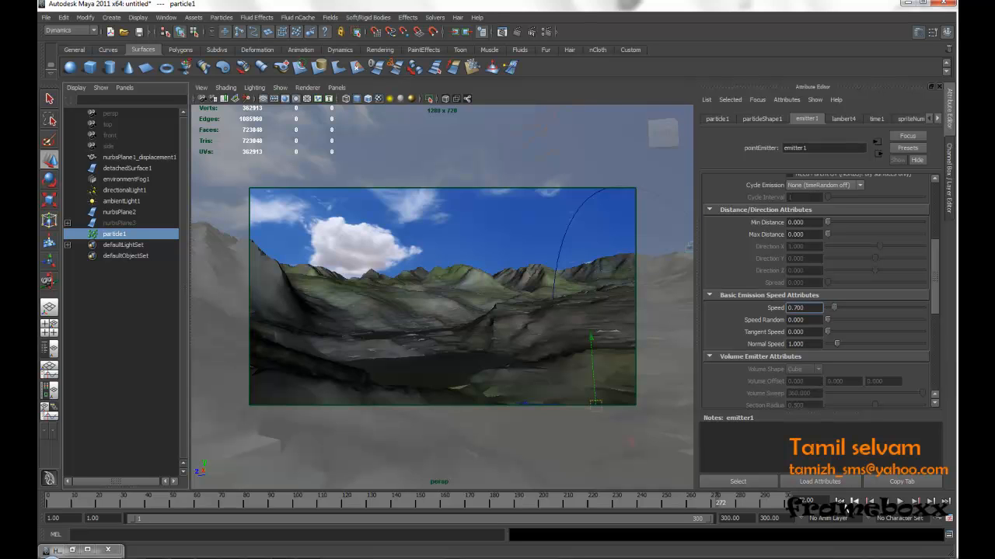
left_click(840, 502)
left_click(899, 502)
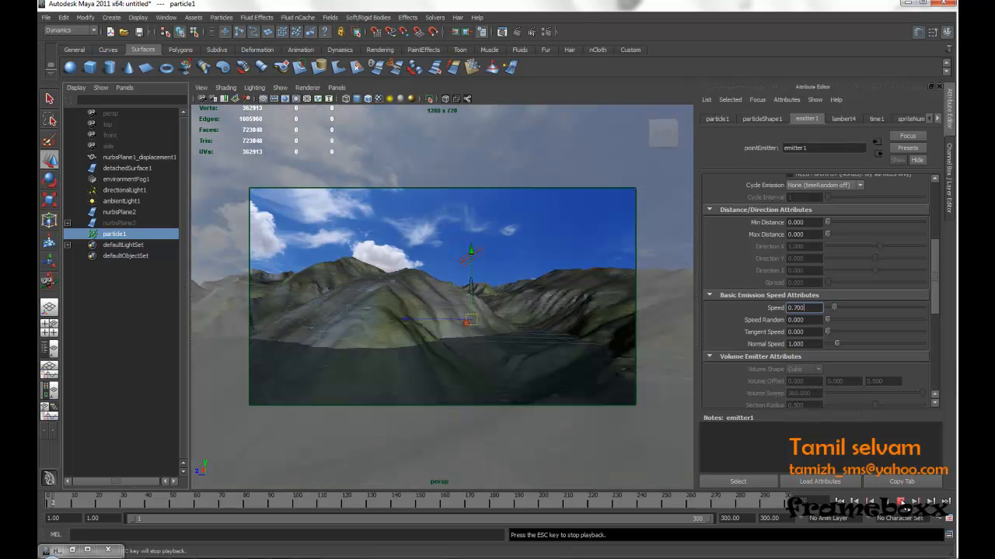
left_click(85, 296)
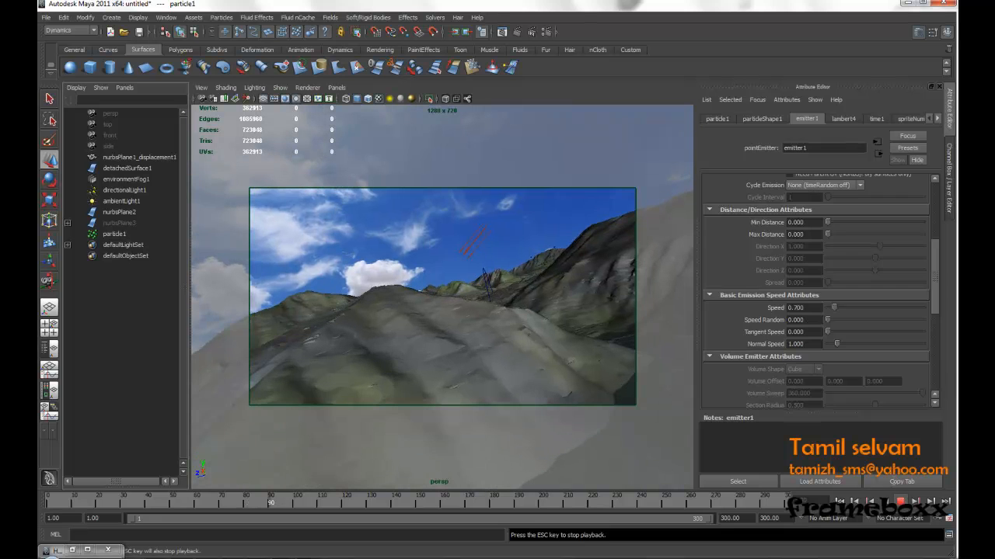
left_click(621, 372)
Step: Set the speed of particle1's emitter to 0.500 and test-render frame 90 from the persp camera with mental ray
left_click(77, 234)
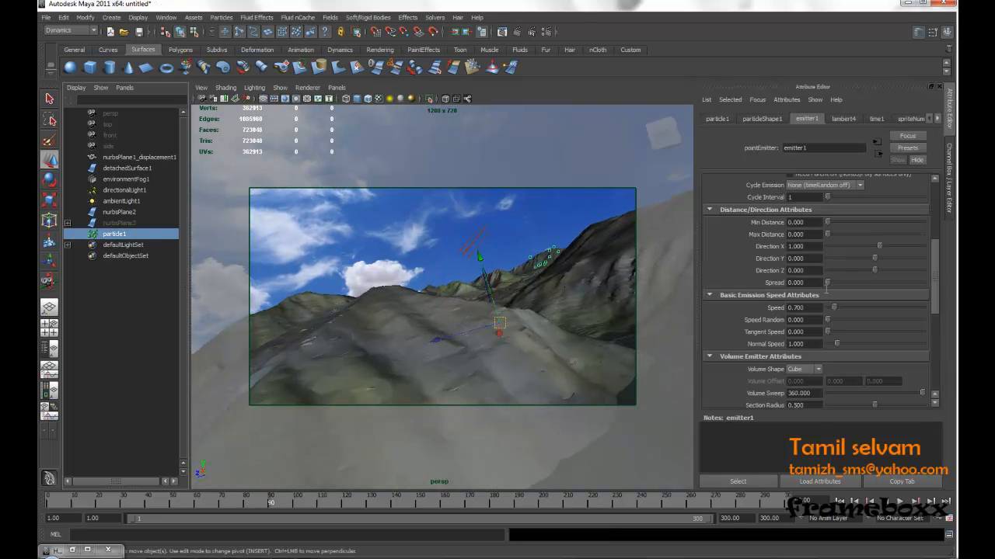
double_click(814, 308)
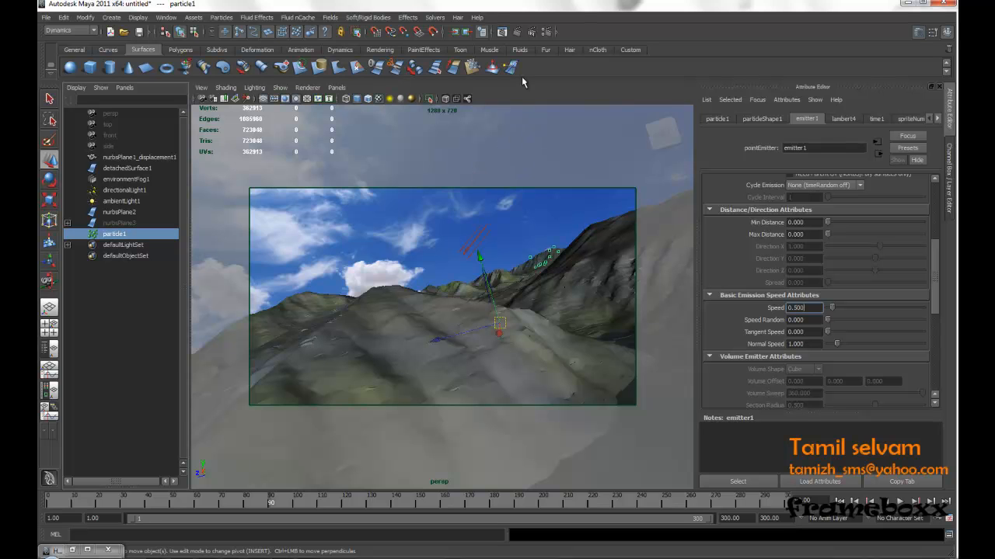
double_click(419, 85)
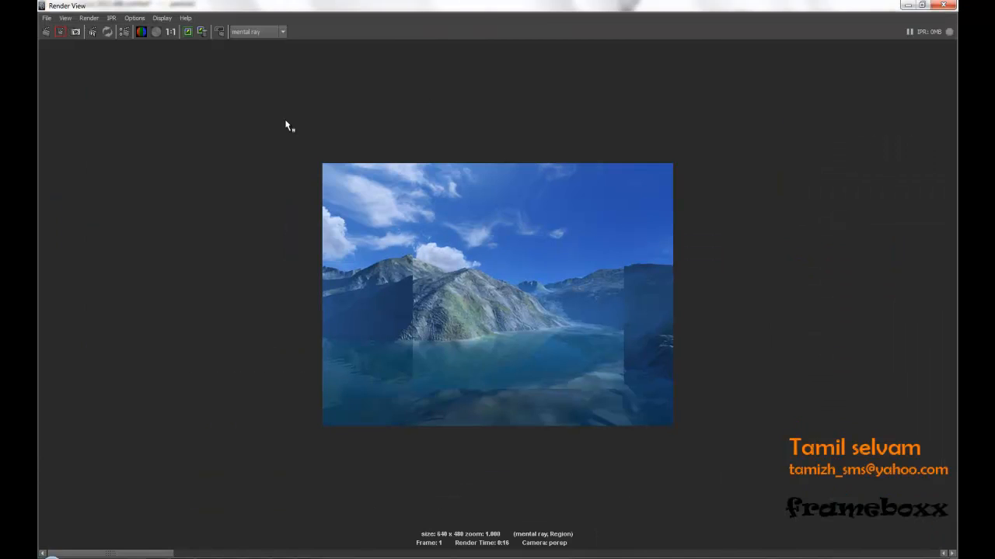
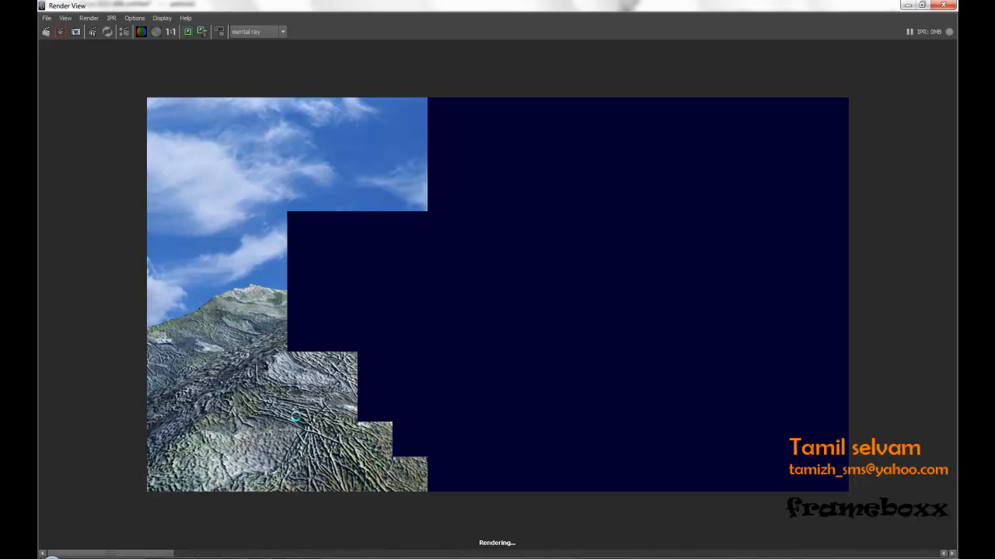
left_click(942, 5)
Step: Rearrange the node network in the Hypershade and bring the file textures feeding ramp1 into view
left_click(74, 549)
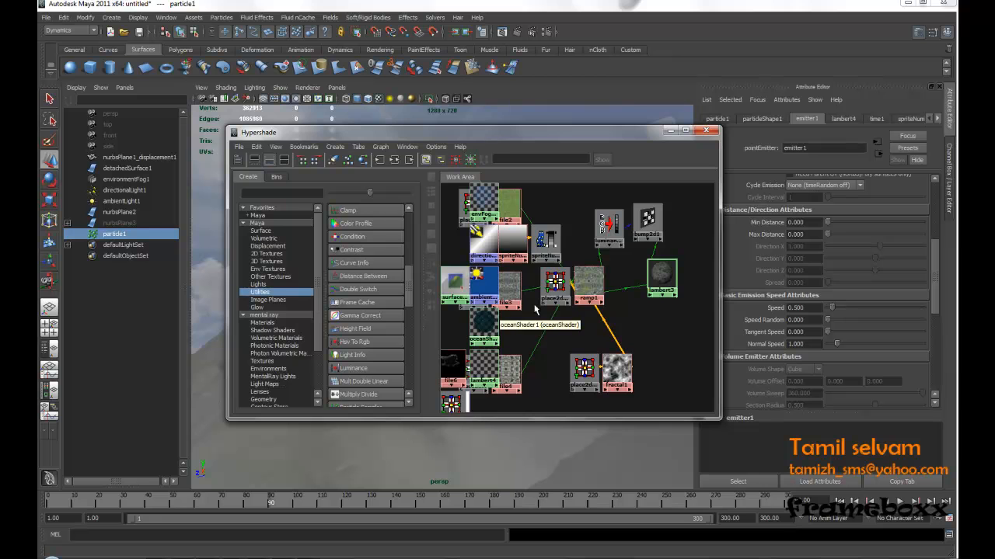
left_click(362, 160)
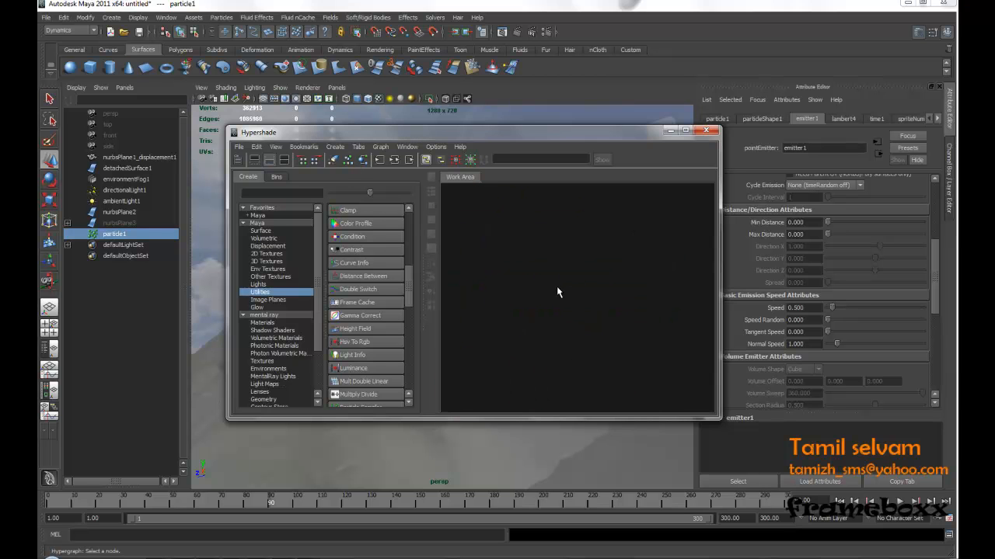
key("a")
middle_click_drag(566, 294, 511, 293, "alt")
scroll(510, 291, "up", 3)
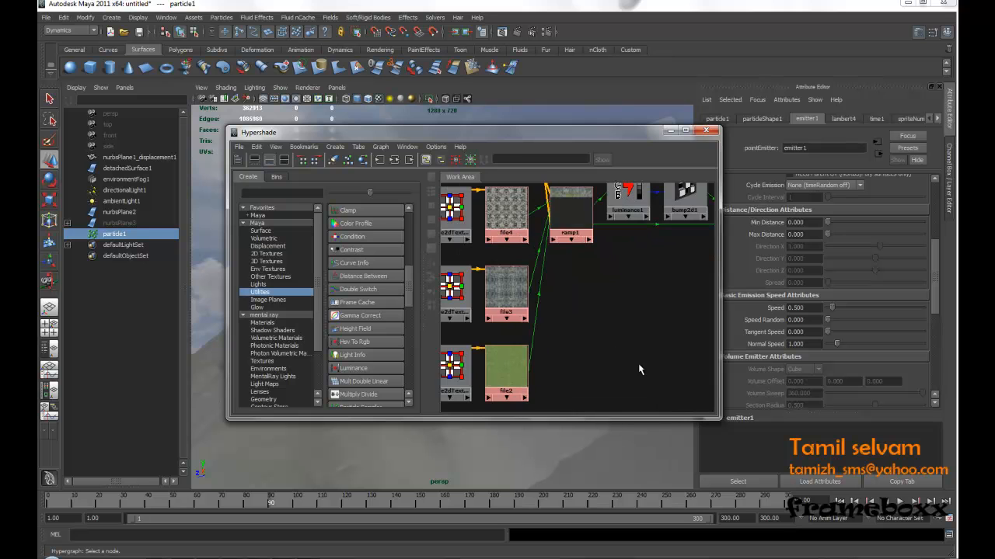
Step: Inspect the file3 and file4 textures and view file4's full-size RockLayered0021_M.jpg image
left_click(512, 288)
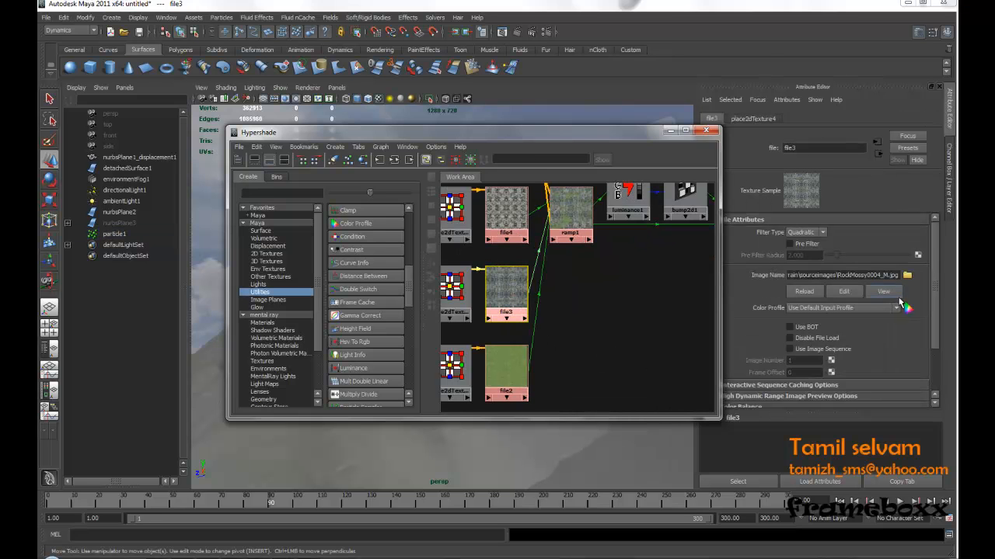
left_click(498, 215)
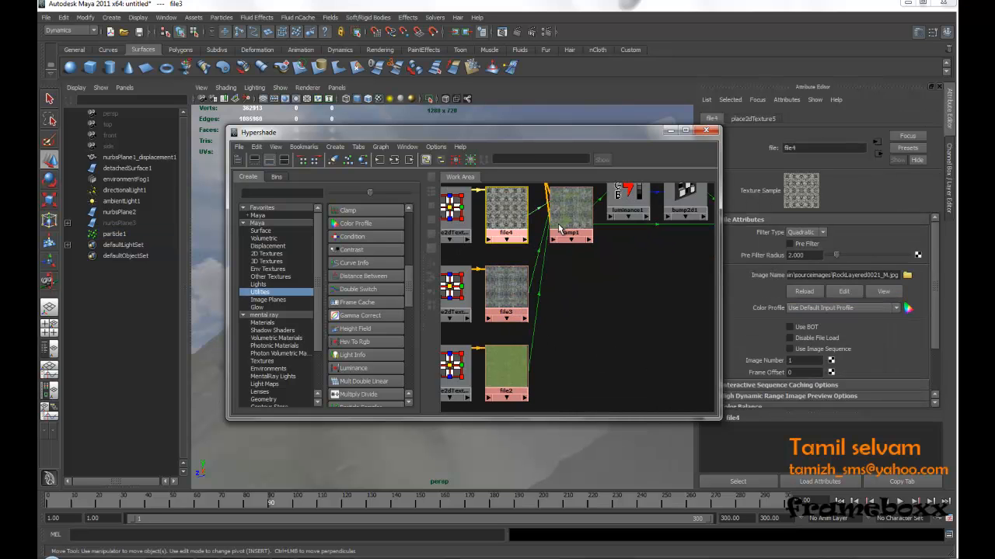
left_click(884, 292)
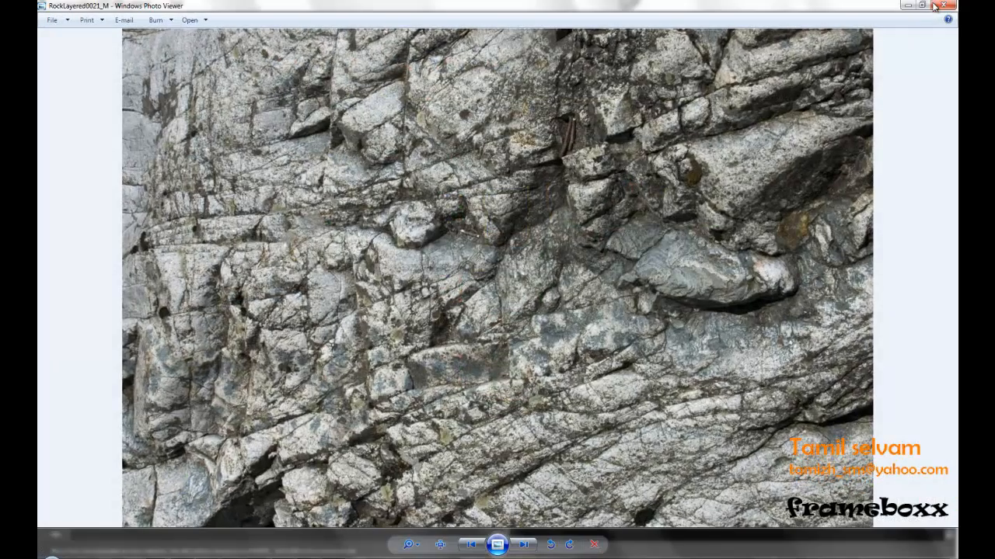
left_click(941, 5)
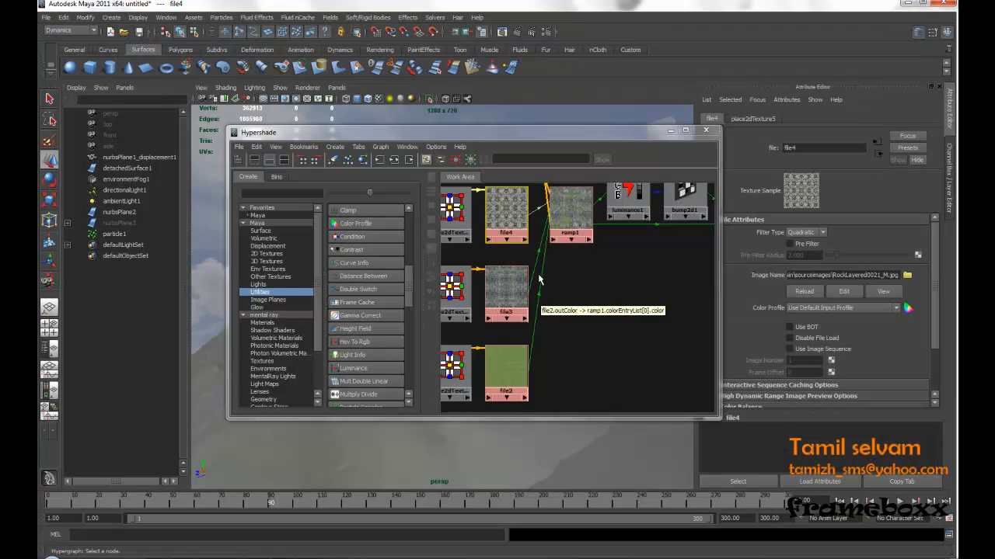
Step: Delete file3 and its placement node, and reduce ramp1 to two entries, mapping file4 to the upper one at position 1.000
left_click_drag(468, 286, 565, 301)
key("Delete")
left_click(617, 222)
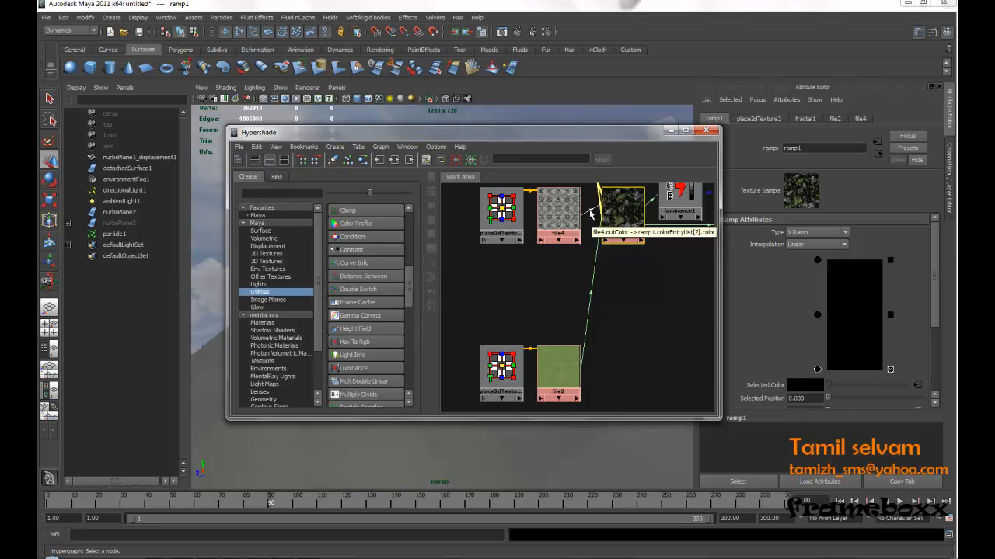
left_click(890, 260)
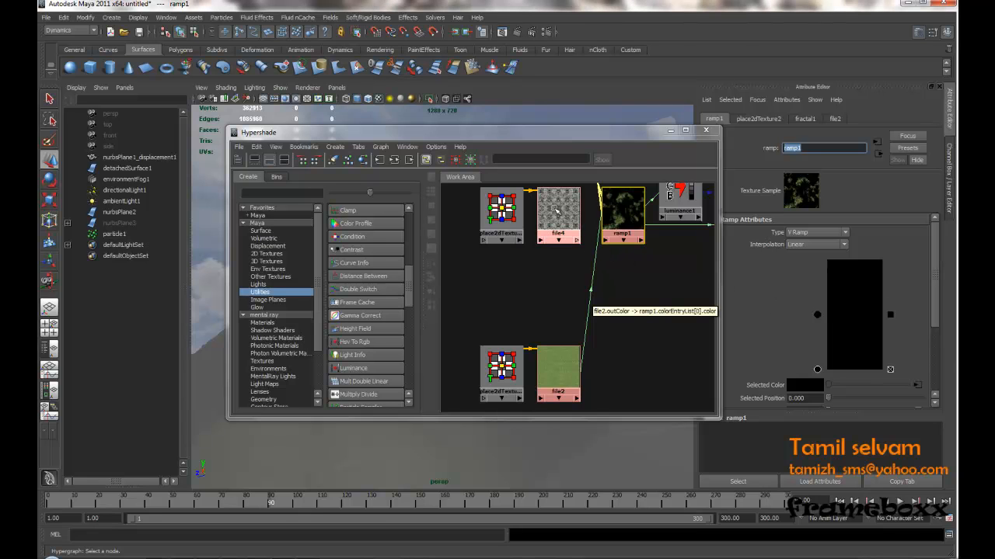
left_click_drag(817, 314, 817, 261)
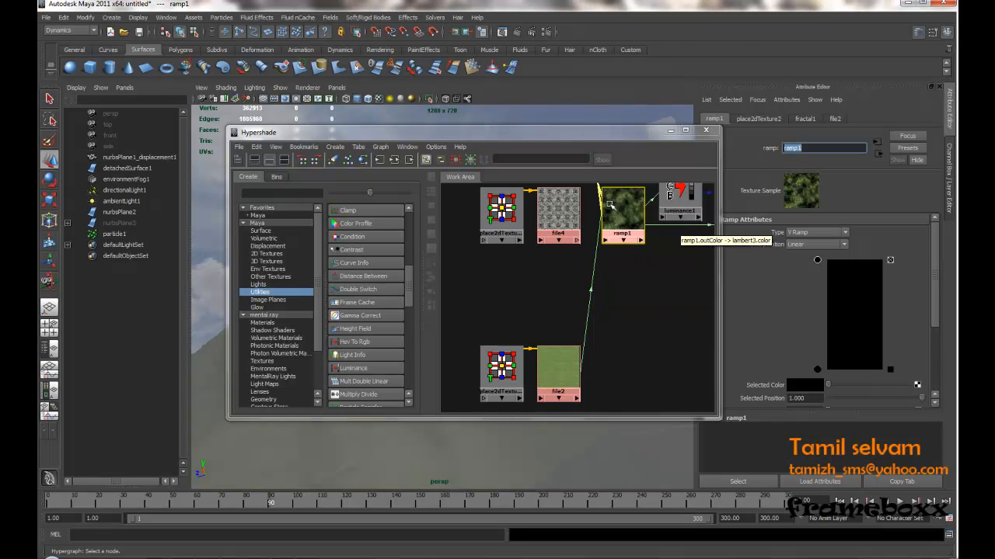
middle_click_drag(567, 211, 789, 385)
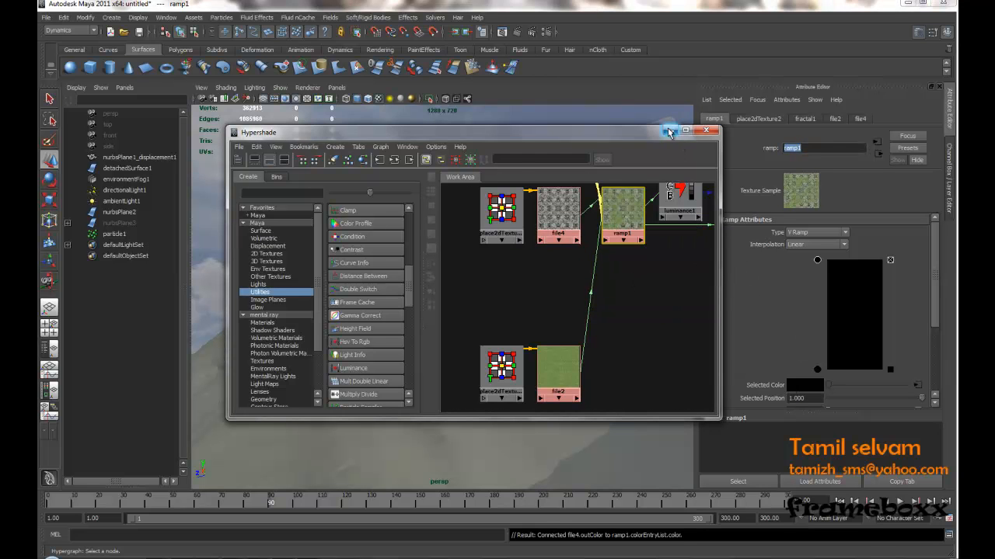
Step: Return to frame 1 and render the persp view with mental ray, dismissing the Windows color scheme dialog
left_click(502, 32)
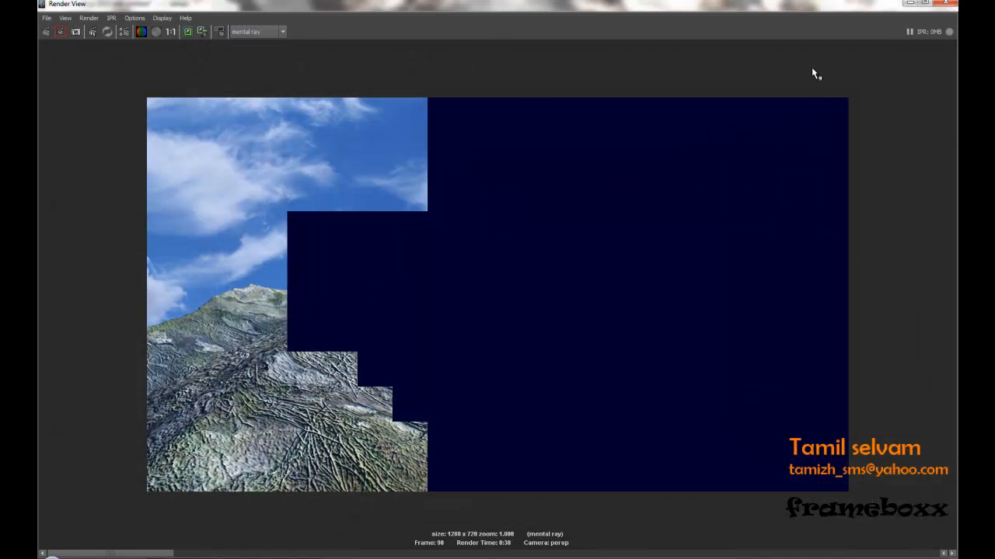
left_click(910, 3)
left_click(668, 131)
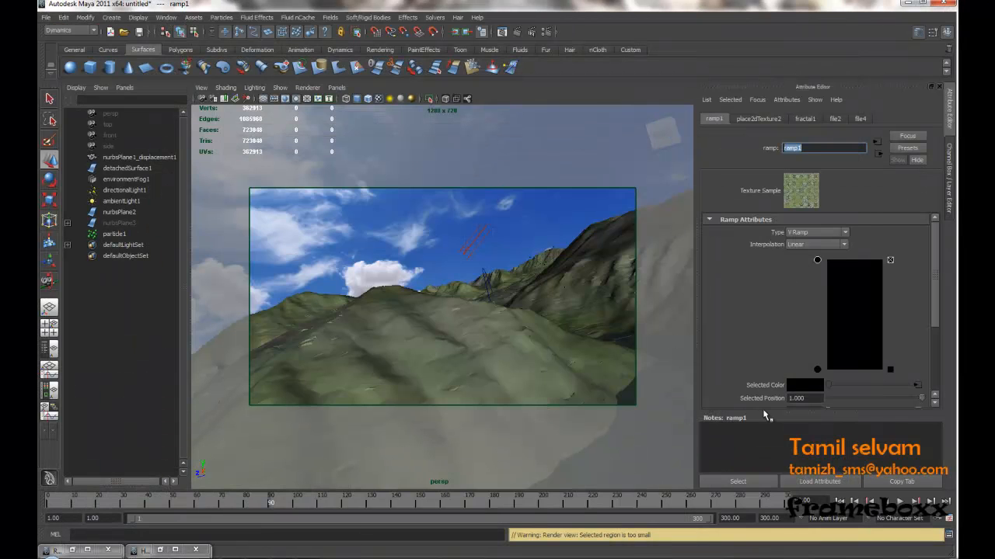
left_click(839, 502)
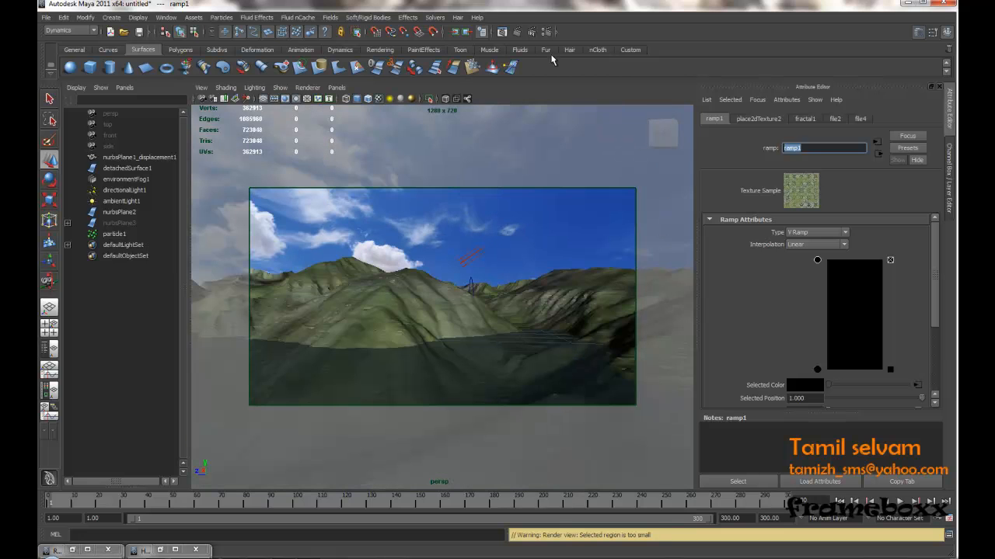
left_click(513, 34)
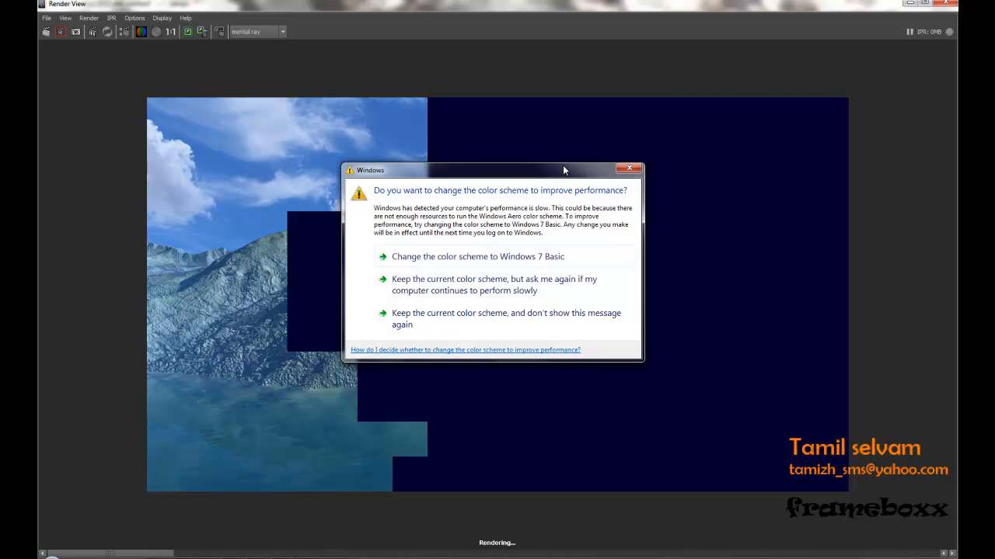
left_click(634, 169)
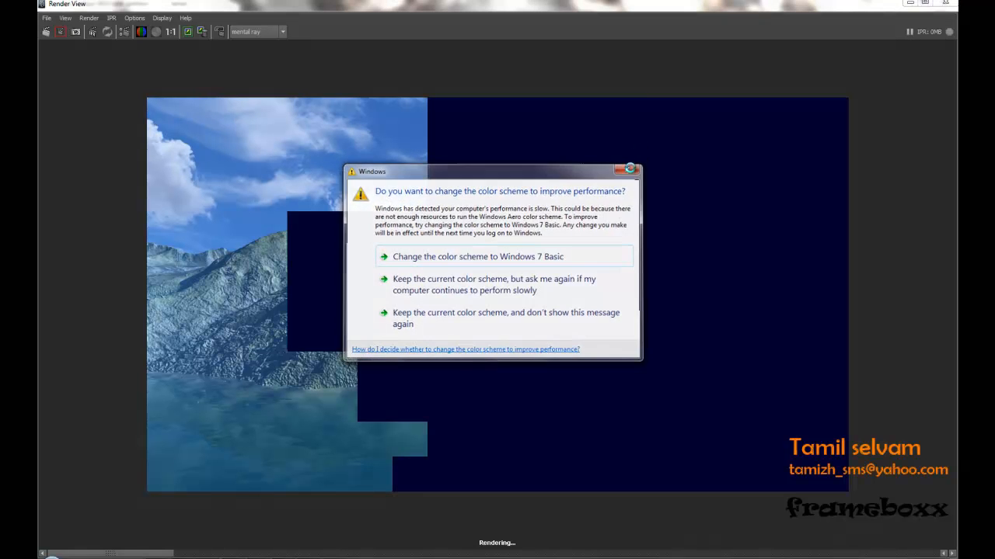